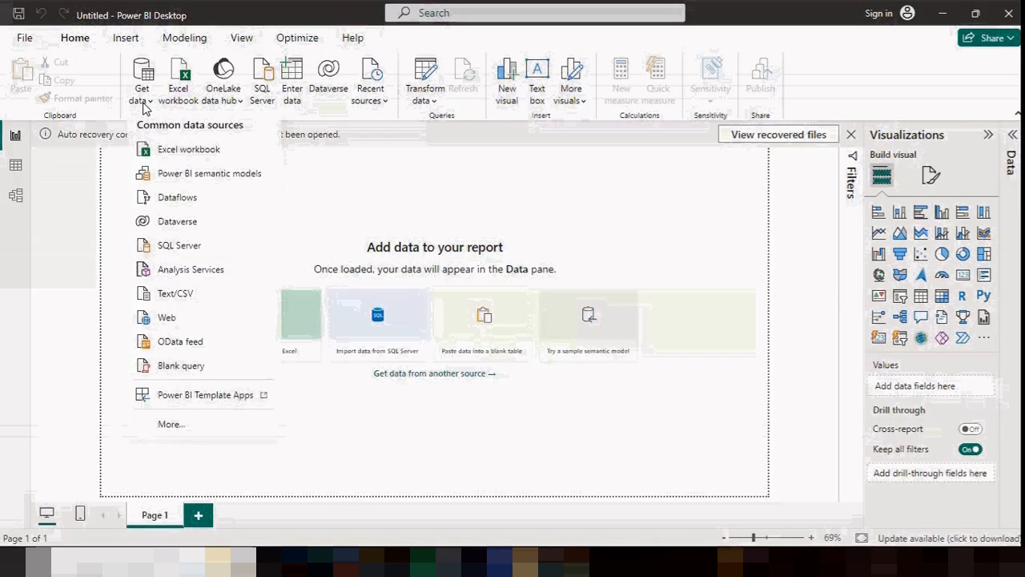
Import Sheet1 from the Sales Excel workbook in the Simple Project folder and open it for data transformation
click(188, 155)
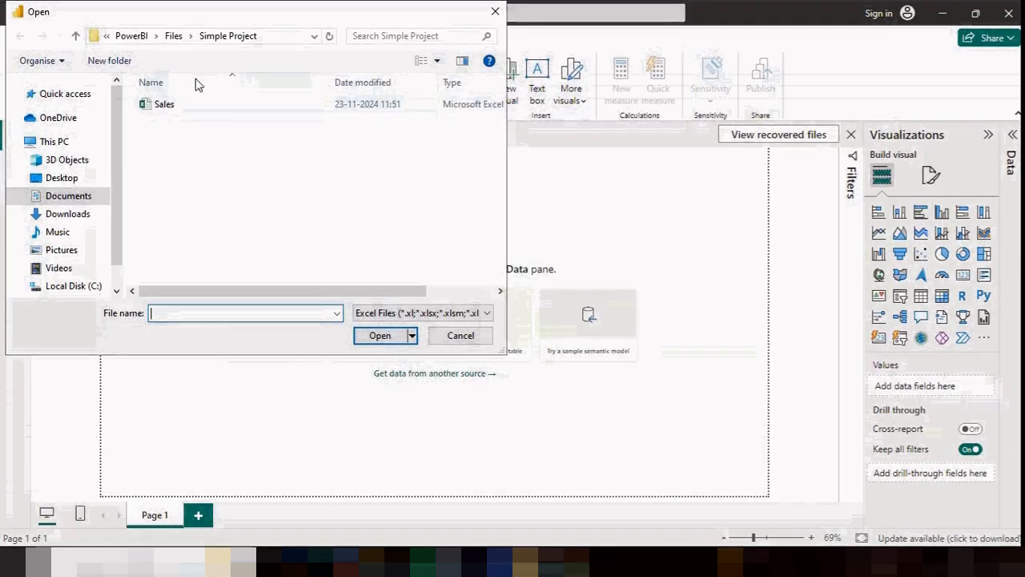
click(164, 104)
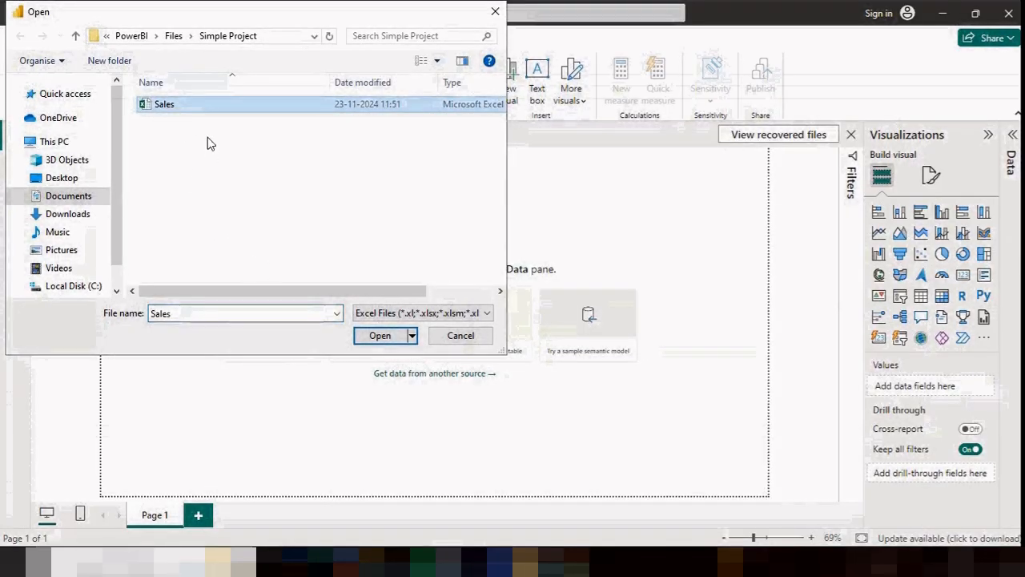
click(373, 336)
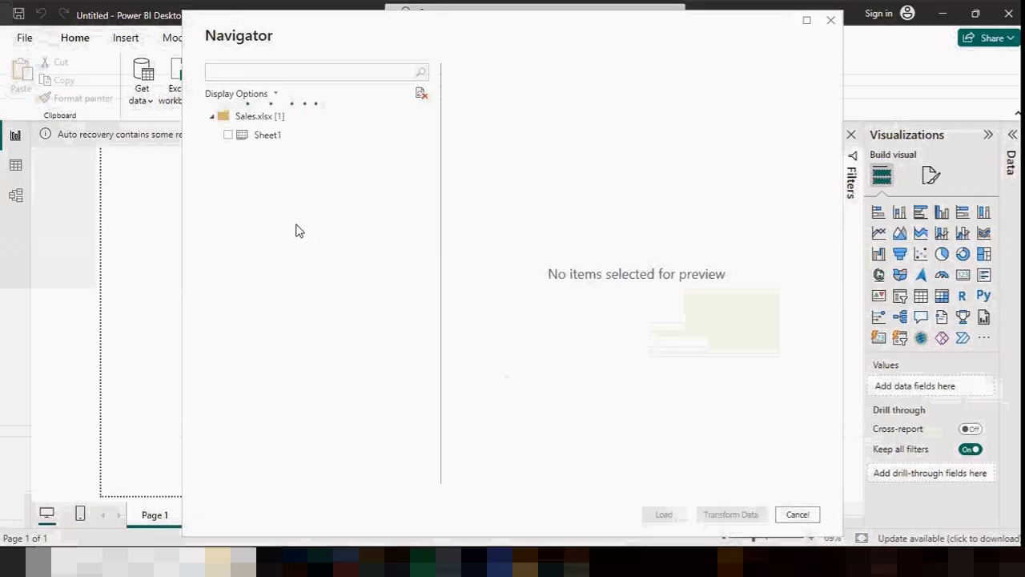
click(228, 134)
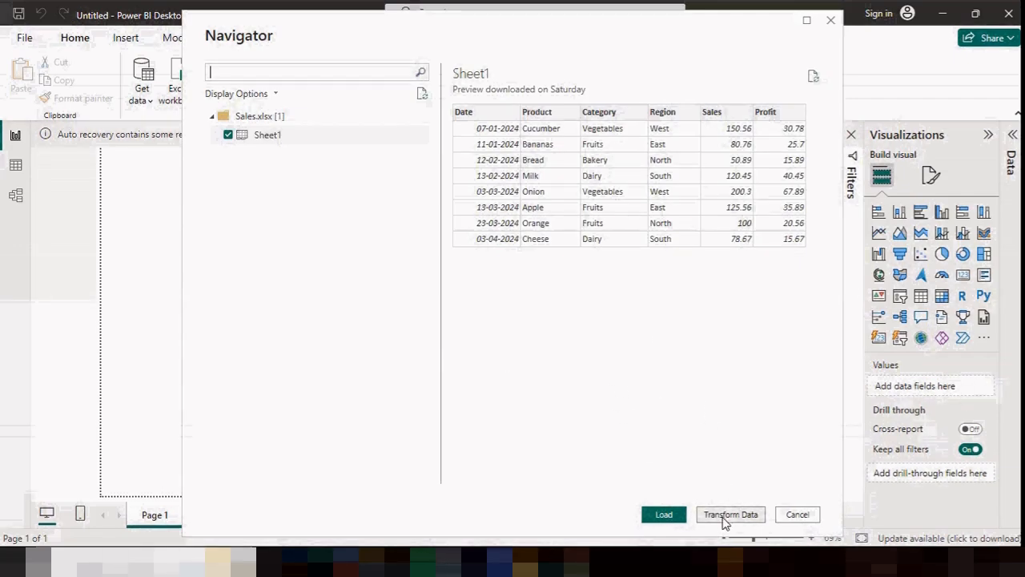
click(730, 517)
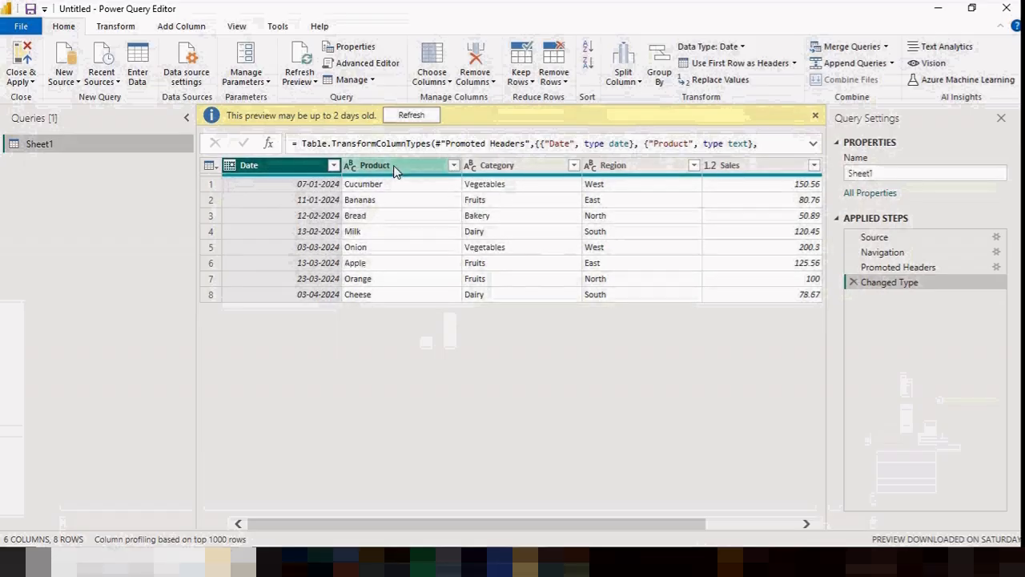
Check the data types assigned to the Product, Category, Date, Sales and Profit columns of Sheet1
click(350, 168)
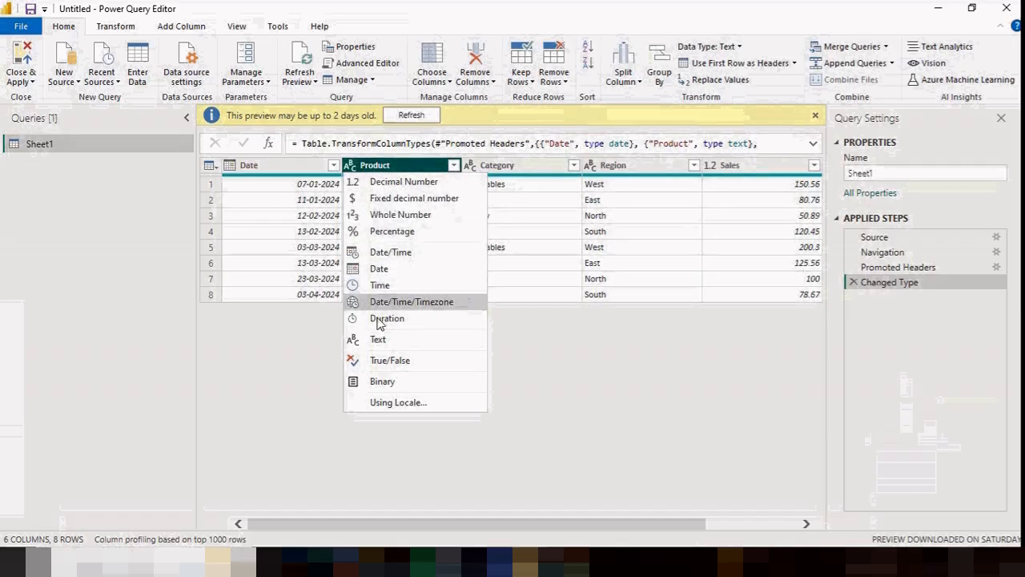
click(472, 166)
click(472, 166)
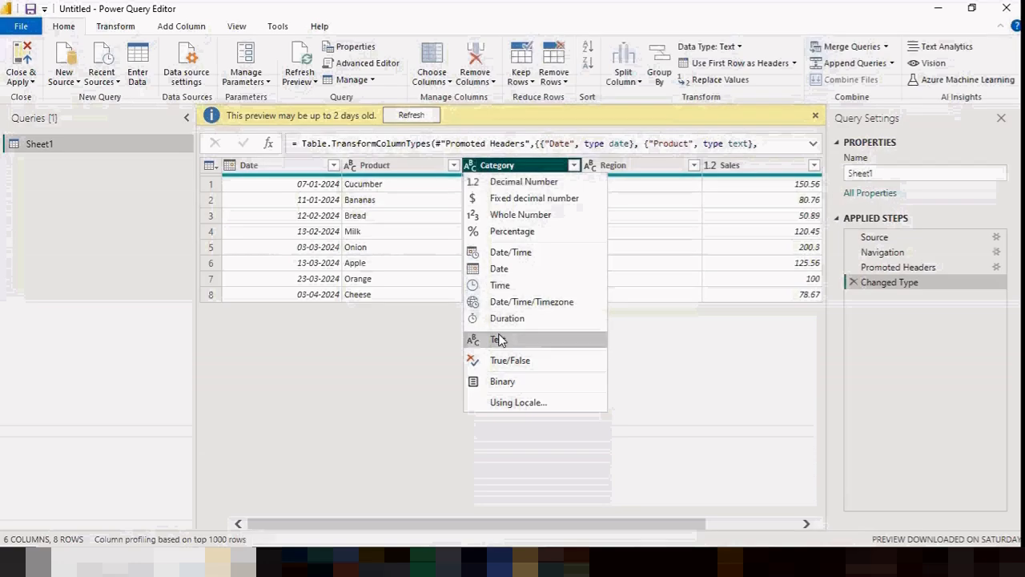
click(231, 167)
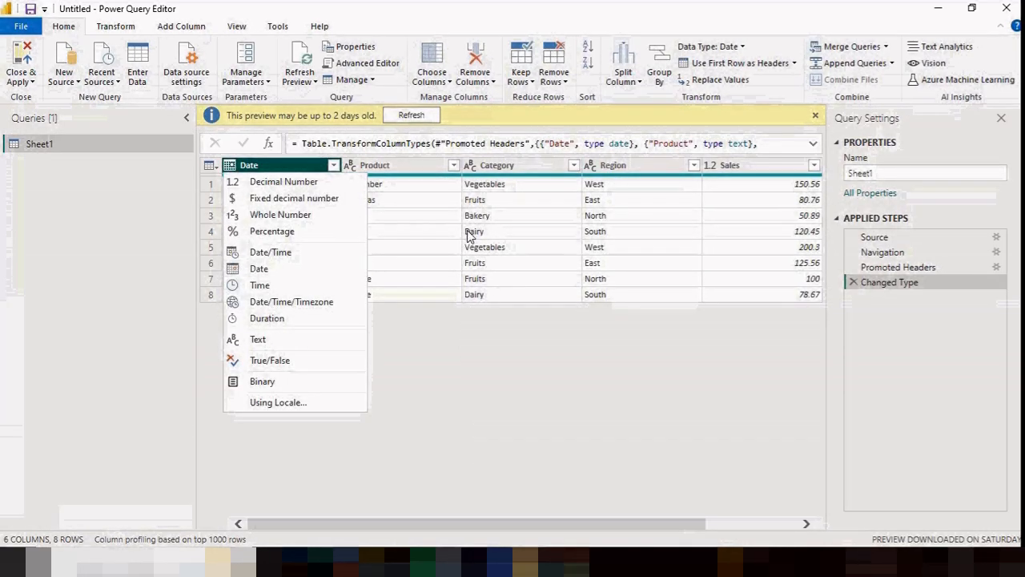
click(591, 170)
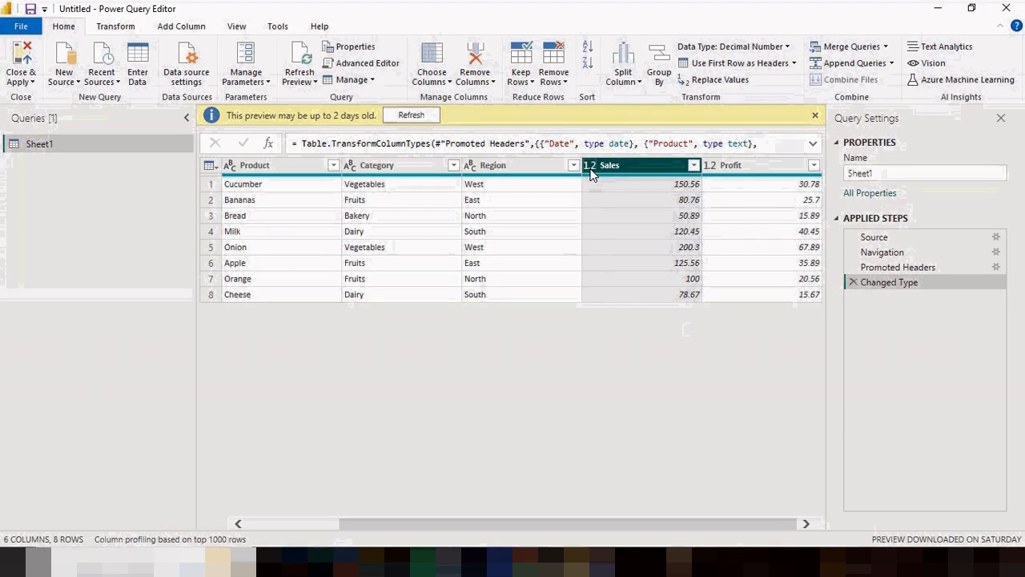
click(591, 170)
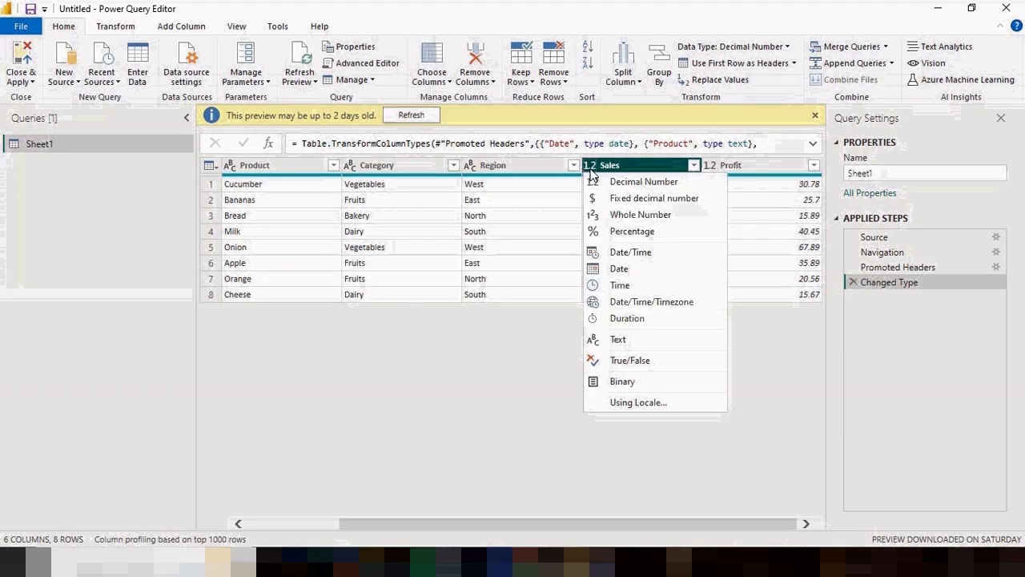
click(710, 166)
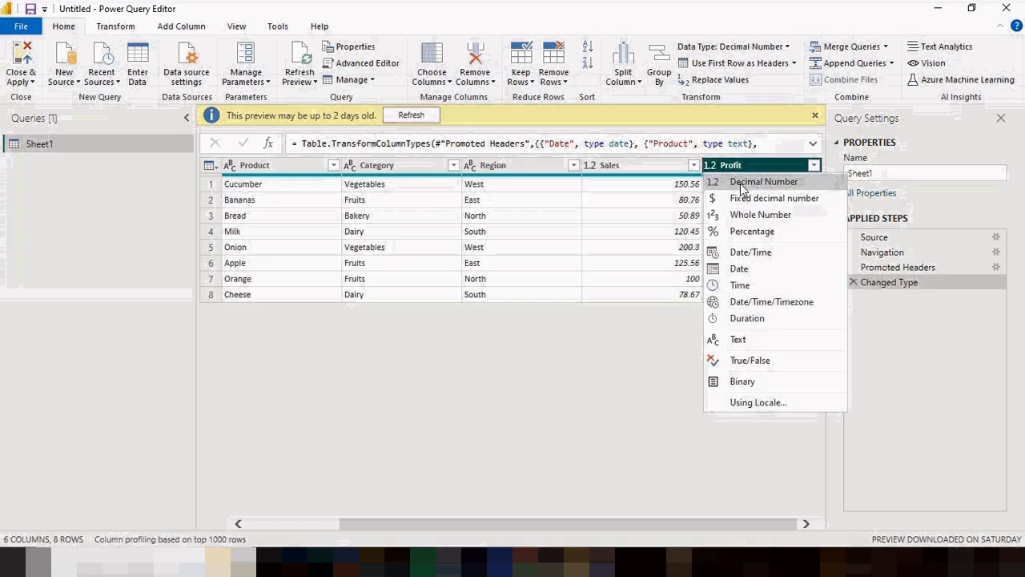
click(362, 412)
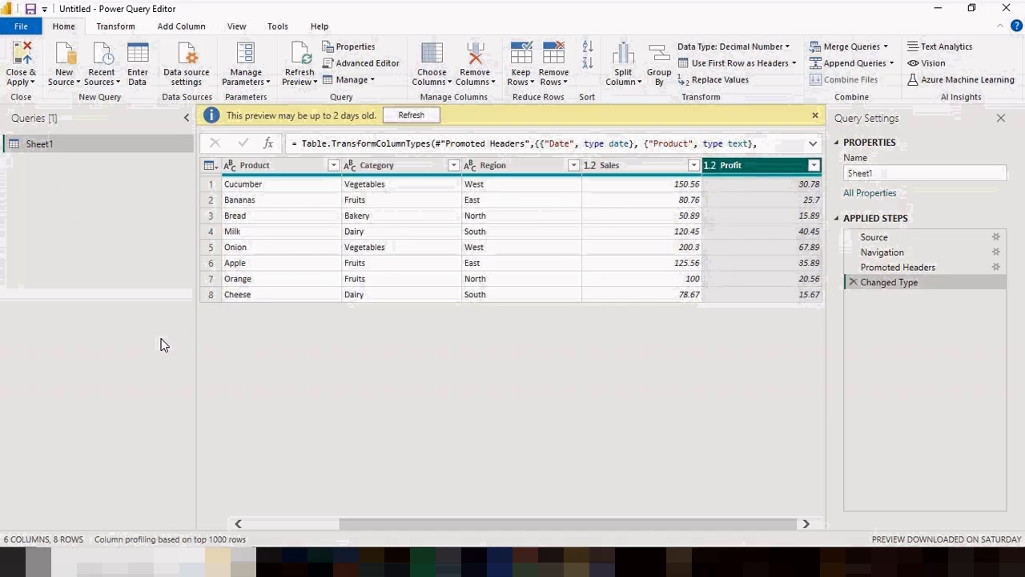
Close the Power Query Editor and apply the Sheet1 query to the report
click(31, 82)
click(36, 97)
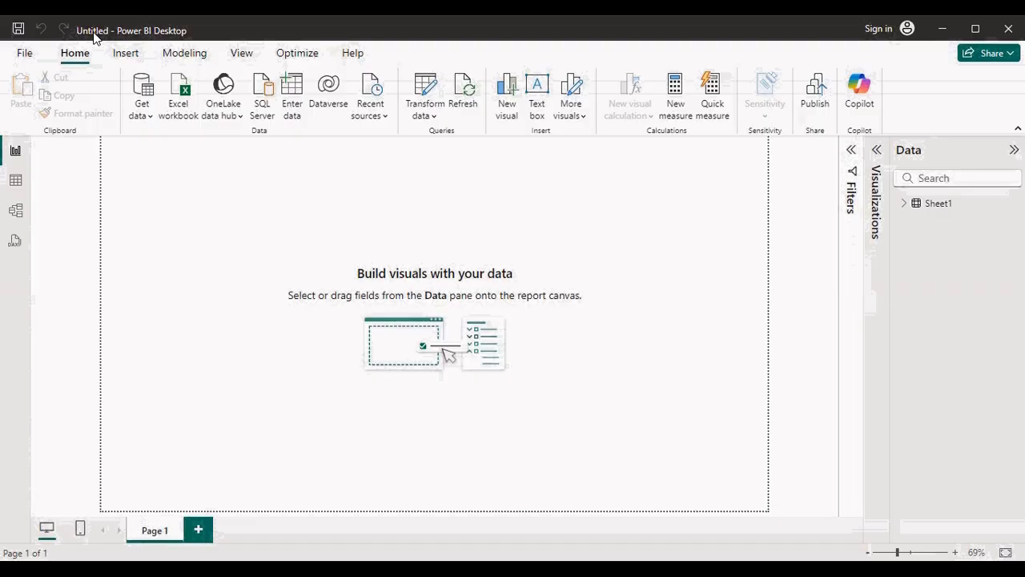
Save the report as a Power BI file named Simple Sales Report in the Simple Project folder
click(24, 53)
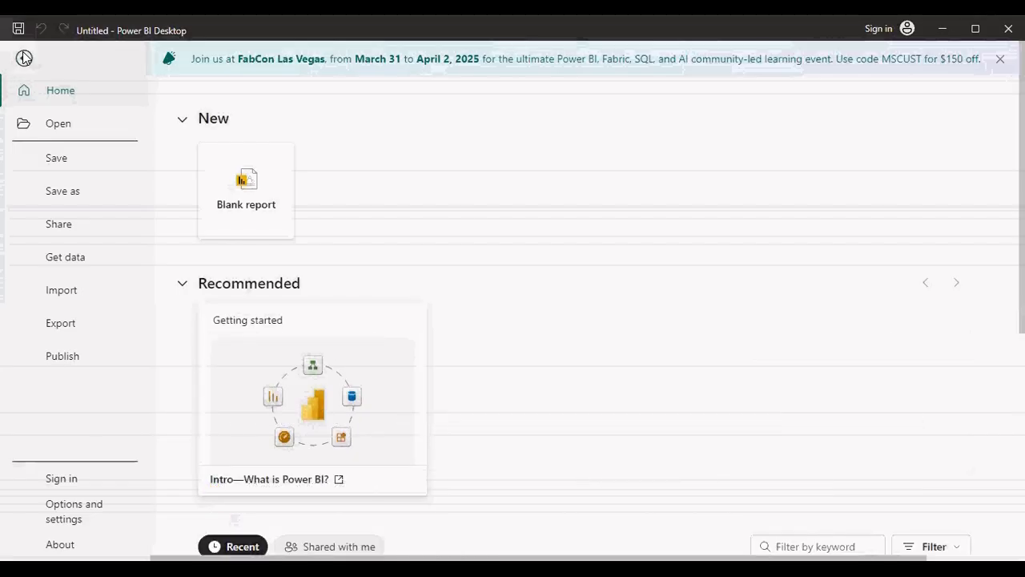
click(66, 193)
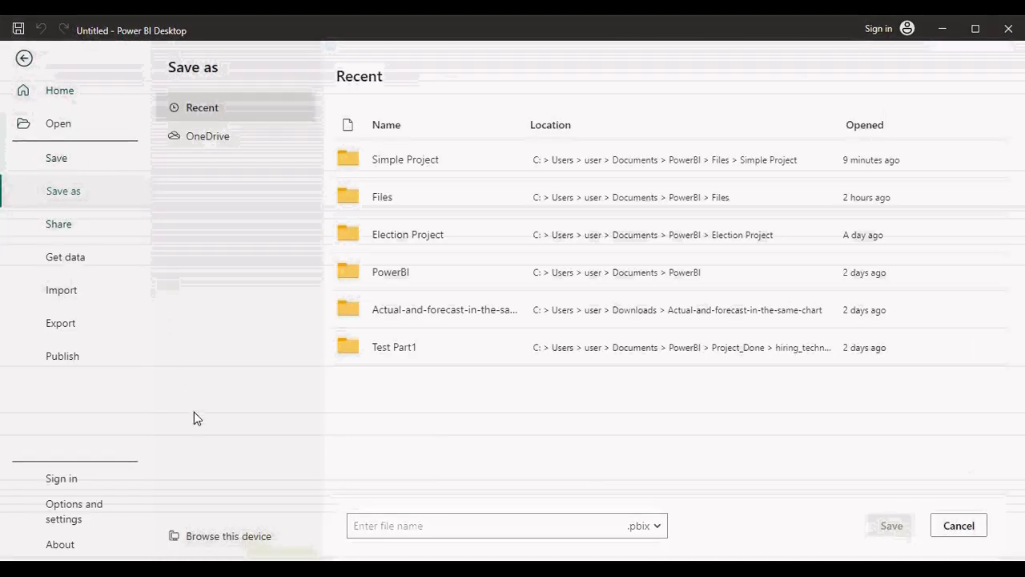
click(200, 534)
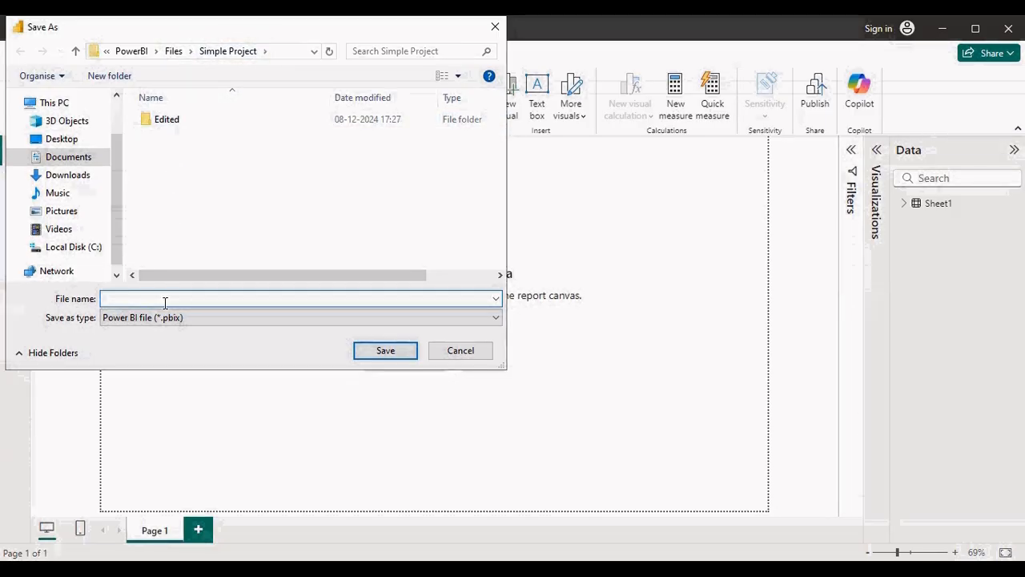
text(Simple Sales Report)
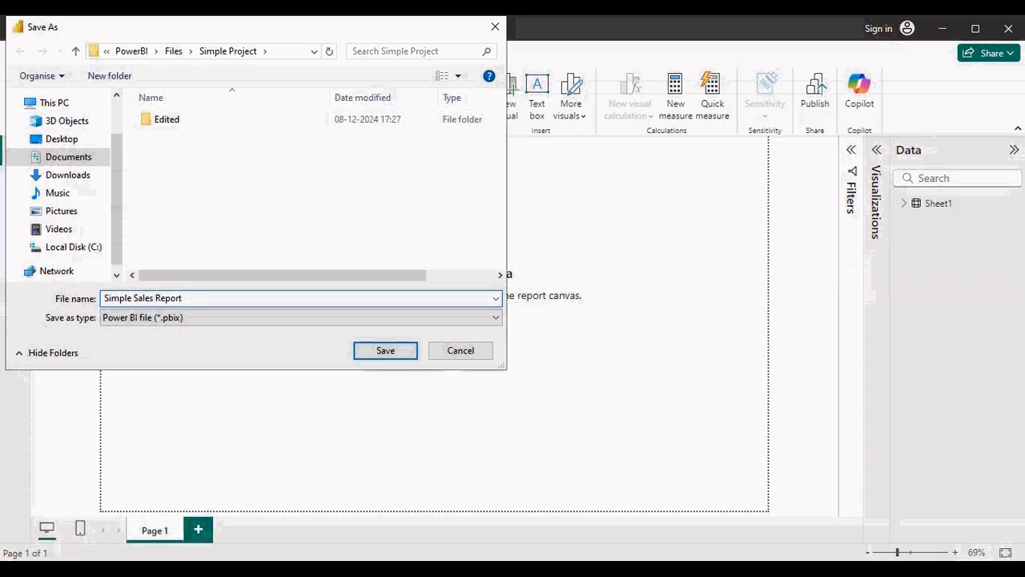
click(386, 350)
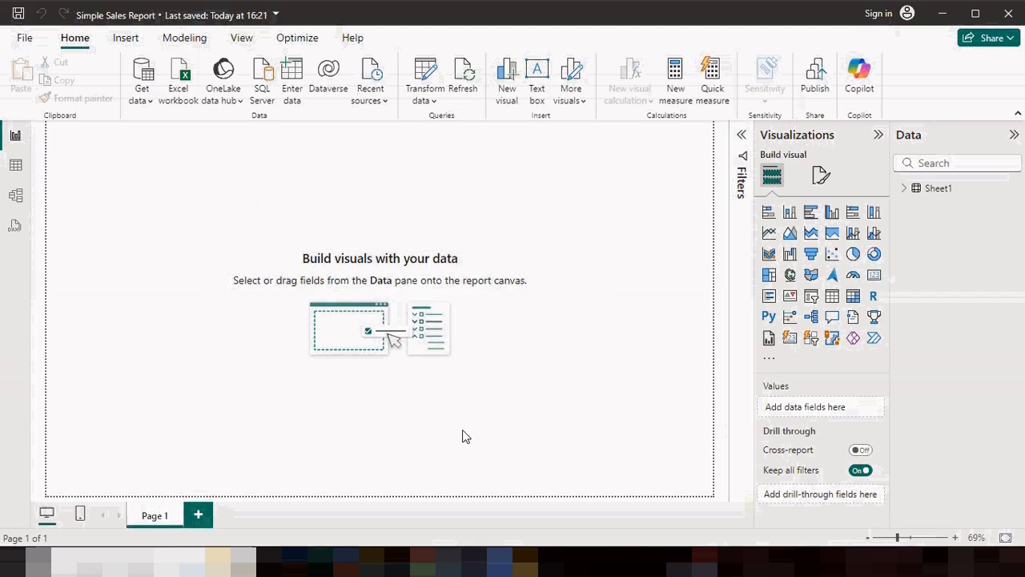
Switch to Chrome, search Google for "black shade color code" and open CreativeBooster's page on 100+ shades of black
click(423, 562)
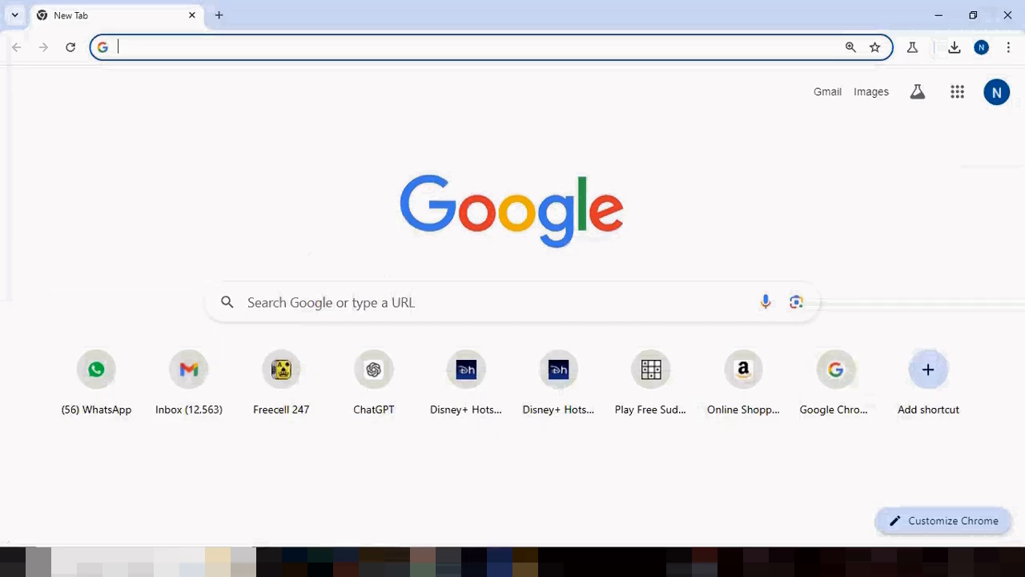
click(160, 50)
text(black shade color code)
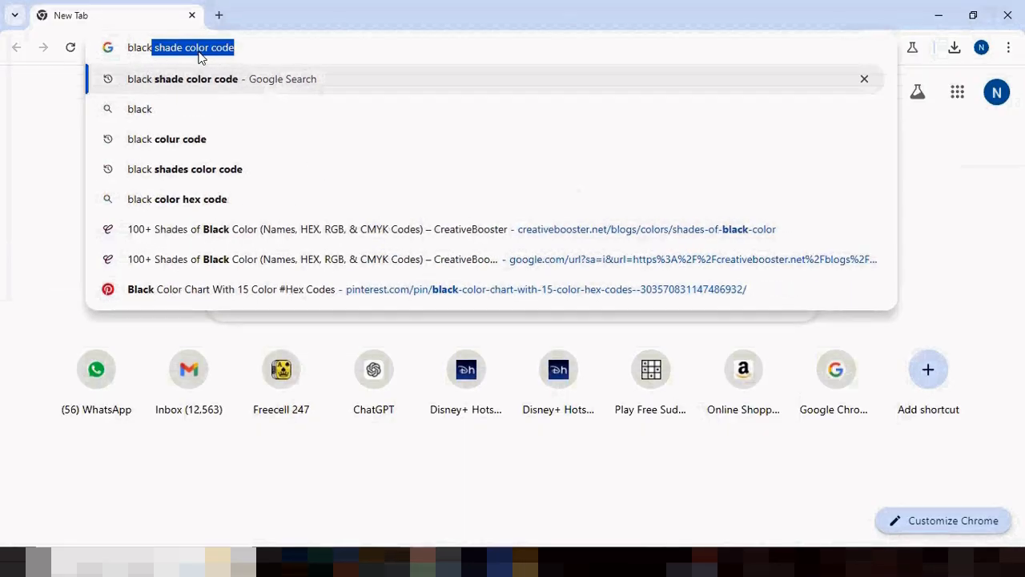
click(266, 44)
key(Return)
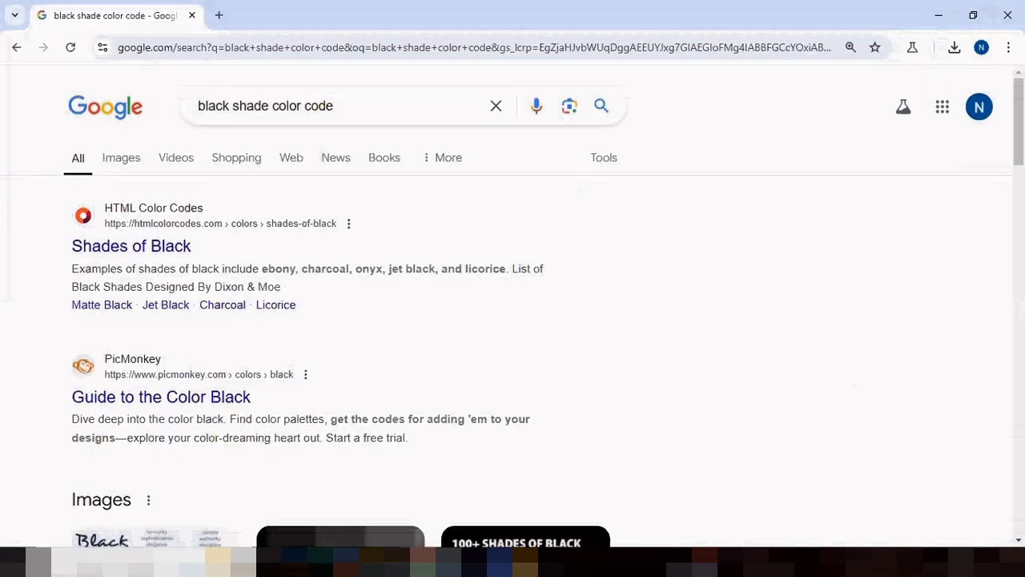
scroll(512, 376, down, 3)
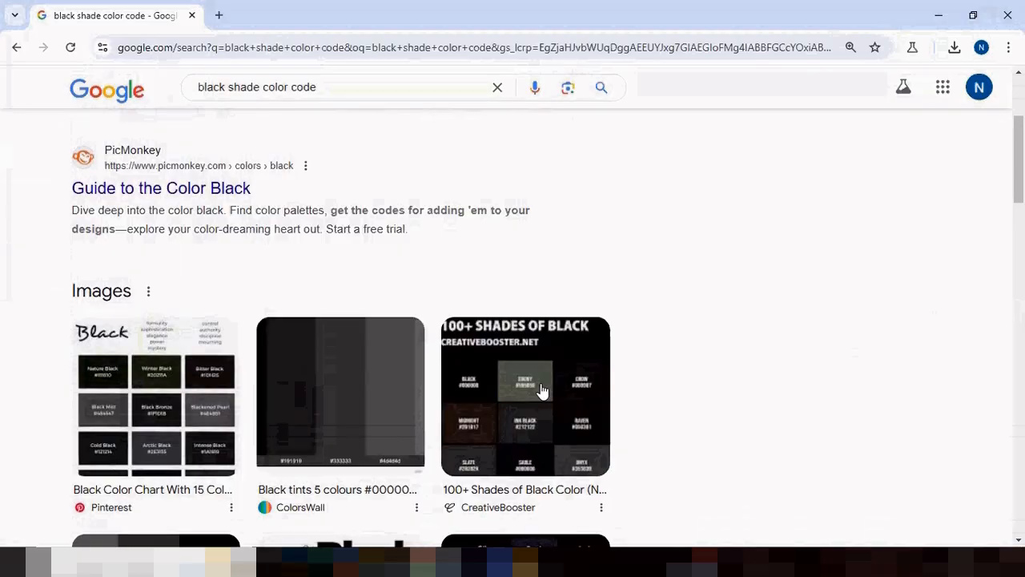
click(540, 390)
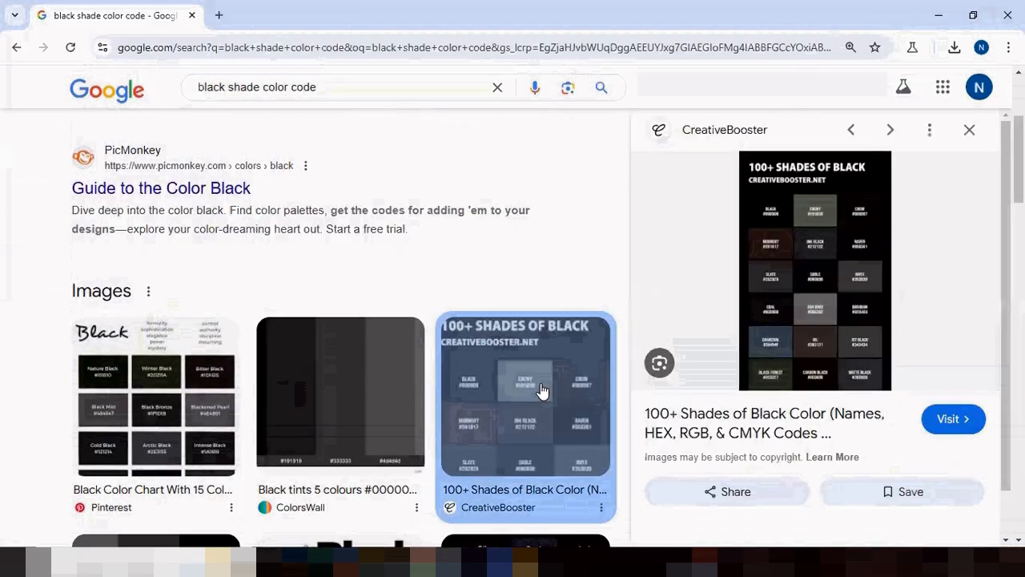
click(776, 342)
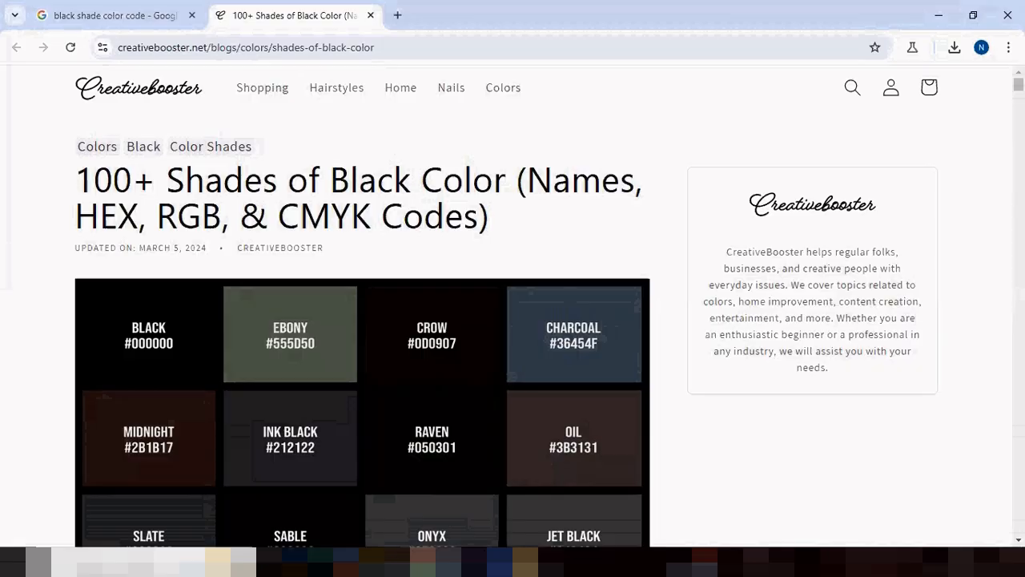
Return to Power BI Desktop and open the current theme's customization at the page wallpaper settings
click(516, 561)
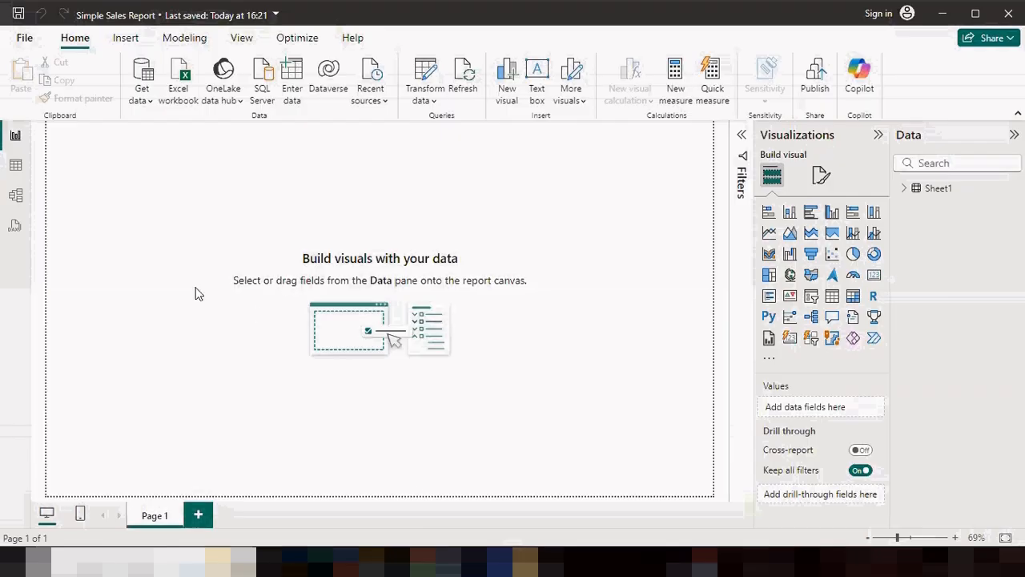
click(241, 40)
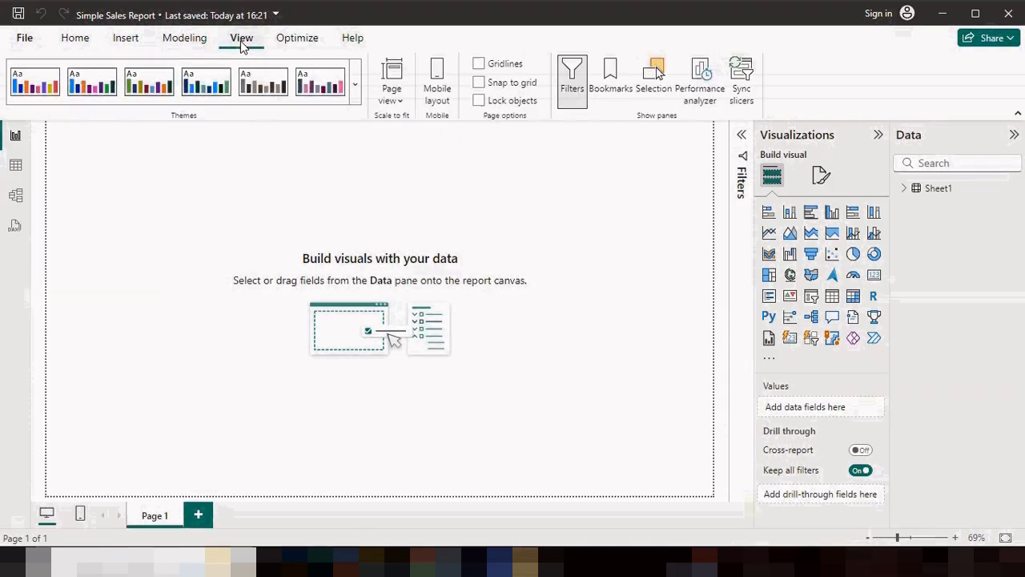
click(354, 83)
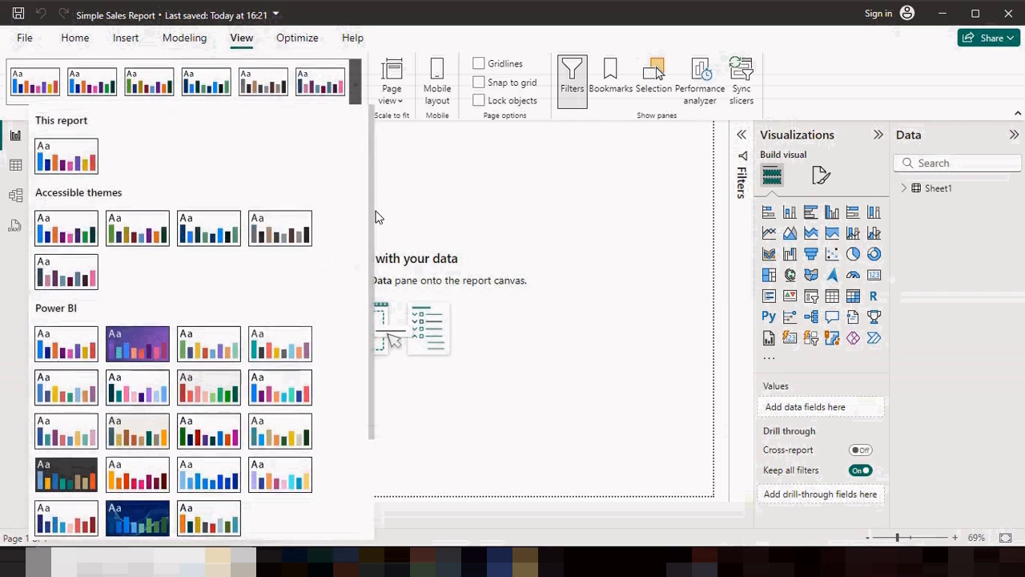
scroll(369, 355, down, 3)
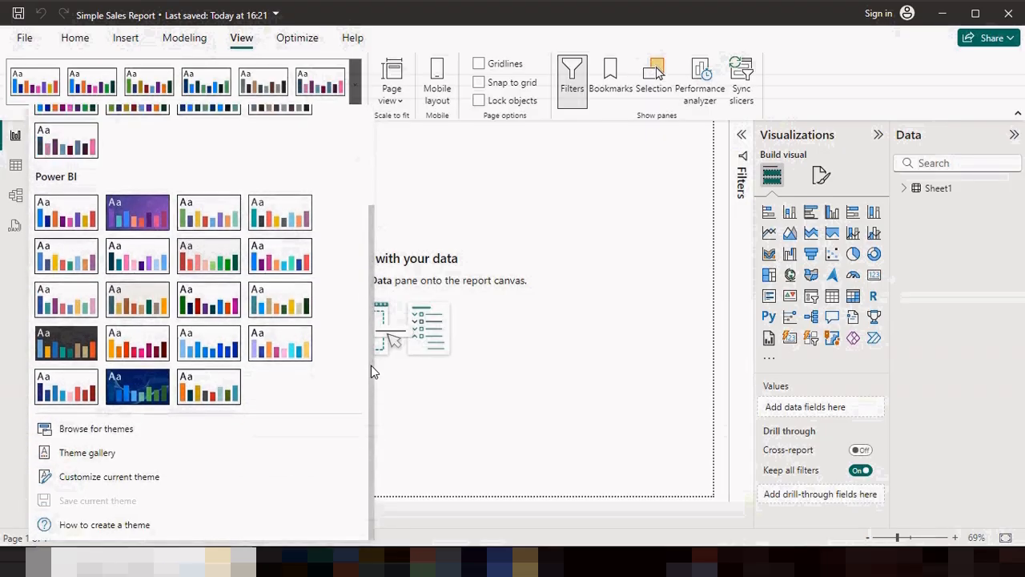
click(112, 479)
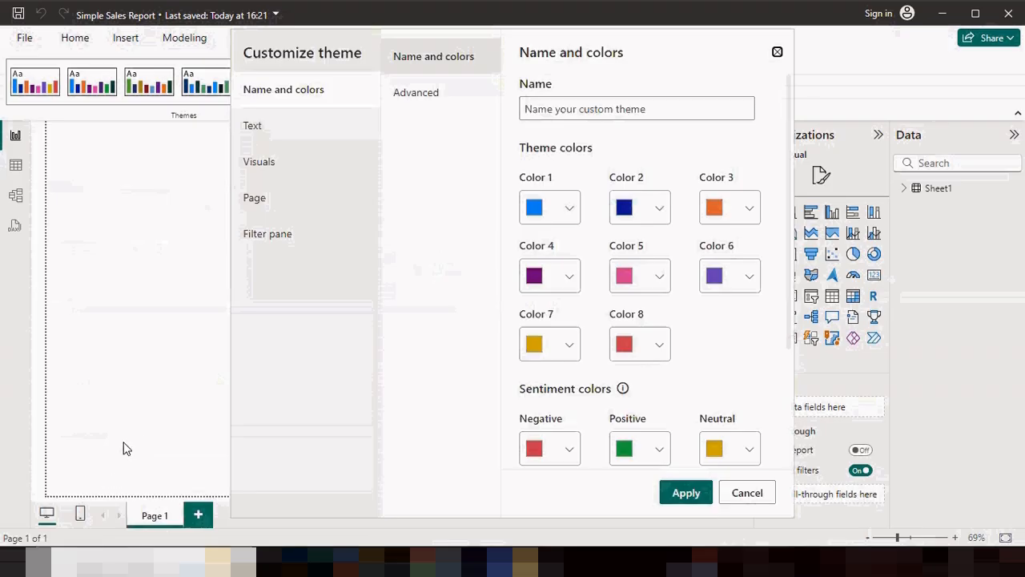
click(255, 204)
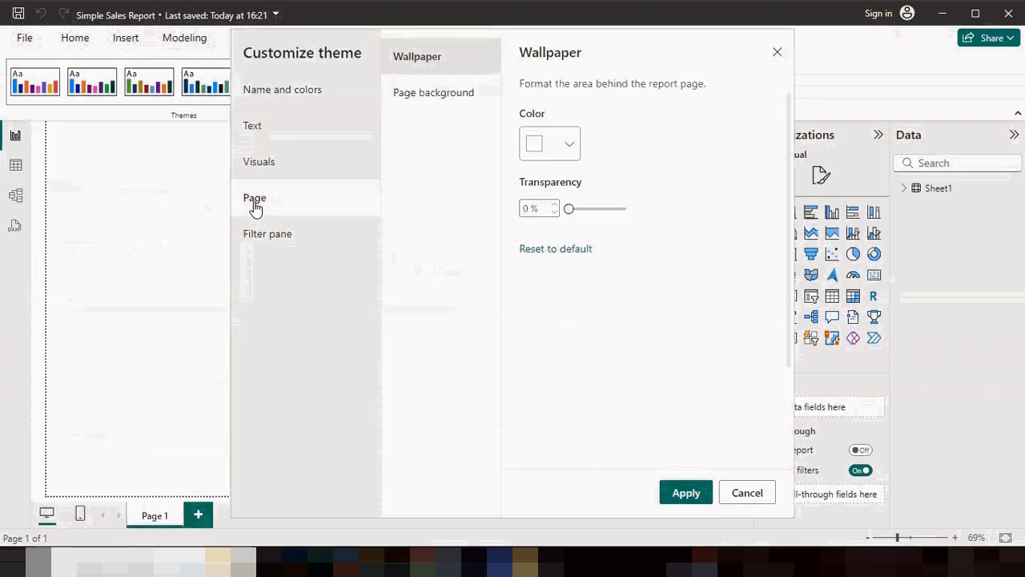
Set the theme's wallpaper color to hex #212122
click(570, 149)
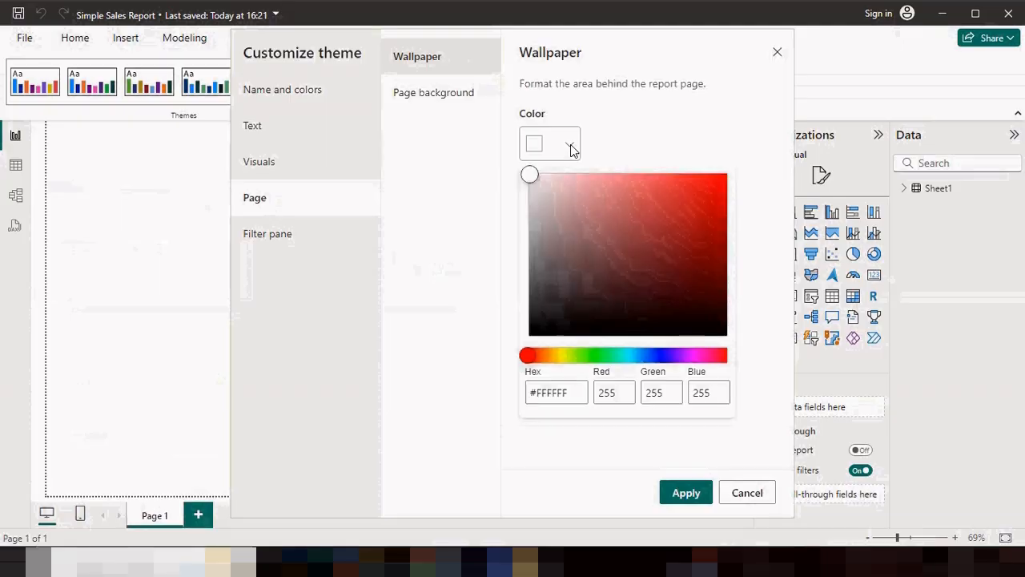
click(571, 393)
click(567, 393)
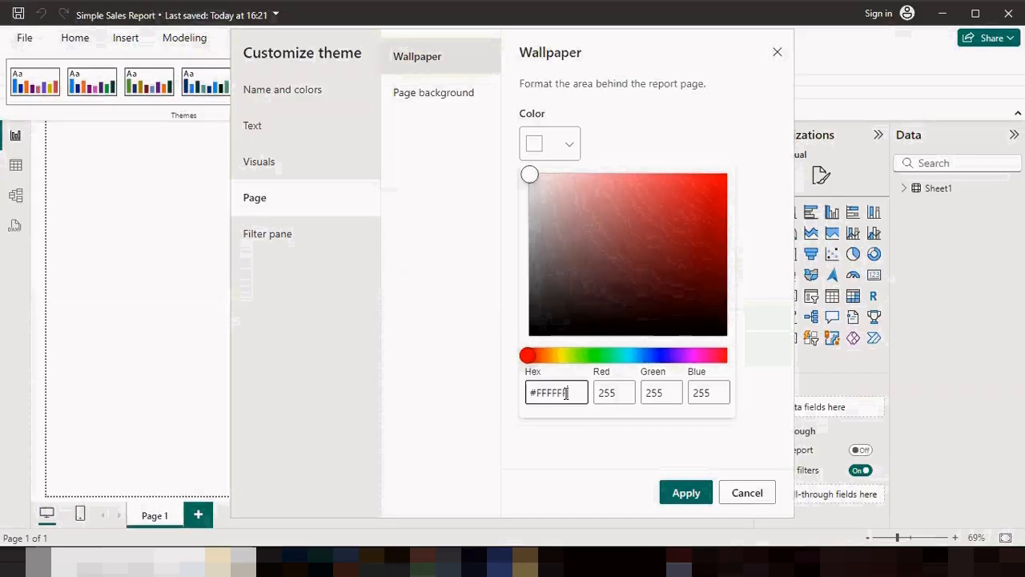
key(BackSpace)
key(BackSpace)
key(BackSpace)
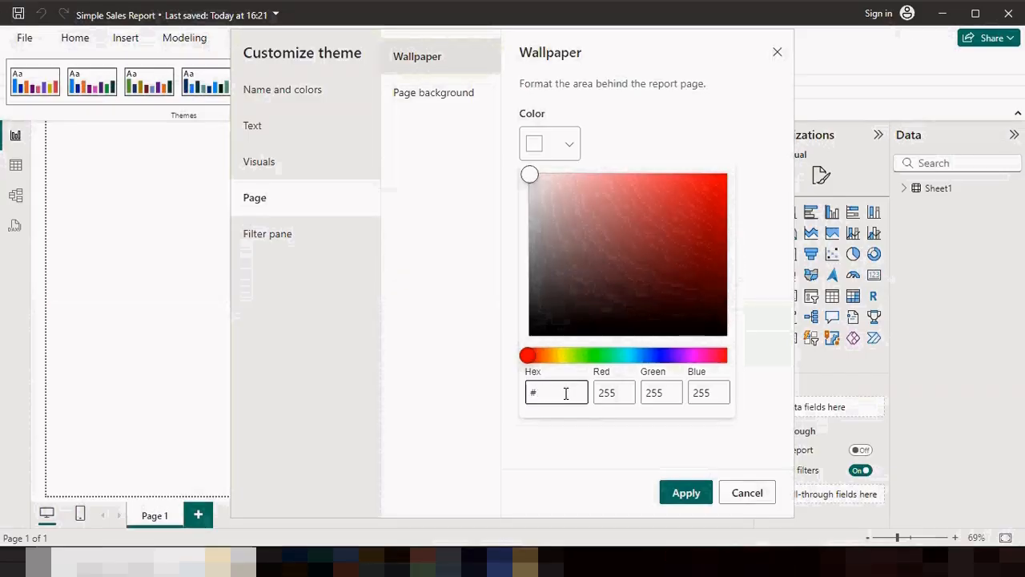
text(212122)
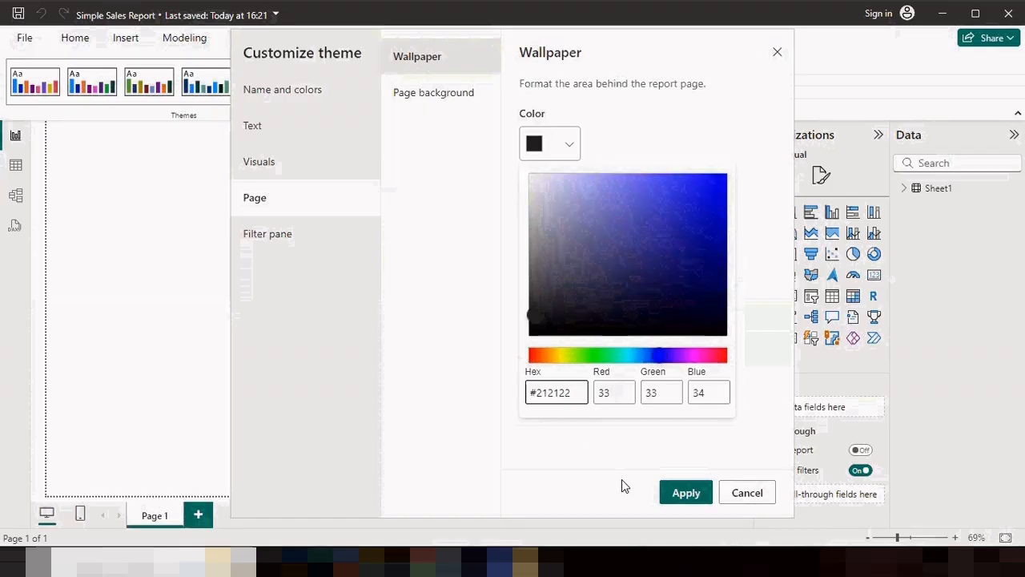
click(682, 479)
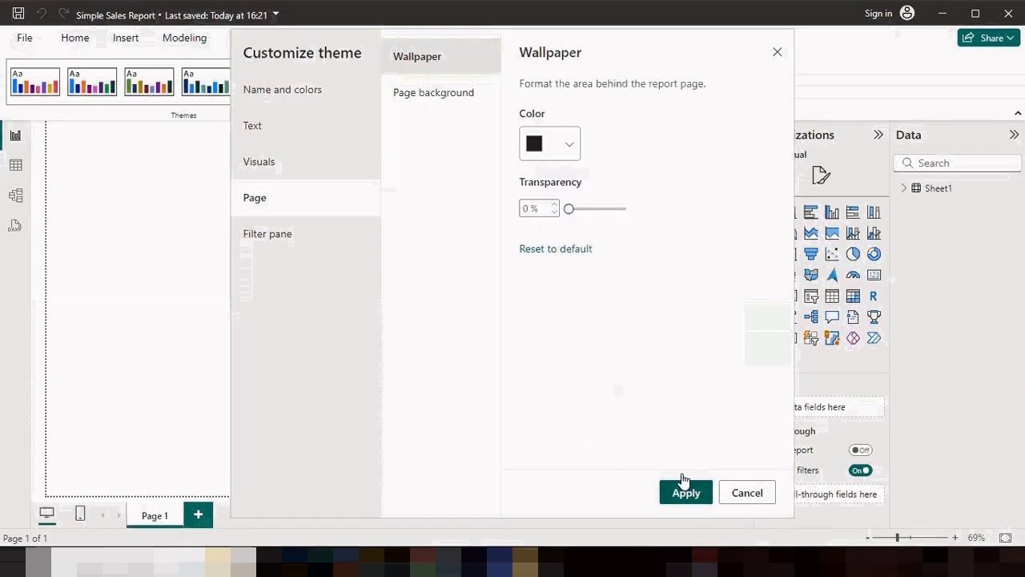
Apply the customized theme, then insert a rectangle shape at the page's top-left corner
click(684, 492)
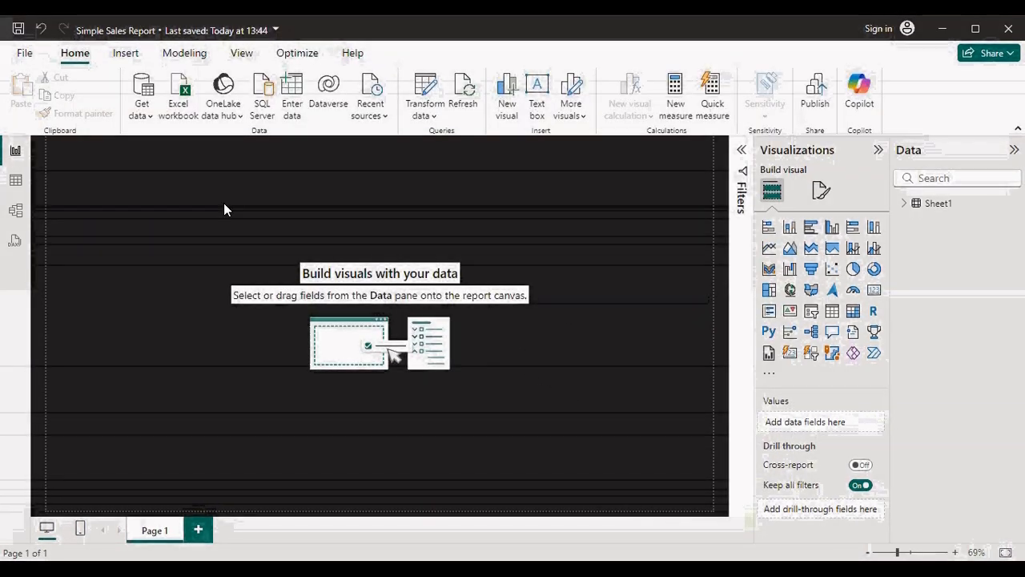
click(126, 54)
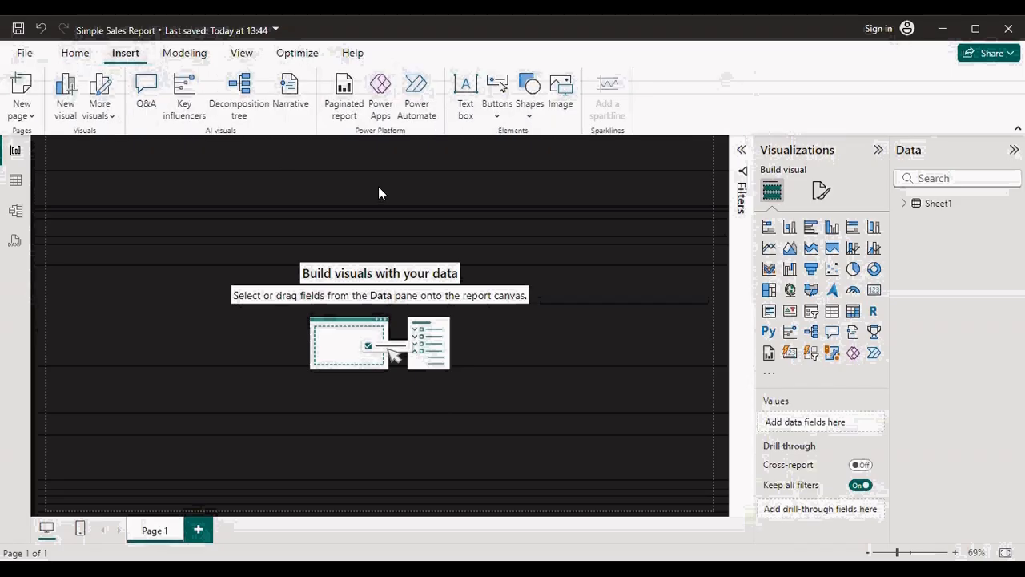
click(528, 109)
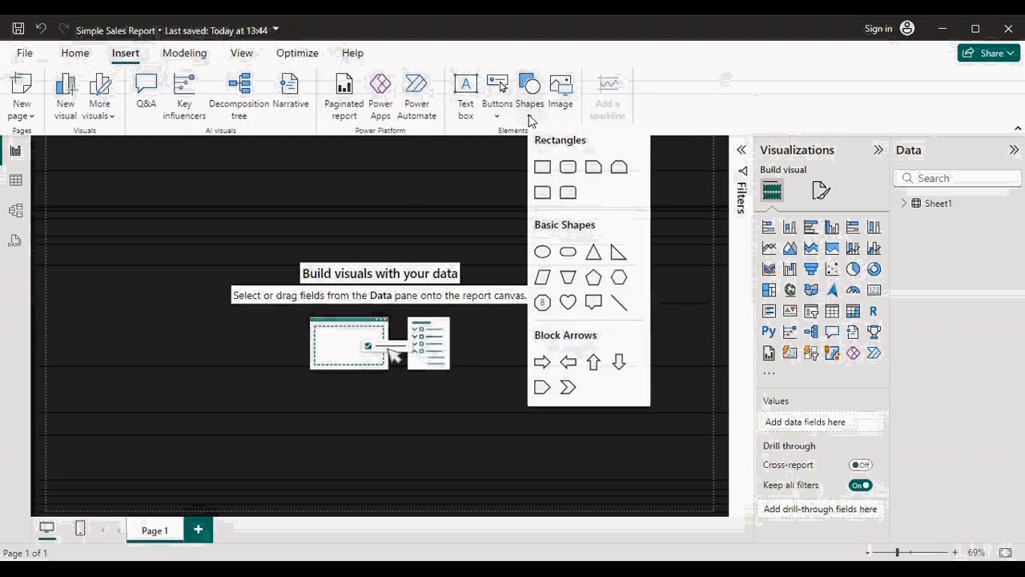
click(544, 168)
drag(143, 223, 139, 223)
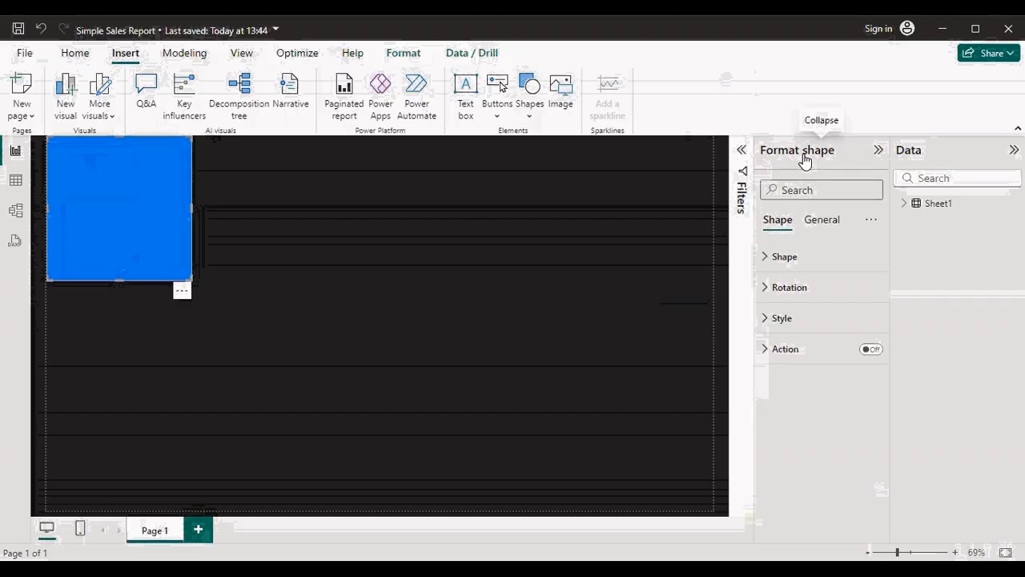
Set the rectangle's height to 120 and its width to 175
click(824, 225)
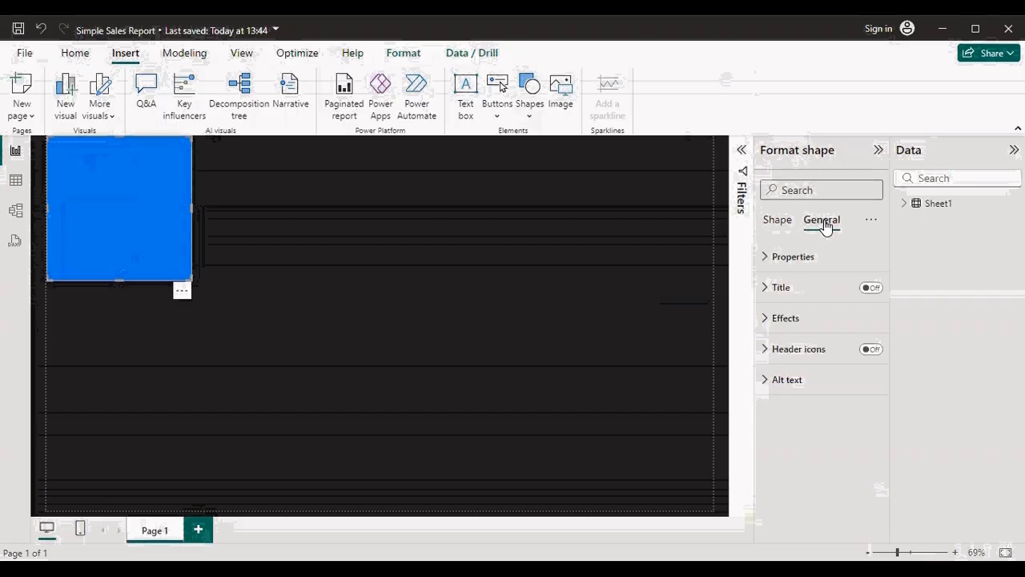
click(769, 261)
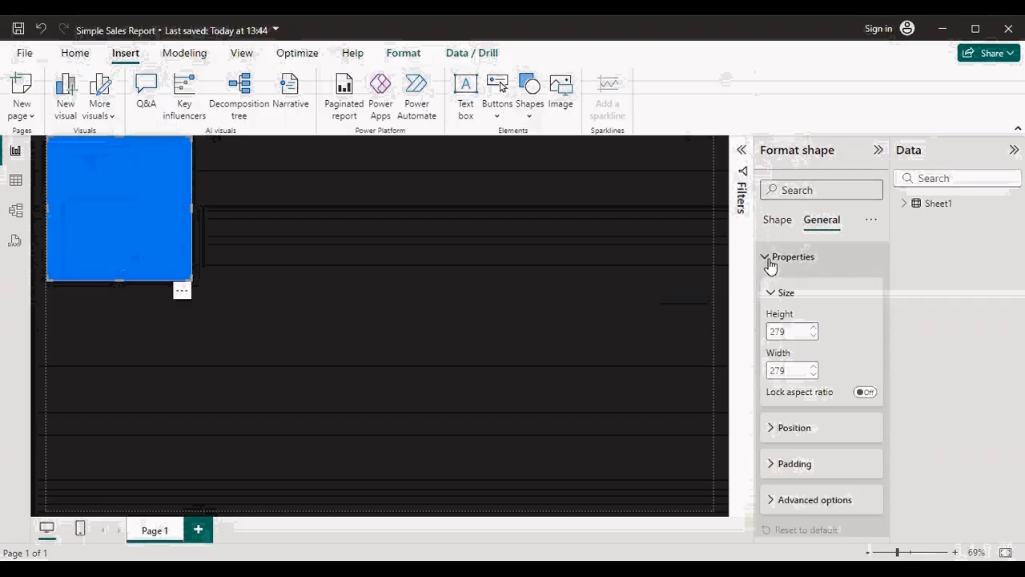
double_click(779, 331)
text(120)
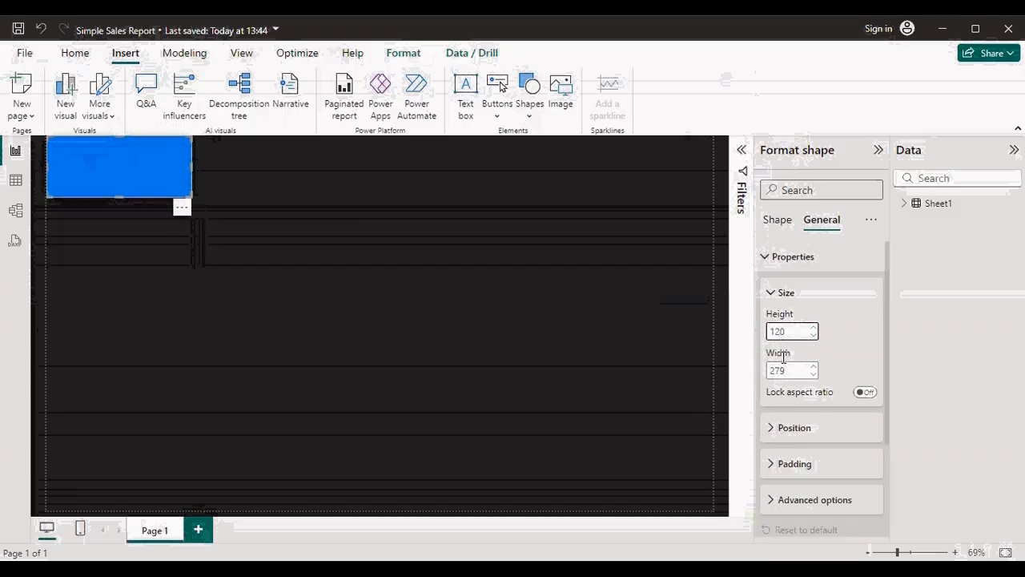
click(785, 370)
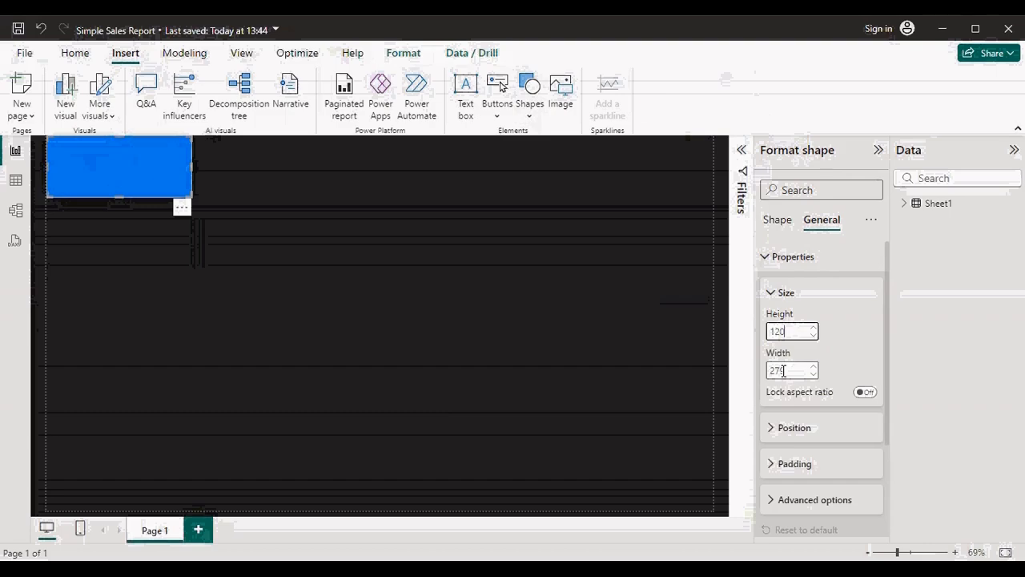
double_click(791, 372)
text(175)
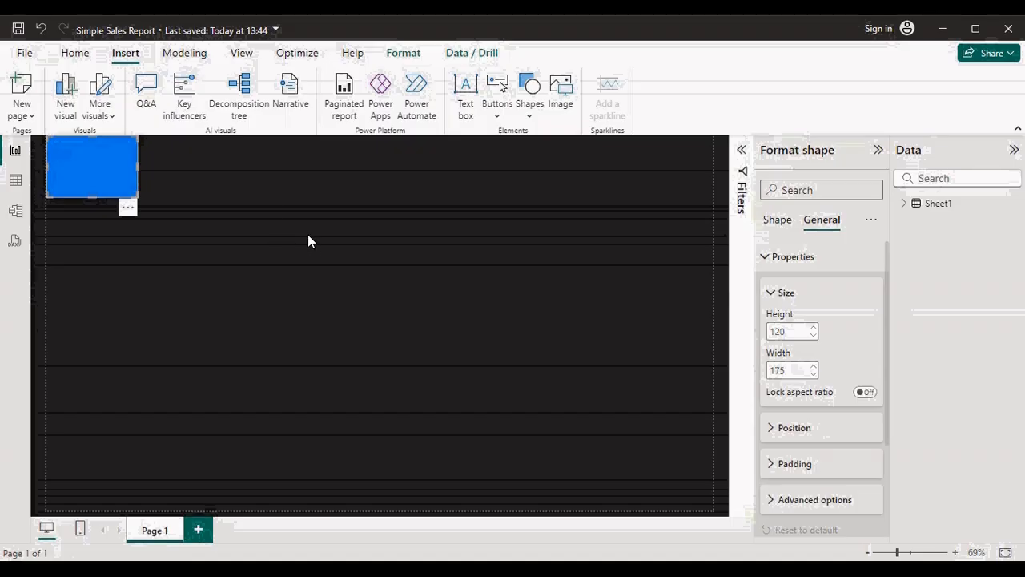
Make the rectangle's fill 100% transparent and set its border width to 3 px
click(773, 224)
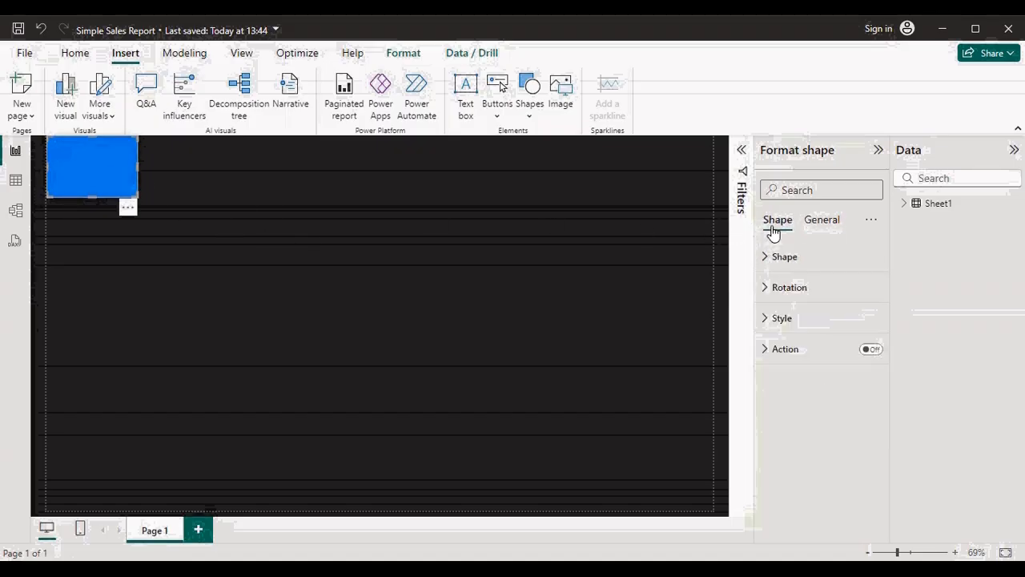
click(771, 319)
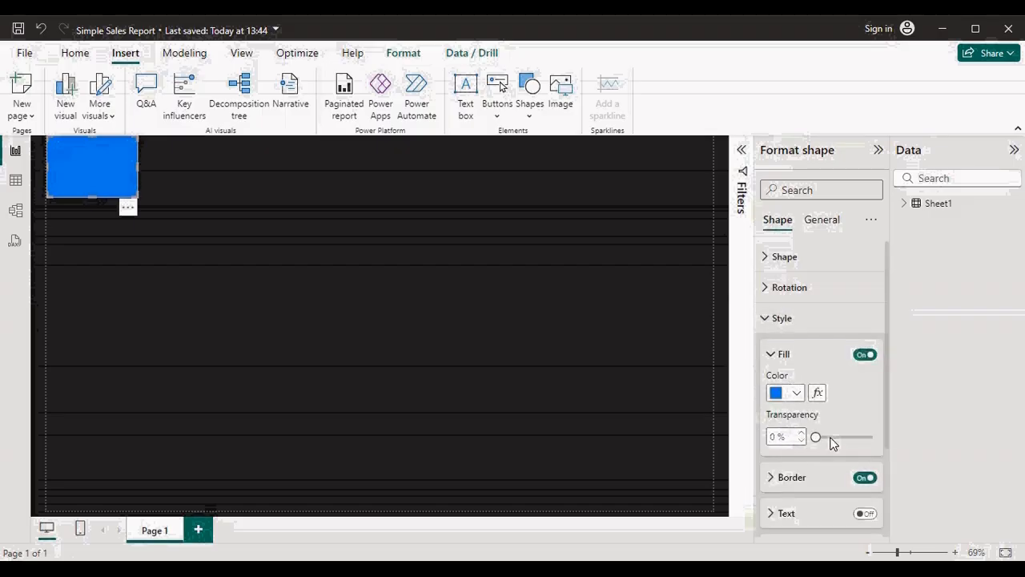
click(869, 436)
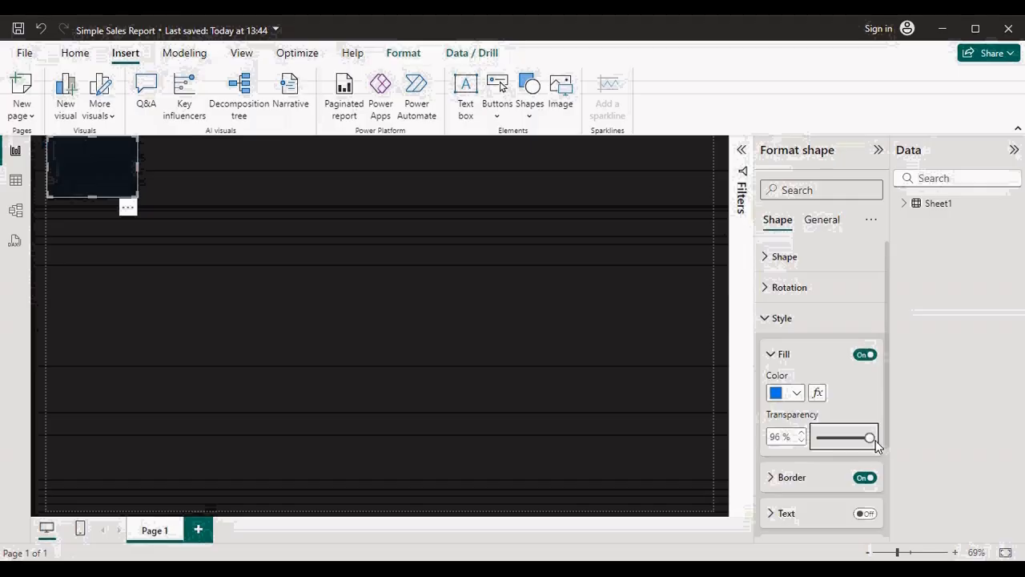
click(873, 438)
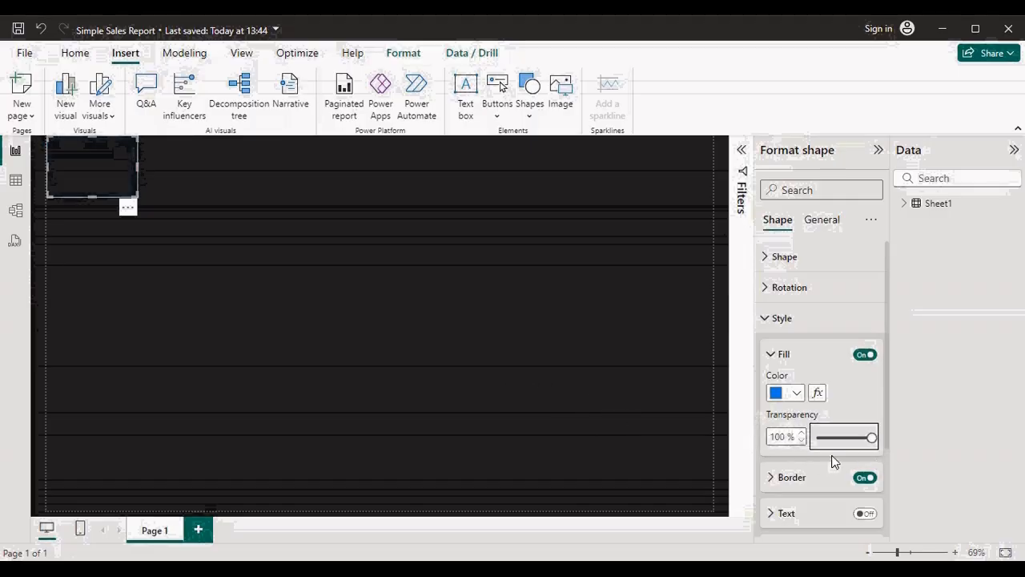
click(793, 477)
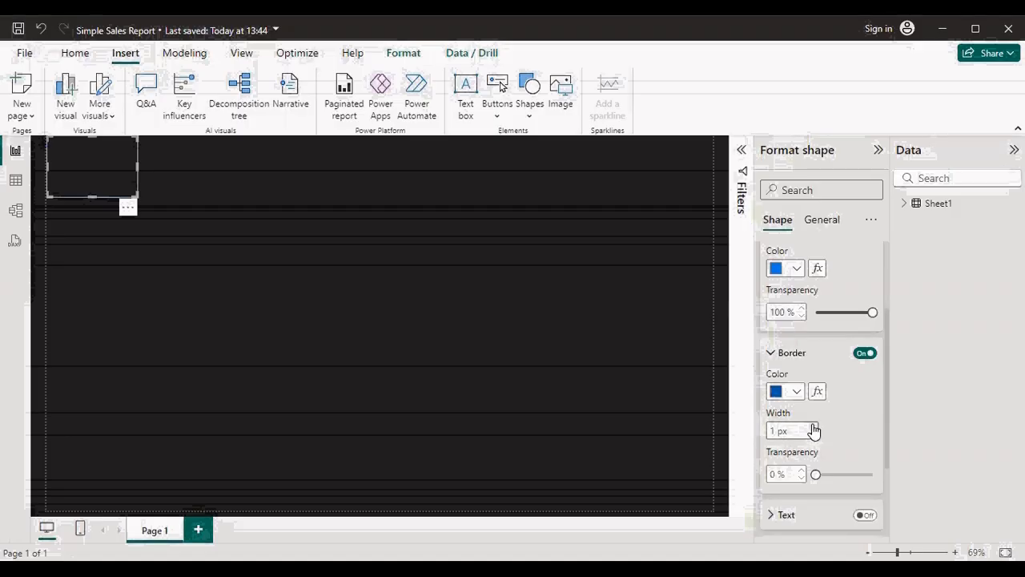
click(813, 427)
click(813, 428)
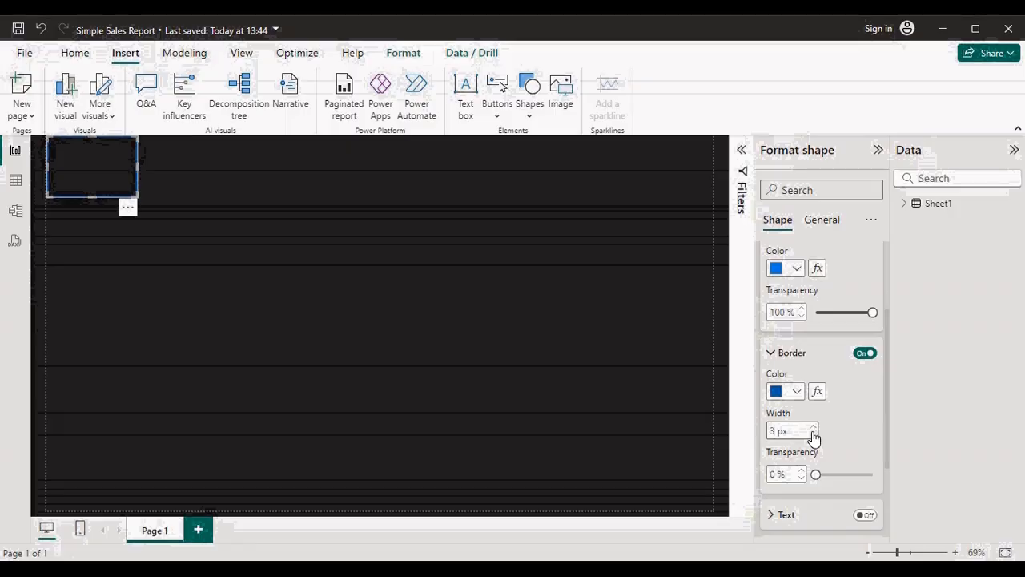
click(812, 433)
Duplicate the rectangle and place the copy directly beneath the original, aligned with the page's left edge
click(124, 174)
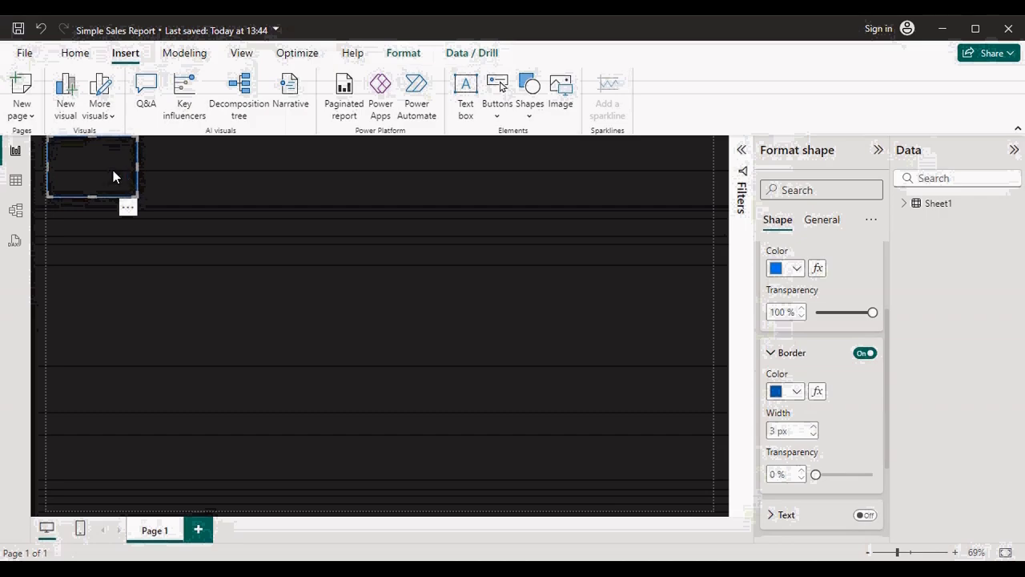
key(ctrl+v)
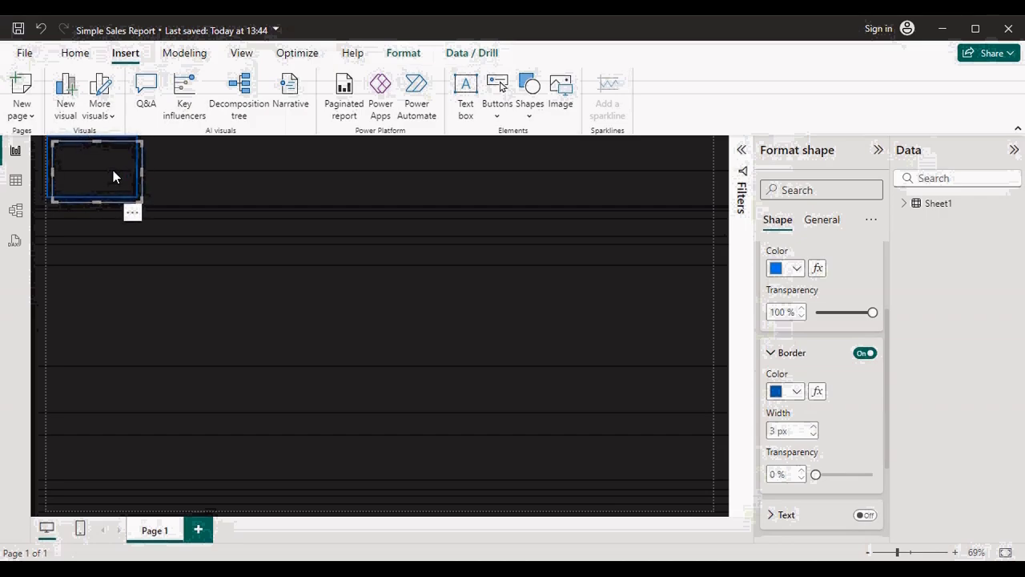
drag(113, 173, 103, 236)
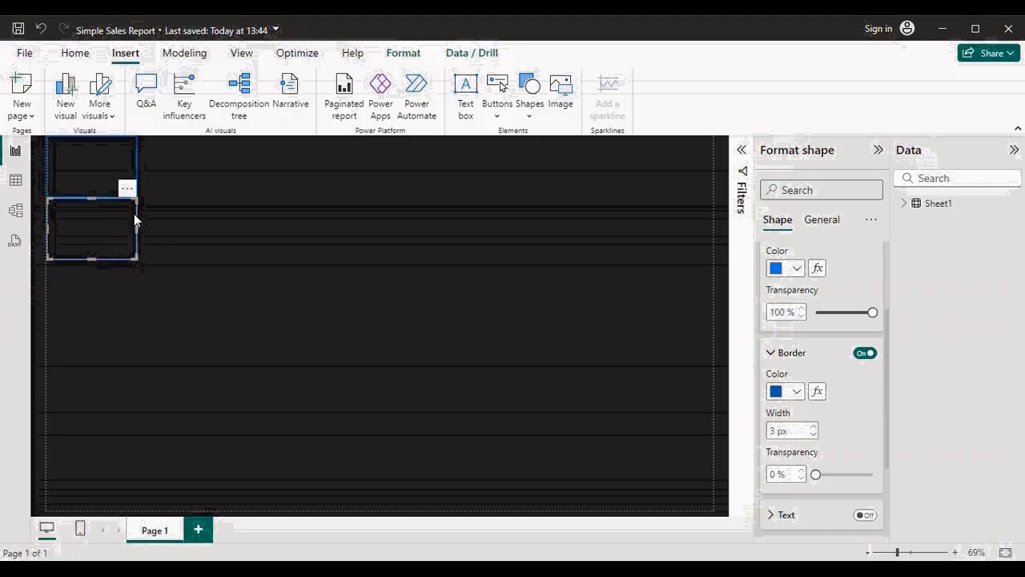
Set the second rectangle's width to 175 and its height to 180
click(824, 222)
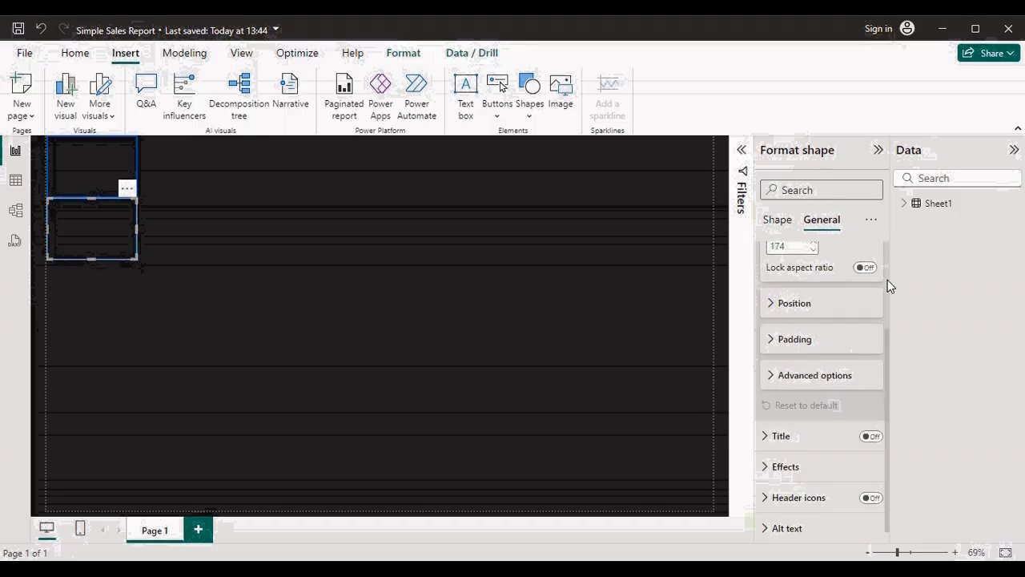
scroll(888, 279, up, 2)
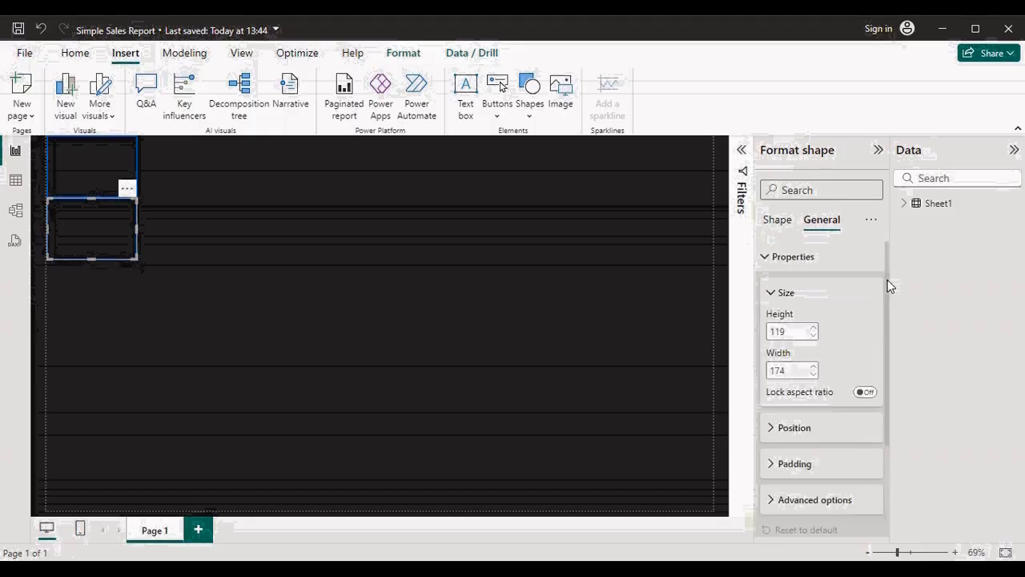
click(813, 367)
click(785, 330)
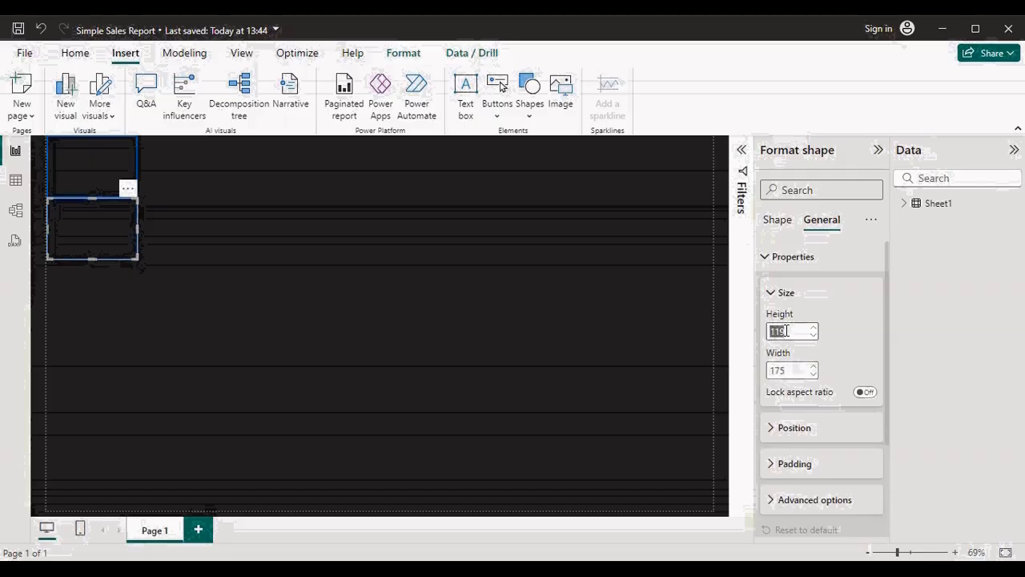
text(180)
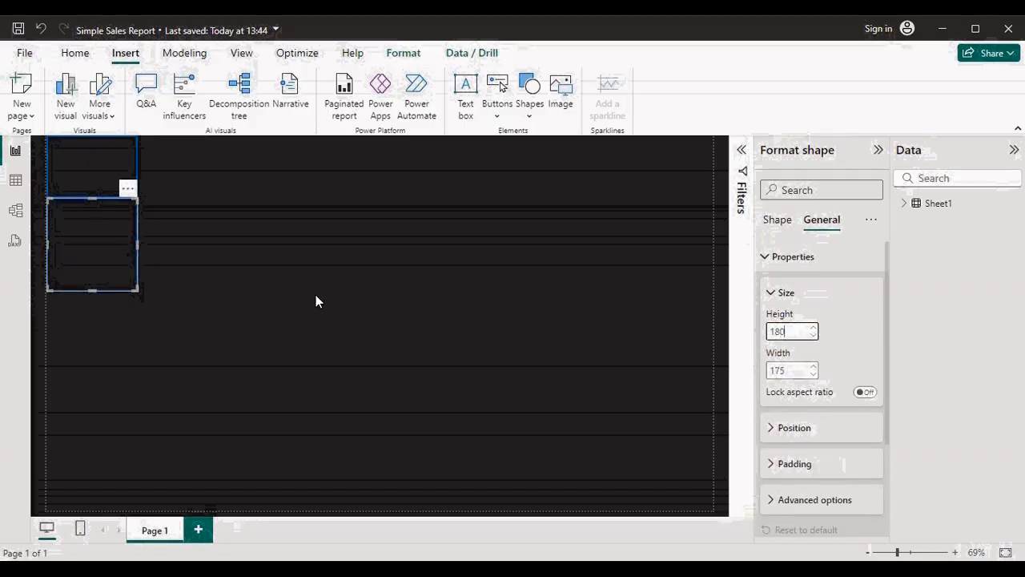
Duplicate the second rectangle directly beneath it, with width 175 and its height extended to 420 to reach the page's bottom edge
click(115, 257)
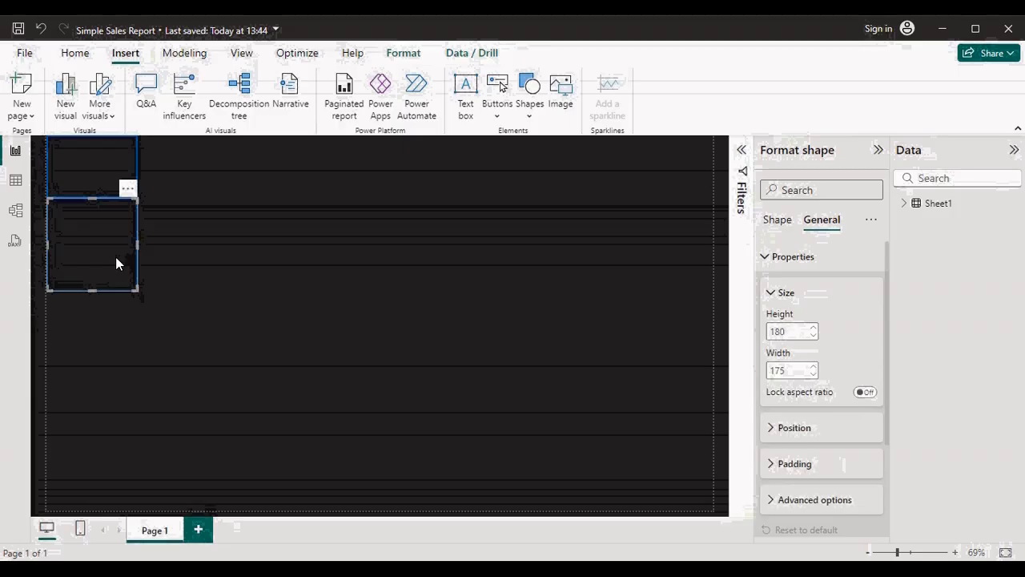
drag(116, 257, 107, 356)
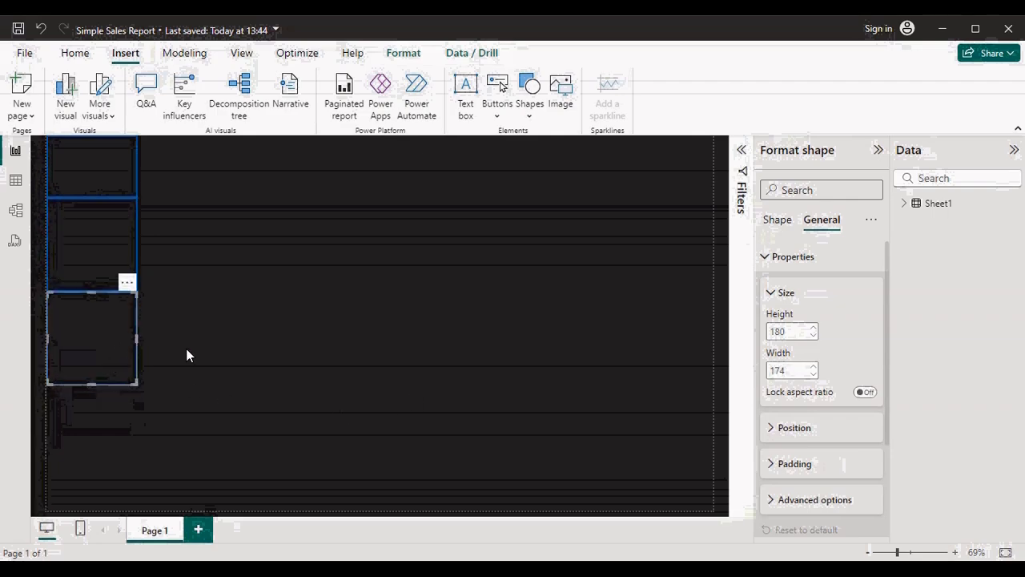
click(813, 366)
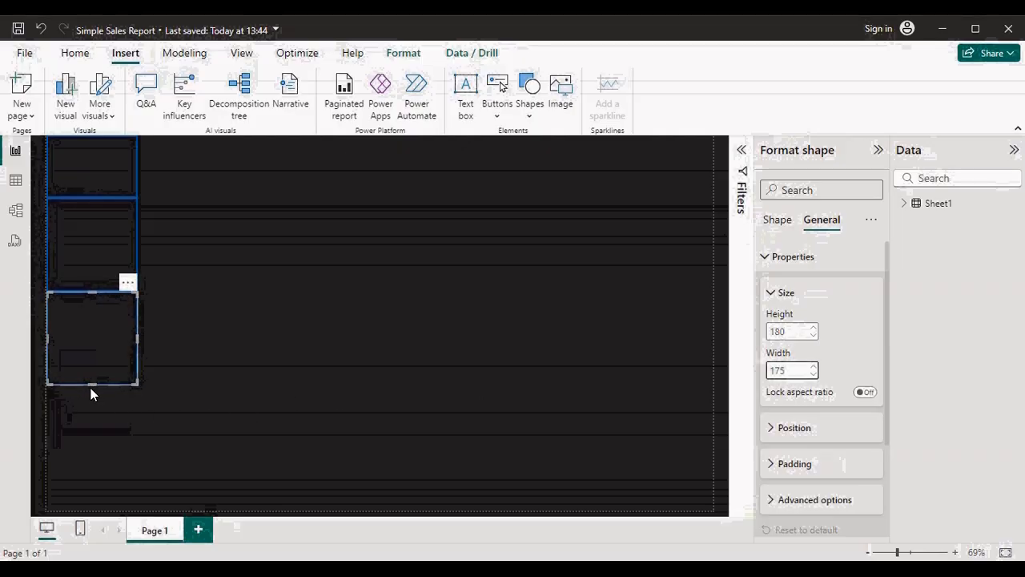
drag(92, 384, 103, 513)
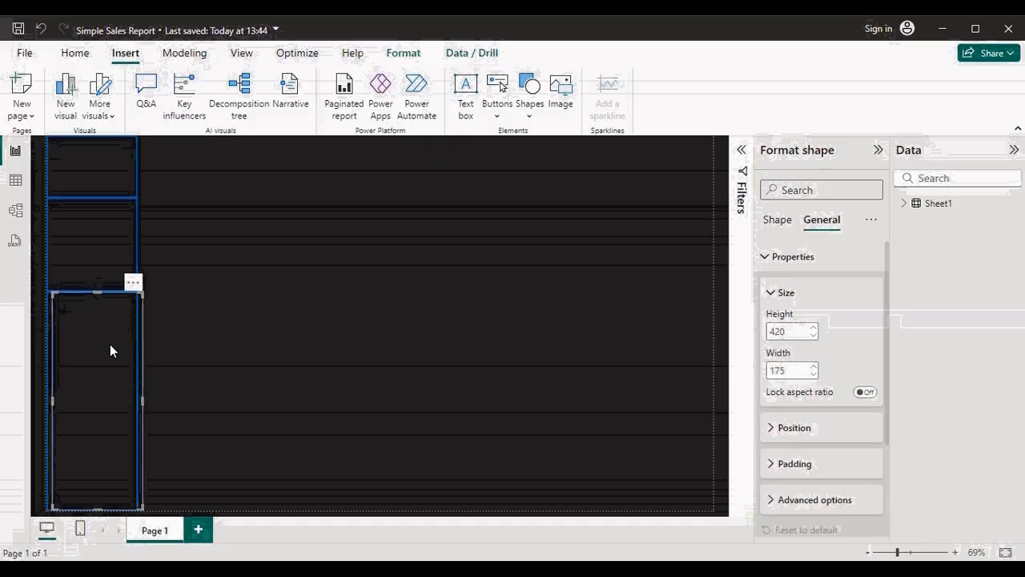
Place a copy of the tall rectangle beside the top-left one and resize it to a 1104 by 120 header reaching the page's right edge
drag(110, 345, 196, 194)
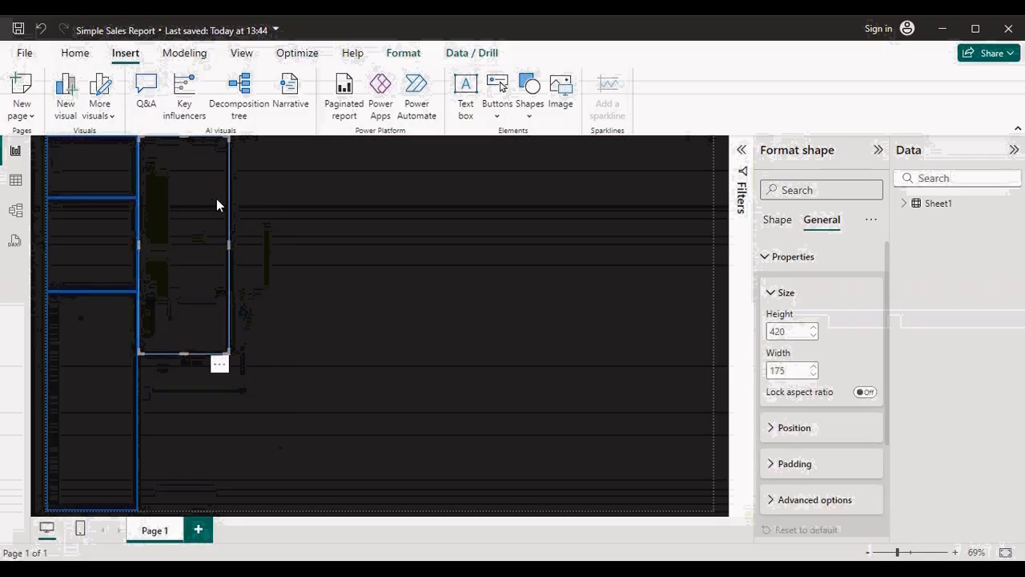
drag(229, 245, 712, 224)
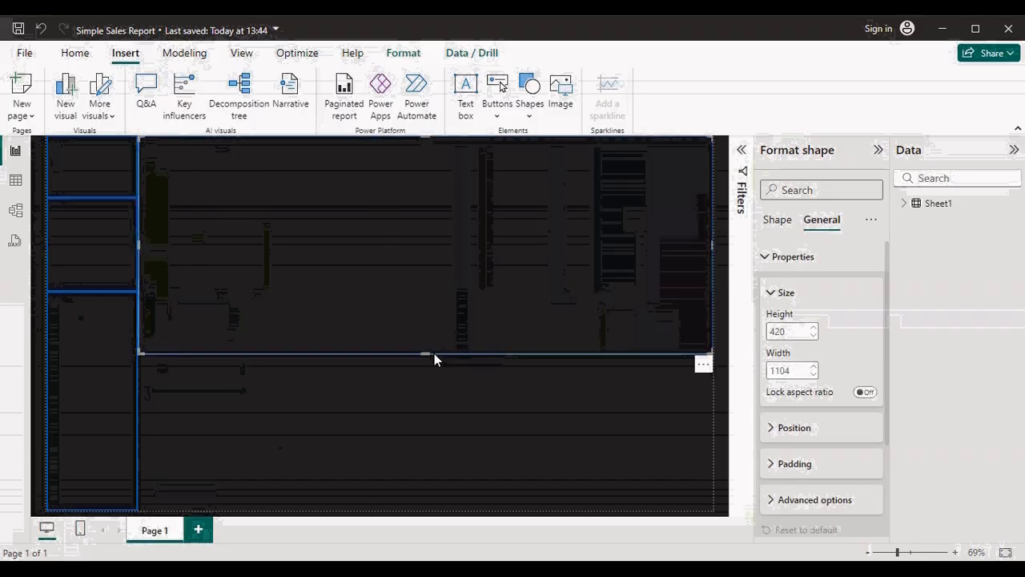
drag(425, 354, 390, 208)
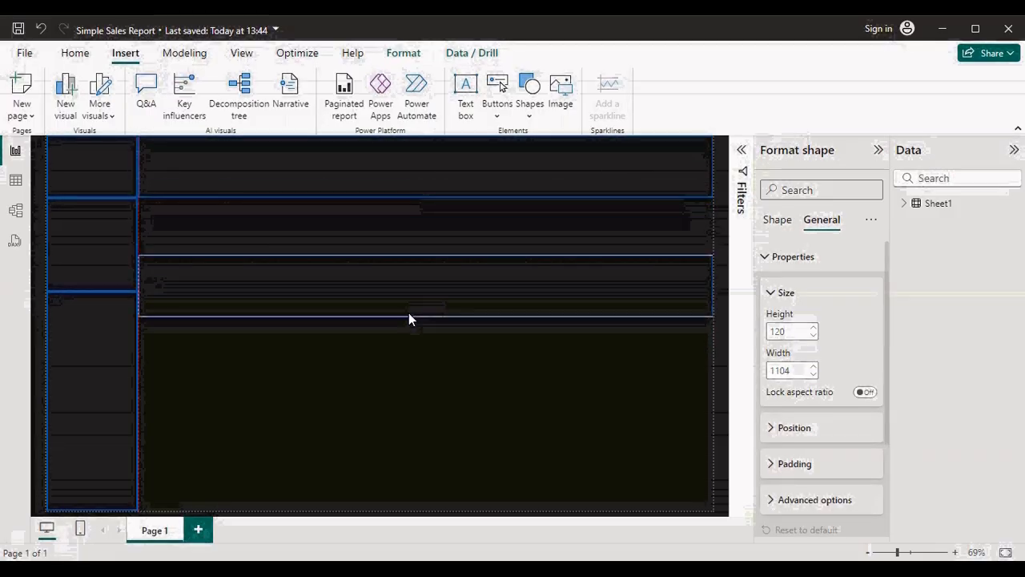
Place a copy of the header rectangle directly beneath it and extend its height to 600, down to the page's bottom edge
drag(409, 312, 417, 233)
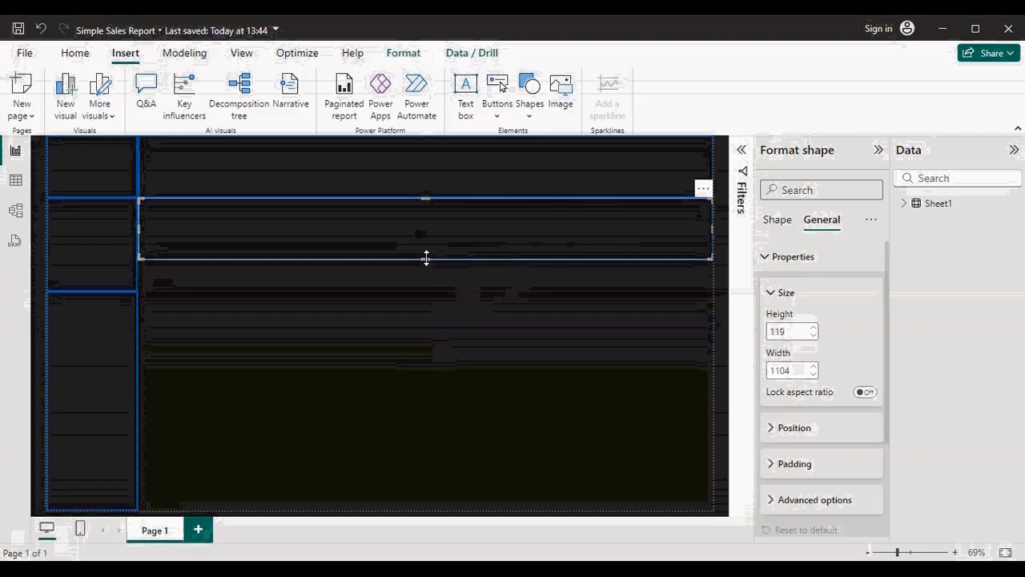
drag(426, 257, 441, 510)
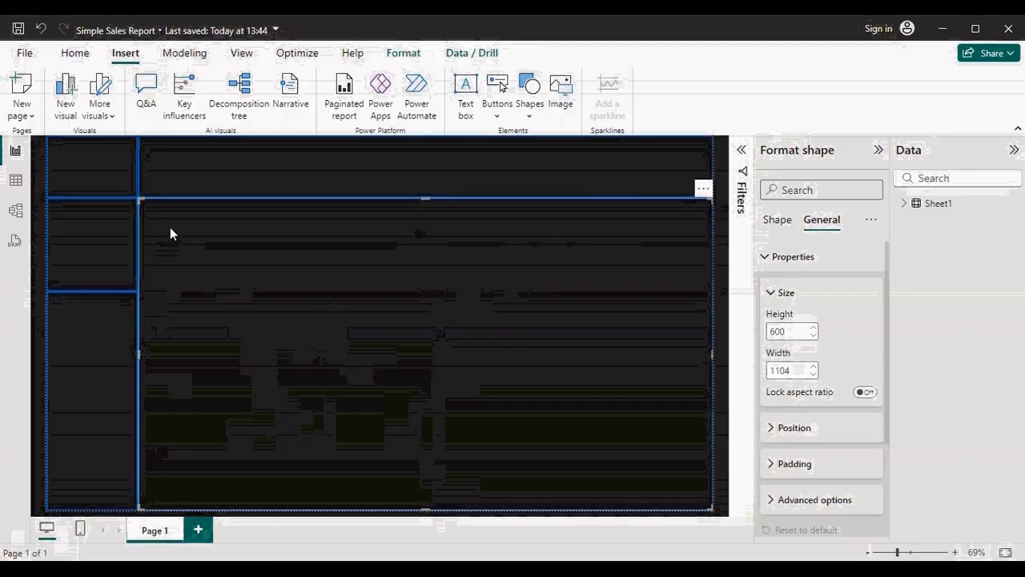
Set the width of all three stacked rectangles in the narrow side column to 177
click(110, 175)
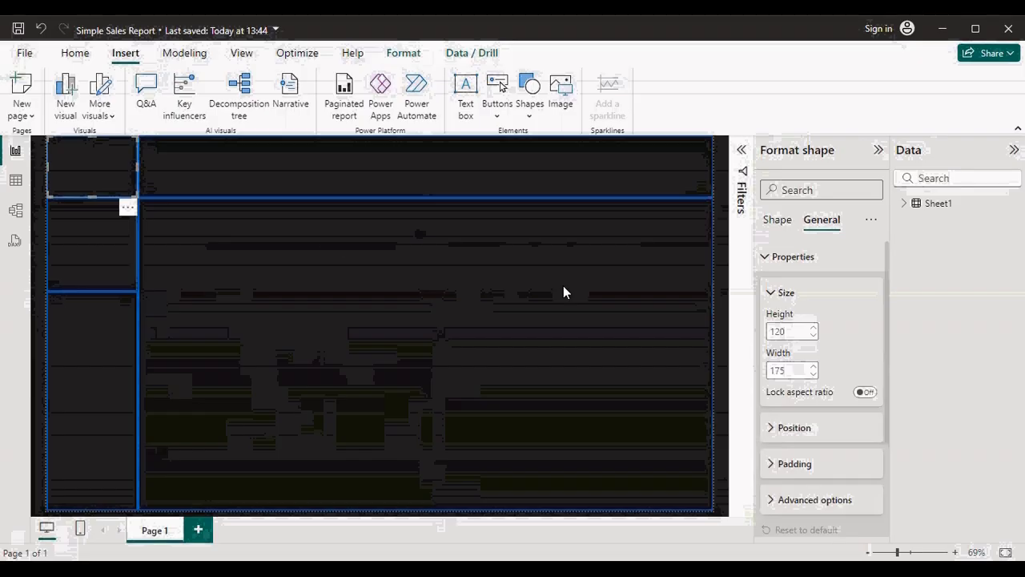
click(813, 367)
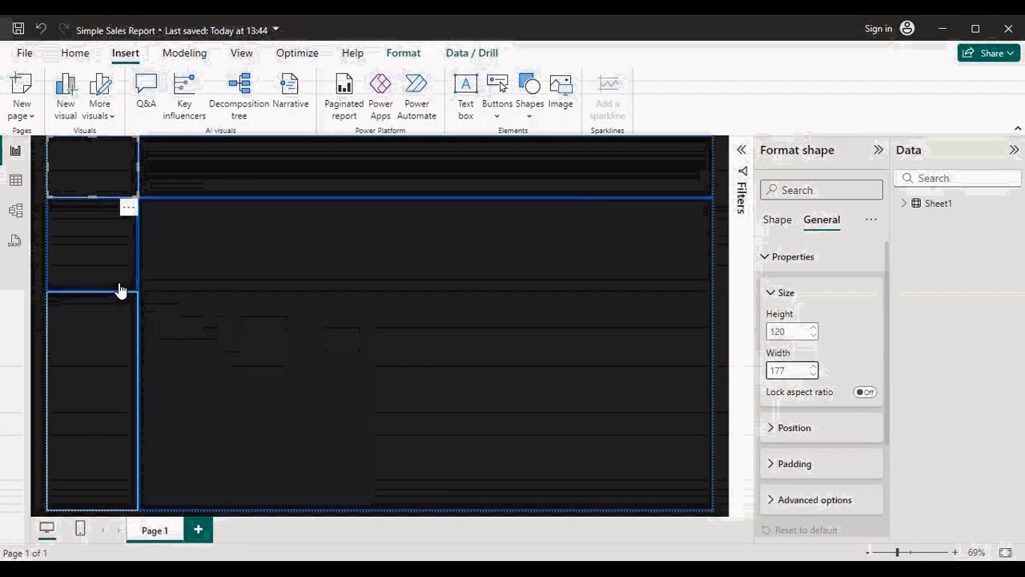
click(110, 276)
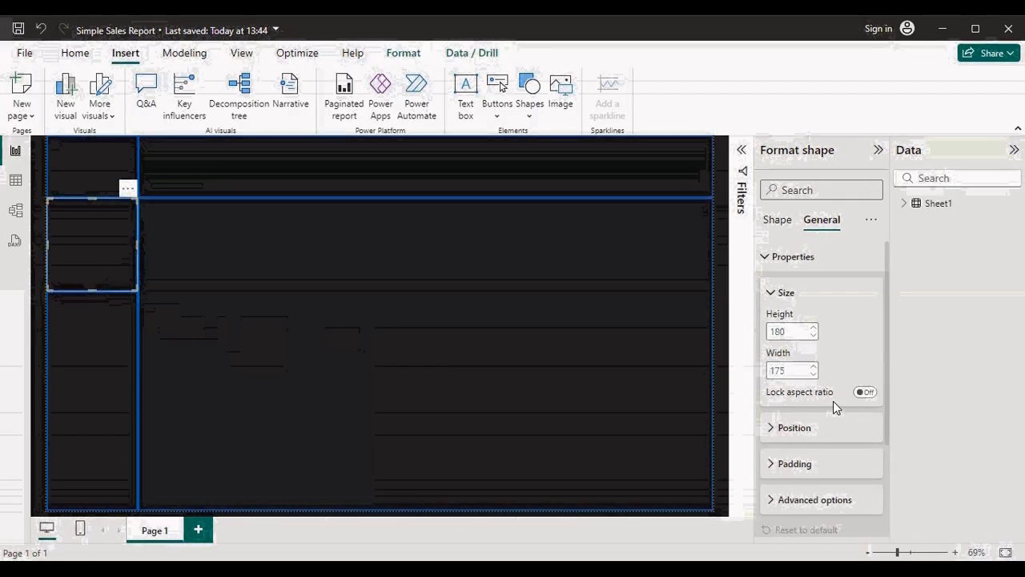
click(812, 368)
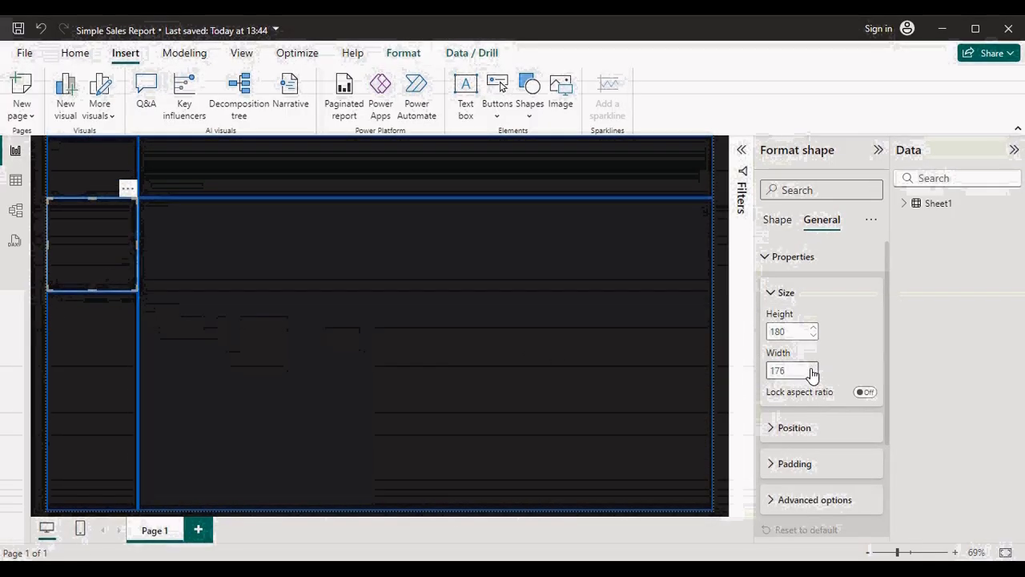
click(812, 367)
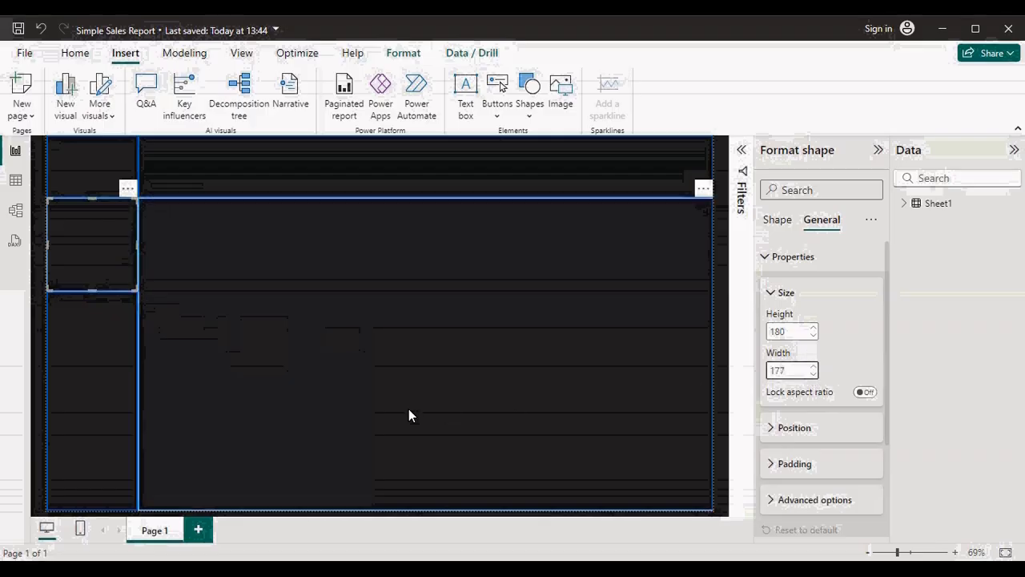
click(126, 403)
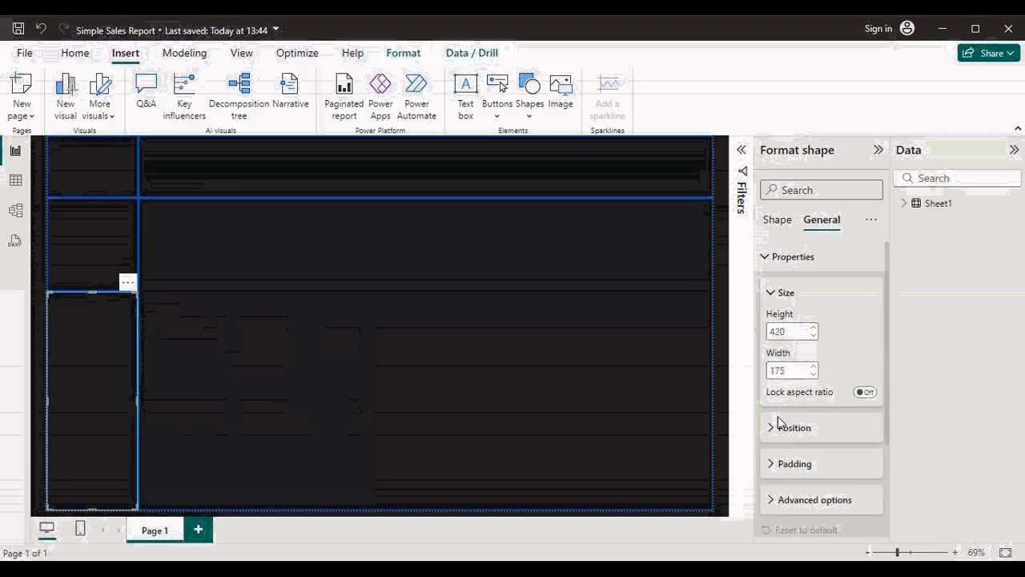
click(814, 368)
click(813, 367)
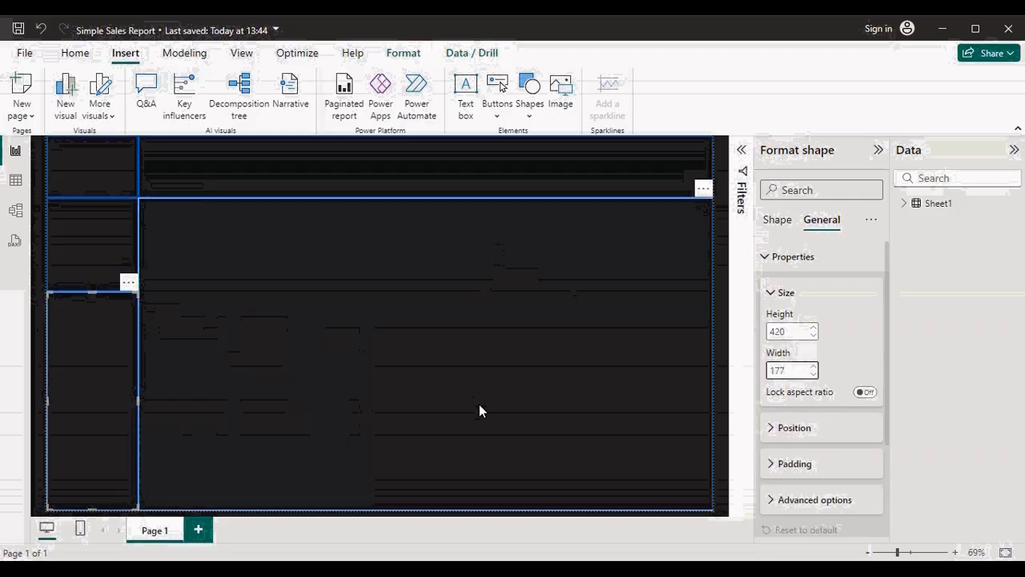
Set the header and top-left rectangles' heights to 121 and the rectangle beneath the top-left one to 181, and save the report
click(374, 168)
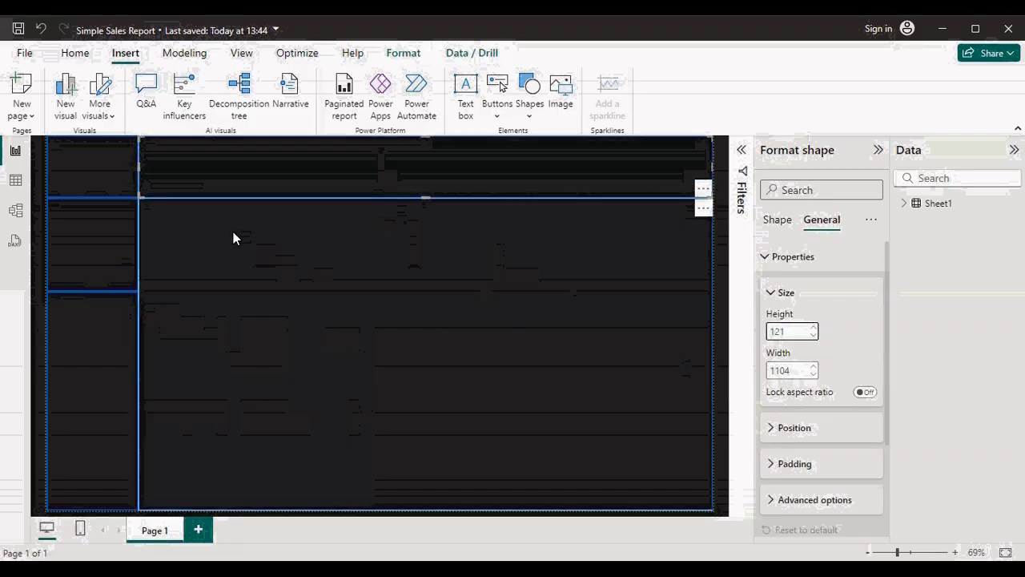
click(120, 178)
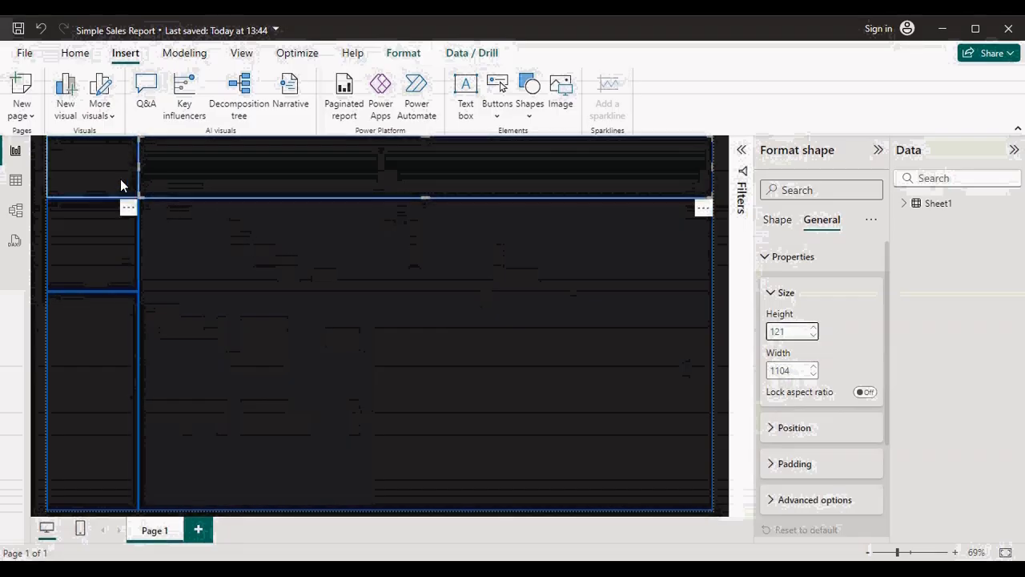
click(813, 327)
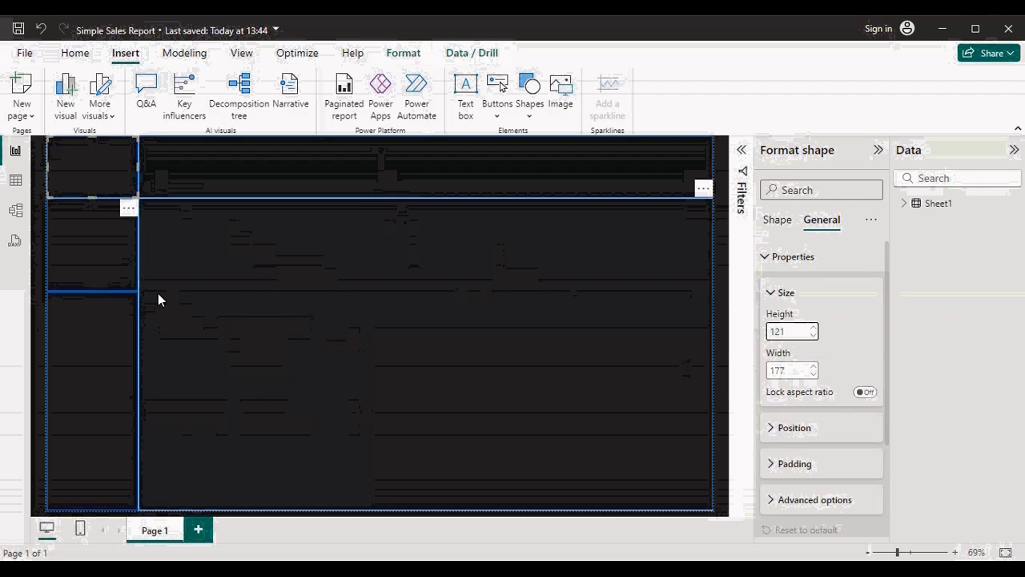
click(113, 271)
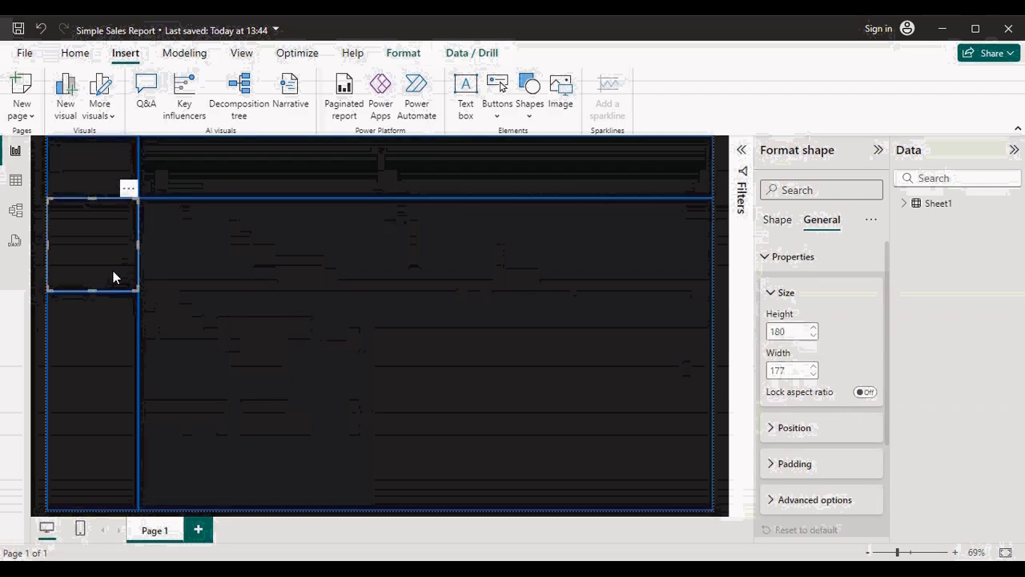
click(813, 327)
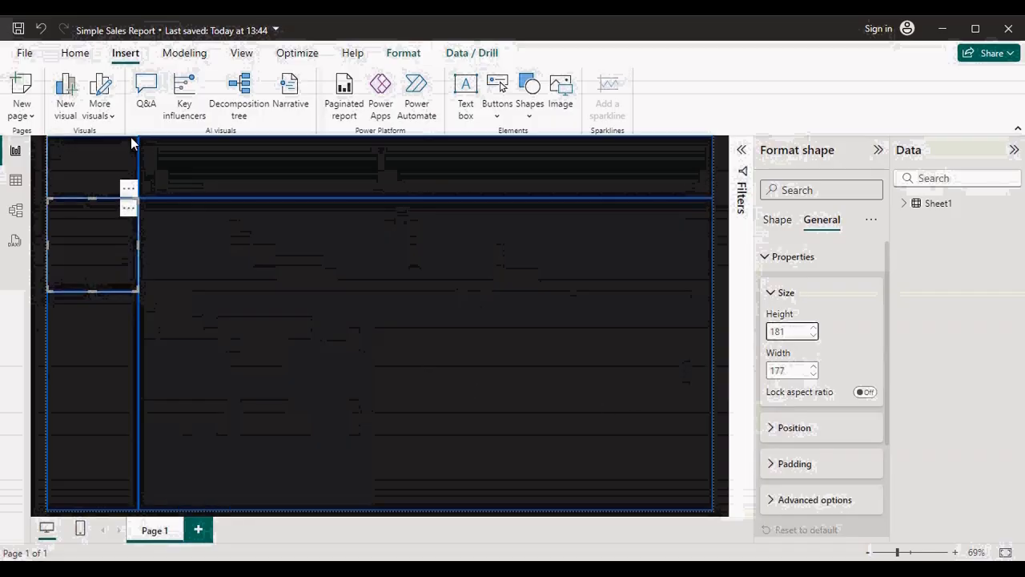
click(17, 29)
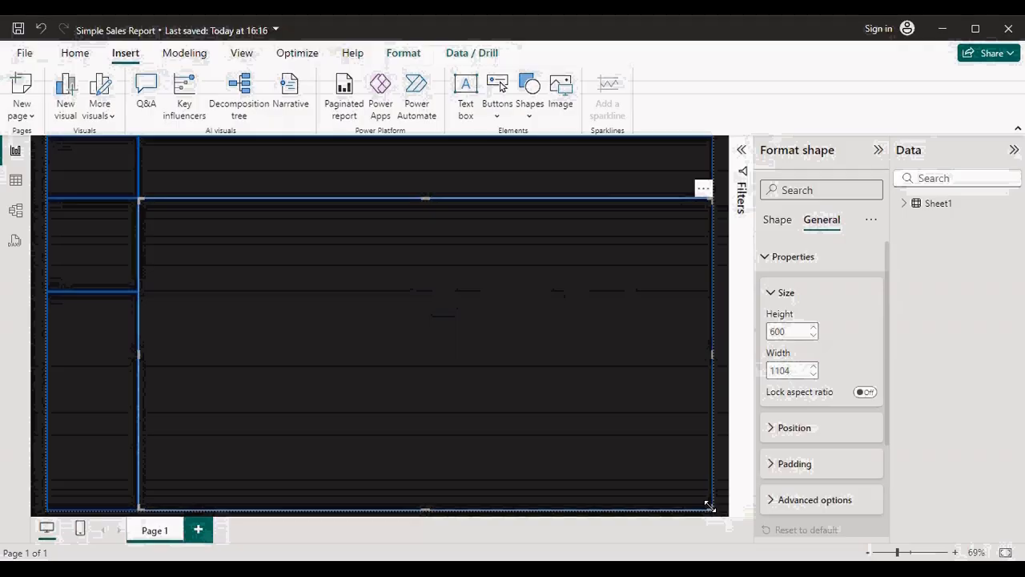
Shrink the large rectangle under the header to a height of 301 and a width of 553
drag(710, 507, 409, 346)
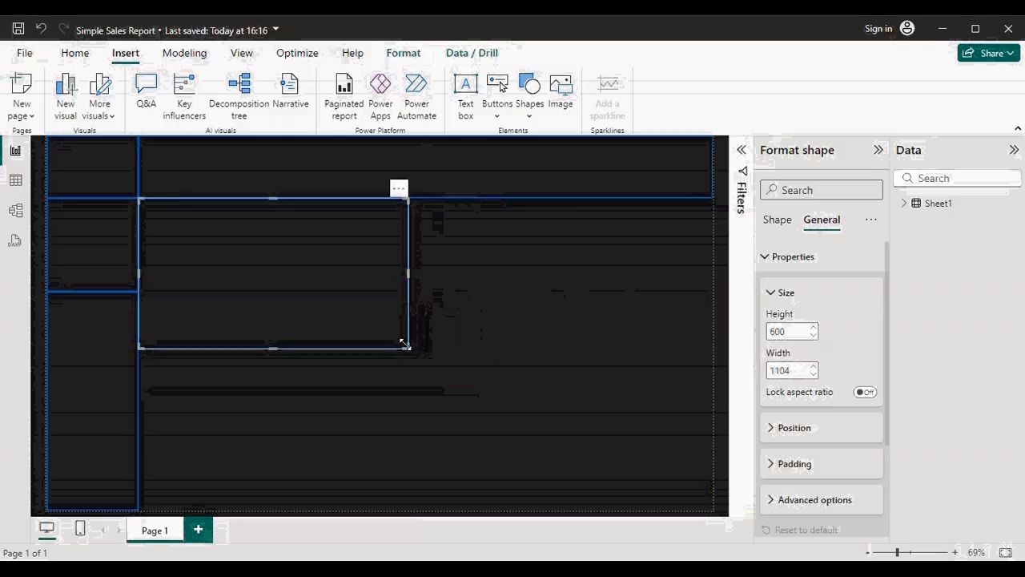
double_click(774, 332)
text(301)
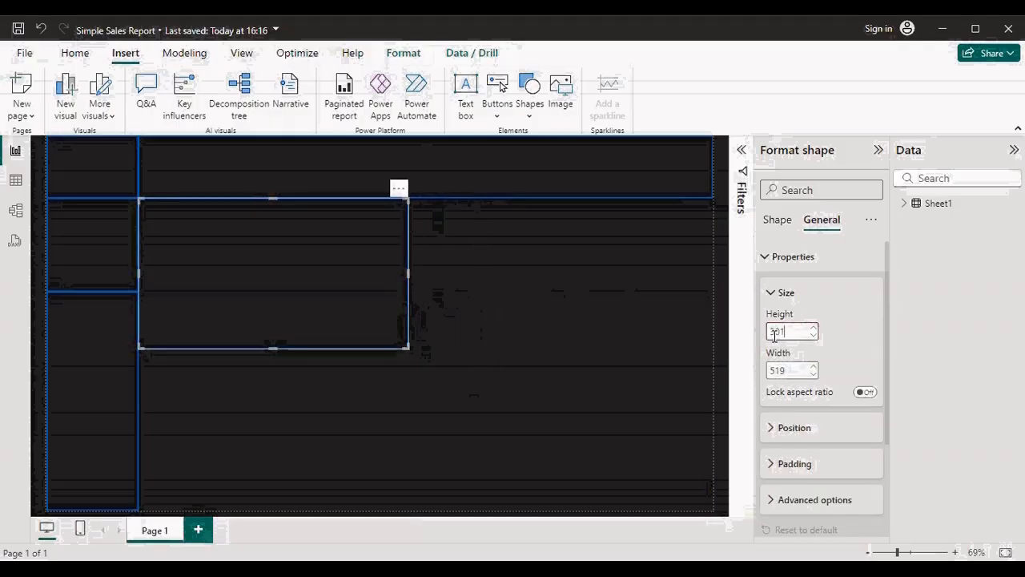
key(Return)
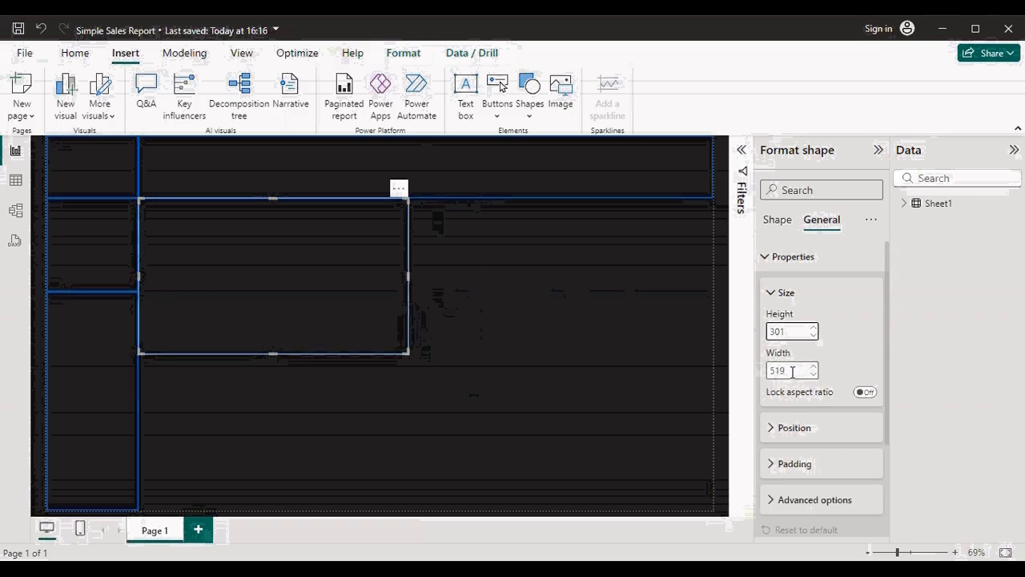
drag(791, 371, 767, 372)
text(553)
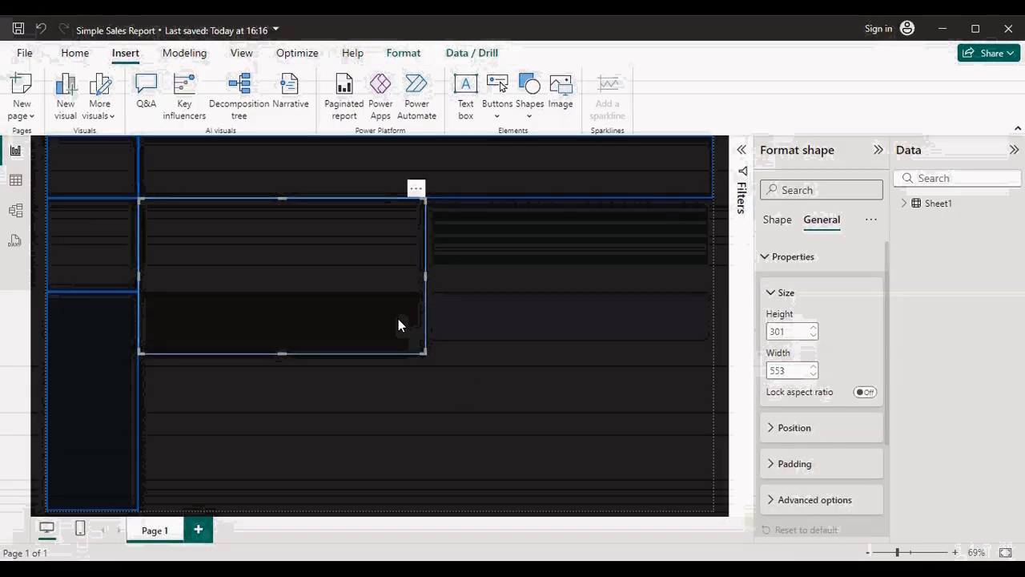
Paste three copies of the 301 by 553 rectangle, placing one beside the original and two in the area beneath
key(ctrl+c)
key(ctrl+v)
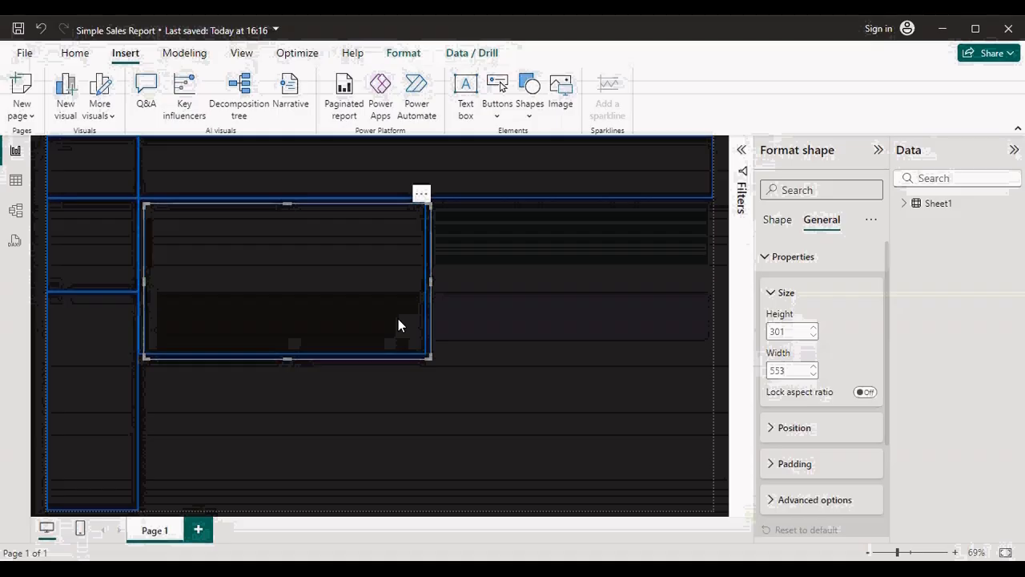
drag(398, 324, 631, 320)
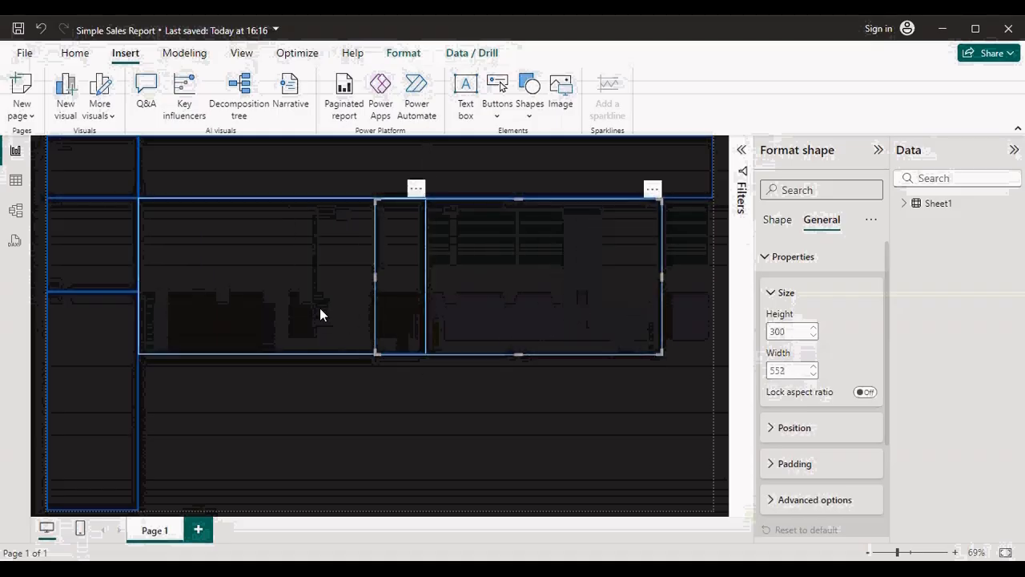
click(386, 301)
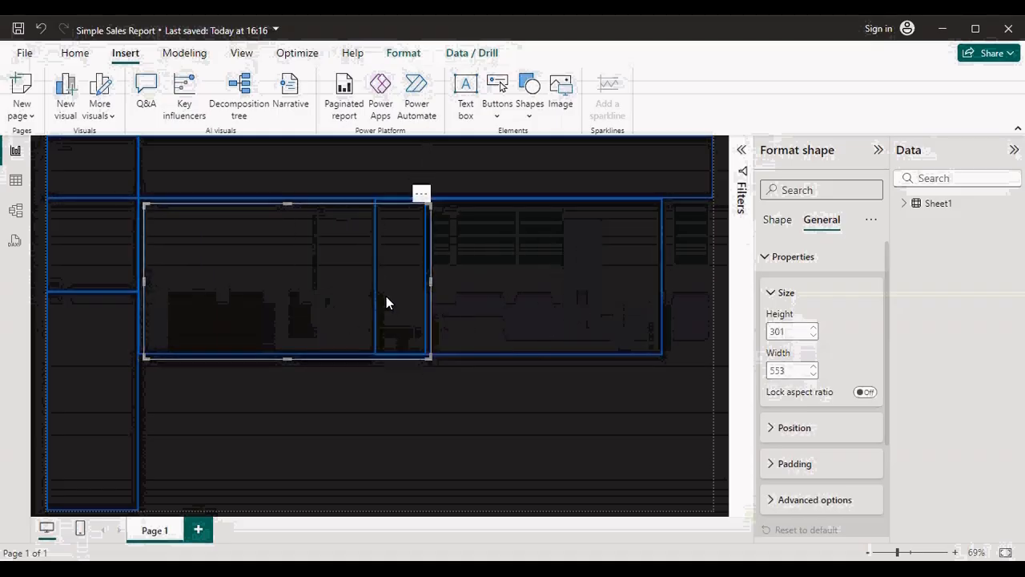
drag(386, 302, 641, 246)
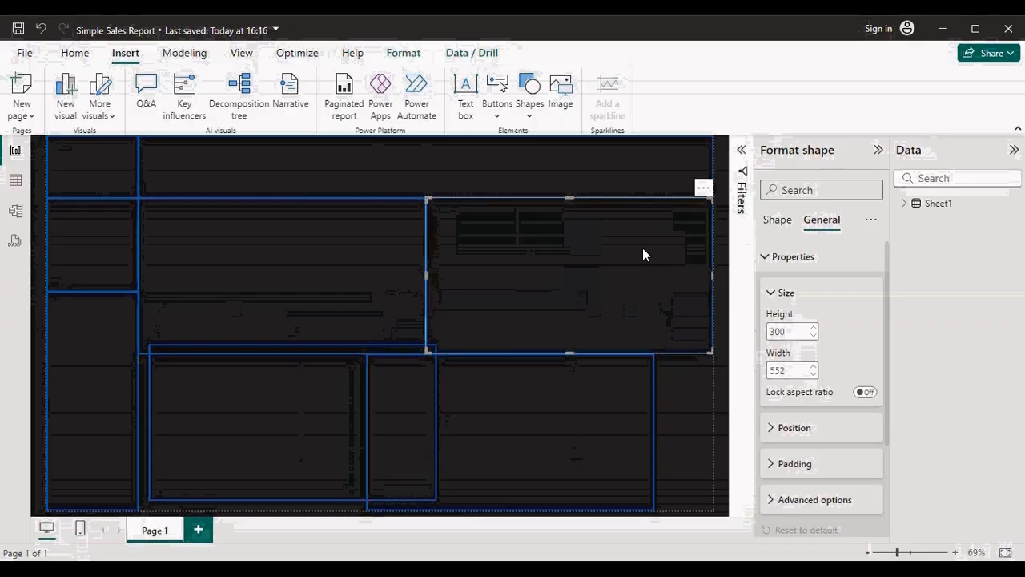
Set the upper-right copy's height to 301 and its horizontal position to 726
double_click(790, 332)
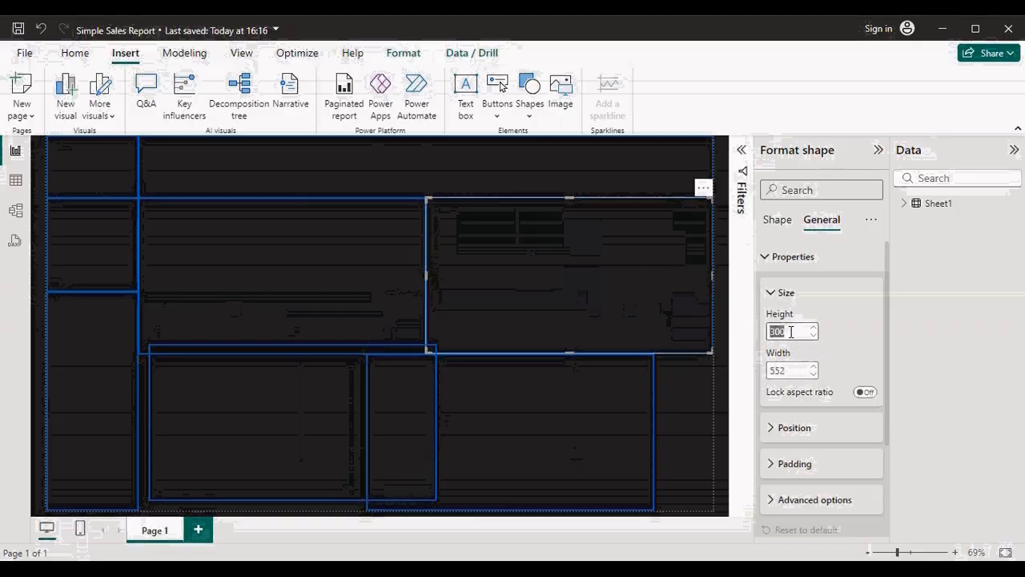
click(790, 331)
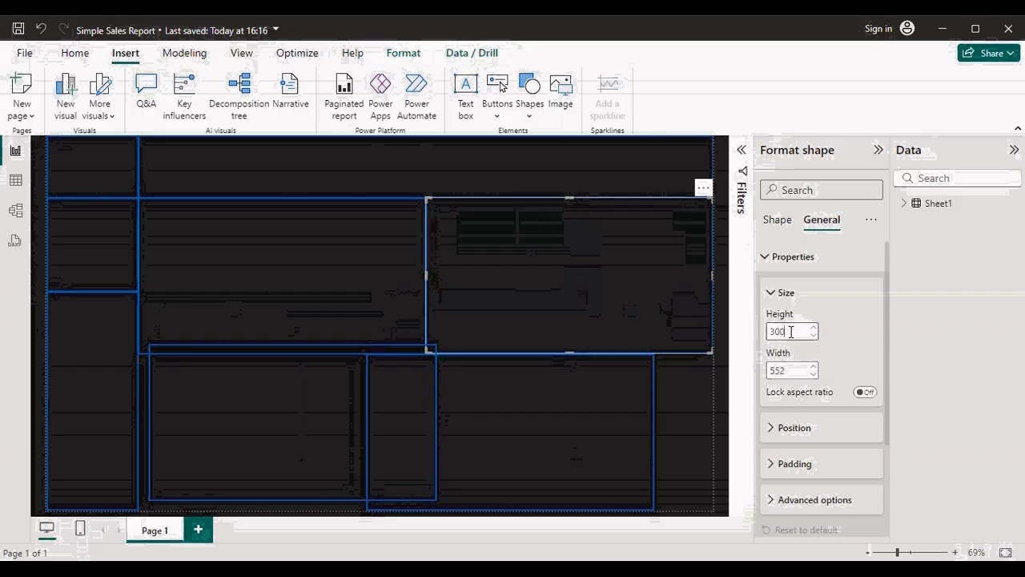
key(BackSpace)
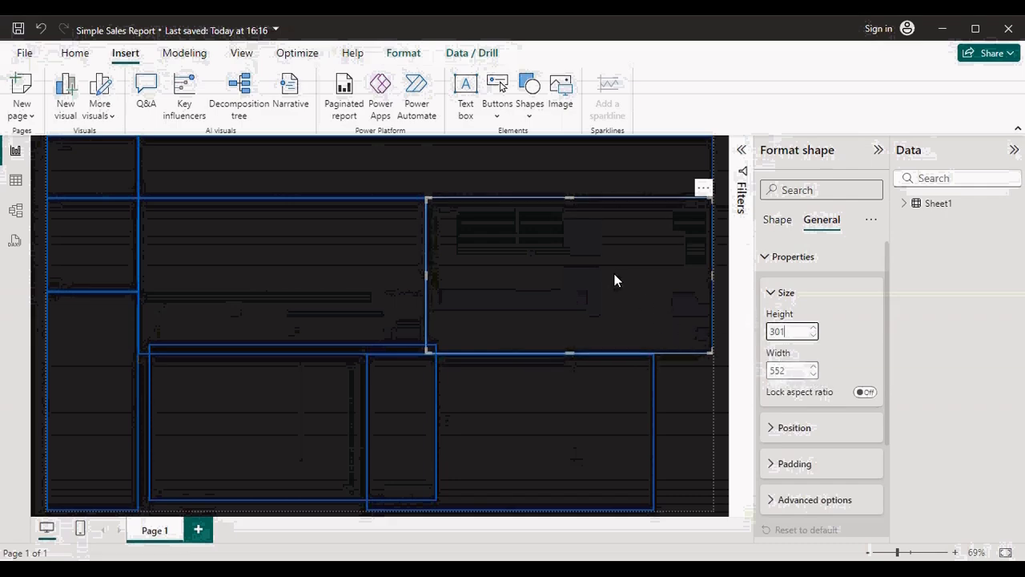
click(770, 426)
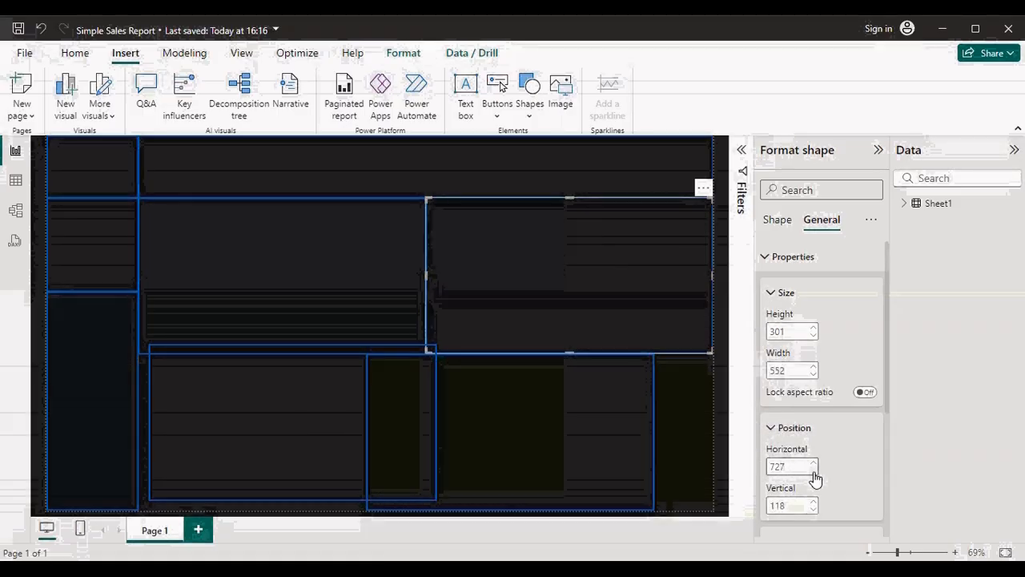
click(813, 470)
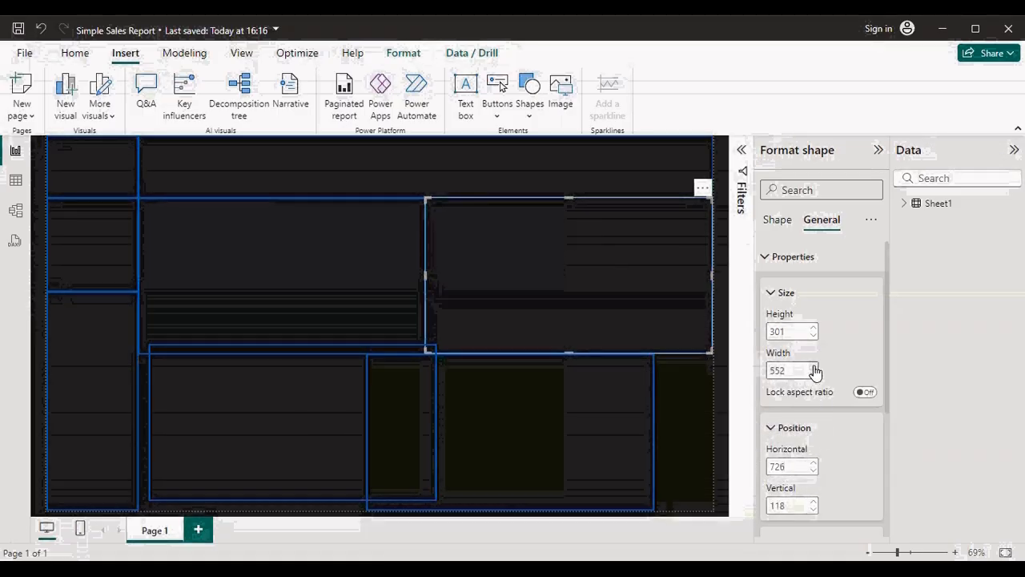
Resize the lower-right copy to 301 by 553, fit it into the page's corner, and increase the remaining lower copy's height by one
click(605, 433)
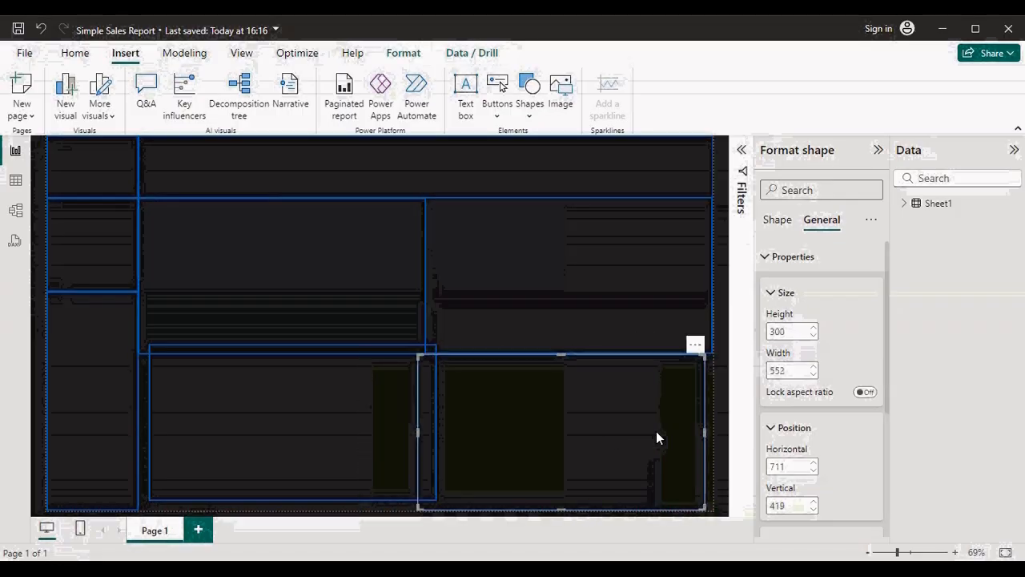
click(813, 327)
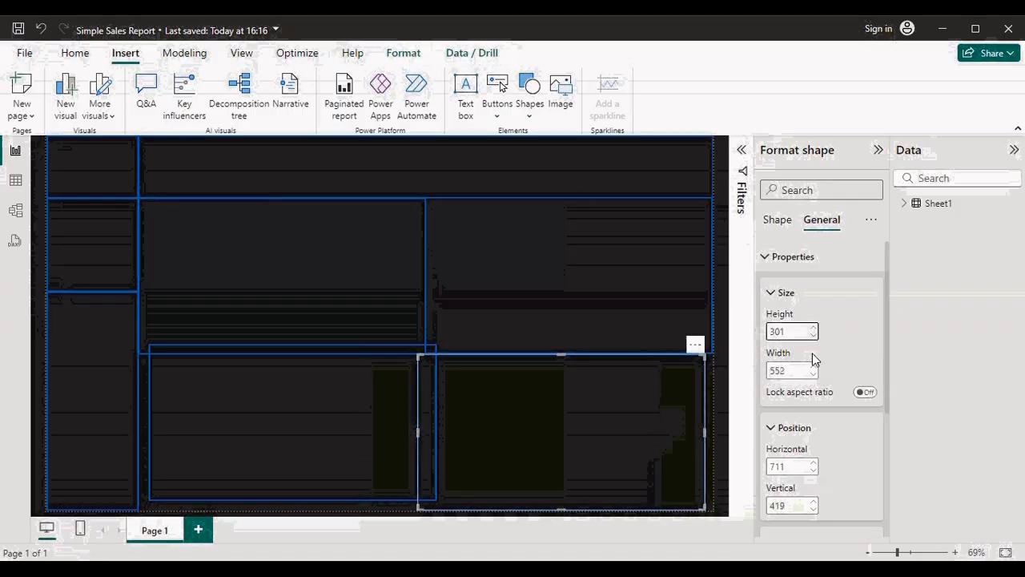
click(813, 366)
drag(664, 439, 688, 440)
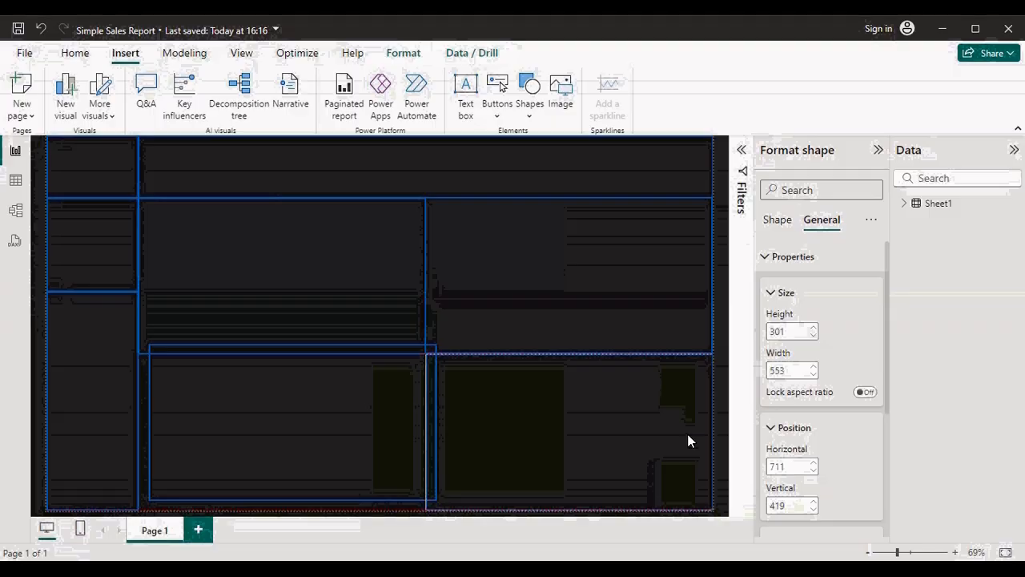
click(402, 451)
click(813, 328)
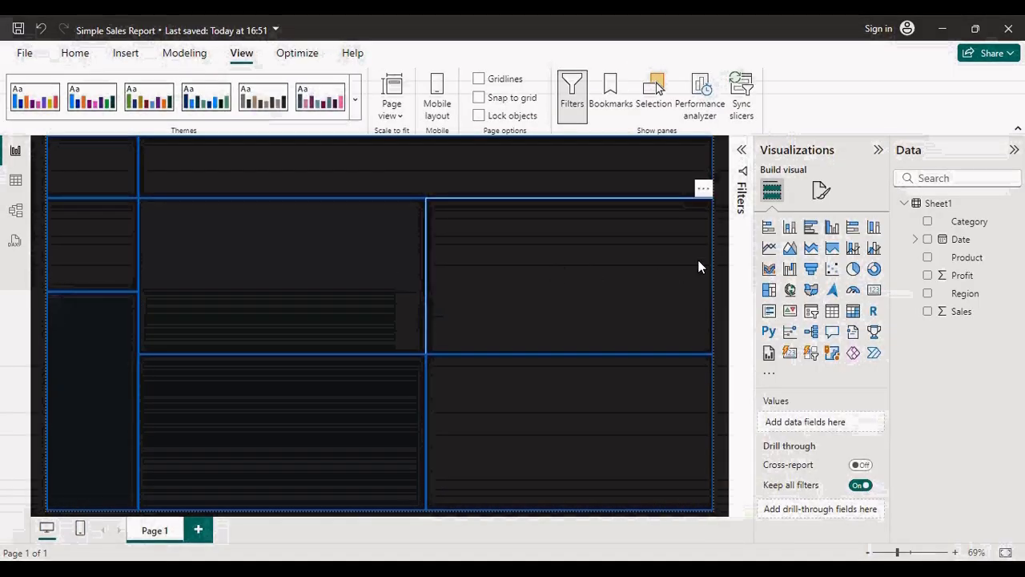
Add a clustered column chart over the first large panel under the header, with Category on its X-axis
click(832, 230)
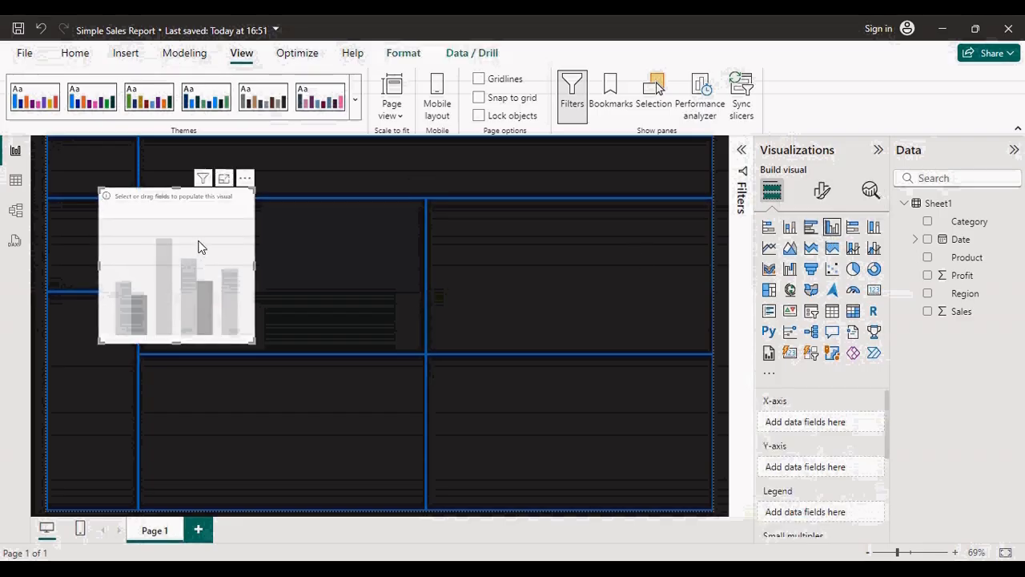
drag(206, 238, 307, 267)
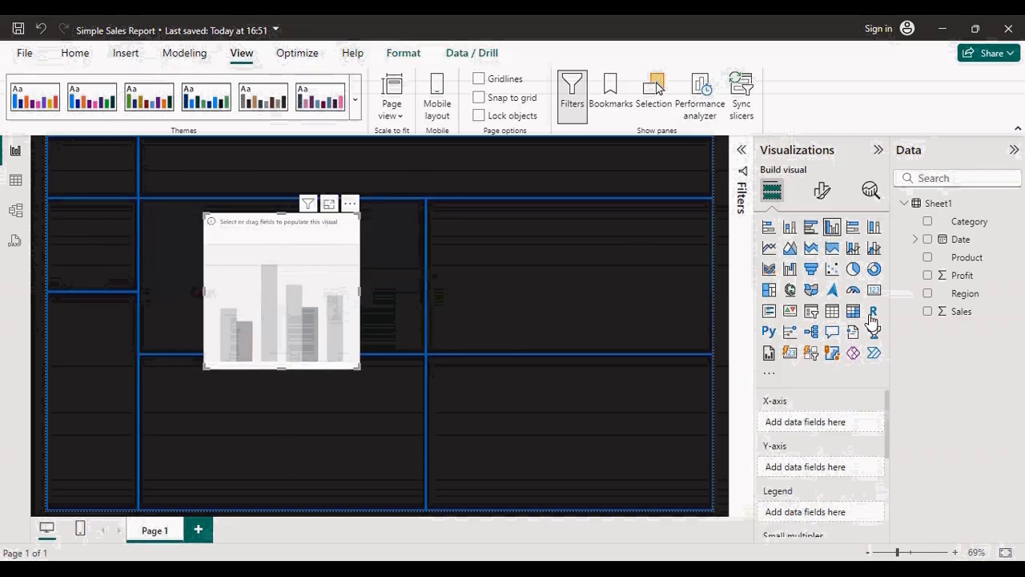
click(927, 221)
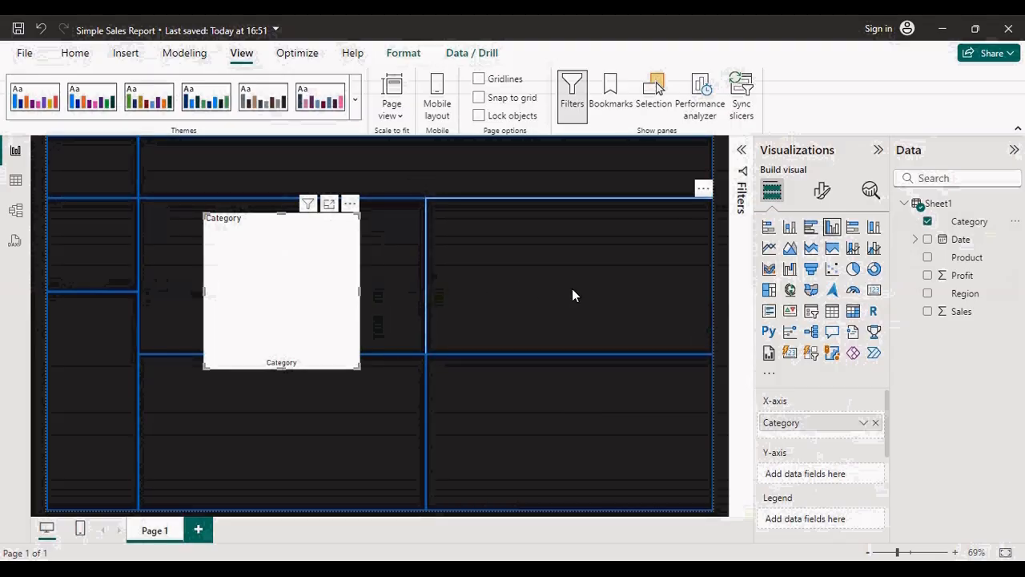
Resize the column chart to match the panel behind it, with a height of 301 and a width of 553
click(399, 302)
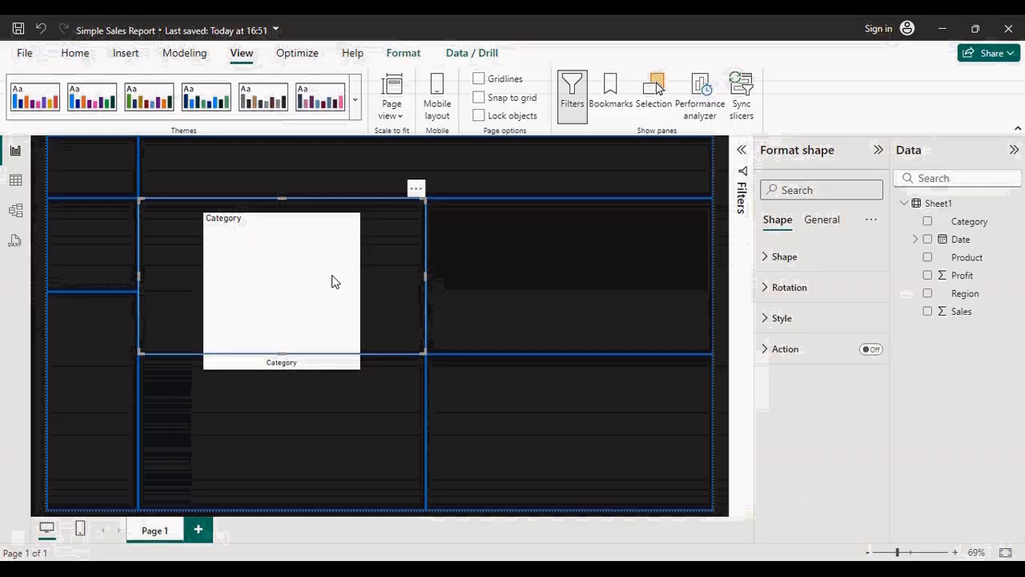
click(820, 226)
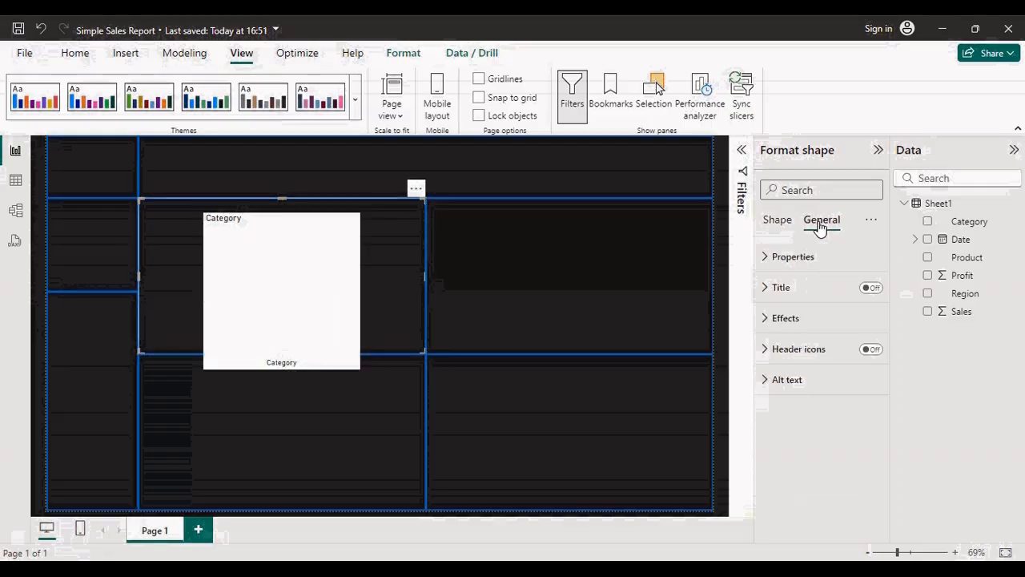
click(771, 256)
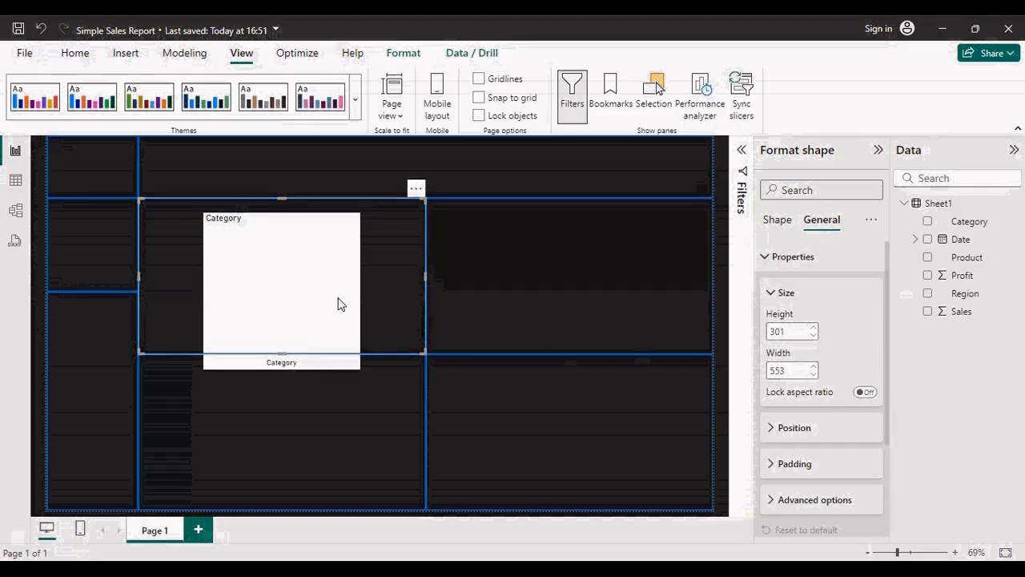
click(473, 330)
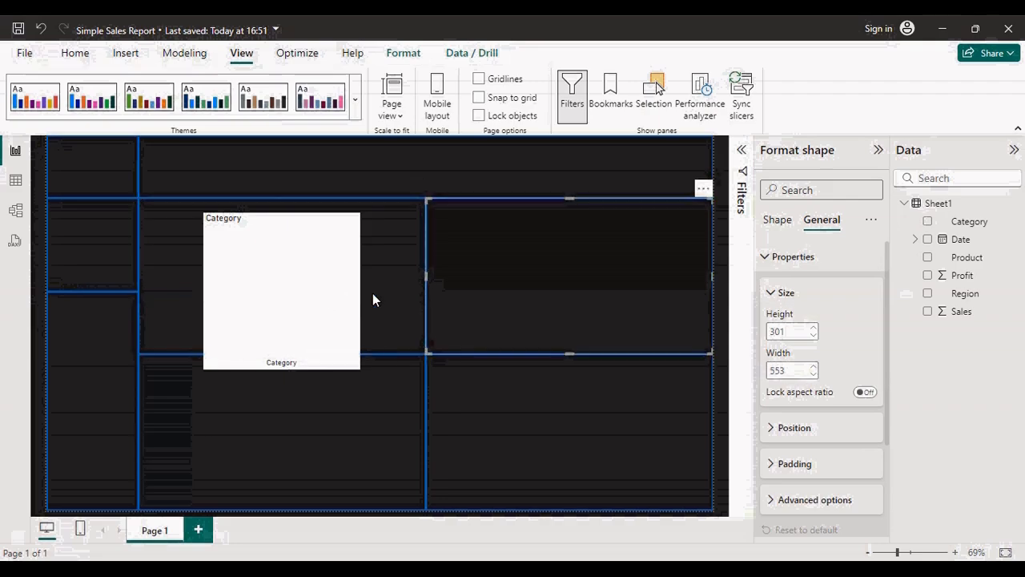
click(346, 288)
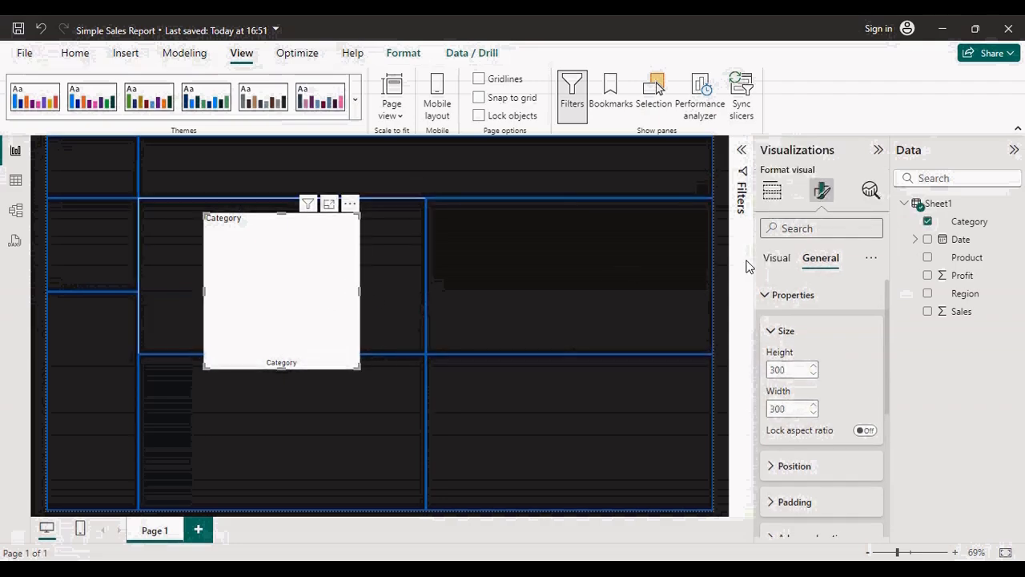
double_click(788, 369)
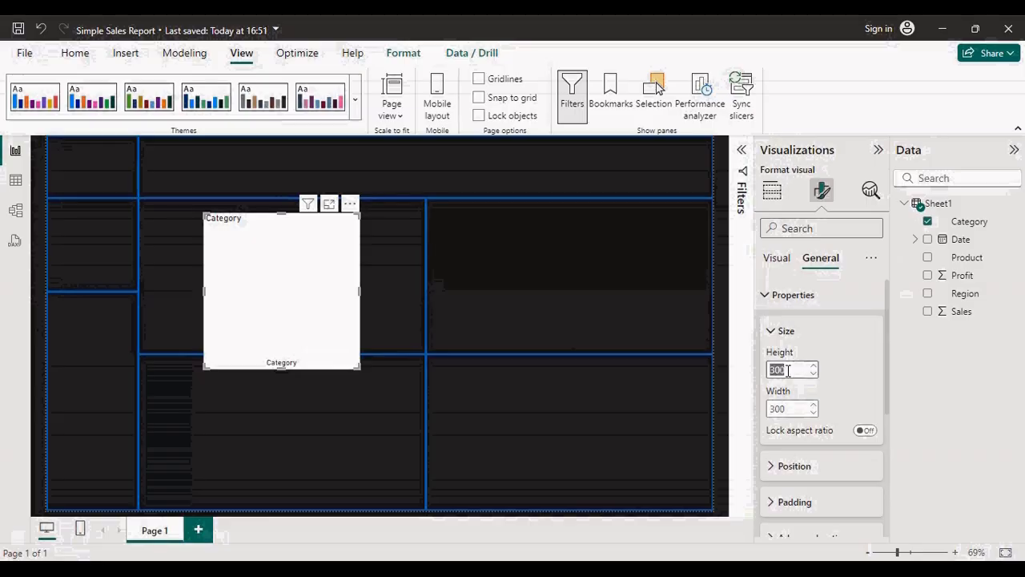
click(795, 369)
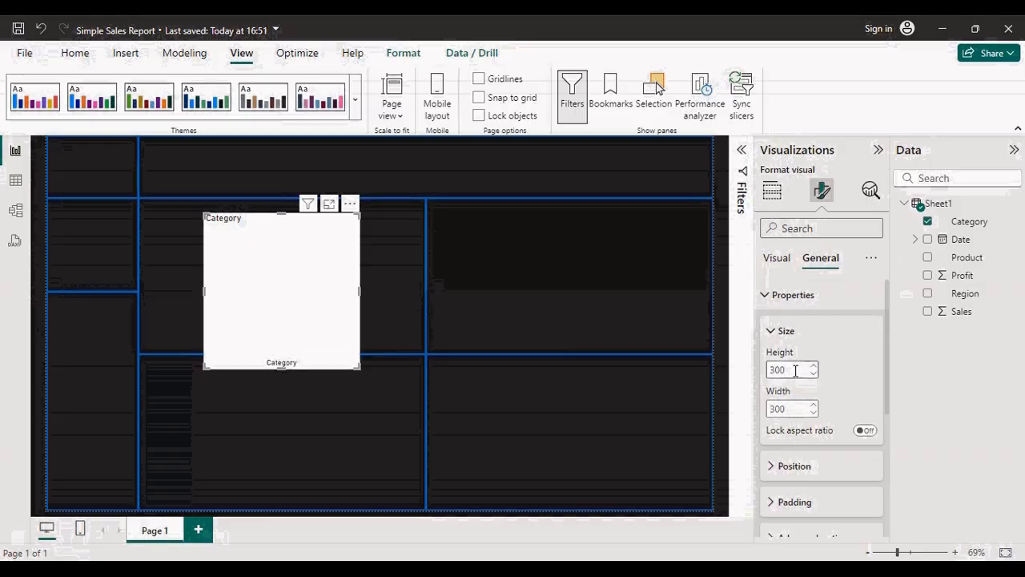
double_click(788, 408)
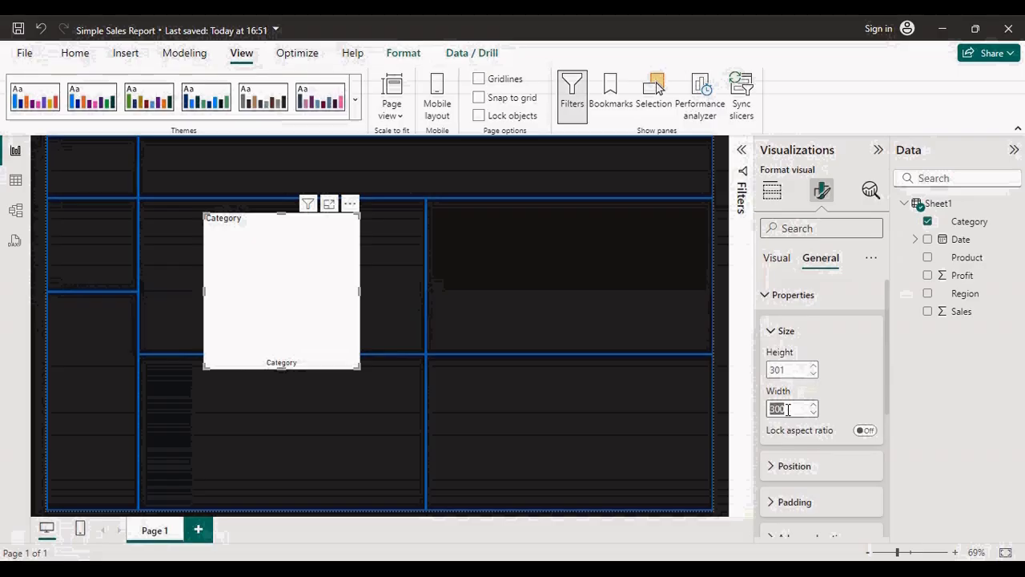
text(553)
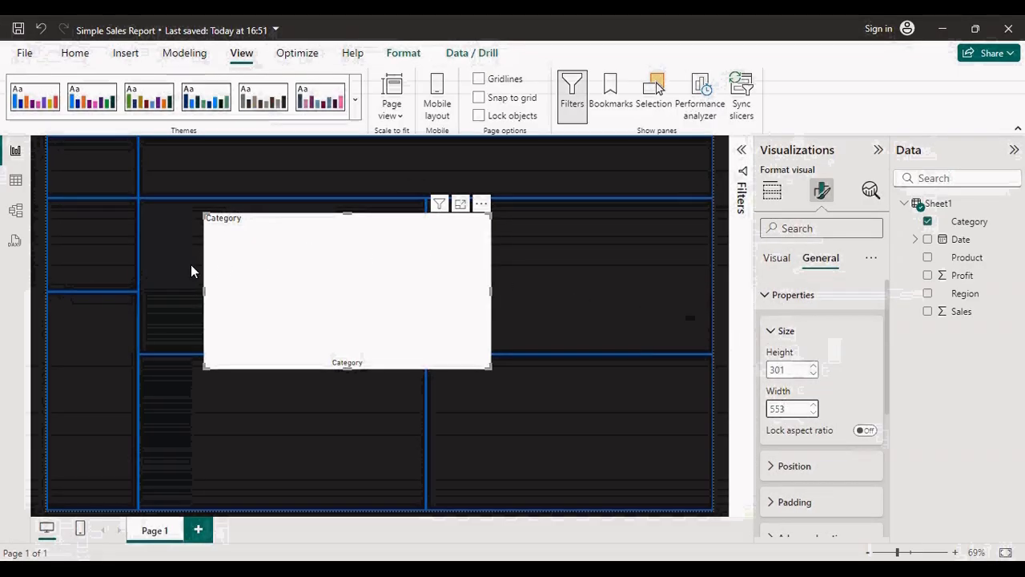
Align the column chart with the panel behind it by setting its horizontal position to 175 and vertical position to 119
click(174, 275)
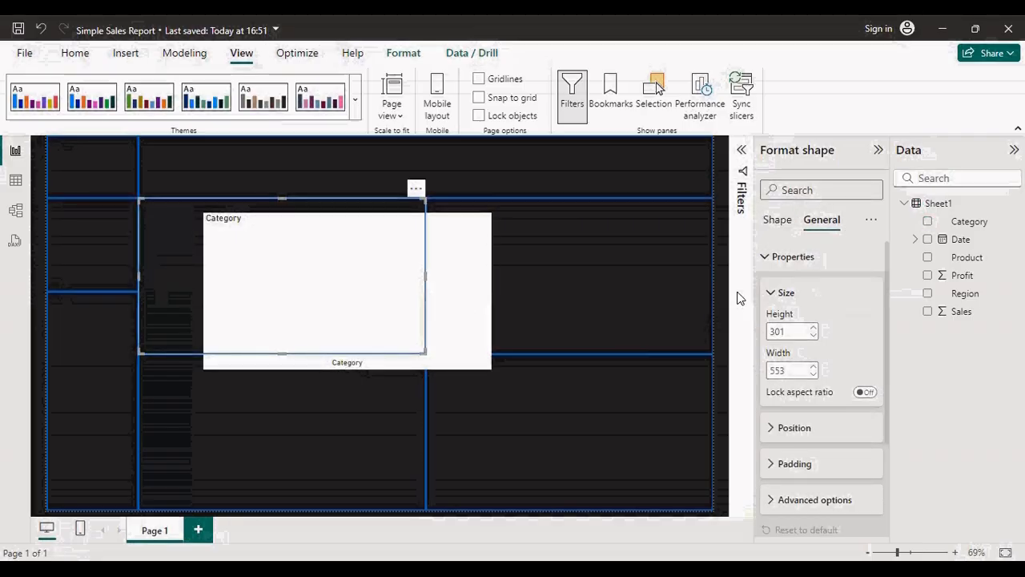
click(772, 431)
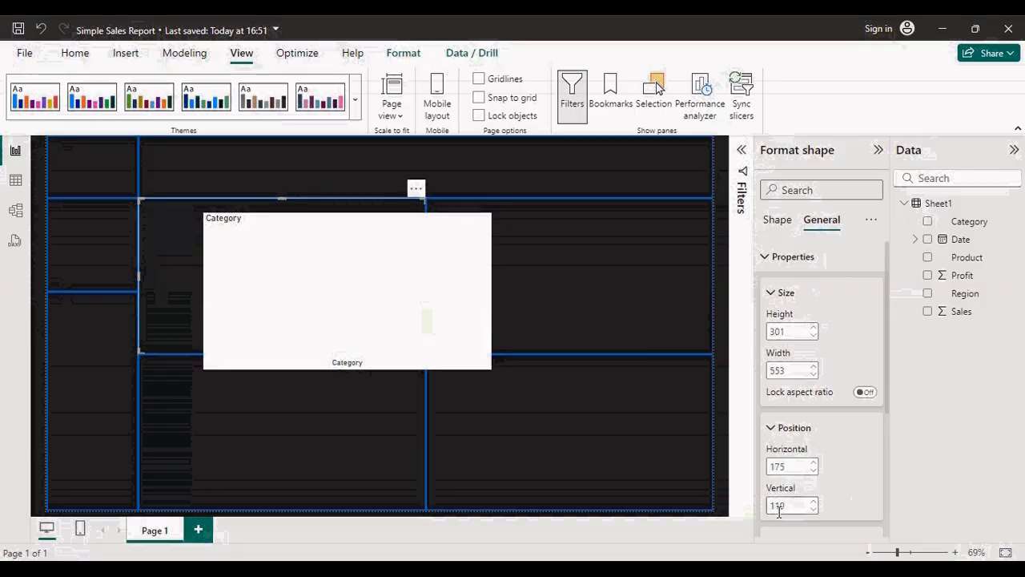
click(473, 331)
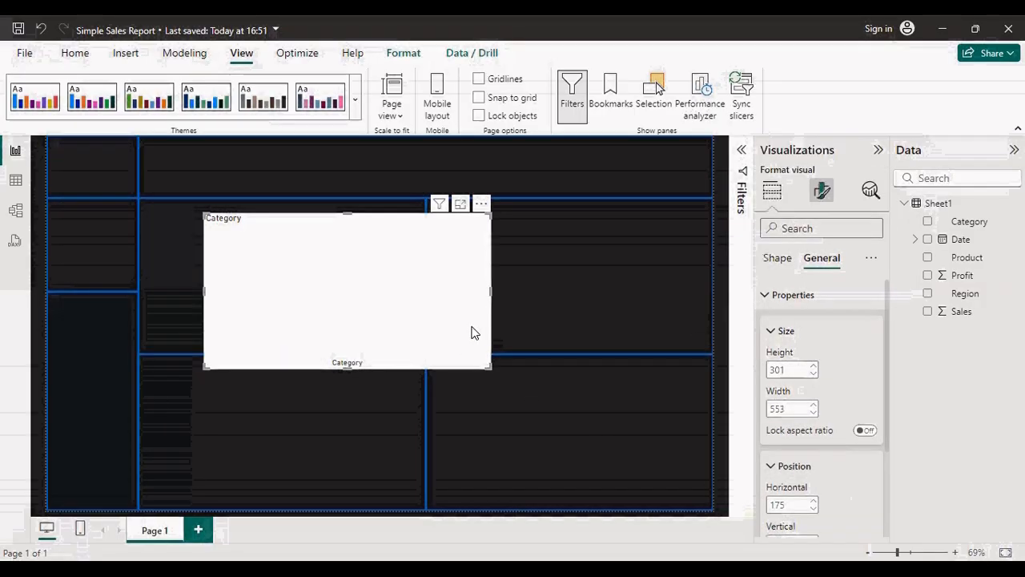
double_click(775, 505)
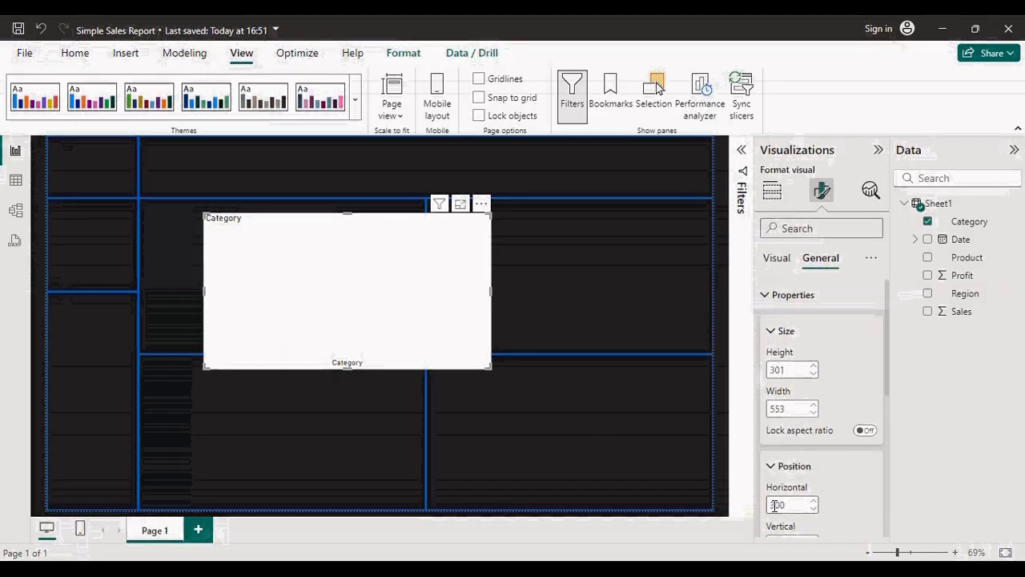
text(15)
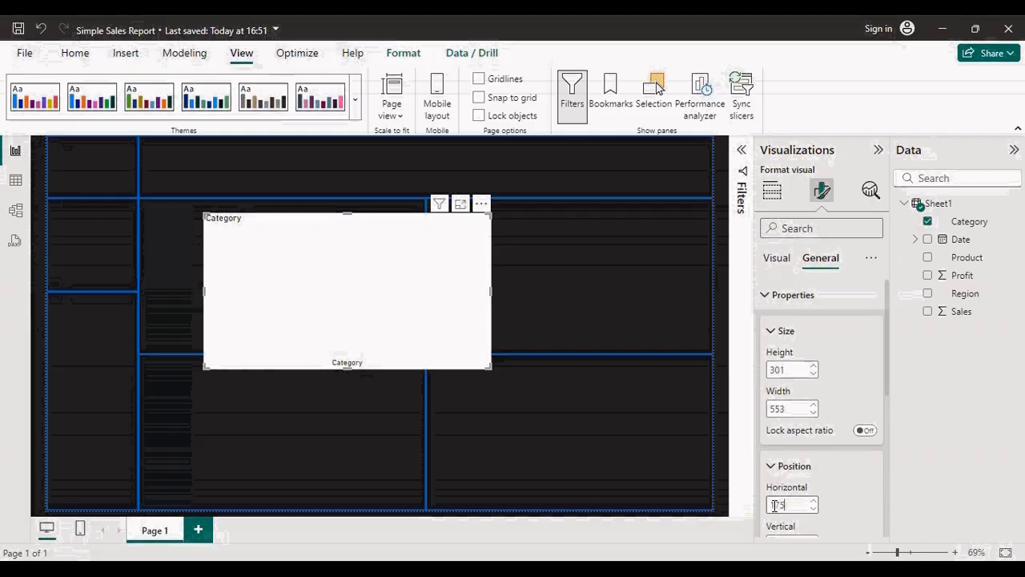
key(Return)
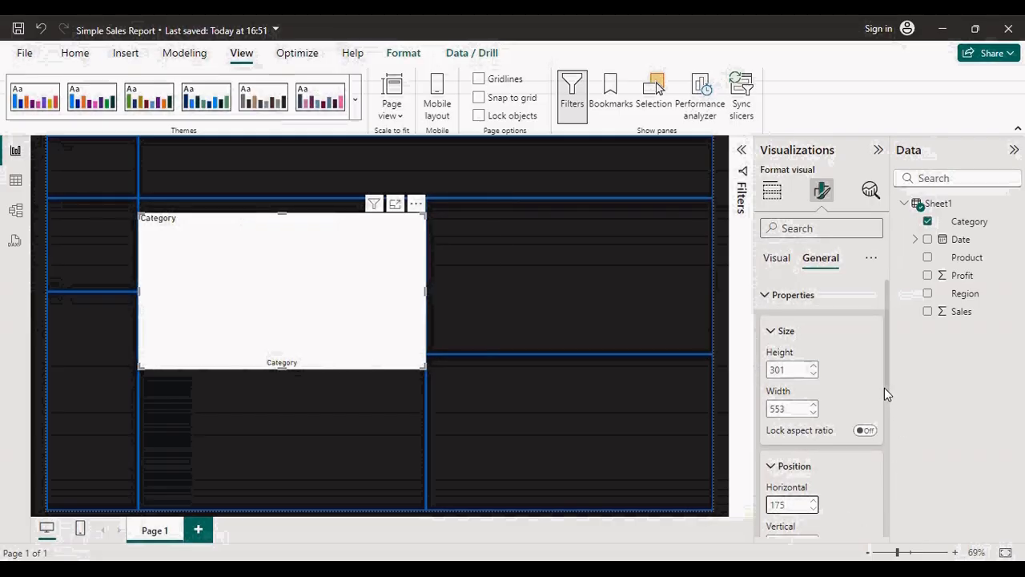
drag(887, 385, 890, 428)
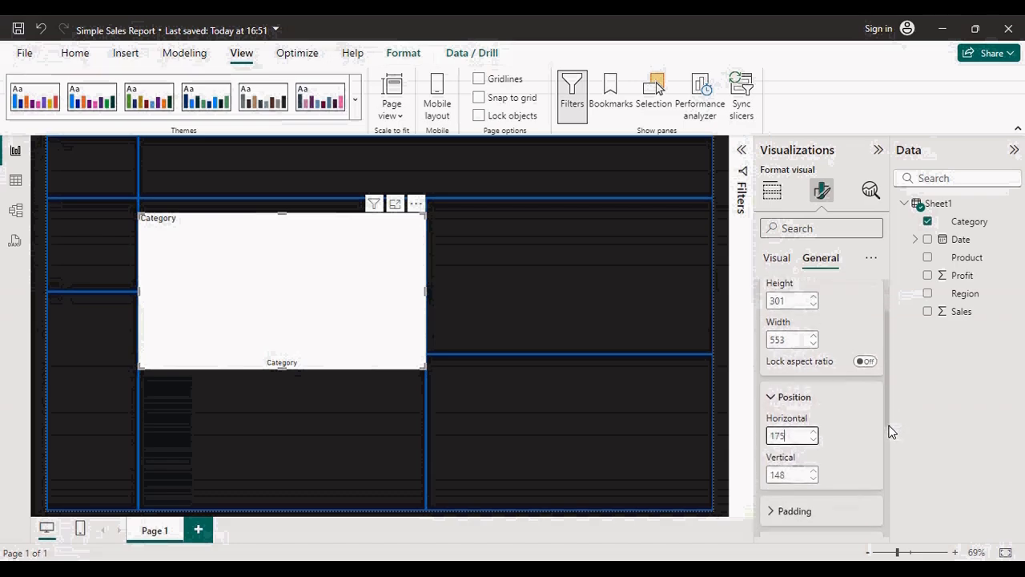
click(791, 452)
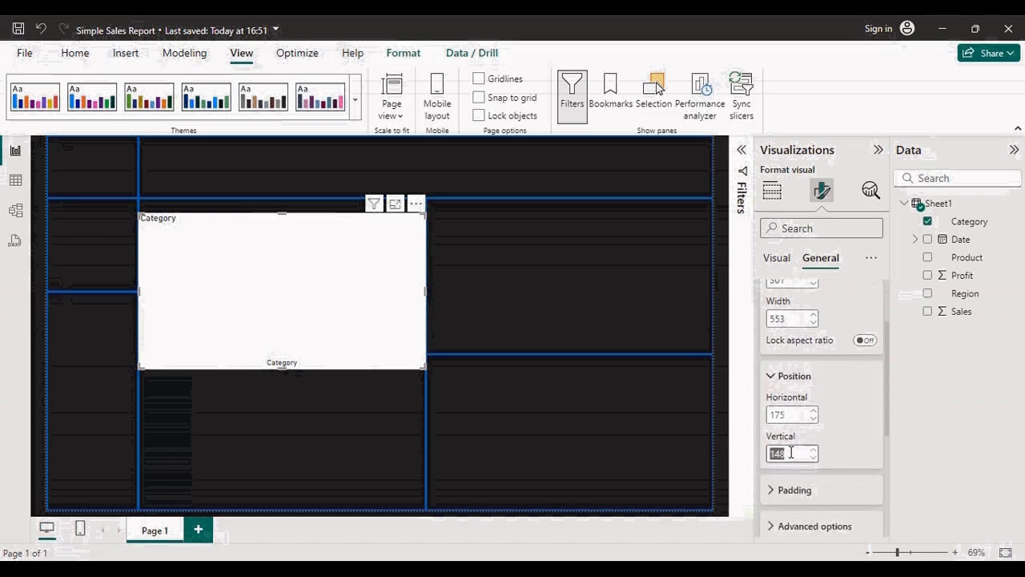
text(119)
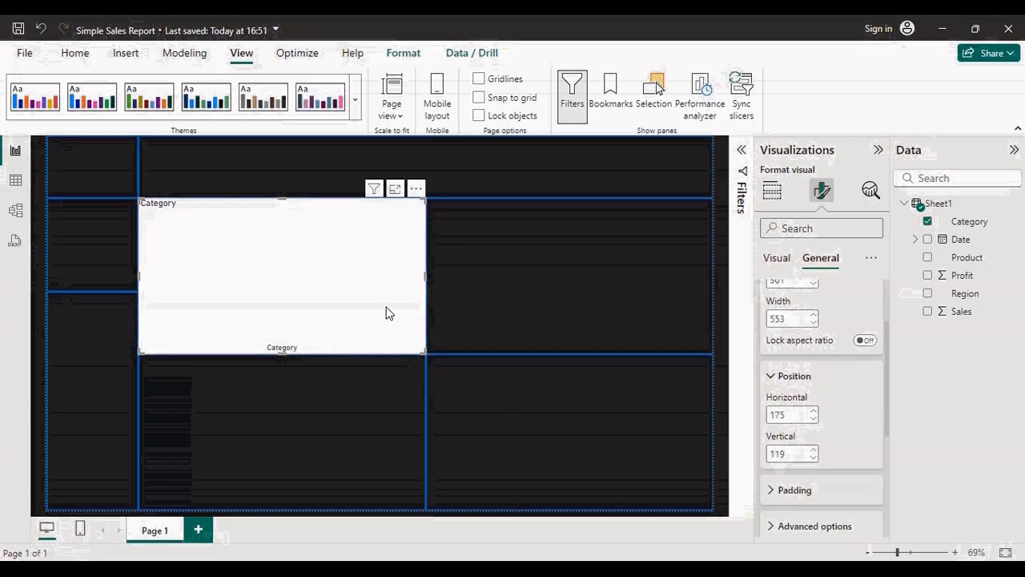
Paste a copy of the column chart partly over the adjacent panel and set its height to 301 and width to 553
key(ctrl+v)
drag(390, 313, 546, 341)
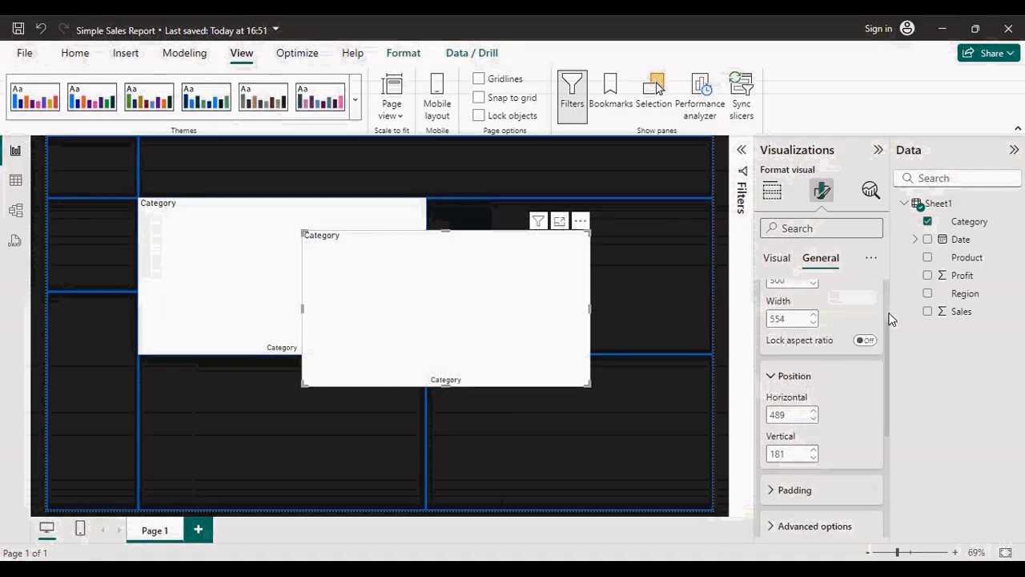
scroll(888, 324, up, 1)
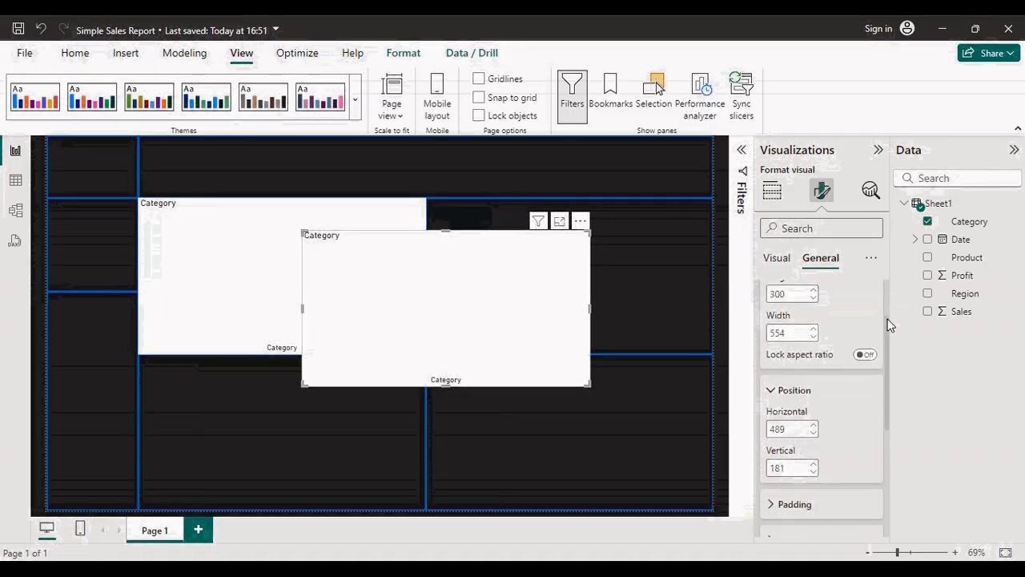
click(814, 291)
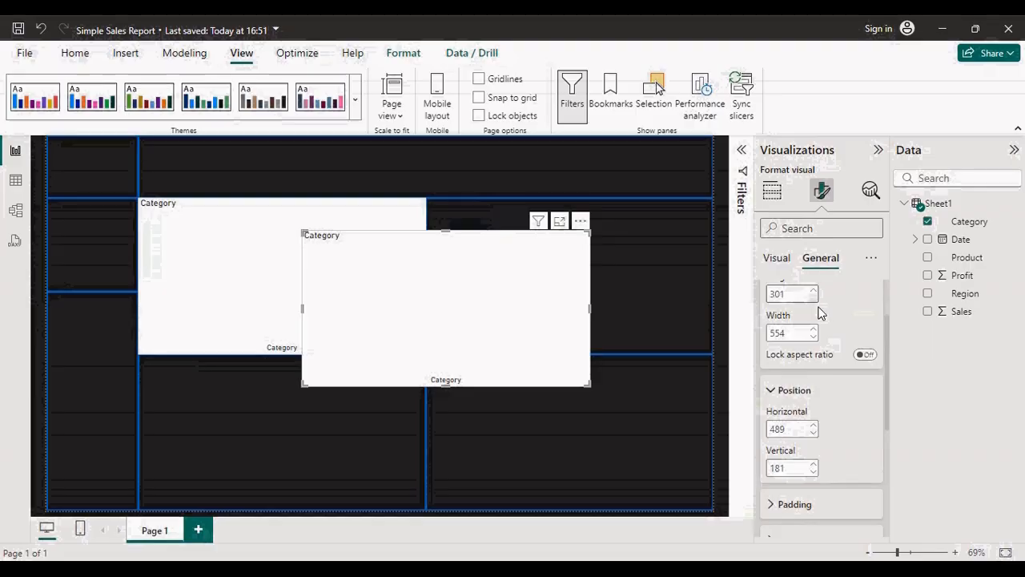
click(814, 336)
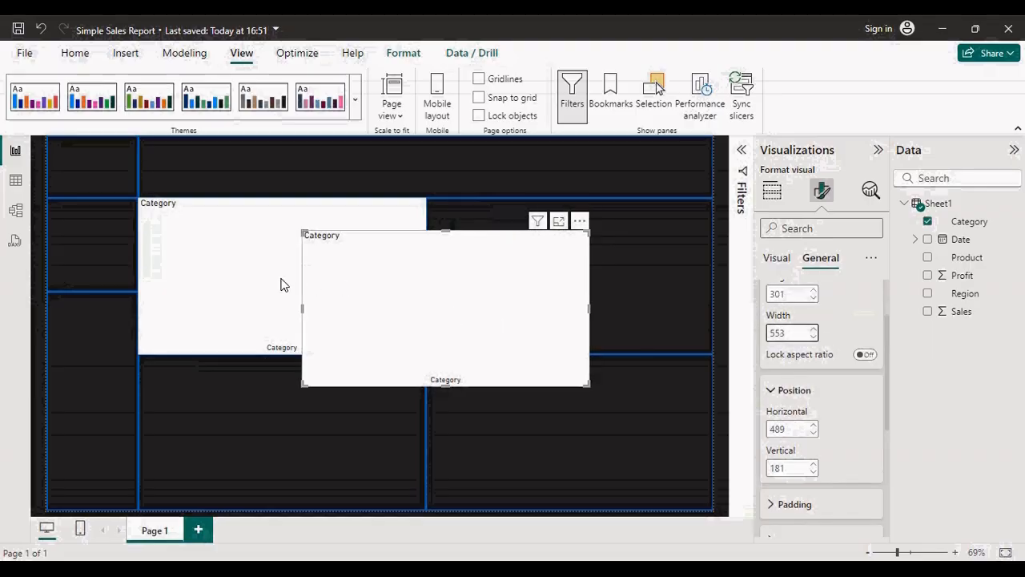
Fit the chart copy onto the upper-right panel by setting its horizontal position to 727 and vertical position to 119
click(239, 277)
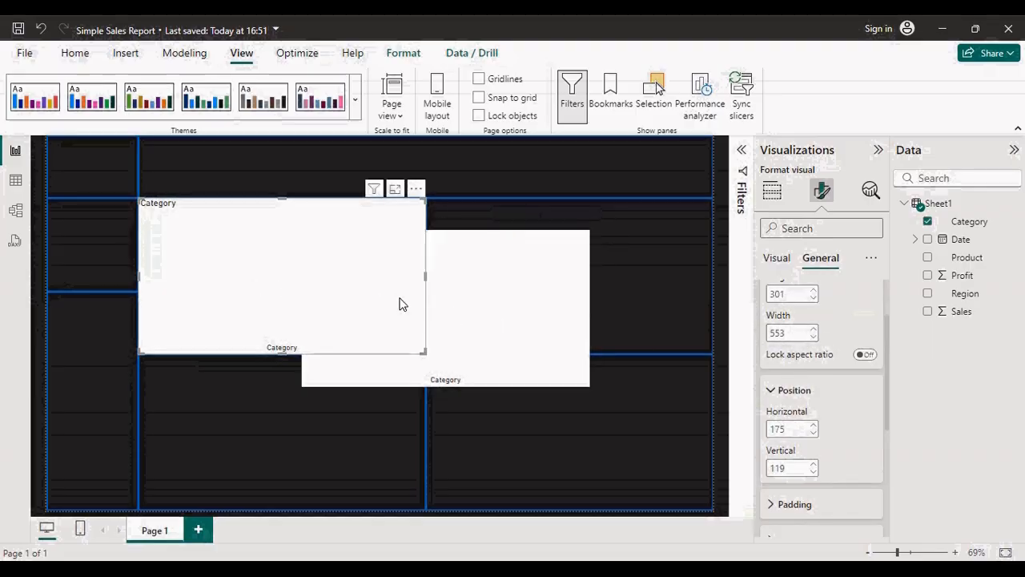
click(492, 328)
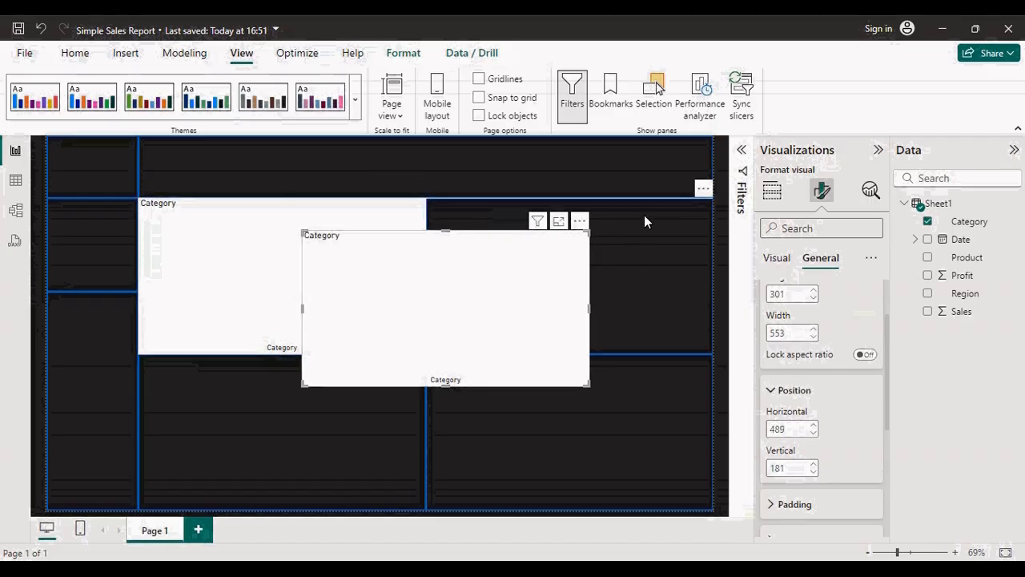
click(649, 256)
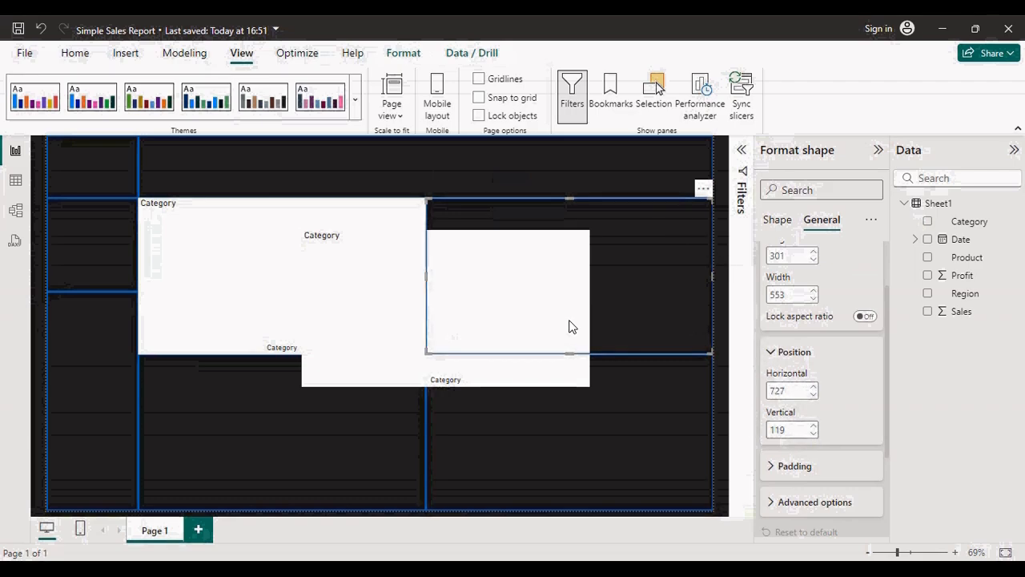
click(404, 369)
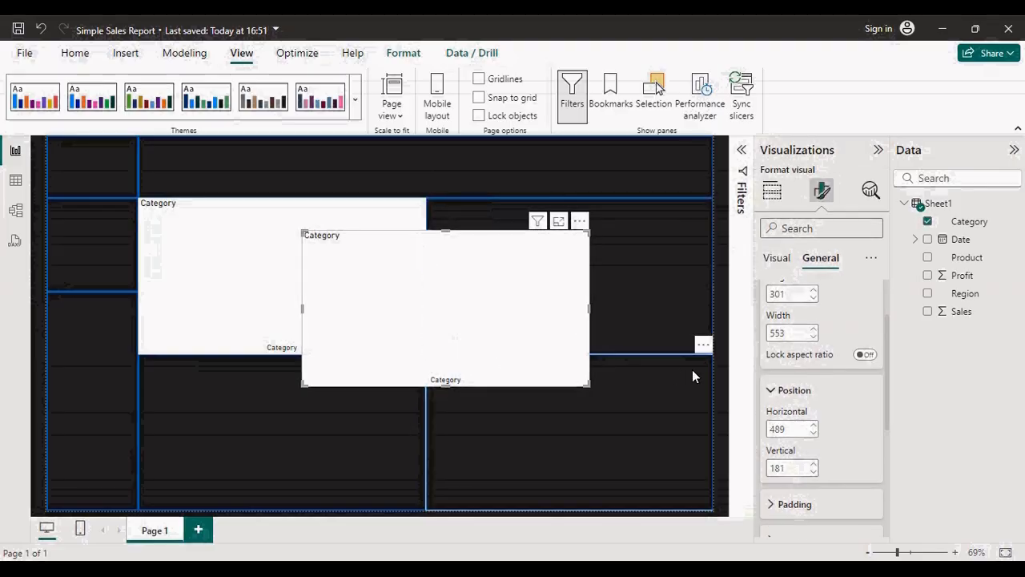
double_click(784, 429)
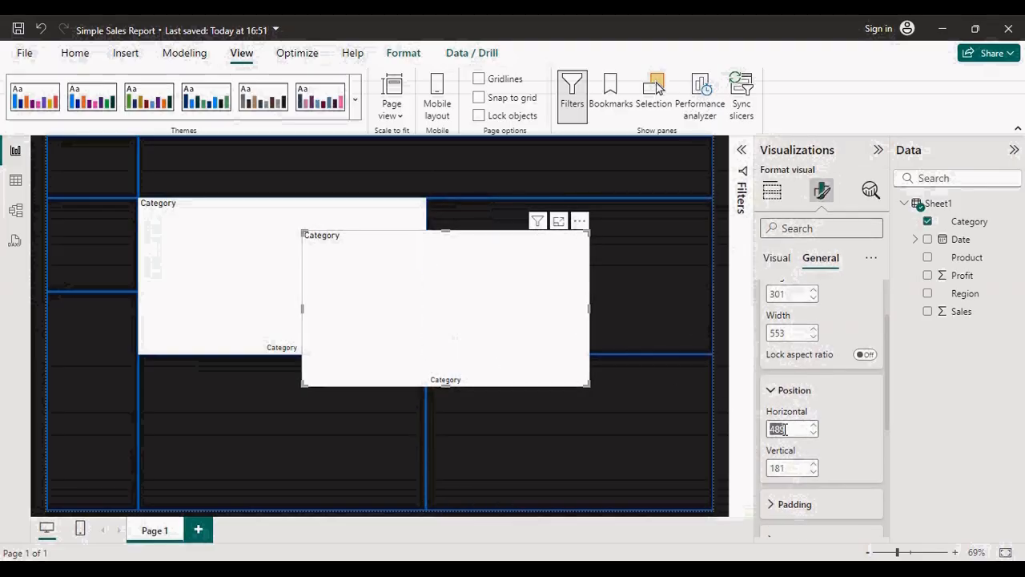
text(727)
key(Return)
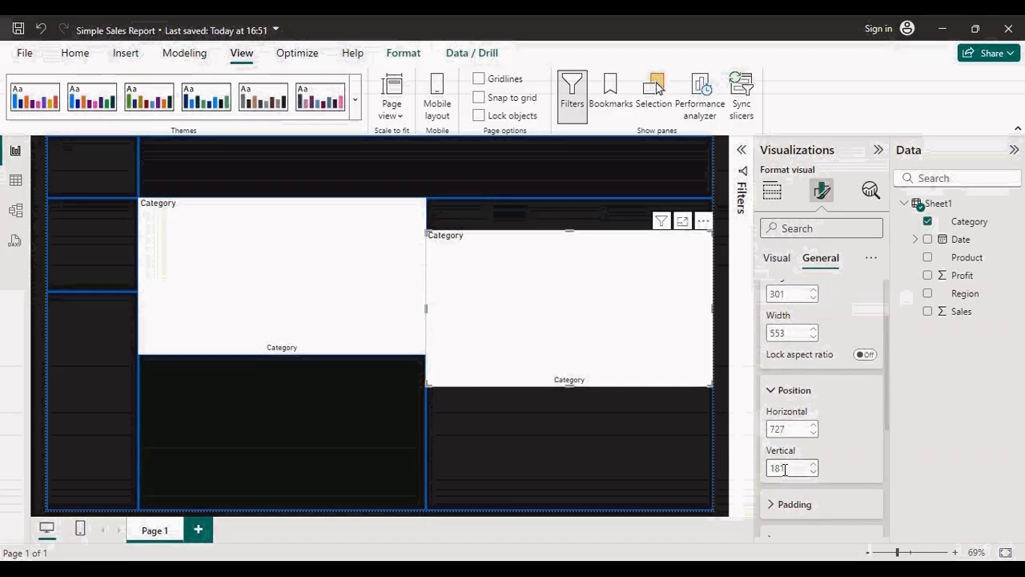
text(1)
key(Return)
text(19)
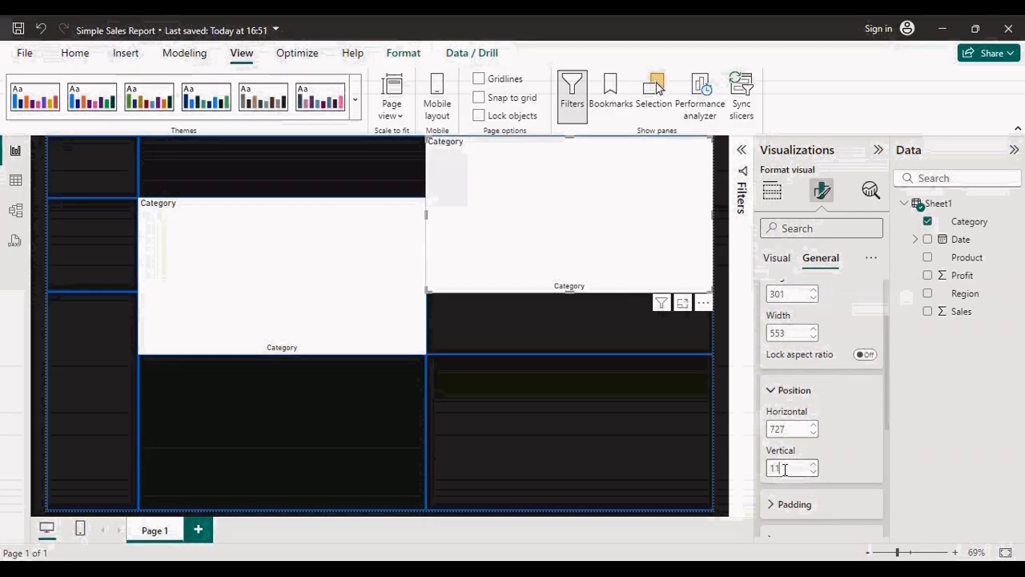
key(Return)
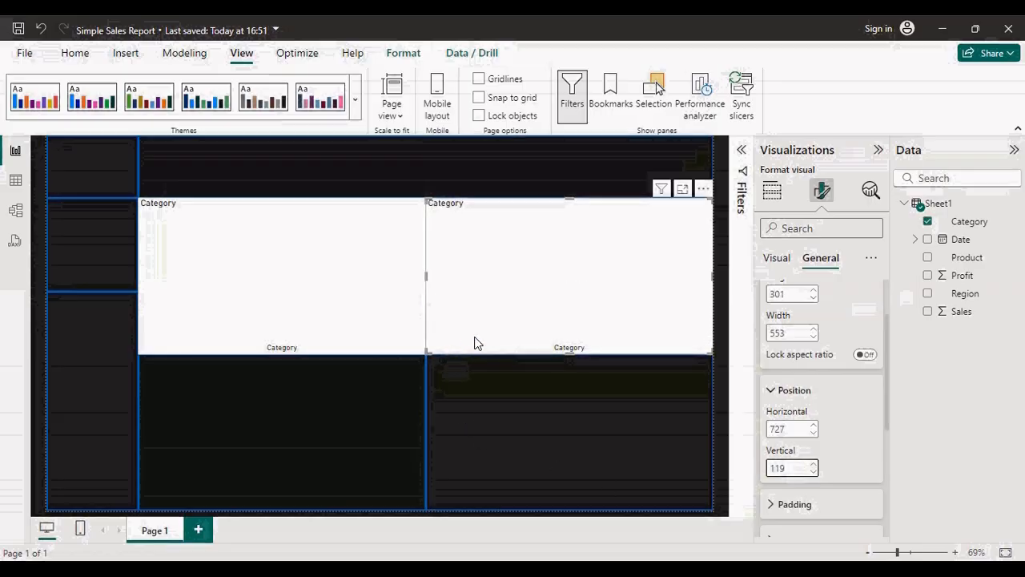
Paste another copy of the upper-right column chart and shift it slightly downward
click(475, 337)
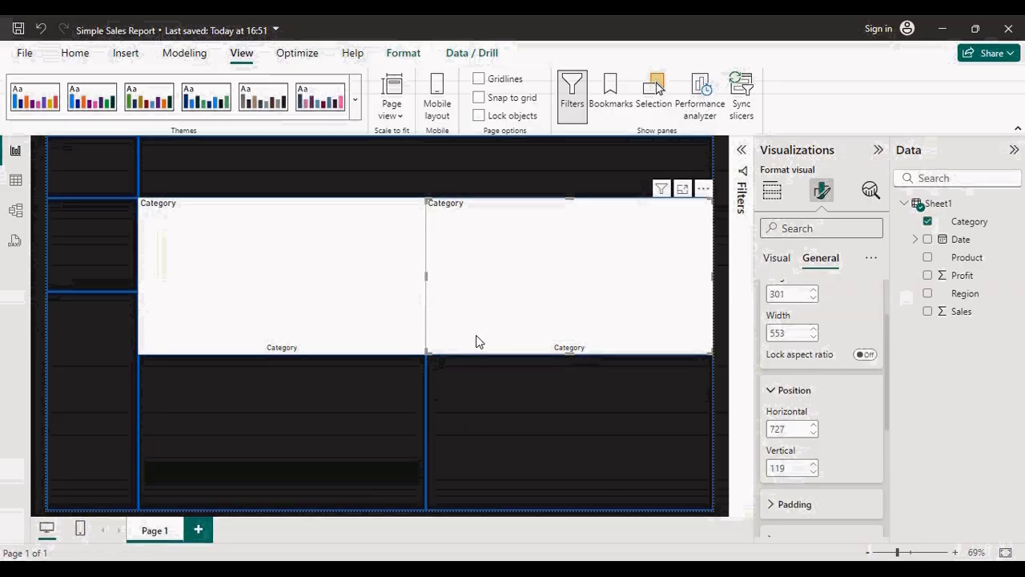
key(ctrl+v)
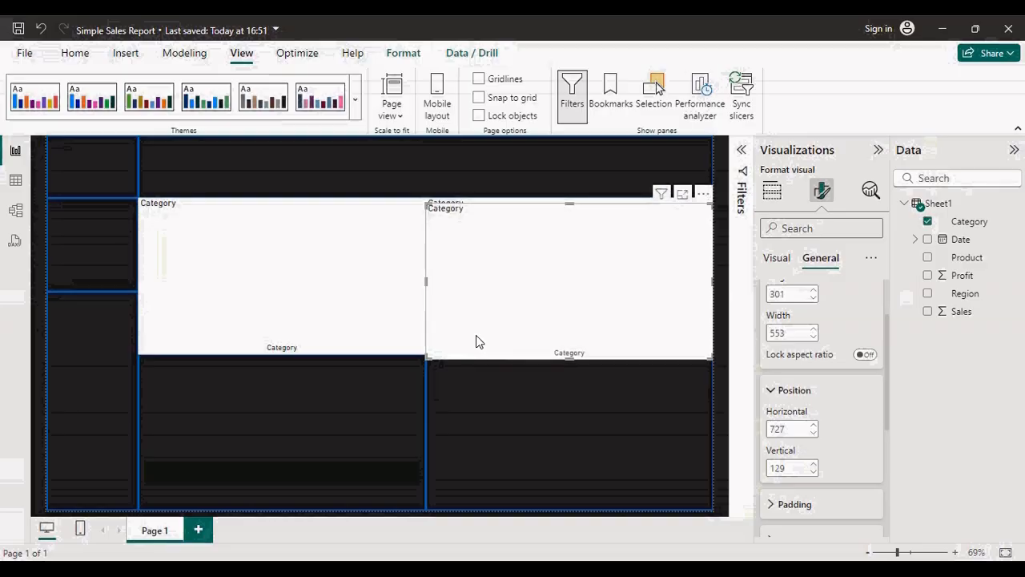
drag(495, 316, 499, 322)
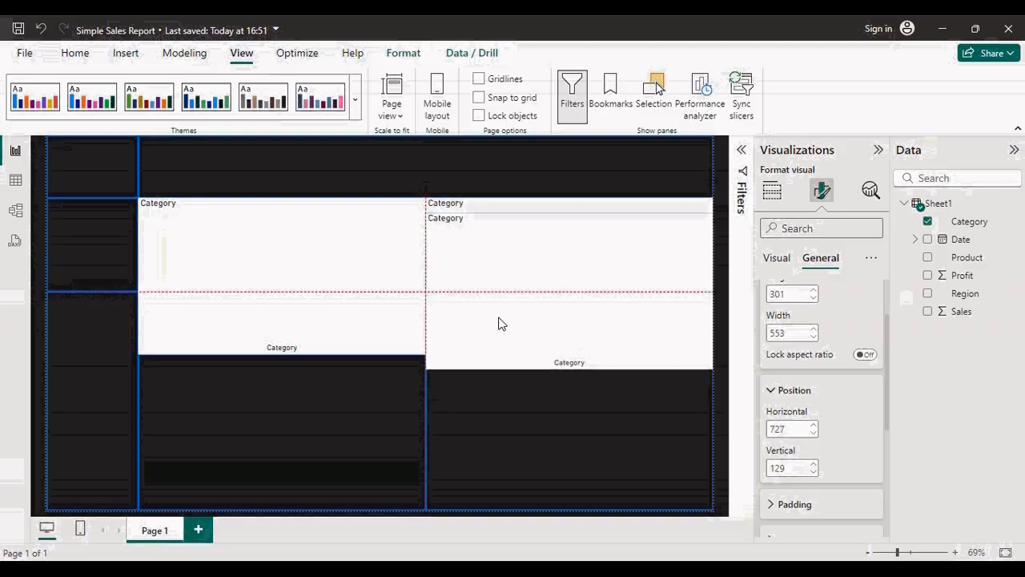
Fit the new chart copy onto the lower-left panel by setting its horizontal position to 175 and vertical position to 419
click(338, 432)
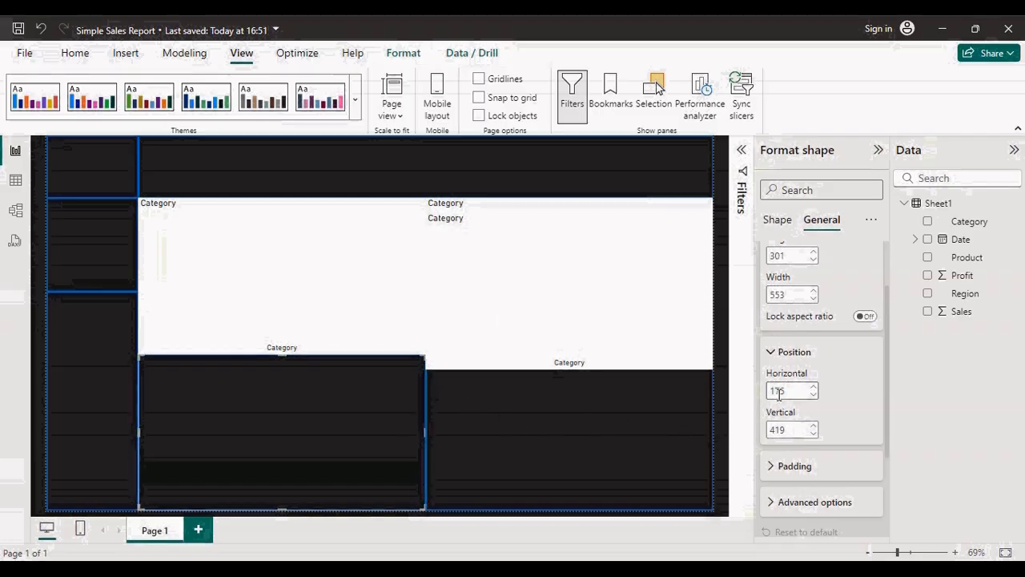
click(646, 348)
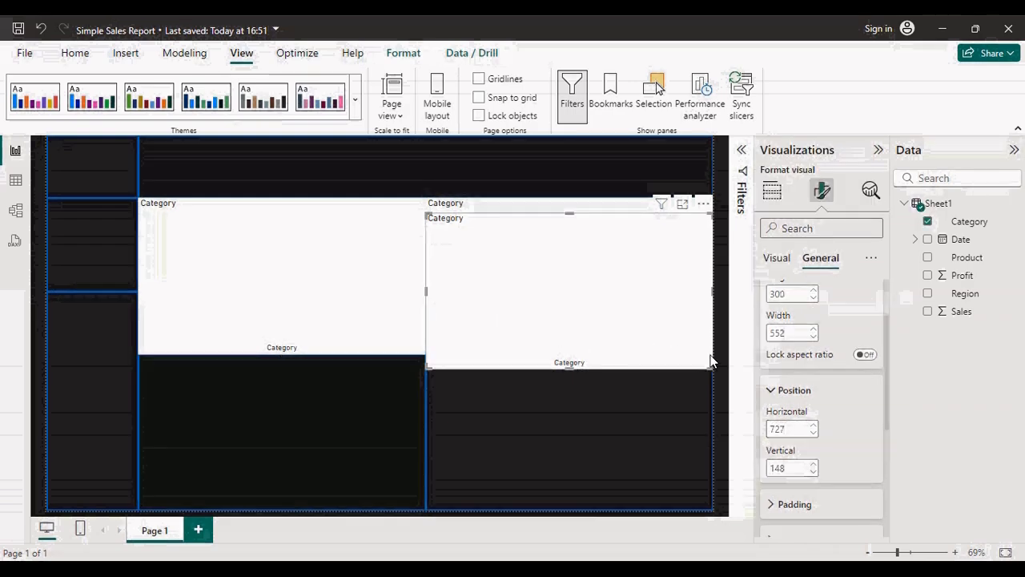
click(784, 428)
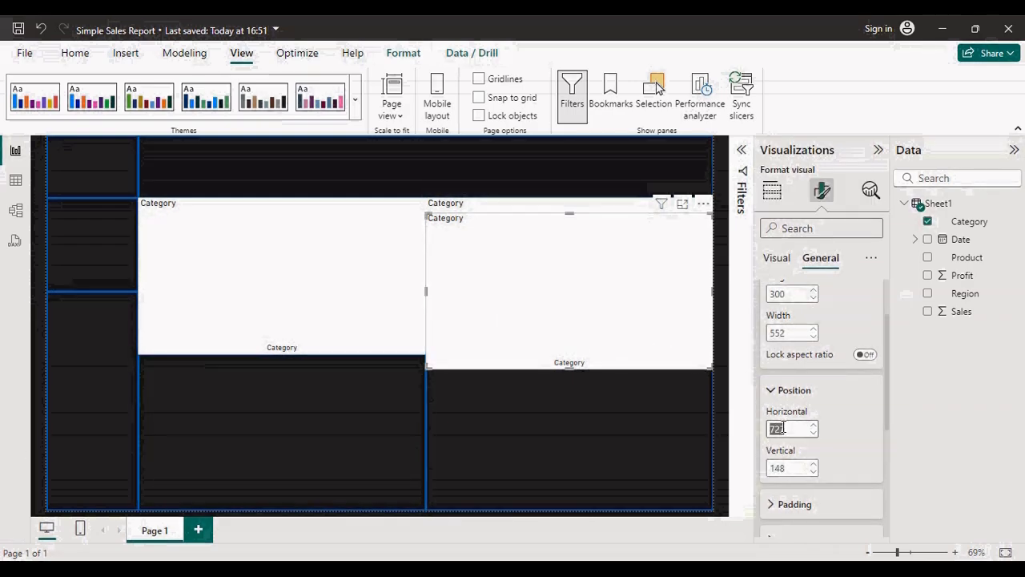
text(175)
click(784, 466)
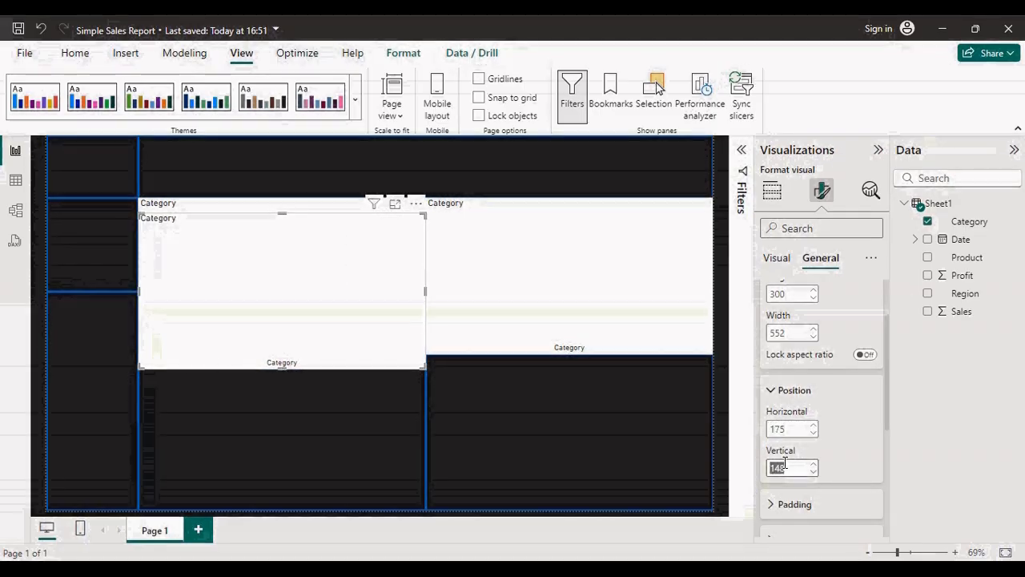
text(419)
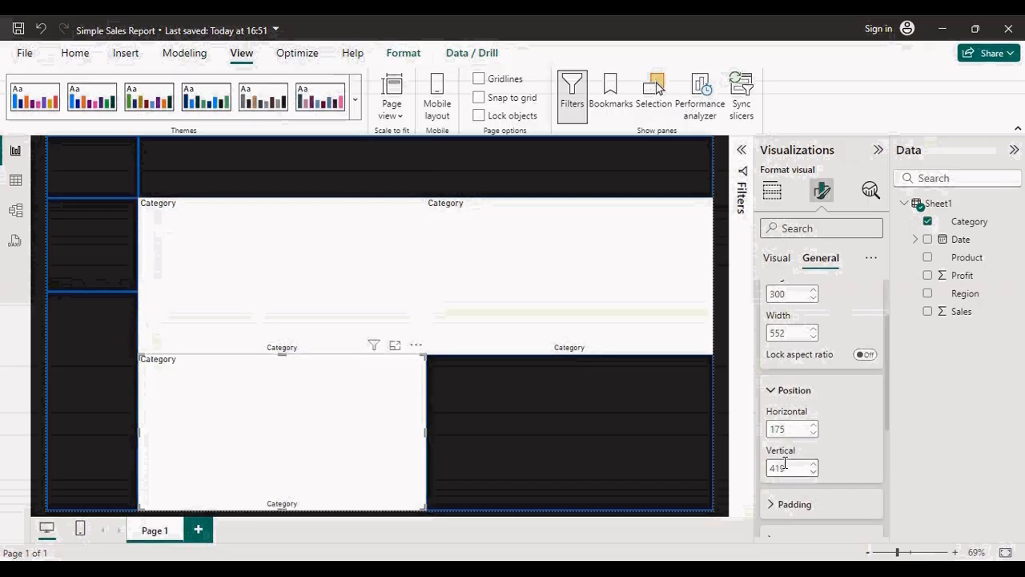
Paste a copy of the lower-left chart and offset it over the original at horizontal 285 and vertical 397
click(373, 455)
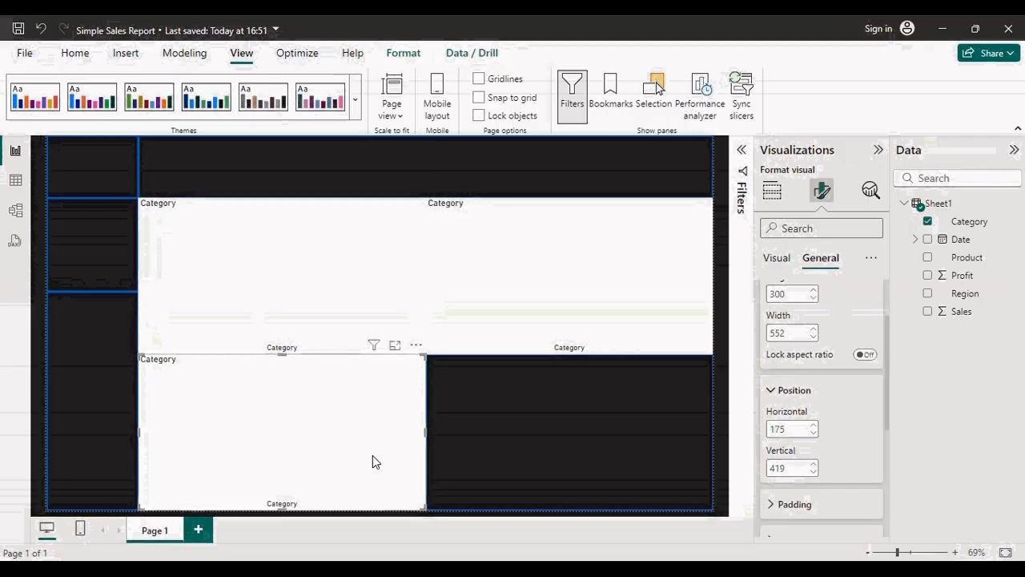
drag(372, 456, 426, 451)
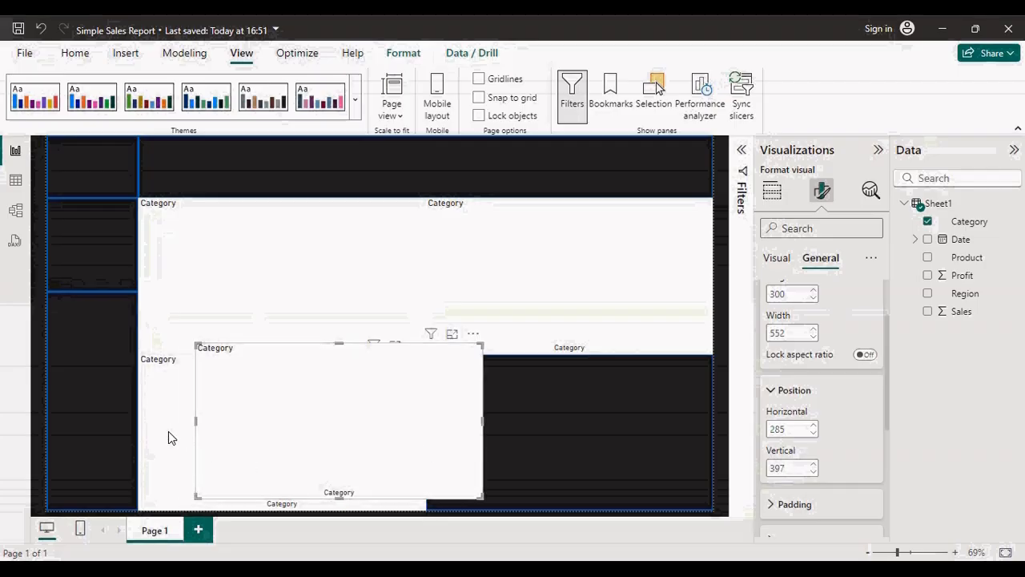
key(ctrl+z)
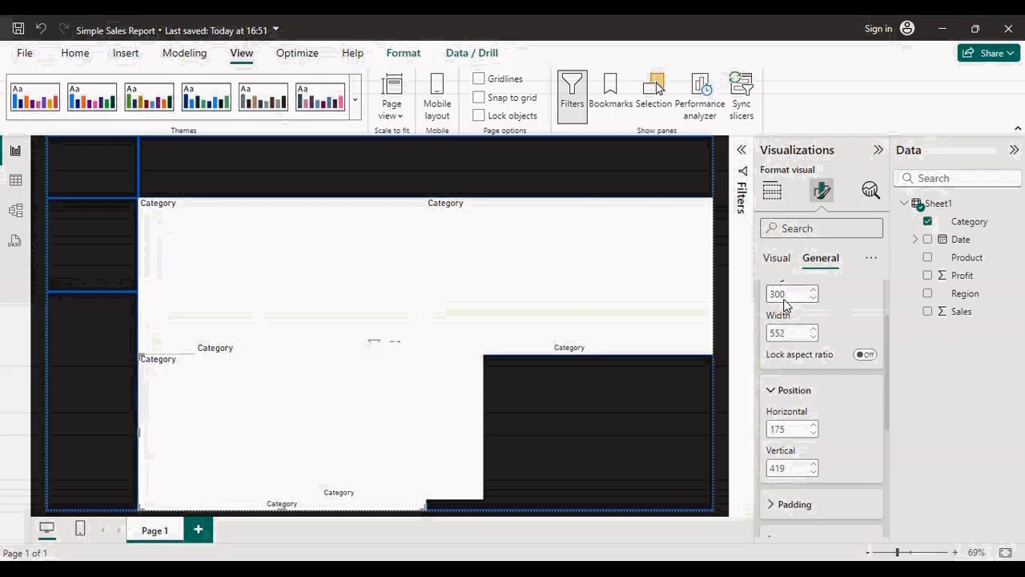
Set the lower-left chart's height to 301 and width to 553
double_click(781, 293)
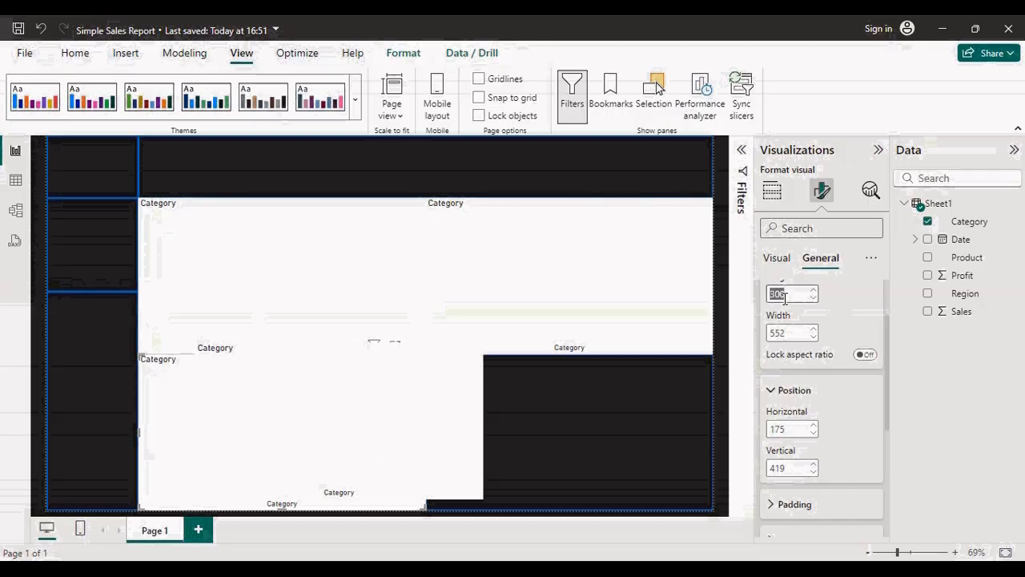
text(301)
double_click(790, 333)
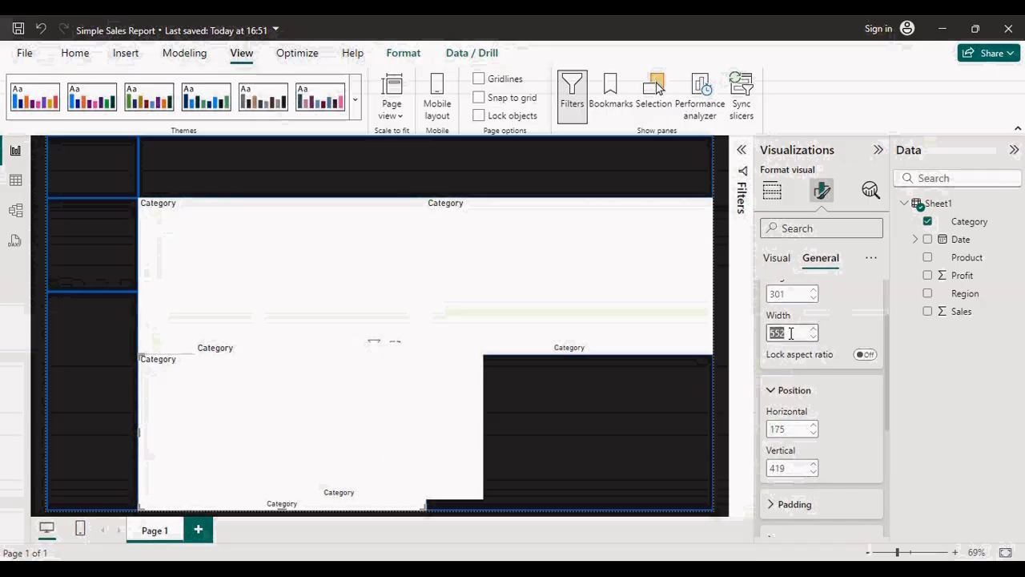
text(553)
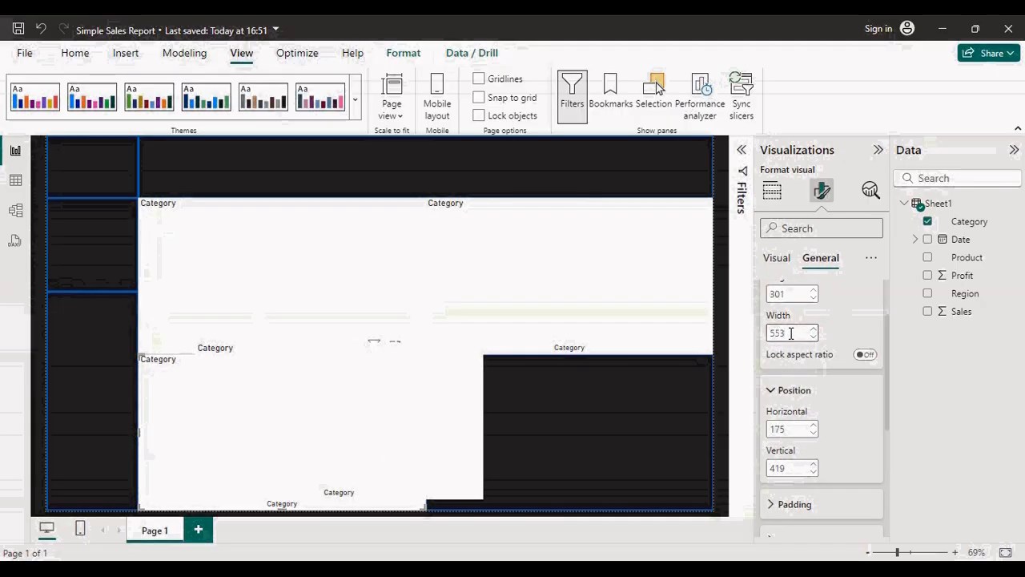
Match the overlapping chart copy to the size of the upper charts, with a height of 301 and a width of 553
click(550, 285)
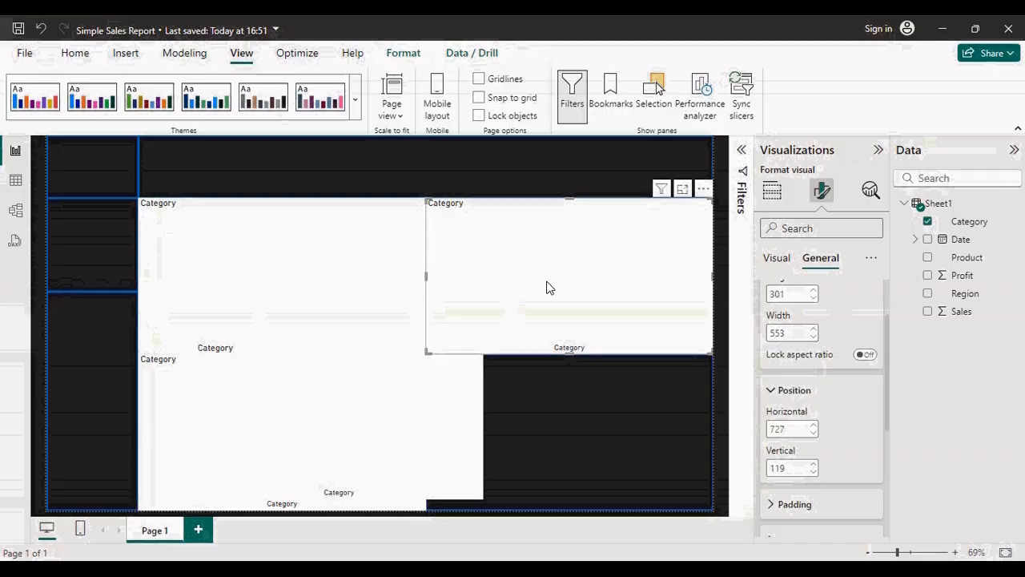
click(344, 243)
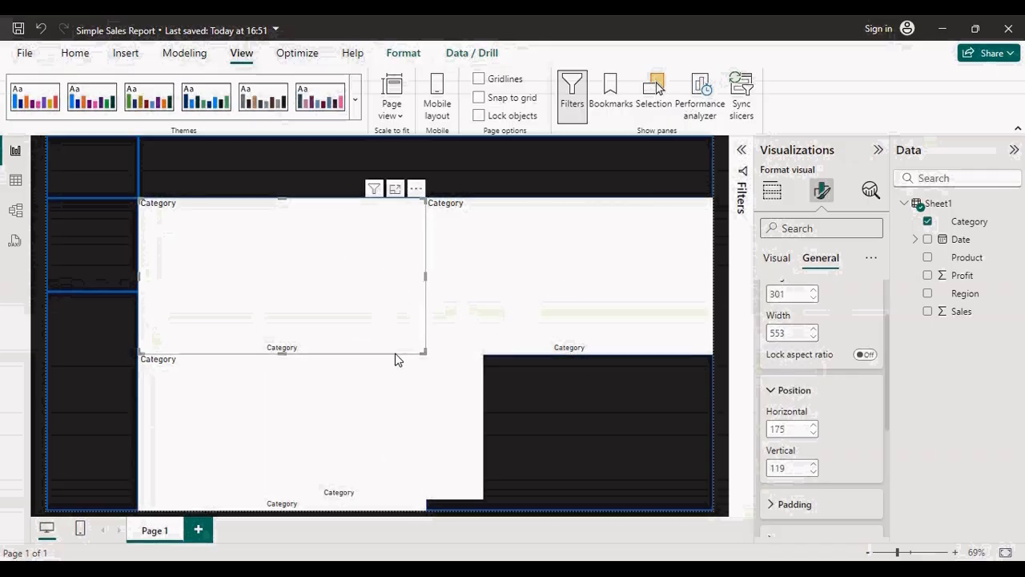
click(420, 396)
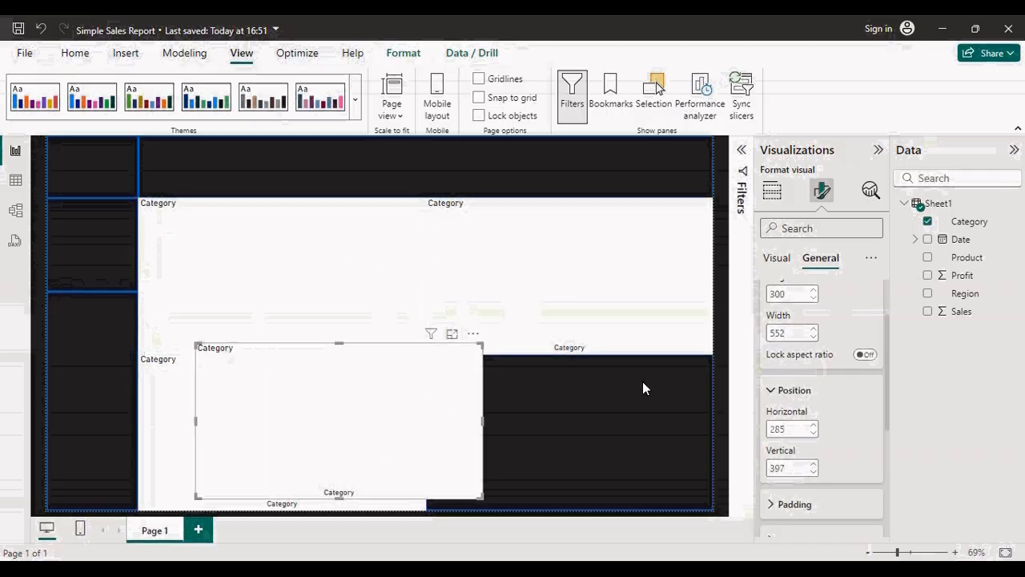
click(815, 330)
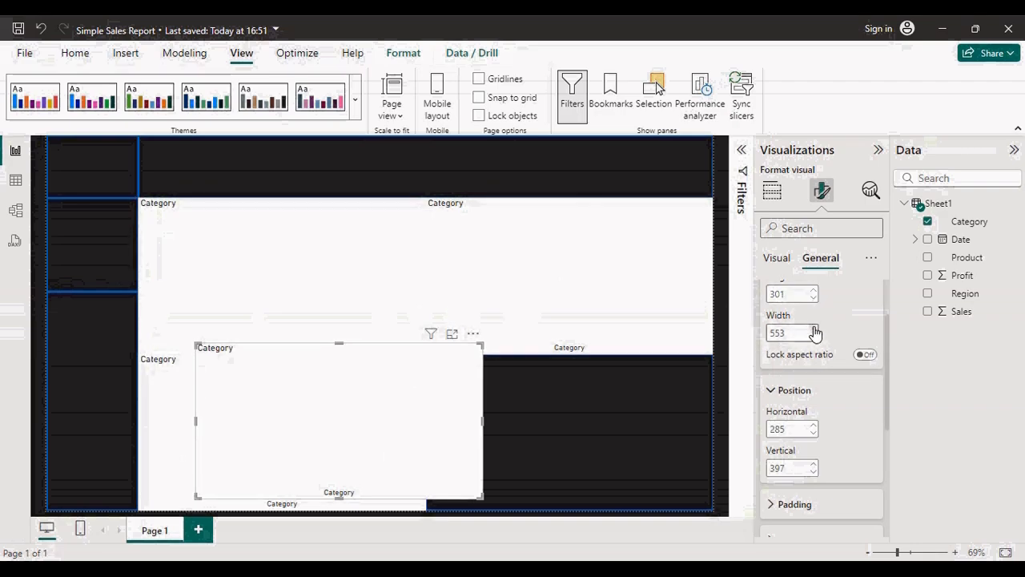
Fit the overlapping chart copy onto the lower-right panel by setting its horizontal position to 727 and vertical position to 419
click(577, 435)
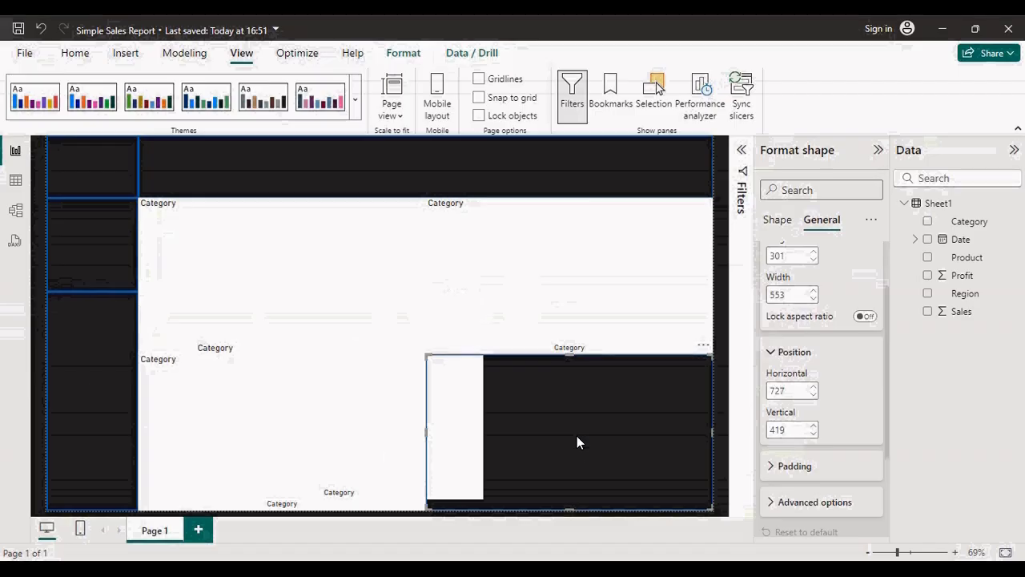
click(402, 435)
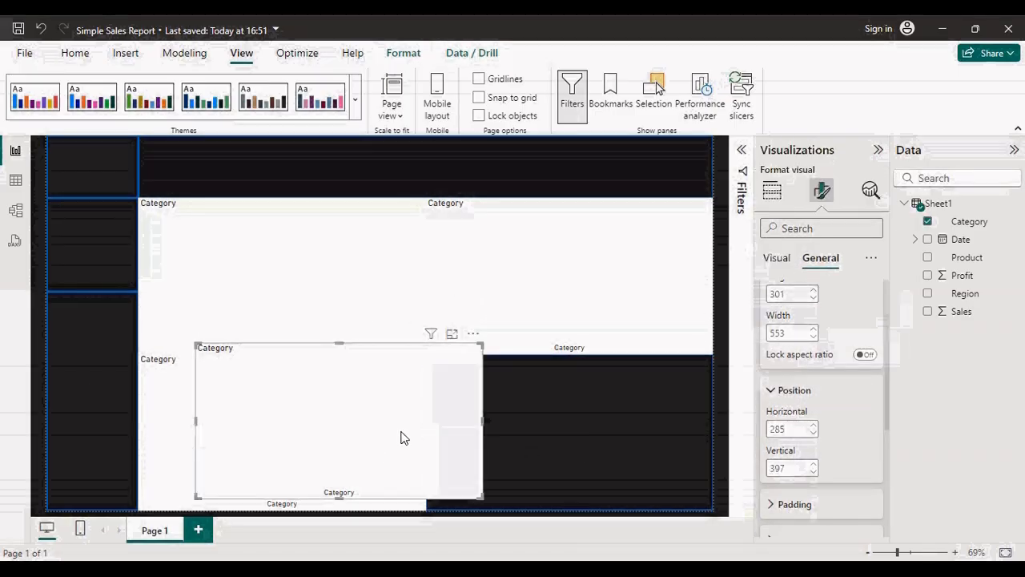
click(773, 427)
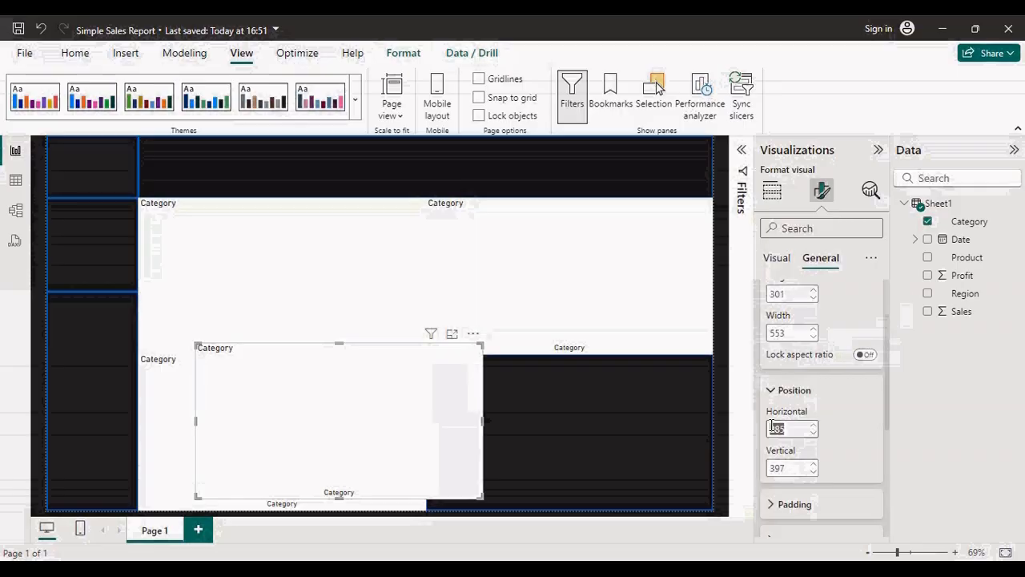
text(527)
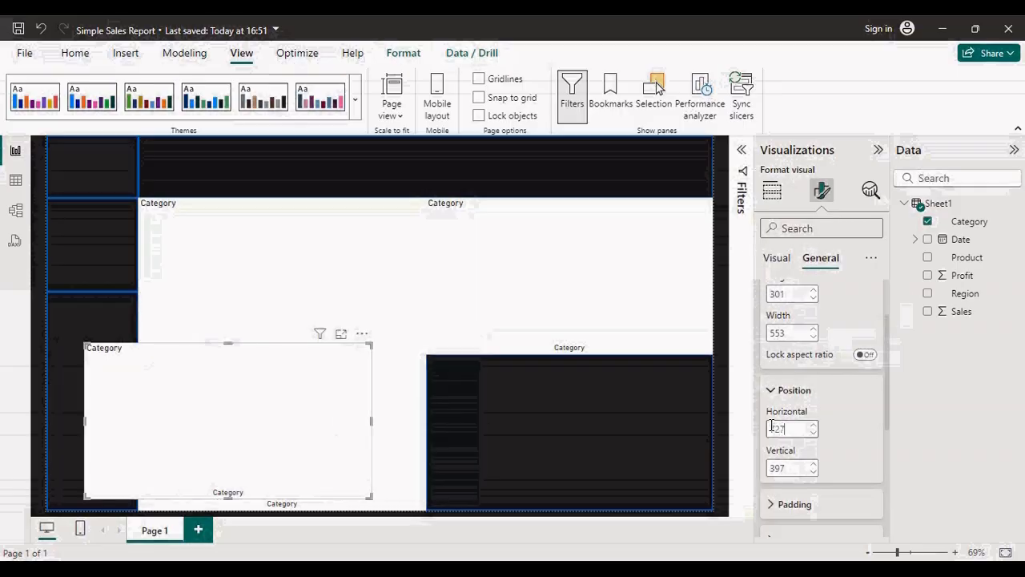
click(792, 468)
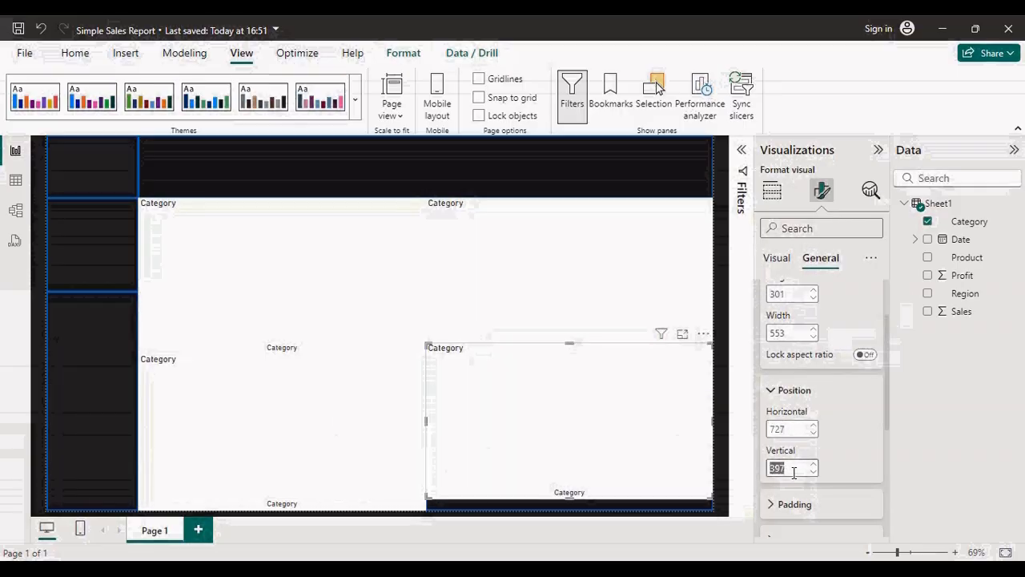
text(419)
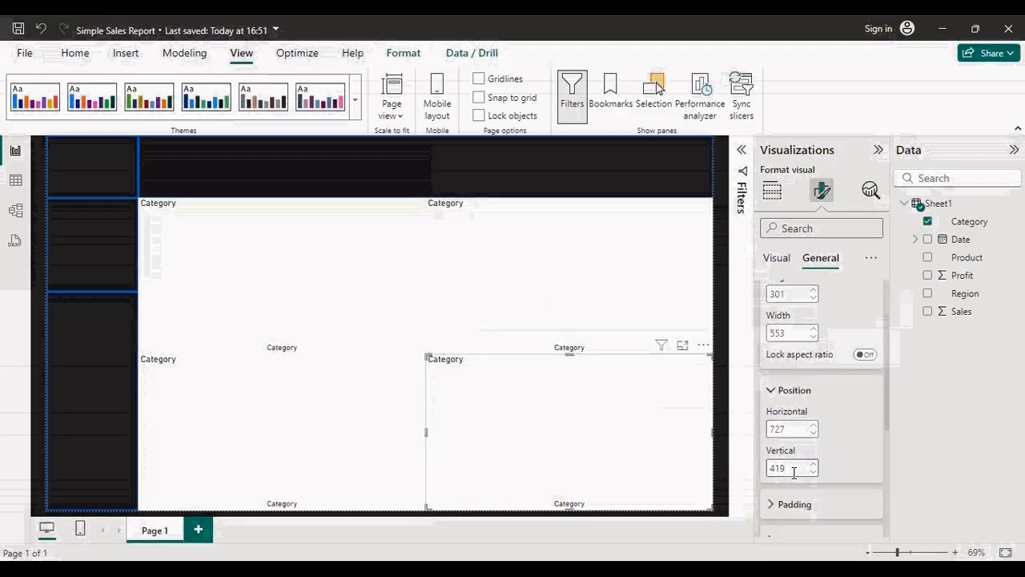
Narrow the upper-left and upper-right charts to a width of 543 each
click(355, 277)
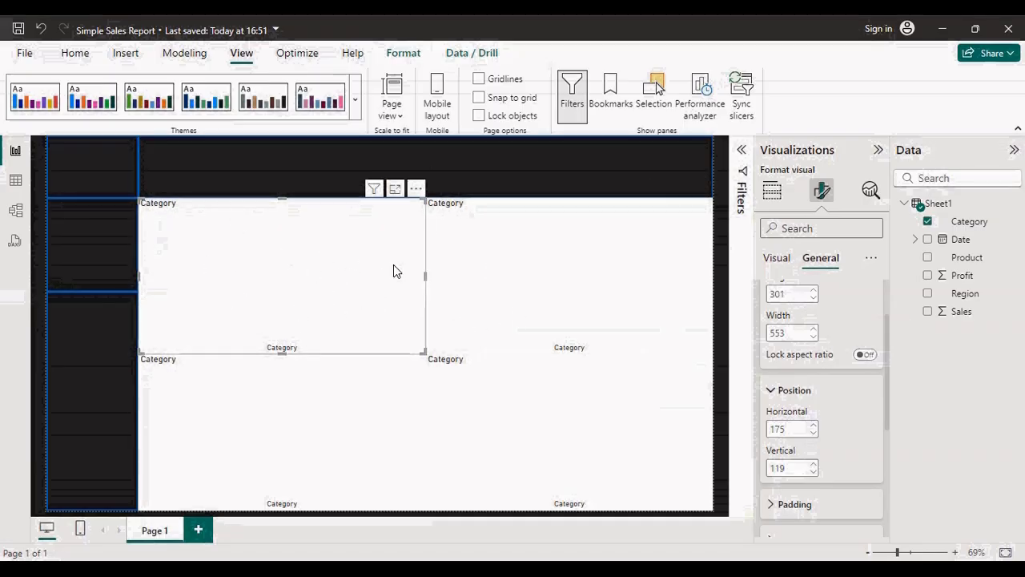
click(784, 333)
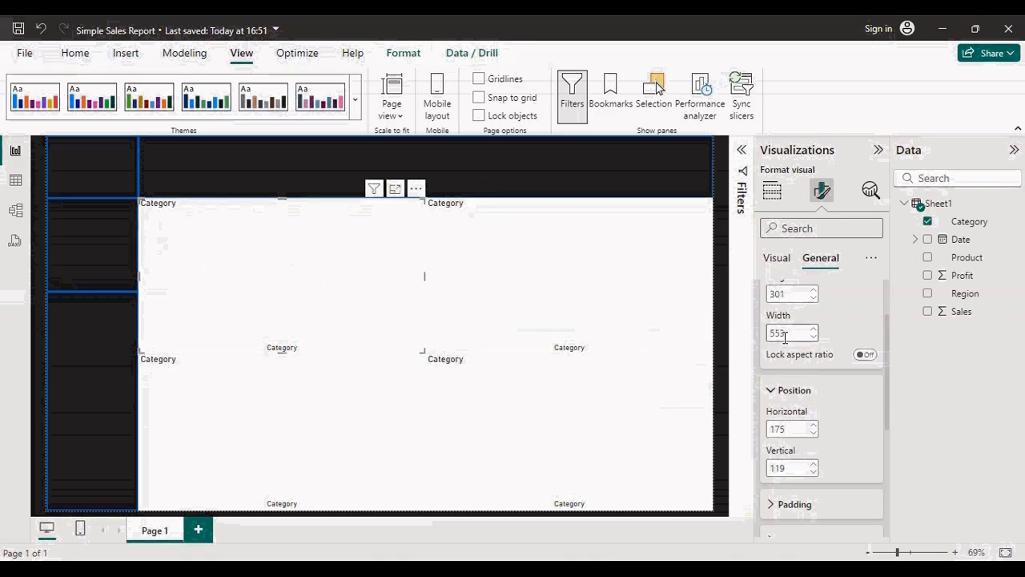
double_click(785, 333)
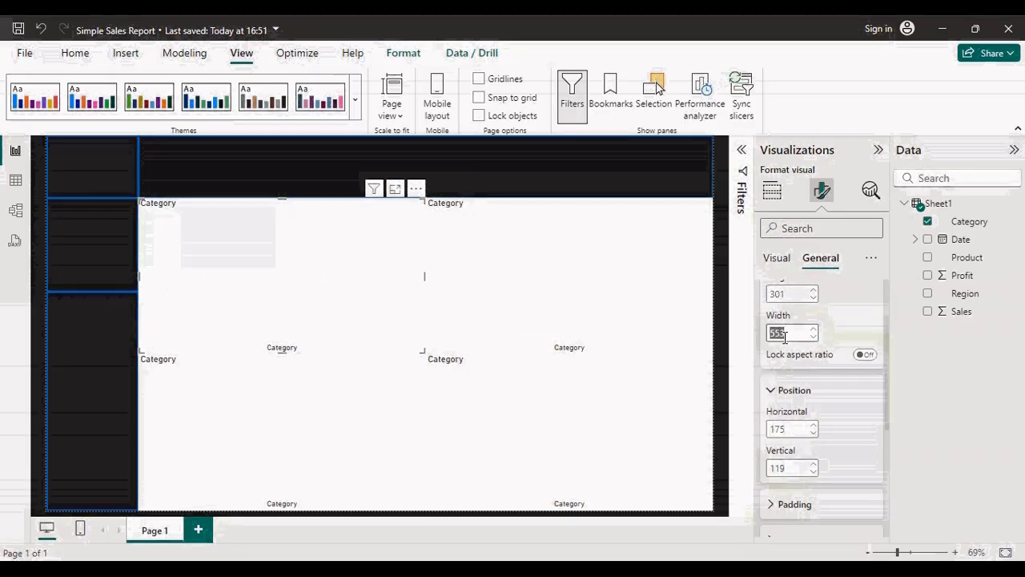
text(54)
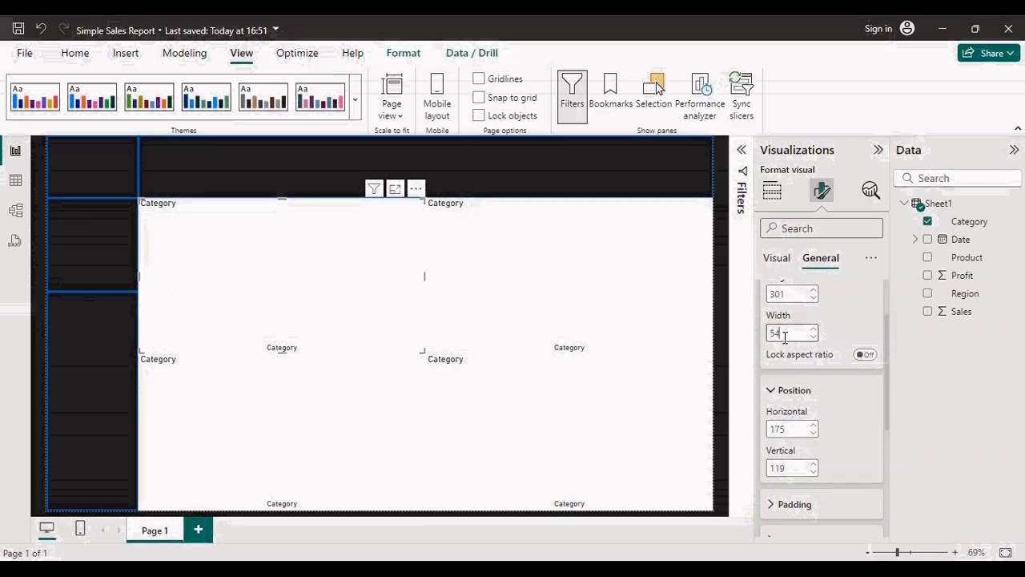
text(3)
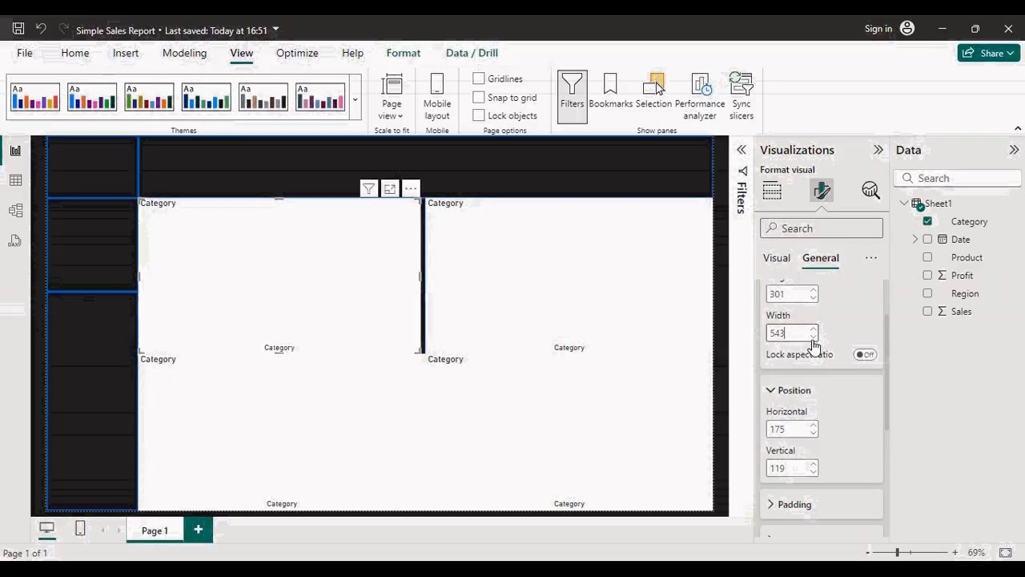
click(640, 281)
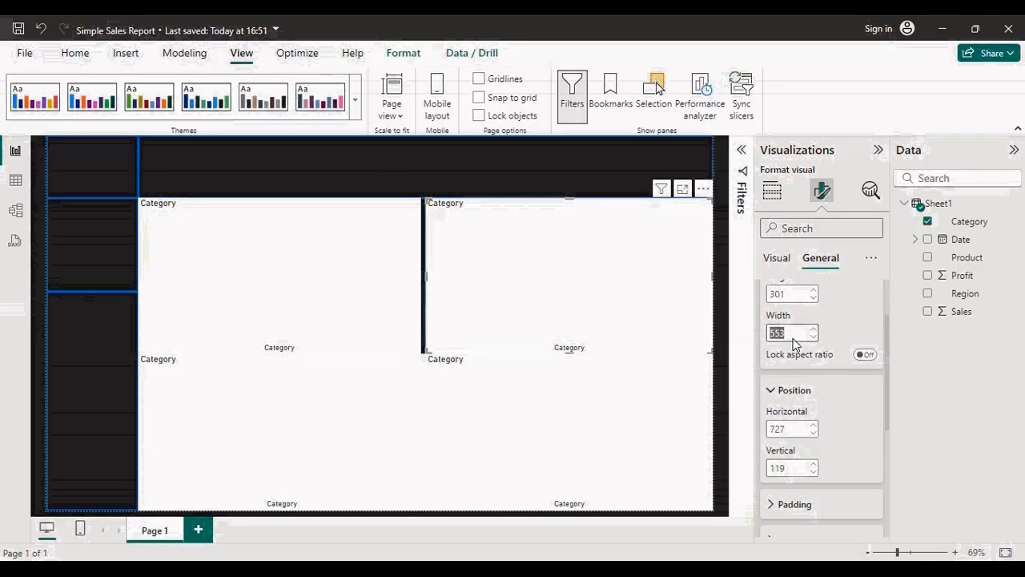
text(543)
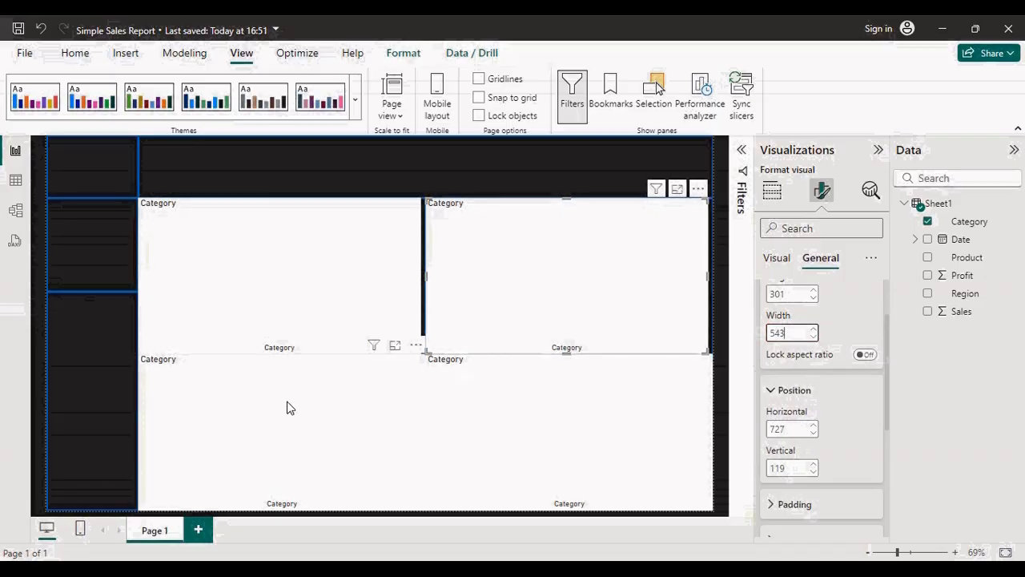
Narrow the lower-left and lower-right charts to a width of 543 each
click(288, 406)
click(788, 332)
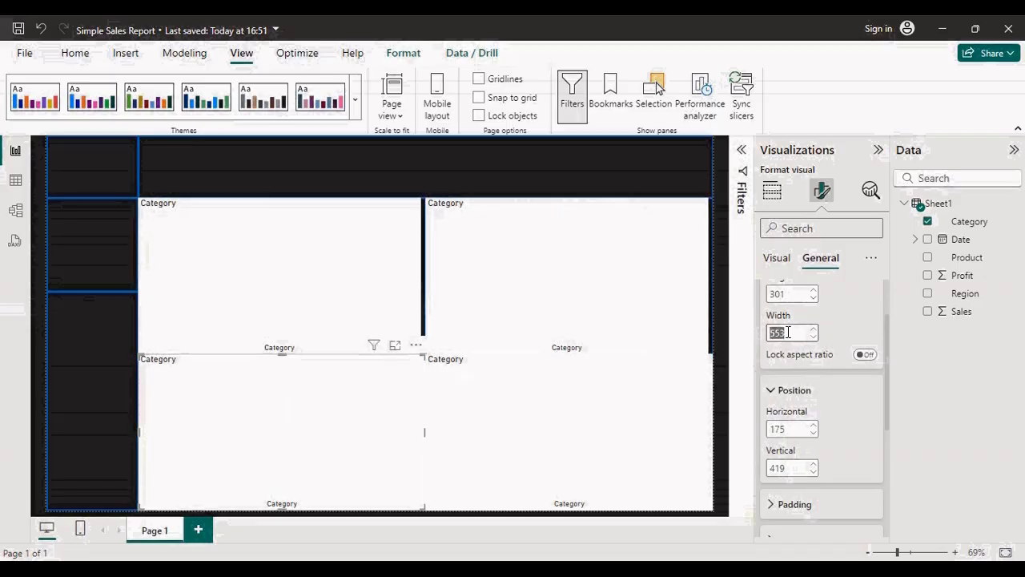
text(543)
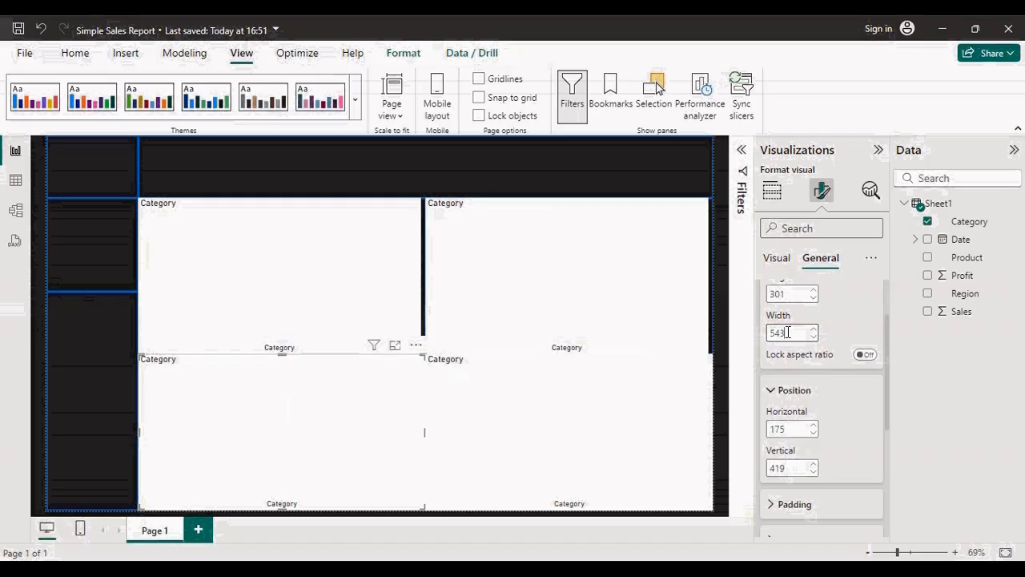
key(Return)
click(649, 447)
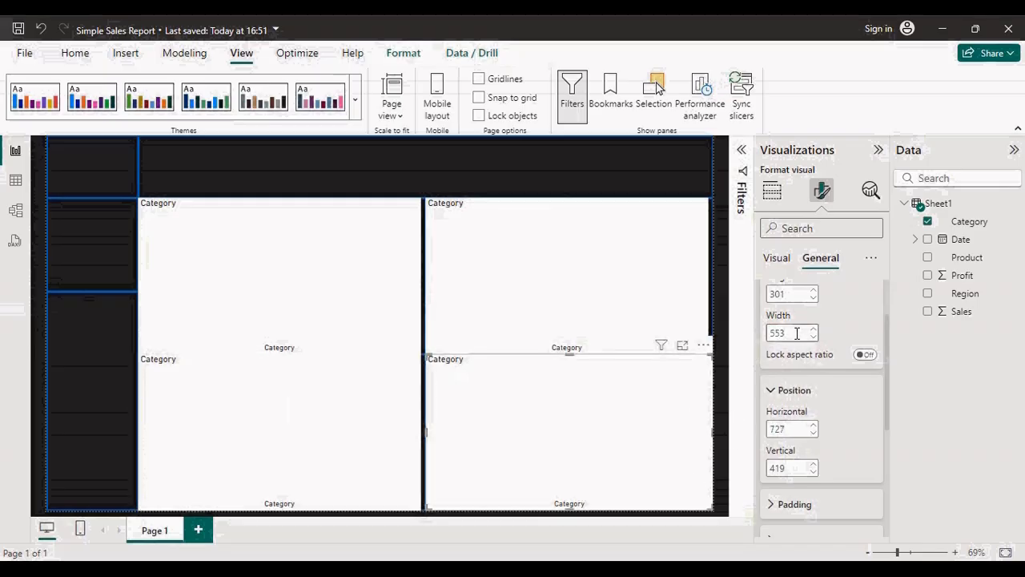
click(797, 334)
text(54)
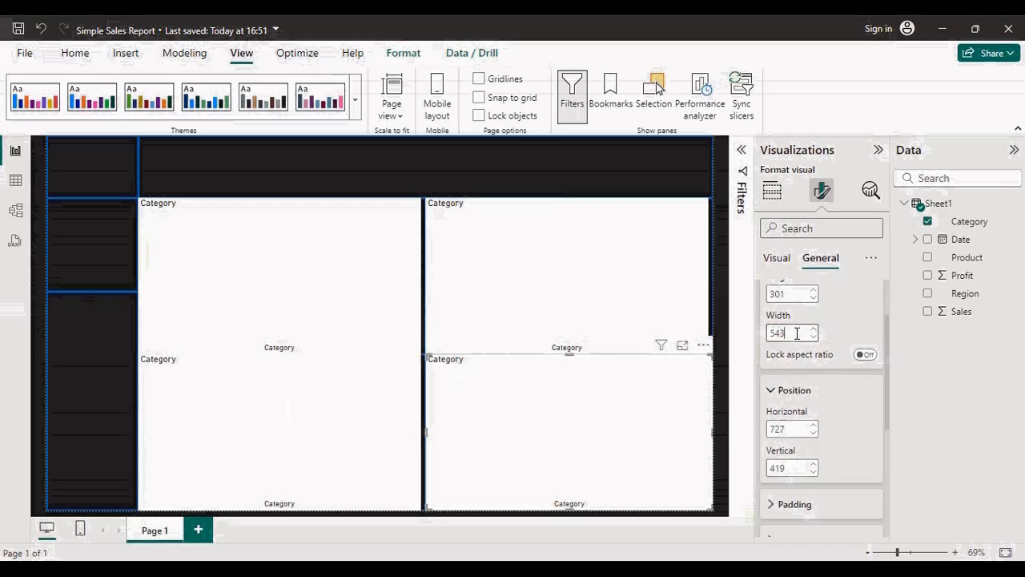
key(Return)
Reduce the height of the upper-left and upper-right charts to 291 each
click(384, 244)
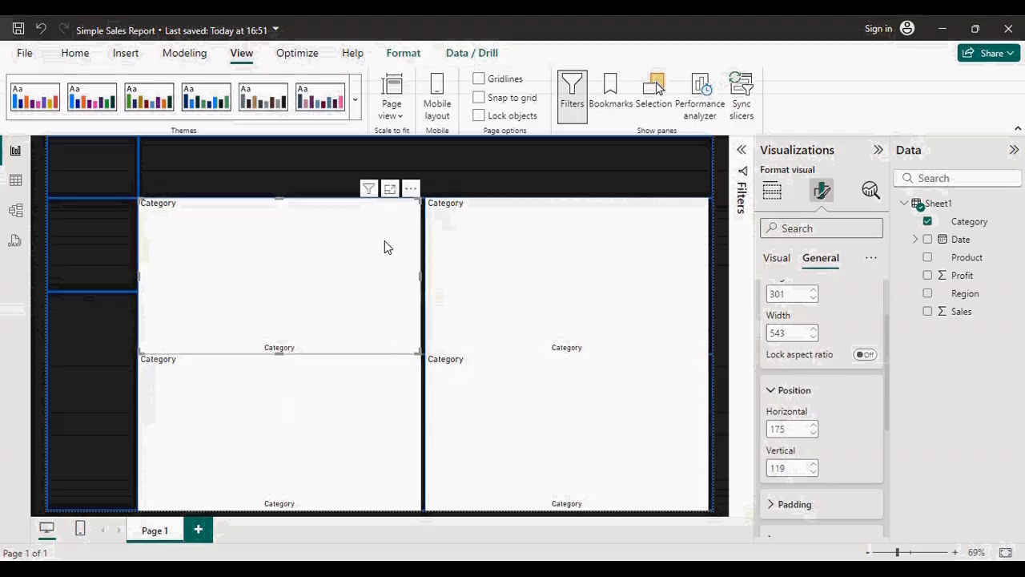
click(790, 293)
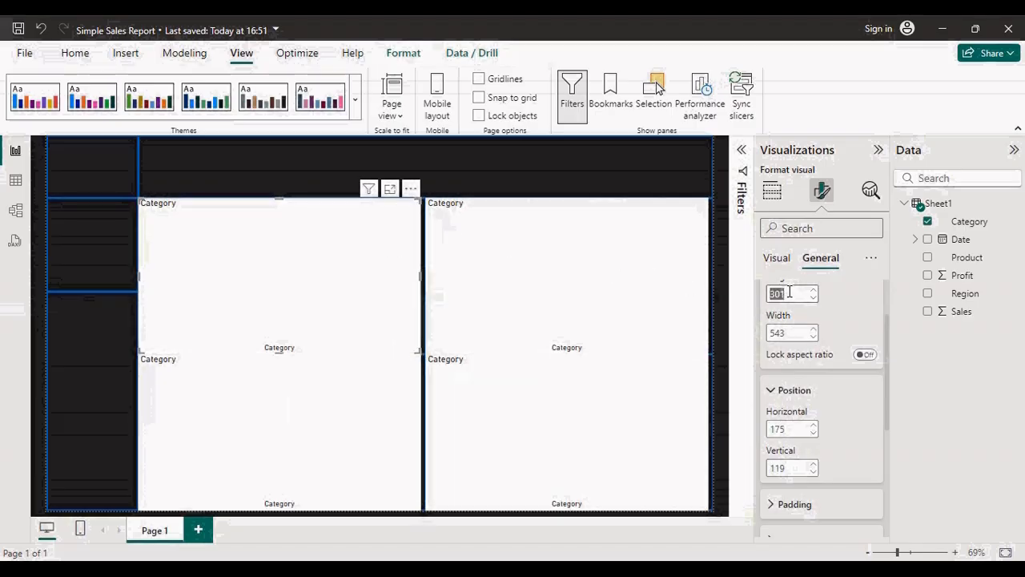
text(291)
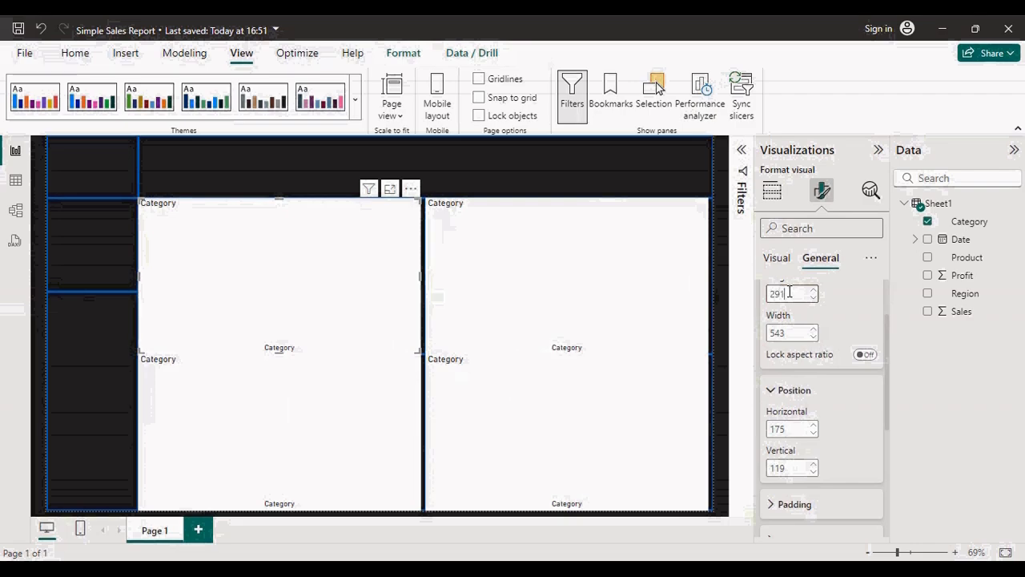
key(Return)
click(635, 254)
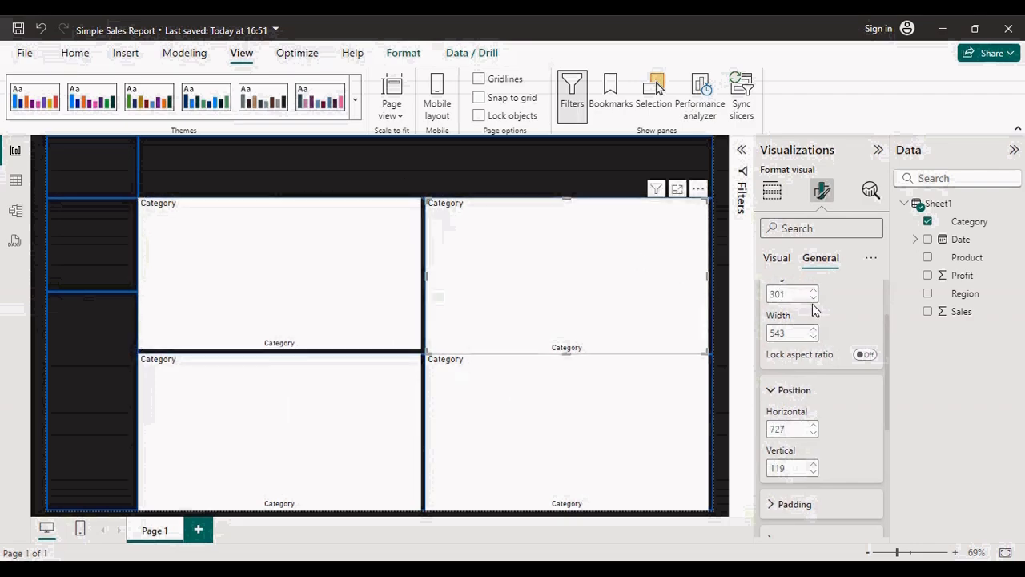
double_click(797, 294)
text(291)
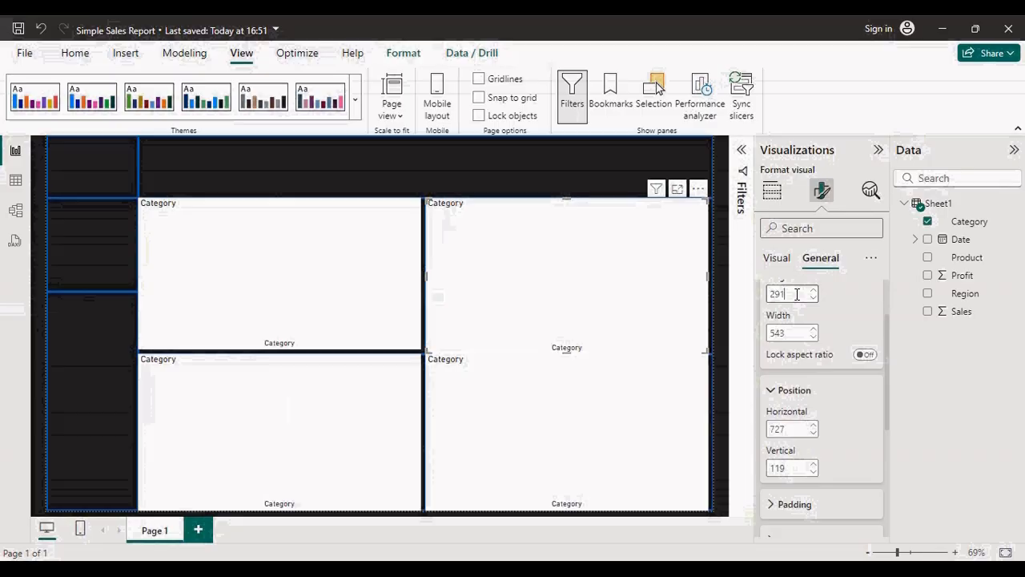
key(Return)
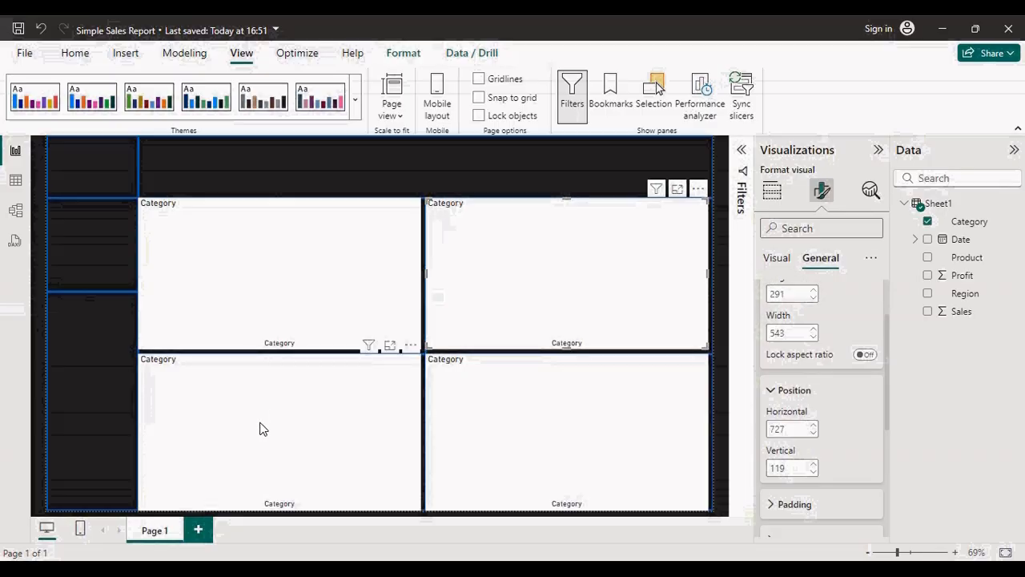
Reduce the height of the lower-left and lower-right charts to 291 each
click(306, 421)
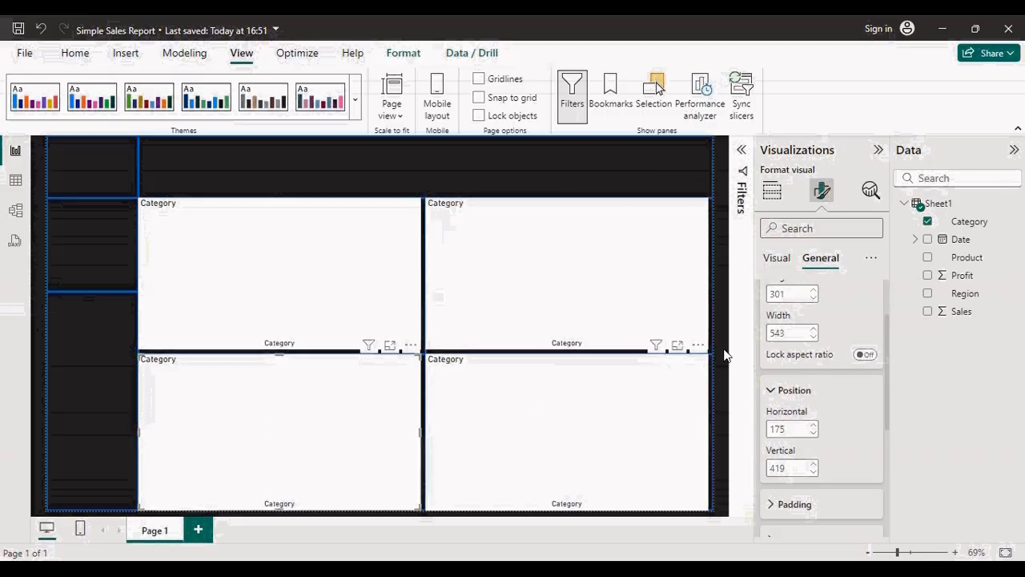
double_click(788, 293)
text(291)
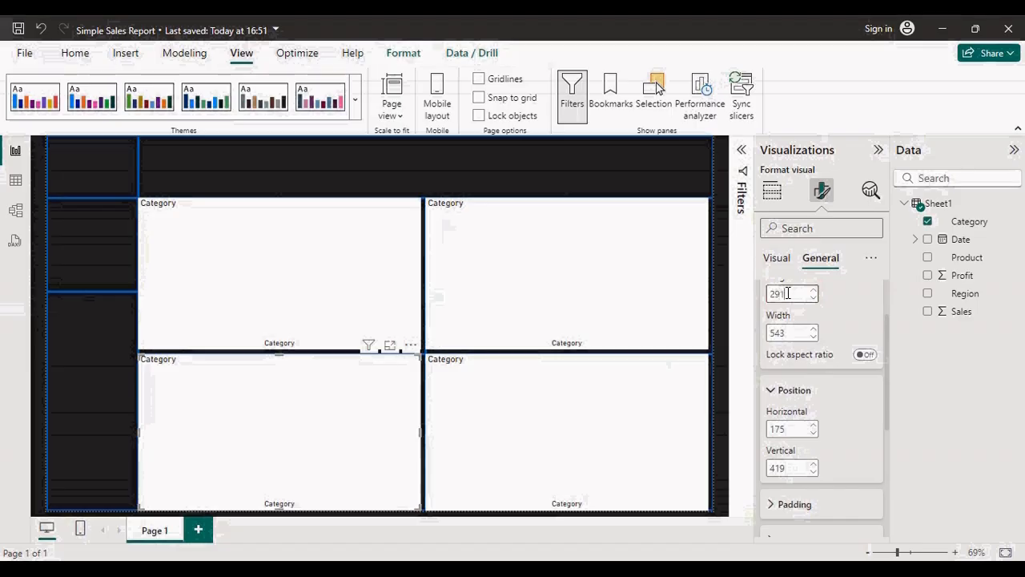
key(Return)
click(561, 398)
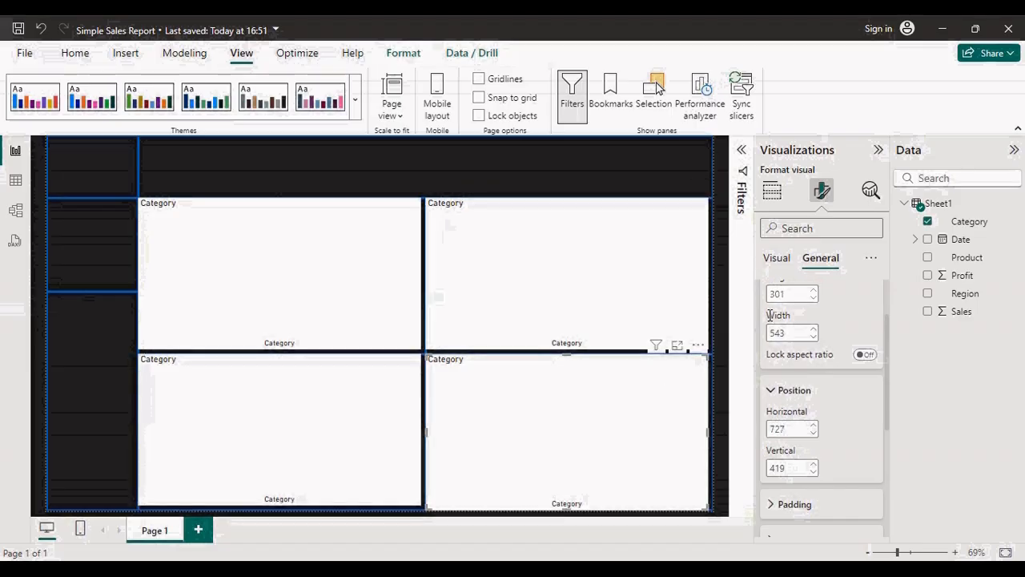
double_click(793, 295)
text(291)
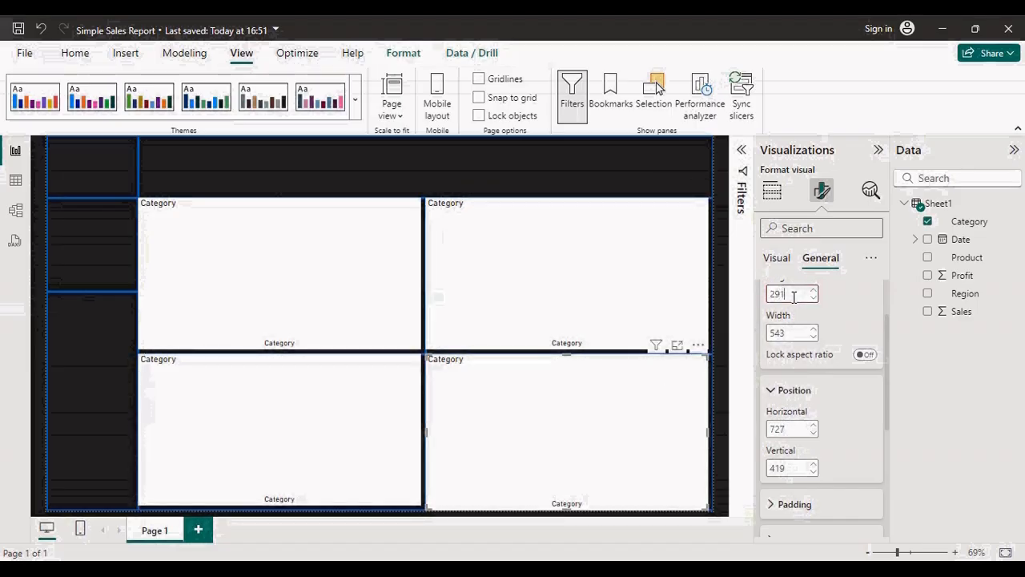
key(Return)
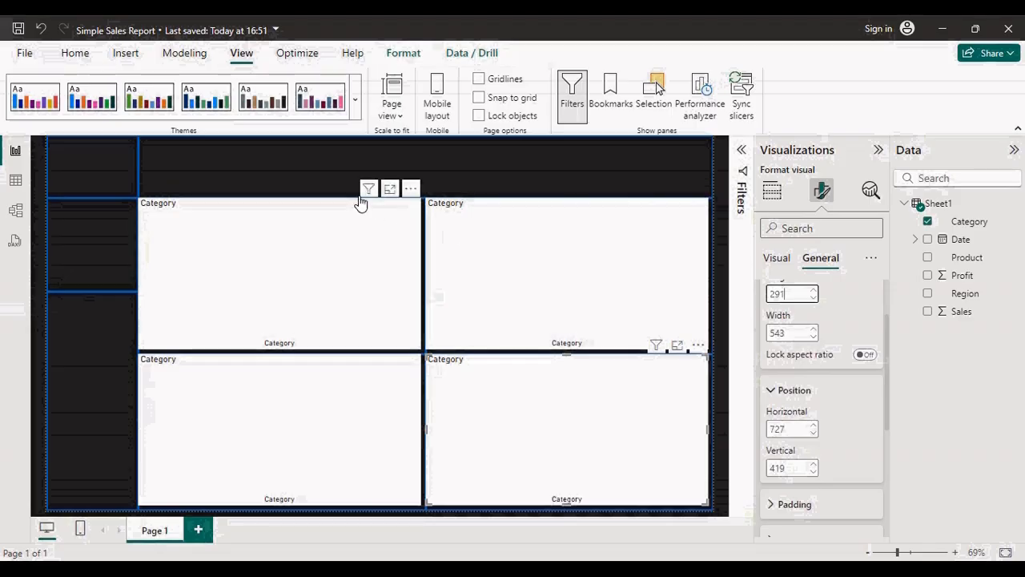
Inset the upper-left chart in its panel by setting its horizontal position to 180 and vertical position to 124
click(294, 244)
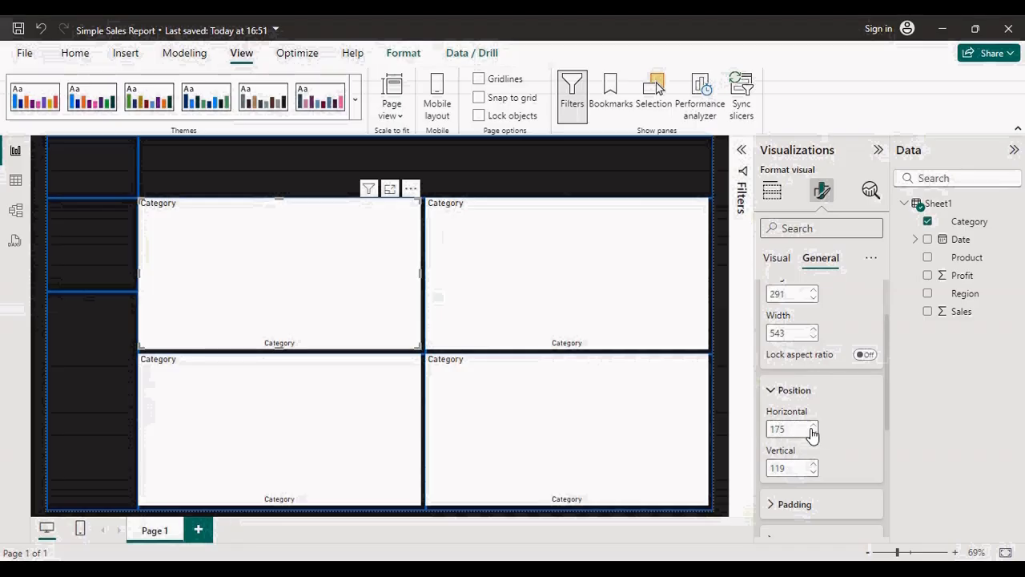
click(814, 430)
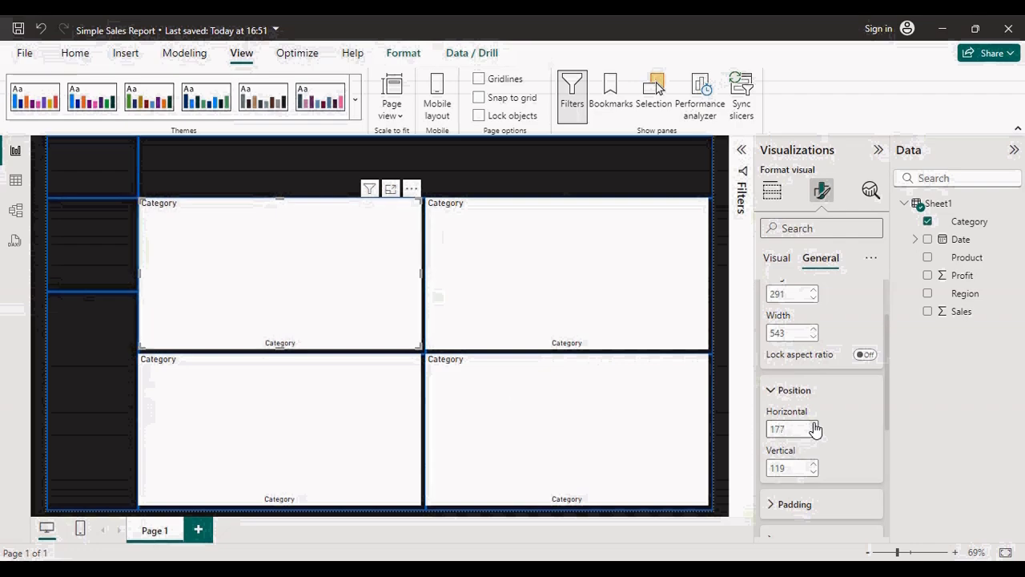
click(814, 426)
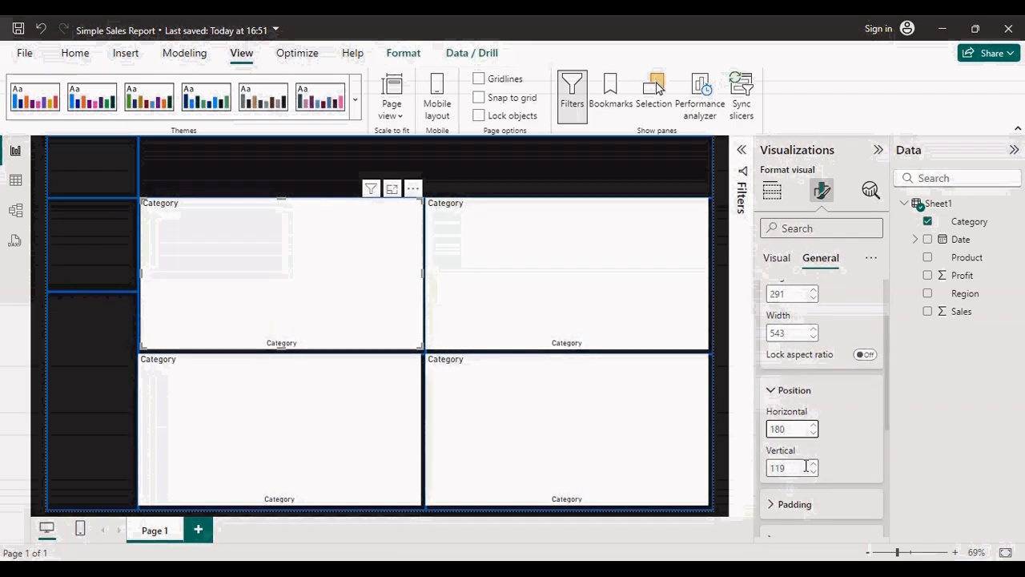
click(813, 465)
click(813, 464)
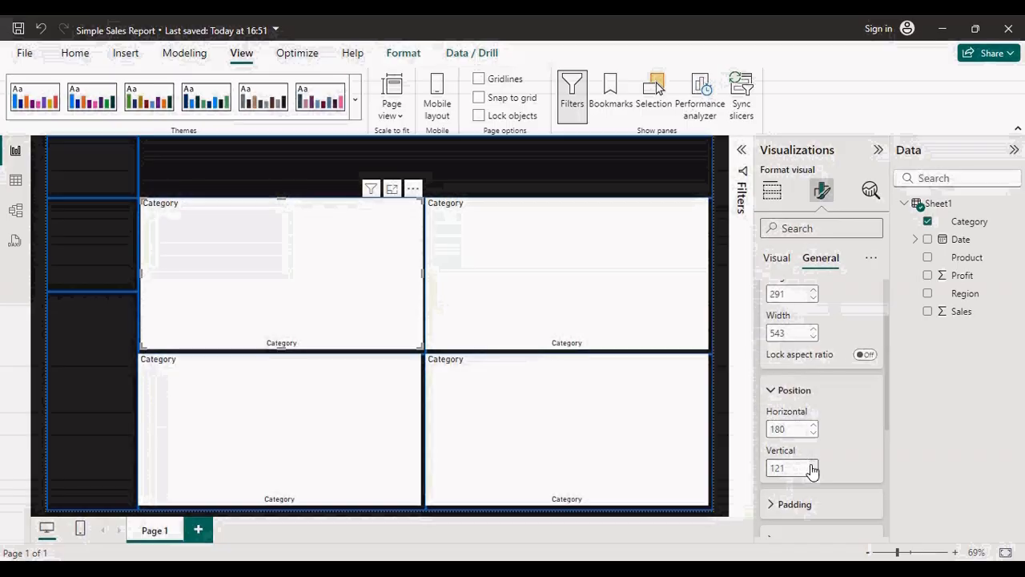
click(813, 464)
click(812, 464)
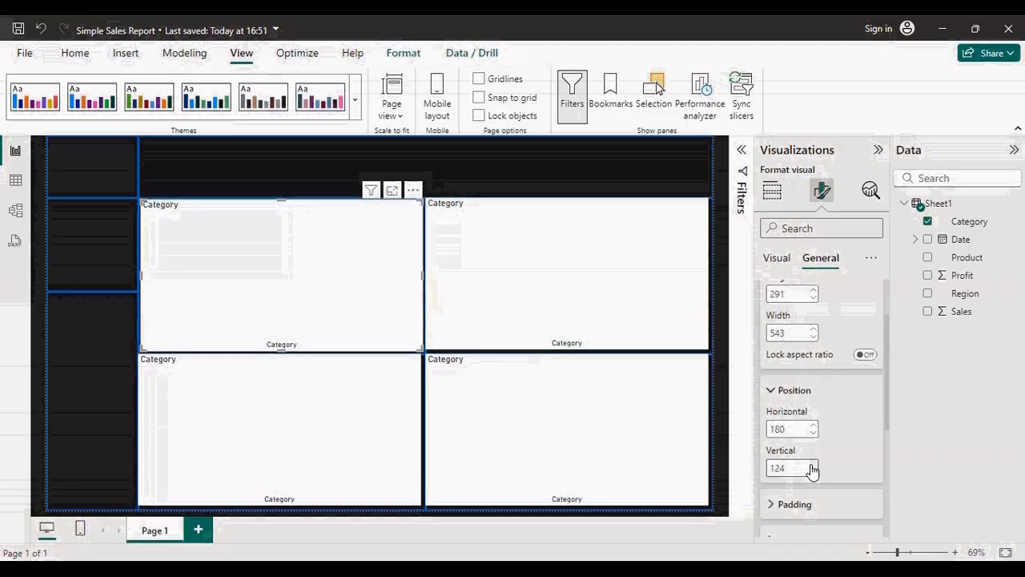
Inset the upper-right chart in its panel with a vertical position of 124 and a horizontal position of 731
click(606, 298)
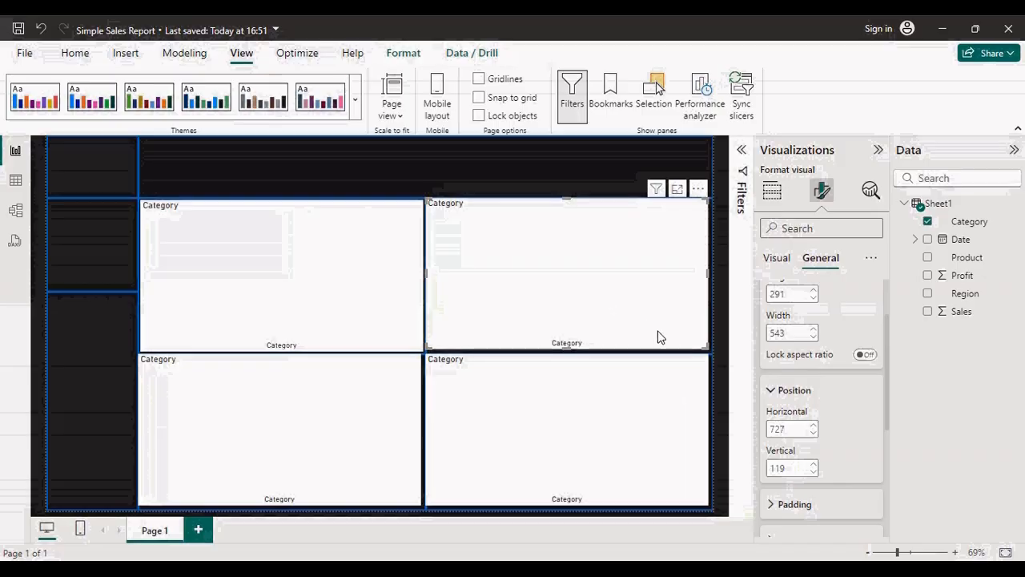
click(814, 465)
click(813, 465)
click(814, 465)
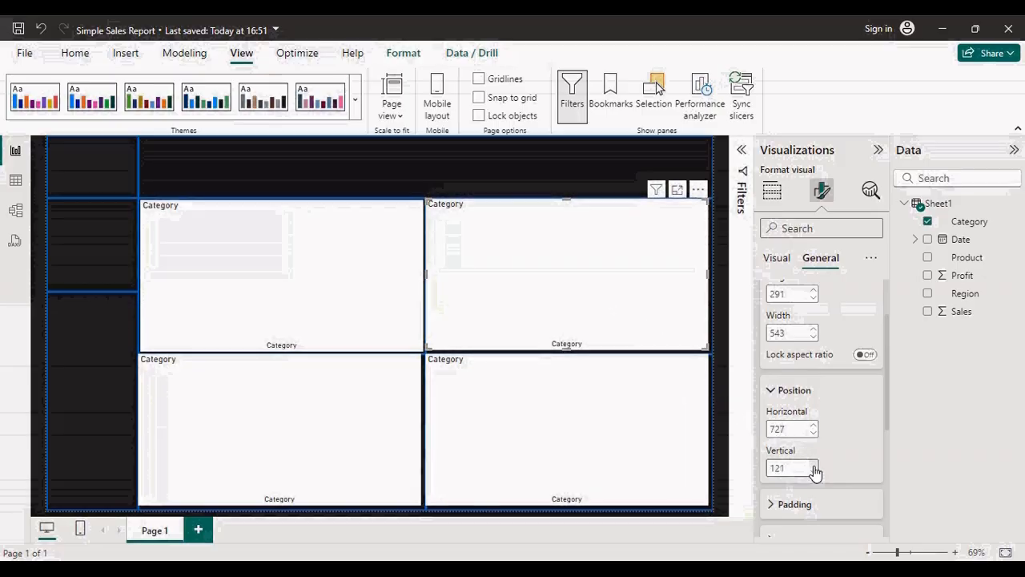
click(813, 465)
click(814, 466)
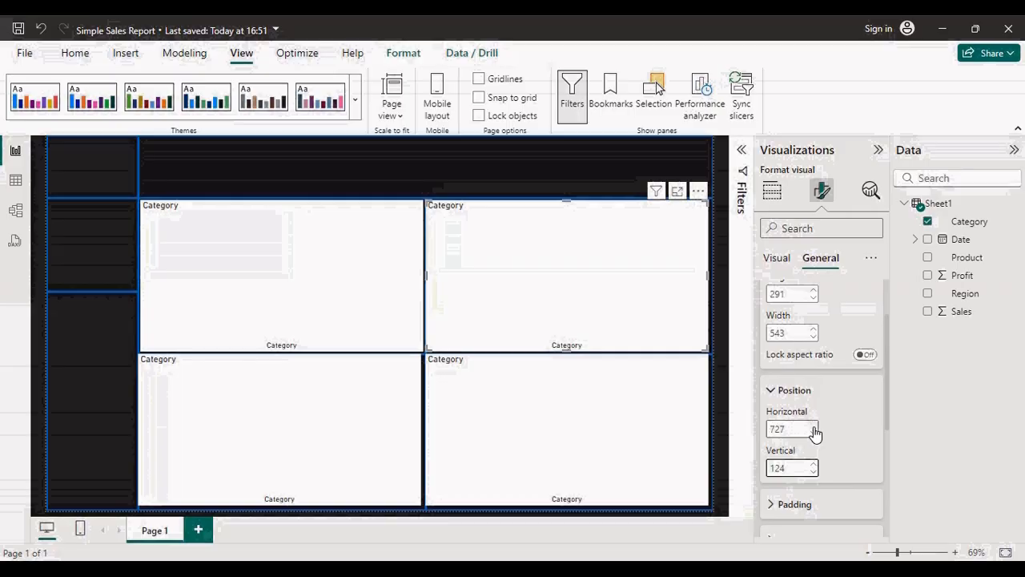
click(814, 427)
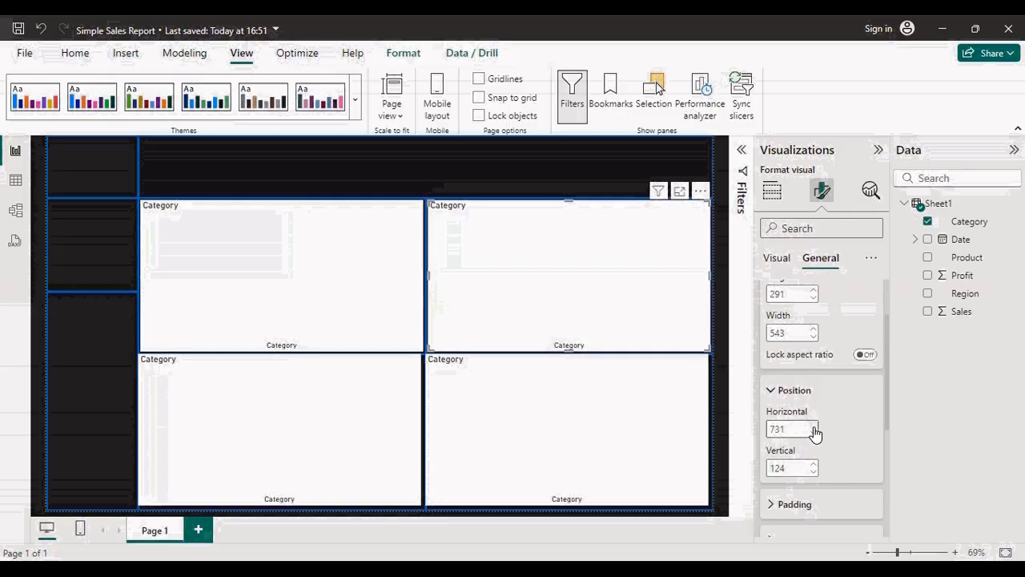
Set the horizontal position of the lower-left chart to 180 and of the lower-right chart to 732
click(402, 428)
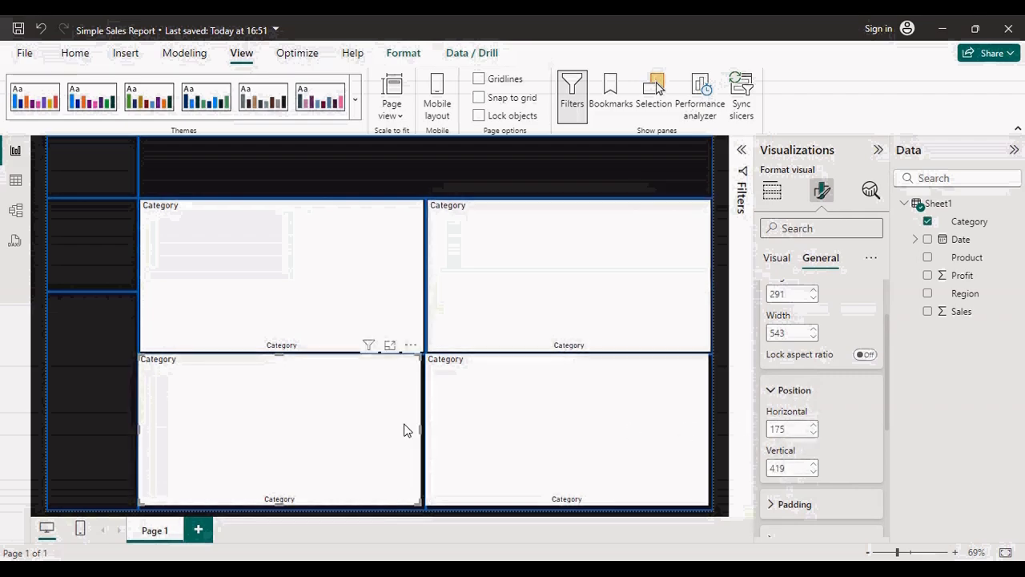
click(814, 426)
click(813, 426)
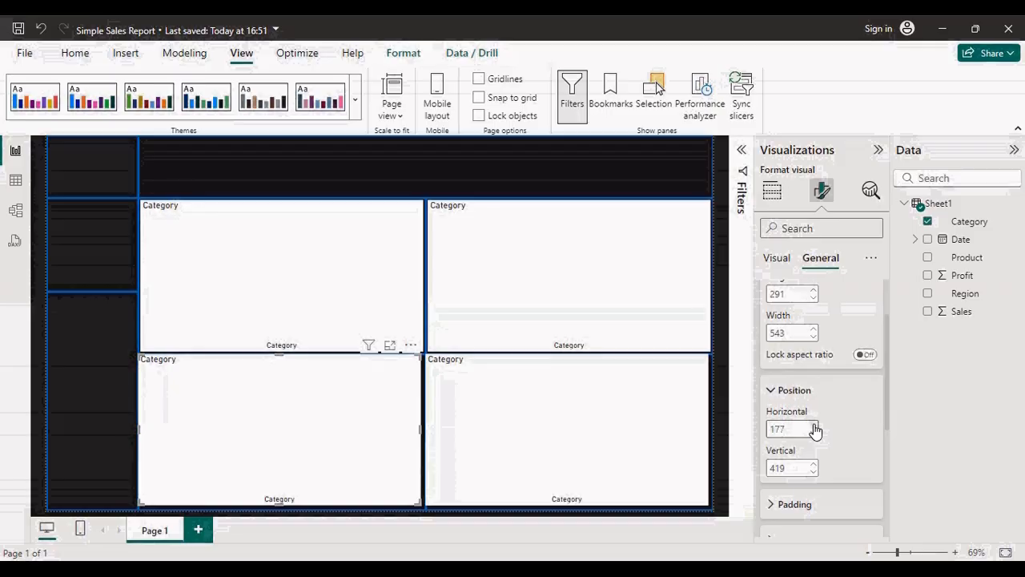
click(814, 426)
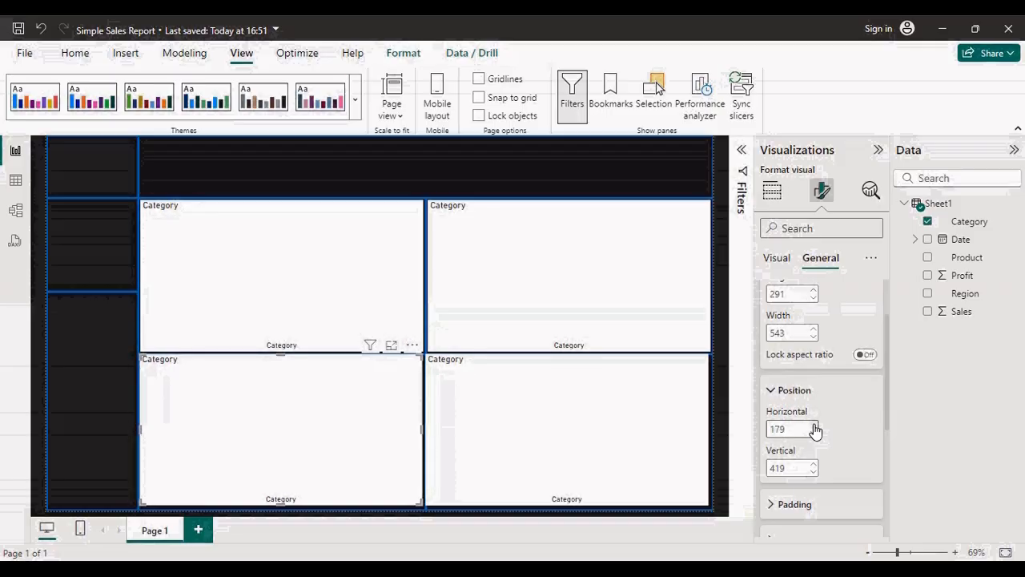
click(656, 416)
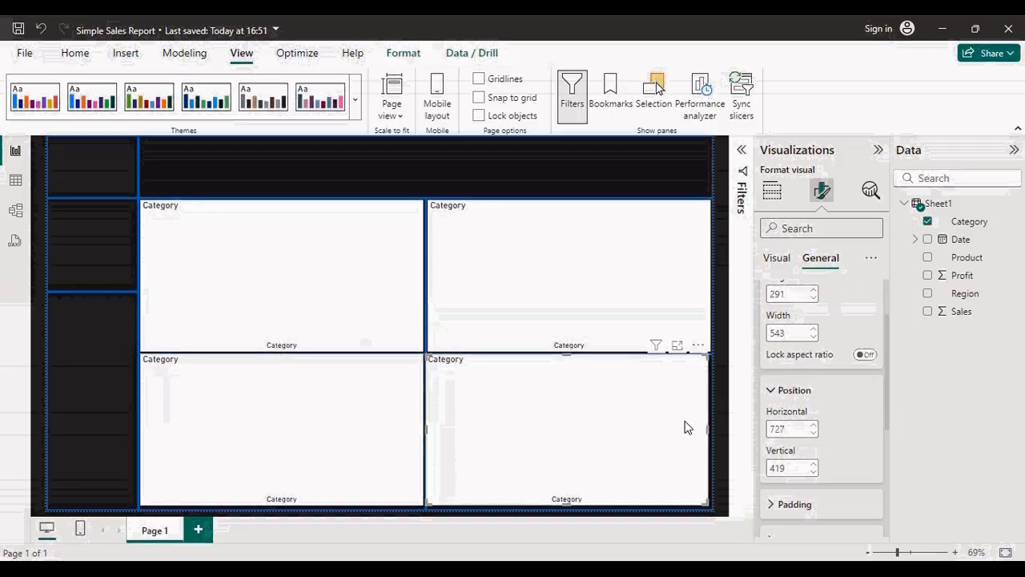
click(813, 426)
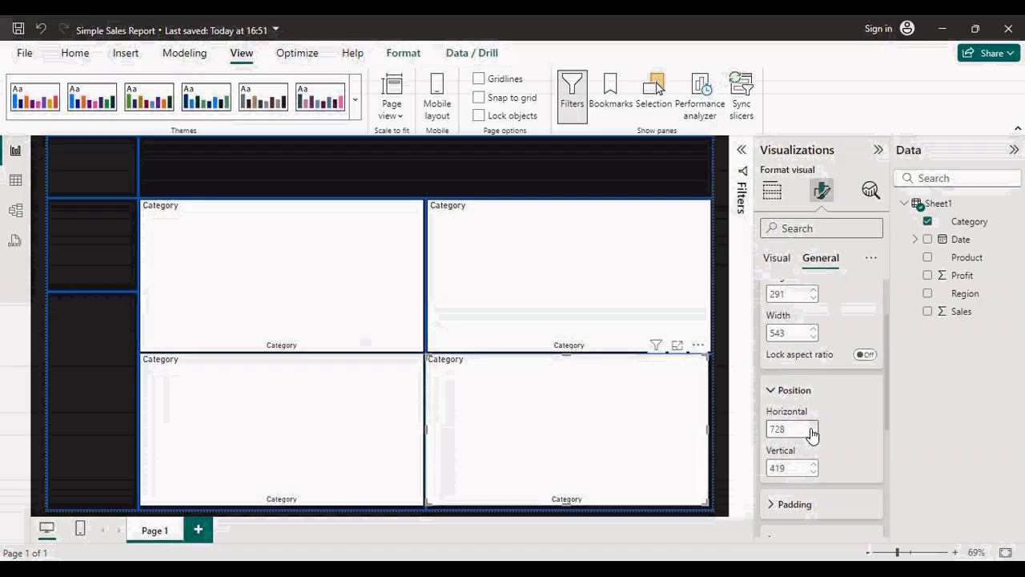
click(813, 426)
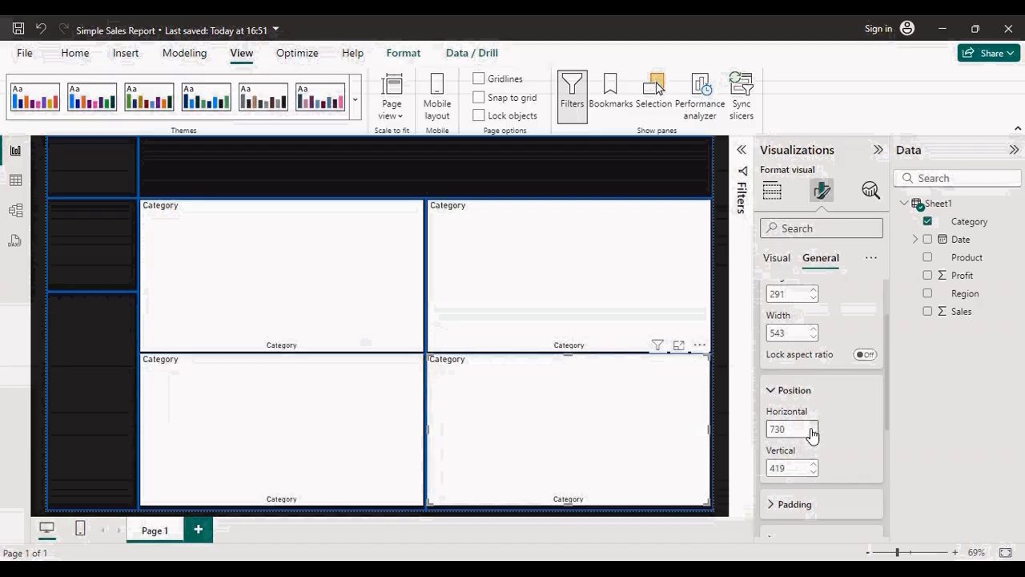
click(813, 426)
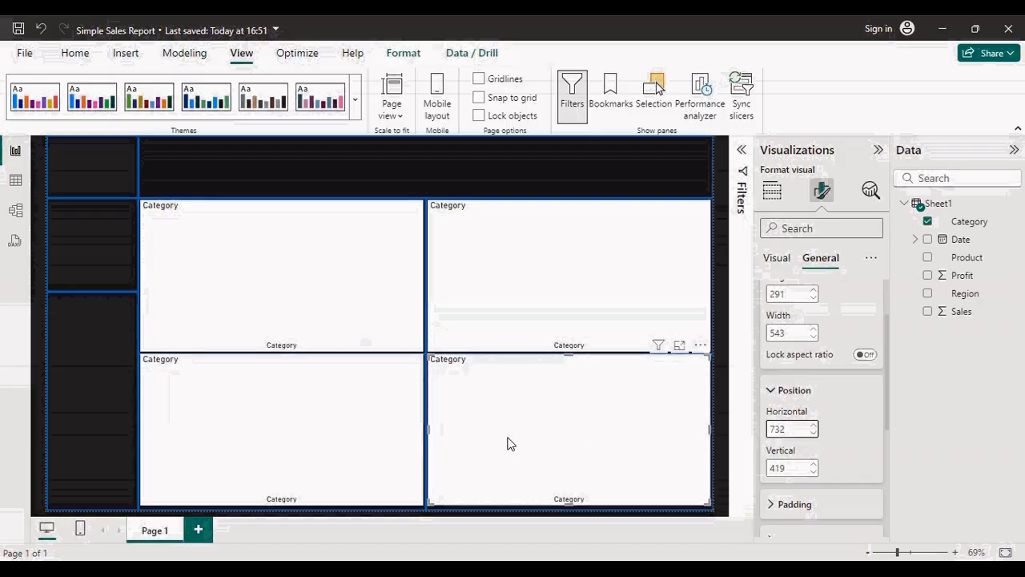
Nudge the lower-left chart down slightly so it sits evenly between the upper and lower edges of its panel
click(381, 467)
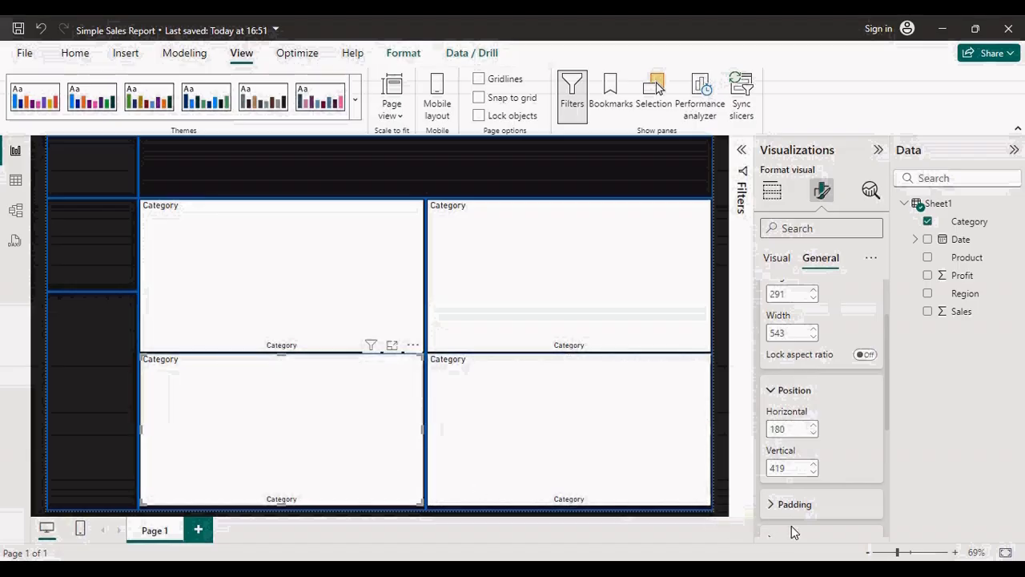
click(816, 470)
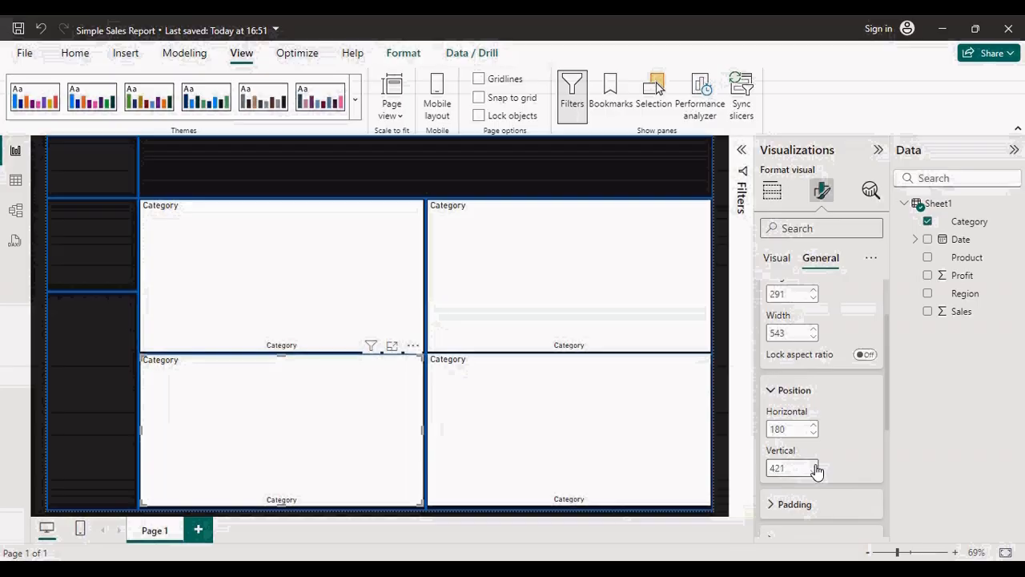
click(817, 470)
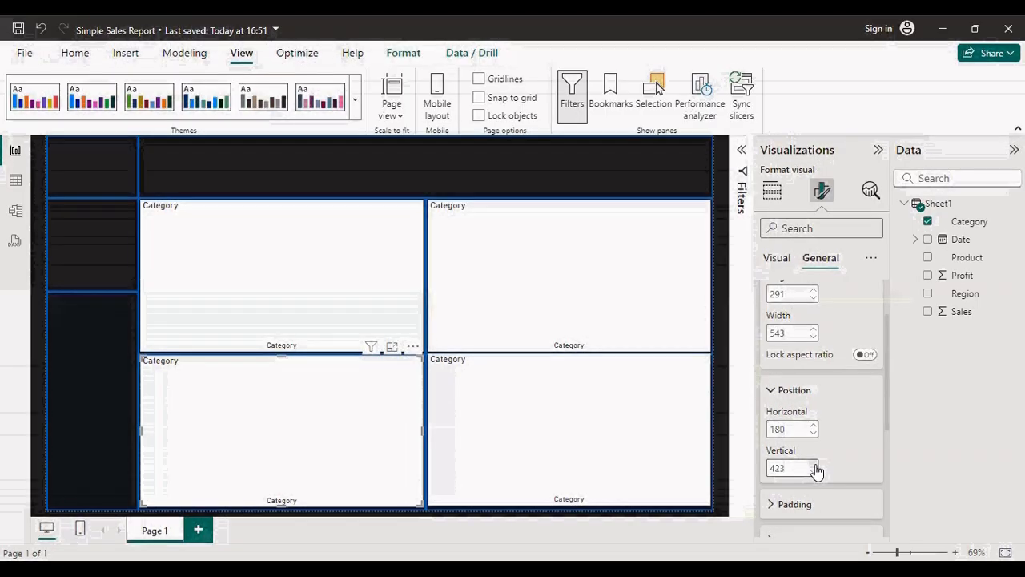
click(816, 470)
Set the vertical position of the lower-right chart to 424 and save the report
click(641, 456)
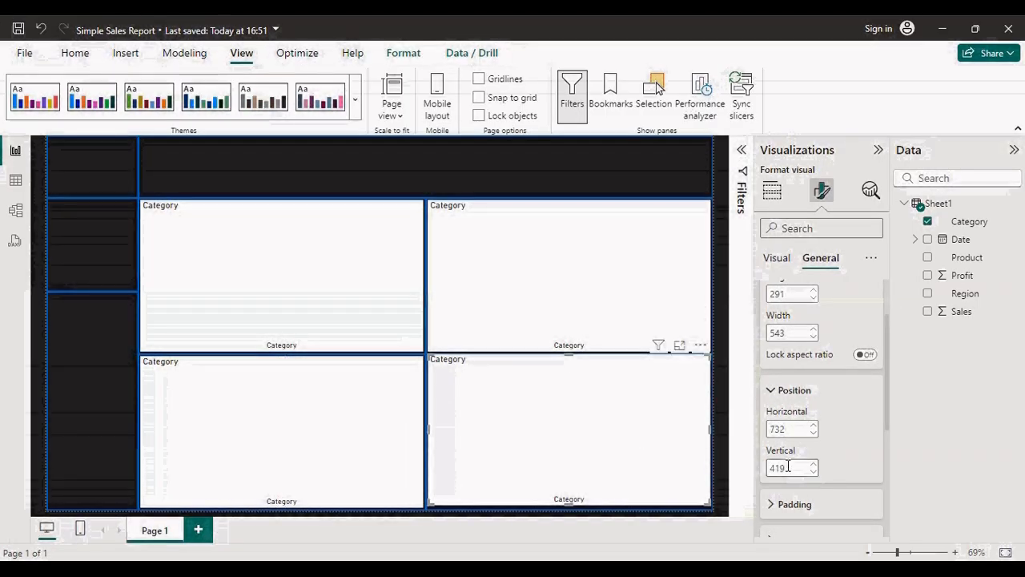
click(813, 467)
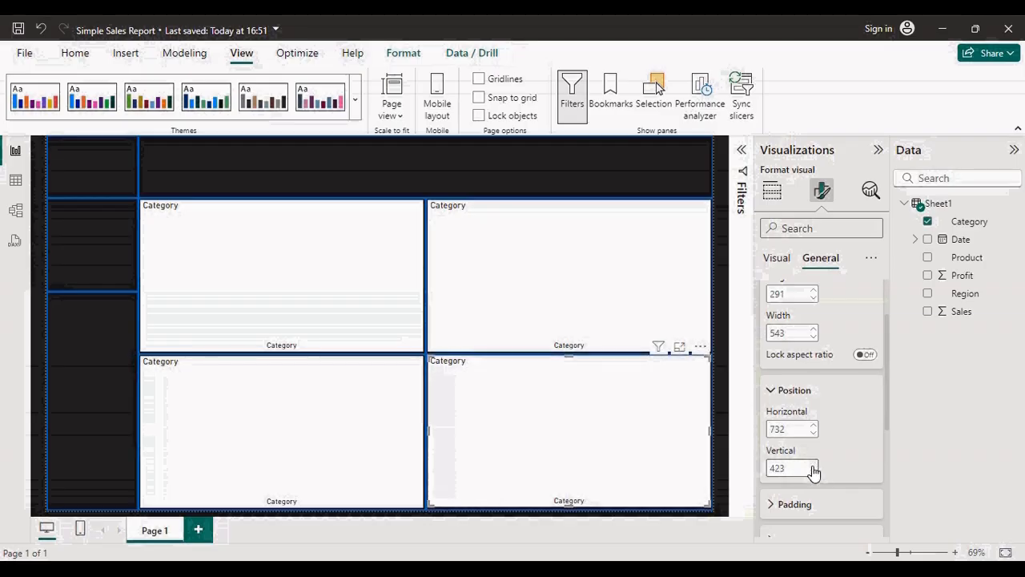
click(813, 471)
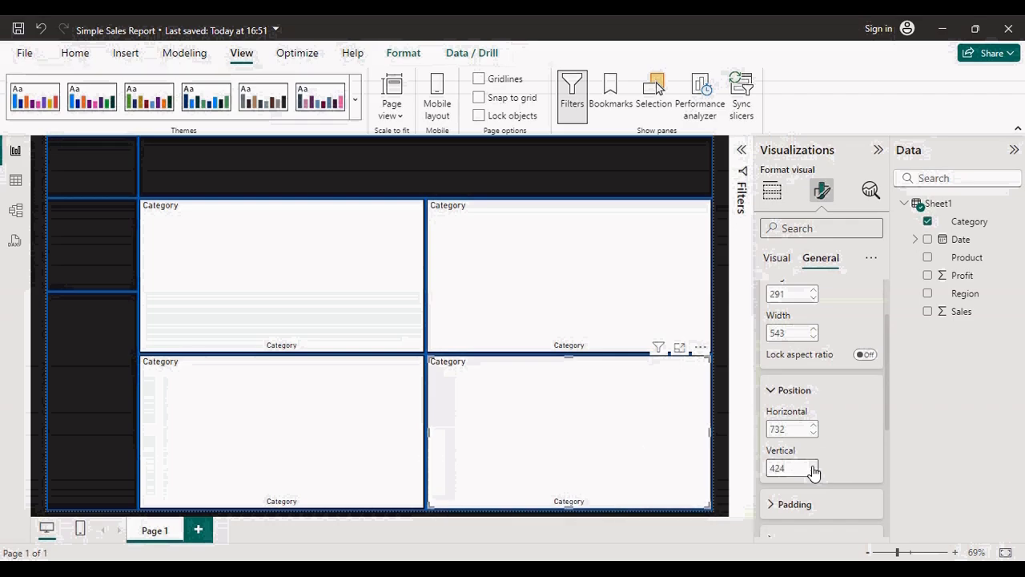
click(18, 30)
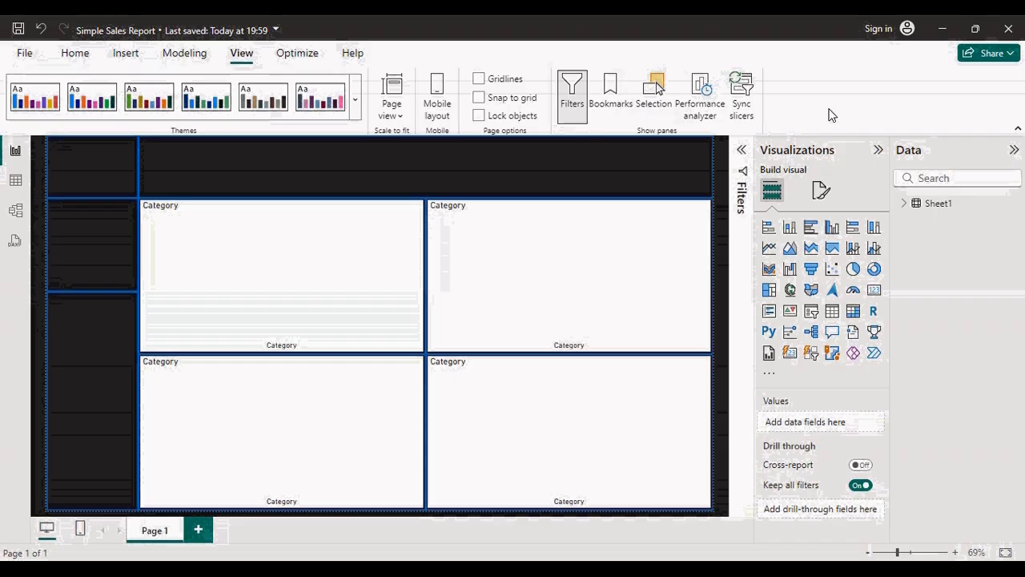
Create and load an empty table named Measuer Table to hold the measures
click(76, 55)
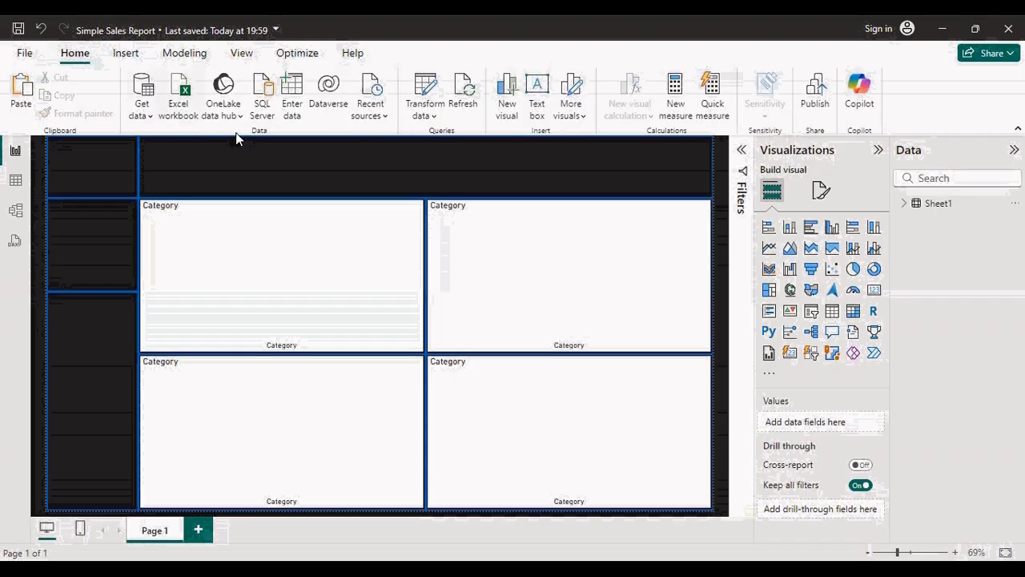
click(294, 115)
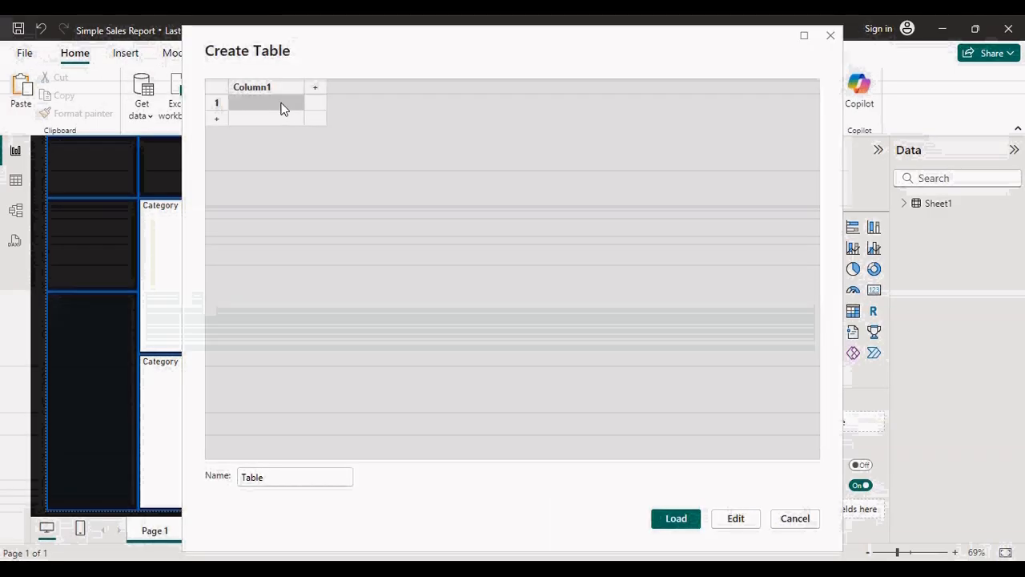
click(242, 476)
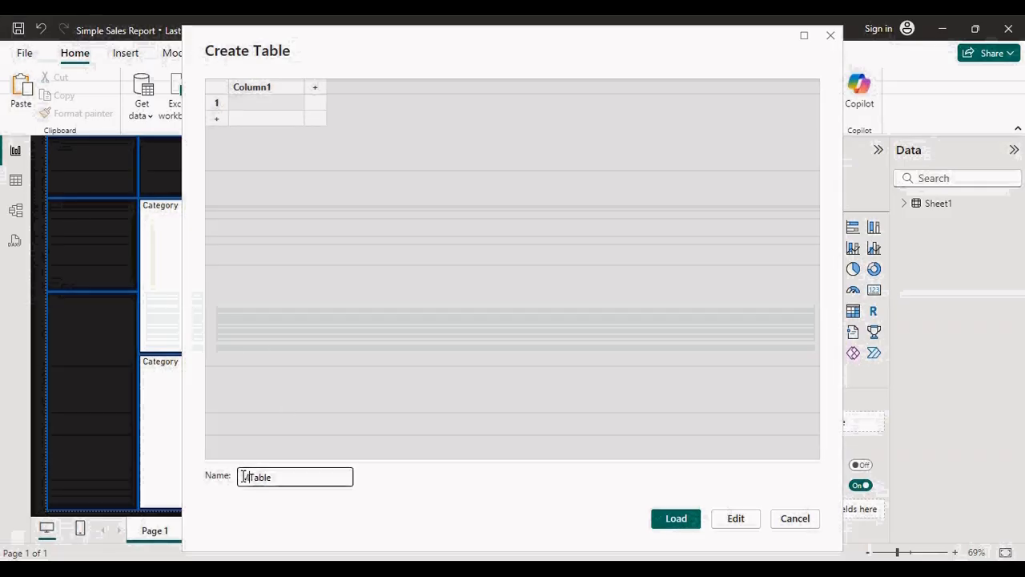
text(Measuer)
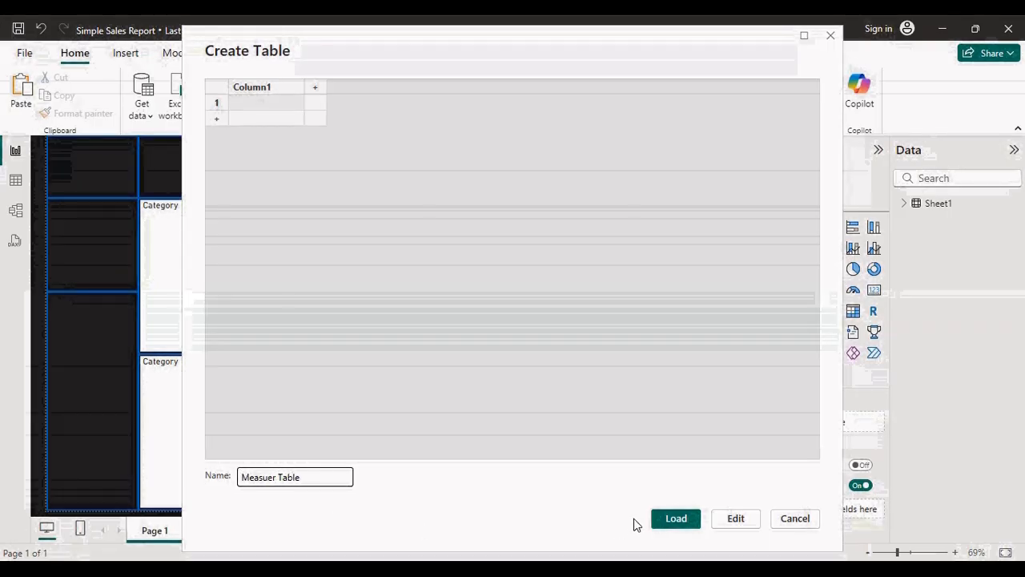
click(664, 525)
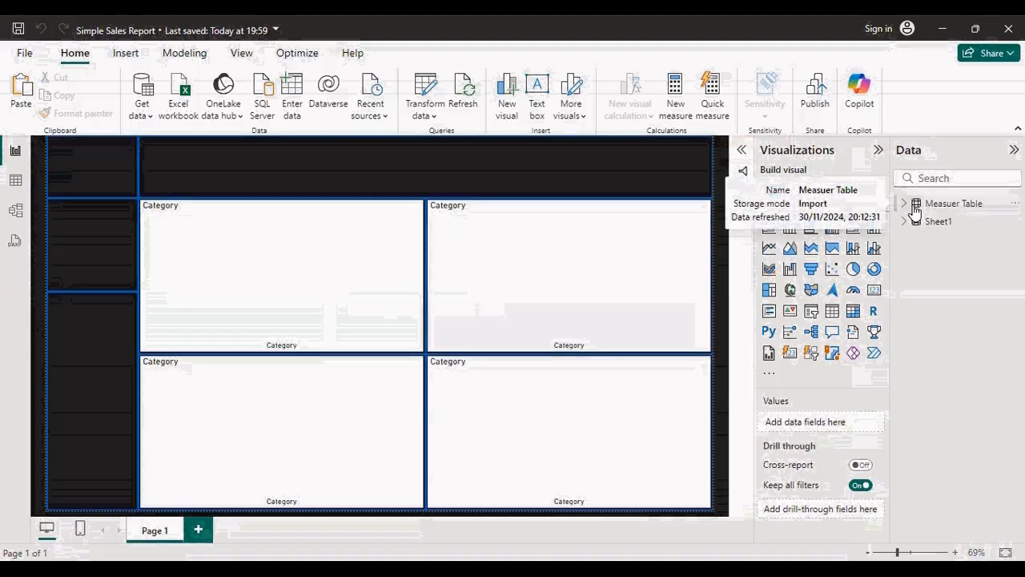
Add the measure Total Sale = SUM(Sheet1[Sales]) to Measuer Table
click(677, 113)
double_click(132, 149)
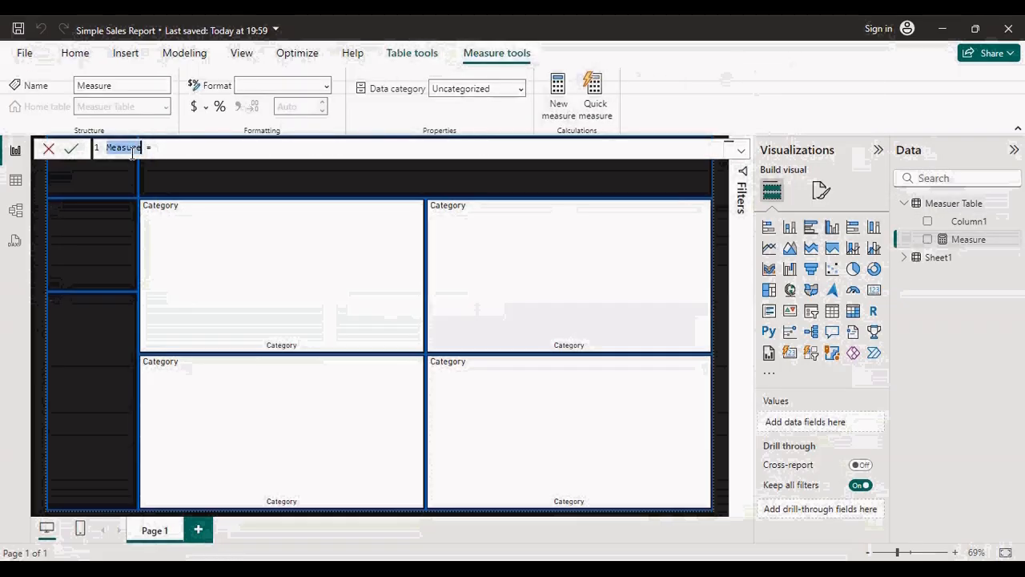
text(T)
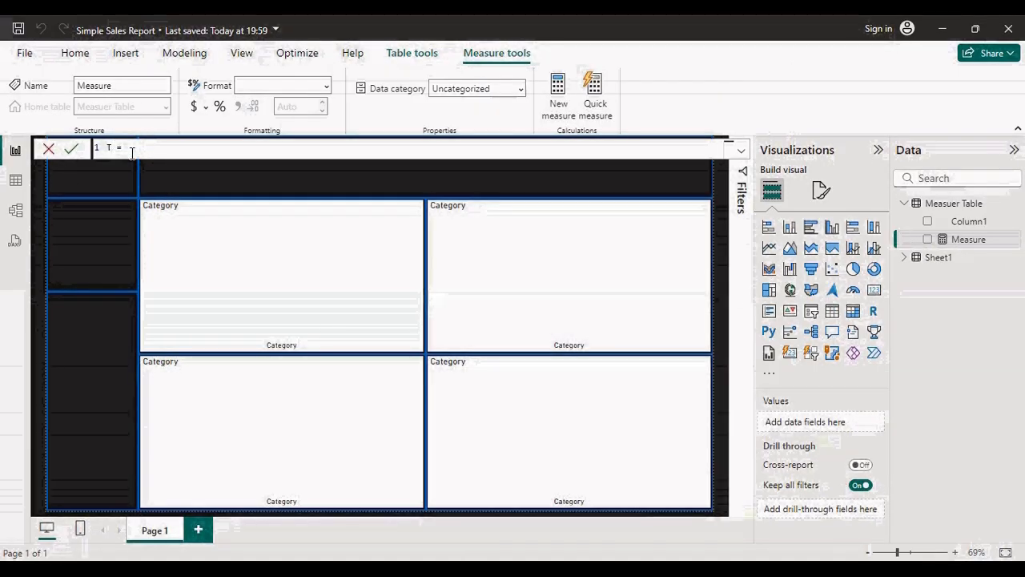
text(o)
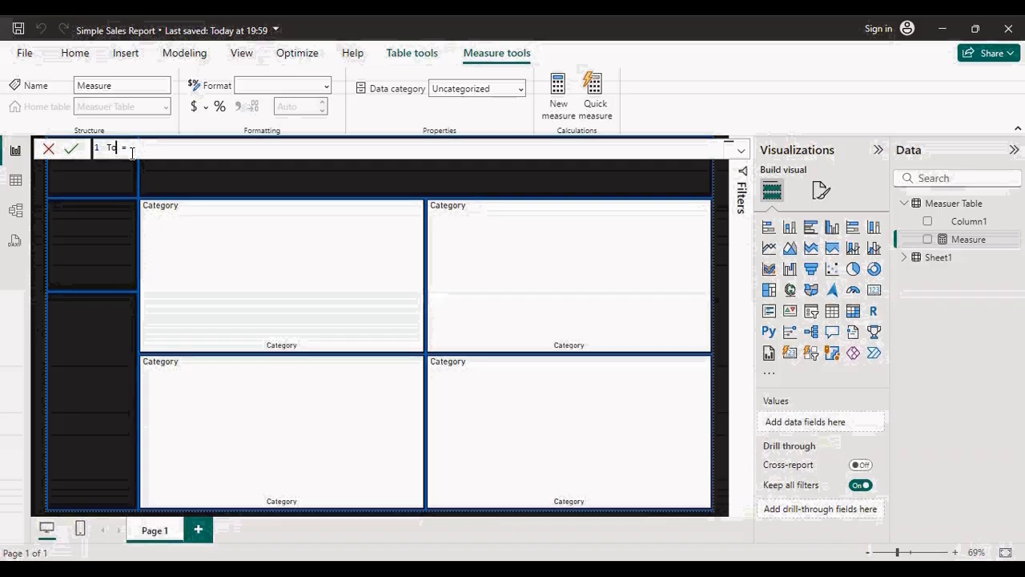
text(tal Sale)
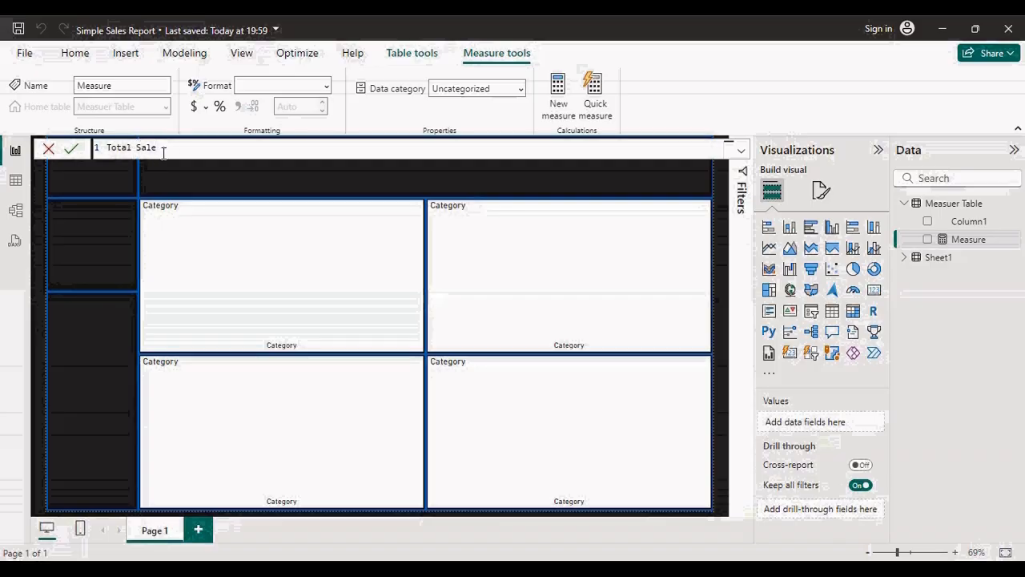
text( = Sum)
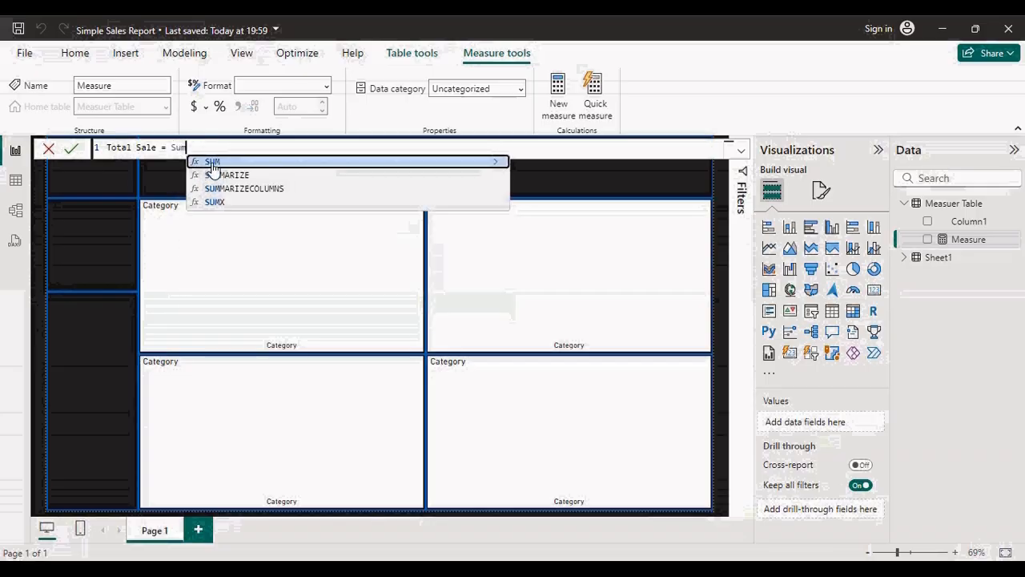
click(213, 162)
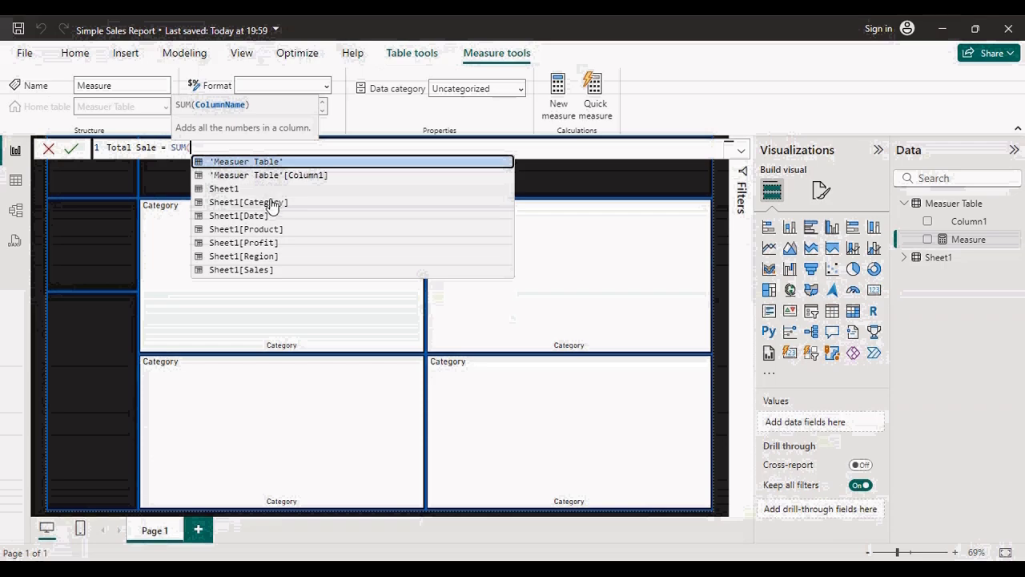
click(264, 271)
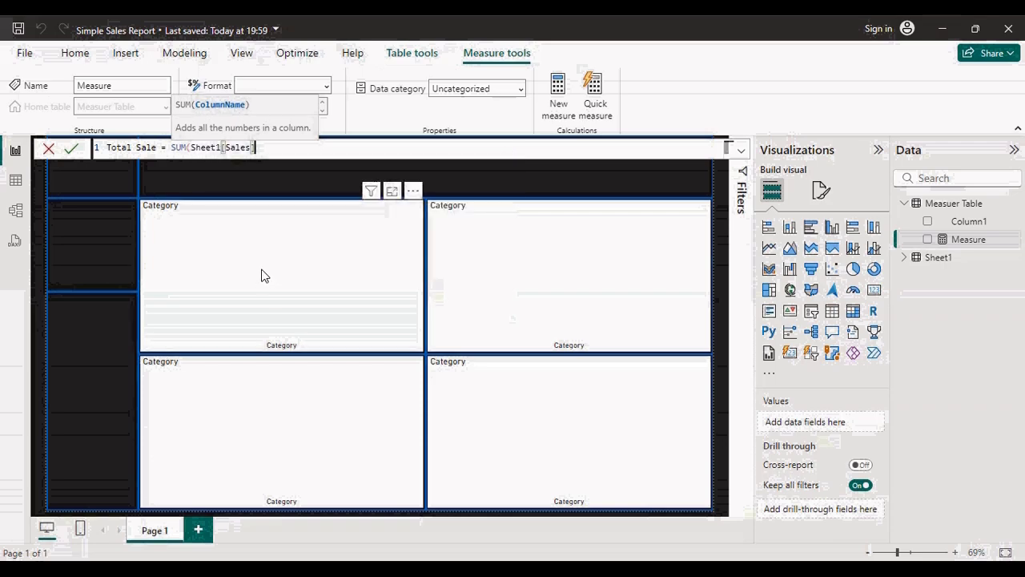
text())
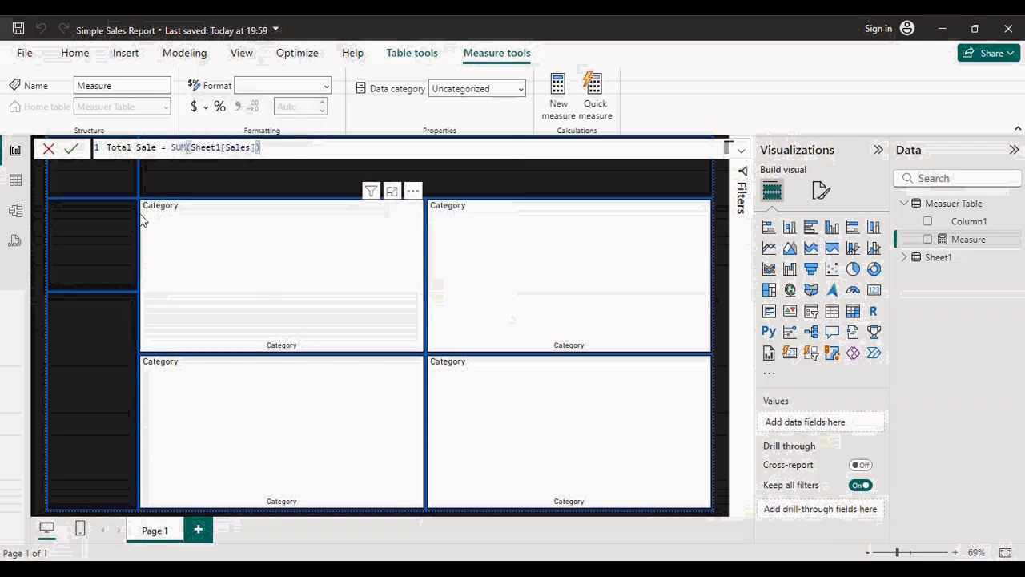
click(70, 154)
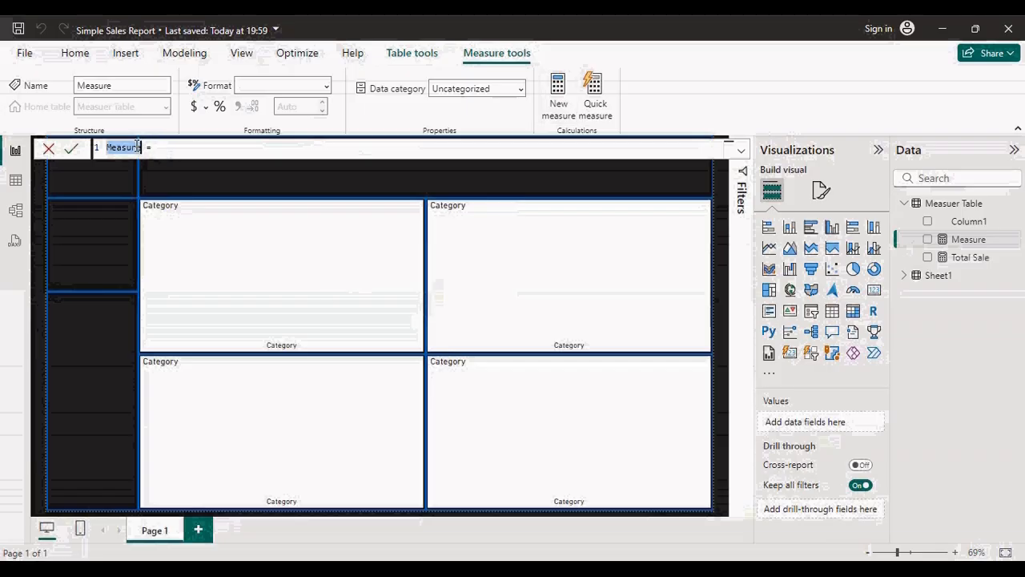
Add the measure Total Profit = Sum(Sheet1[Profit]) to Measuer Table
text(Tota)
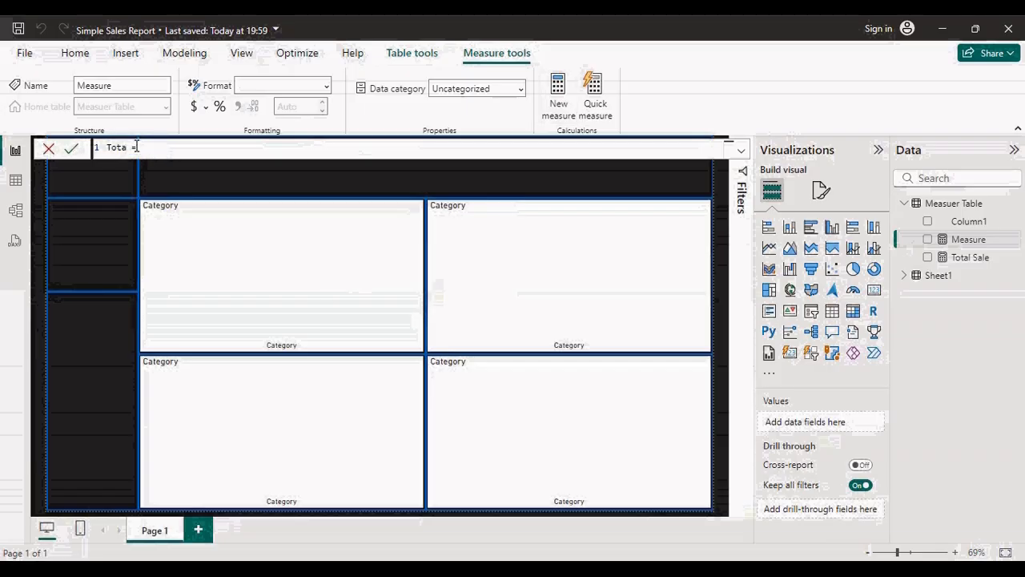
text(l Pr)
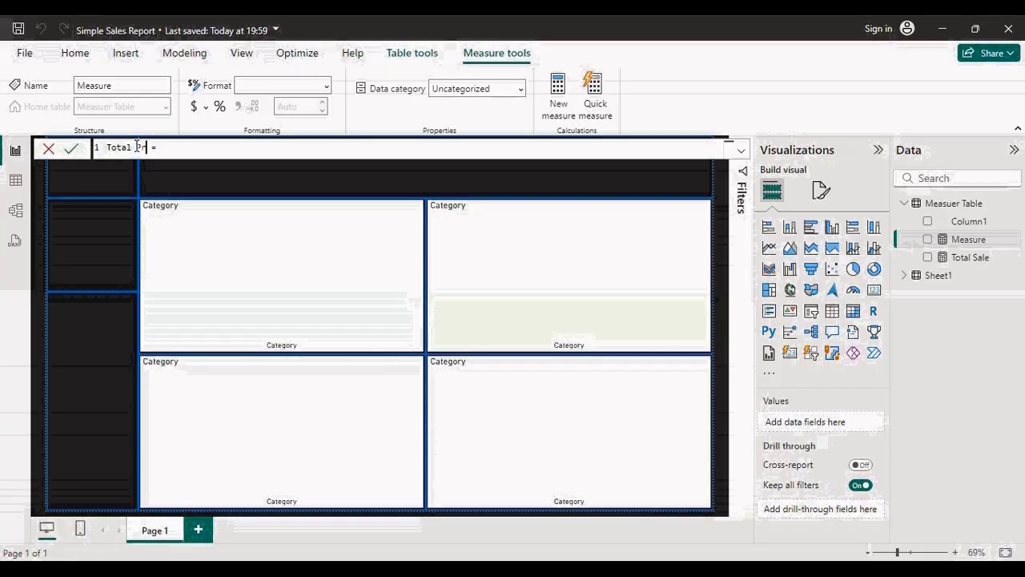
text(ofit =)
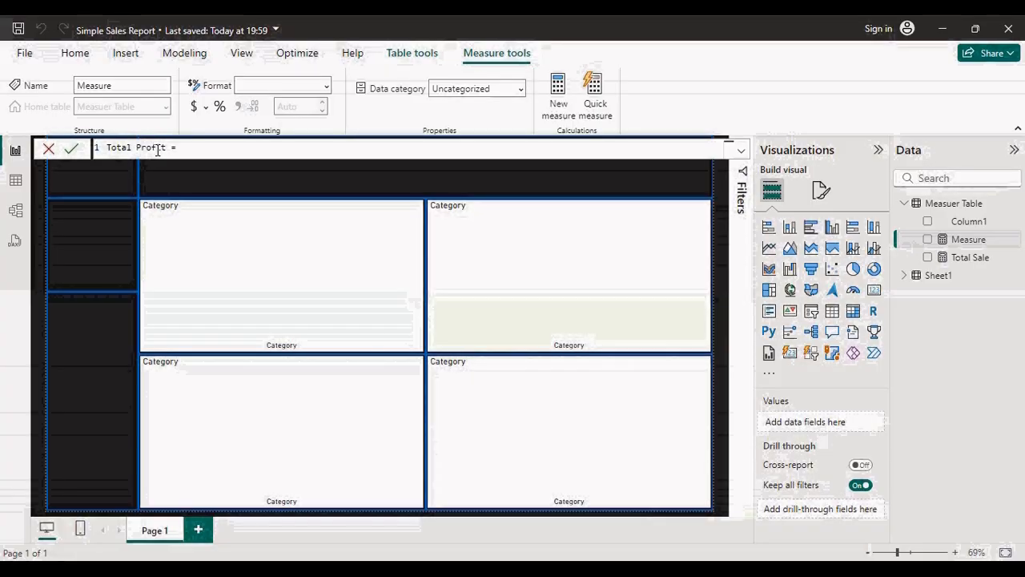
text(S)
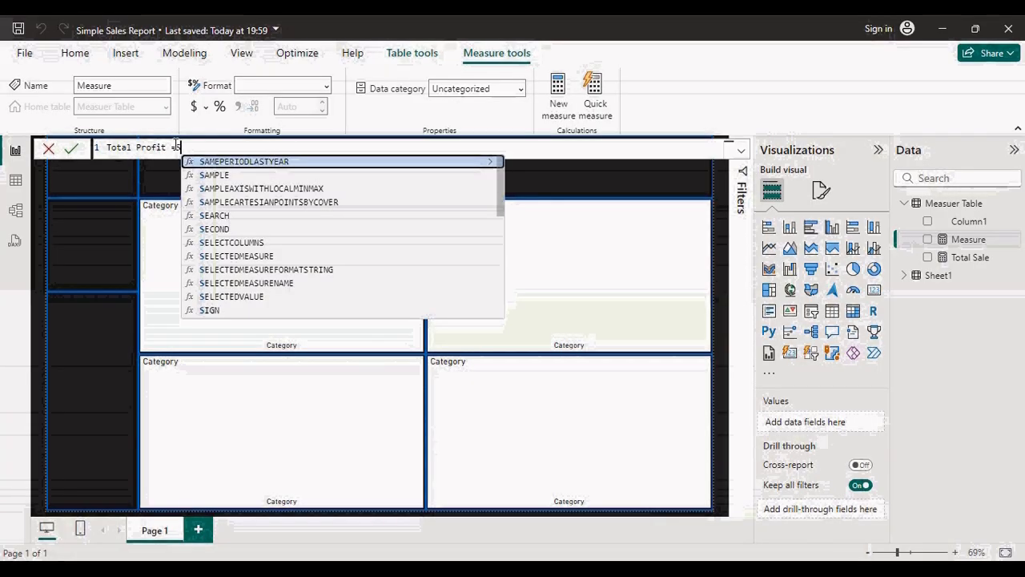
text(um()
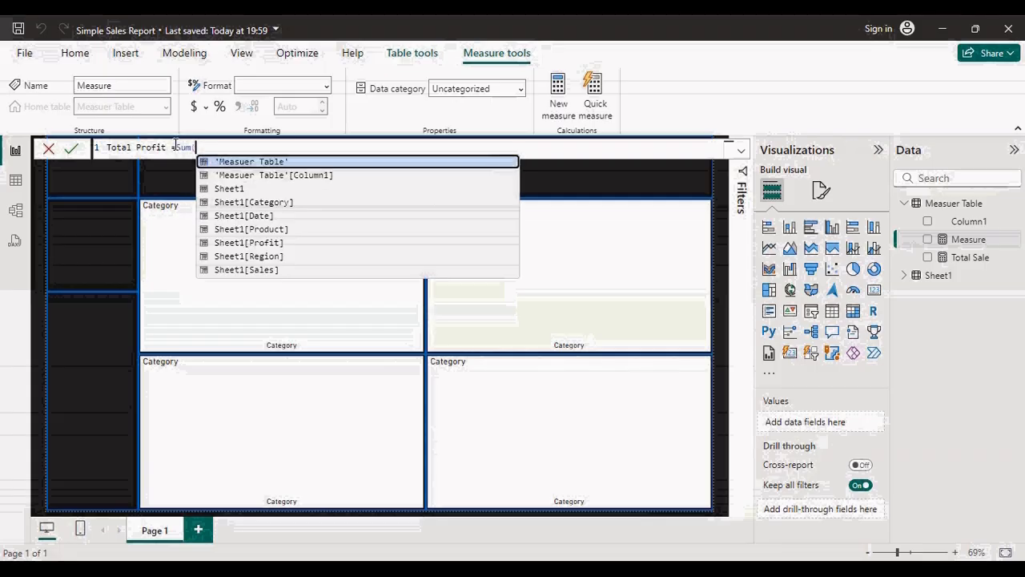
click(260, 244)
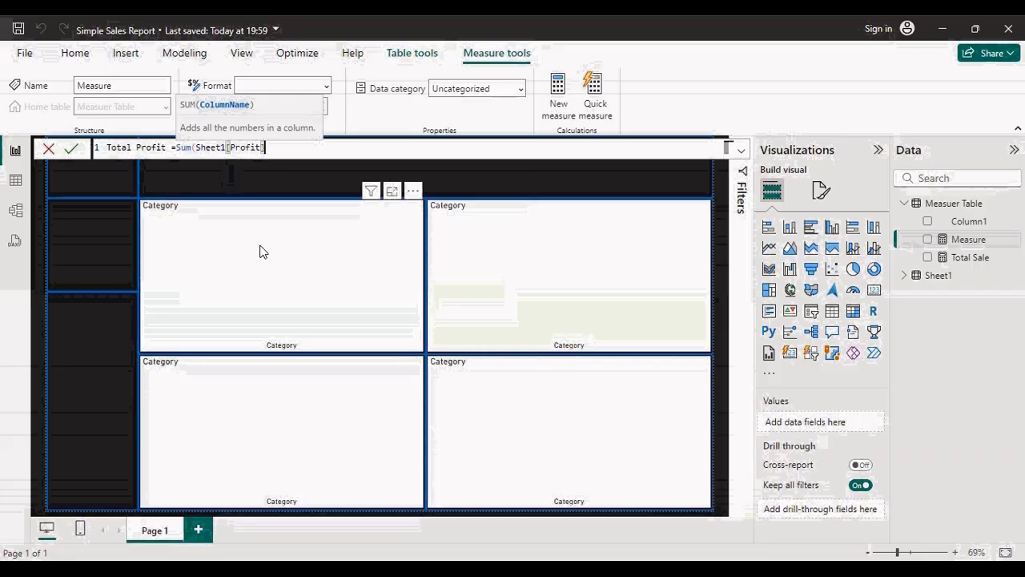
text())
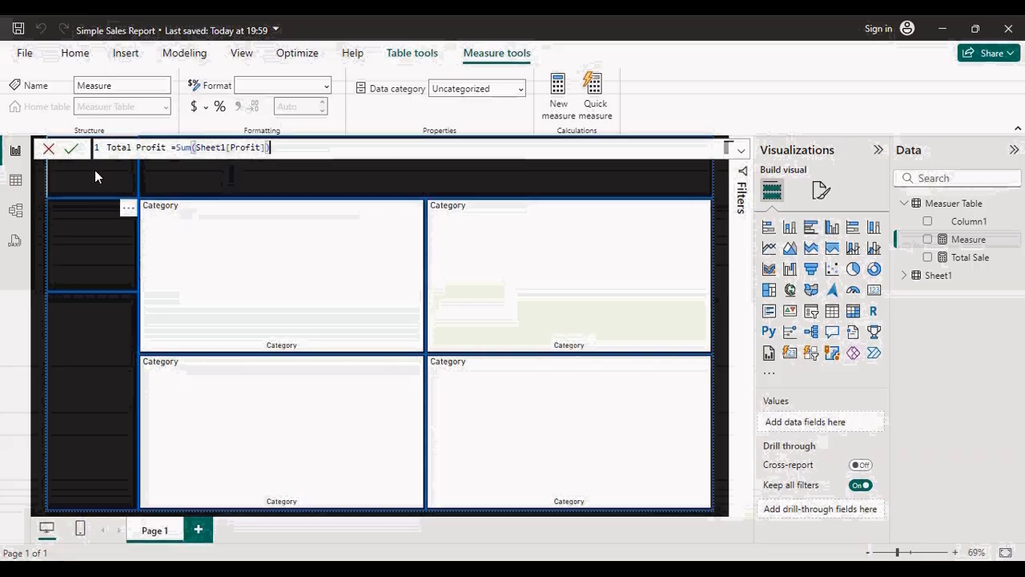
click(73, 149)
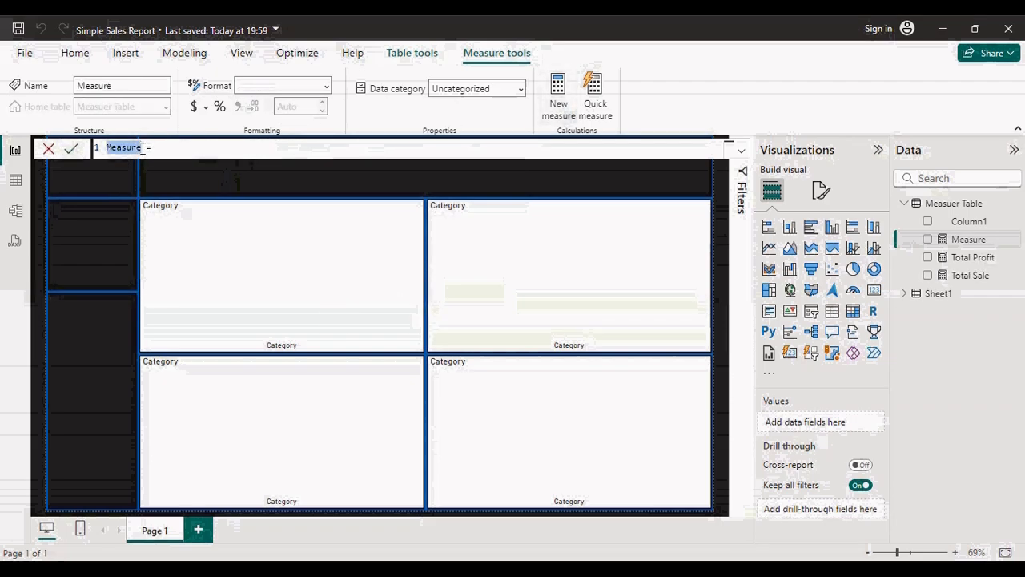
Add the measure Total Product = DISTINCTCOUNT(Sheet1[Product]) to Measuer Table
text(Total)
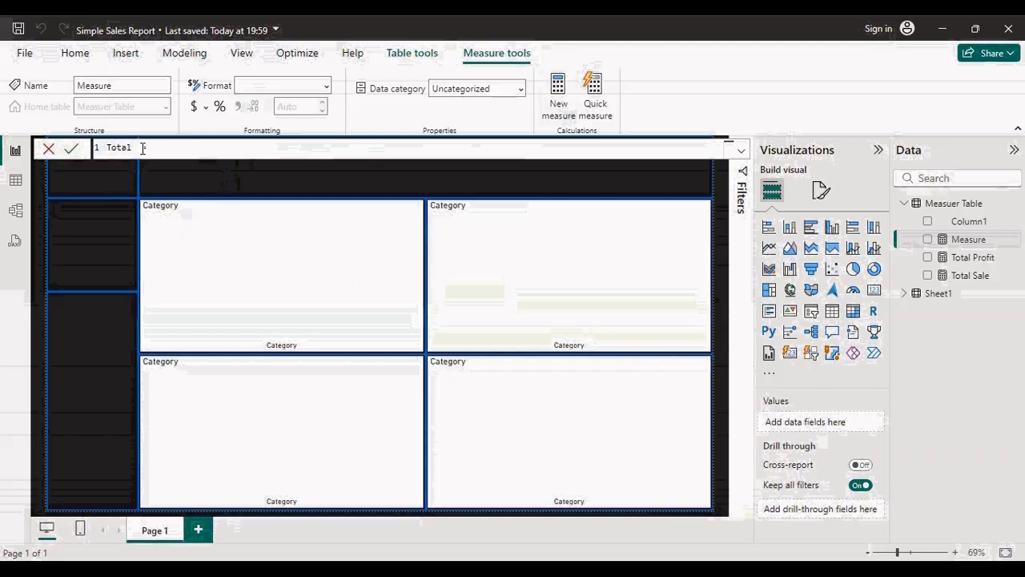
text( Product = )
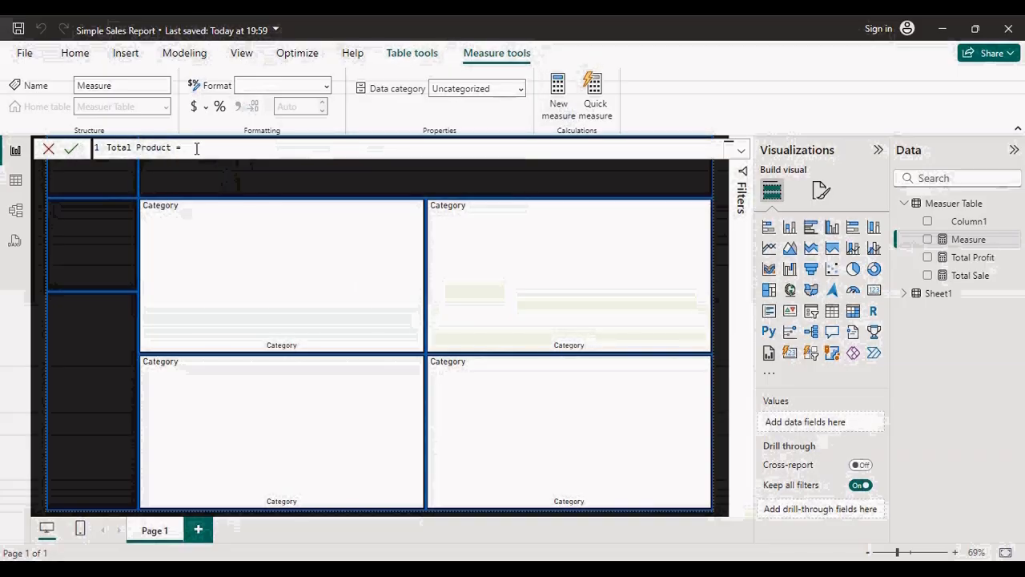
text(DISTINCT)
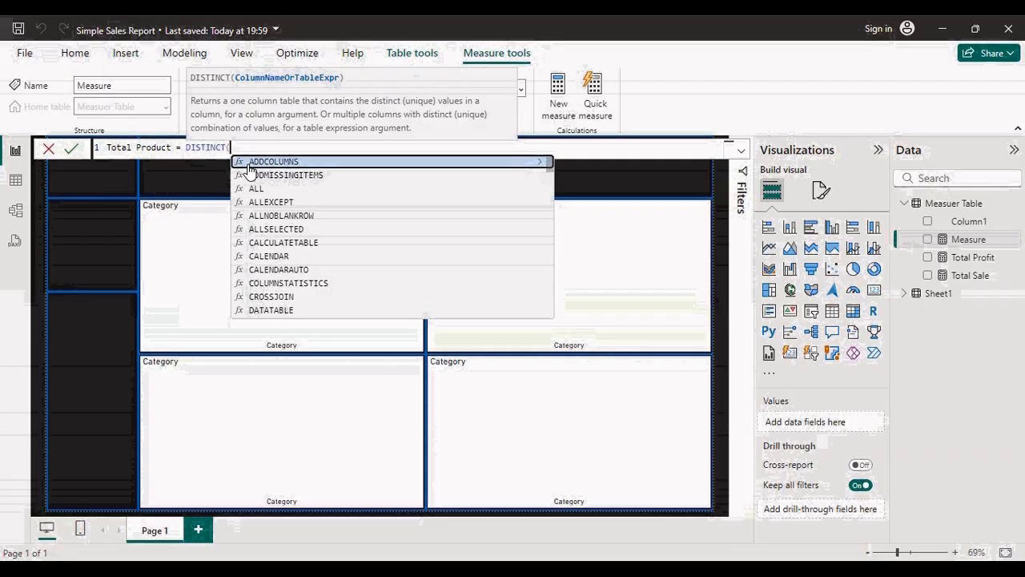
text(cou)
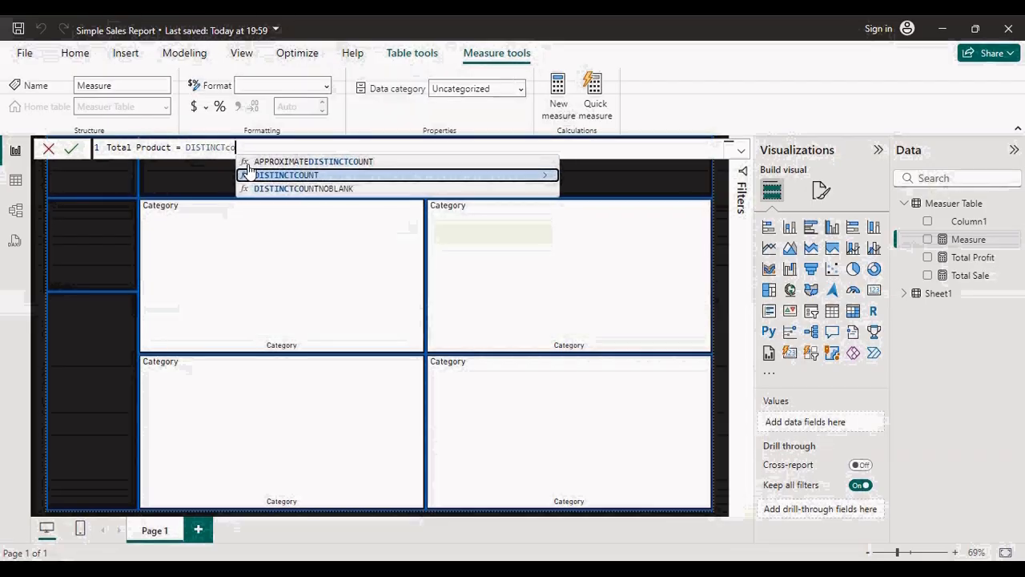
click(284, 176)
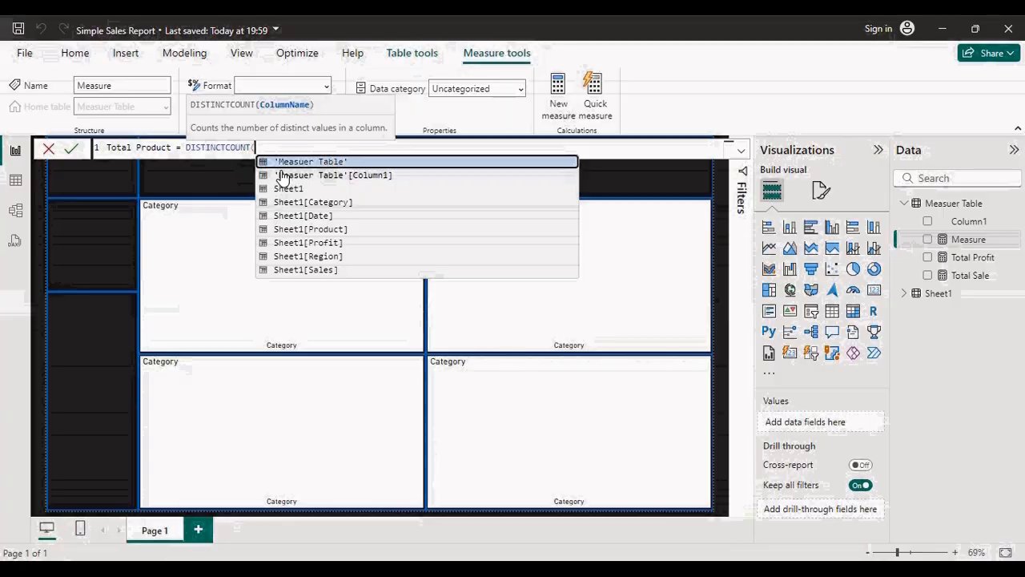
click(311, 229)
text())
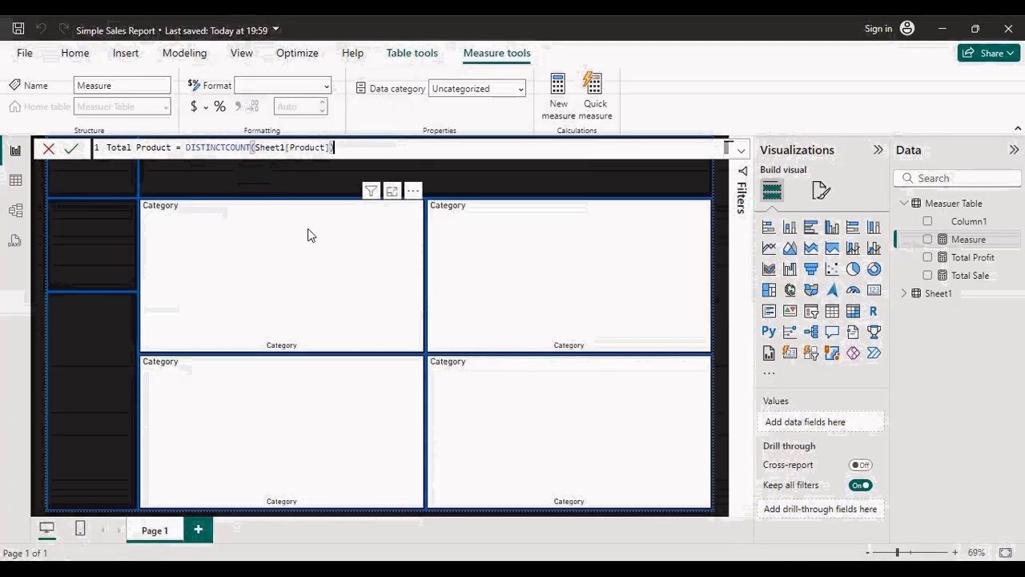
click(76, 149)
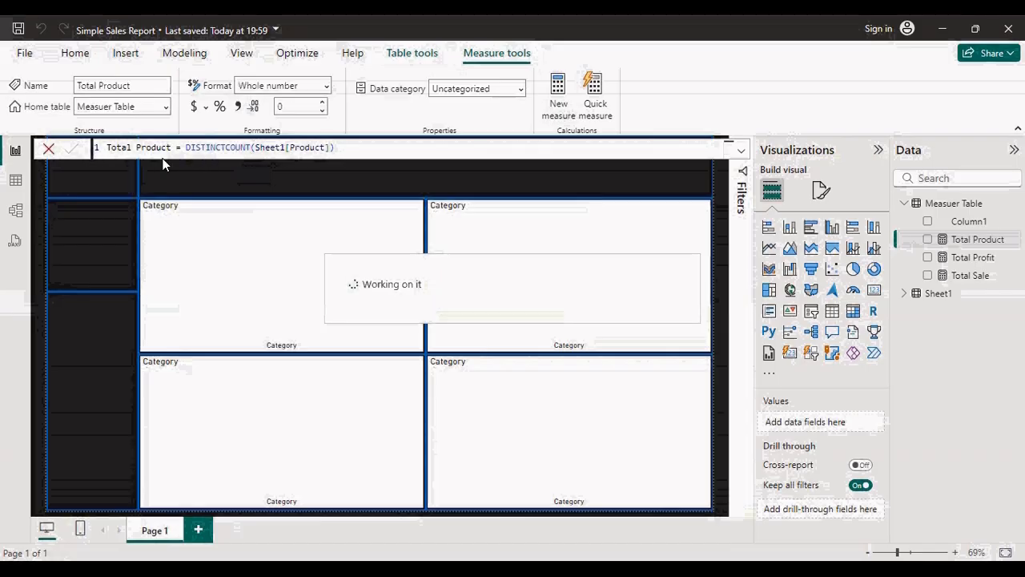
Add the measure Total Category = DISTINCTCOUNT(Sheet1[Category]) to Measuer Table
click(558, 104)
text(To)
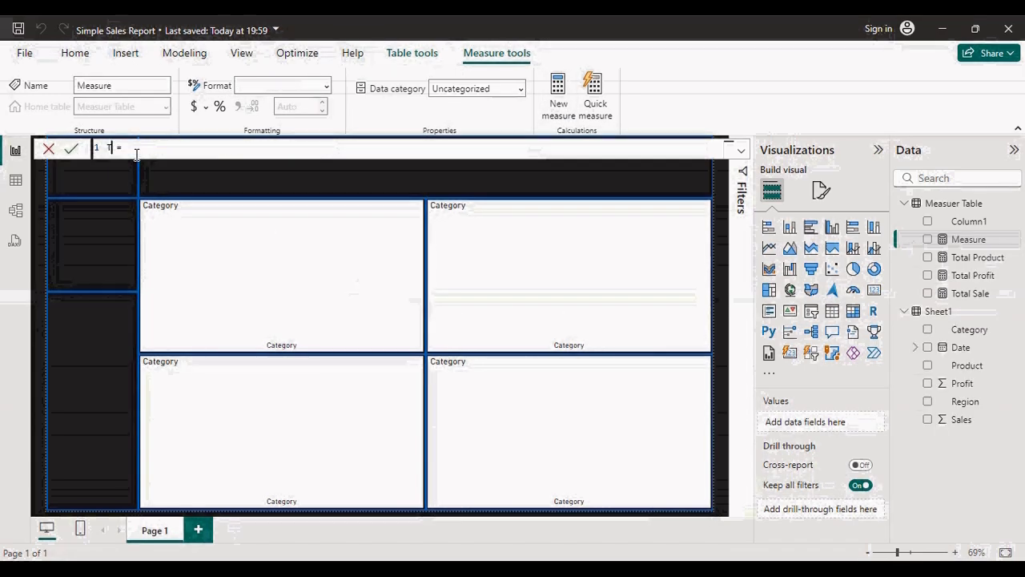
text(tal Categor)
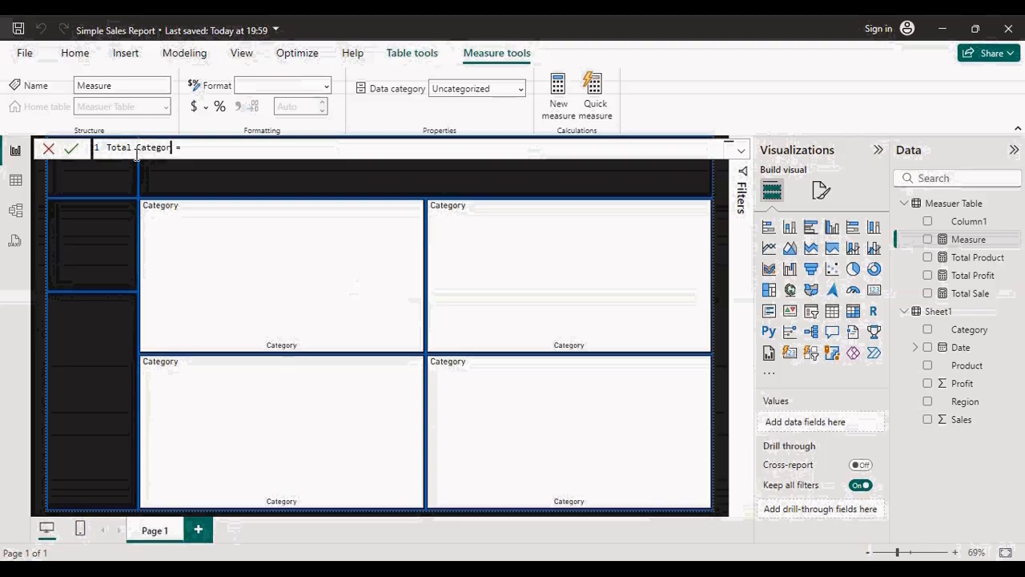
text(y = di)
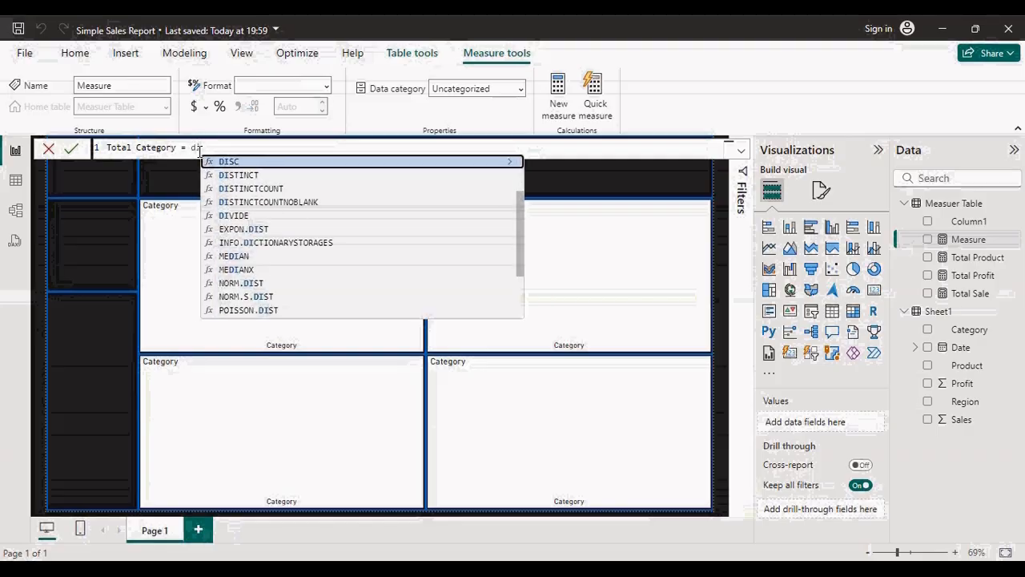
click(265, 188)
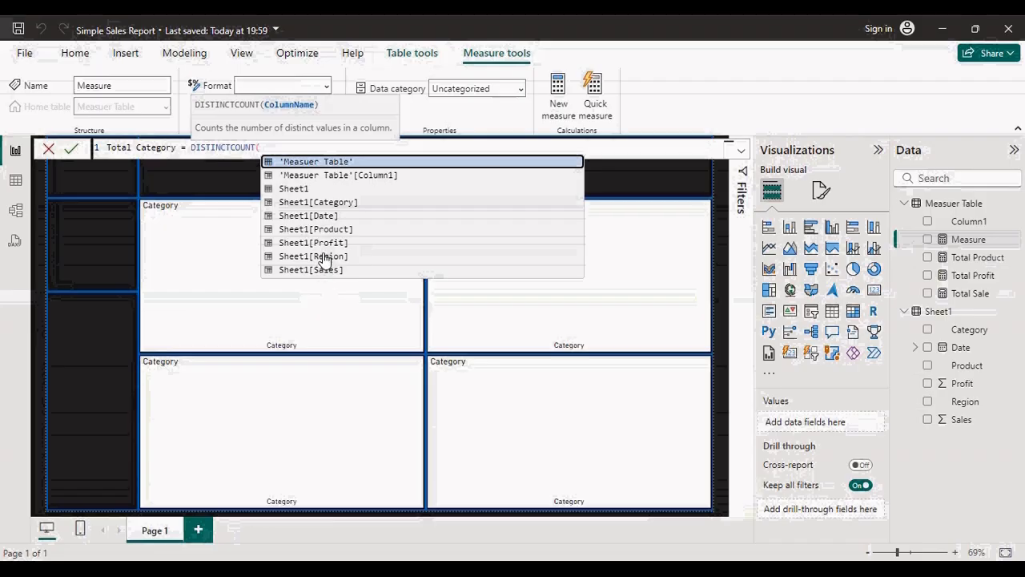
click(328, 202)
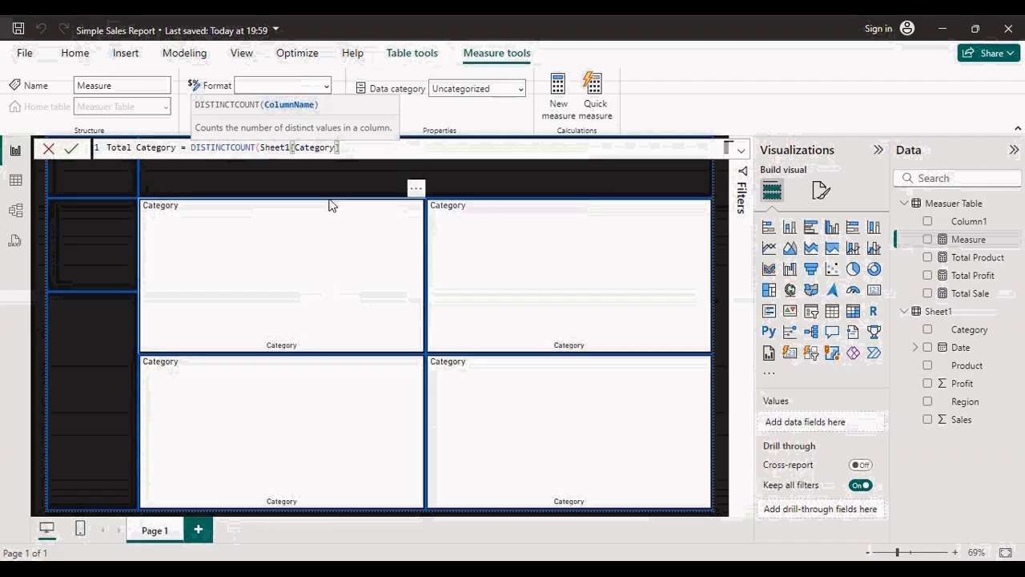
text())
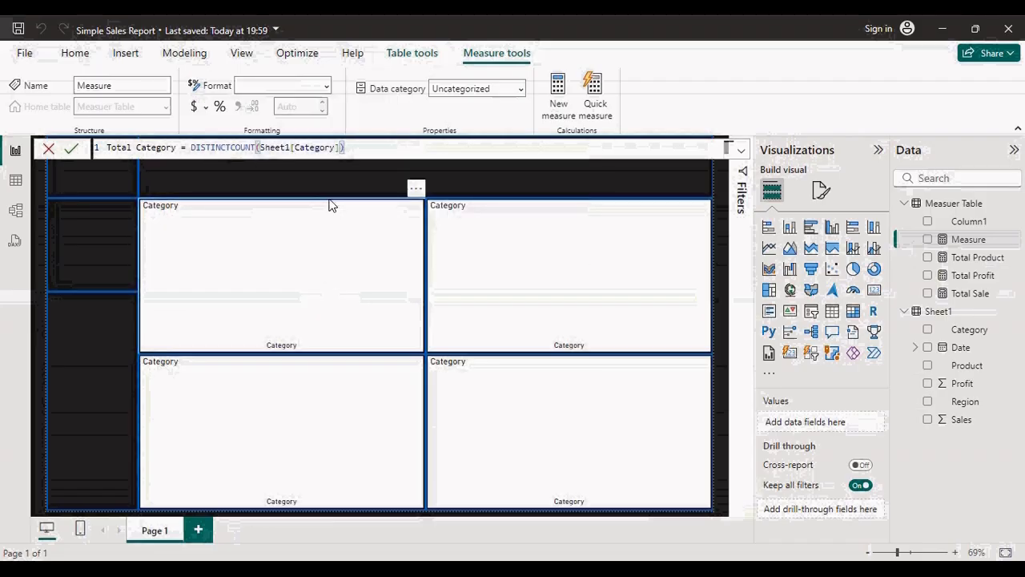
click(71, 148)
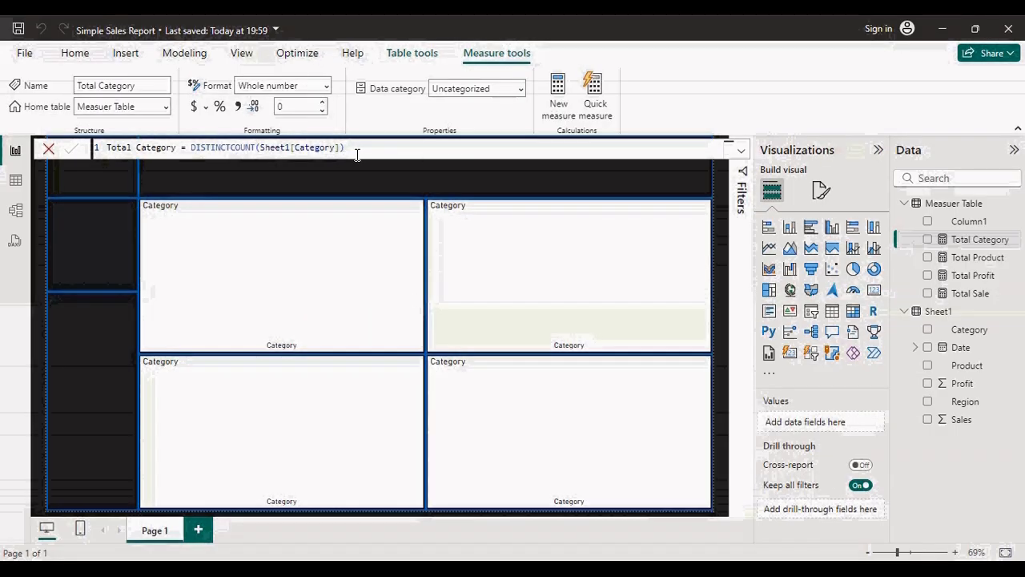
Start a new measure named Total Transcation in Measuer Table
click(559, 100)
text(Tota)
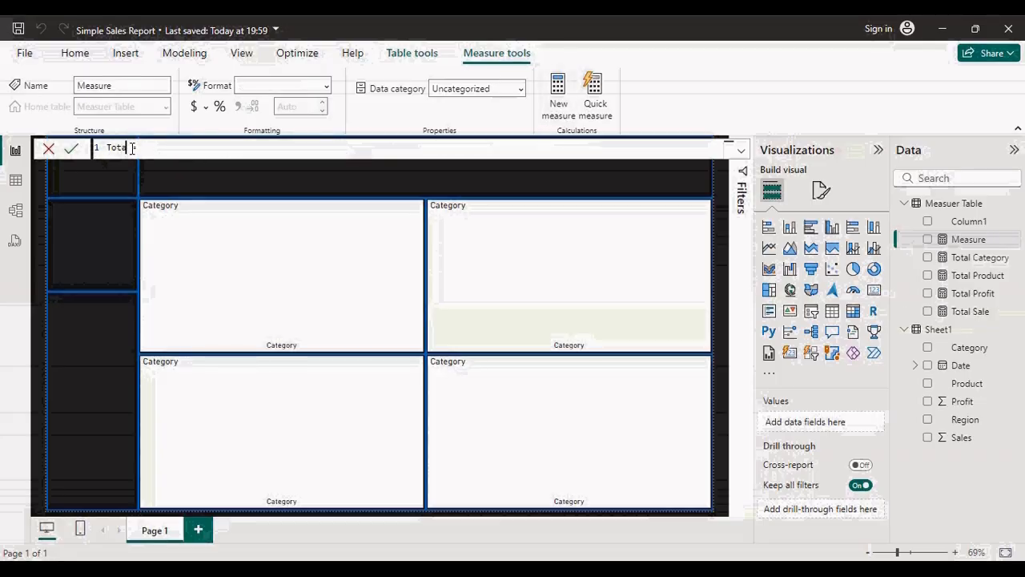
text(l Tran)
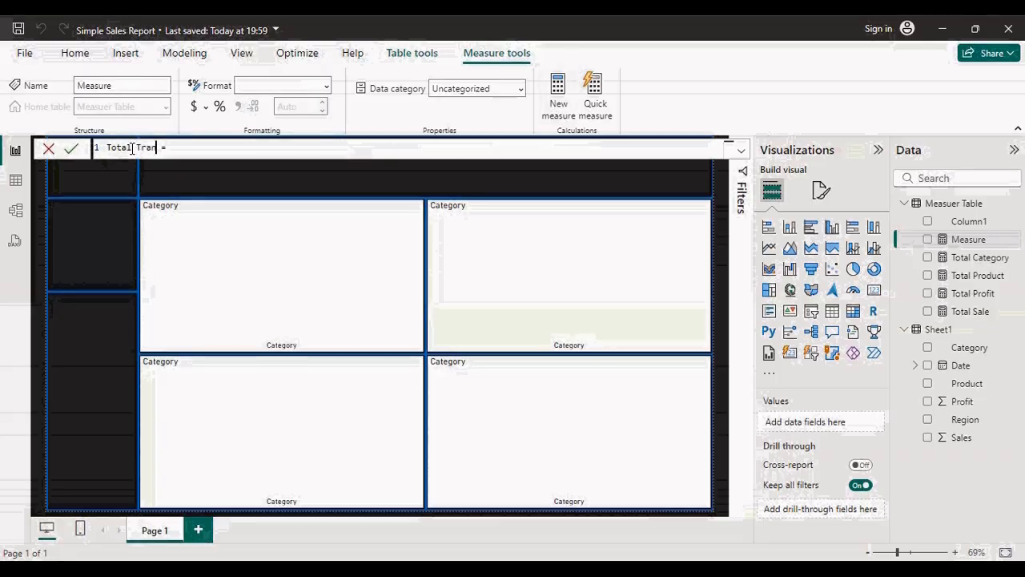
text(scation)
click(213, 149)
text(row)
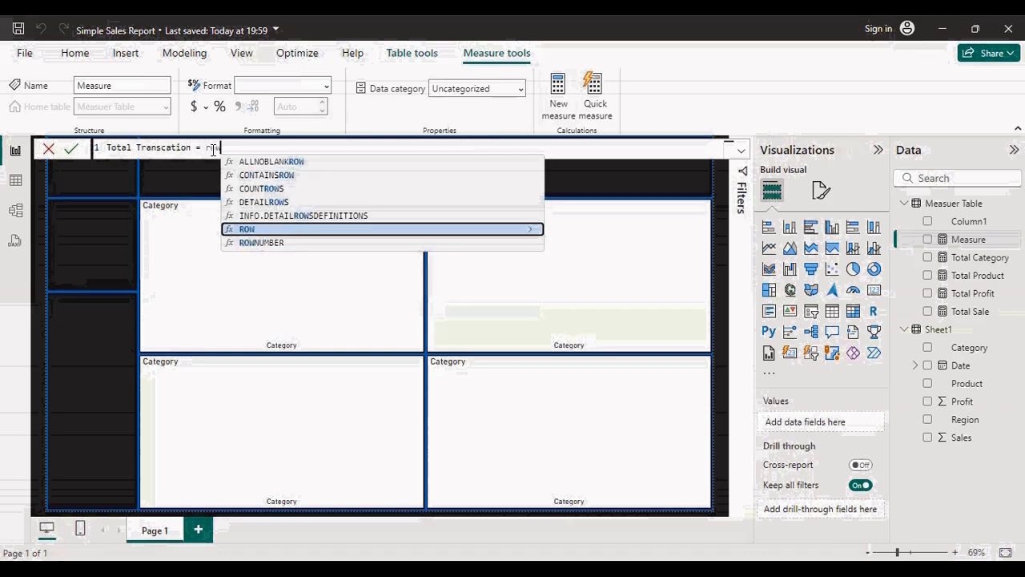
click(271, 176)
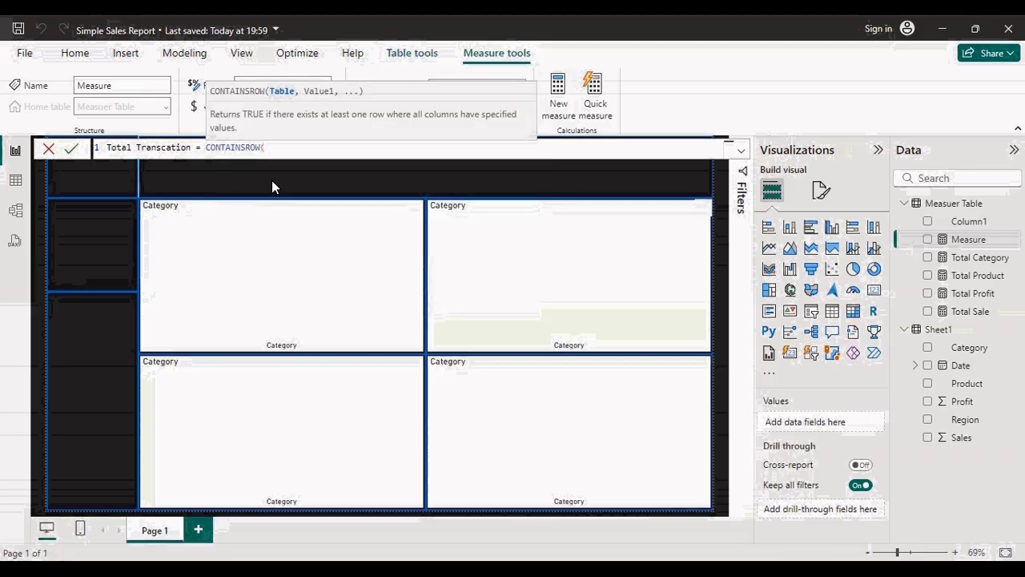
text(s)
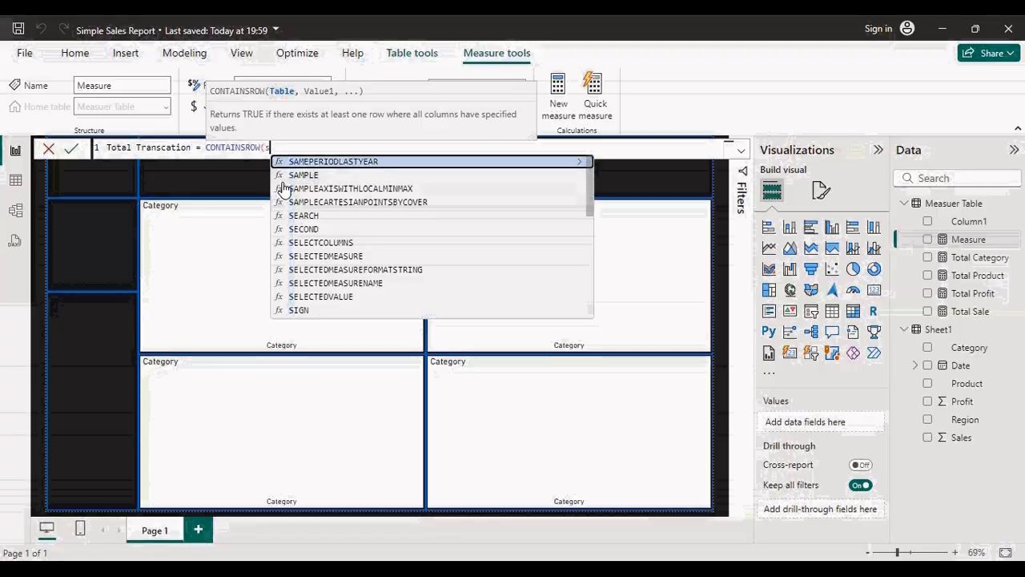
key(BackSpace)
key(BackSpace)
key(BackSpace)
key(BackSpace)
key(BackSpace)
key(BackSpace)
key(BackSpace)
key(BackSpace)
key(BackSpace)
key(BackSpace)
key(BackSpace)
key(BackSpace)
key(BackSpace)
Define the Total Transcation measure as COUNTROWS(Sheet1) and save the report
text(co)
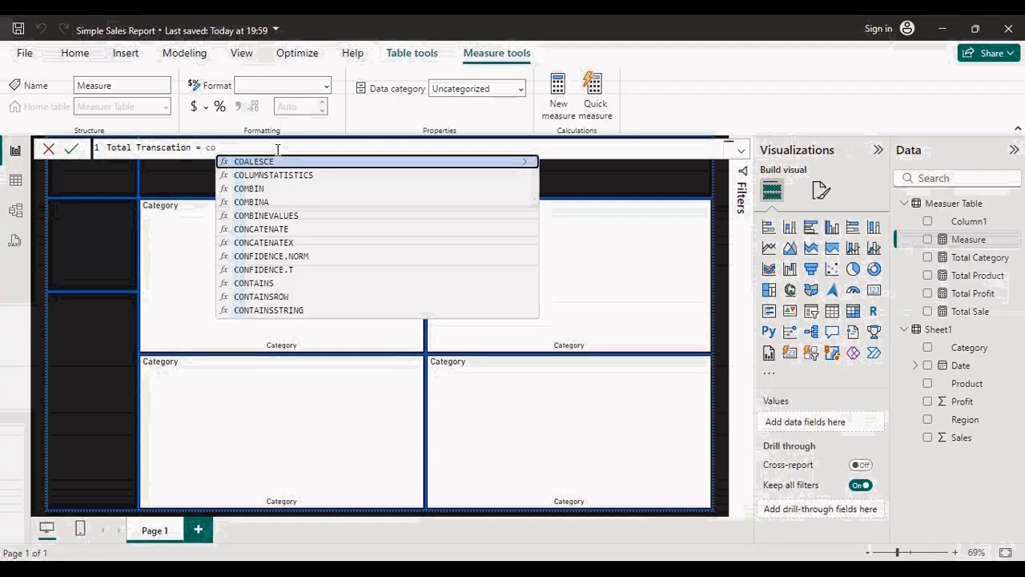
text(unt)
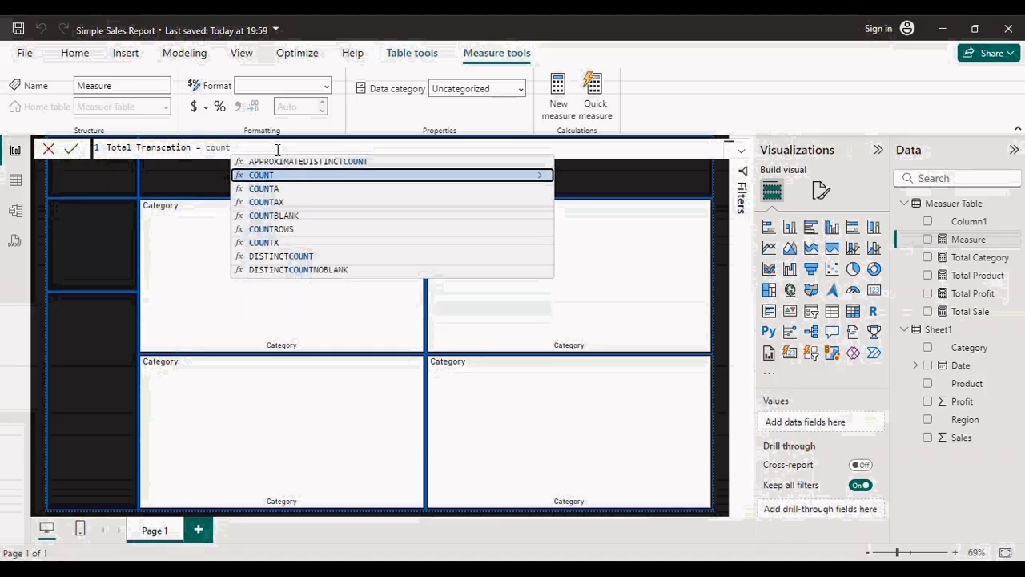
click(285, 230)
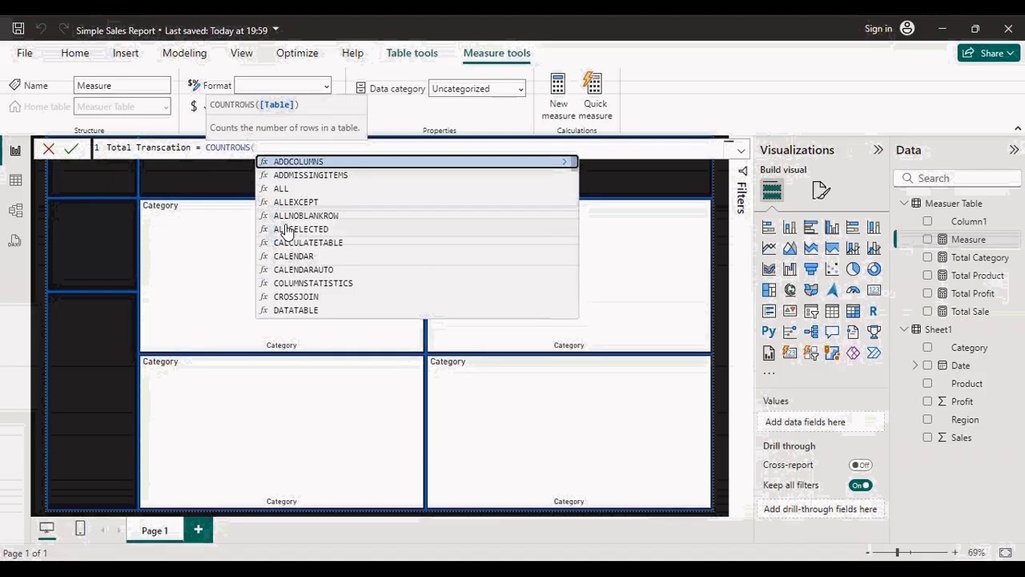
text(s)
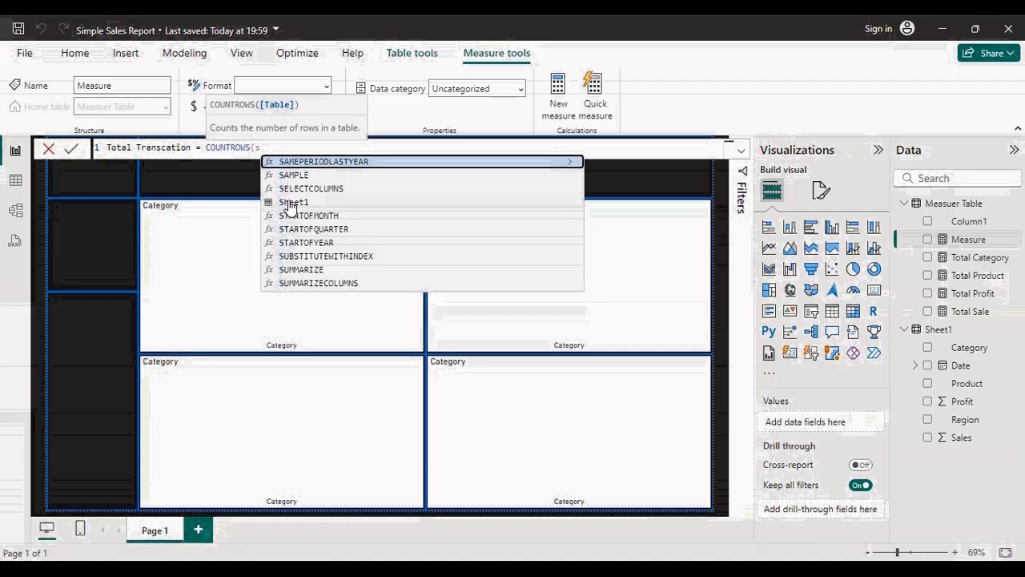
click(290, 207)
text())
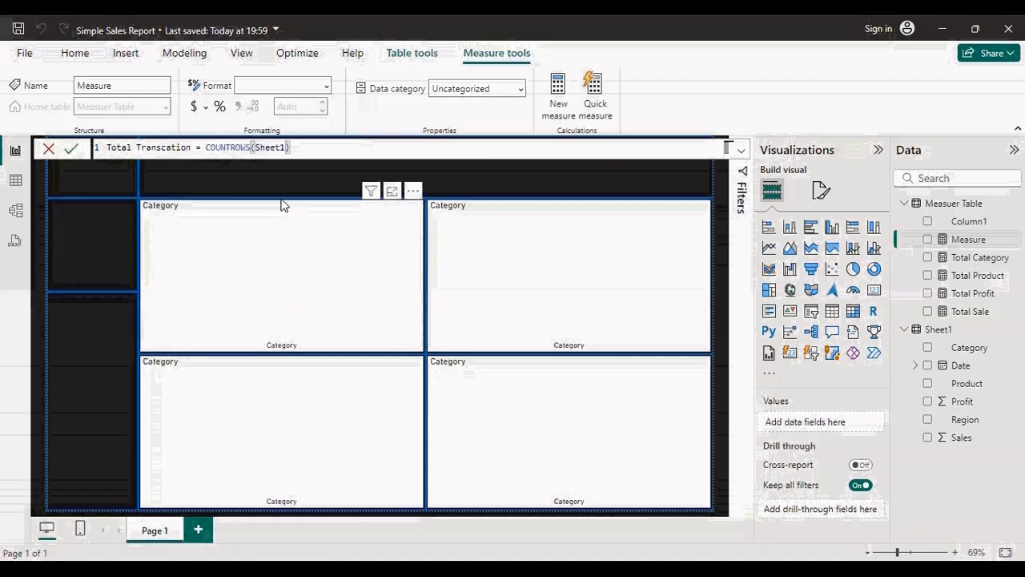
click(72, 147)
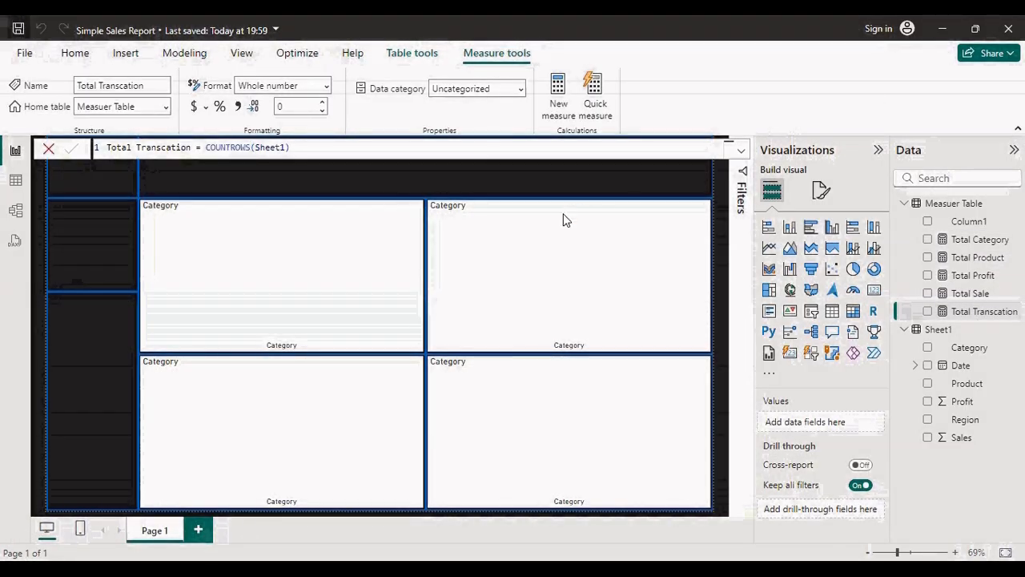
key(ctrl+s)
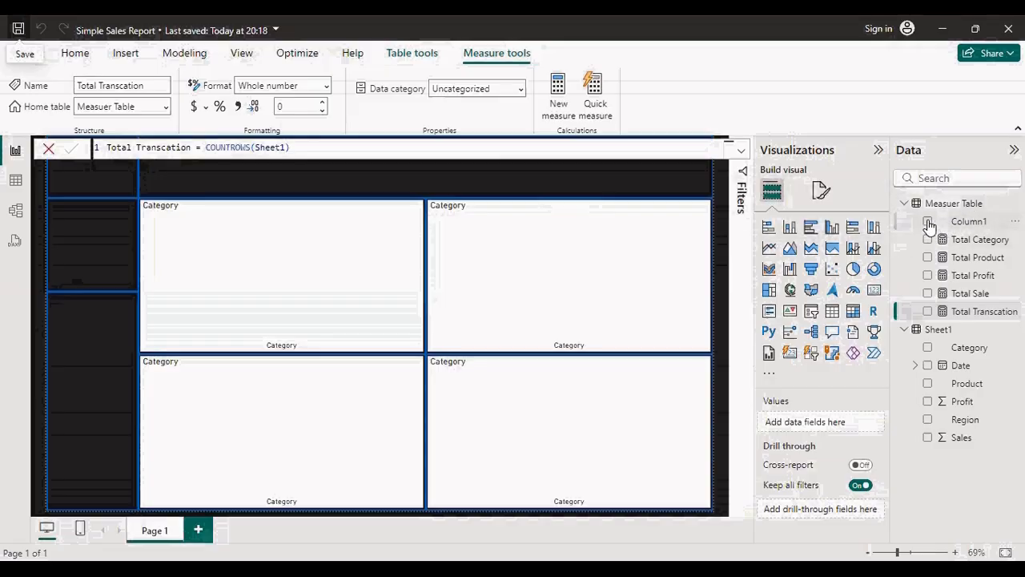
Delete the placeholder Column1 from Measuer Table in the model
click(997, 229)
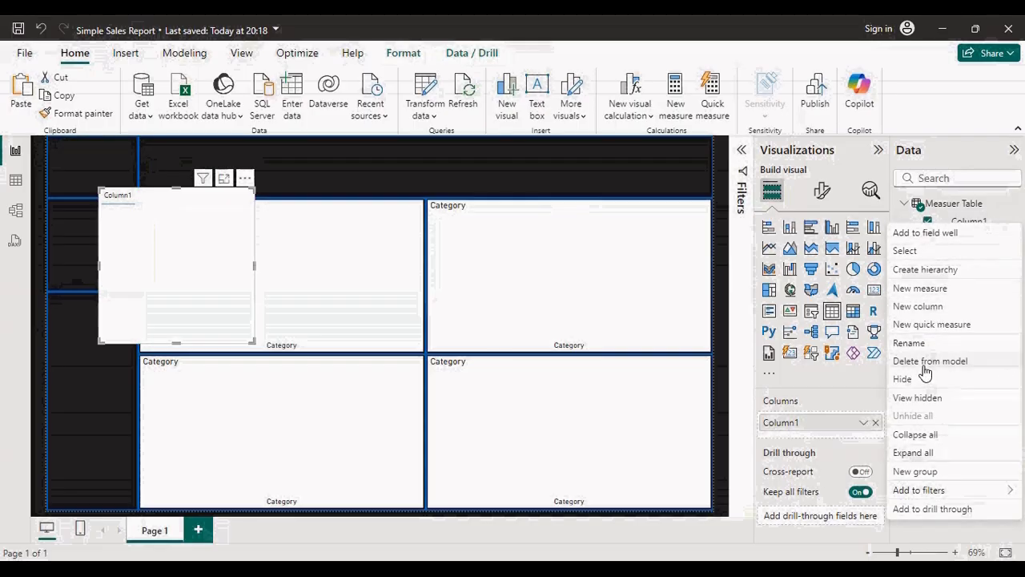
click(925, 366)
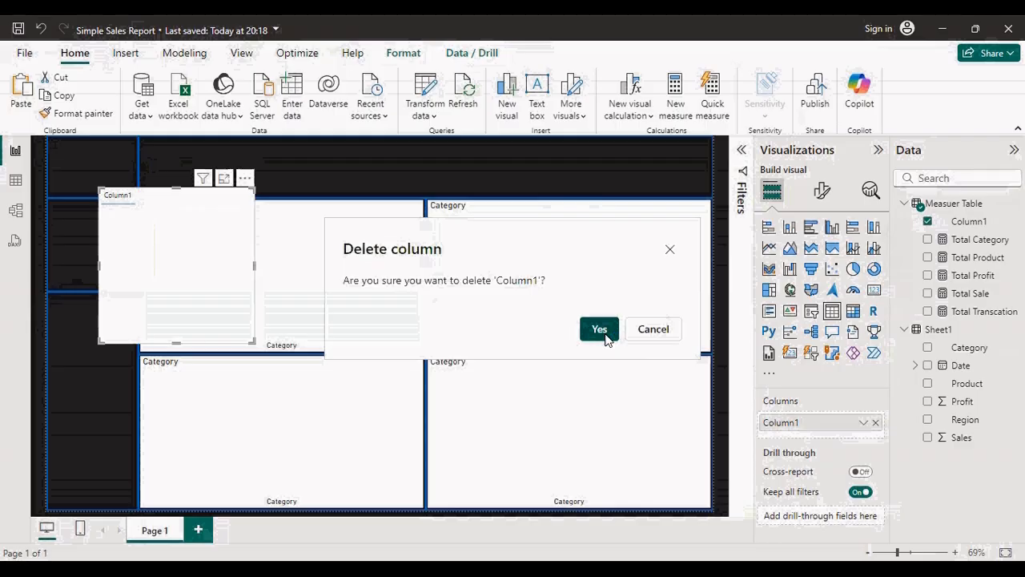
click(599, 329)
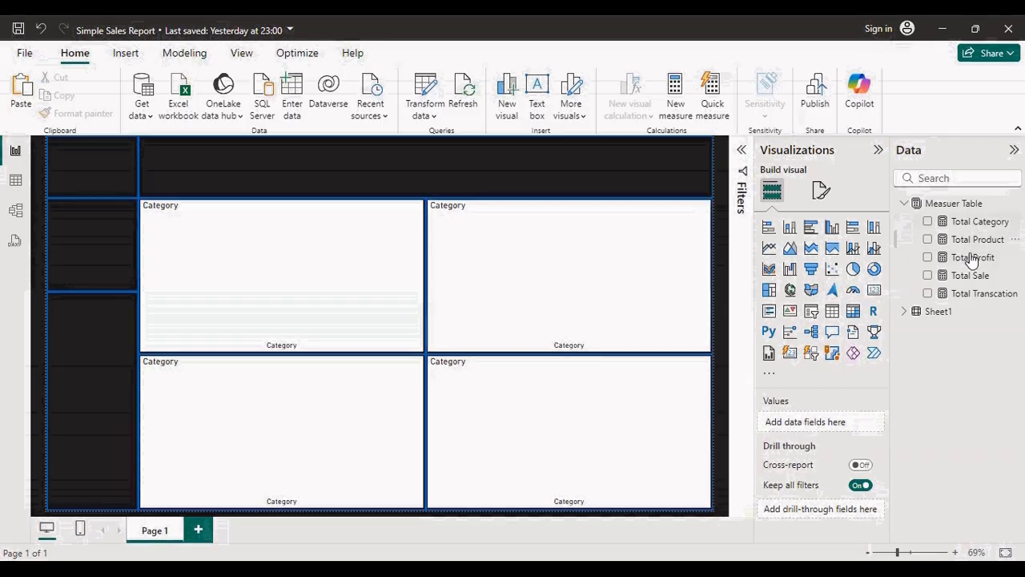
Add a card visual showing Total Sale and set its height to 91 and width to 200
click(873, 291)
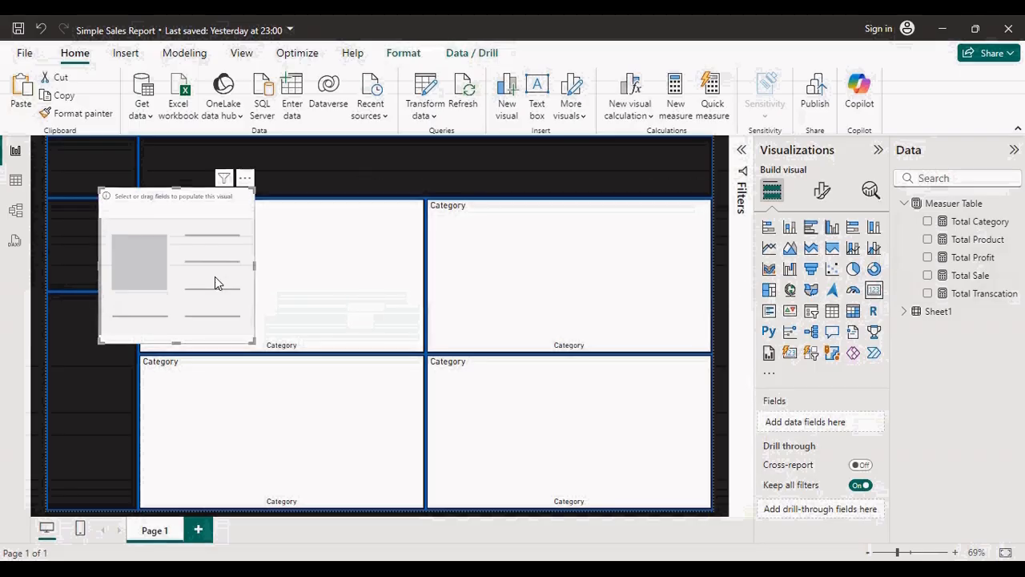
click(927, 275)
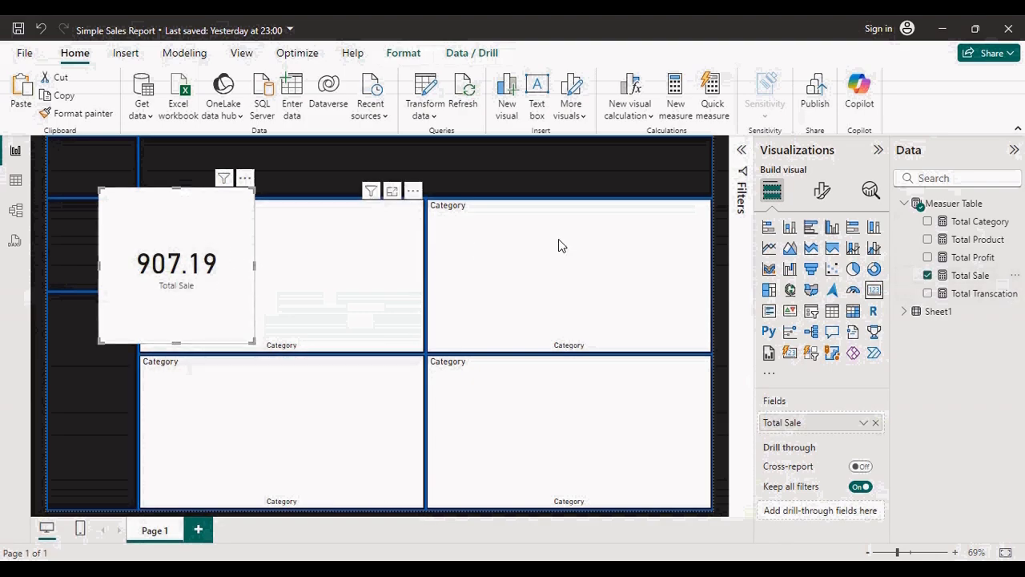
click(819, 193)
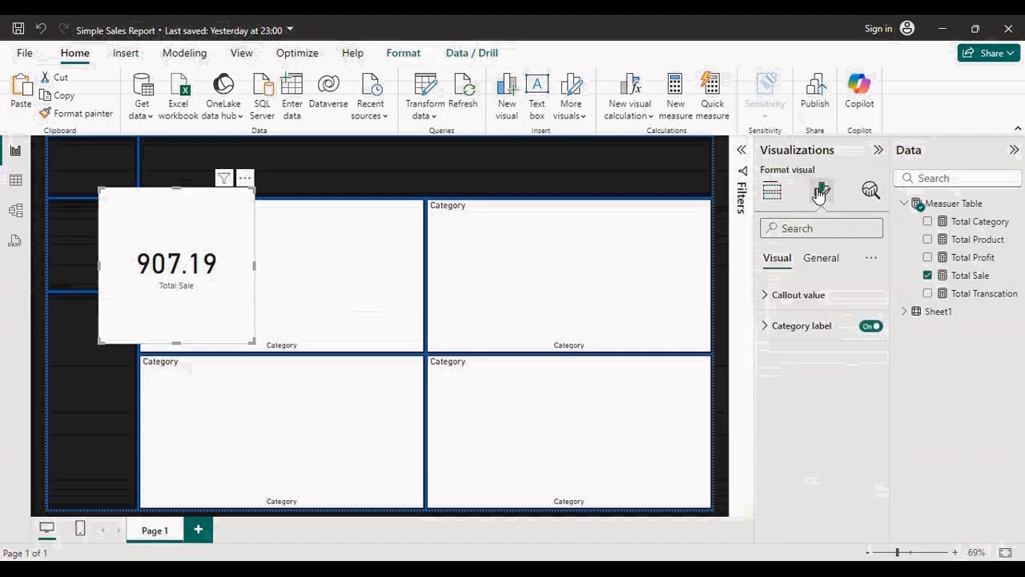
click(831, 266)
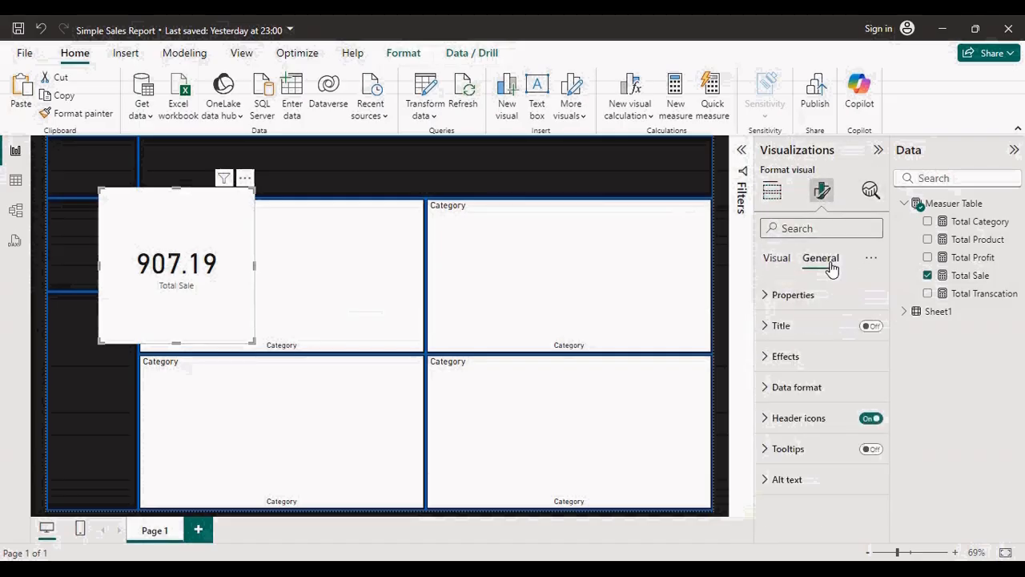
click(776, 304)
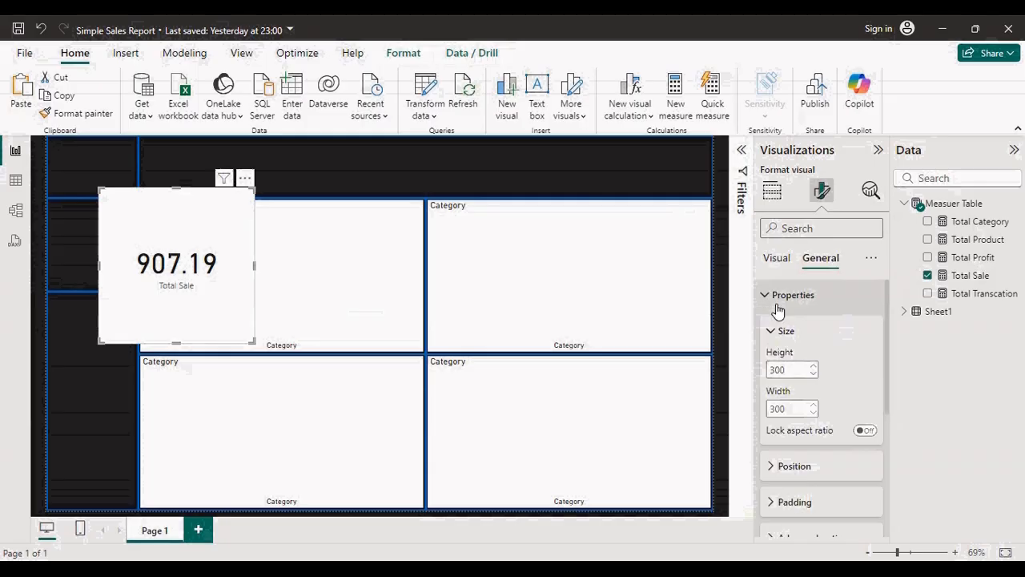
double_click(779, 369)
text(91)
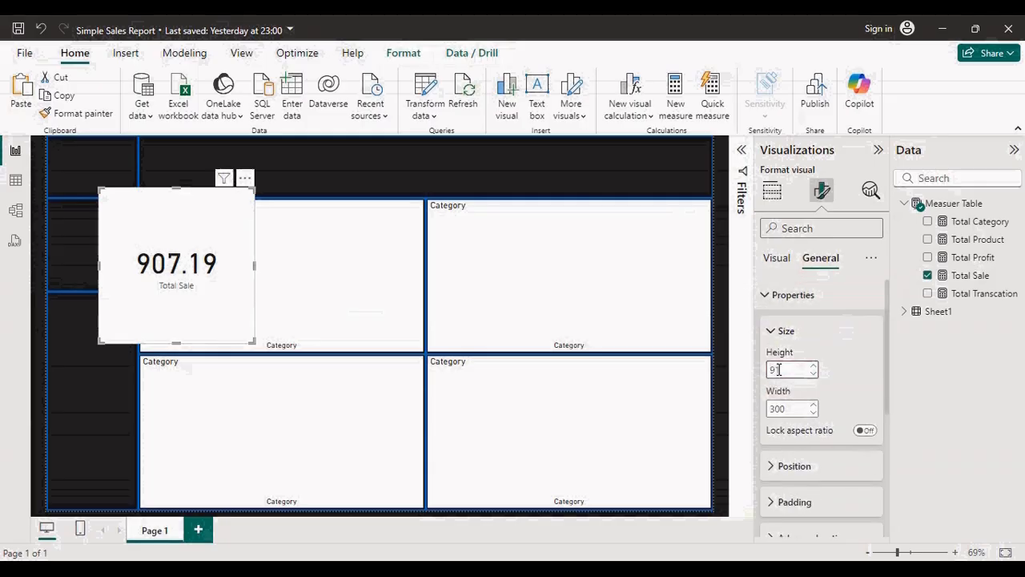
double_click(788, 408)
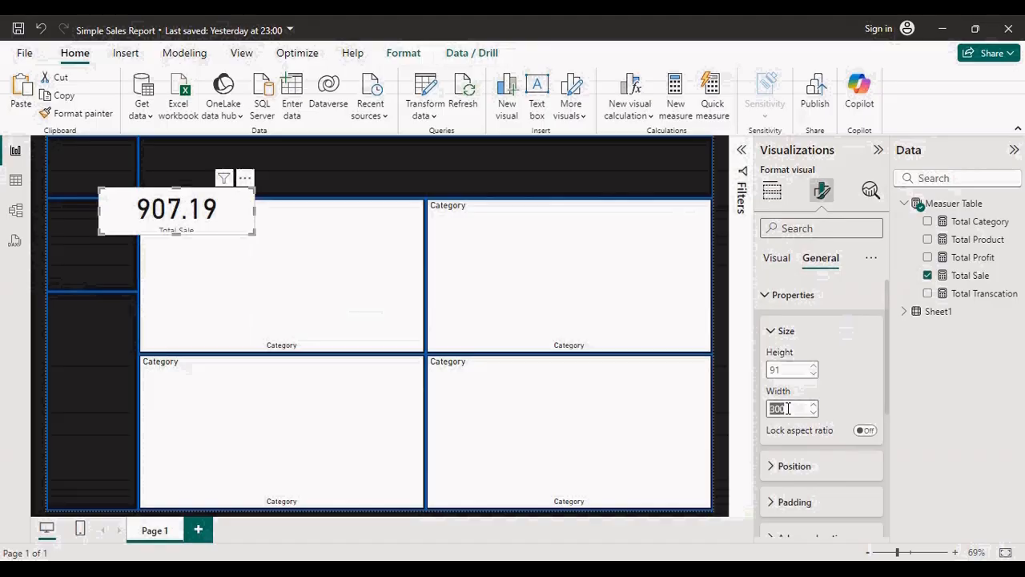
text(200)
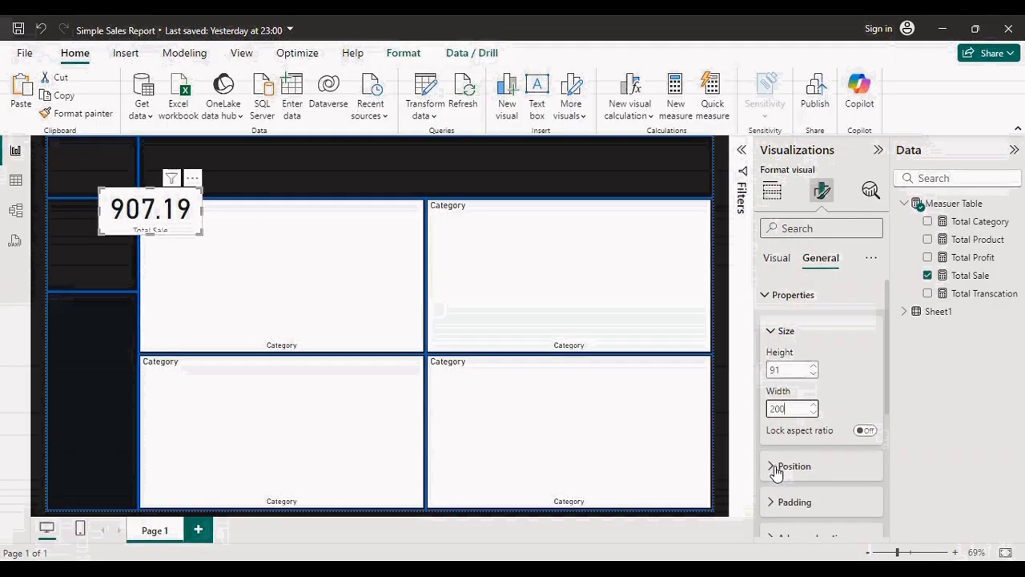
Position the Total Sale card at horizontal 190 and vertical 15 in the header band
click(773, 466)
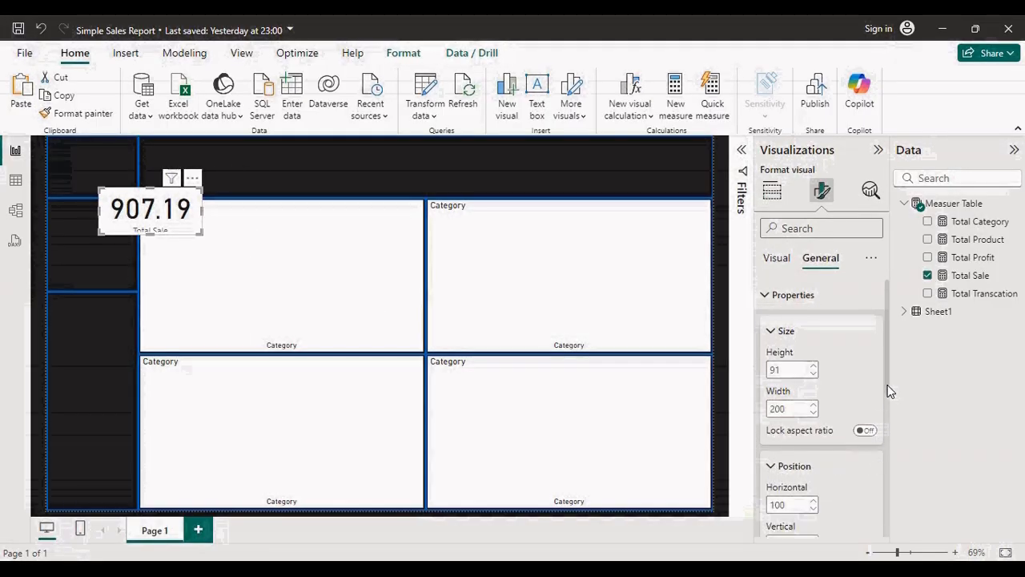
drag(888, 385, 889, 422)
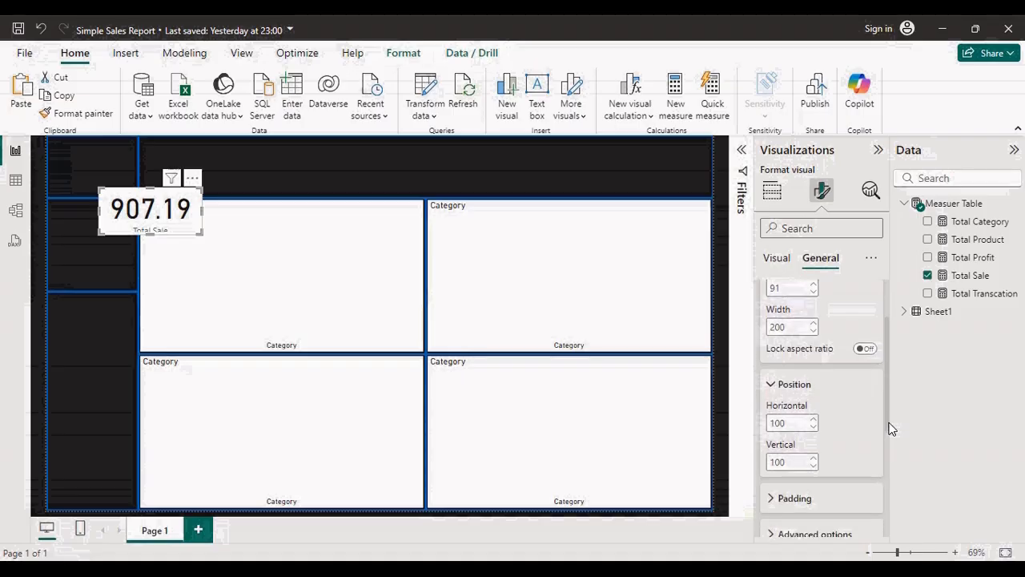
click(800, 422)
text(19)
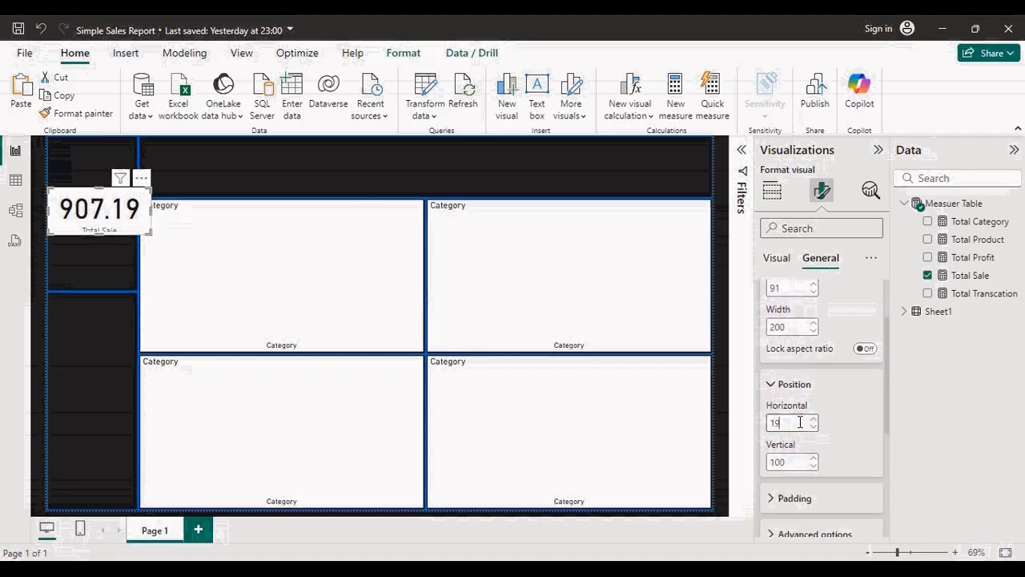
click(785, 463)
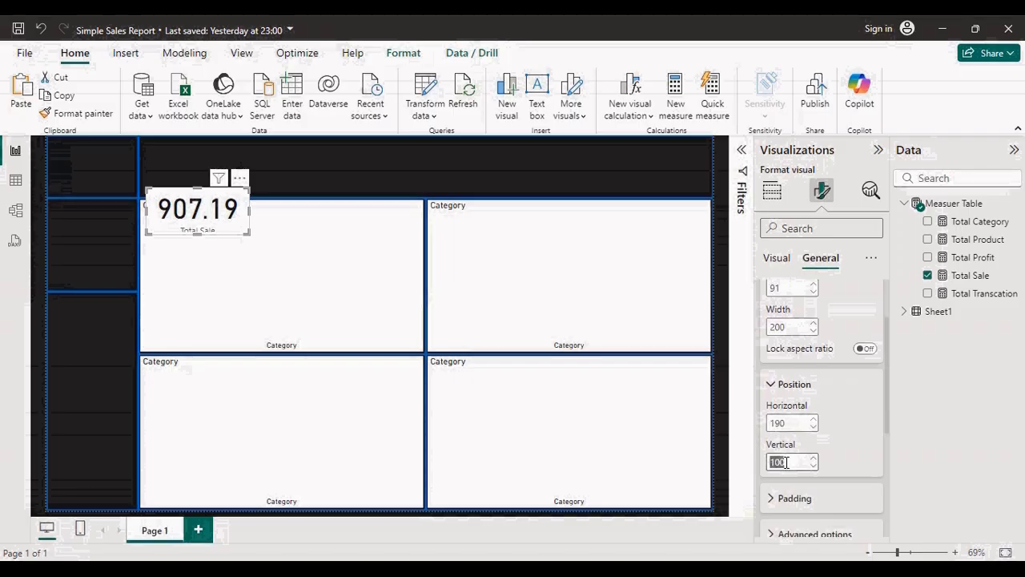
text(15)
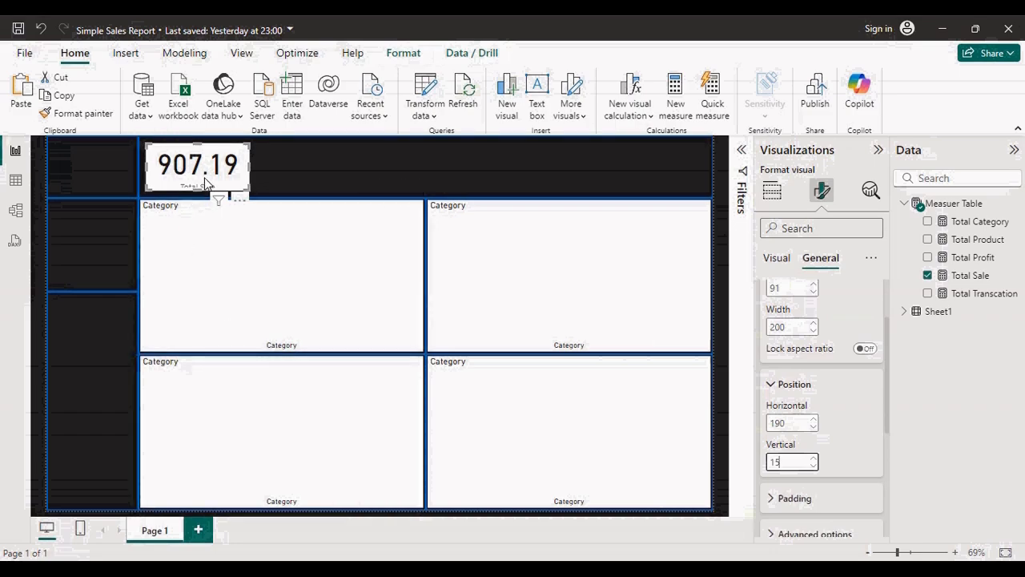
Paste two copies of the Total Sale card and place them in the header band at about horizontal 1022 and 748
click(206, 183)
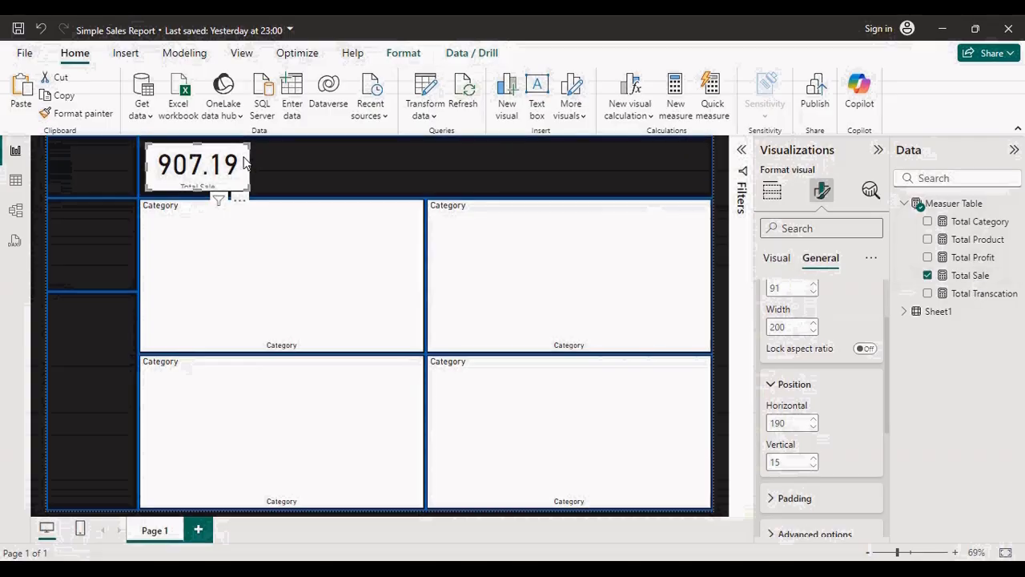
key(ctrl+v)
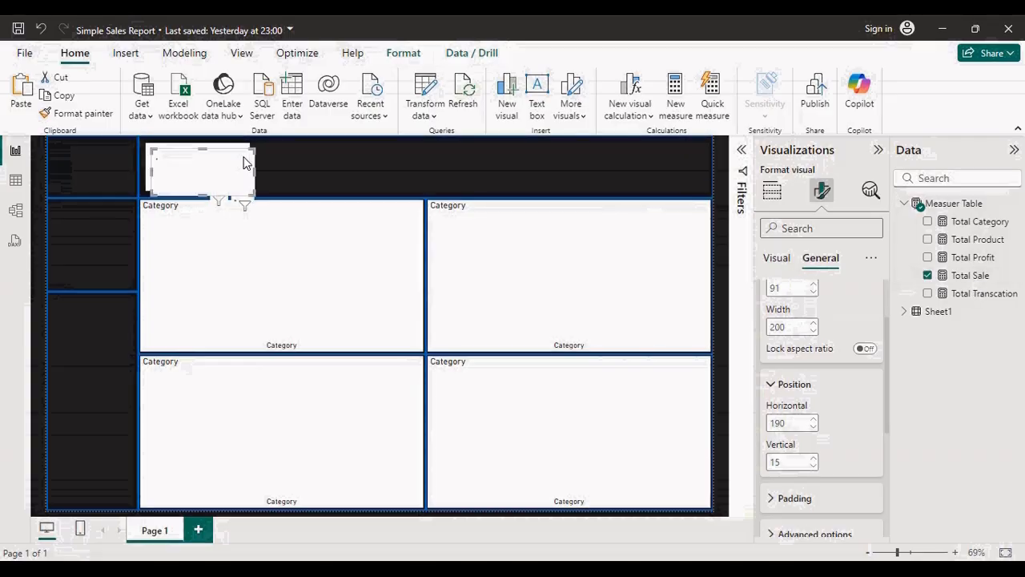
drag(249, 162, 673, 160)
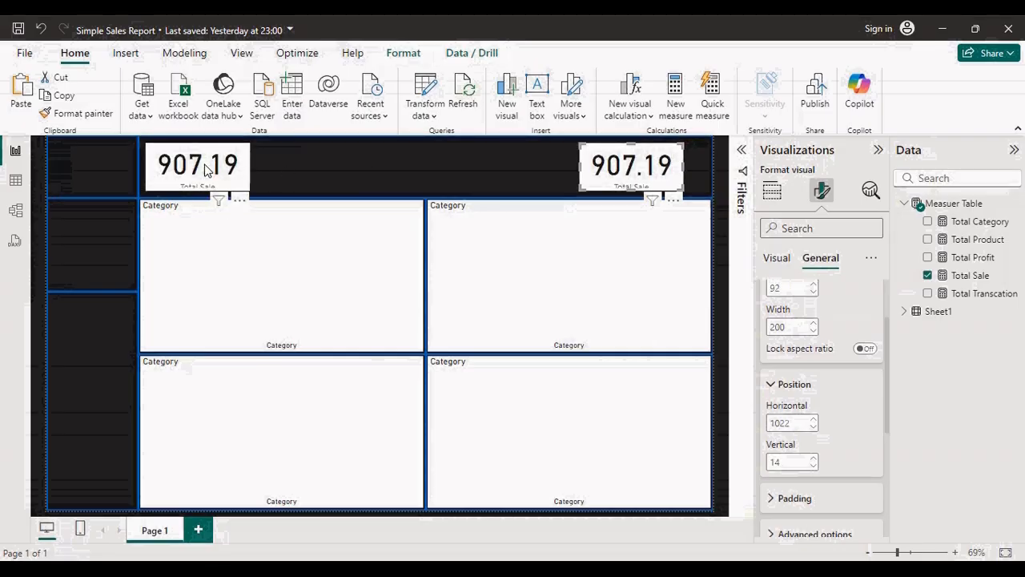
click(205, 170)
key(ctrl+v)
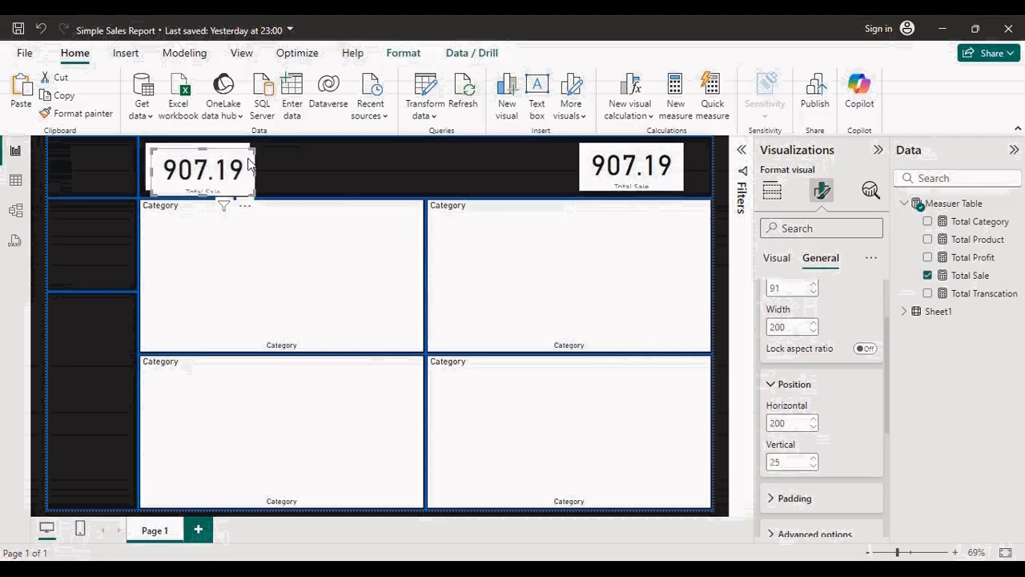
drag(205, 169, 496, 160)
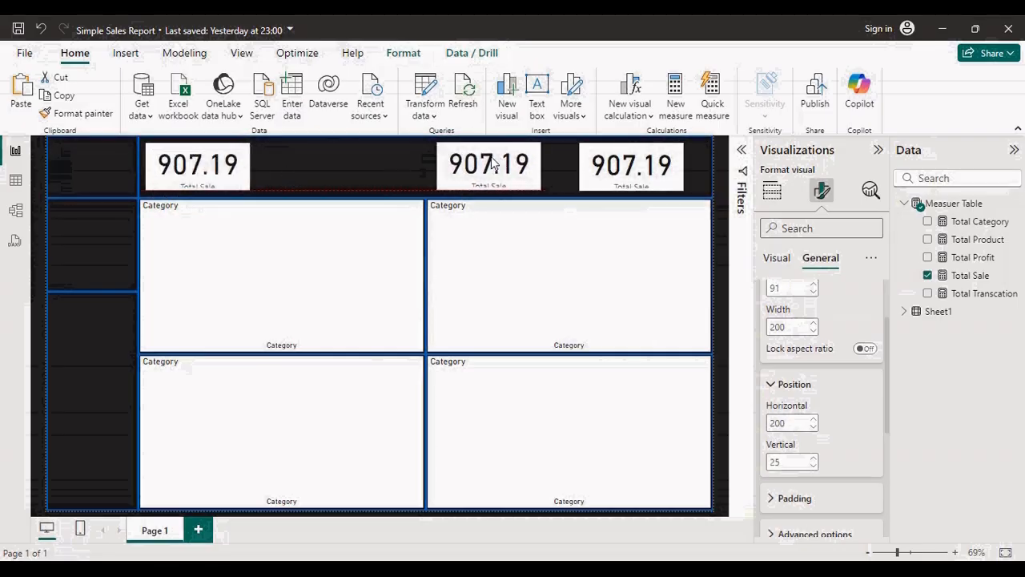
Add two more Total Sale card copies at about horizontal 509 and 263, and shift the fourth header card to about 792
click(221, 164)
key(ctrl+v)
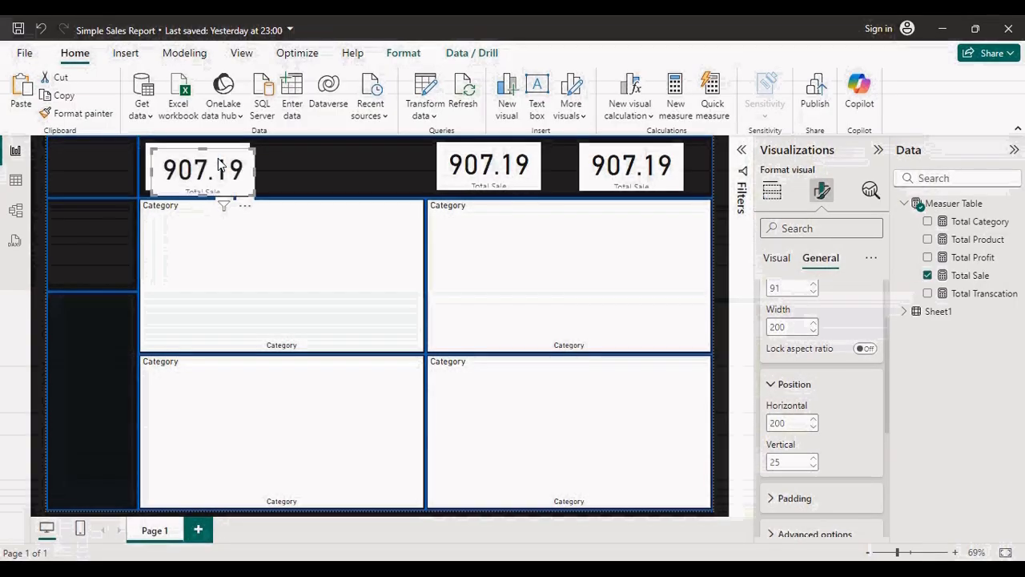
drag(221, 164, 387, 160)
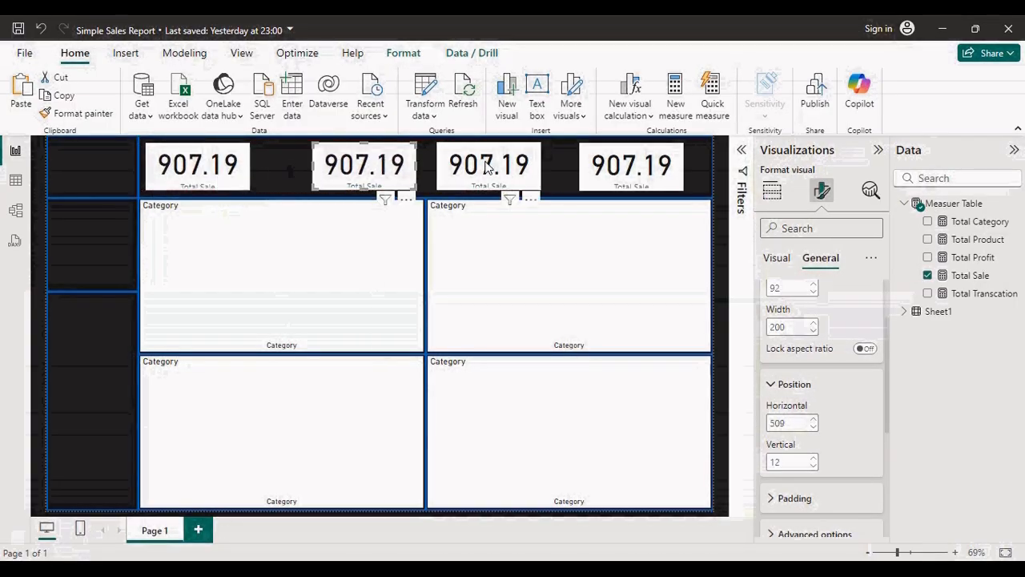
mouse_move(528, 171)
mouse_down()
mouse_move(559, 171)
mouse_move(543, 171)
mouse_up()
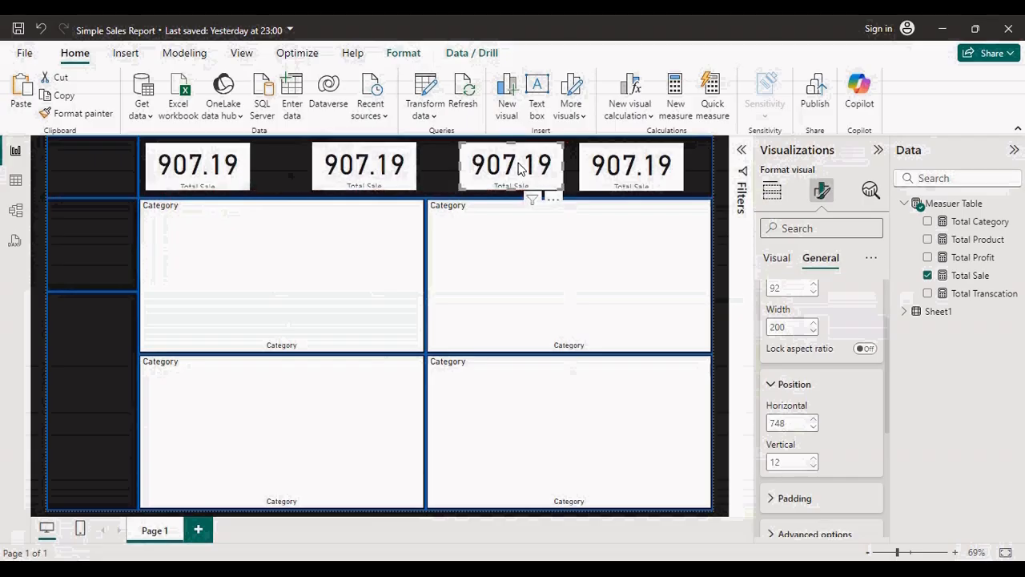
click(224, 157)
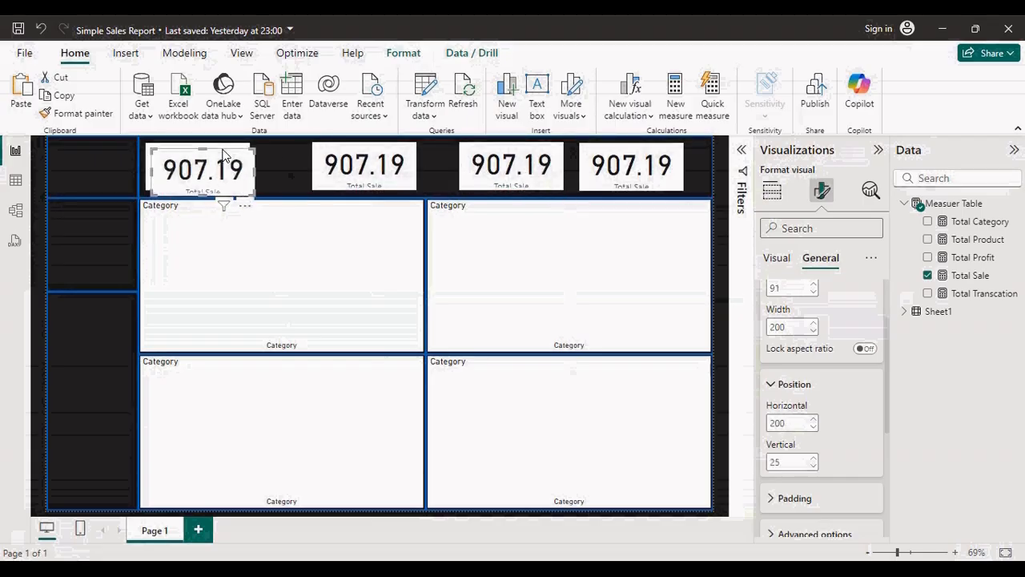
drag(225, 158, 291, 146)
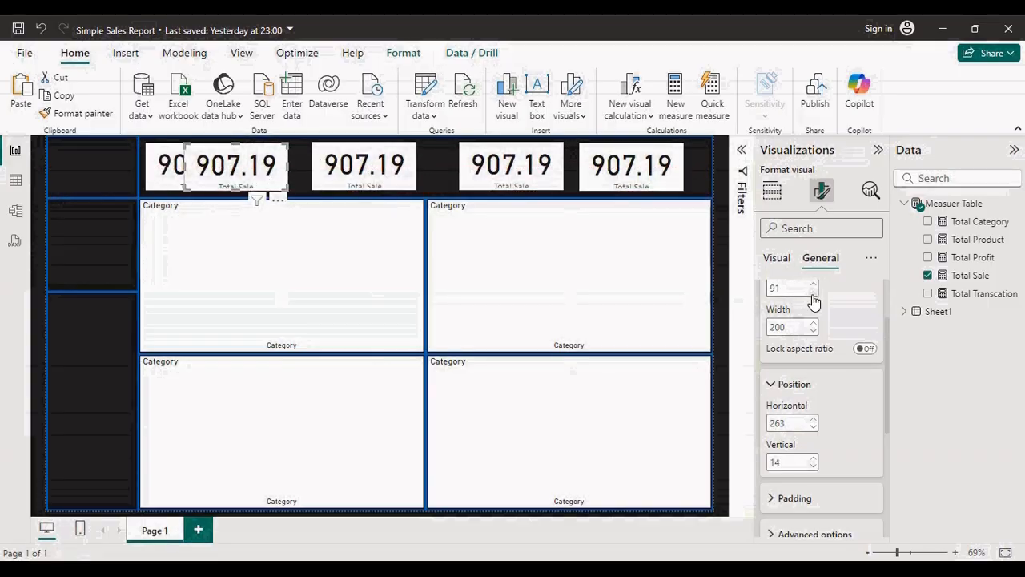
Set the pasted header cards' height to 91 and move the last card to about horizontal 1056
click(364, 169)
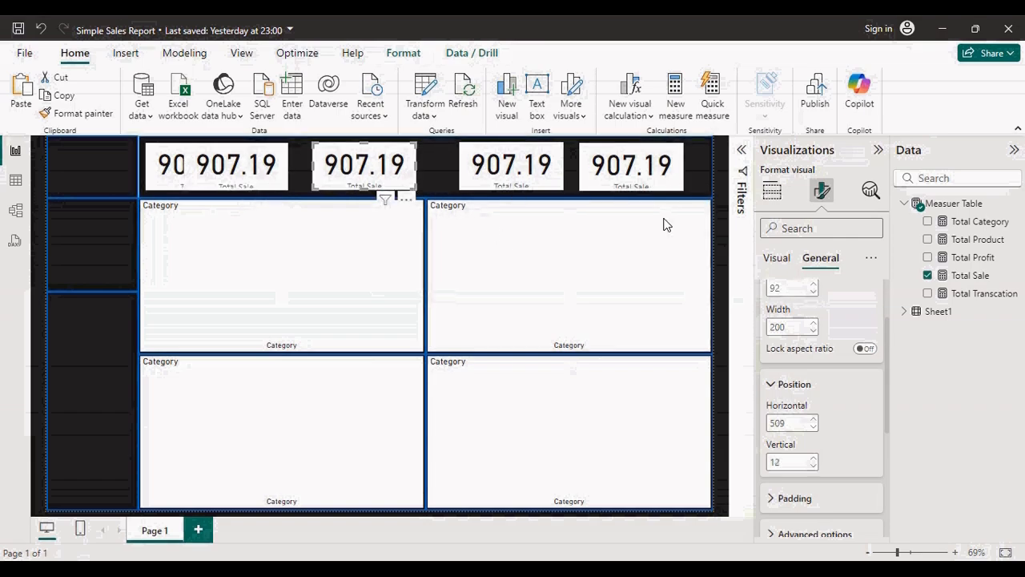
click(529, 189)
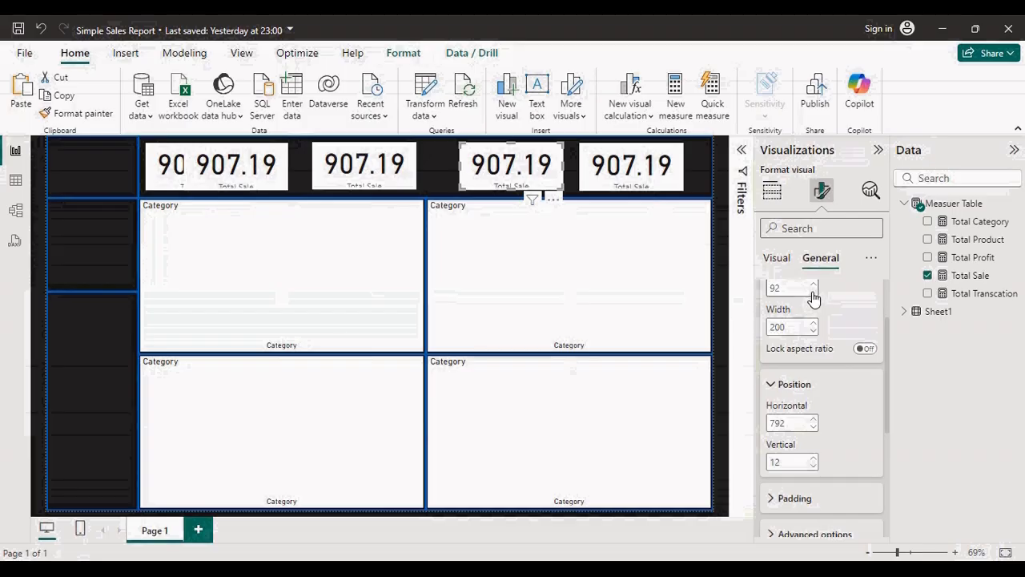
click(641, 170)
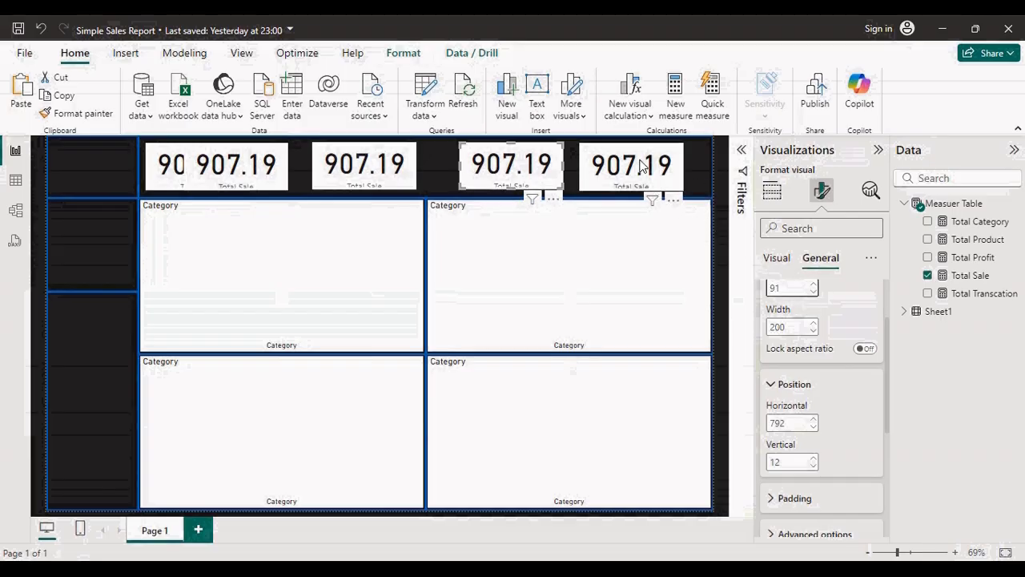
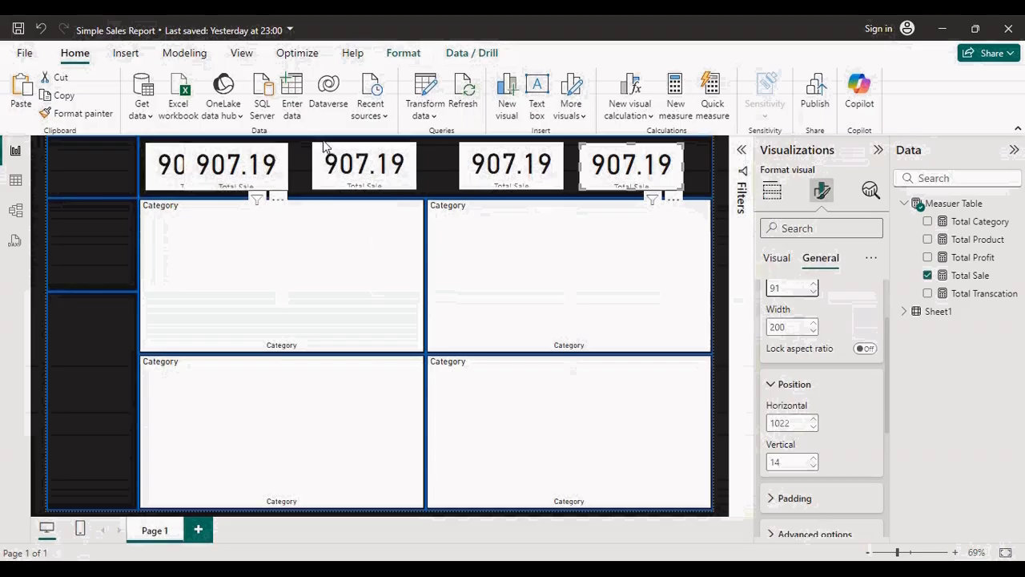
drag(604, 160, 624, 160)
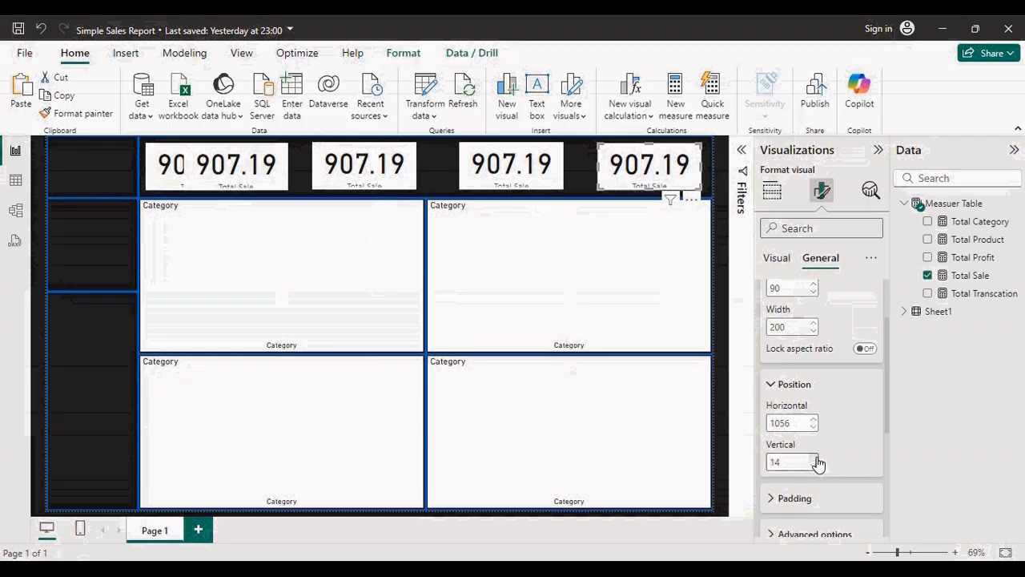
Set the vertical position of the second, third and fourth header cards to 15
click(542, 178)
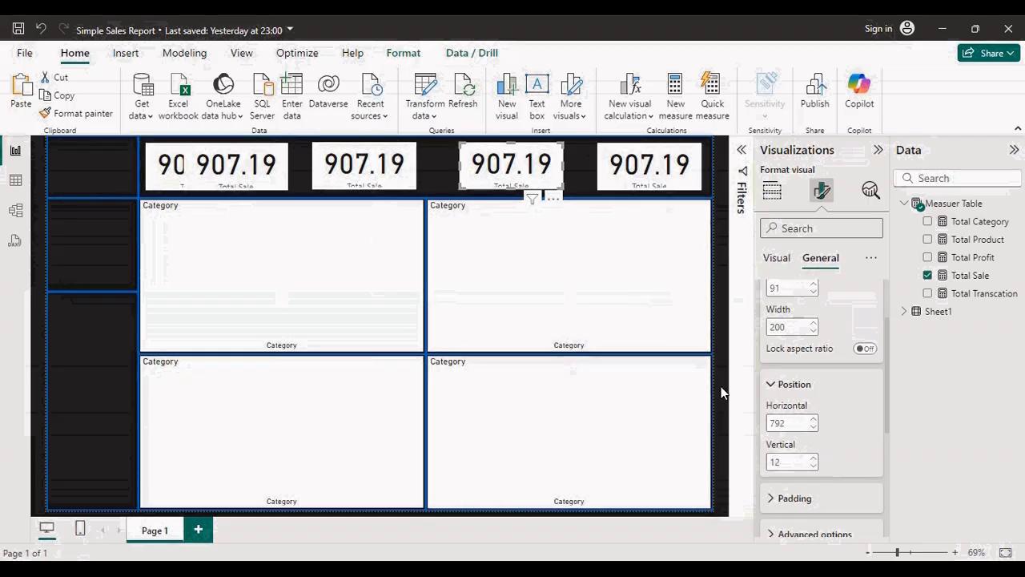
click(813, 459)
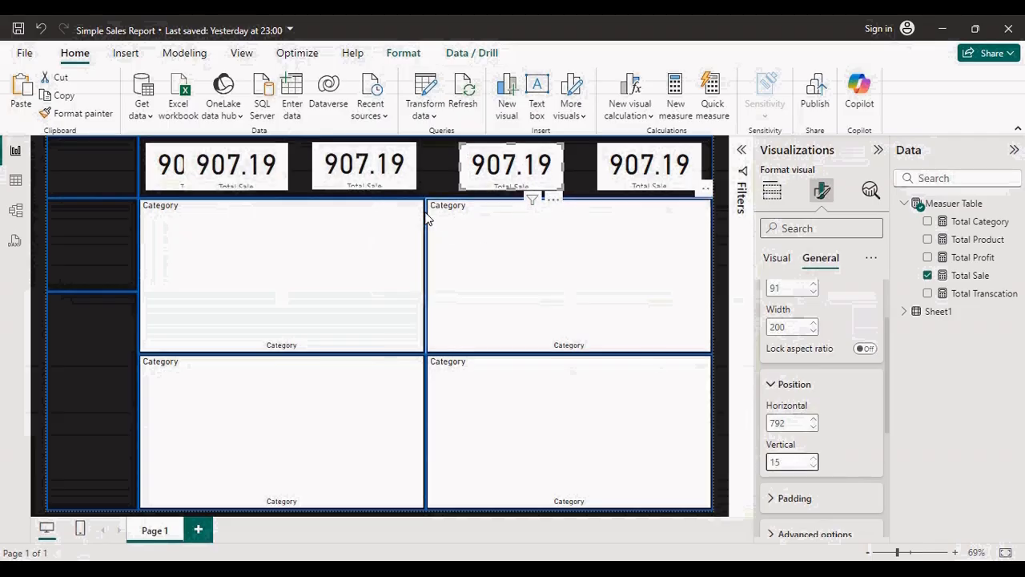
click(353, 166)
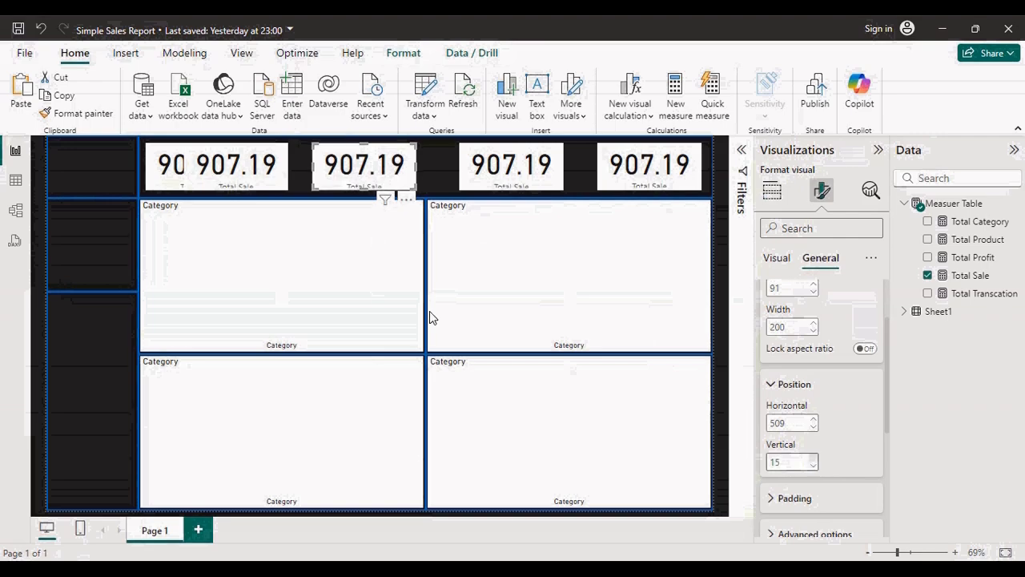
click(257, 178)
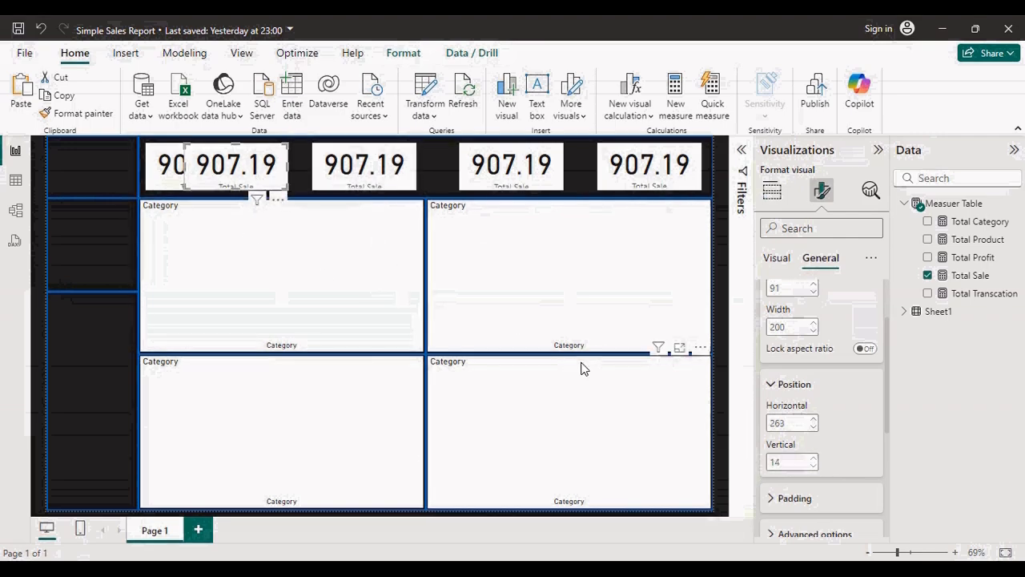
click(814, 458)
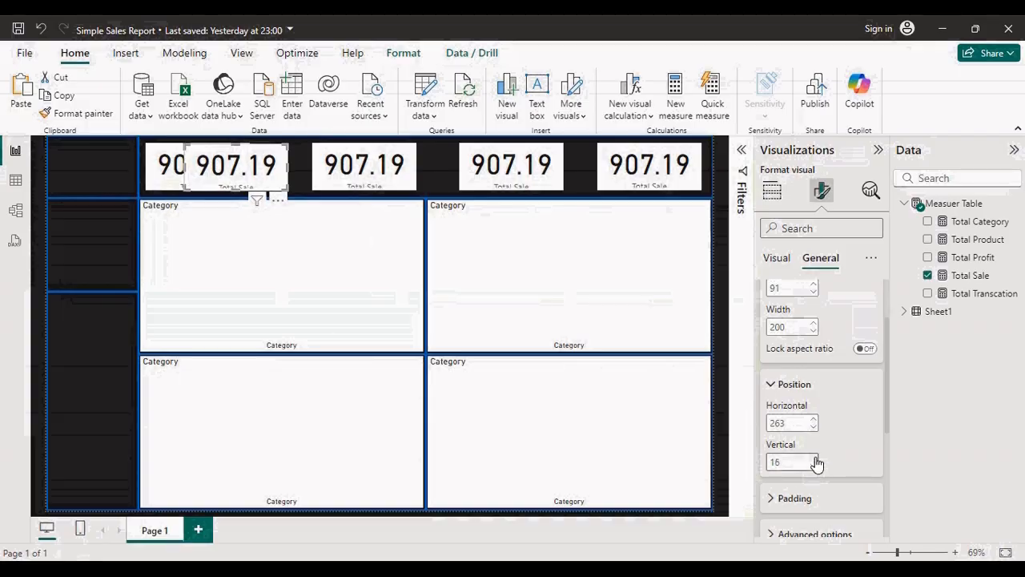
click(813, 466)
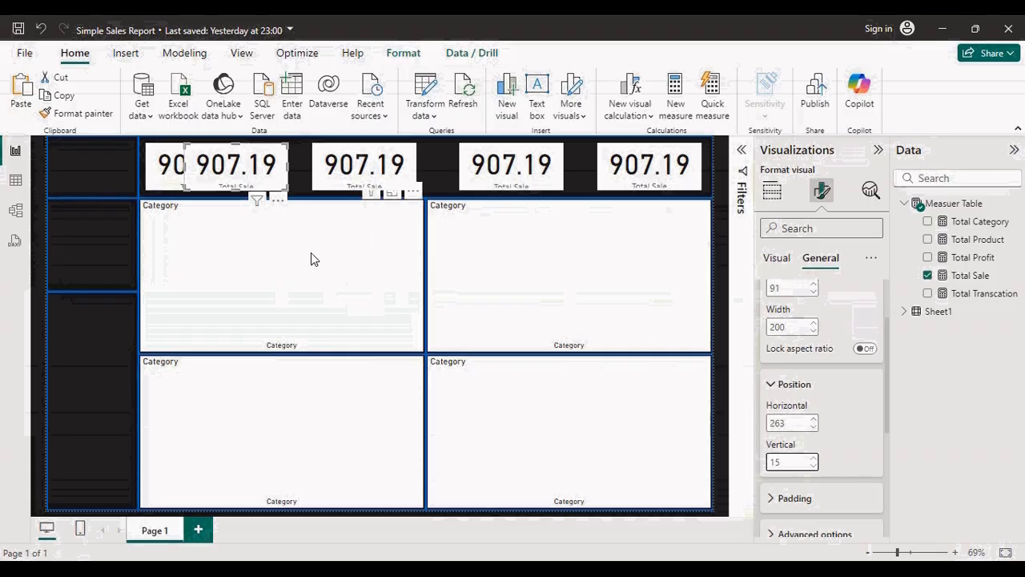
Set the first header card's horizontal position to 191 and move the second and third cards to about 391 and 692
drag(273, 192, 309, 183)
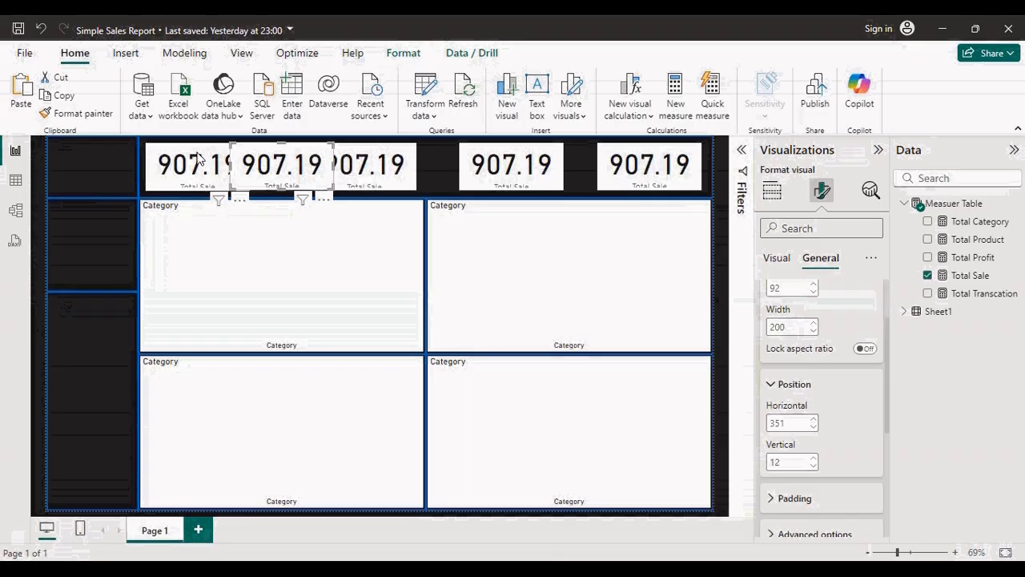
click(199, 160)
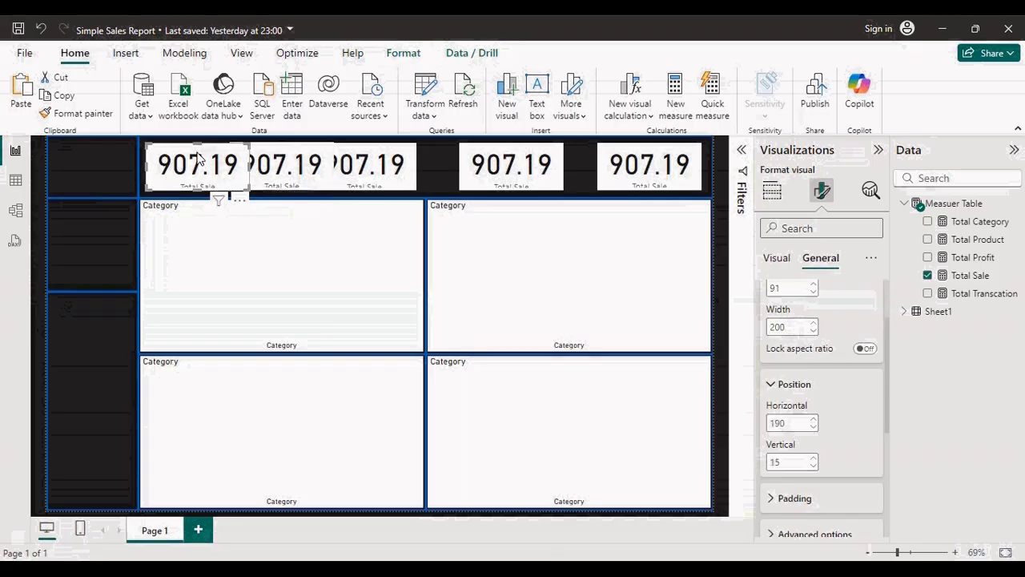
click(813, 419)
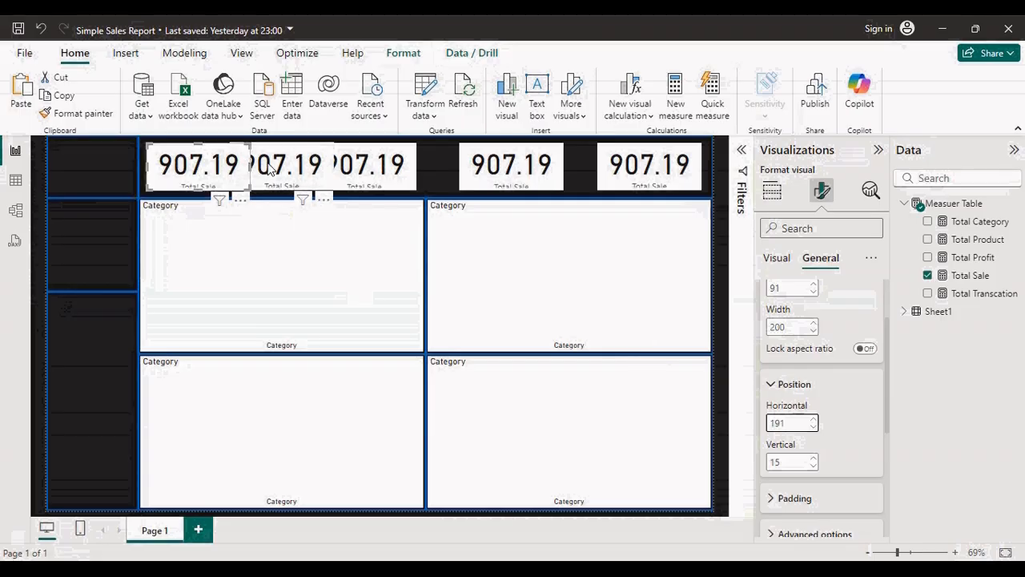
drag(269, 172, 482, 167)
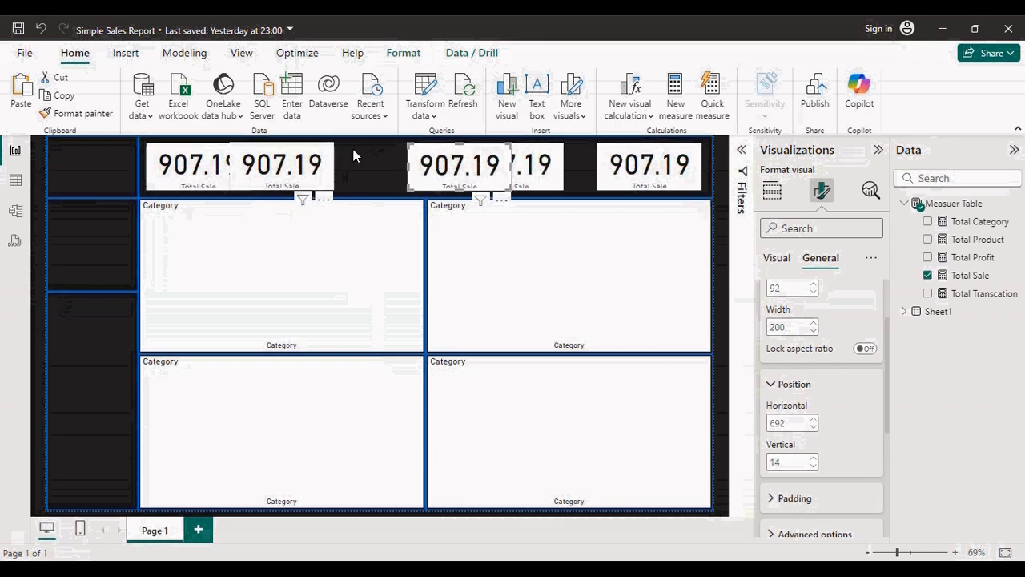
mouse_move(319, 164)
mouse_down()
mouse_move(350, 162)
mouse_move(331, 176)
mouse_up()
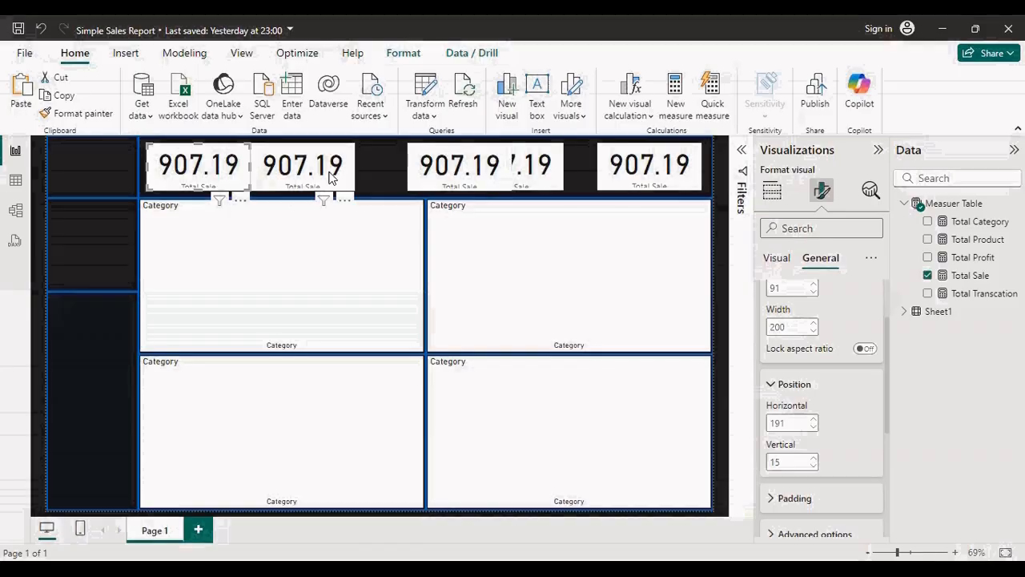
Position the second header card at horizontal 409 and vertical 15
double_click(785, 422)
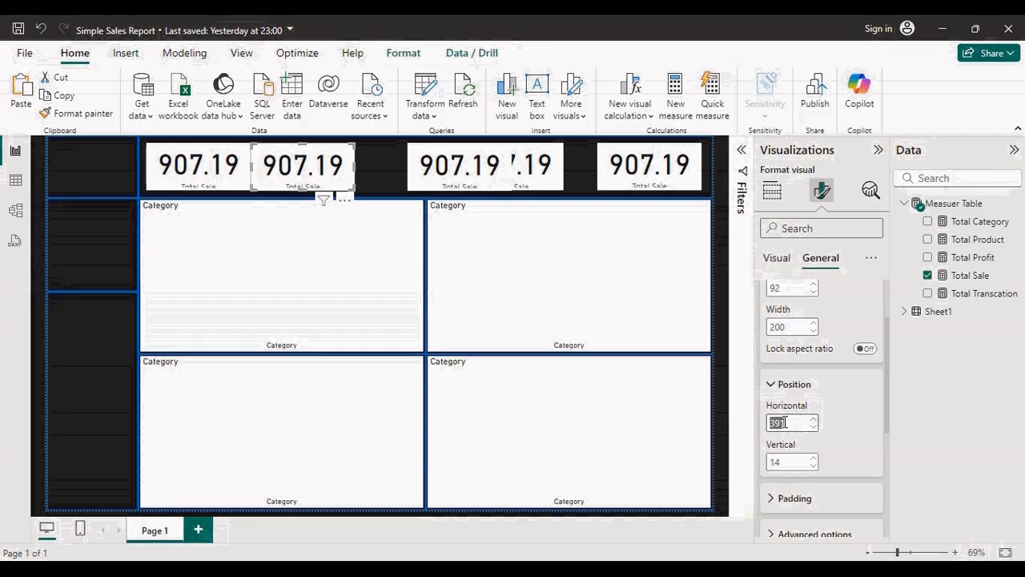
text(400)
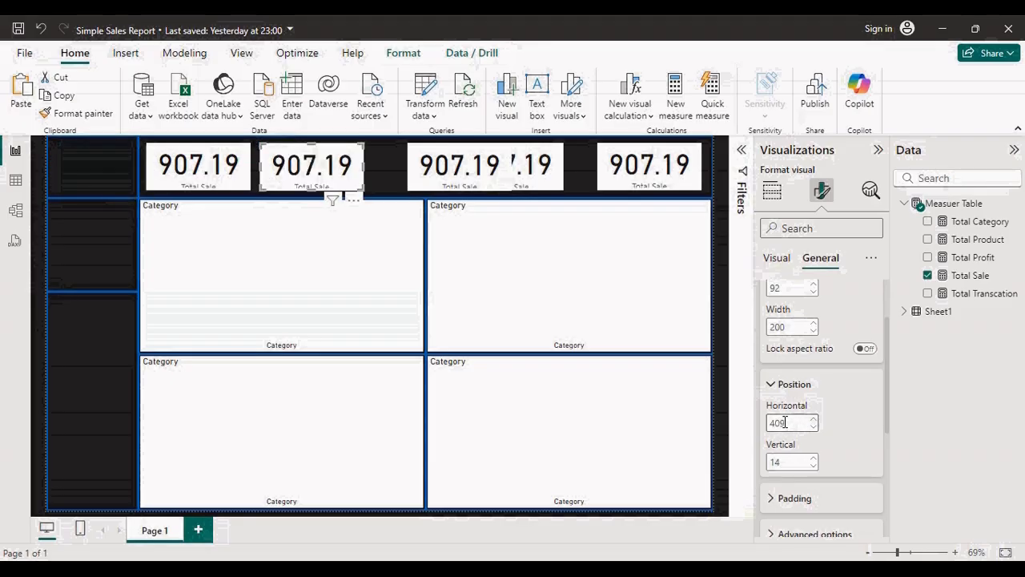
click(784, 422)
key(Tab)
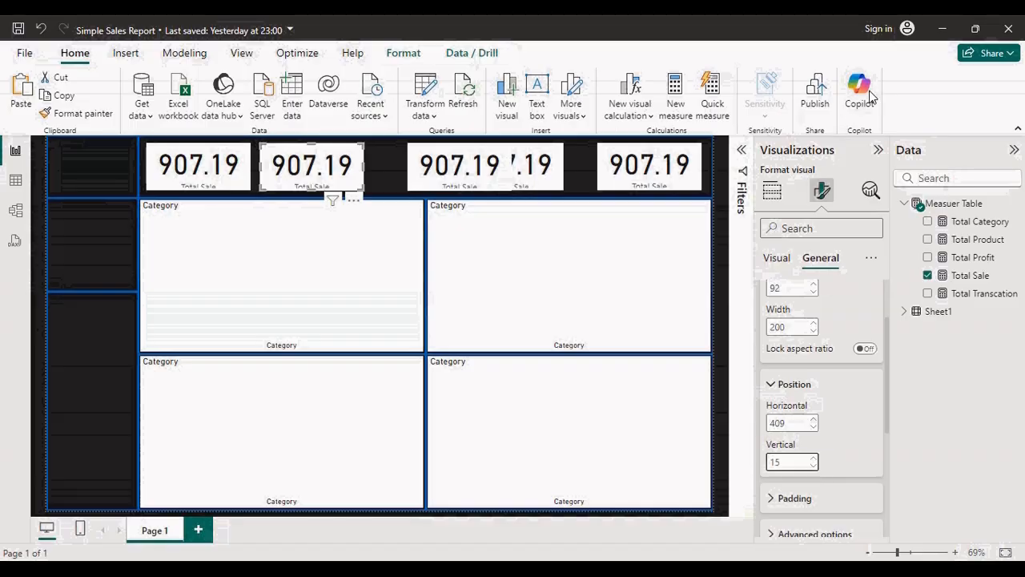
Position the third header card at horizontal 627 and vertical 15, and set the second and third cards' height to 91
click(485, 191)
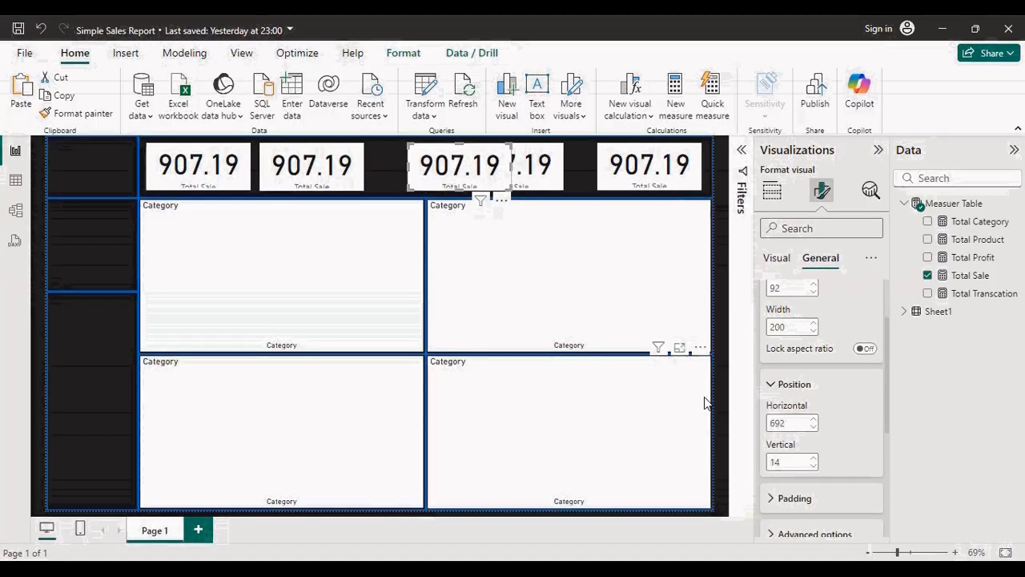
double_click(792, 425)
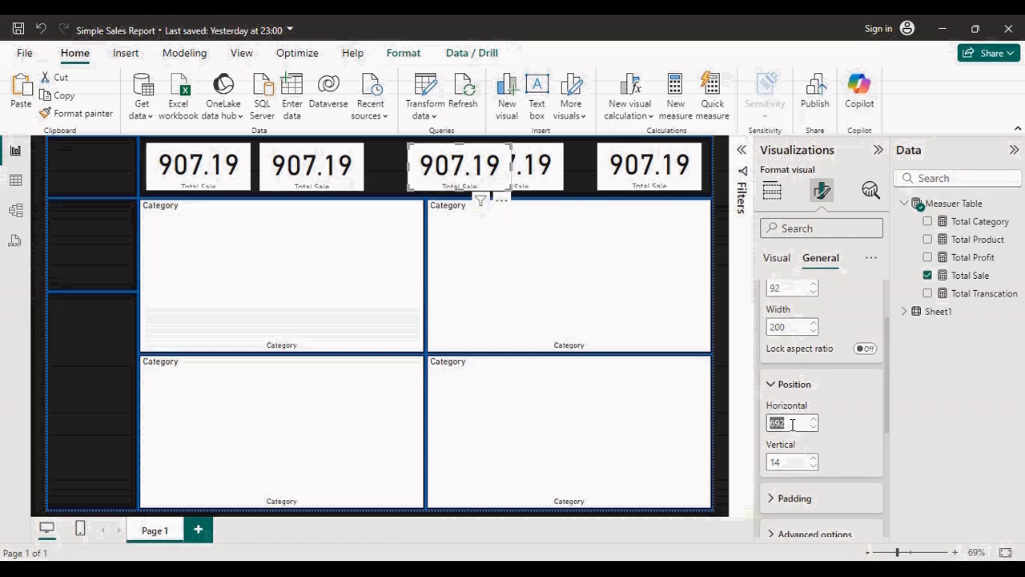
text(62)
key(Return)
key(Return)
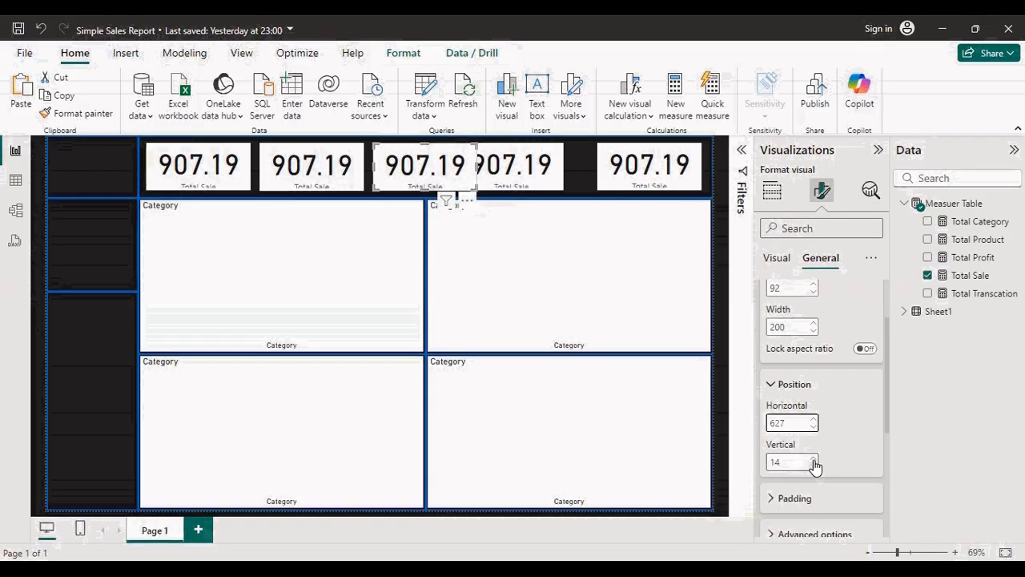
click(812, 459)
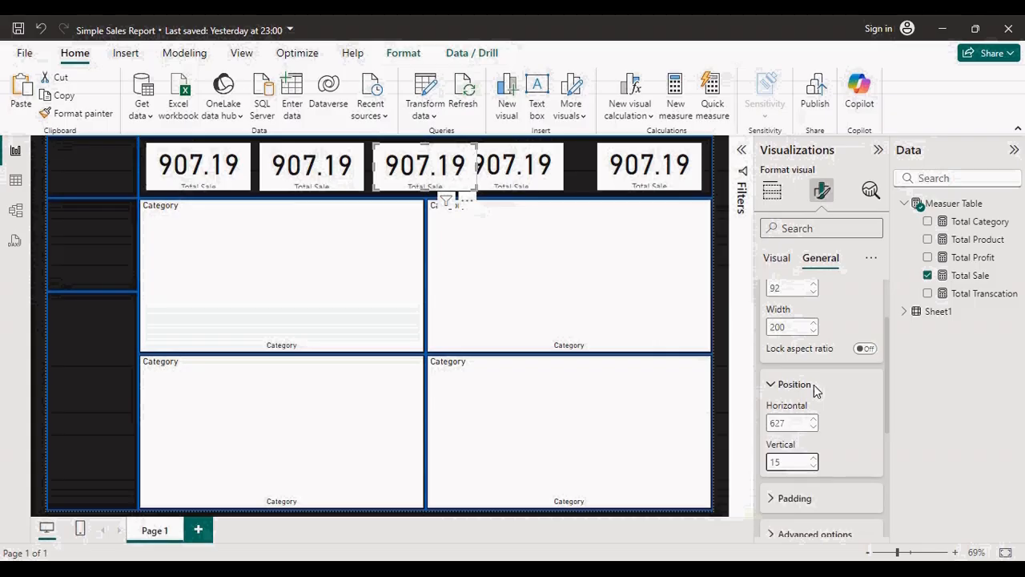
click(813, 291)
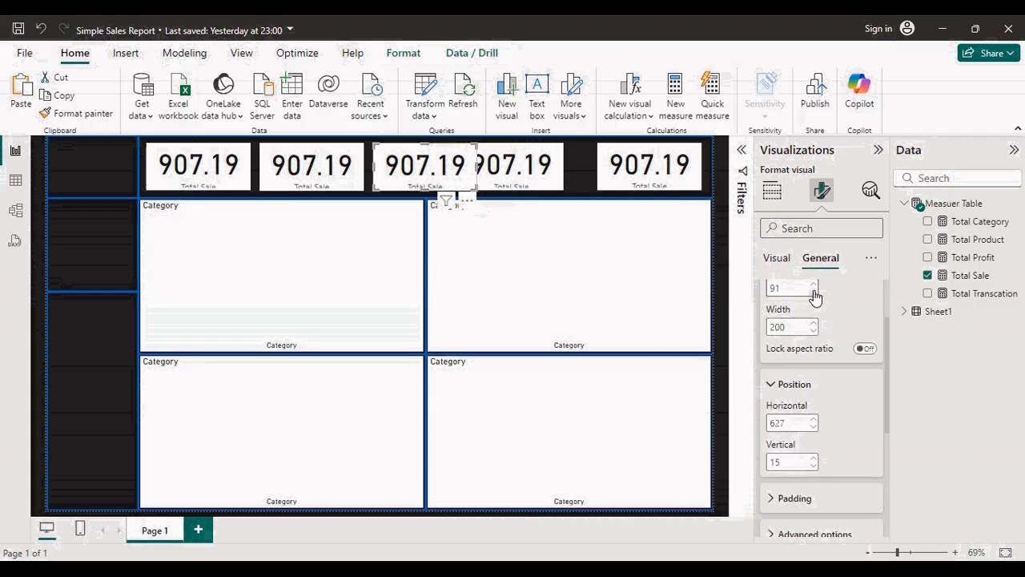
click(341, 164)
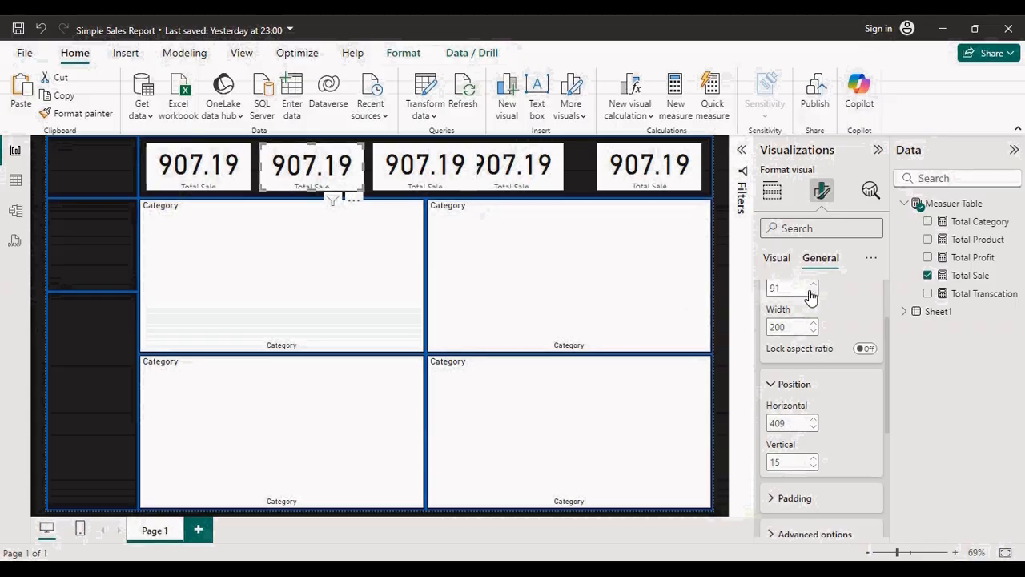
Set the fourth header card's horizontal position to 845
click(245, 162)
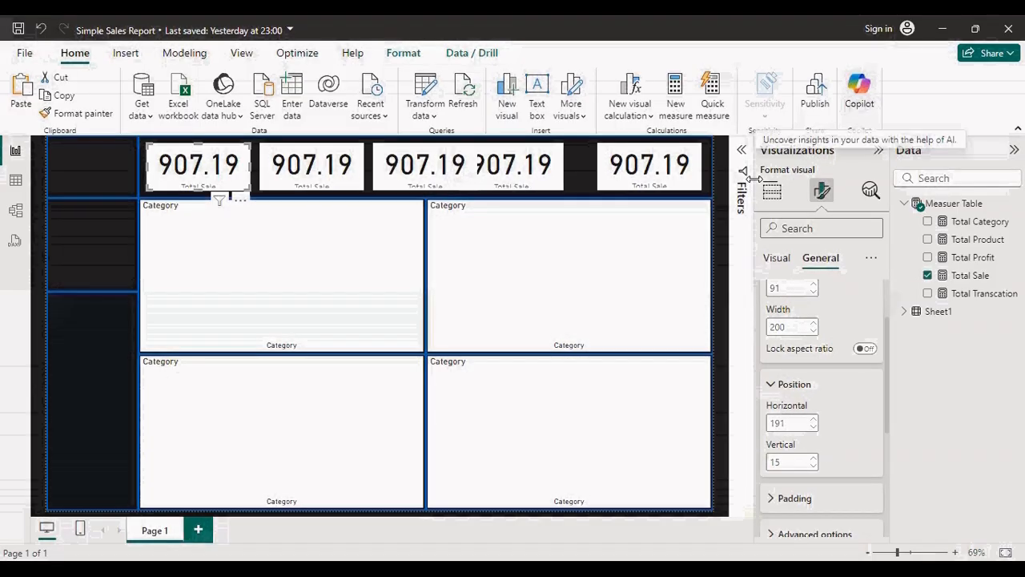
click(529, 162)
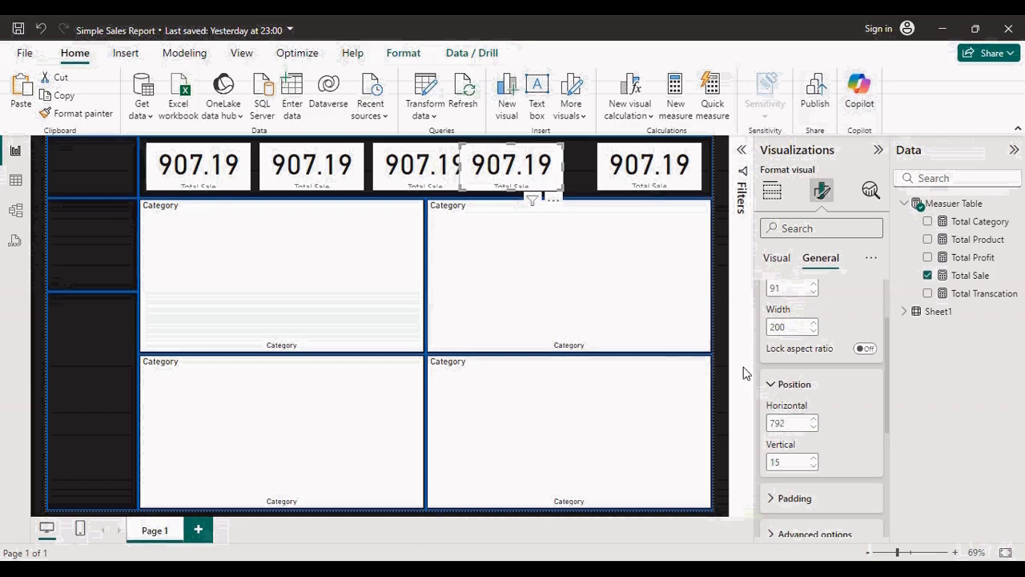
double_click(792, 425)
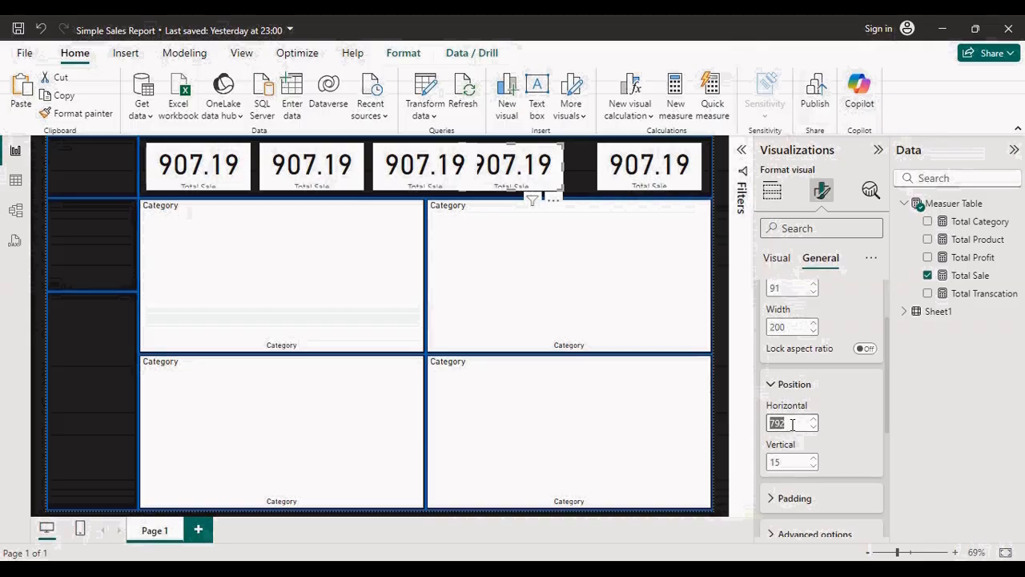
key(Return)
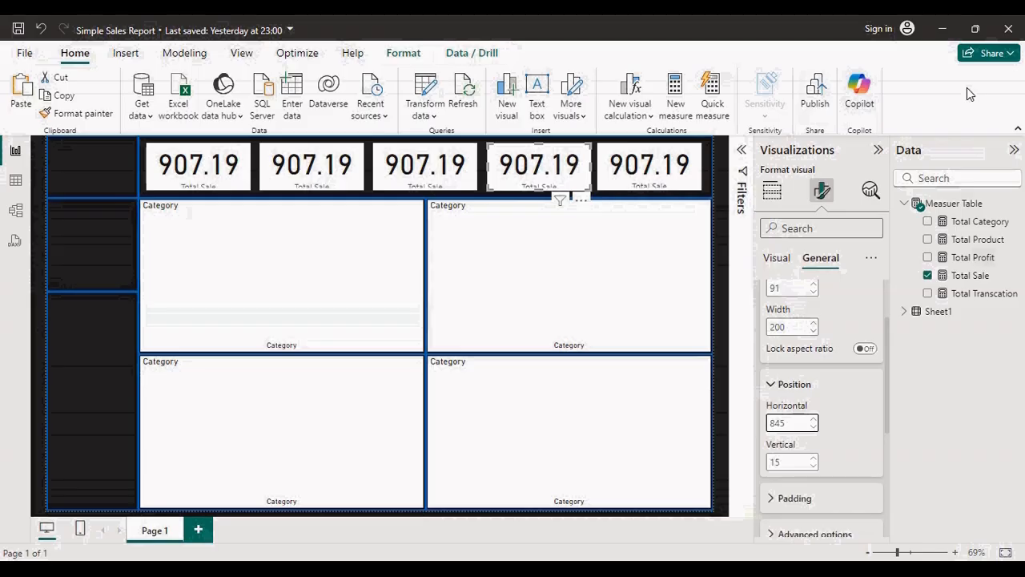
Set the fifth header card's horizontal position to 1063 and its height to 91
click(664, 180)
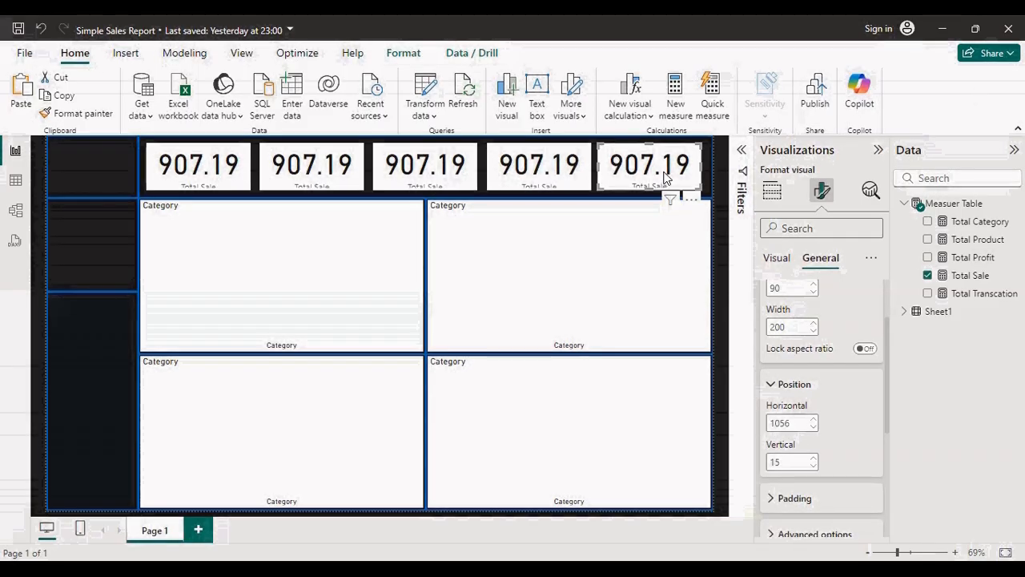
double_click(790, 422)
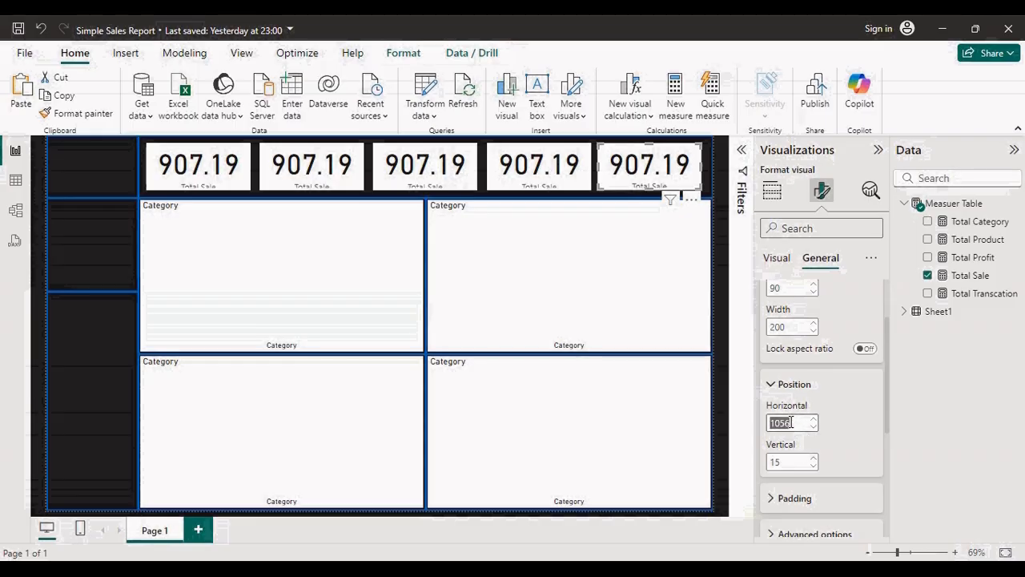
text(1)
key(Return)
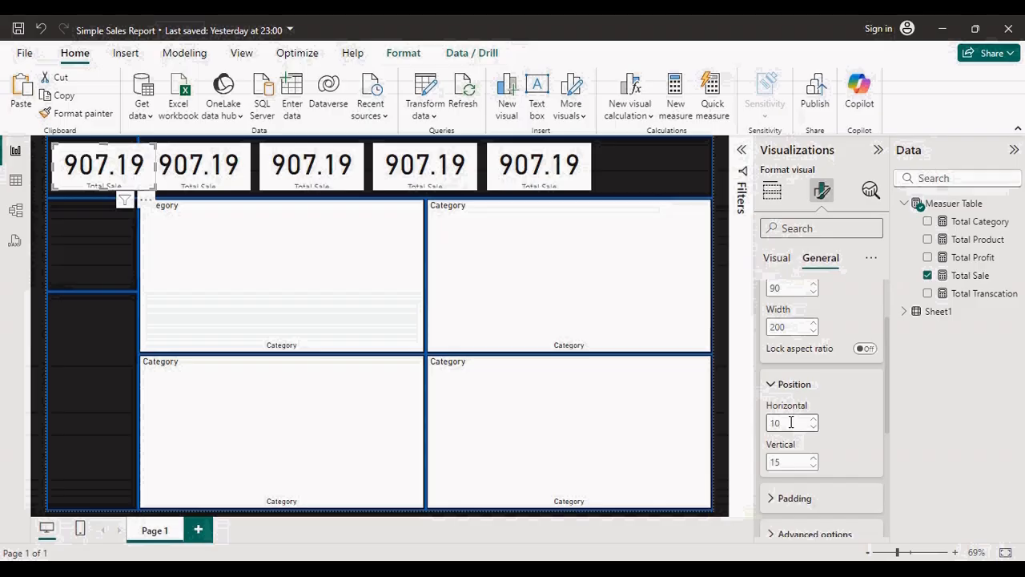
text(063)
key(Return)
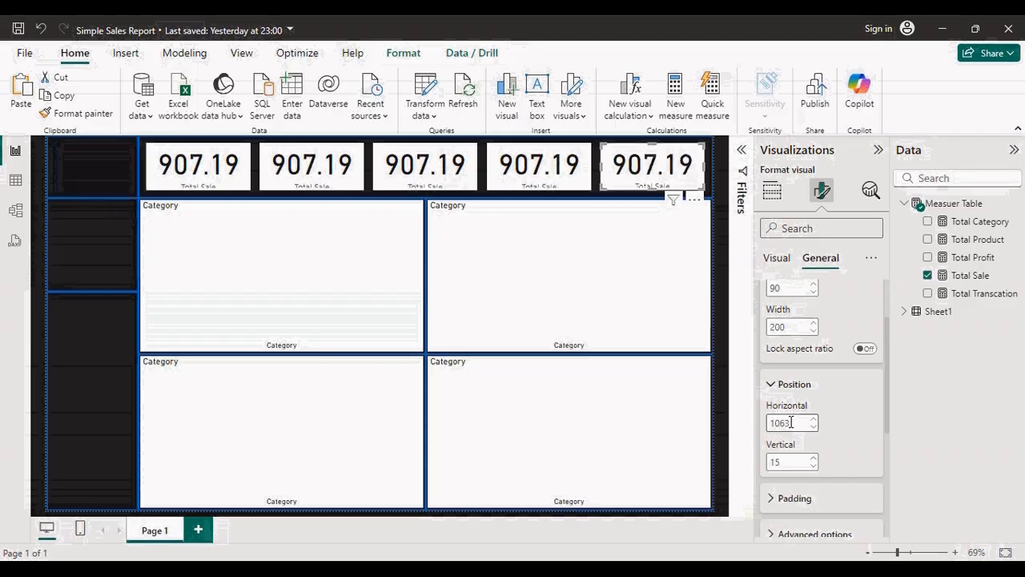
click(813, 285)
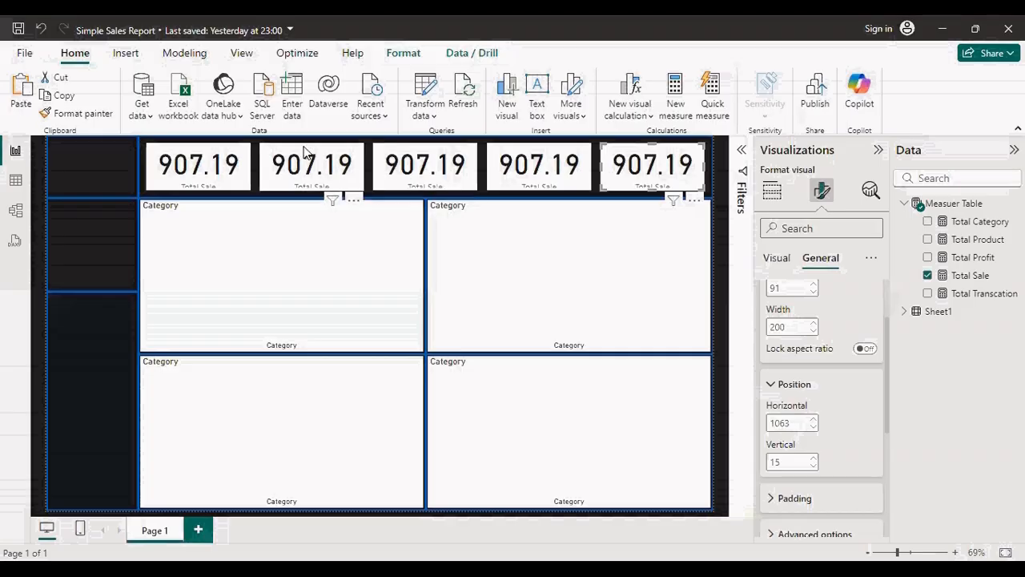
Replace the measure in the second header card with Total Profit
click(304, 152)
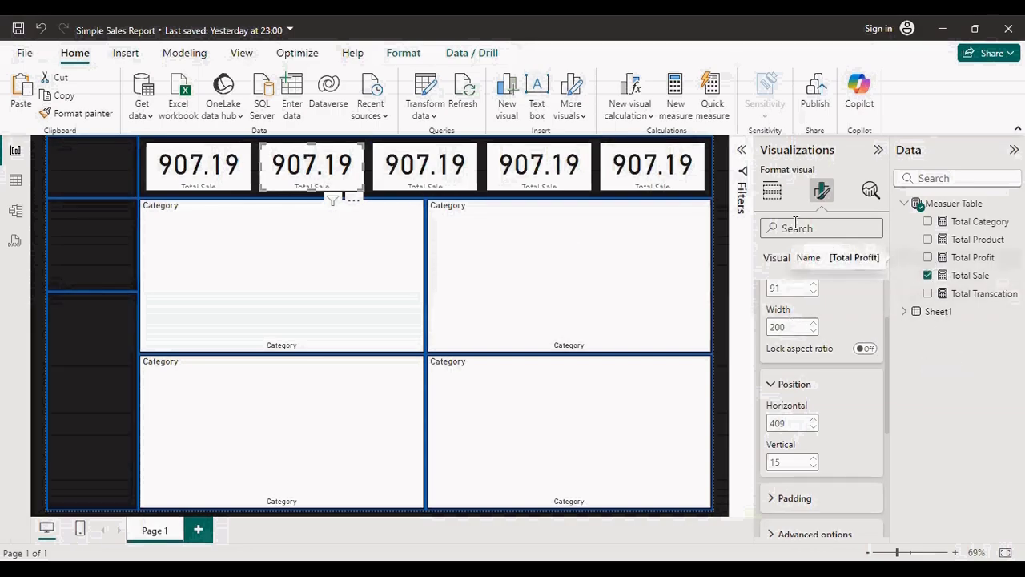
click(771, 191)
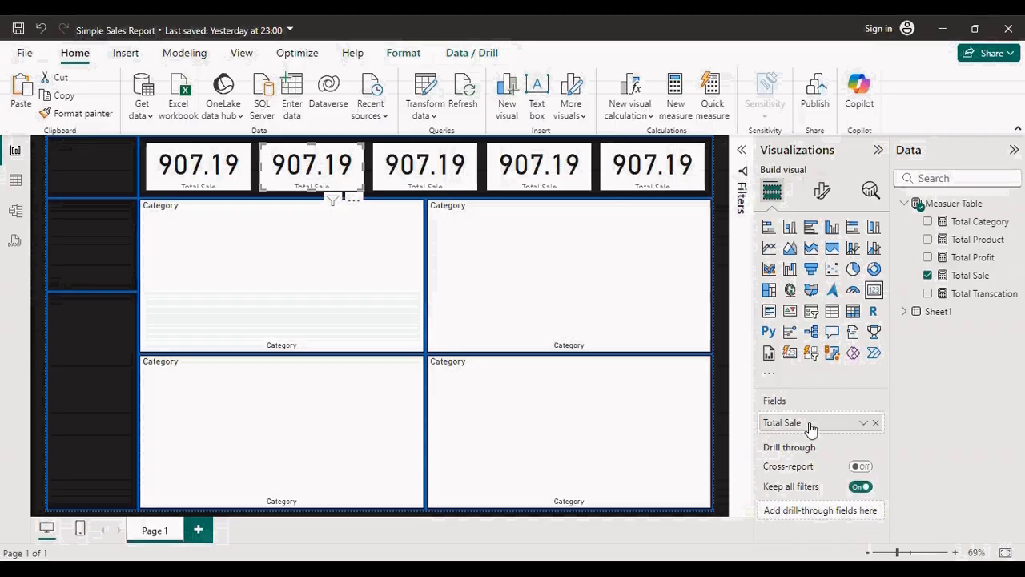
click(875, 423)
click(928, 257)
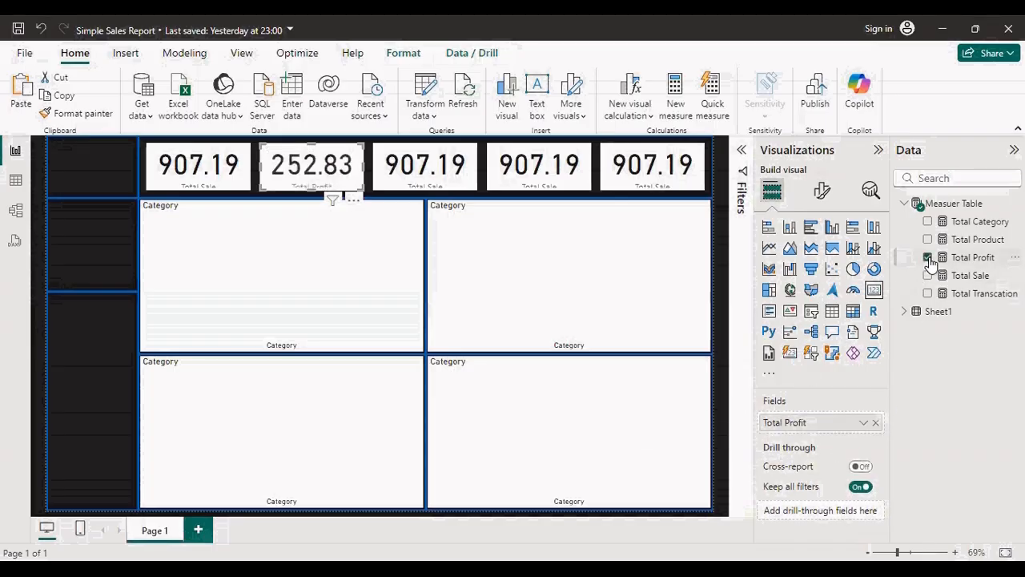
Replace the measure in the third header card with Total Transcation
click(450, 184)
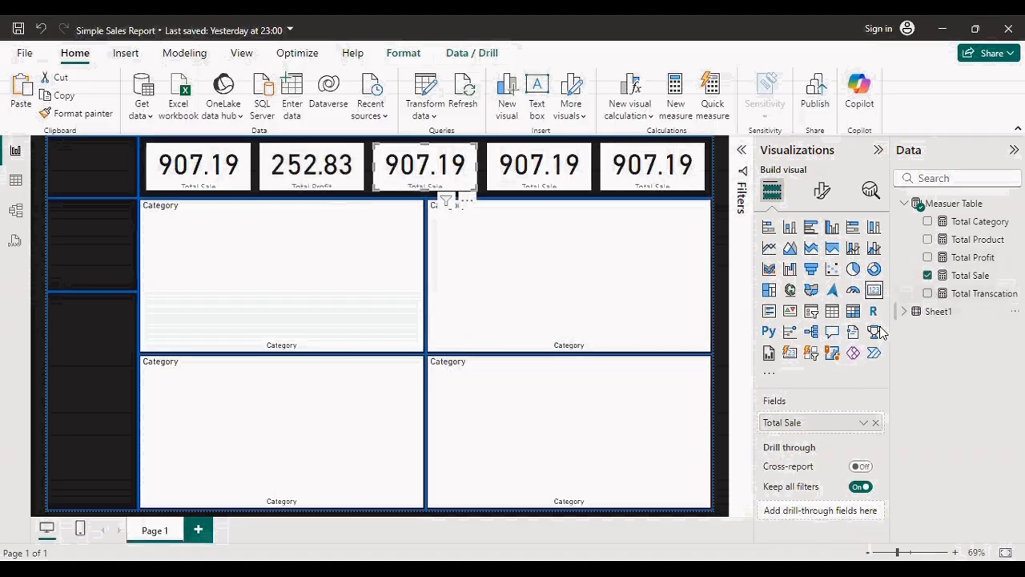
click(875, 423)
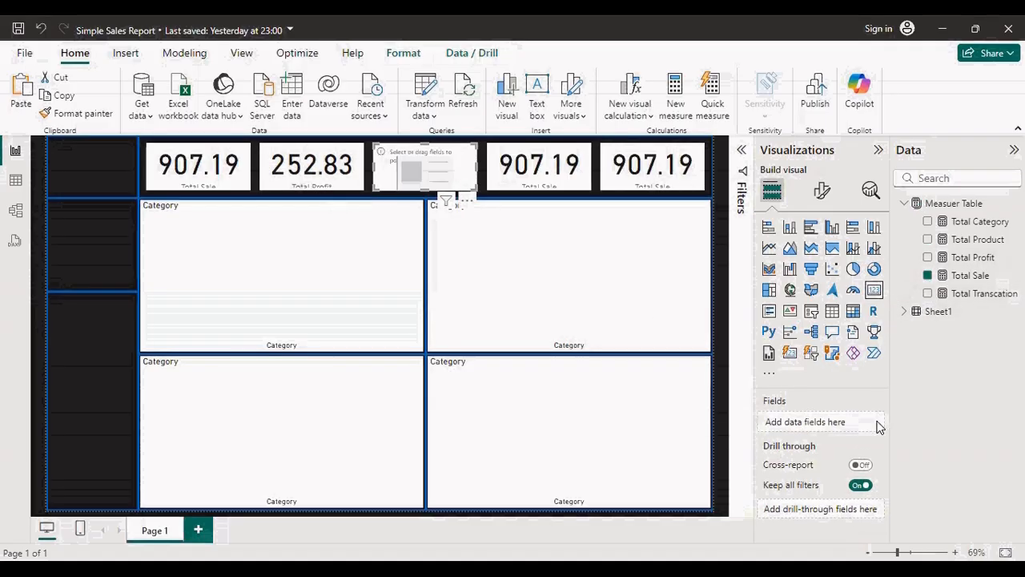
click(928, 293)
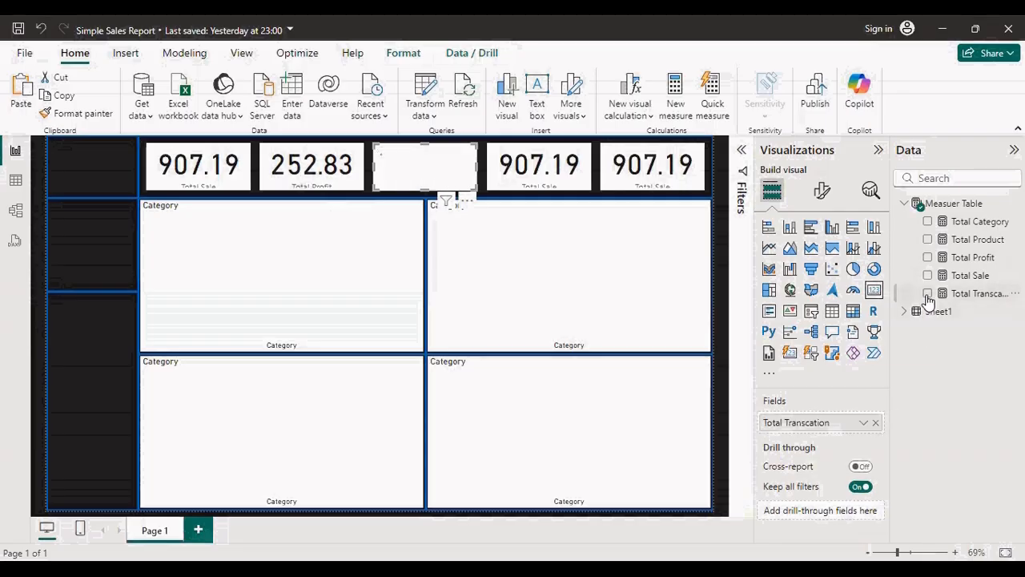
Replace the measure in the fourth header card with Total Category
click(522, 153)
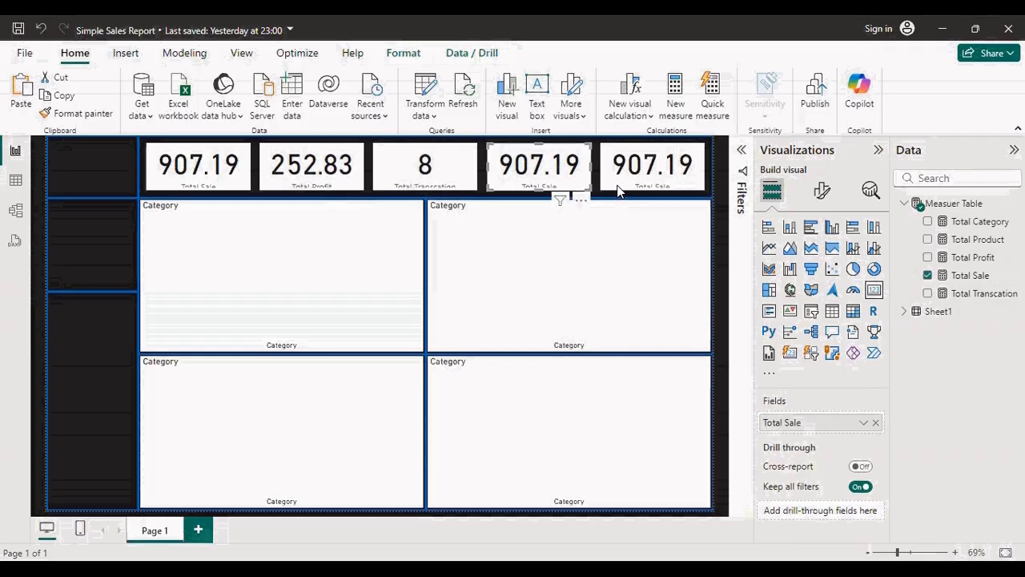
click(876, 423)
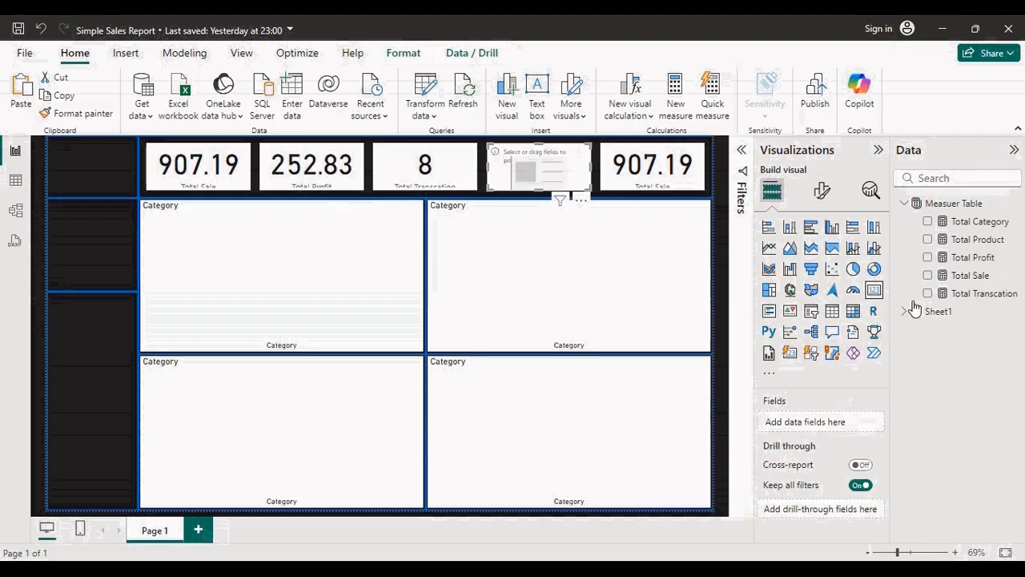
click(928, 222)
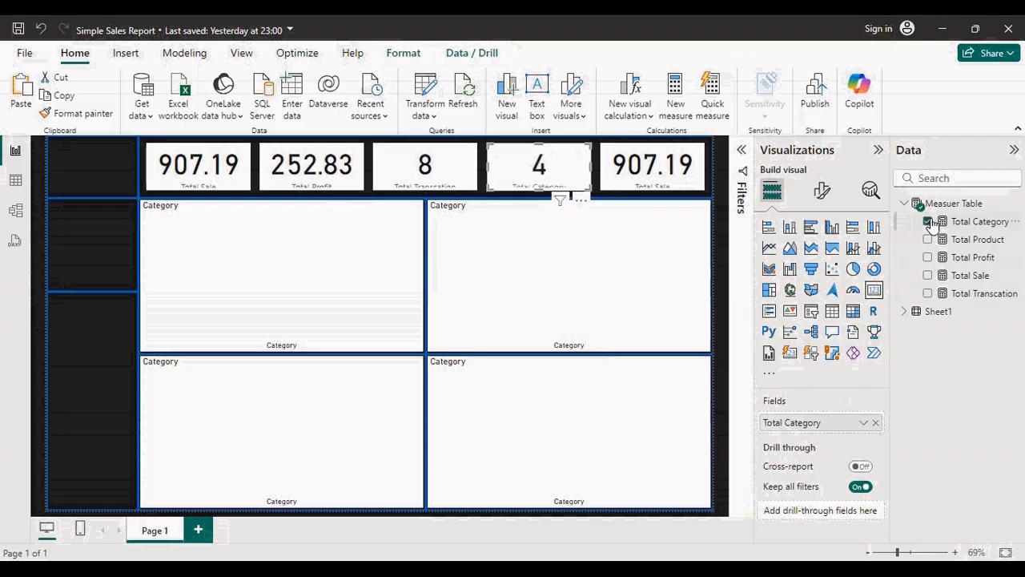
Replace the measure in the fifth header card with Total Product and save the report
click(680, 172)
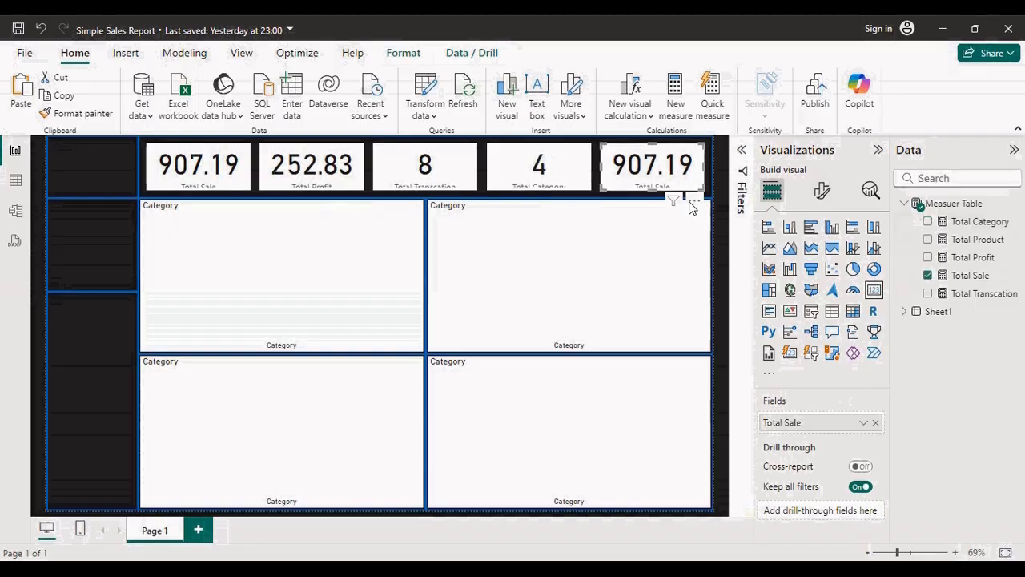
click(877, 424)
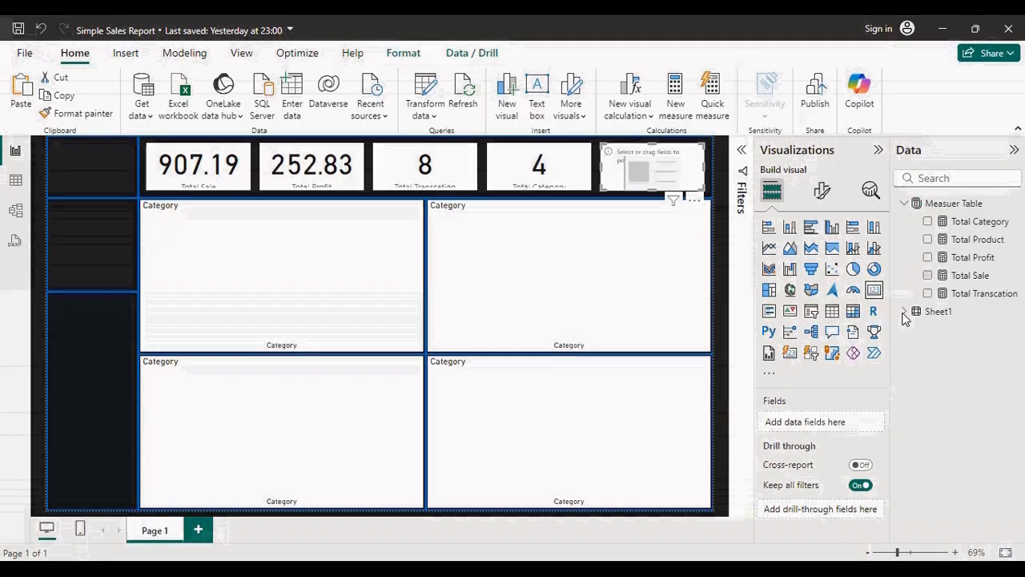
click(928, 239)
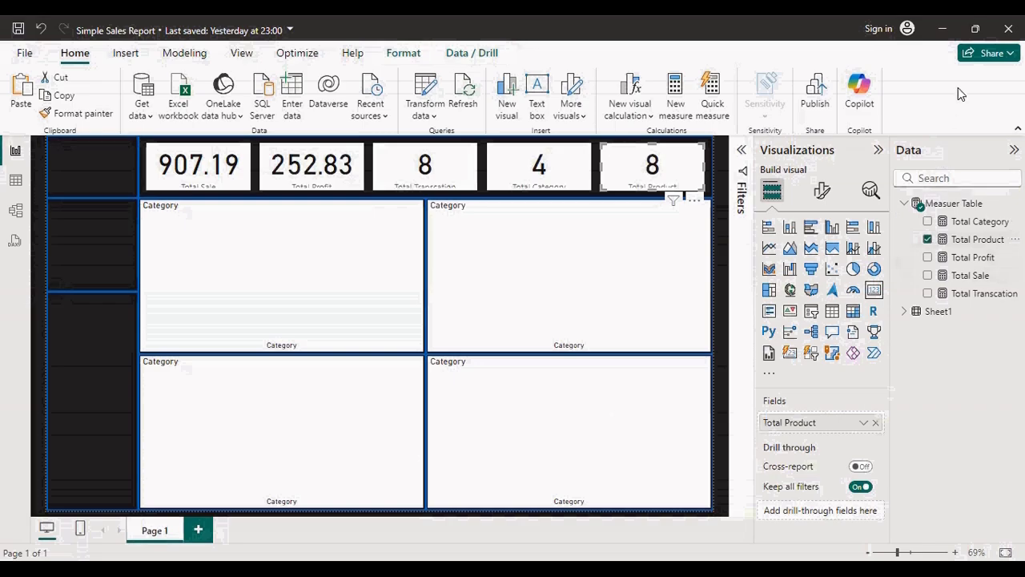
key(ctrl+s)
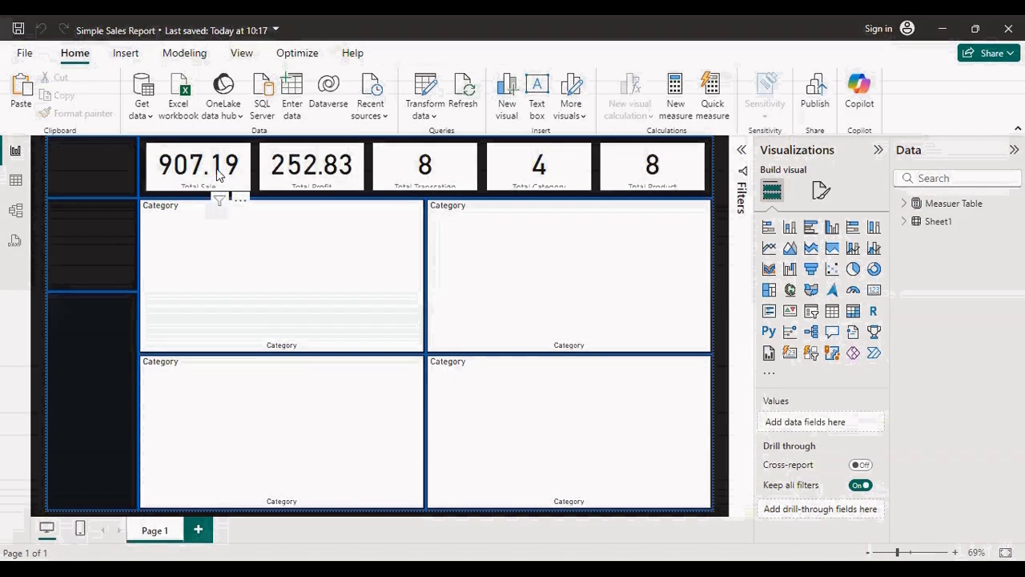
Set the callout value font size of the first header card to 30
click(217, 176)
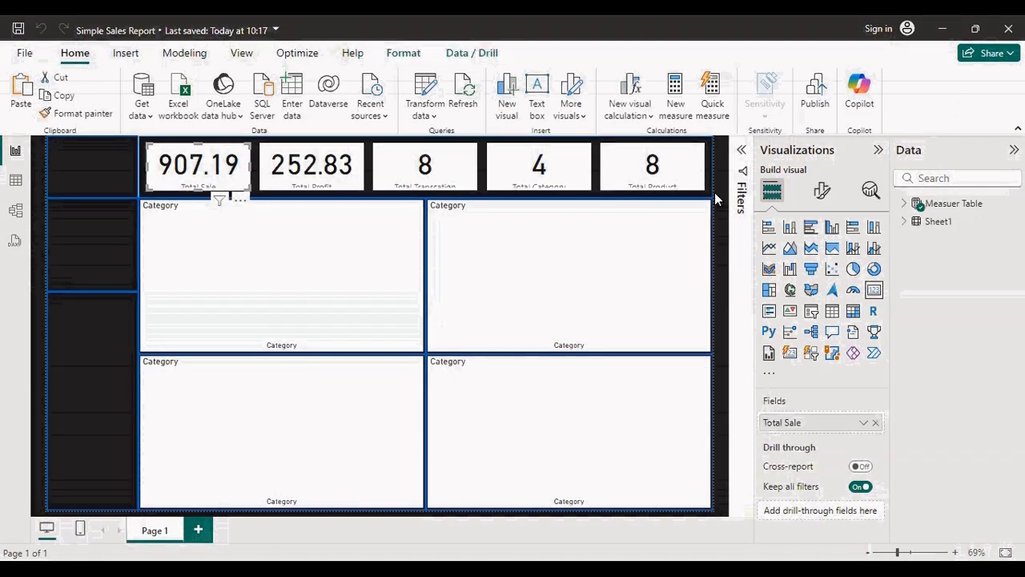
click(822, 192)
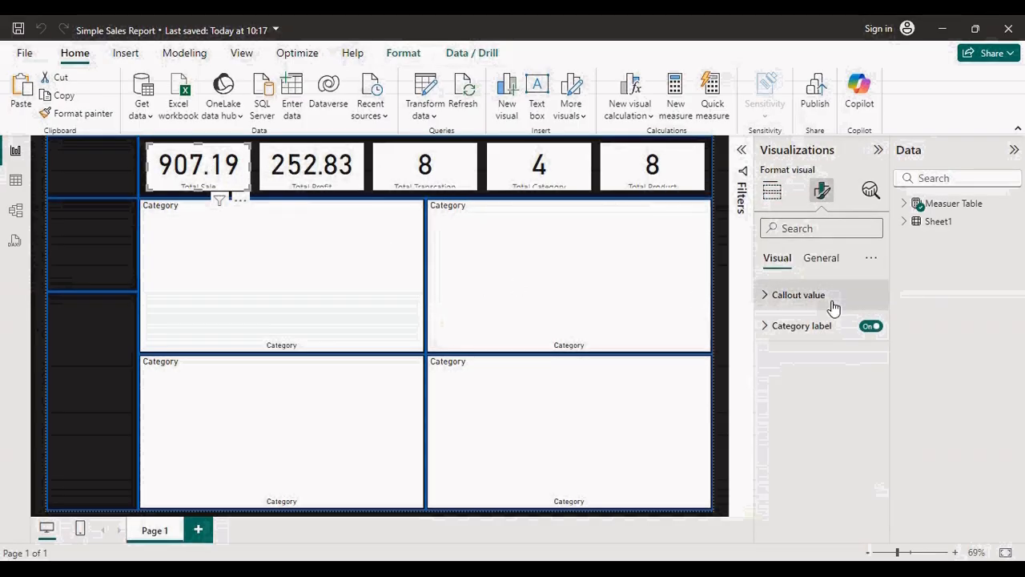
click(767, 296)
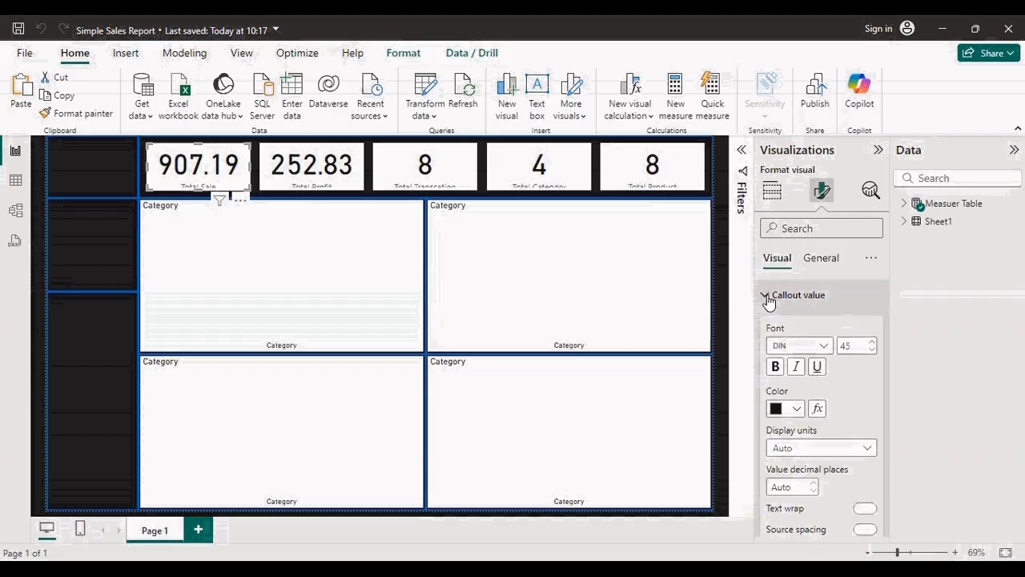
double_click(854, 345)
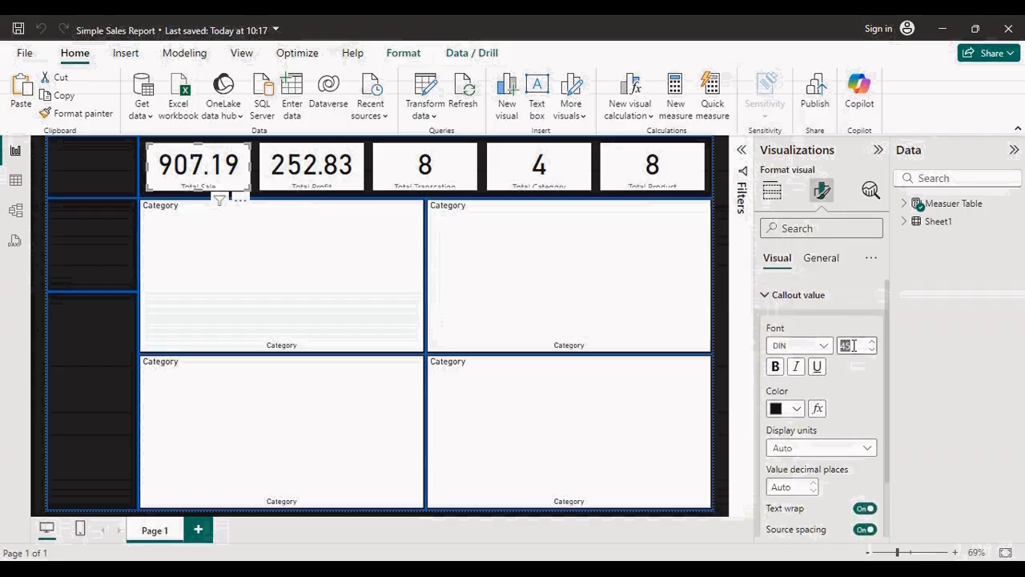
text(30)
key(Return)
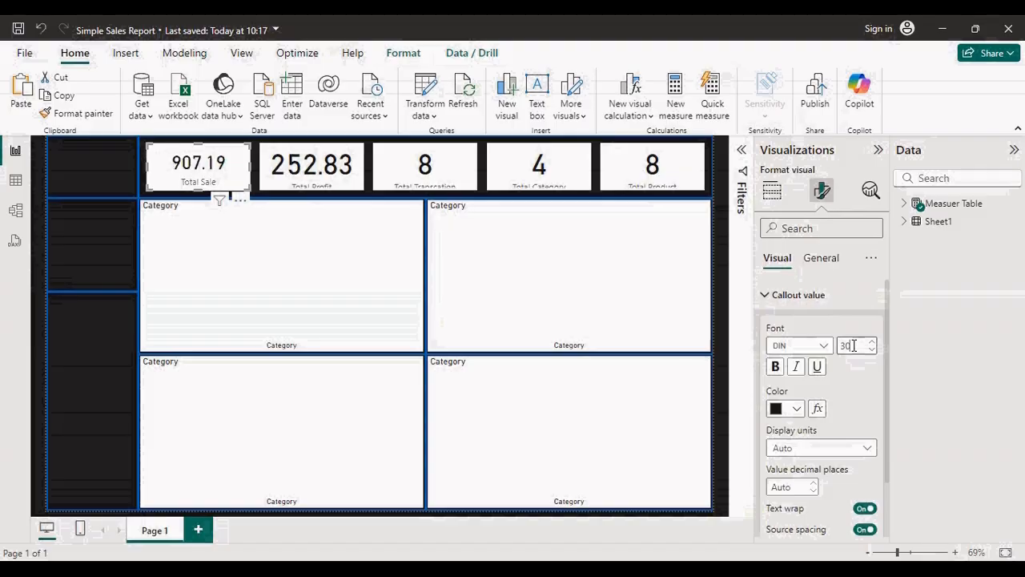
Set the category label font size of the first header card to 15
click(766, 296)
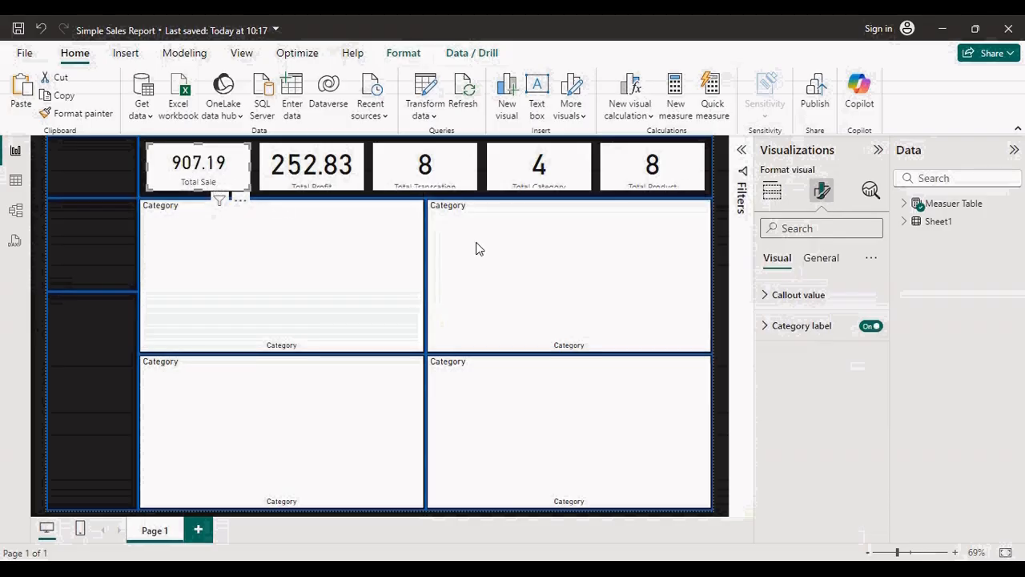
click(766, 328)
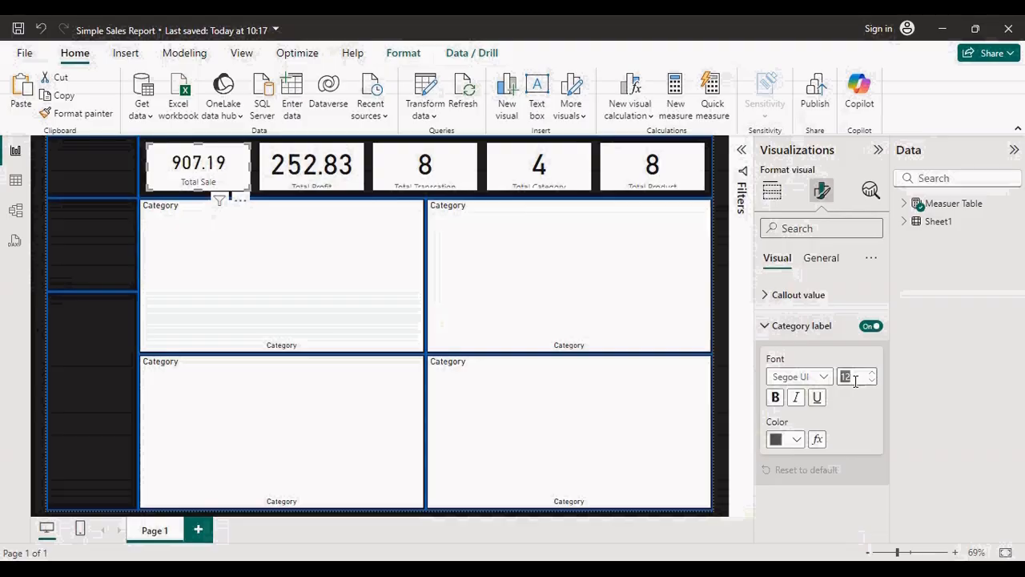
text(15)
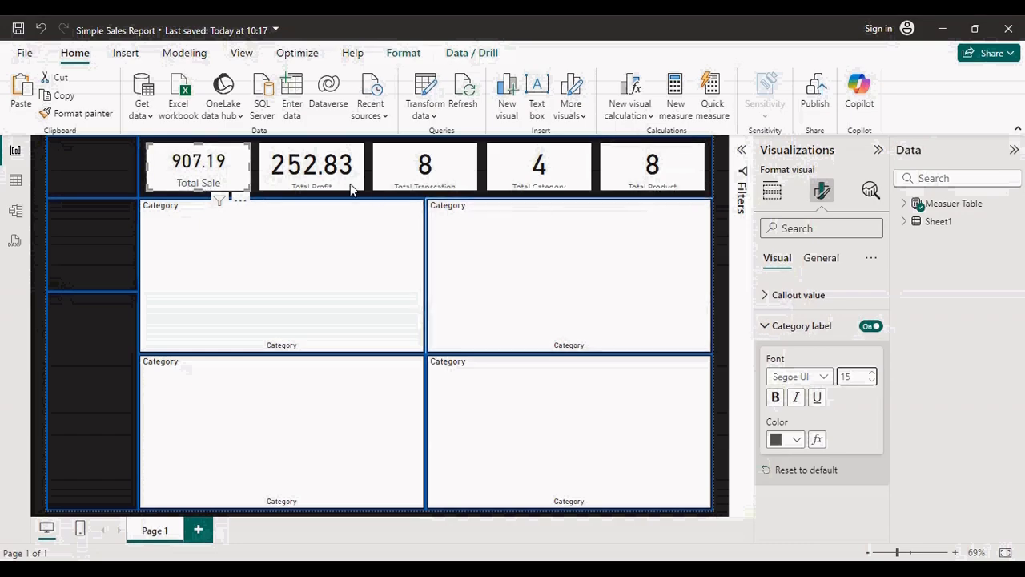
Rename the Total Sale measure to Total Sales in its formula
click(904, 203)
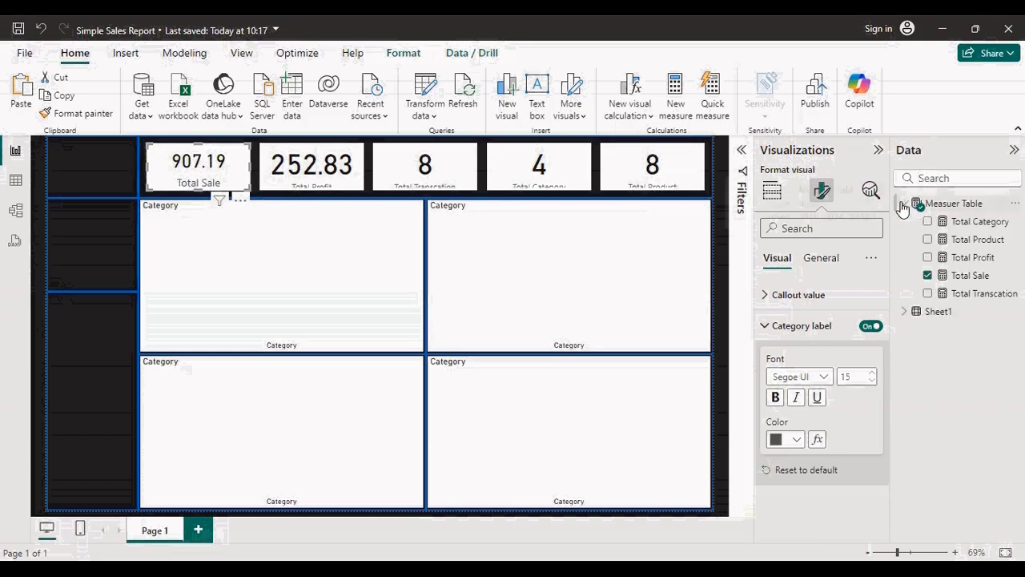
click(949, 277)
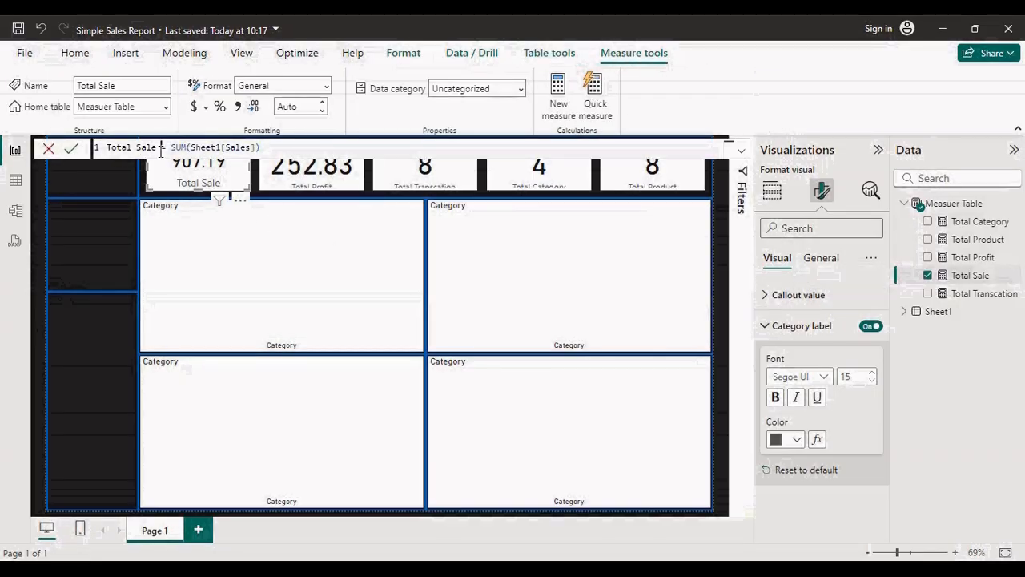
double_click(152, 148)
text(Sales)
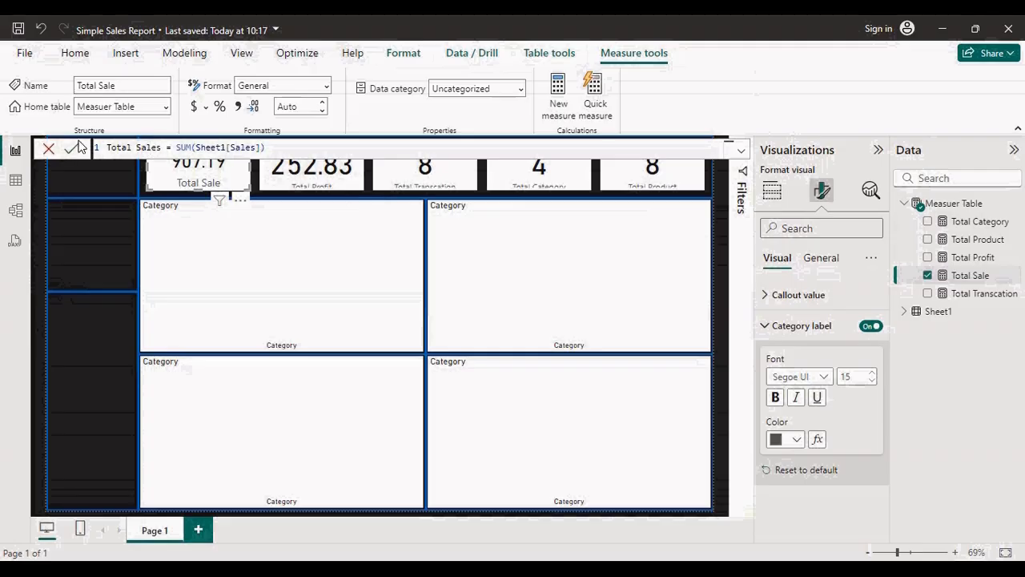
click(74, 149)
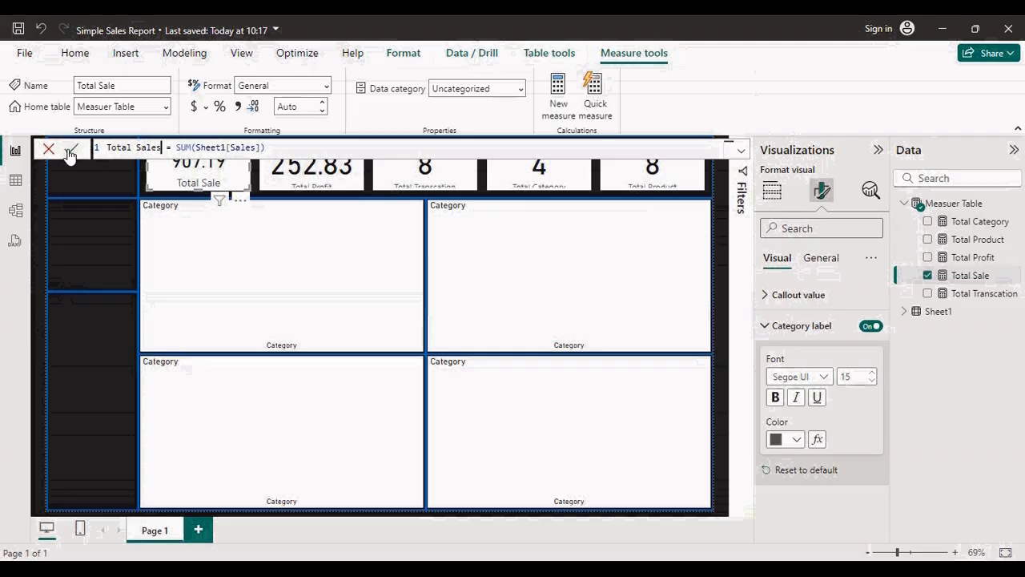
Set the background color of the Total Sales card to orange
click(821, 264)
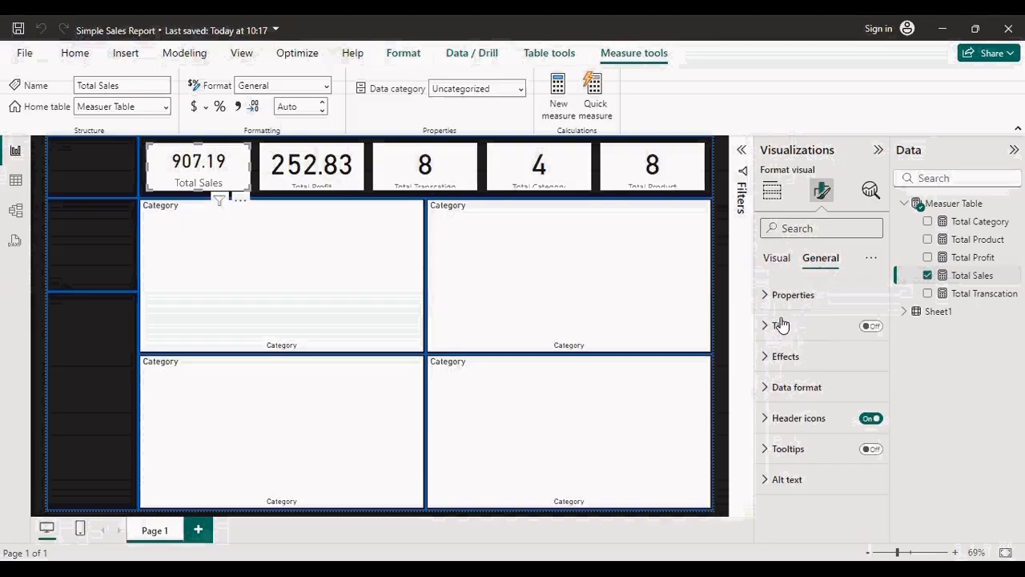
click(770, 362)
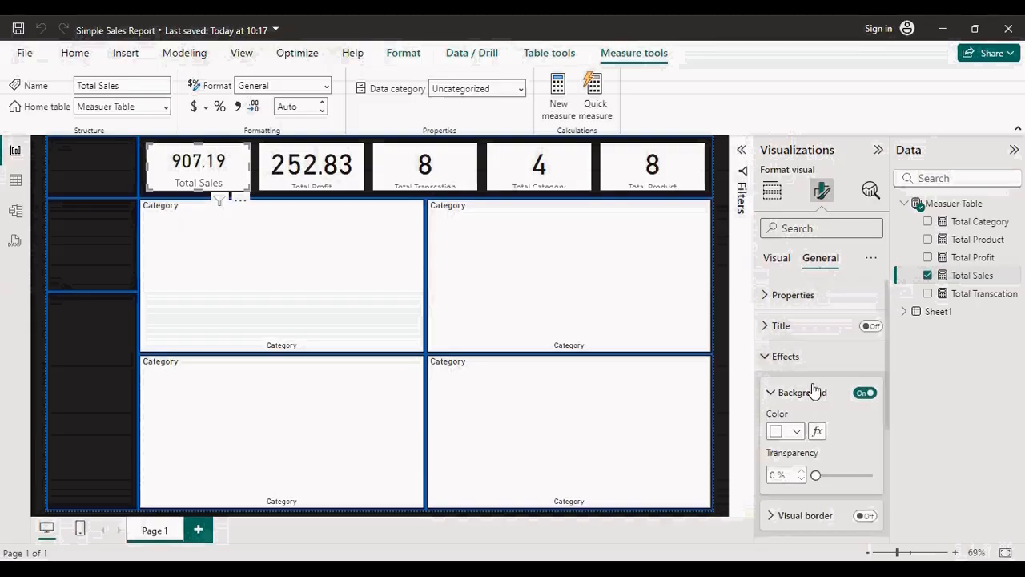
click(794, 433)
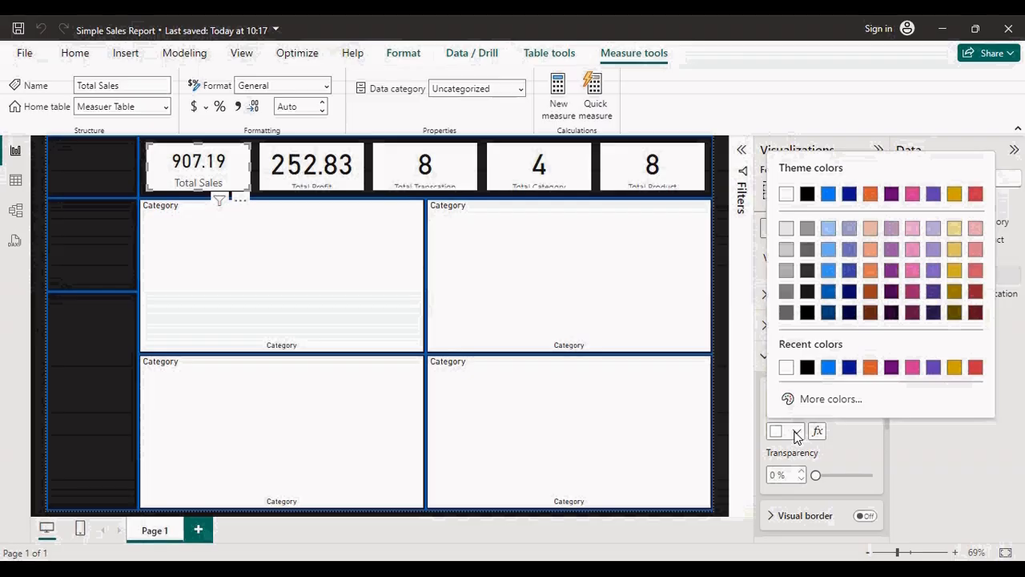
click(870, 367)
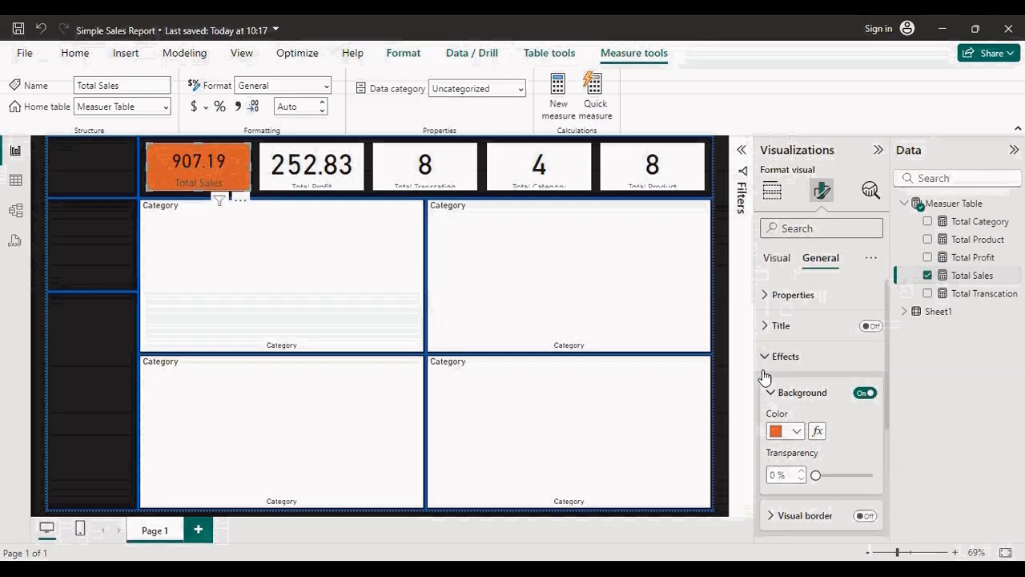
click(772, 394)
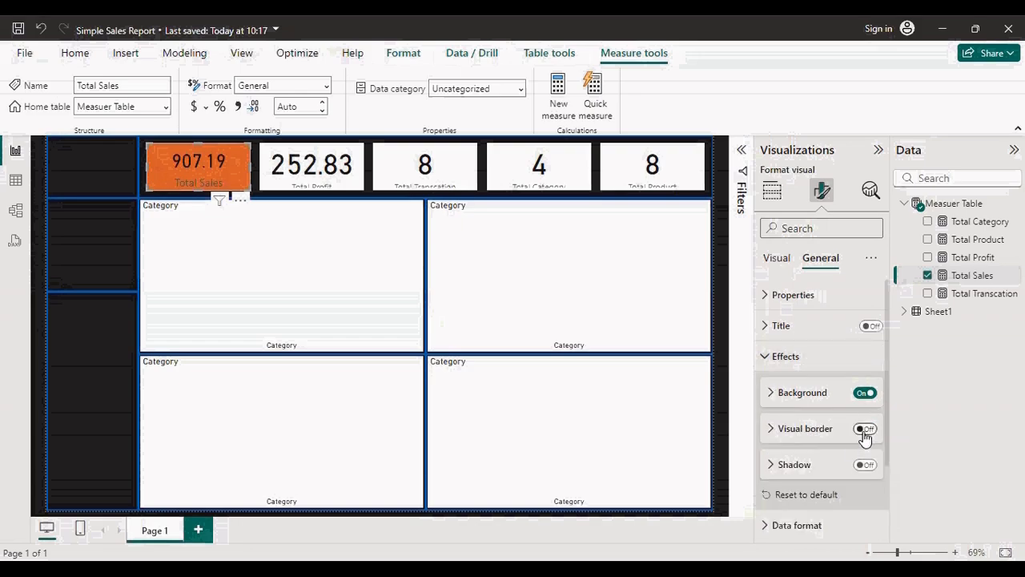
Turn on the visual border and shadow of the Total Sales card, and color the shadow orange
click(864, 430)
click(860, 468)
click(770, 466)
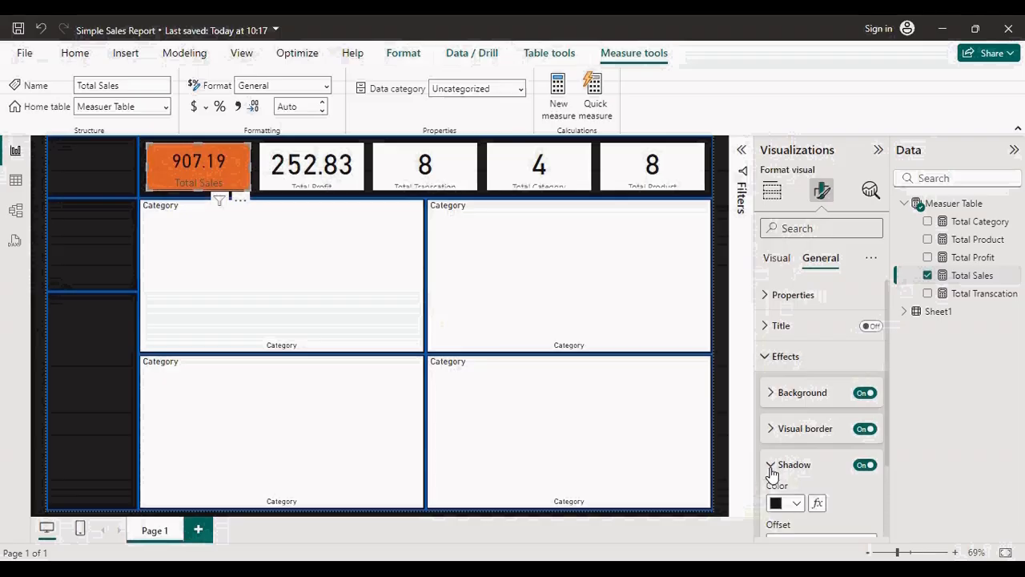
click(797, 504)
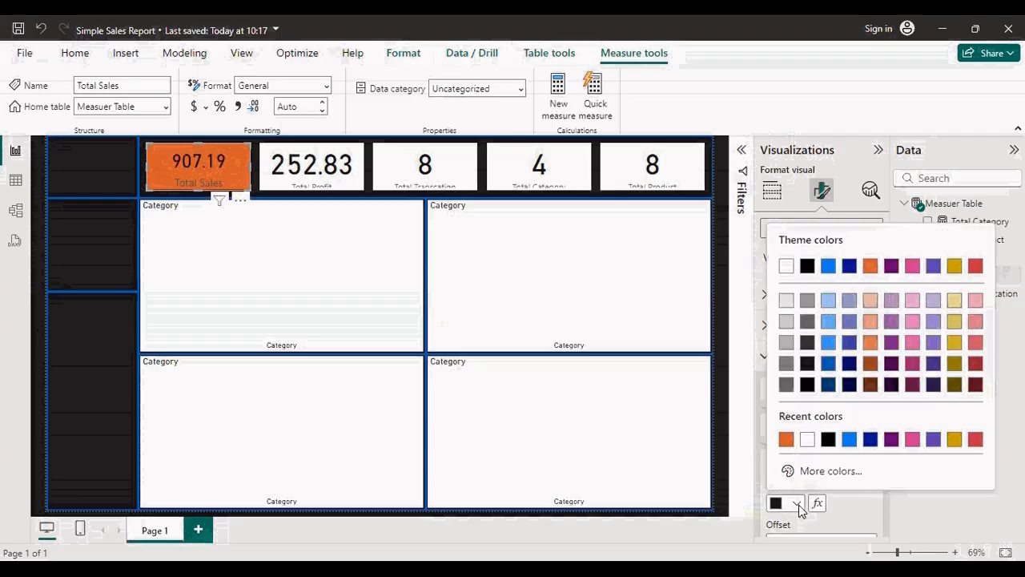
click(788, 437)
Color the Total Sales card's visual border blue and round its corners to 10 px
click(774, 431)
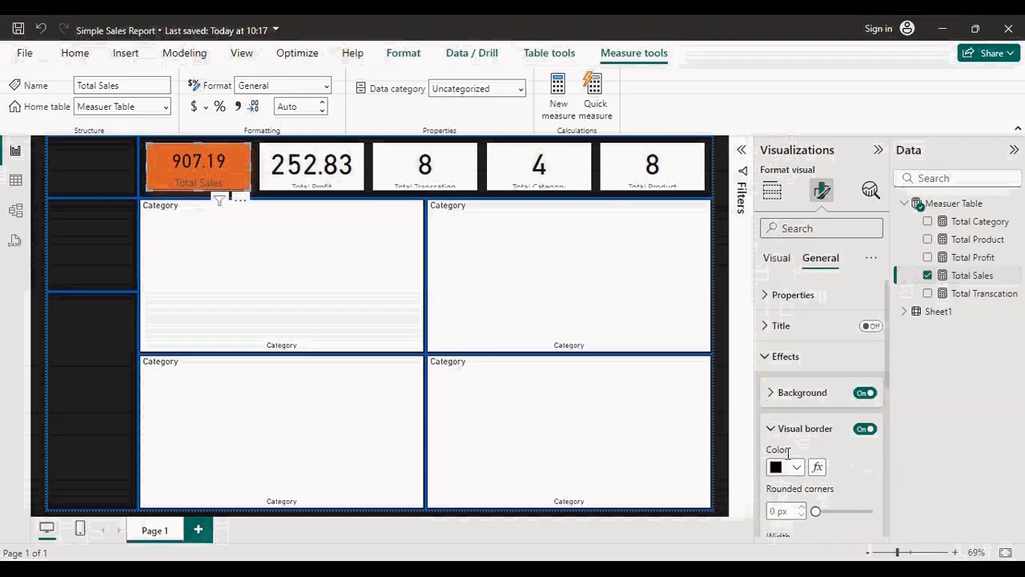
click(796, 468)
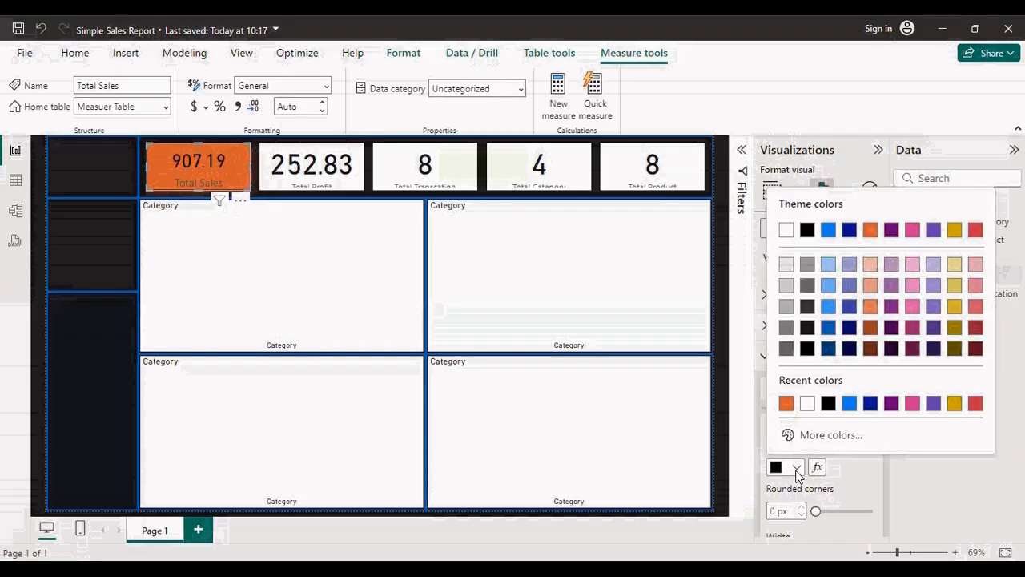
click(850, 404)
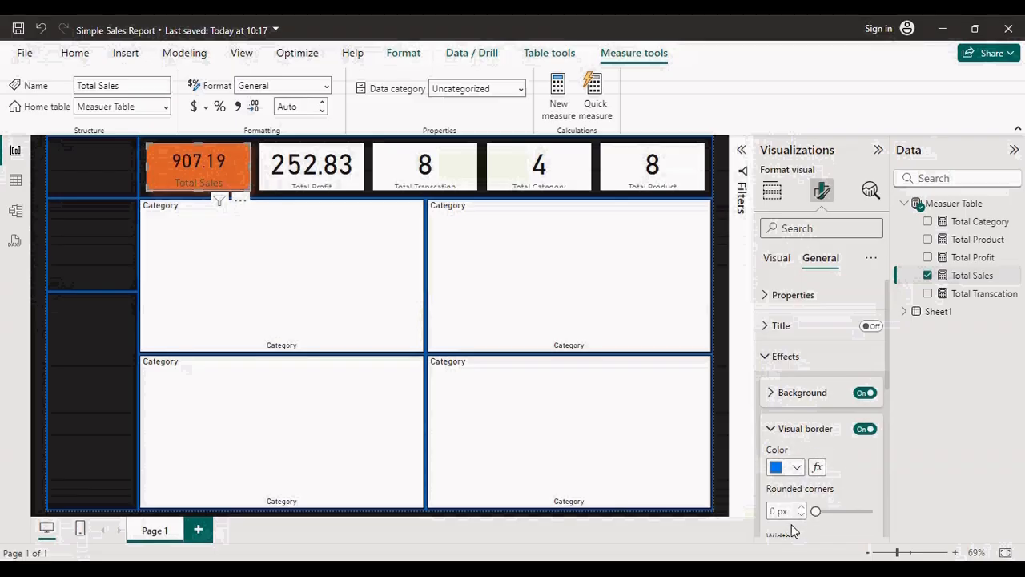
click(831, 511)
drag(834, 512, 836, 512)
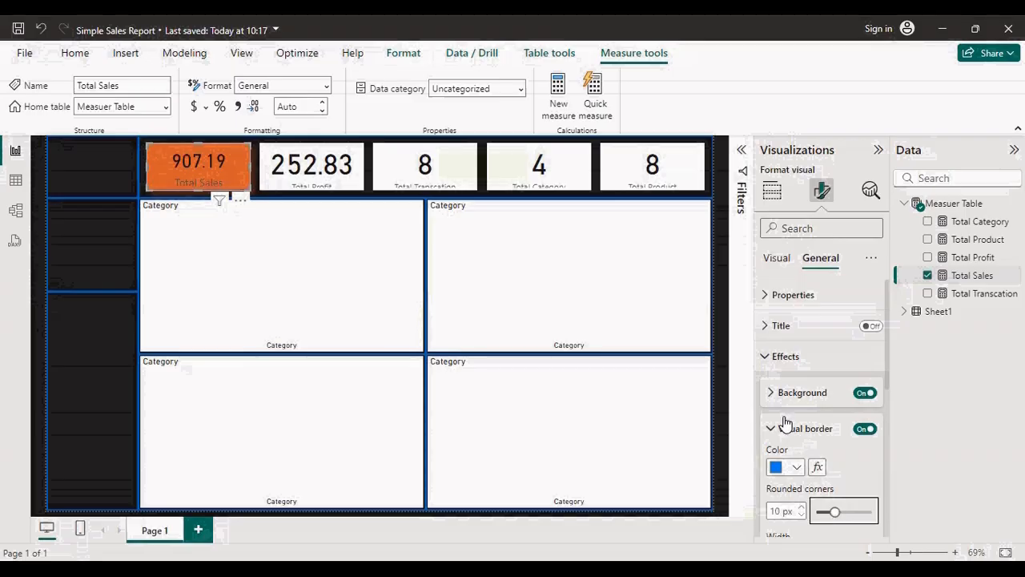
Set the callout value color of the Total Sales card to white
click(775, 266)
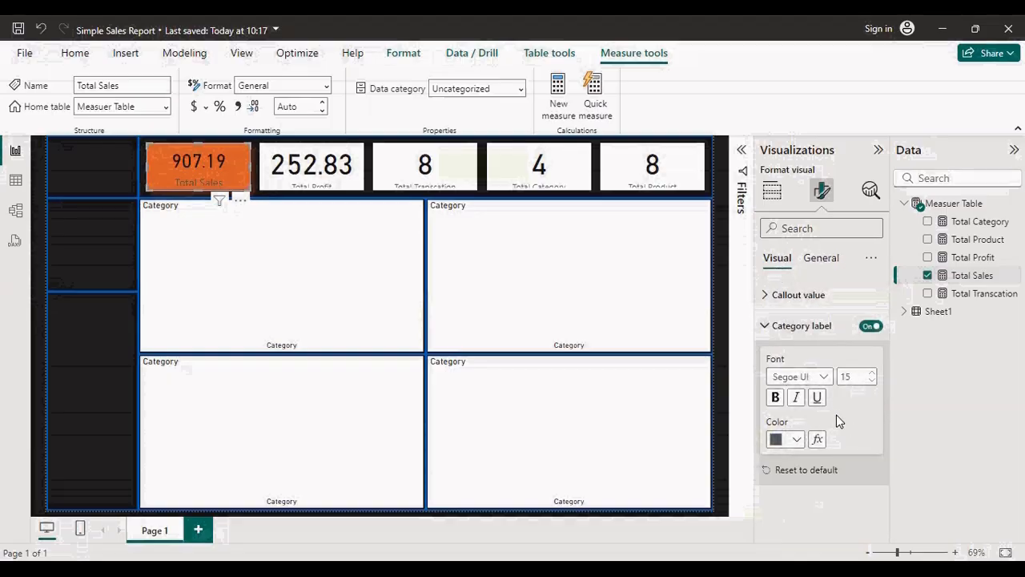
click(769, 299)
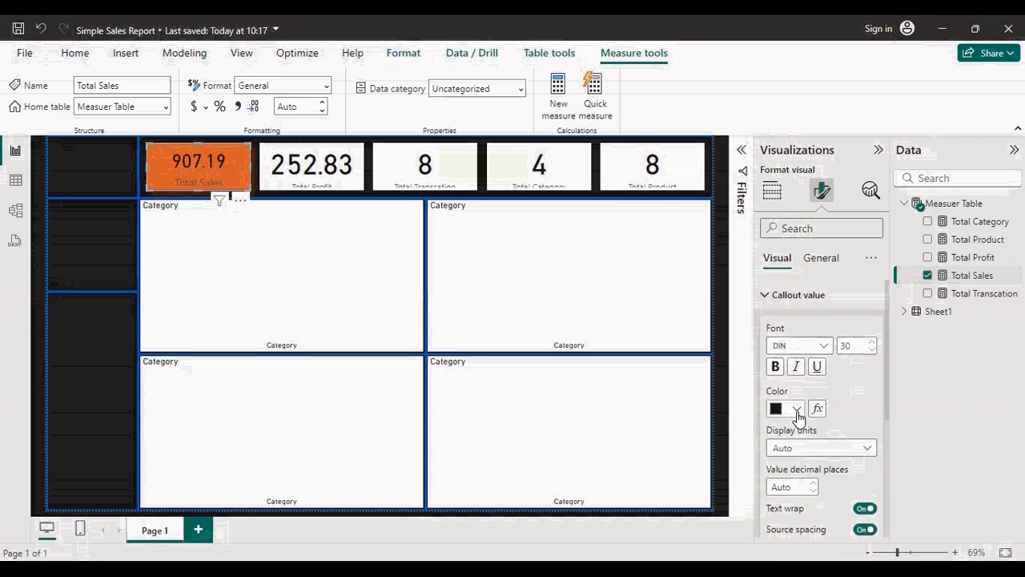
click(796, 410)
click(828, 345)
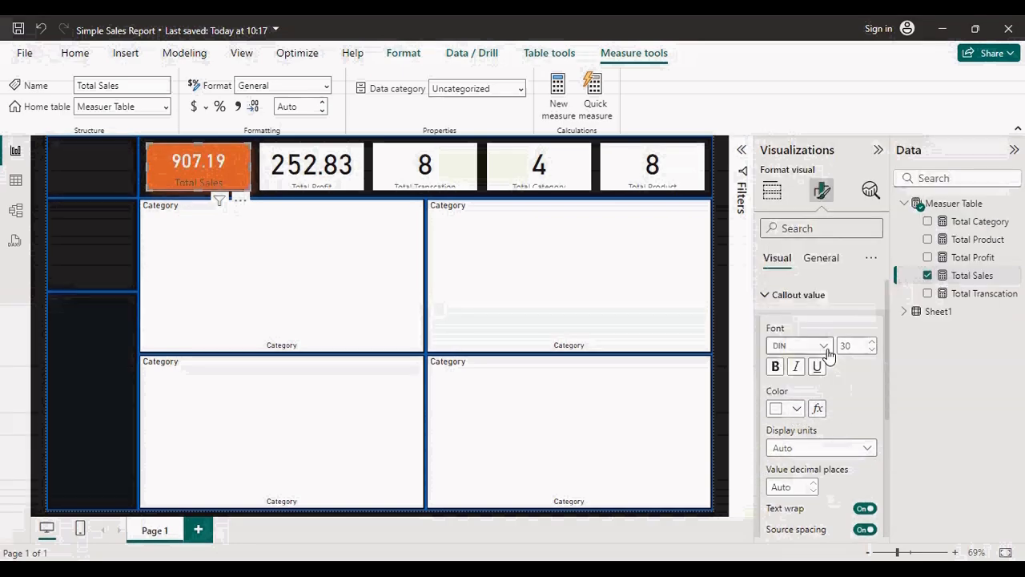
Set the Total Sales card's category label color to white and its callout value font size to 29
click(767, 295)
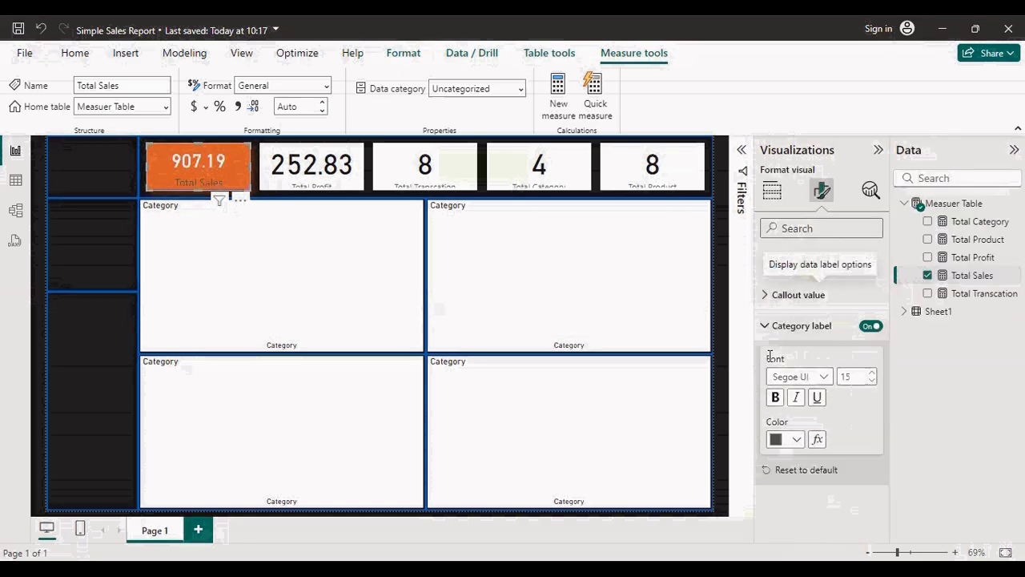
click(791, 438)
click(787, 375)
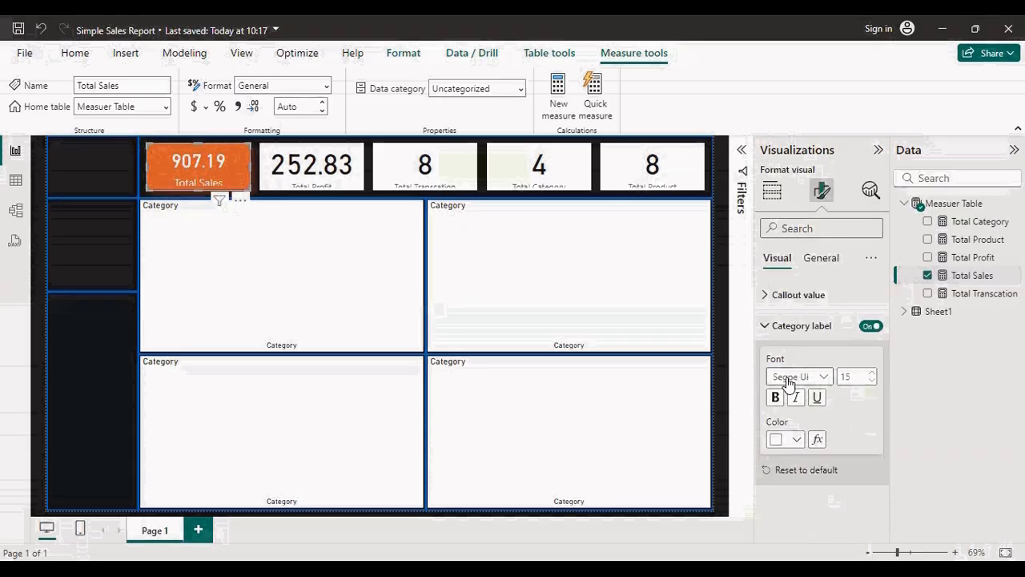
click(199, 166)
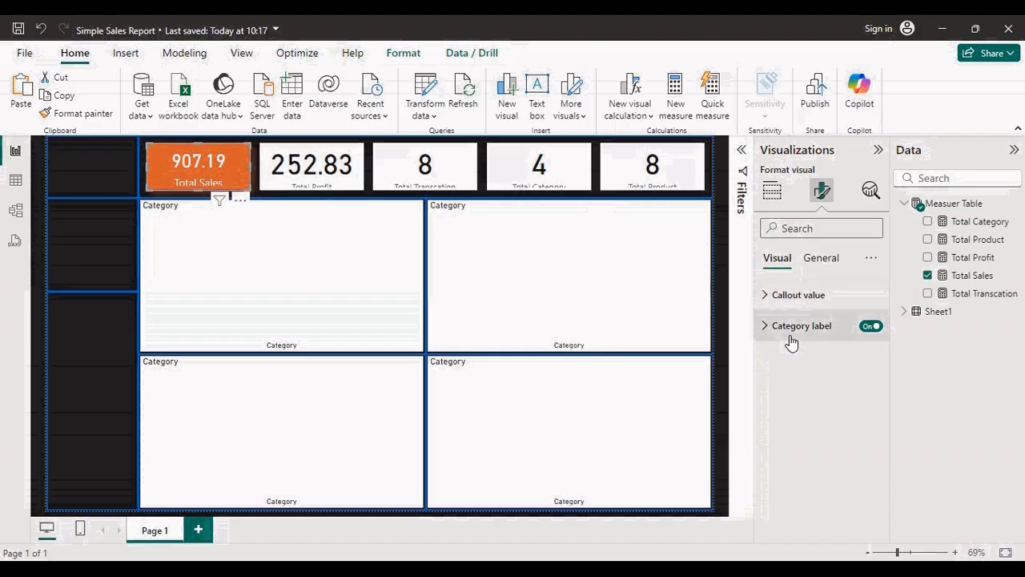
click(769, 295)
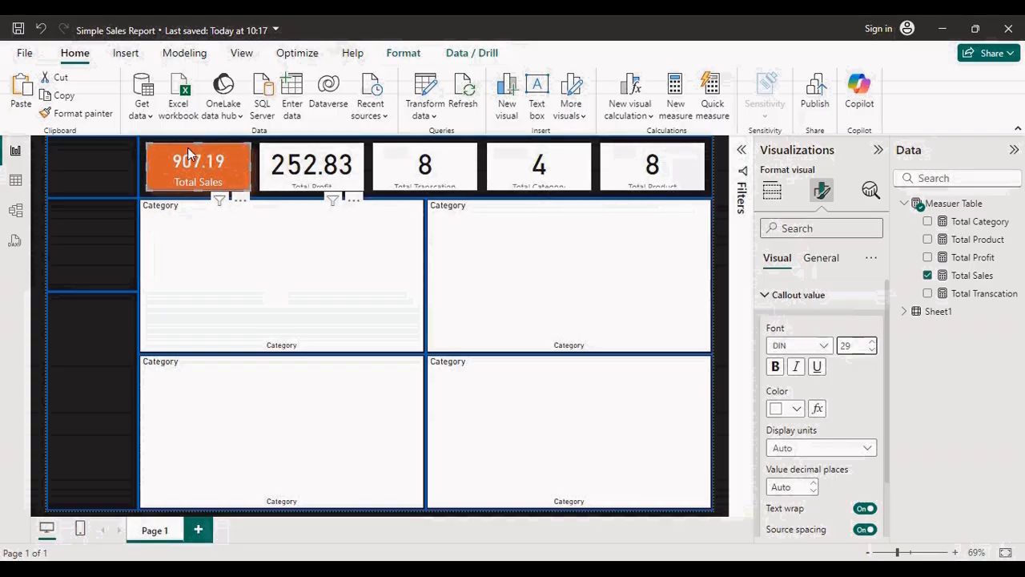
Copy the Total Sales card's formatting to the Total Profit, Total Transcation, Total Category and Total Product cards with Format painter
click(72, 113)
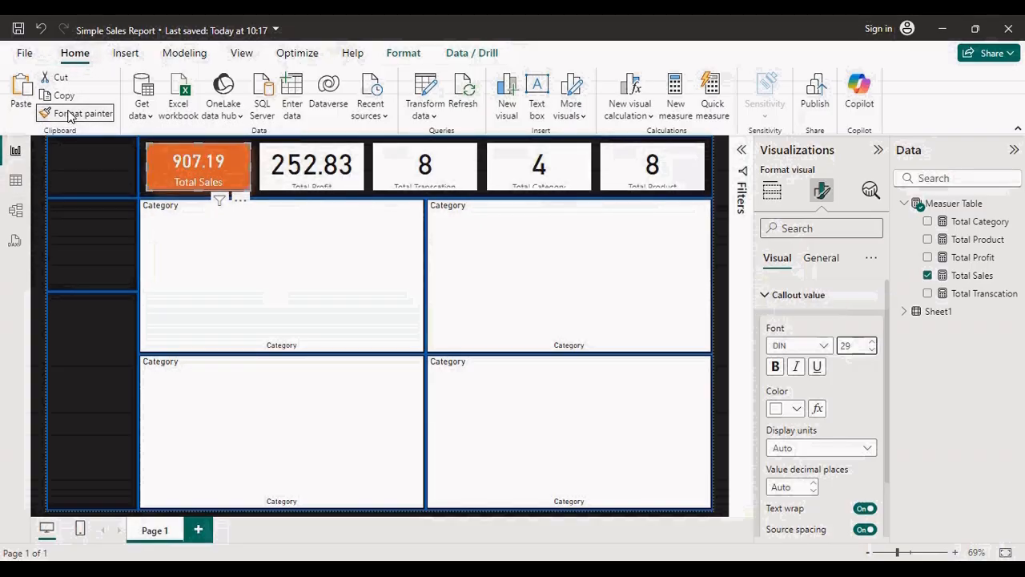
click(319, 163)
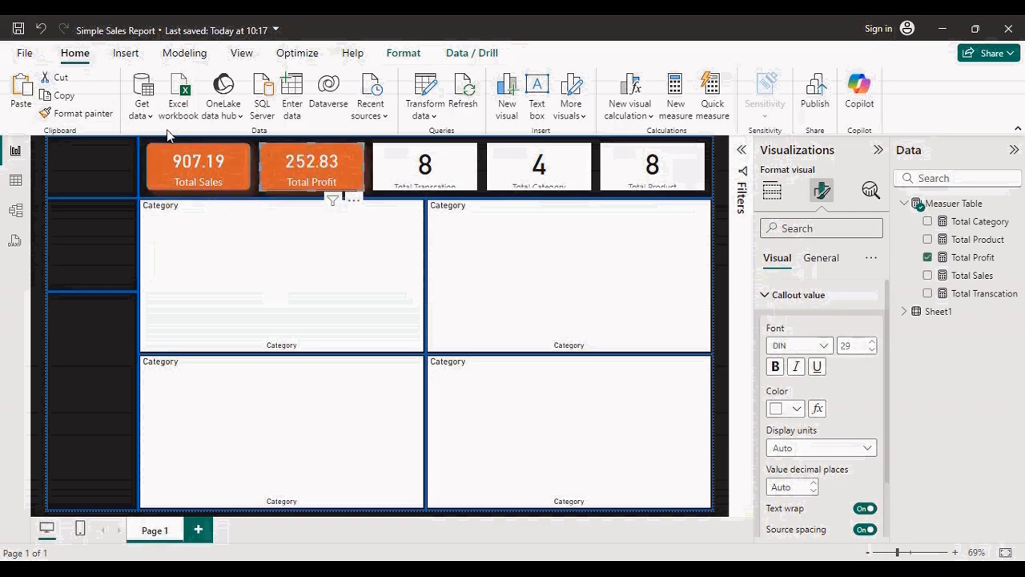
click(96, 116)
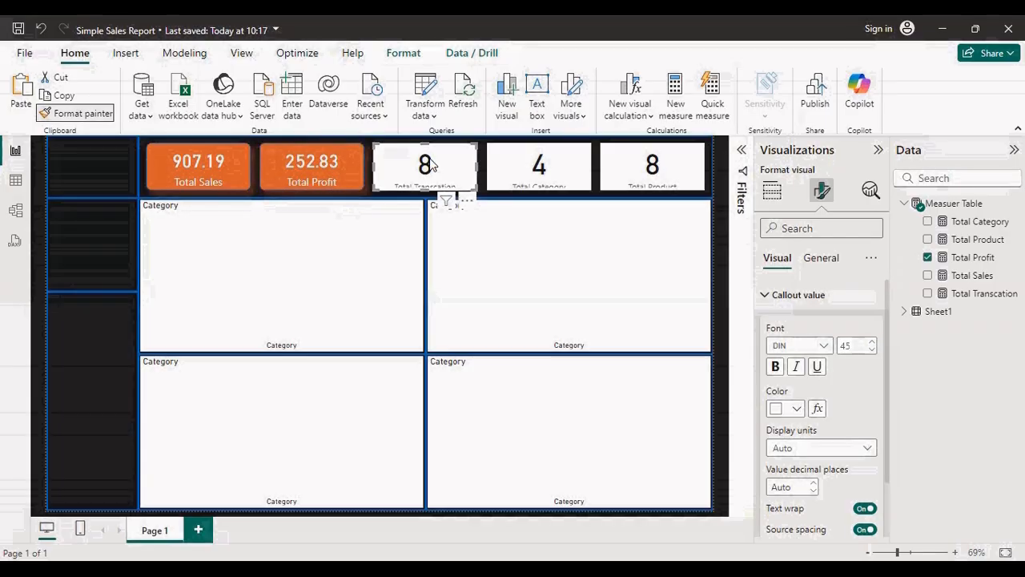
click(436, 164)
click(83, 114)
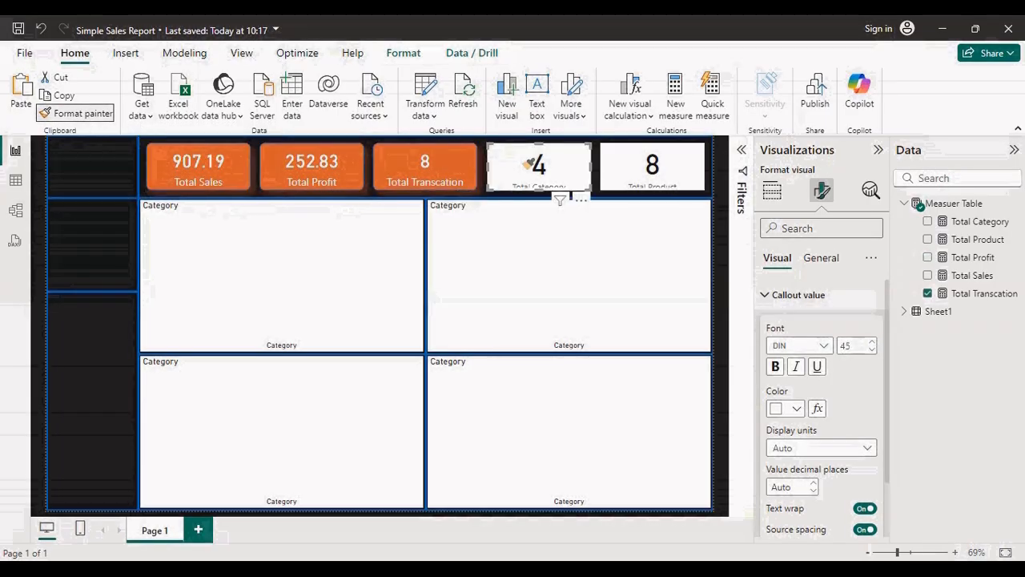
click(536, 166)
click(97, 116)
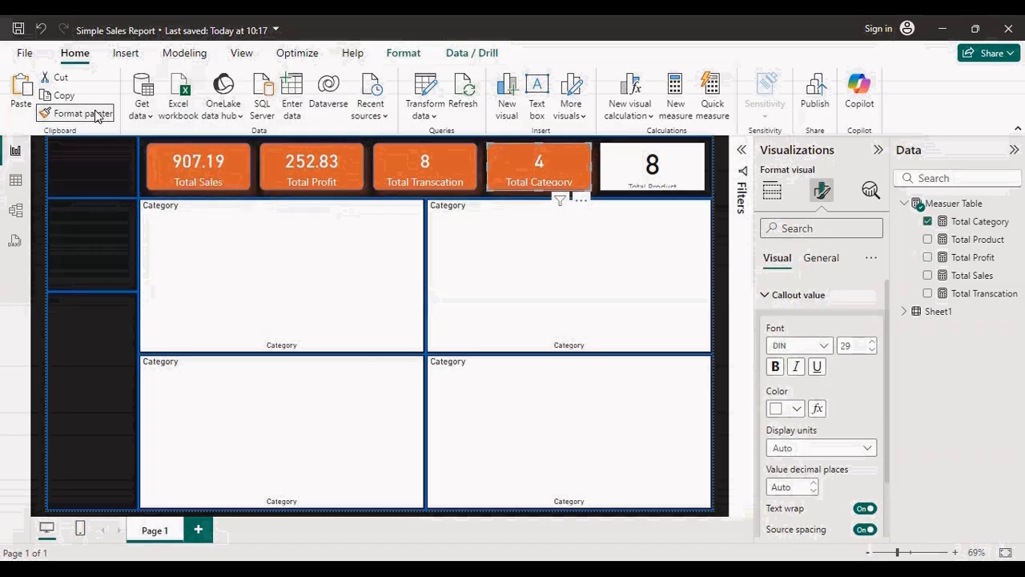
click(667, 164)
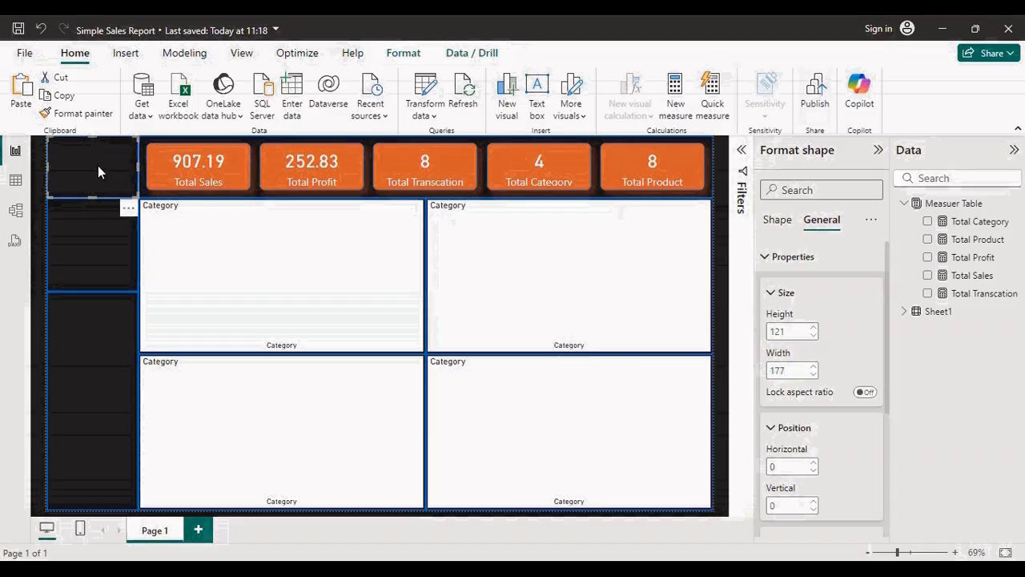
Insert a text box and set its height to 101 and width to 157
click(536, 104)
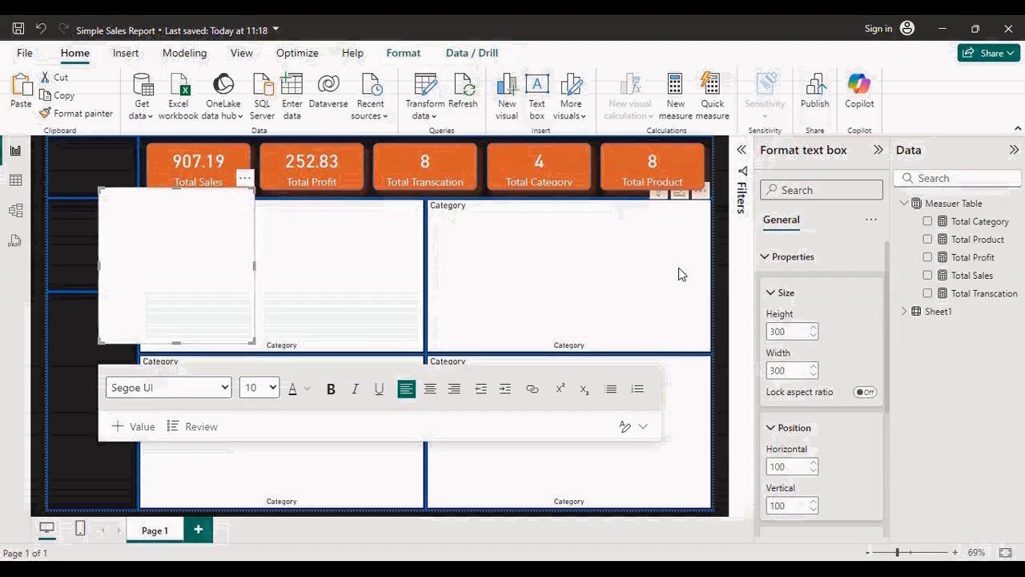
double_click(784, 331)
click(793, 331)
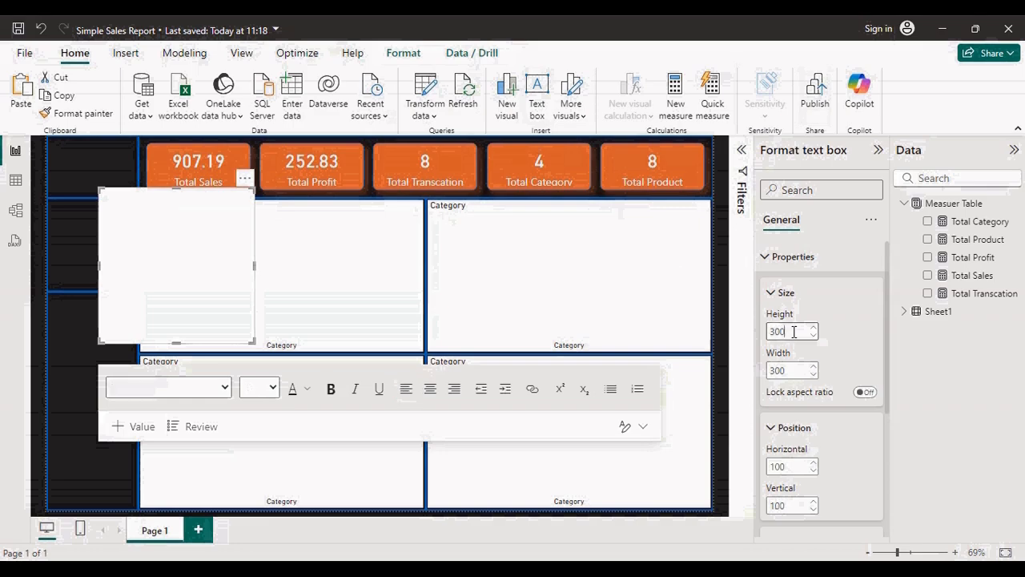
text(1)
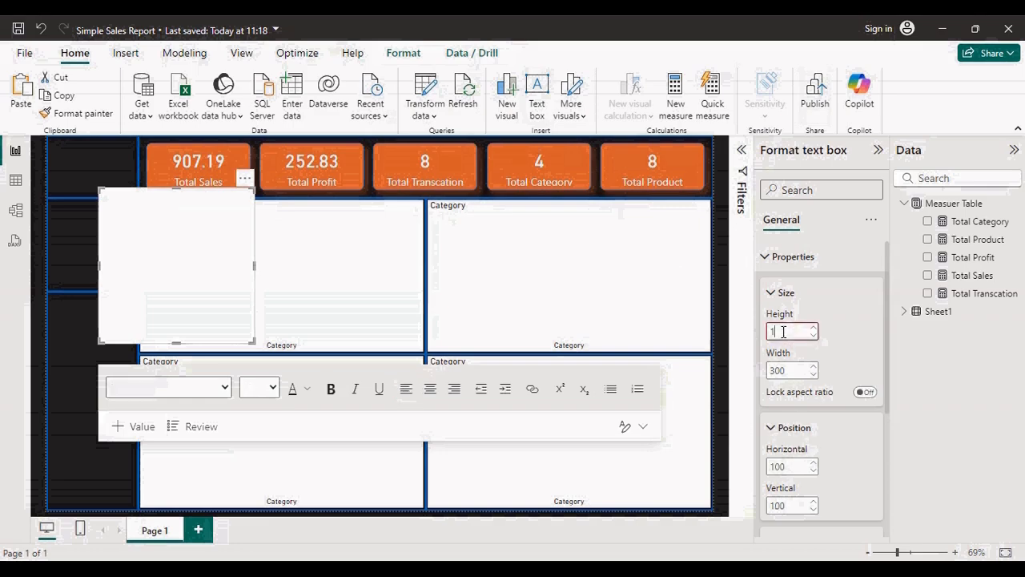
text(00)
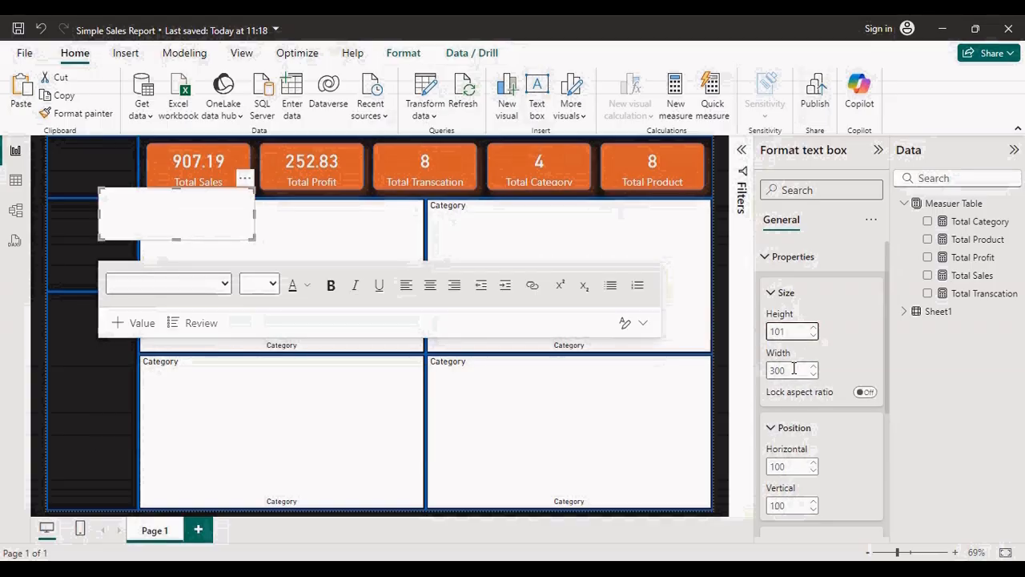
double_click(790, 369)
text(157)
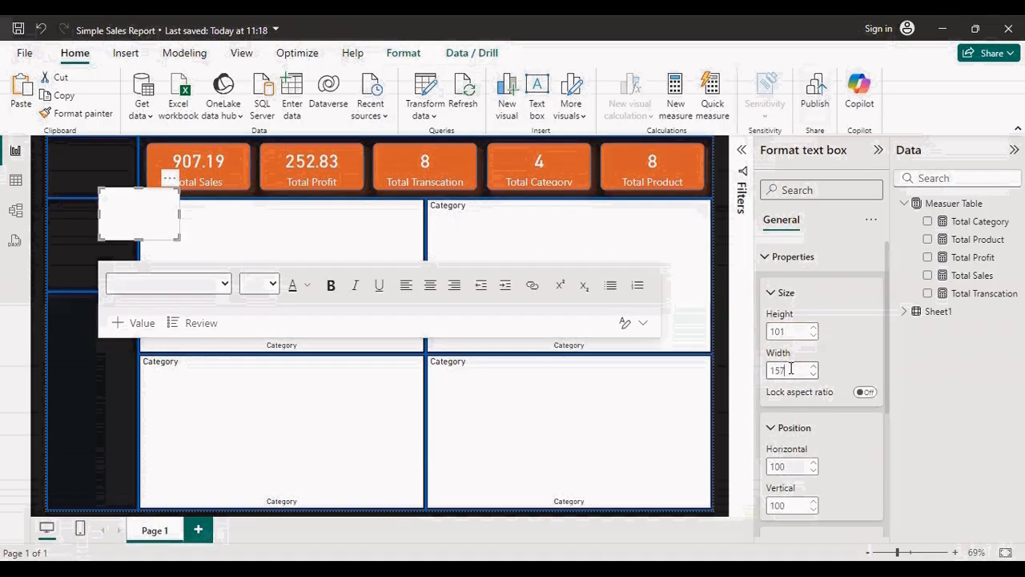
Position the text box at horizontal 10 and vertical 10, inside the dark shape beside the header cards
double_click(781, 466)
text(10)
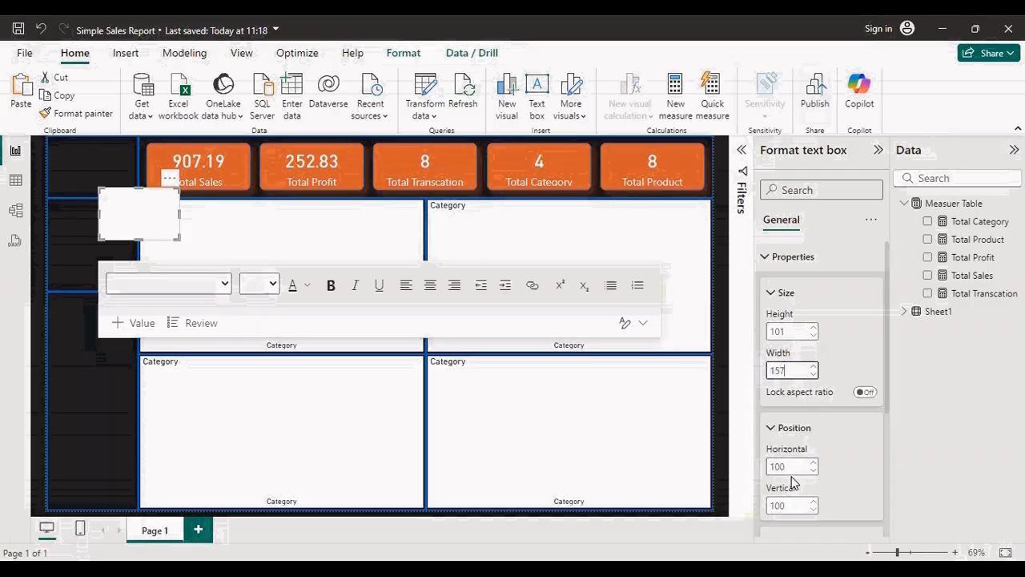
double_click(780, 506)
text(10)
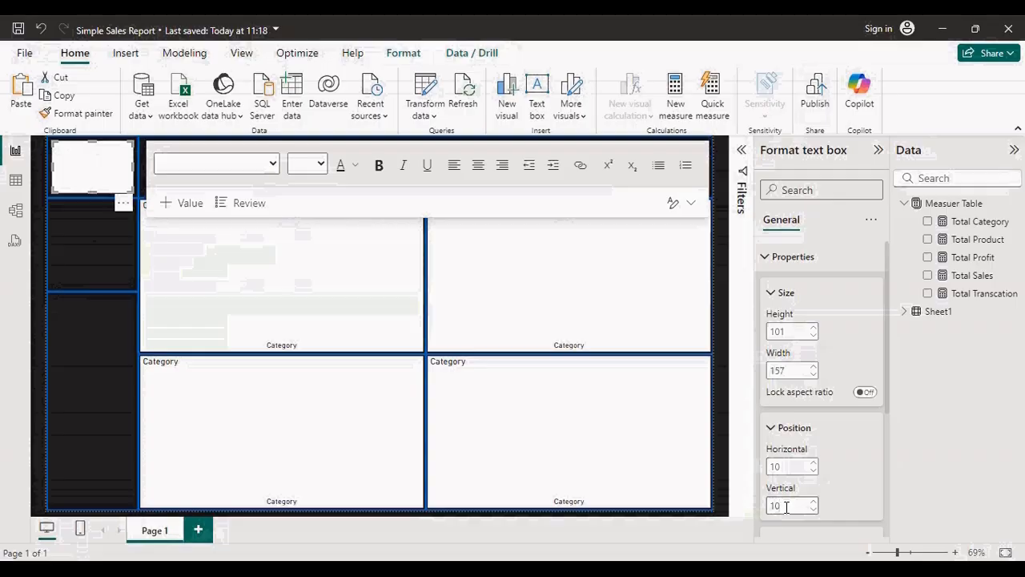
Turn on the title of the text box
click(766, 260)
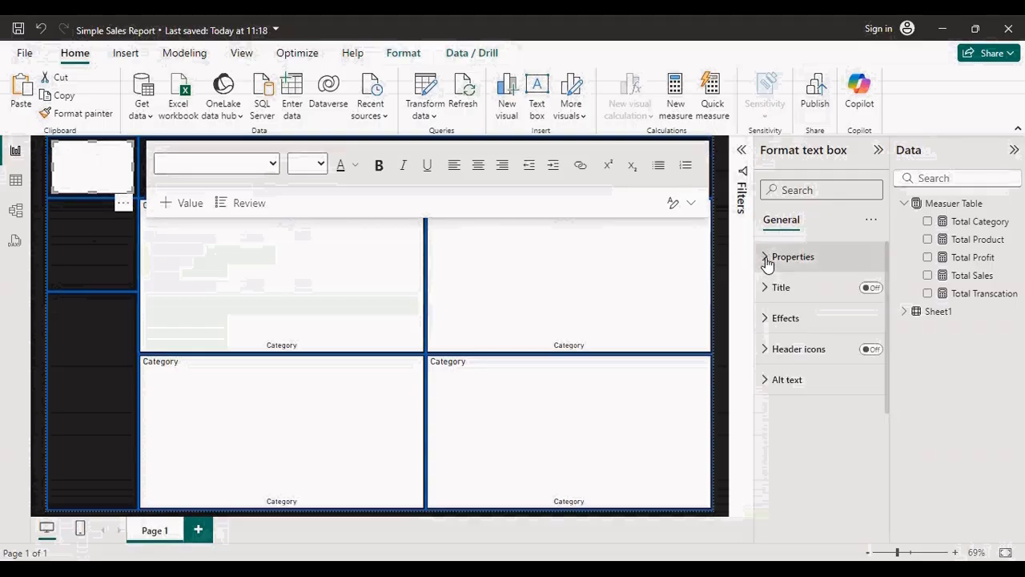
click(873, 289)
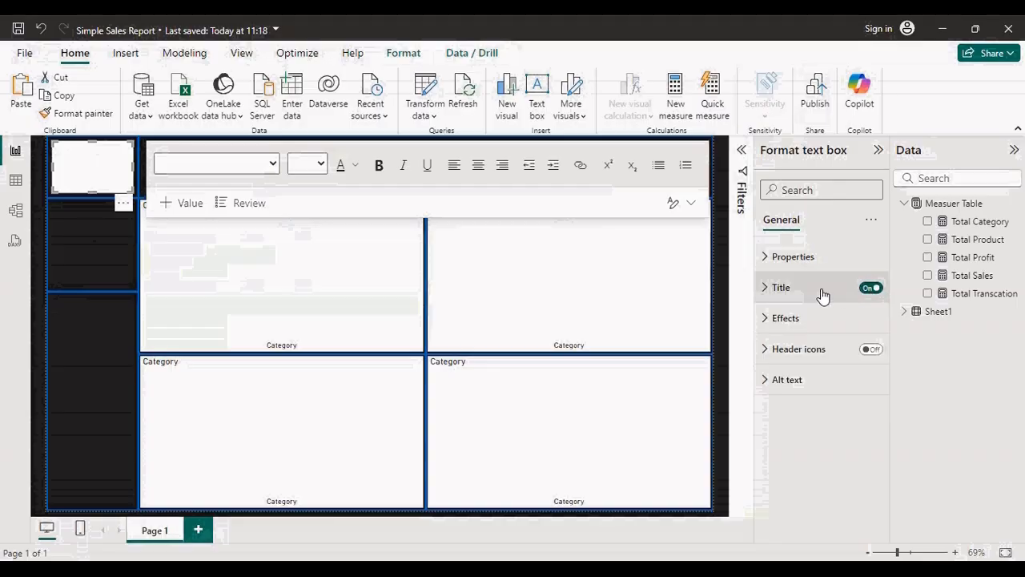
Set the selected text box's title text to "Sales Report"
click(769, 290)
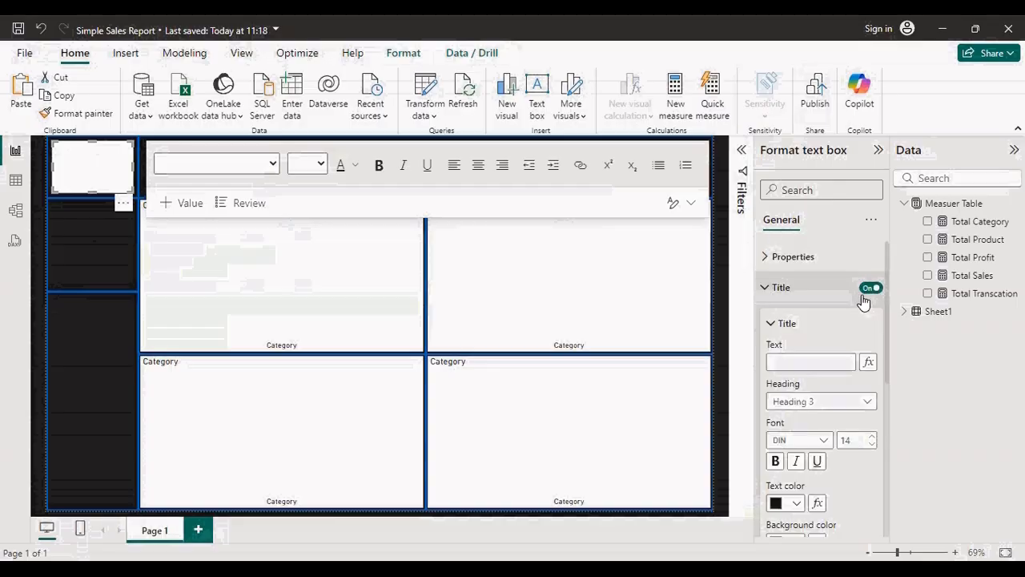
click(800, 360)
text(Sales Report)
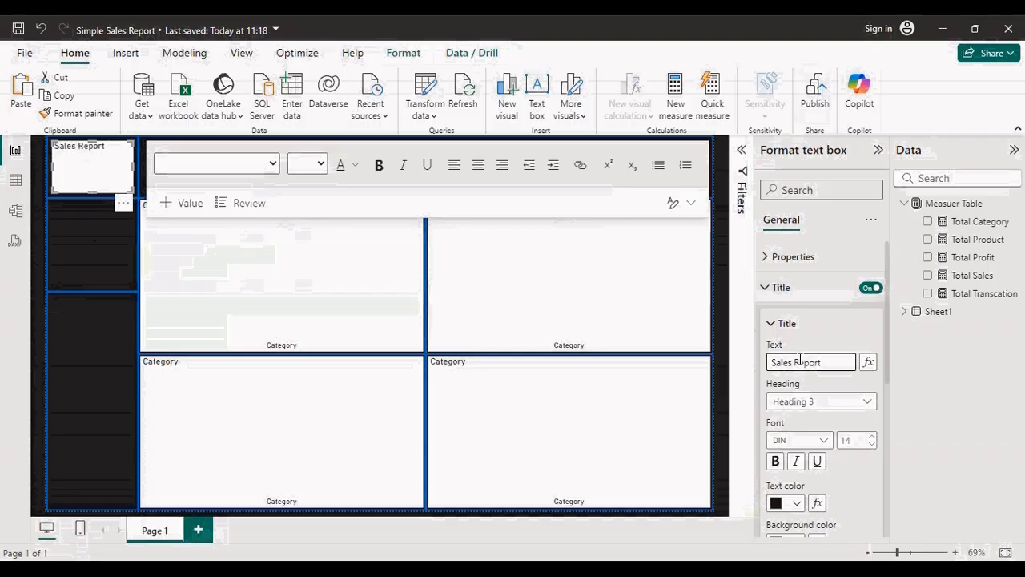
Set the Sales Report title's font size to 30 and center it horizontally
click(855, 440)
text(30)
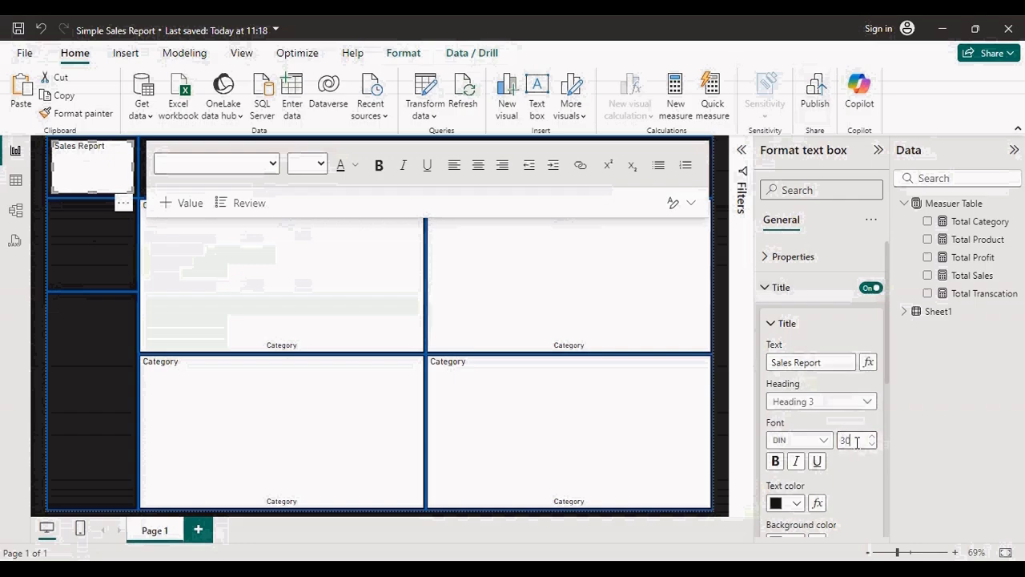
key(Return)
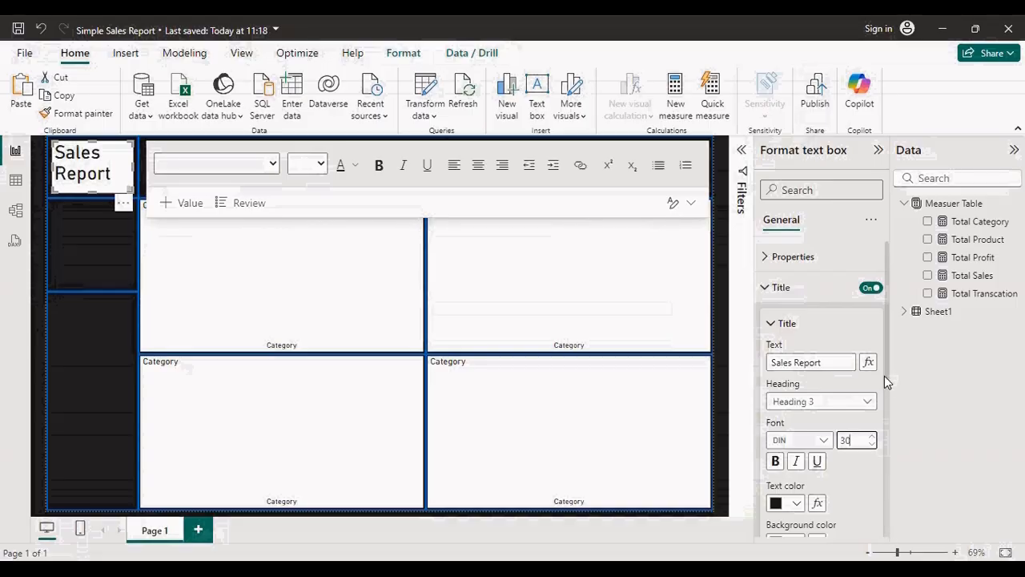
drag(884, 376, 886, 433)
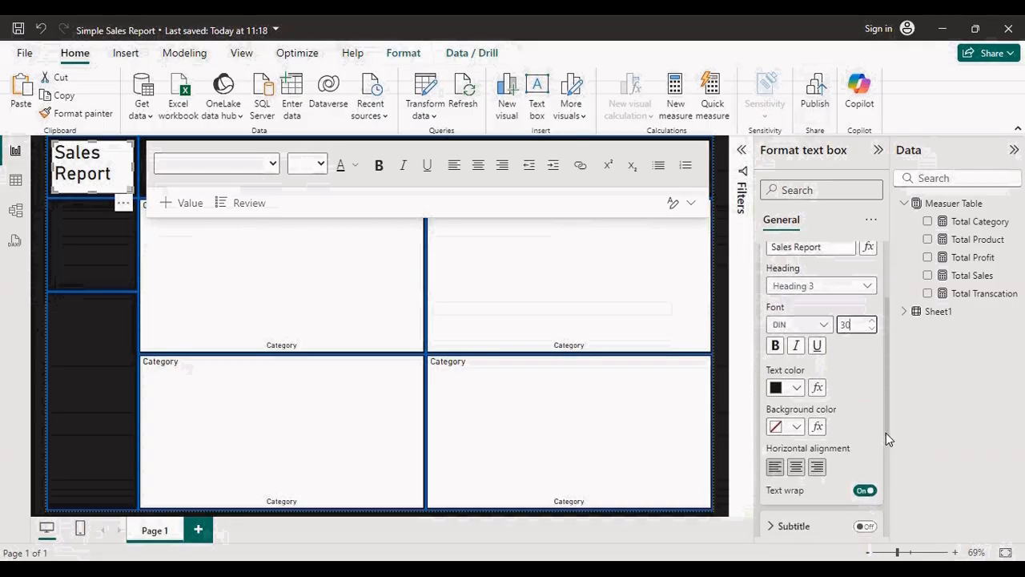
click(796, 467)
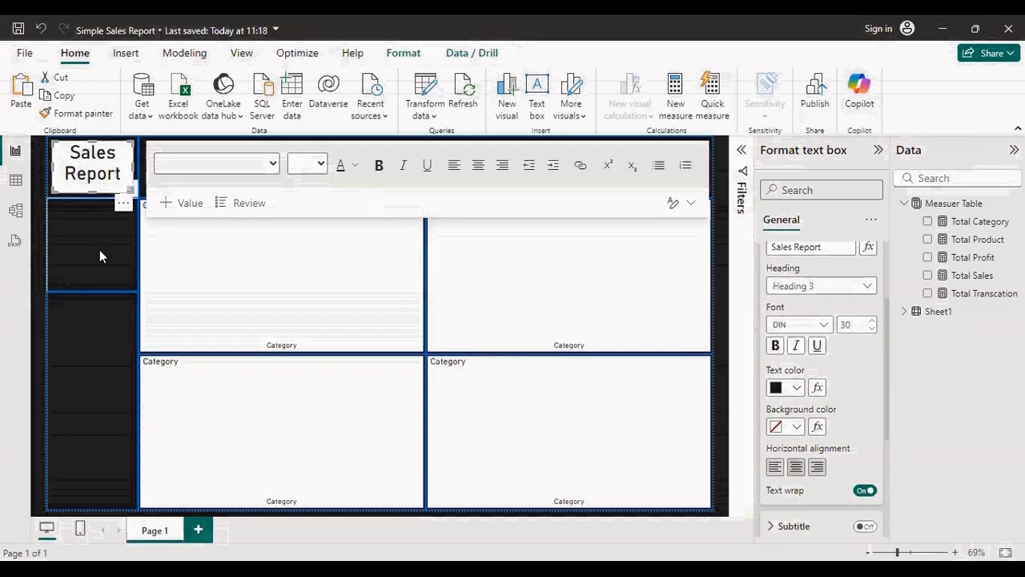
Copy the page wallpaper's hex color #212122 from the current theme's customization settings, leaving the theme unchanged
click(240, 54)
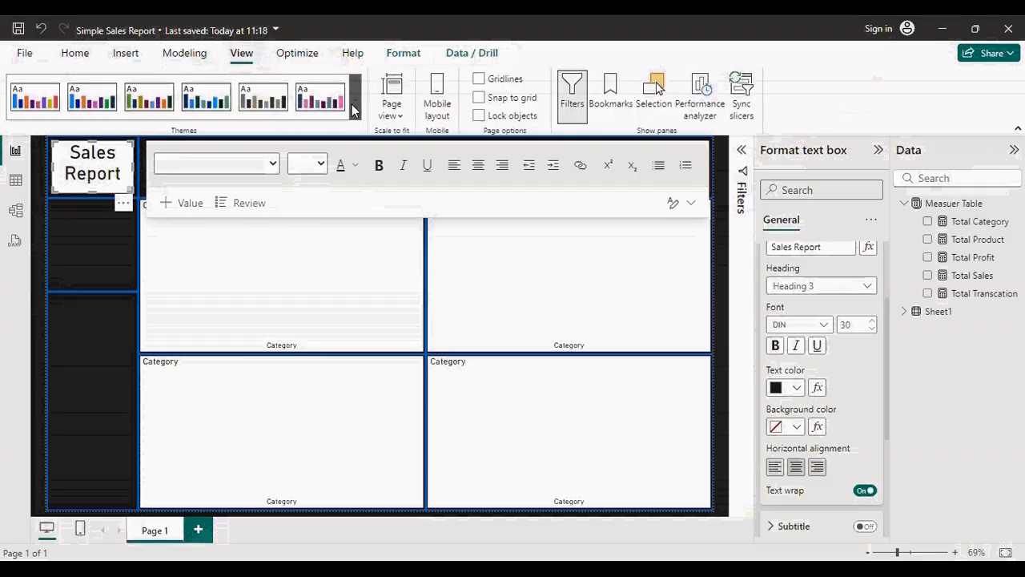
click(354, 108)
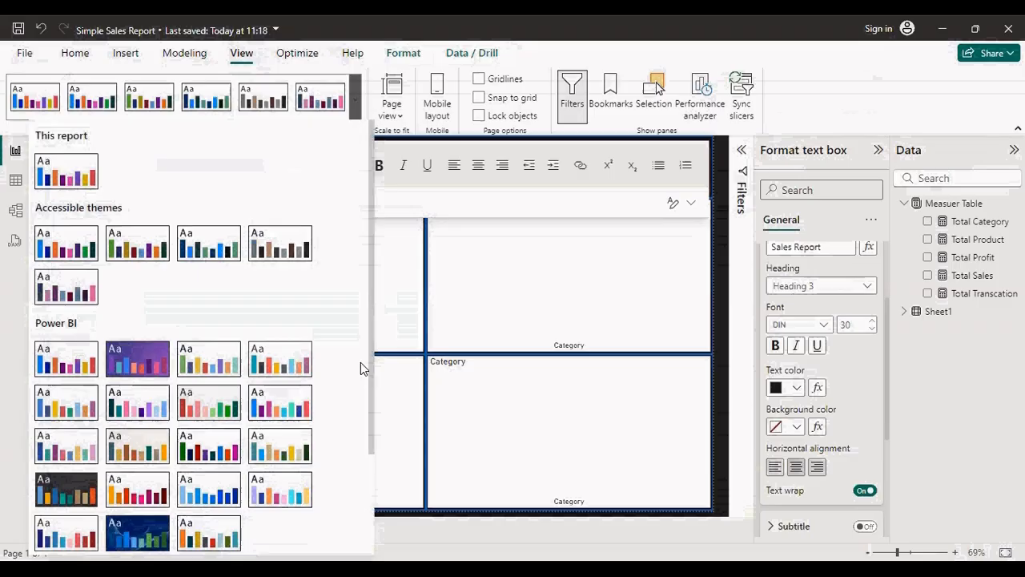
scroll(366, 465, down, 3)
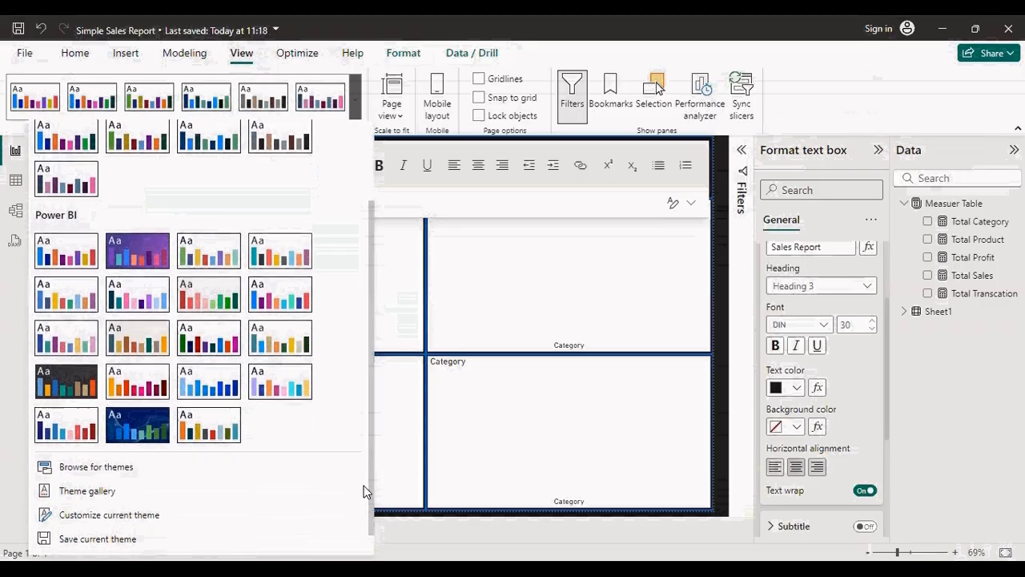
scroll(366, 497, down, 1)
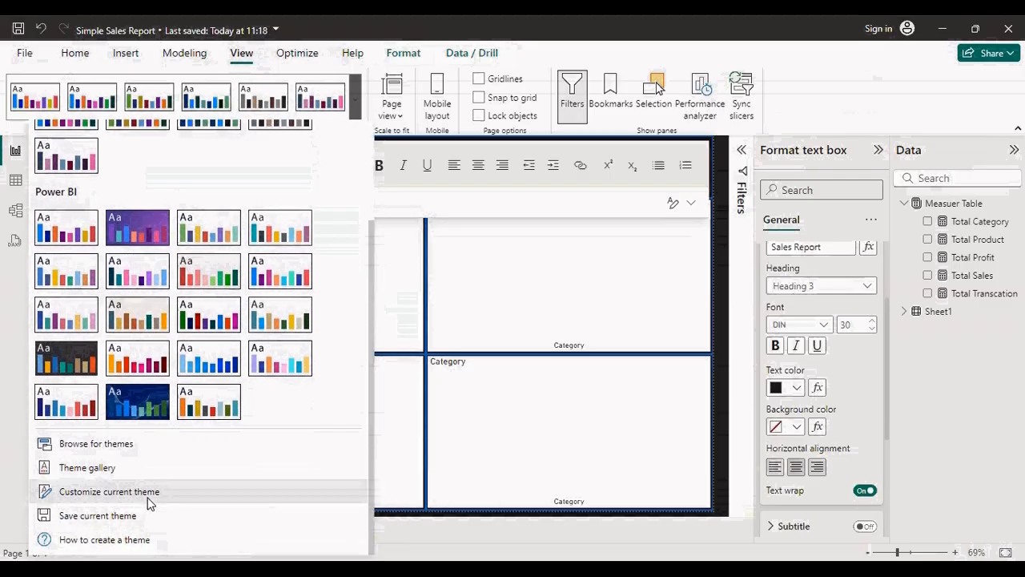
click(120, 492)
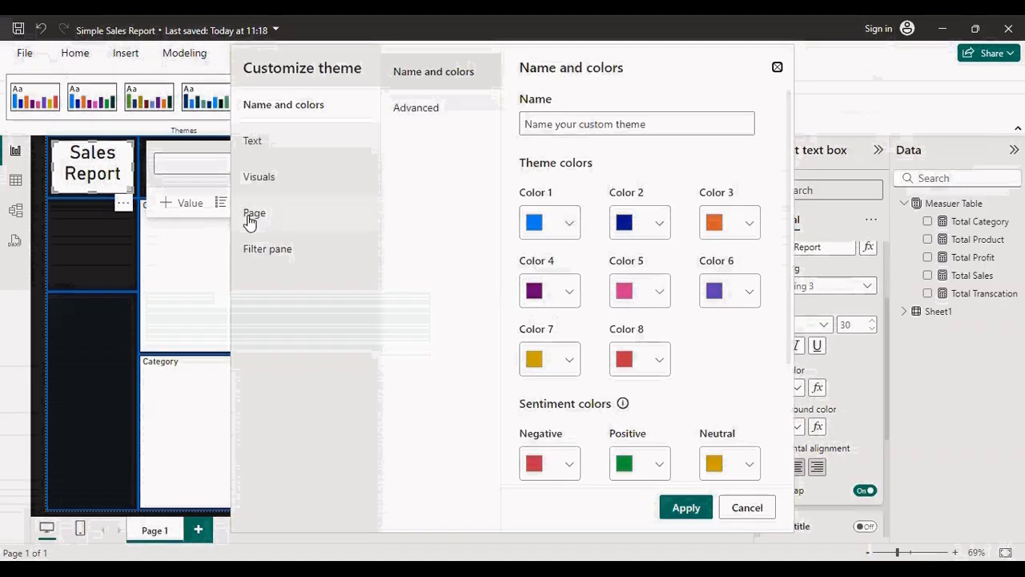
click(254, 215)
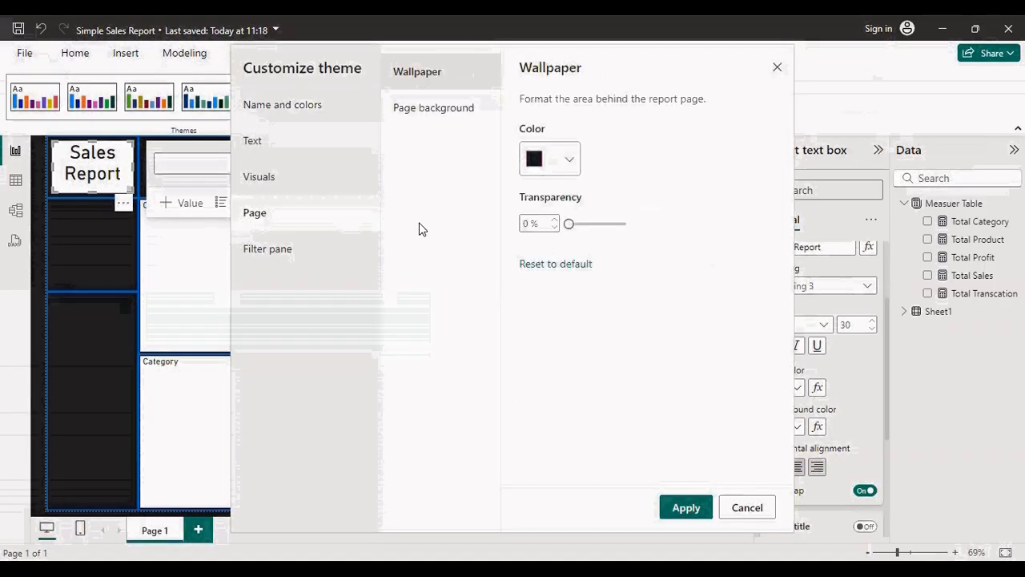
click(570, 161)
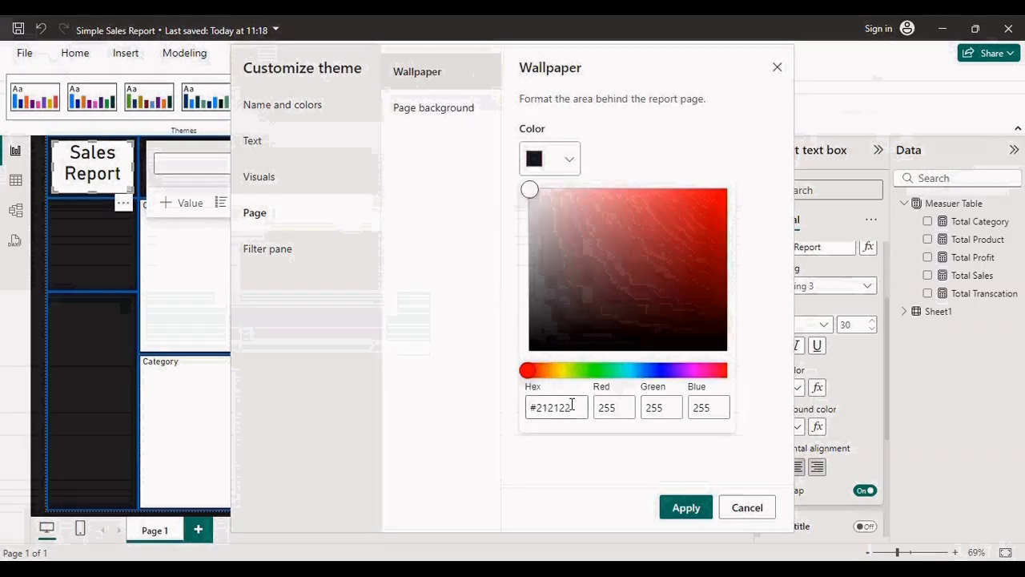
drag(571, 408, 527, 407)
key(ctrl+c)
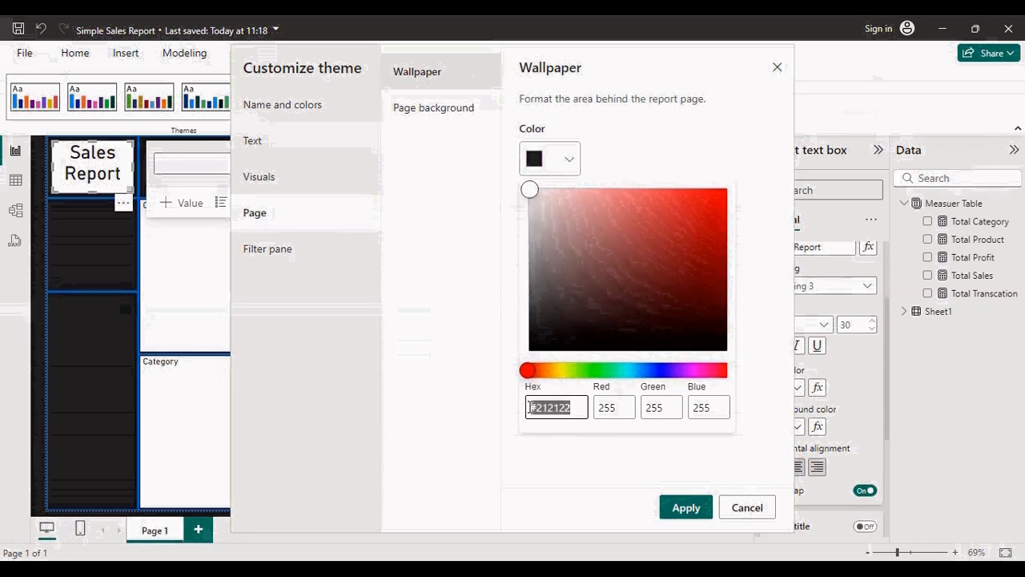
click(745, 510)
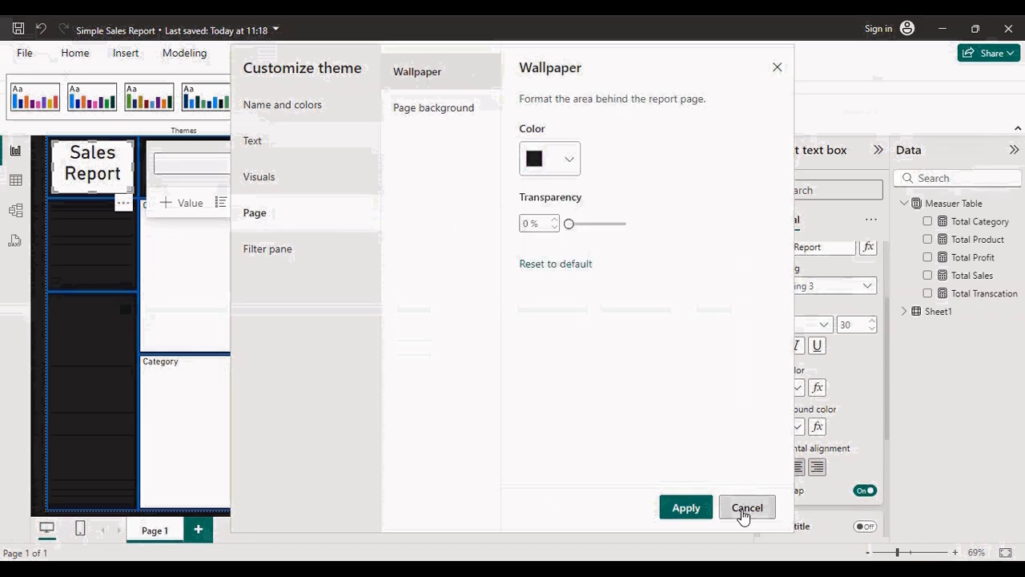
click(747, 508)
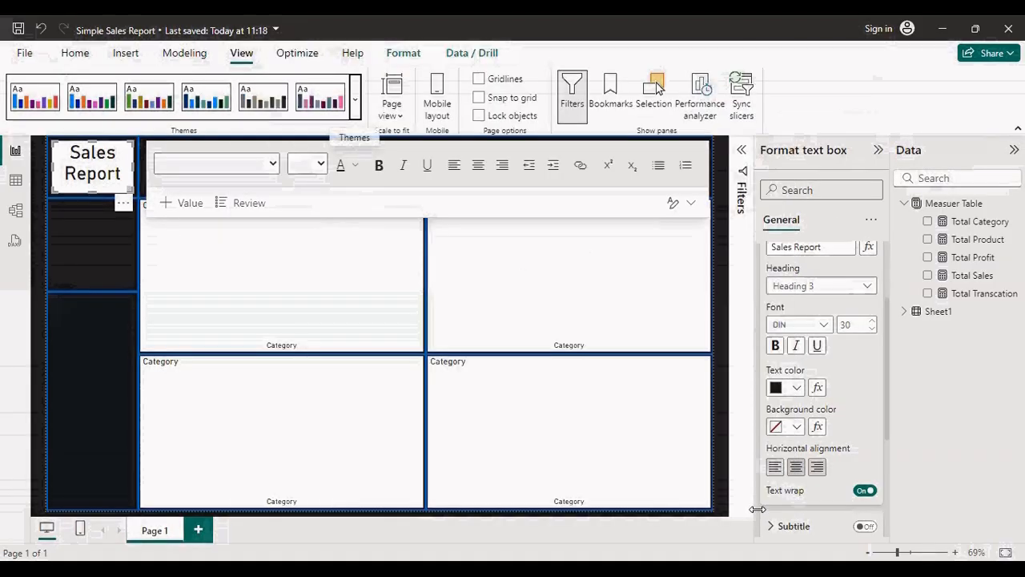
Set the Sales Report title's background color to the copied hex value #212122
scroll(841, 403, down, 1)
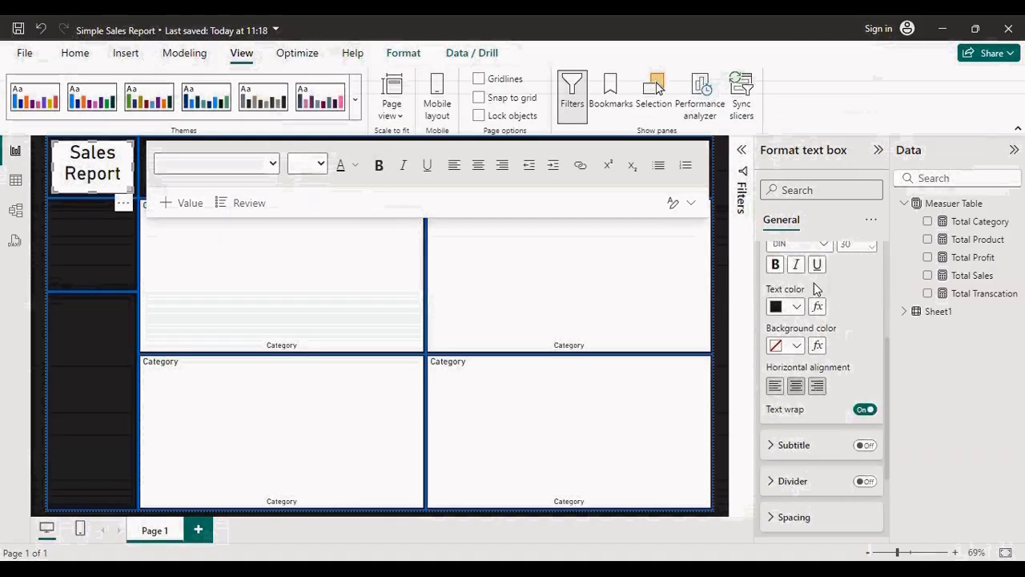
click(797, 350)
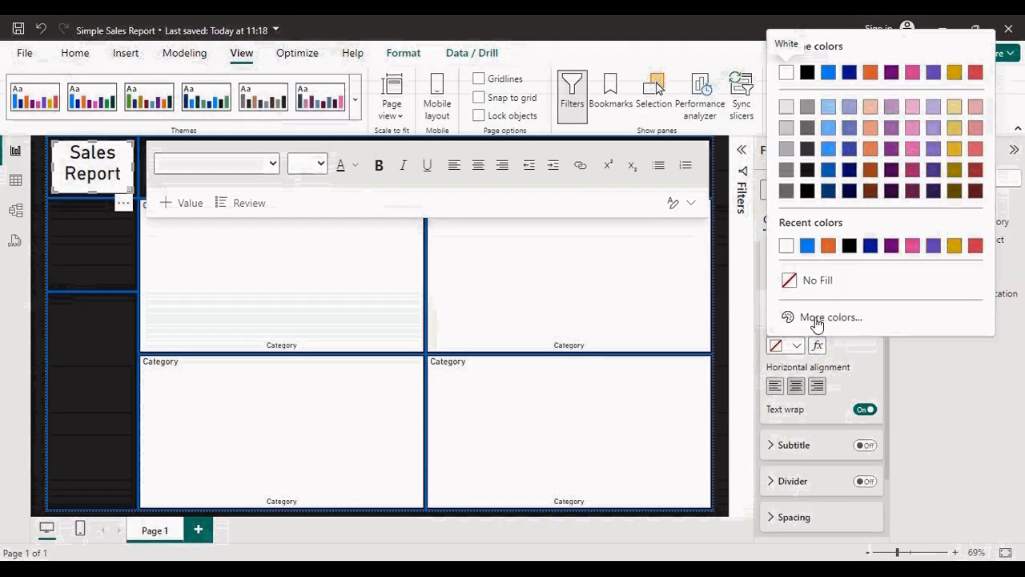
click(816, 319)
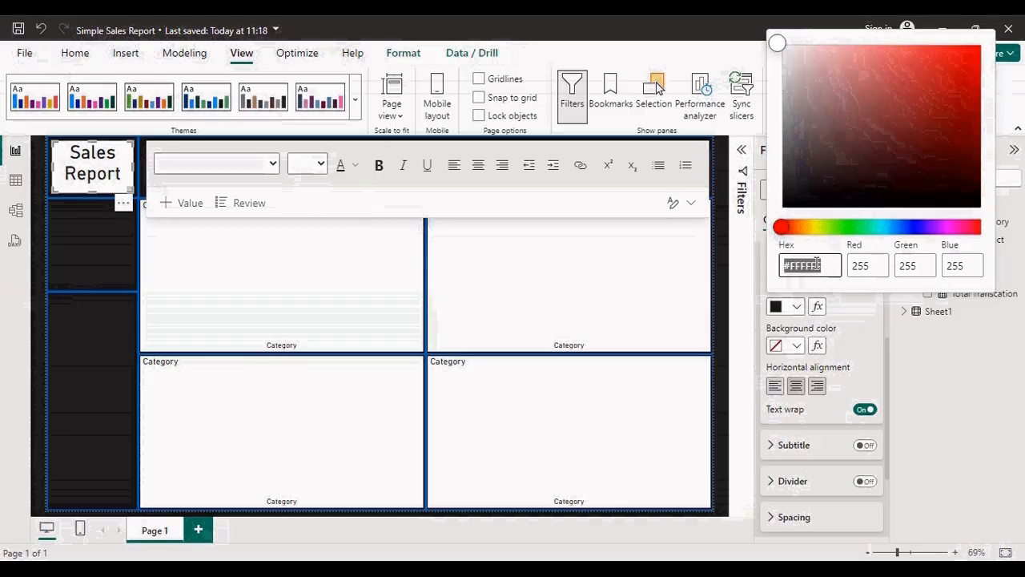
key(ctrl+v)
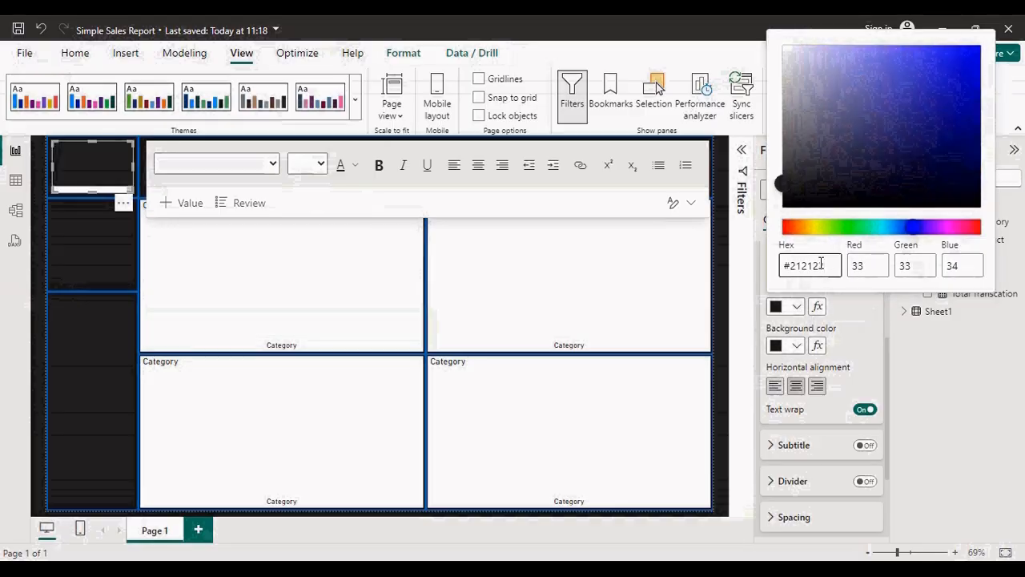
click(860, 339)
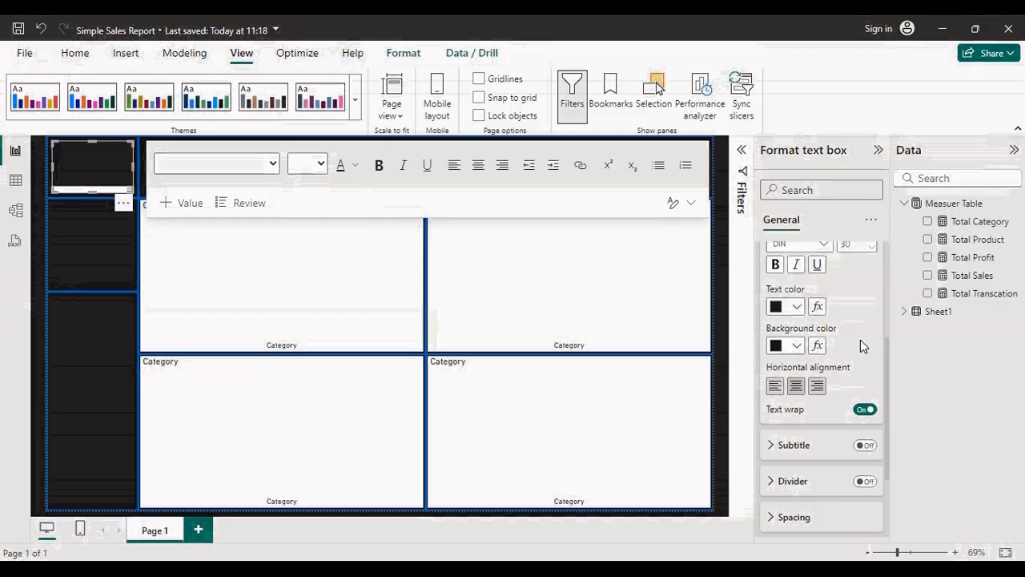
Change the Sales Report title's text color to white and its font to Constantia
click(793, 306)
click(808, 243)
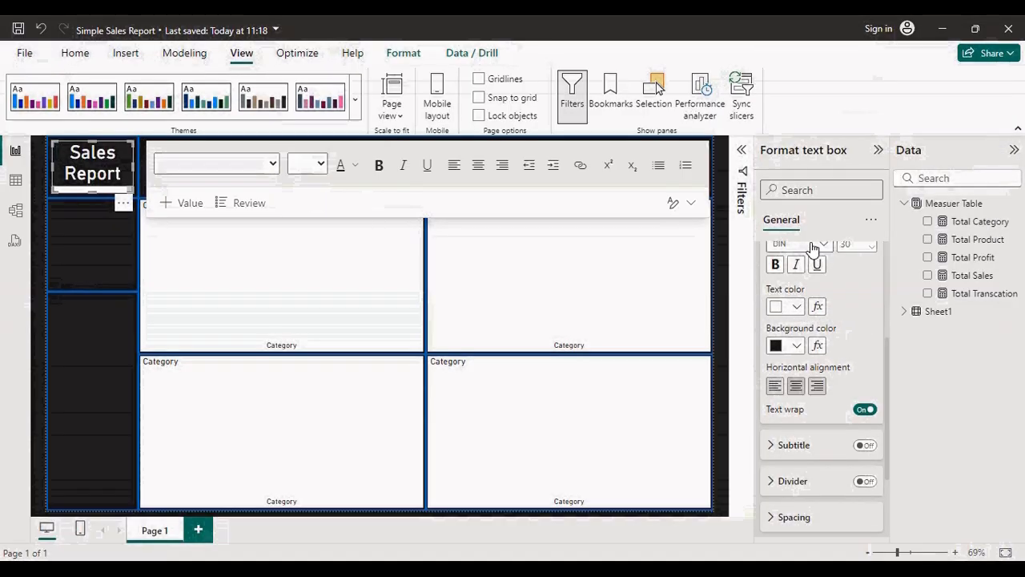
scroll(813, 248, up, 3)
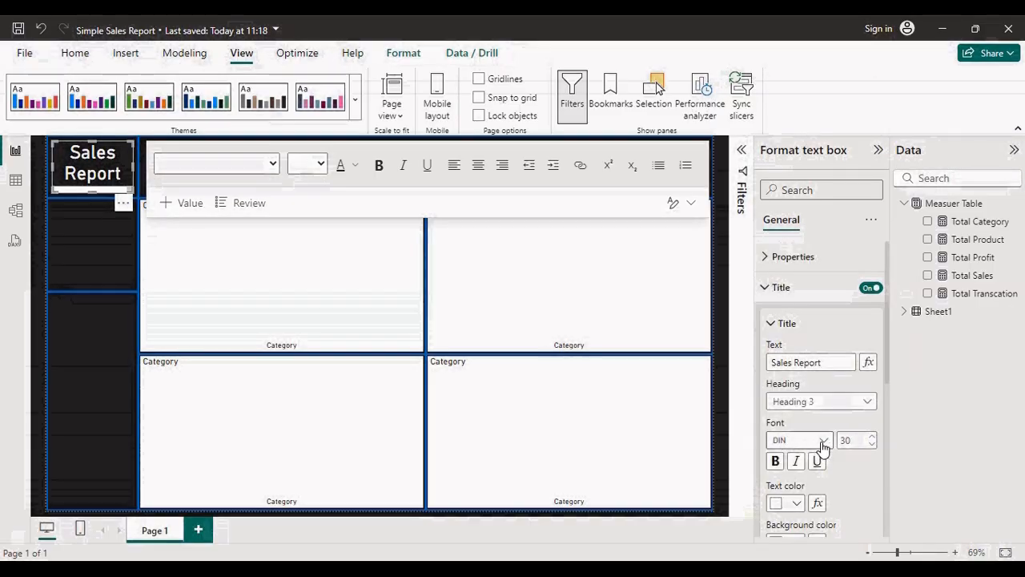
click(823, 442)
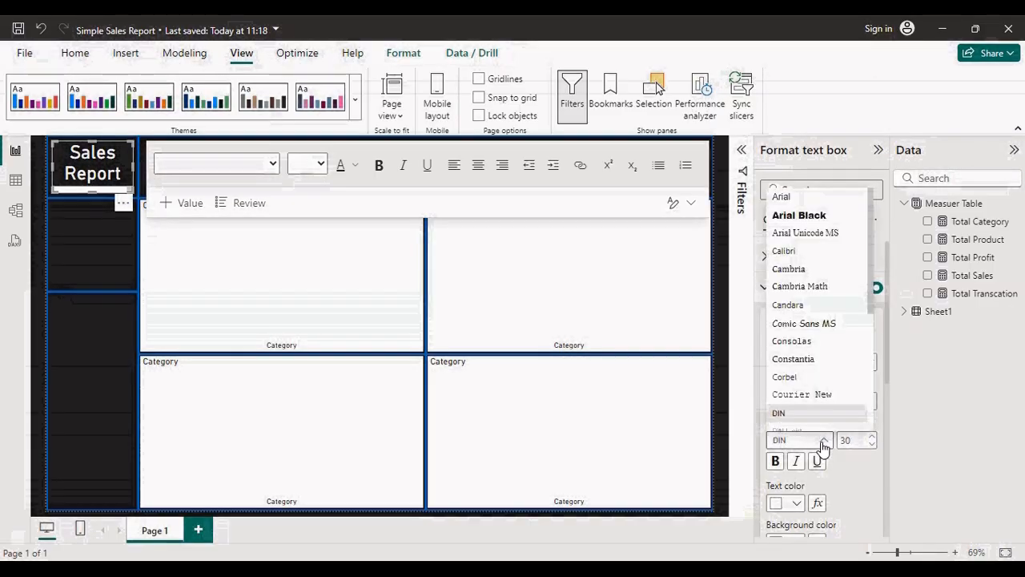
click(803, 364)
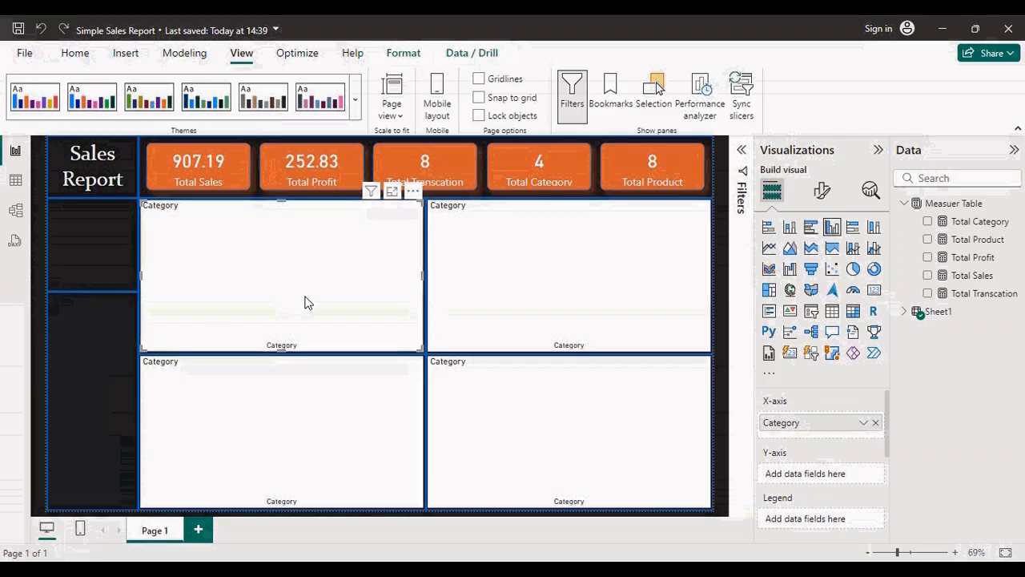
Set the background color of the upper-left Category chart to #212122
click(819, 196)
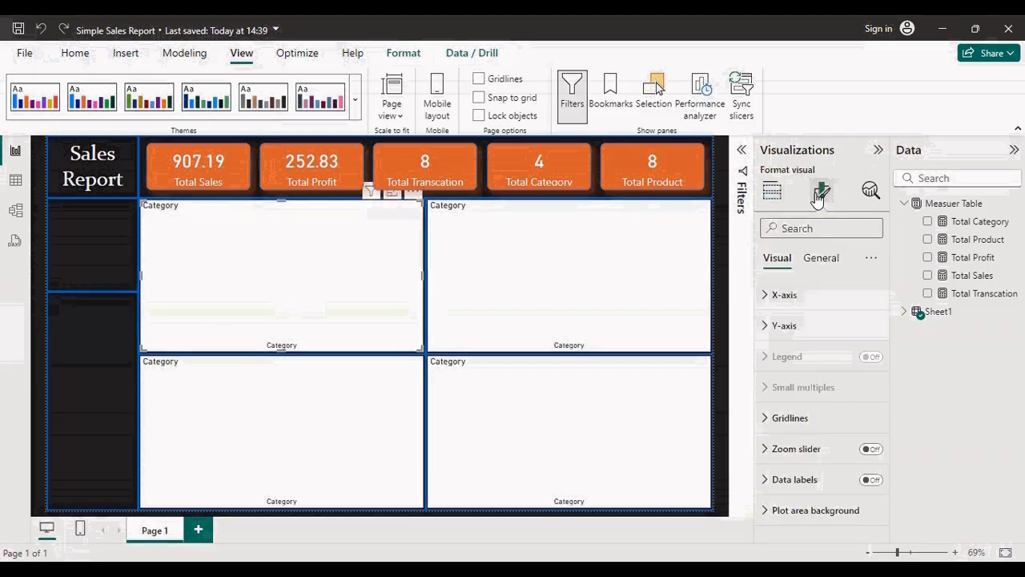
click(823, 271)
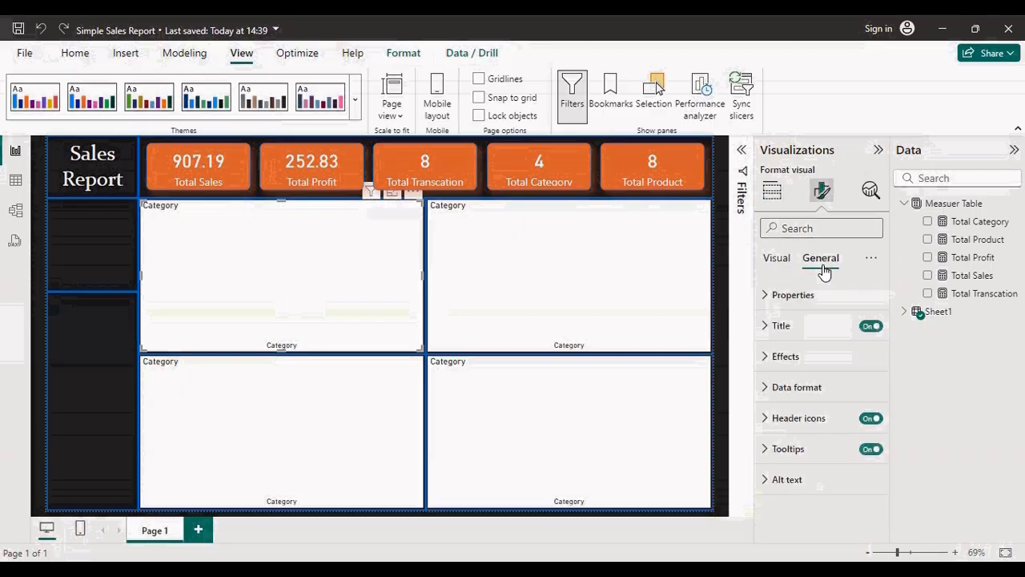
click(768, 360)
click(796, 432)
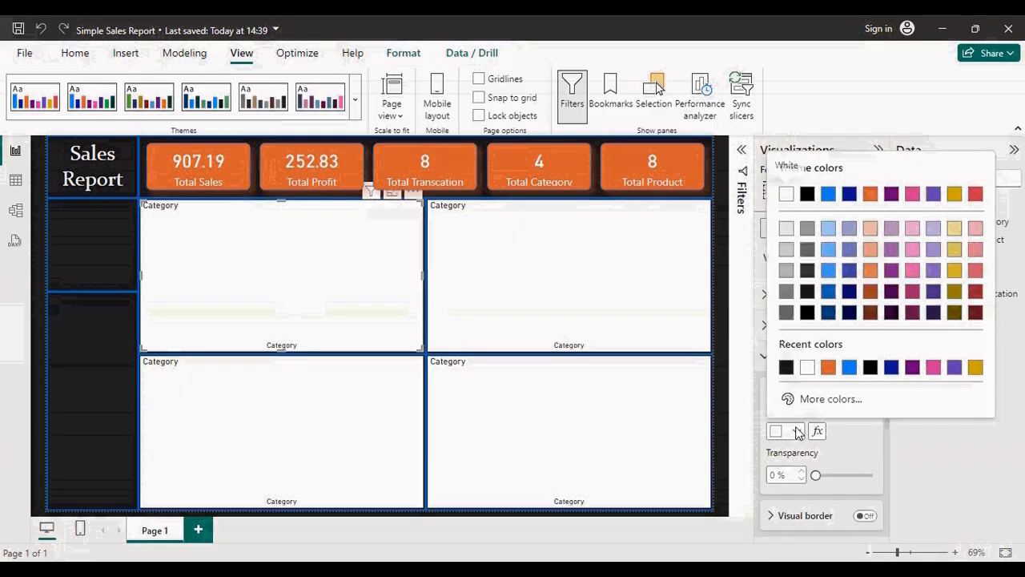
click(805, 398)
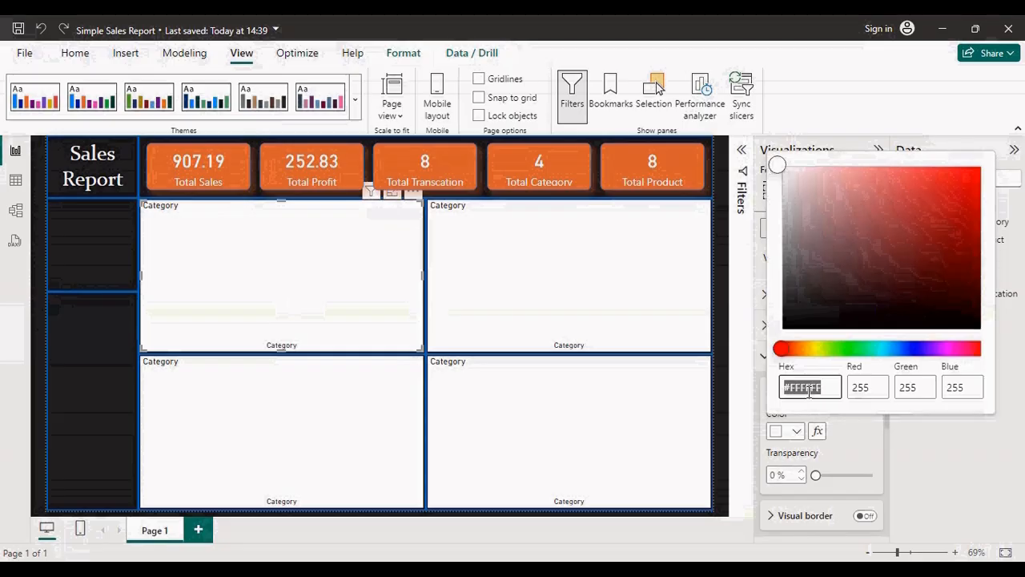
text(#212122)
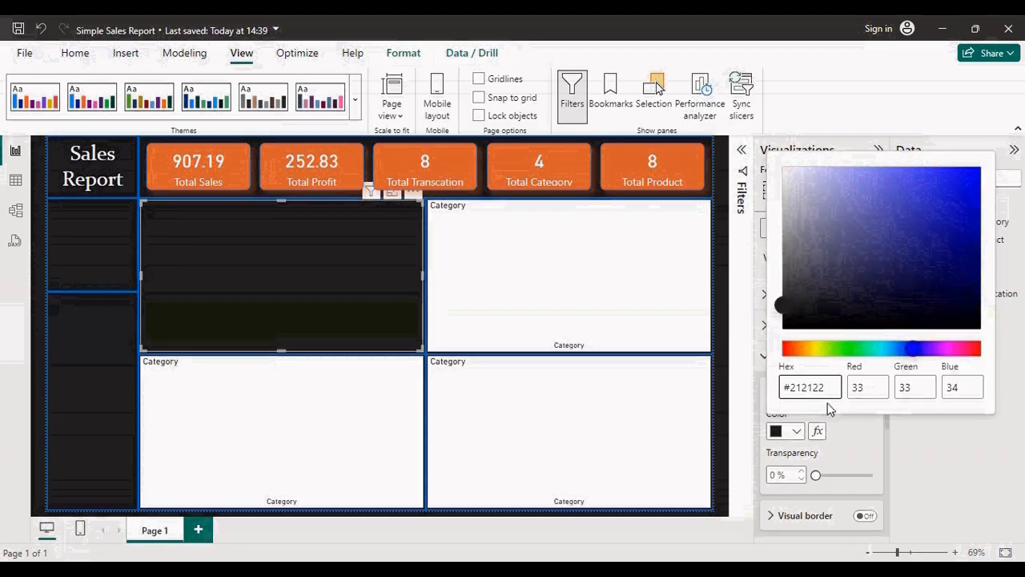
click(926, 427)
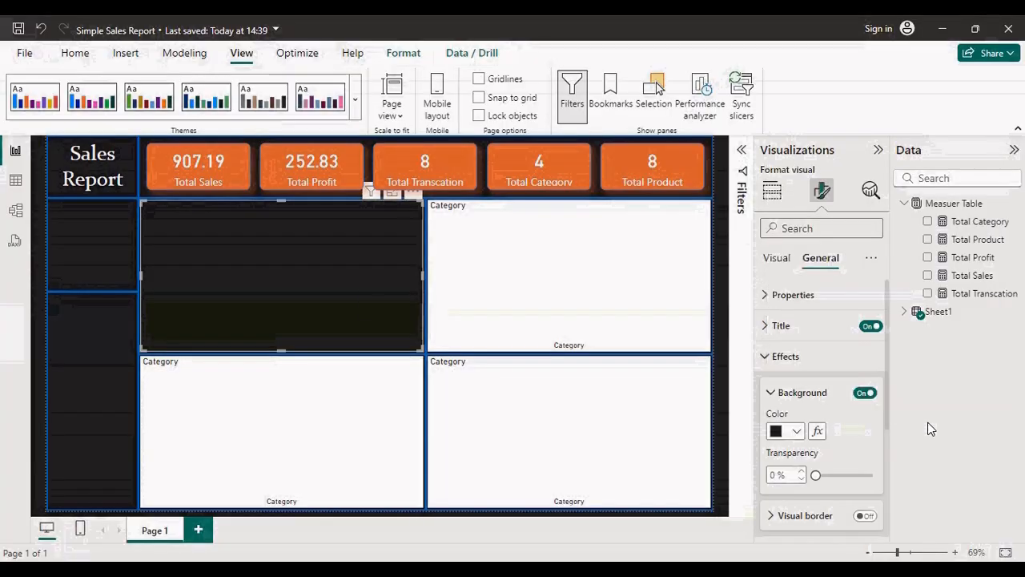
Copy the upper-left chart's dark background formatting onto the other three Category charts with the Format painter
click(75, 58)
click(80, 115)
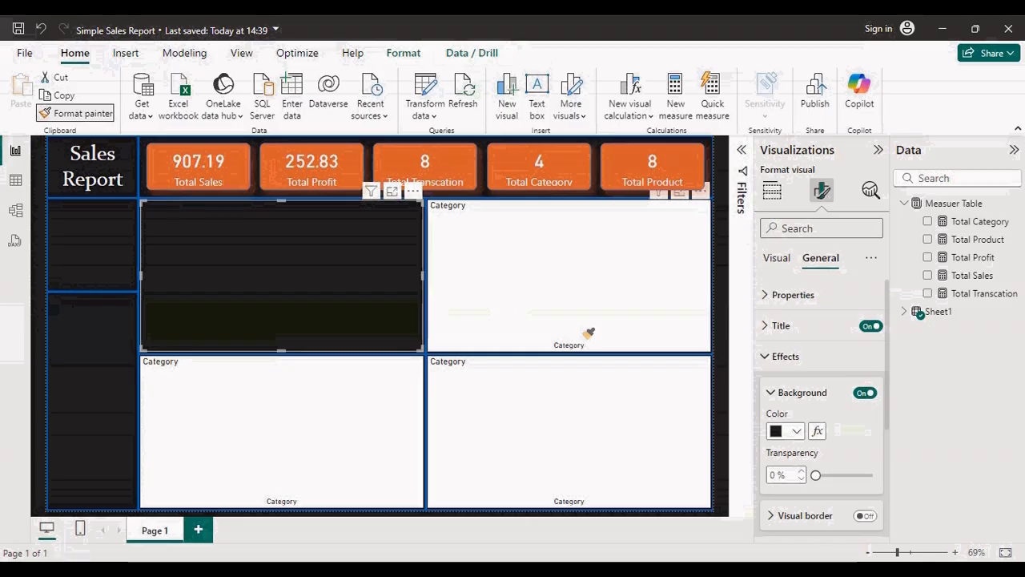
click(582, 304)
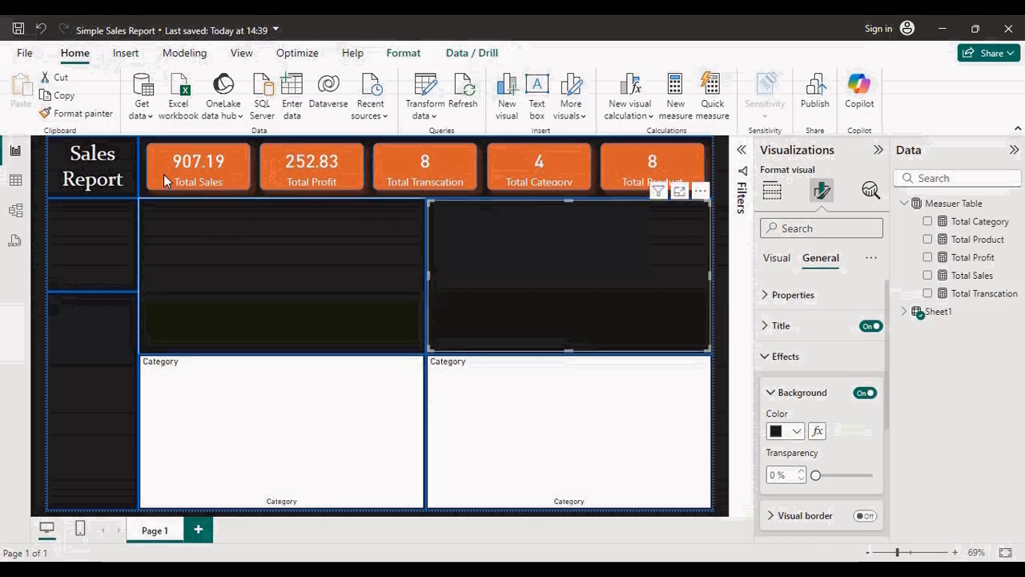
click(94, 119)
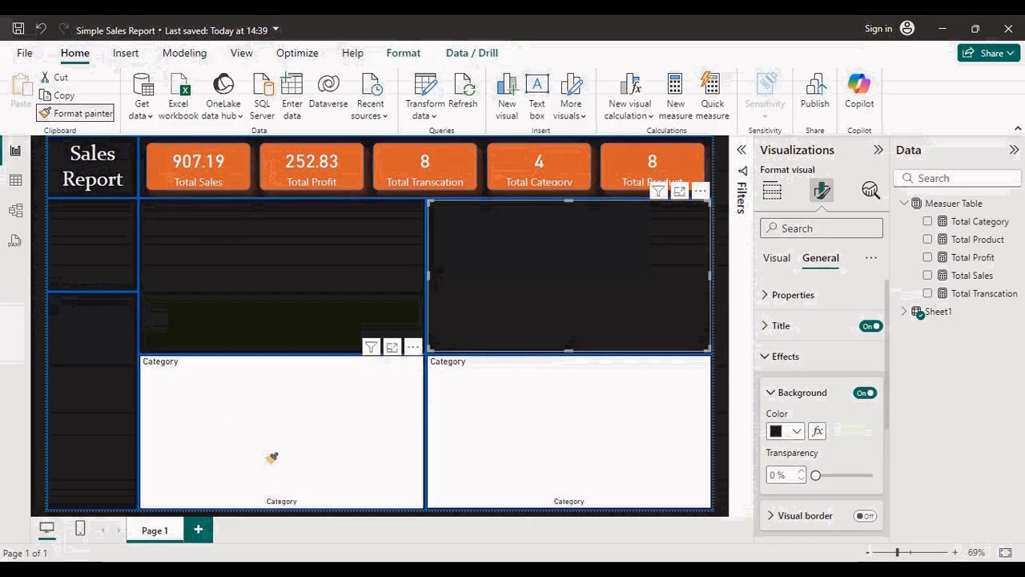
click(270, 456)
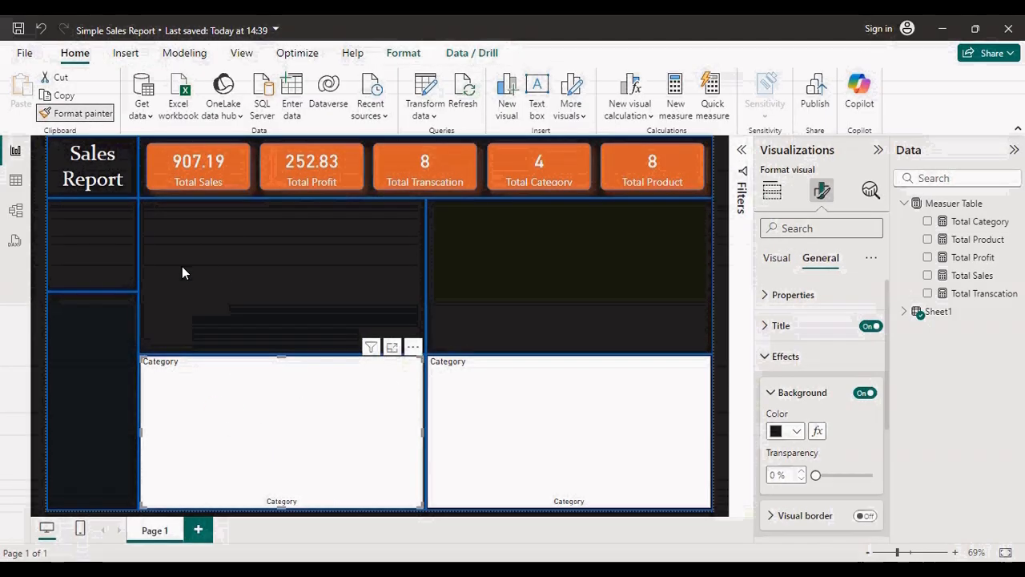
click(80, 113)
click(584, 445)
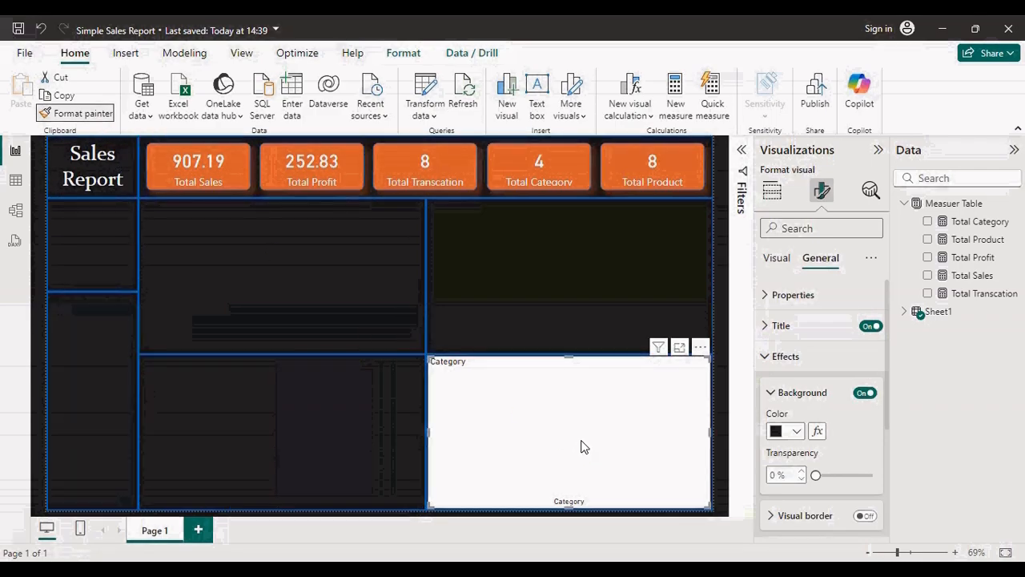
Turn the upper-left chart into a clustered column chart of Total Sales and Total Profit by Category and Product
click(414, 289)
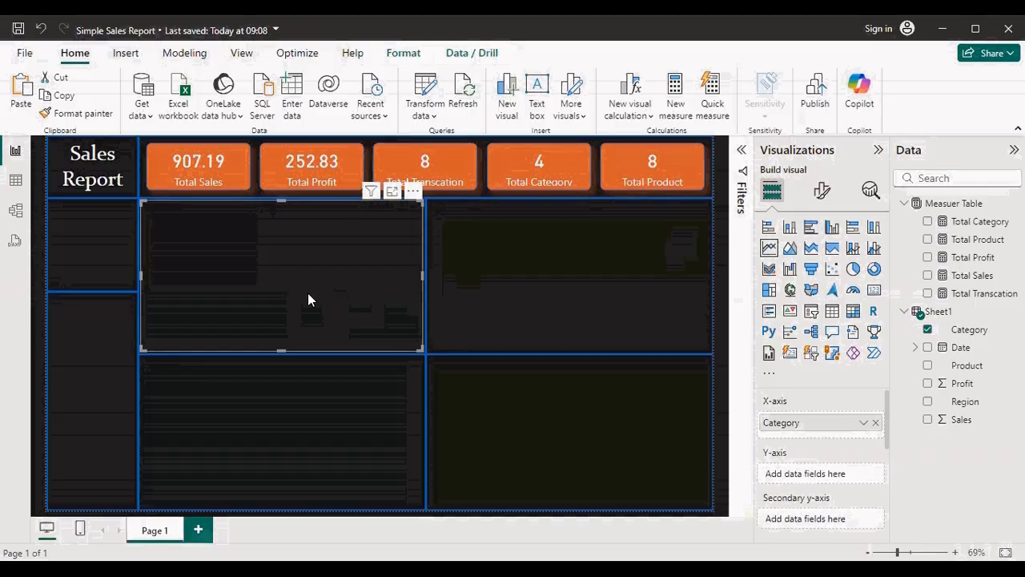
click(833, 233)
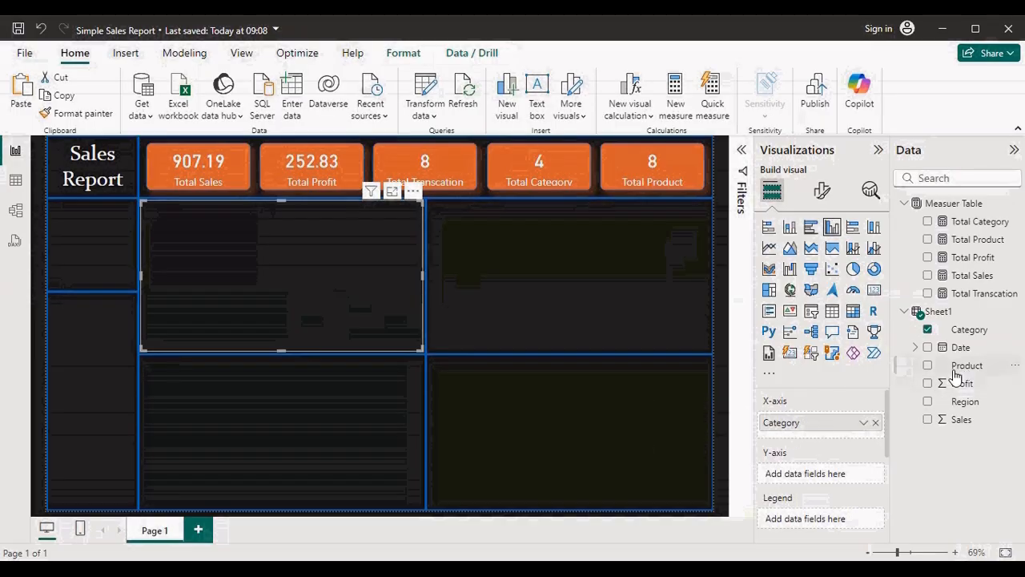
drag(955, 373, 796, 444)
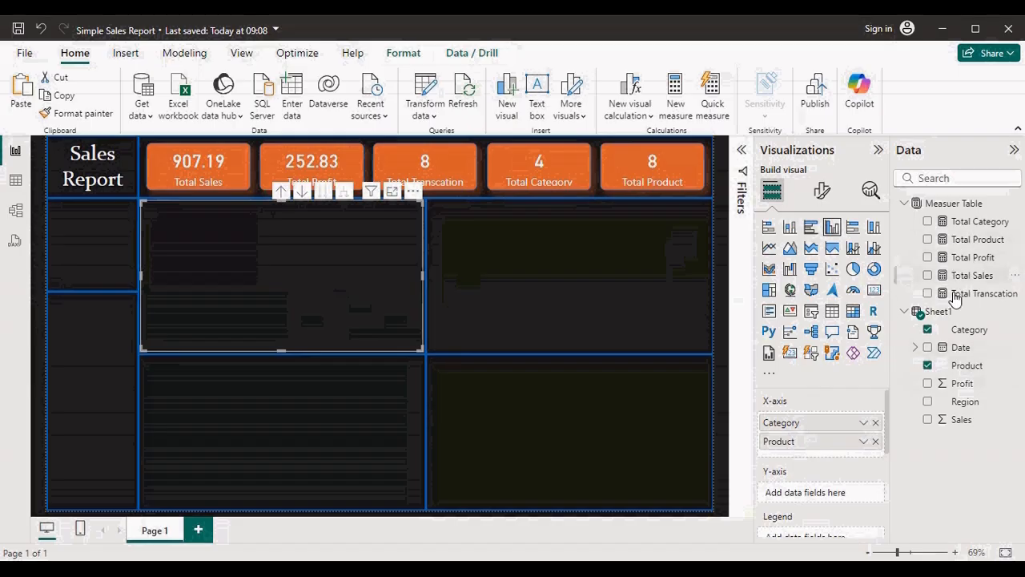
drag(954, 298, 817, 492)
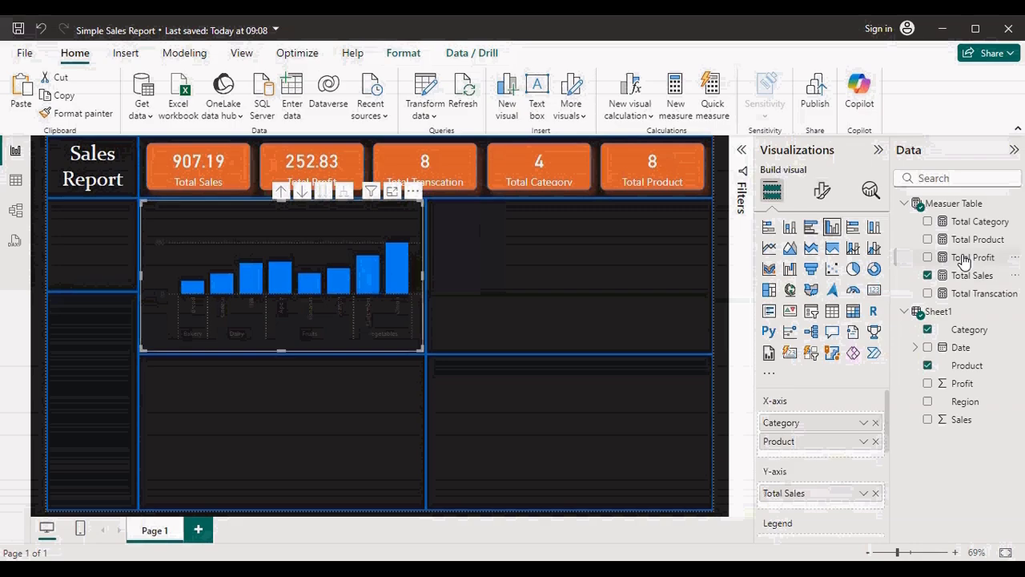
drag(965, 261, 806, 507)
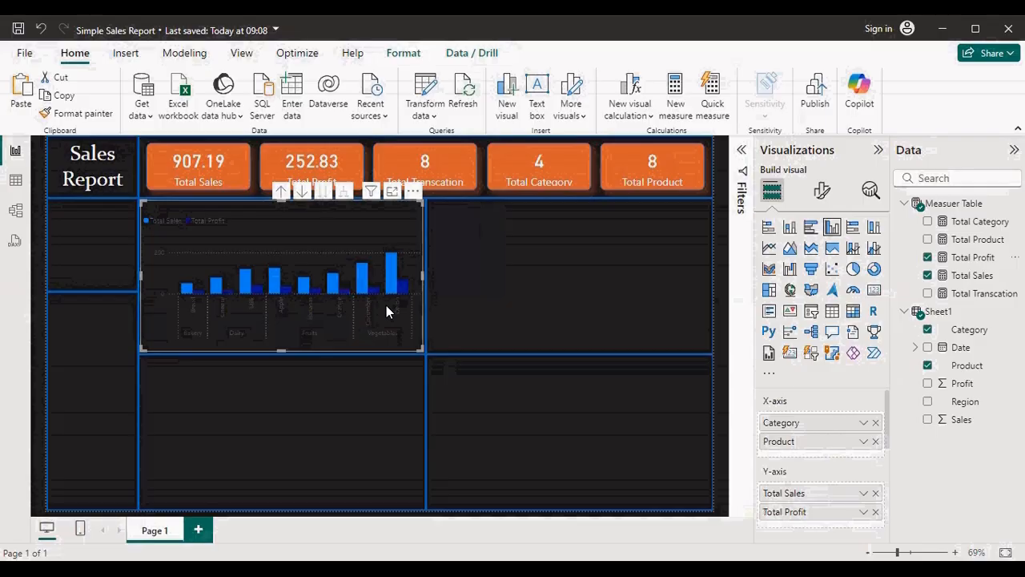
Open the column chart in focus mode and set the Total Sales series' column color to orange
click(392, 194)
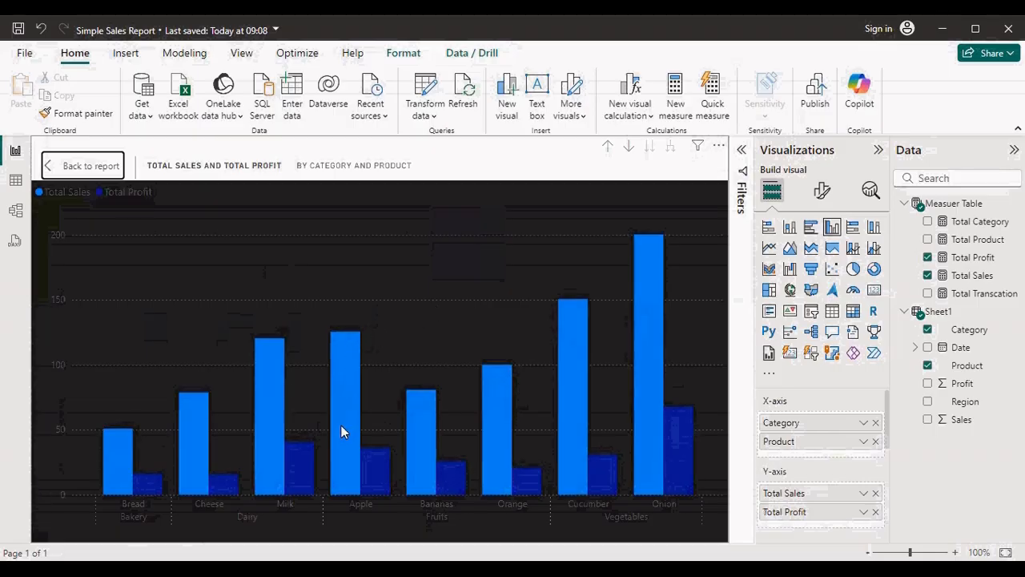
mouse_move(340, 425)
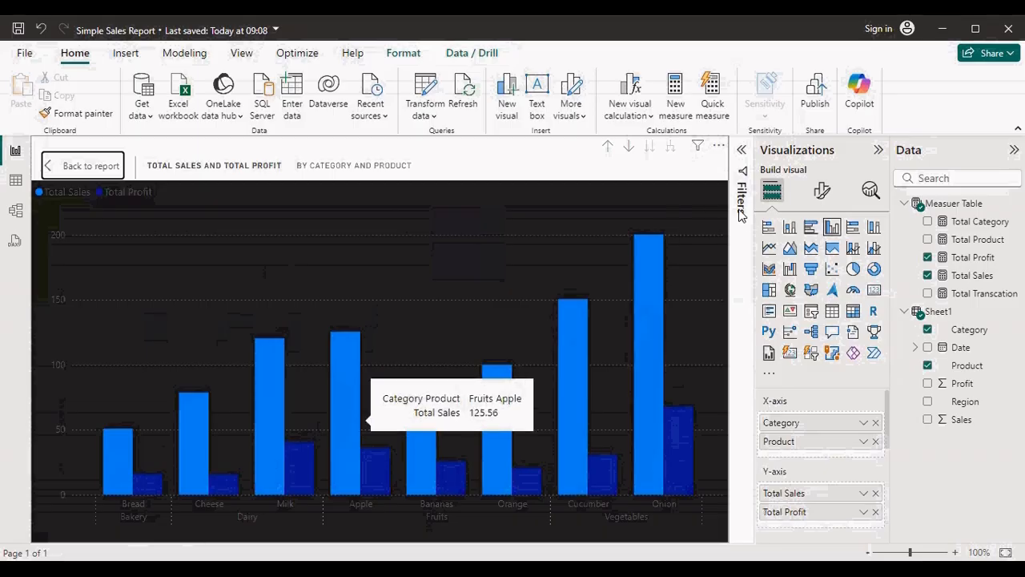
click(824, 196)
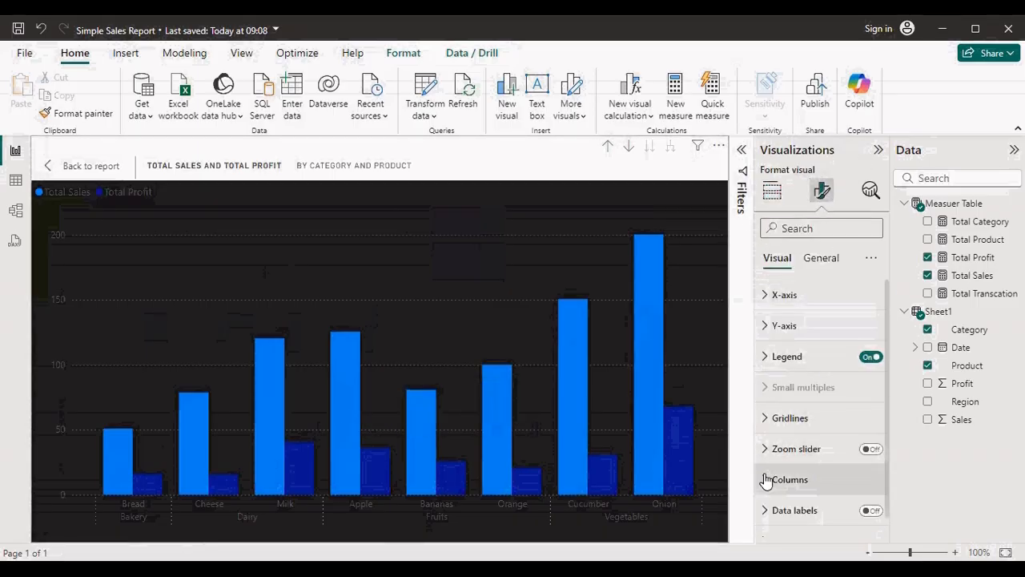
click(767, 478)
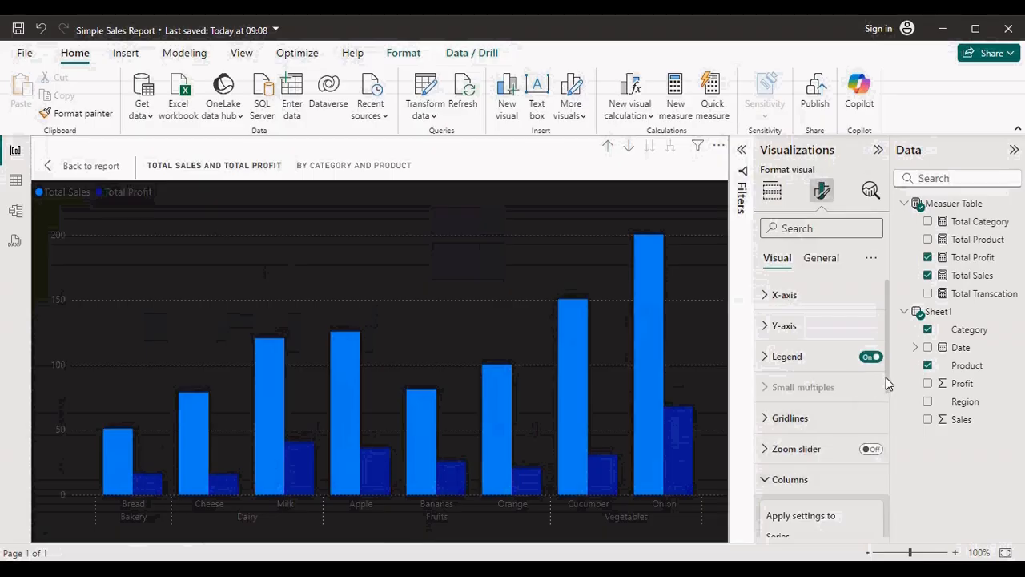
drag(886, 378, 884, 437)
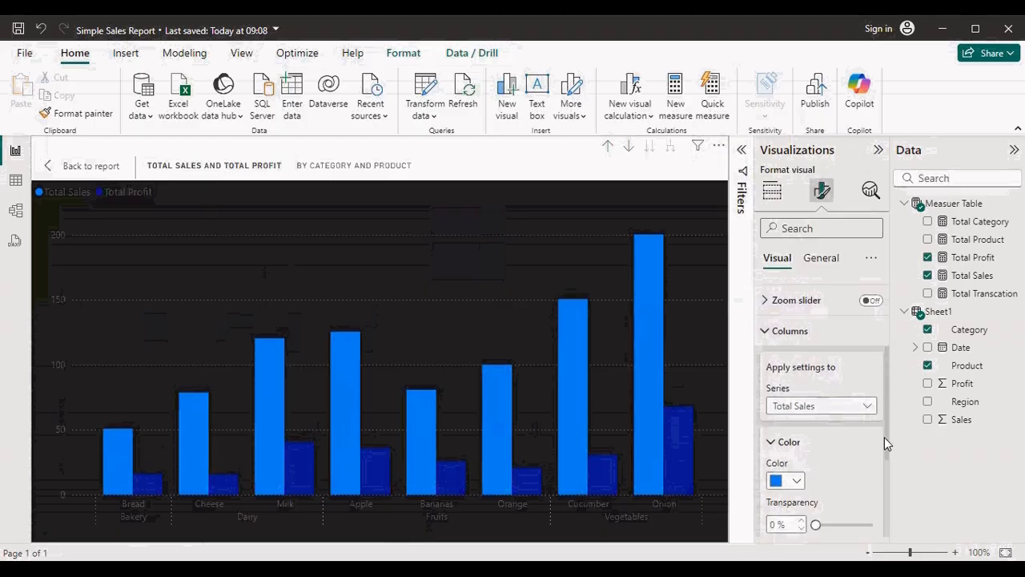
click(839, 415)
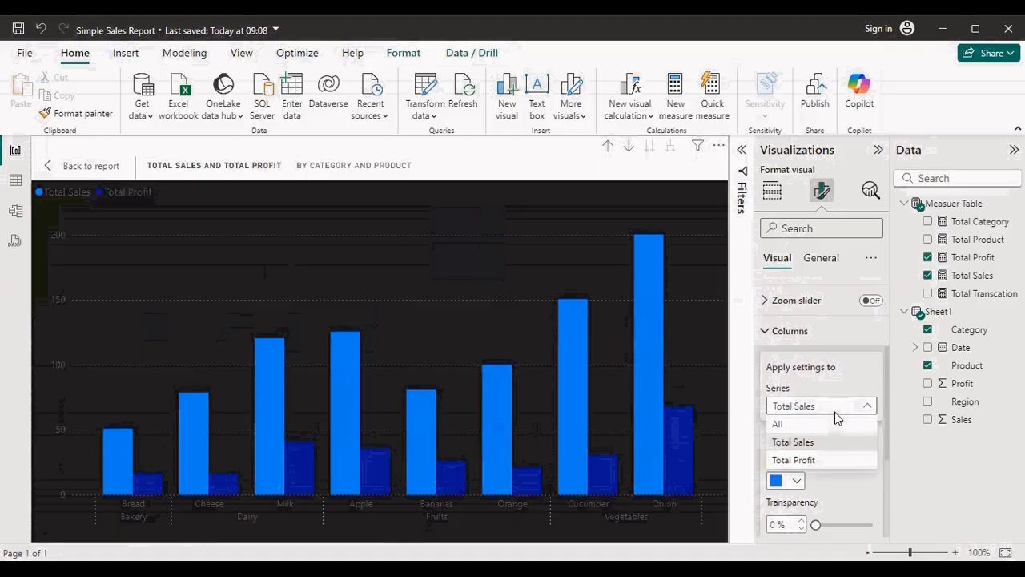
click(783, 429)
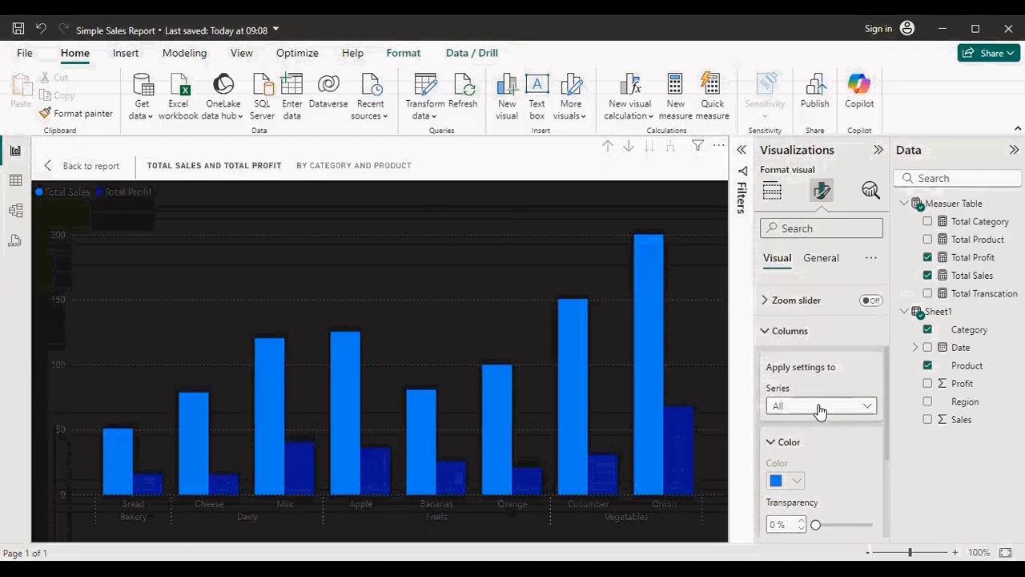
click(819, 407)
click(811, 443)
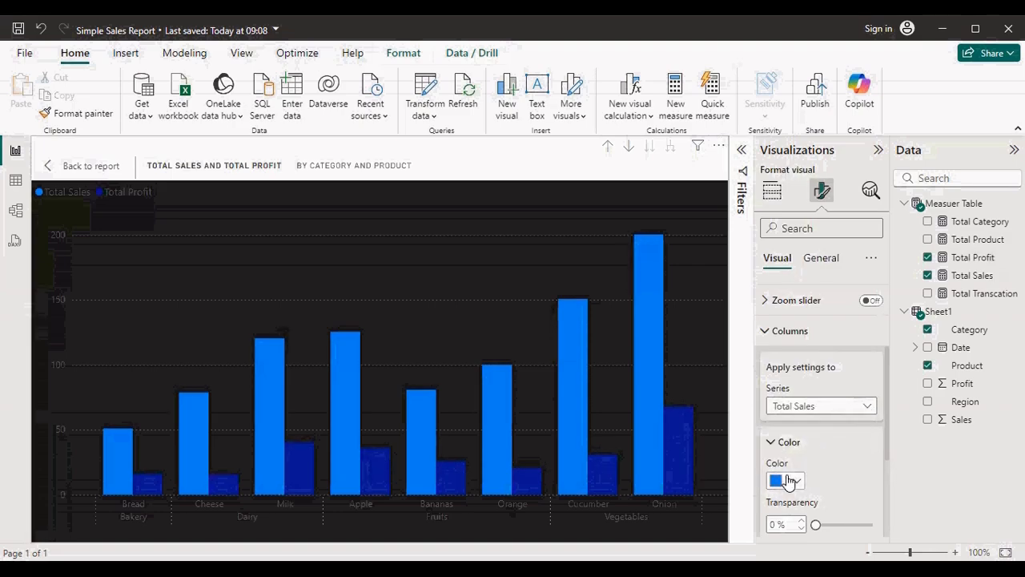
click(797, 481)
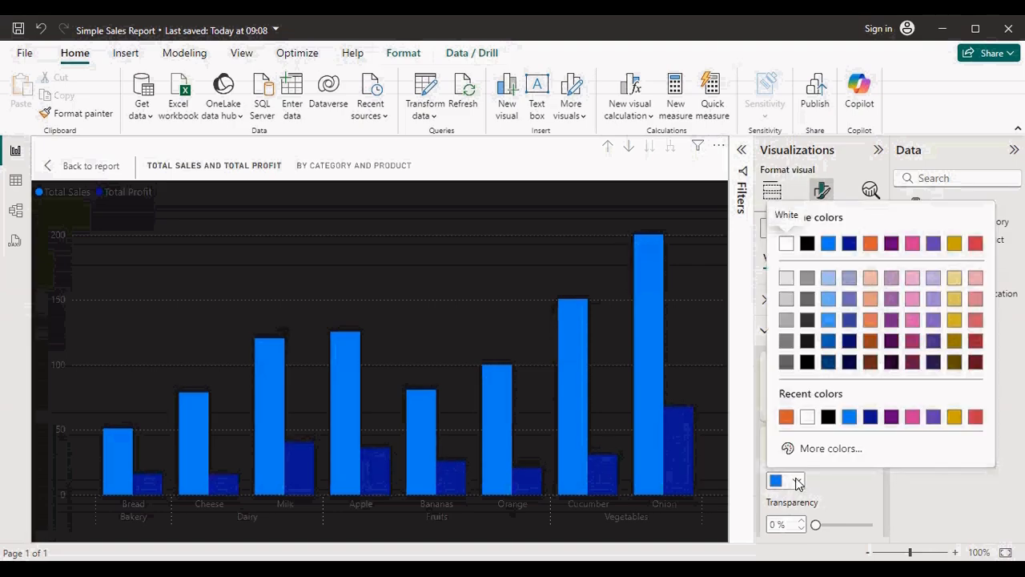
click(786, 418)
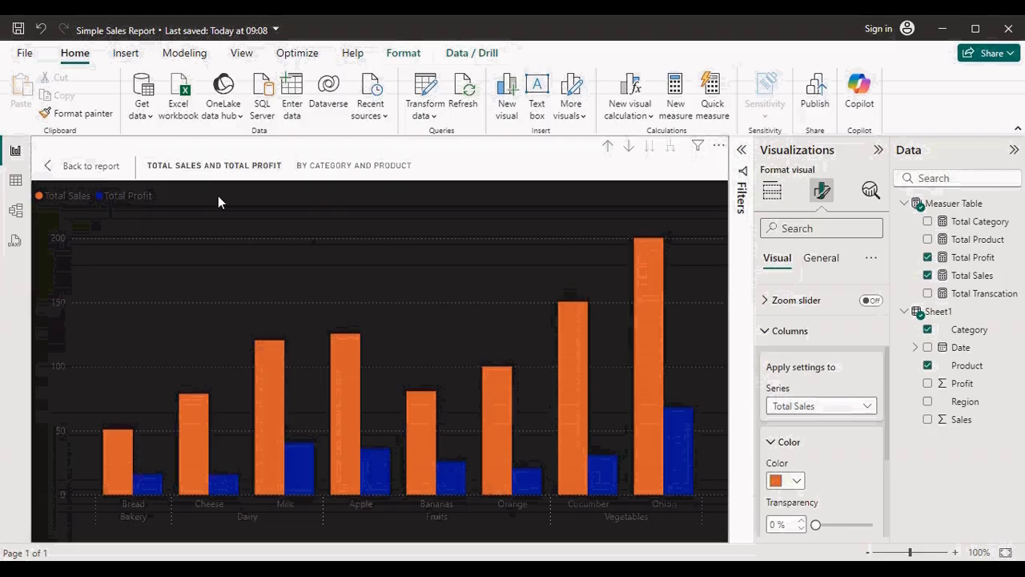
Set the column chart's legend position to Top center
click(766, 330)
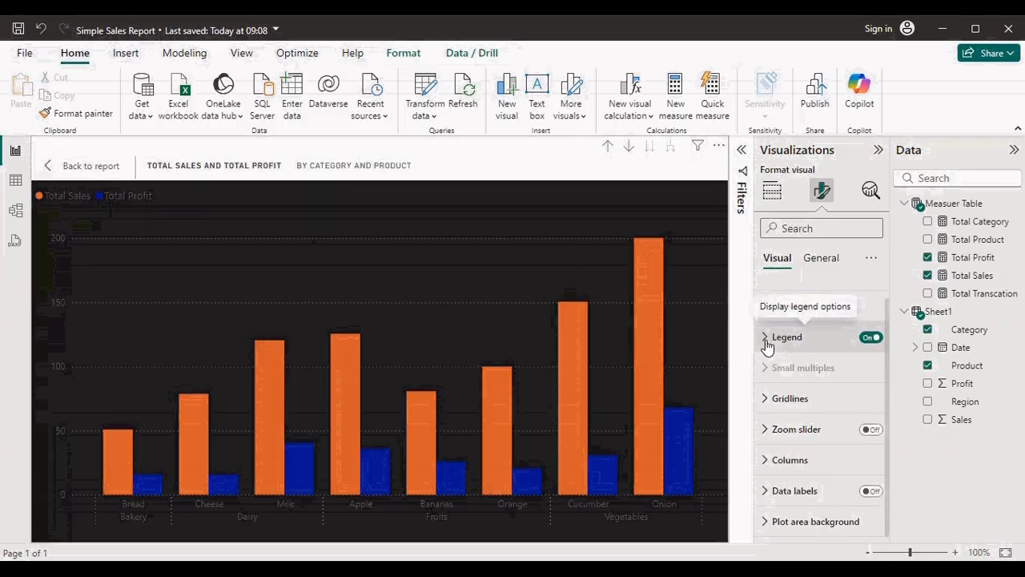
click(766, 340)
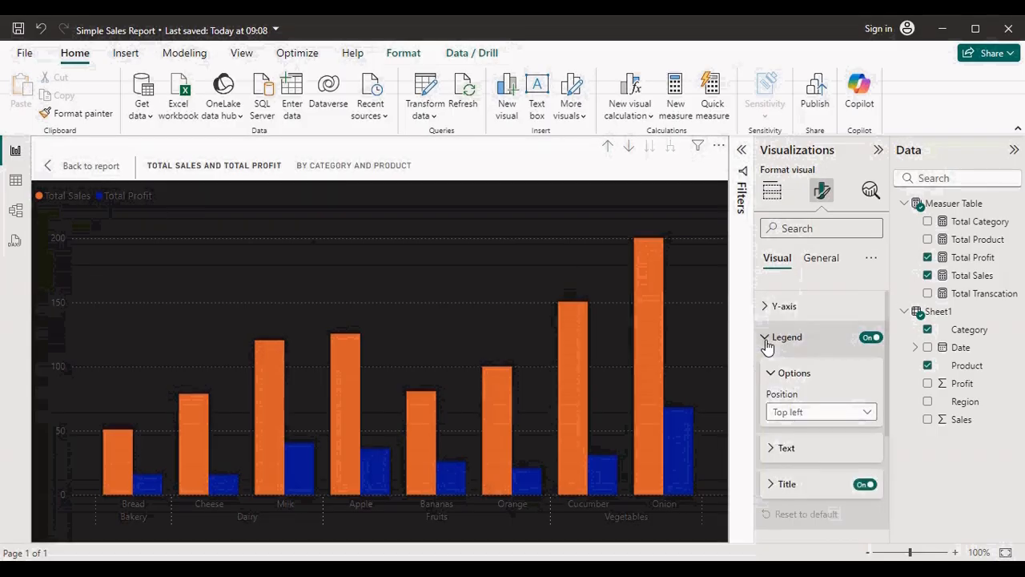
click(823, 413)
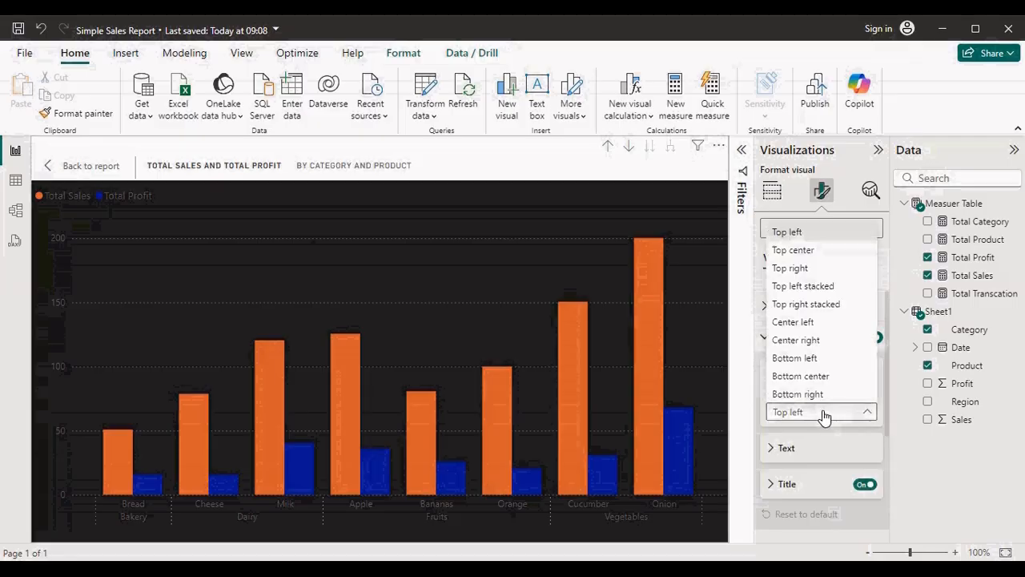
click(793, 251)
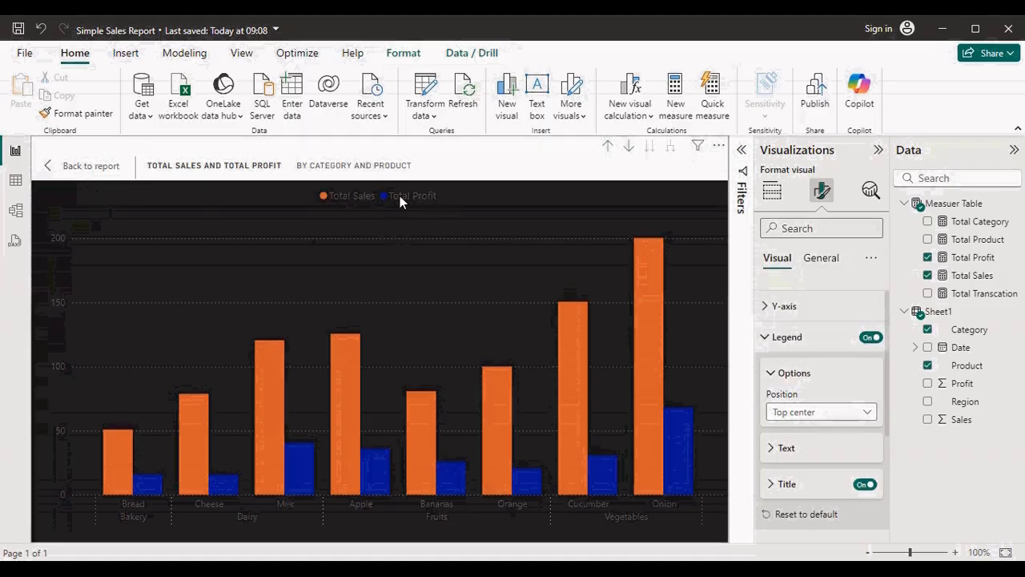
Change the column chart's legend text color to white
click(771, 374)
click(772, 408)
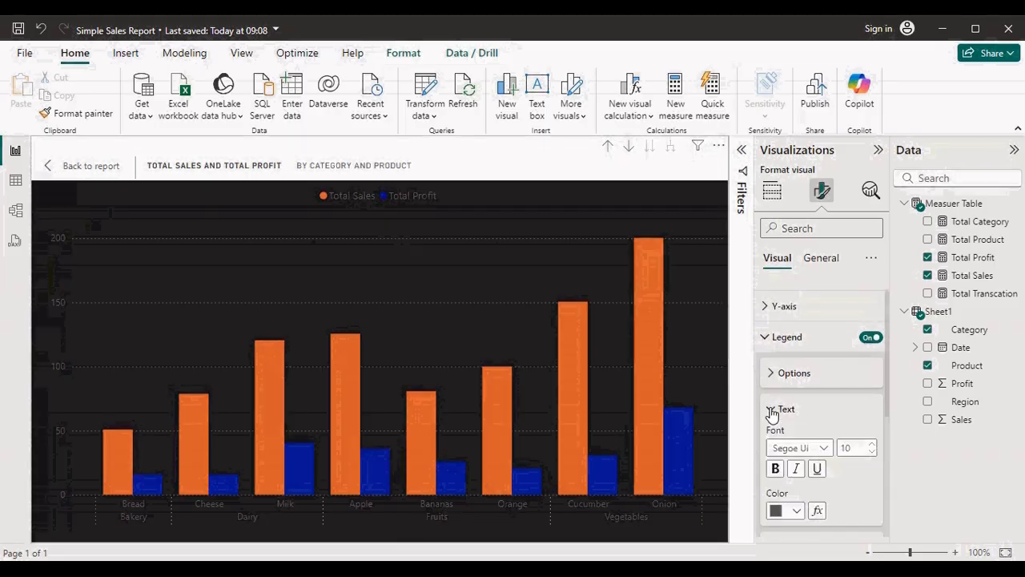
click(780, 513)
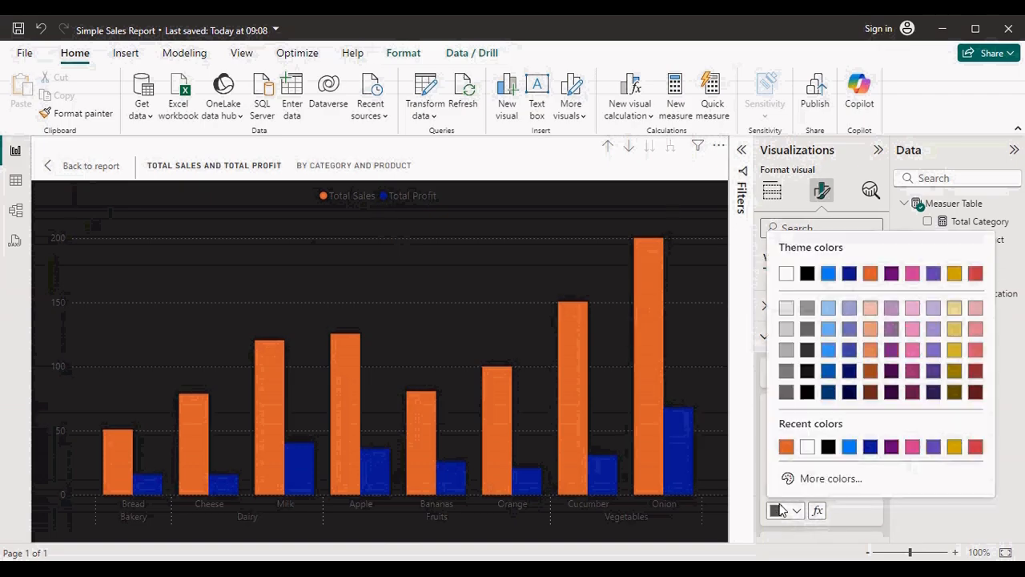
click(808, 448)
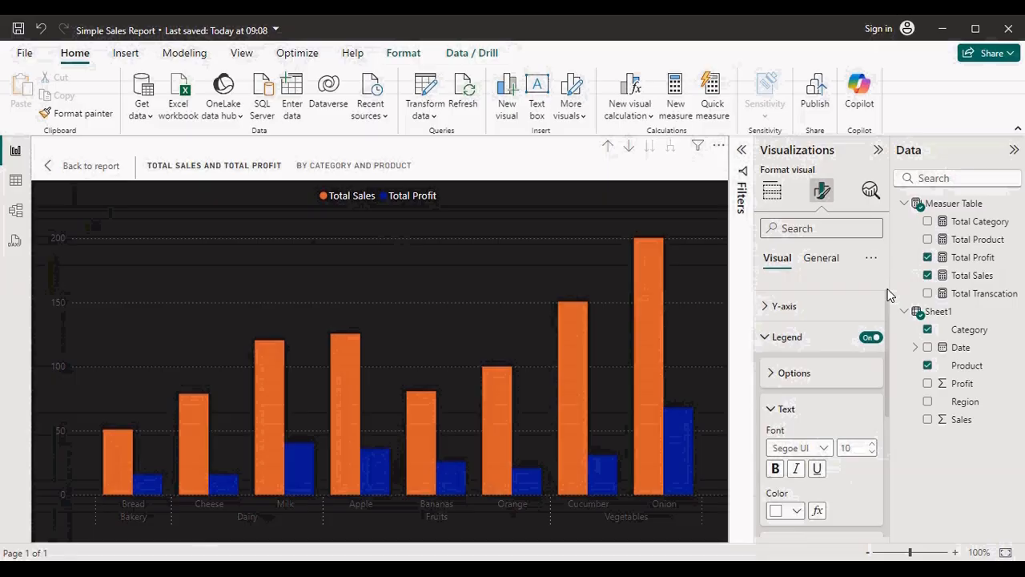
Set the color of the column chart's X-axis values to white
scroll(883, 293, up, 1)
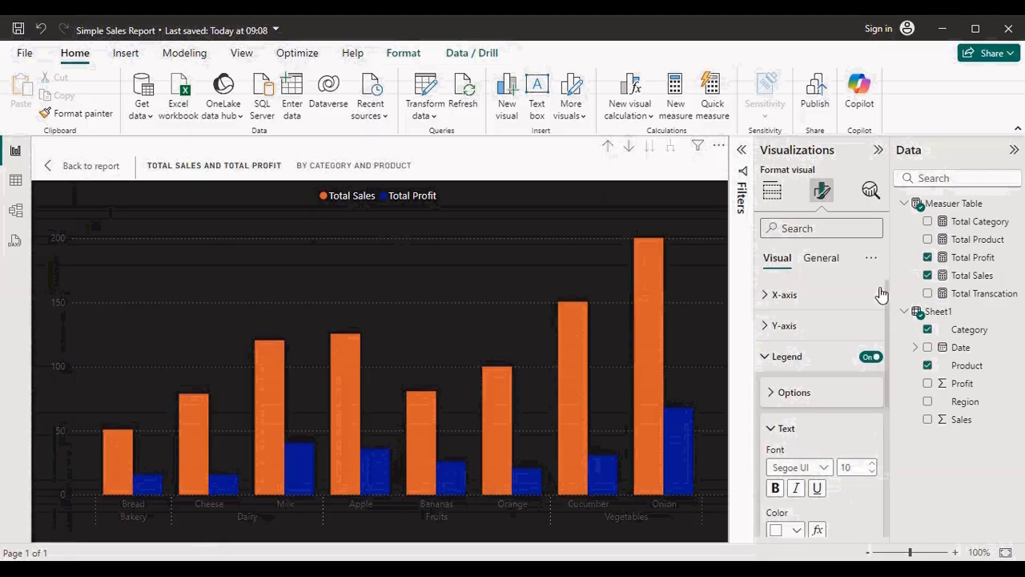
click(766, 294)
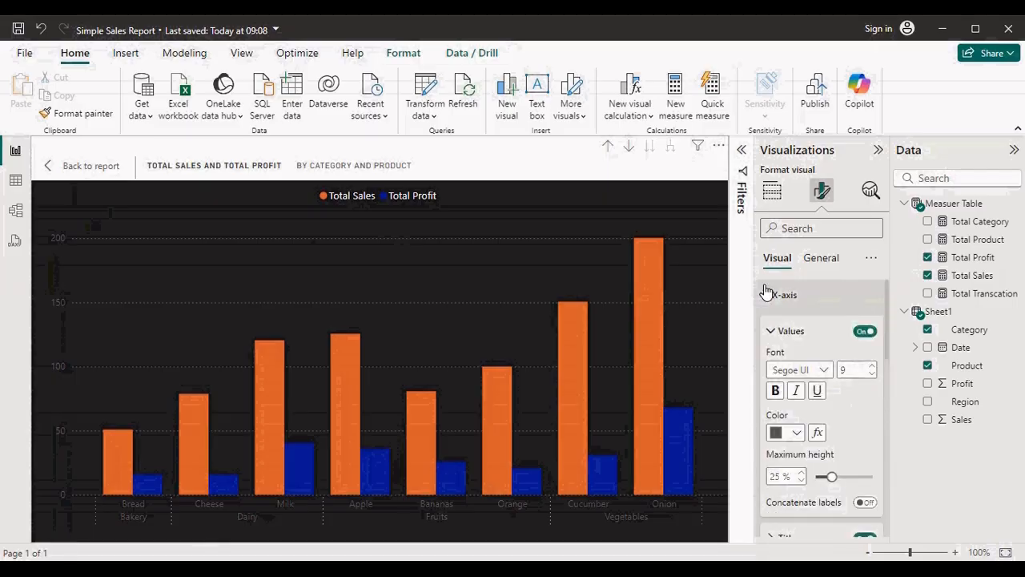
click(798, 433)
click(785, 367)
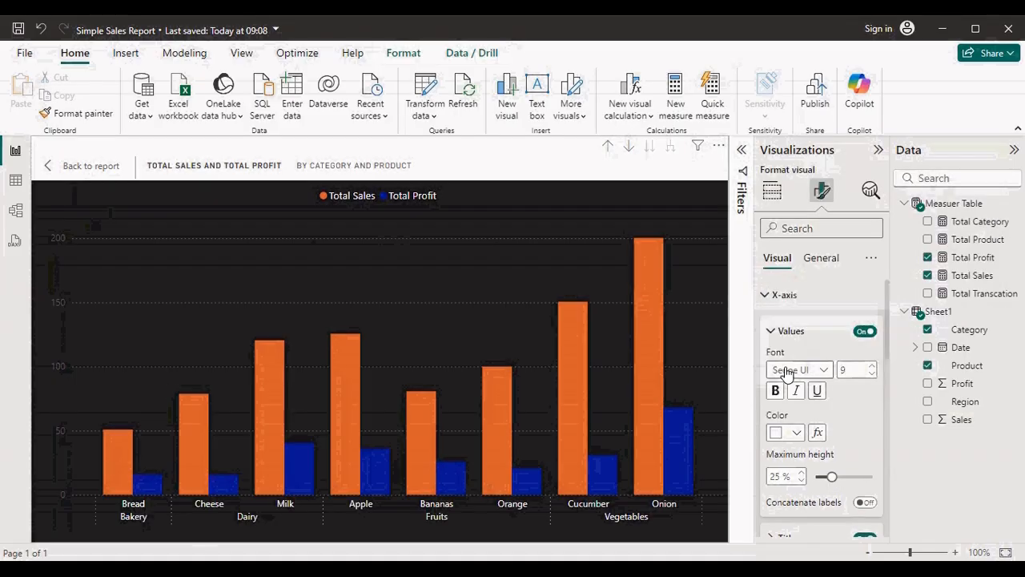
Set the color of the column chart's X-axis title to white
click(771, 333)
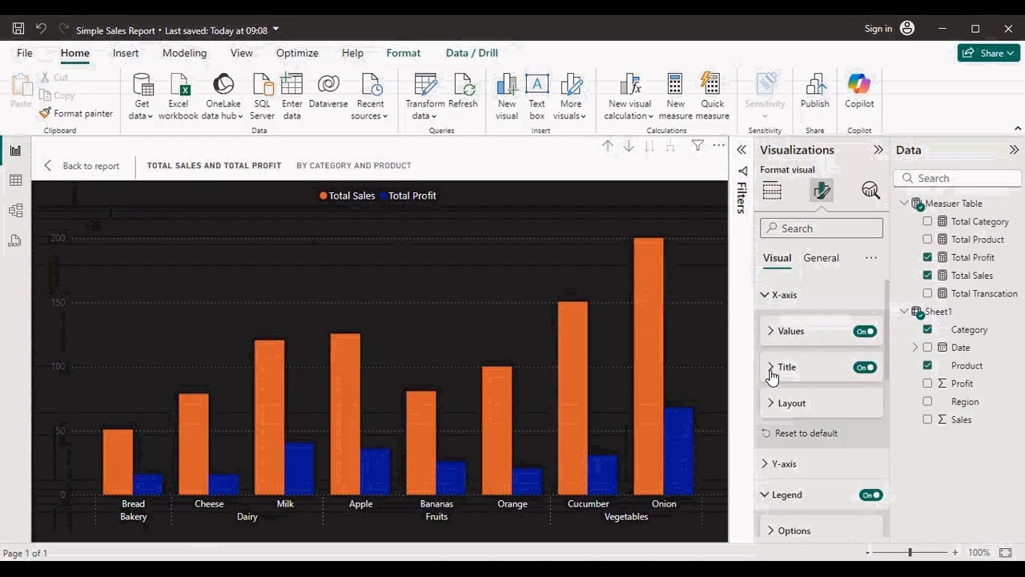
click(772, 371)
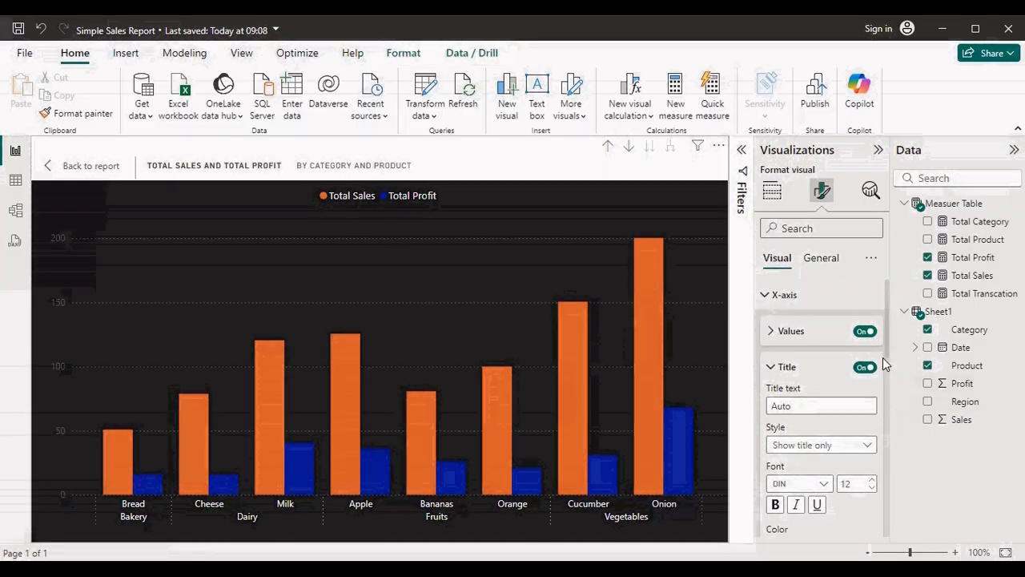
scroll(886, 348, down, 3)
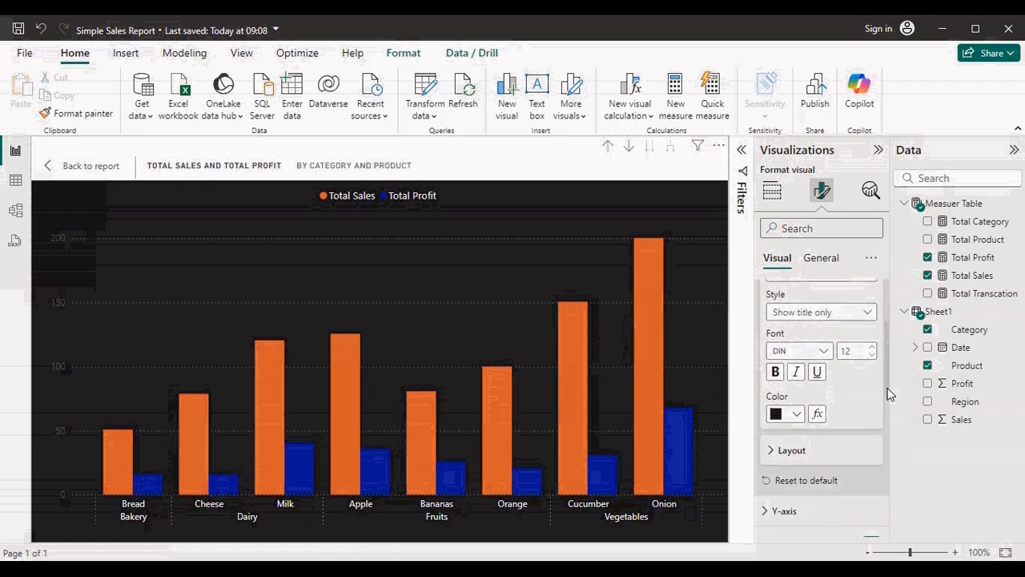
click(796, 412)
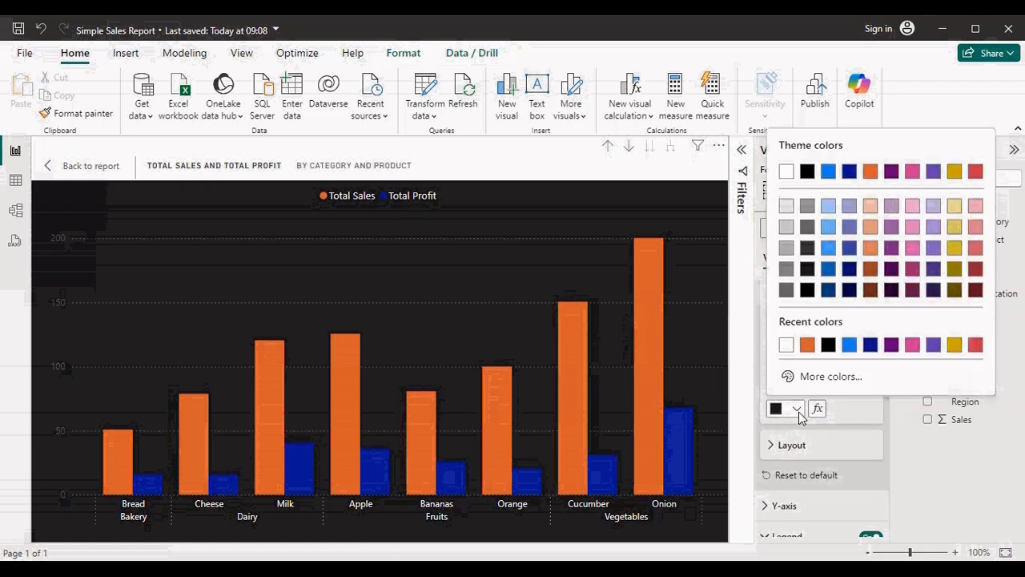
click(783, 346)
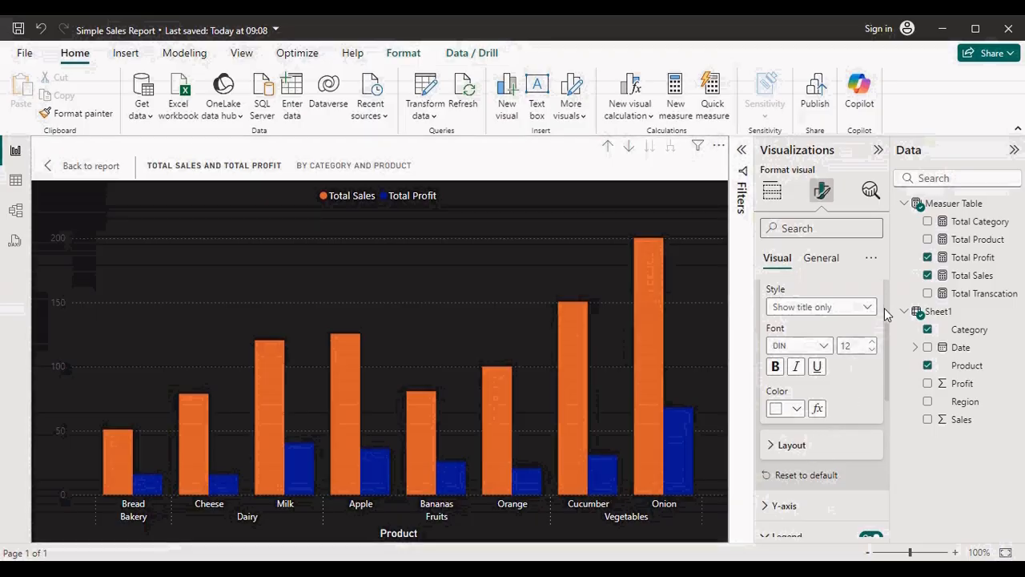
Set the color of the column chart's Y-axis values to white
scroll(885, 302, up, 3)
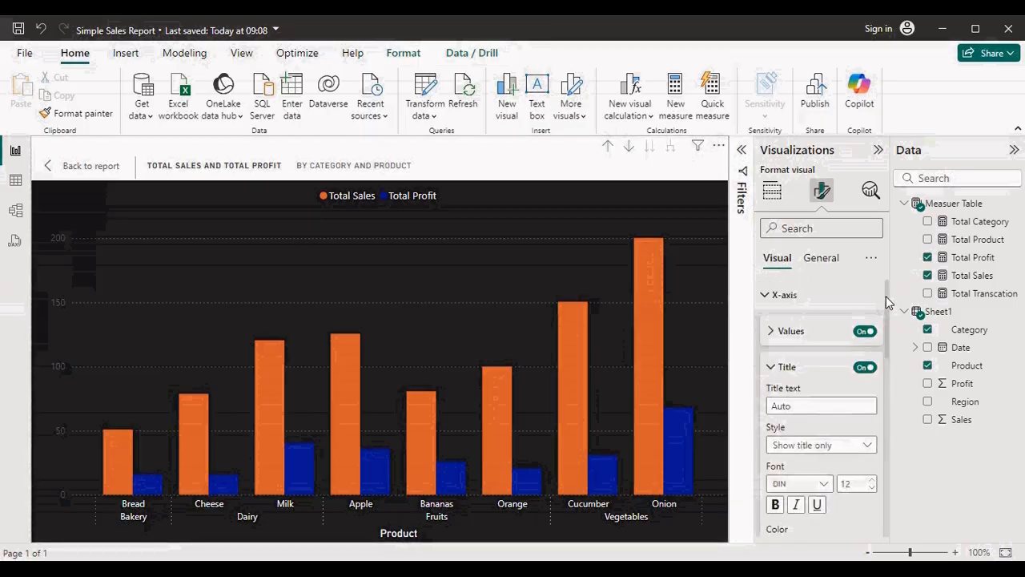
click(764, 297)
click(771, 326)
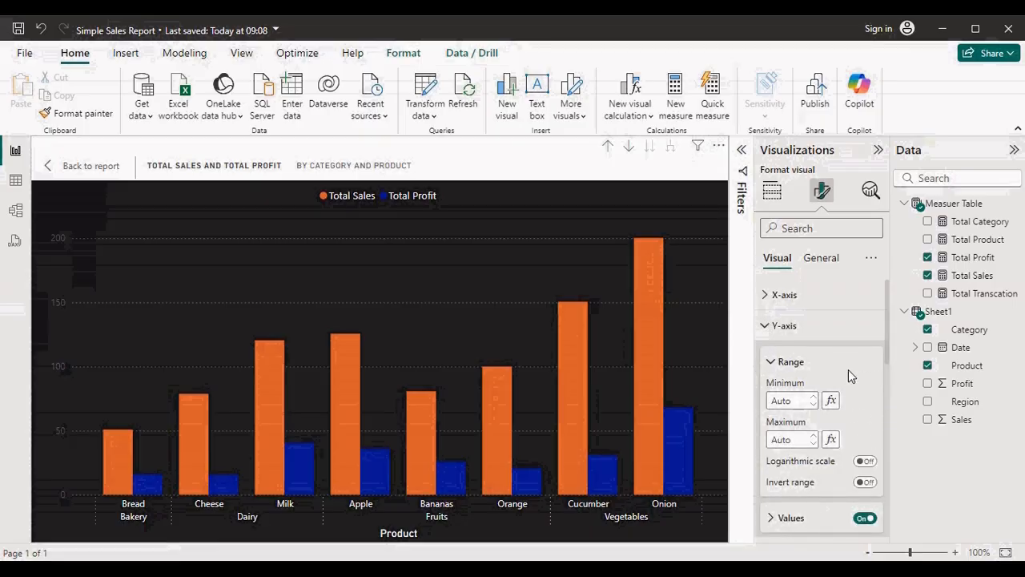
click(771, 362)
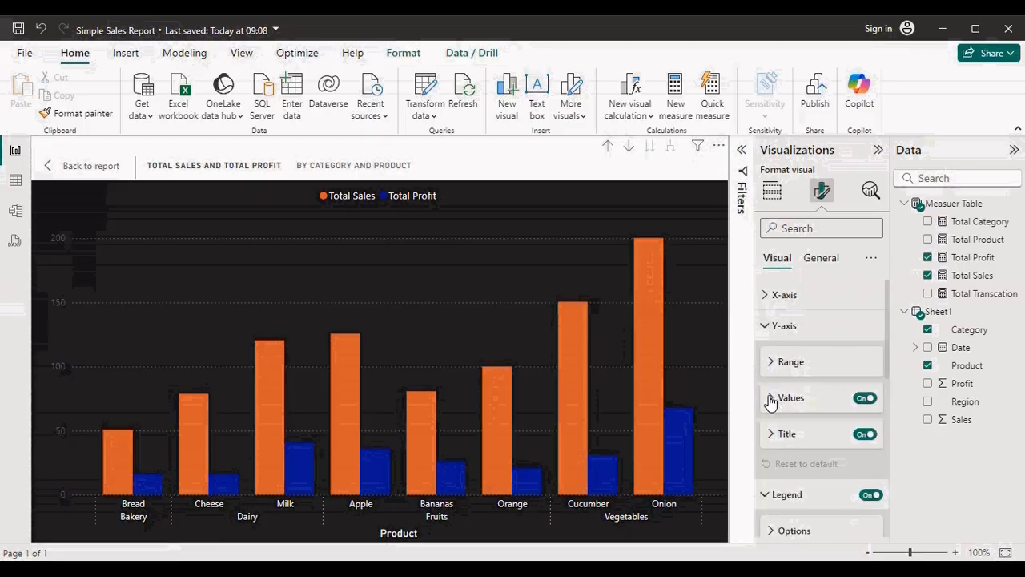
click(771, 398)
click(791, 499)
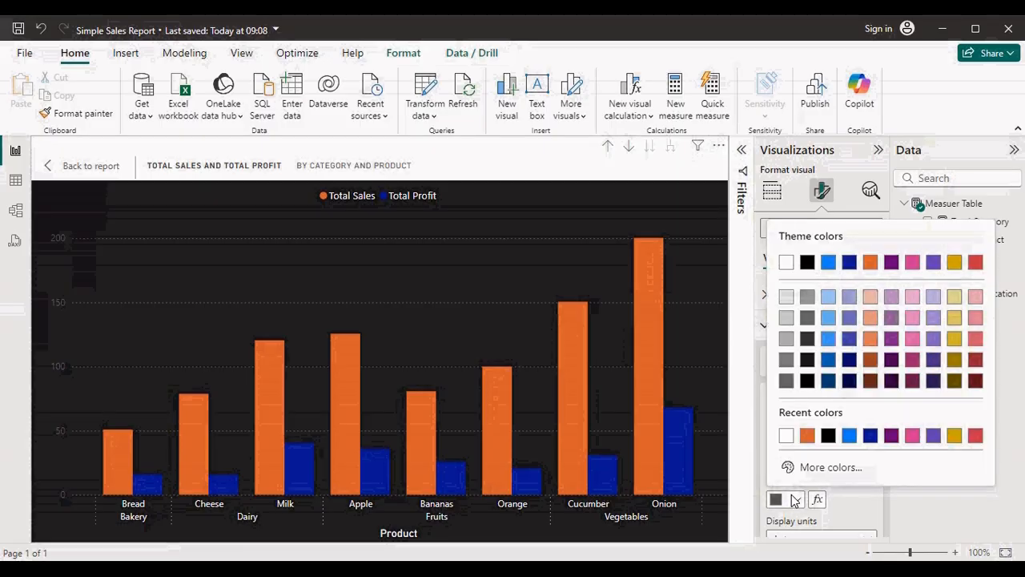
click(786, 435)
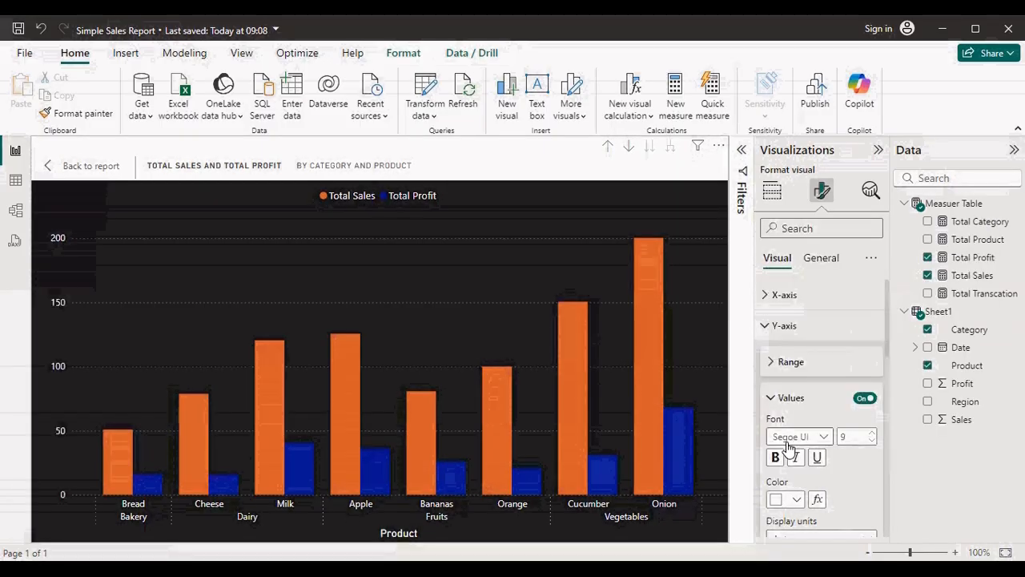
click(772, 400)
Set the color of the column chart's Y-axis title to white and return to the report page
click(773, 433)
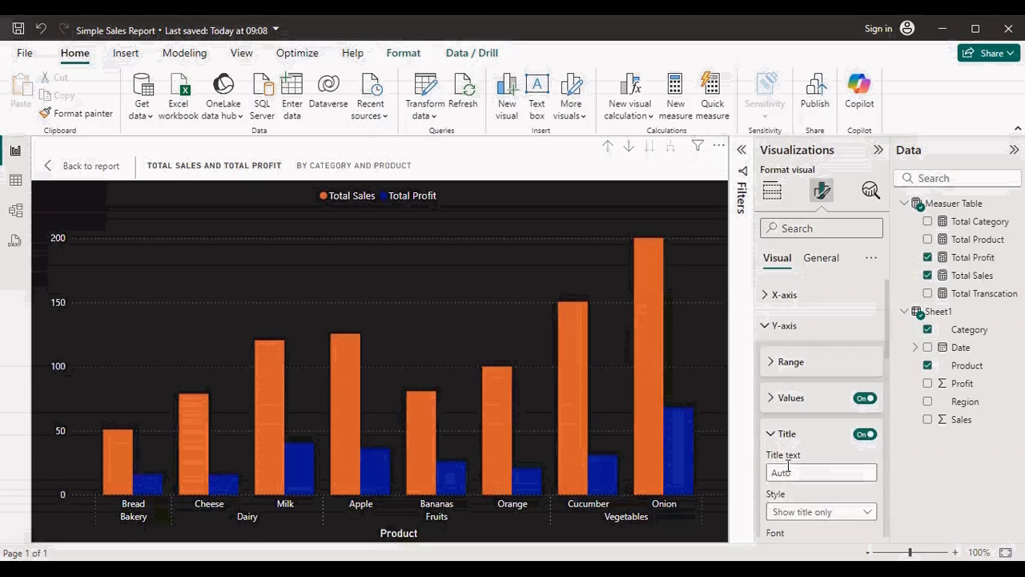
scroll(888, 392, down, 3)
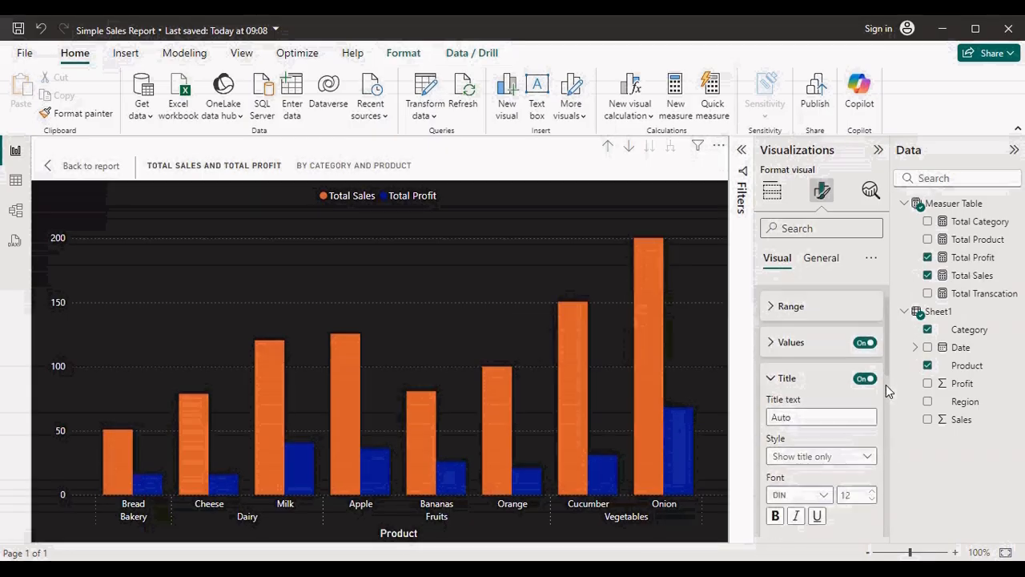
click(797, 445)
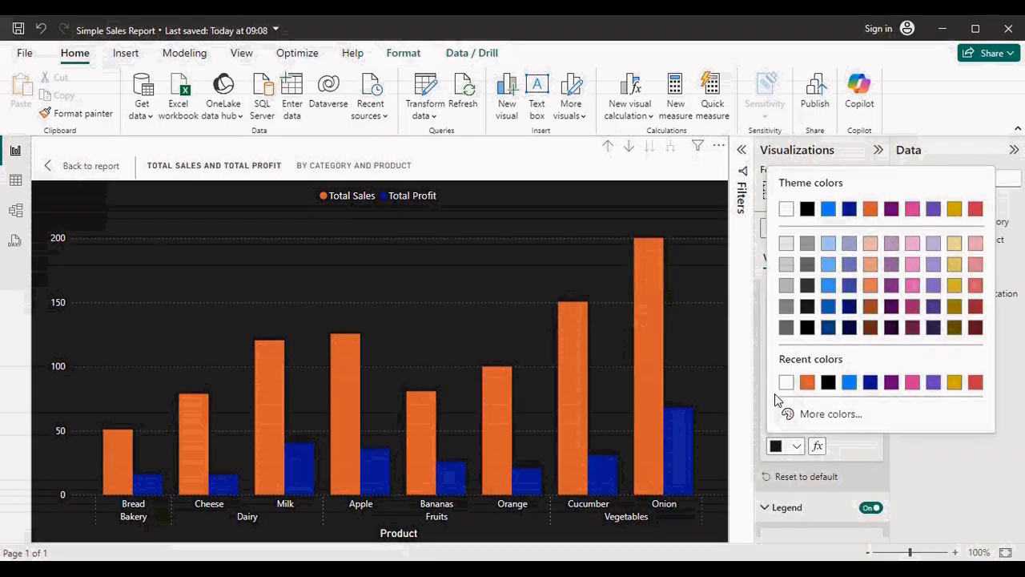
click(785, 383)
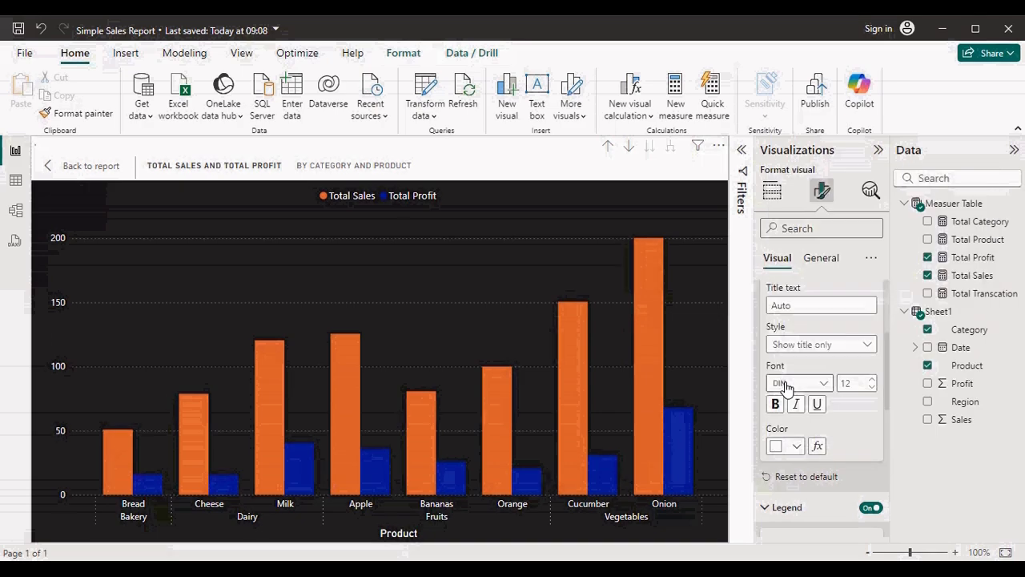
click(94, 166)
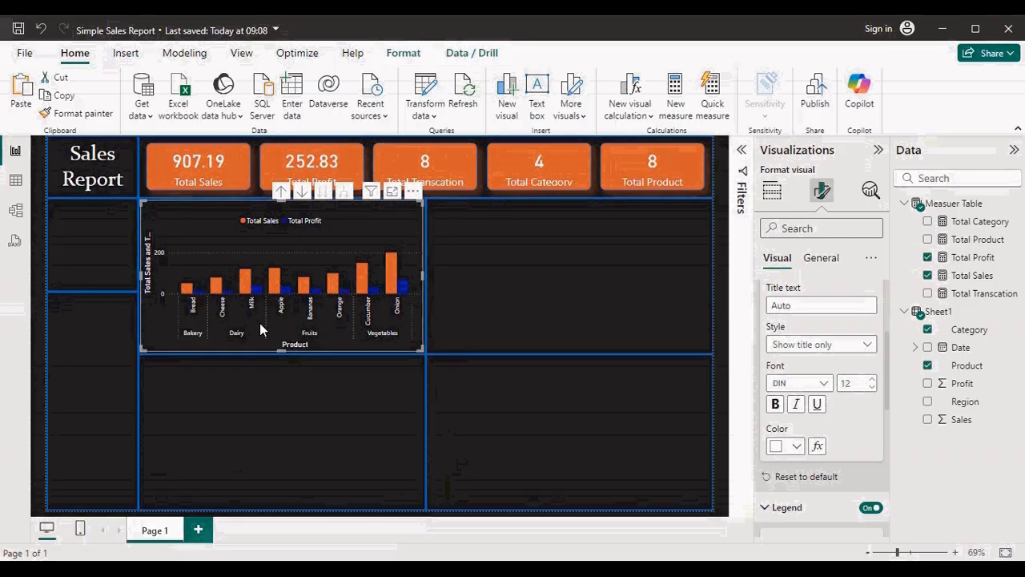
Examine the column chart in focus mode and at its Category, Product and combined Category-Product hierarchy levels
click(391, 190)
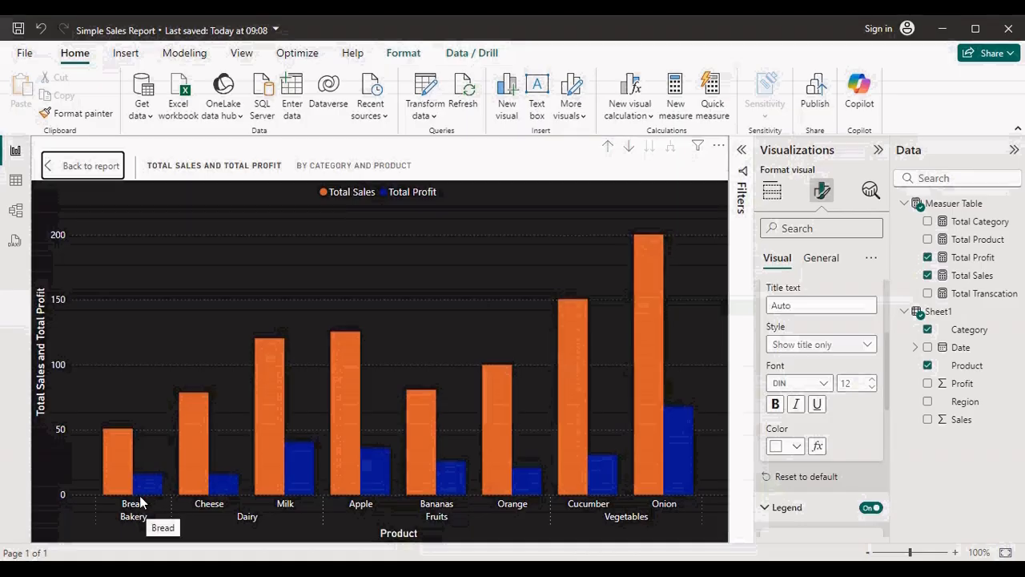
click(88, 165)
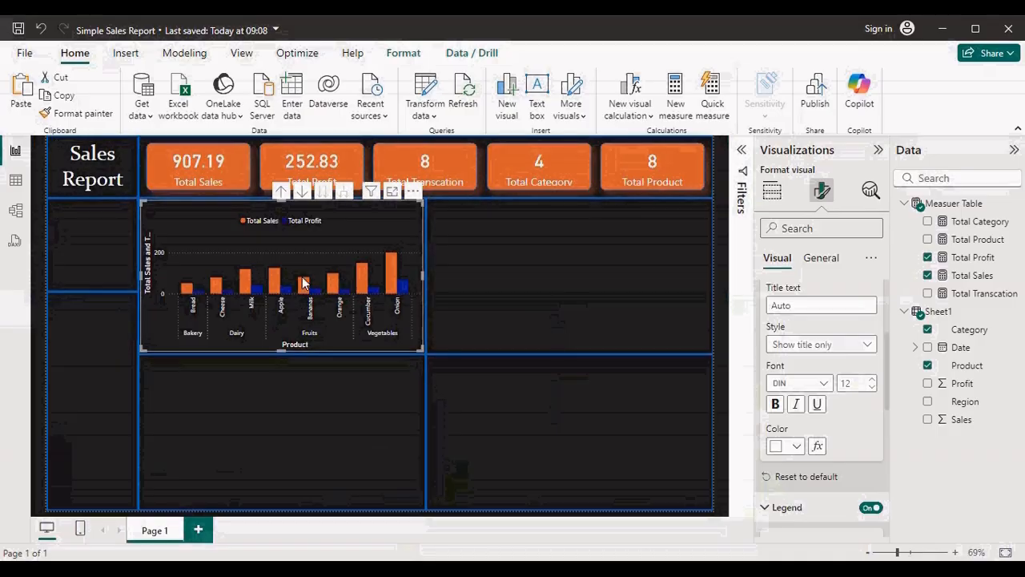
click(281, 193)
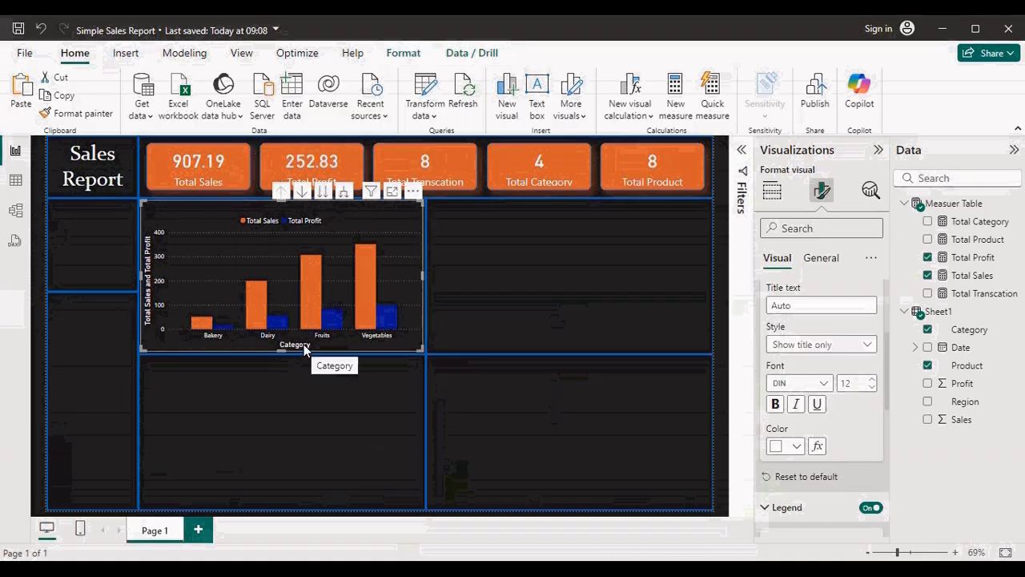
click(323, 193)
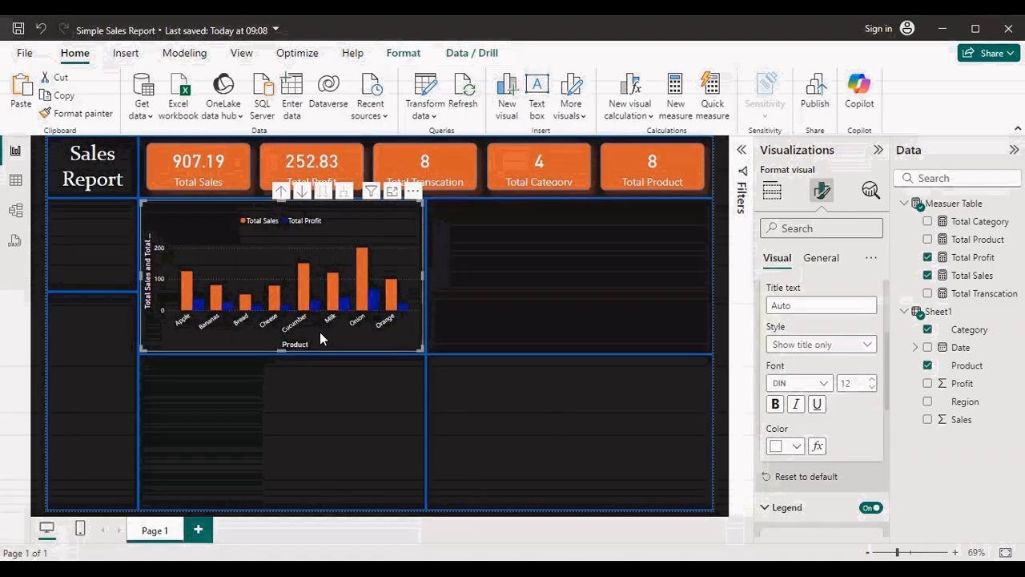
click(281, 194)
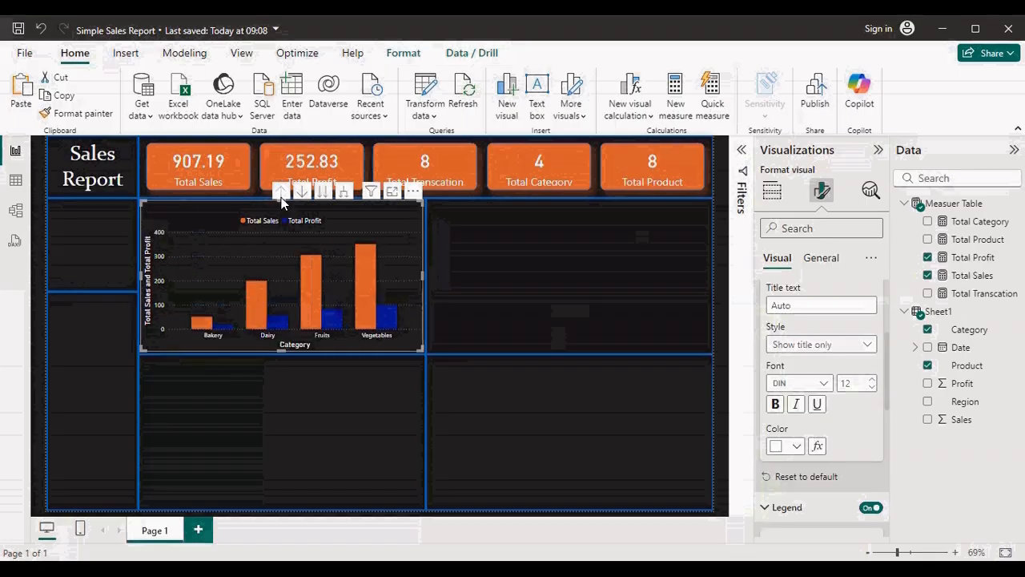
click(345, 194)
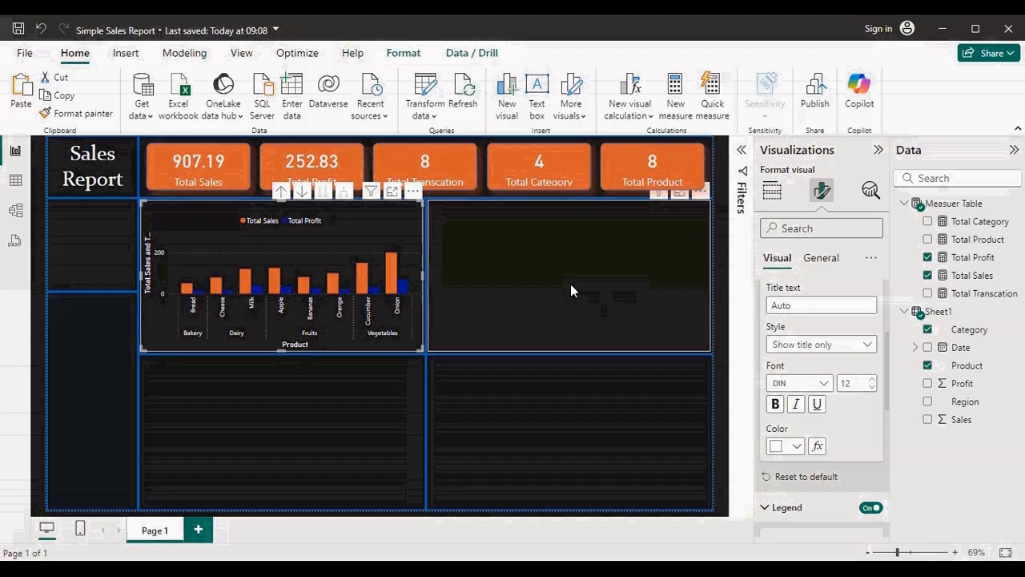
Replace Category with the Date hierarchy on the X-axis of the empty line chart beside the column chart
click(496, 315)
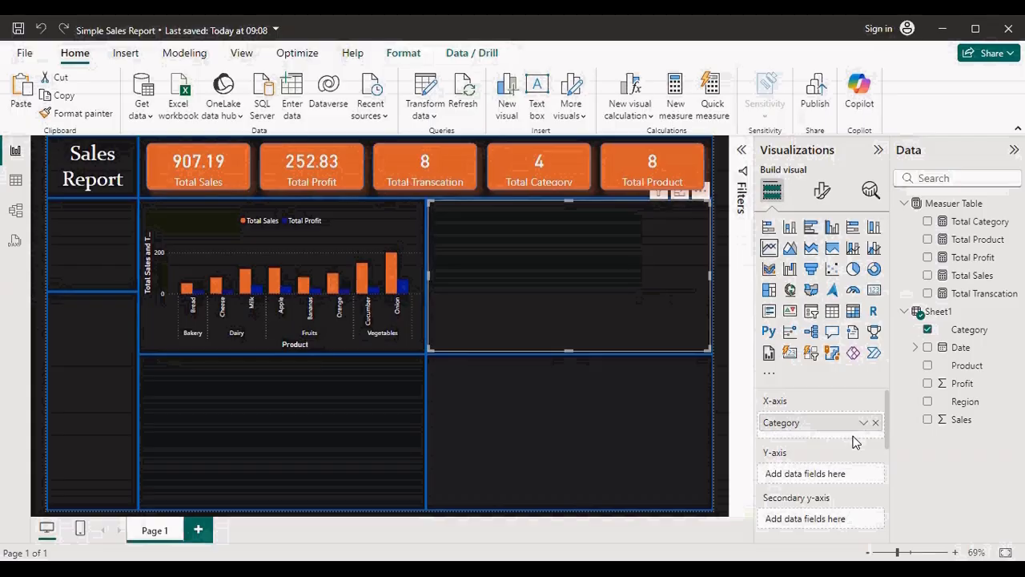
click(928, 348)
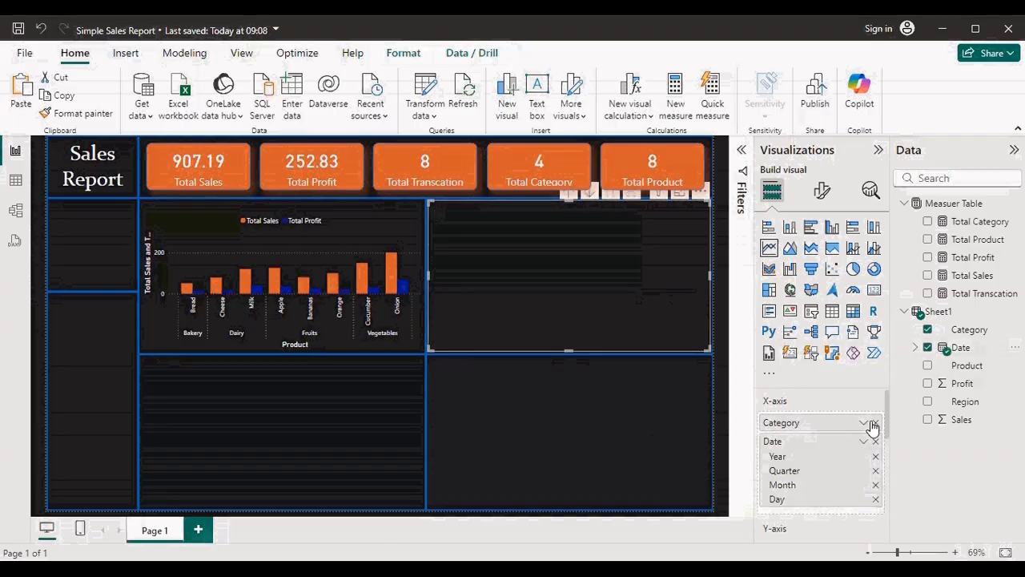
click(874, 423)
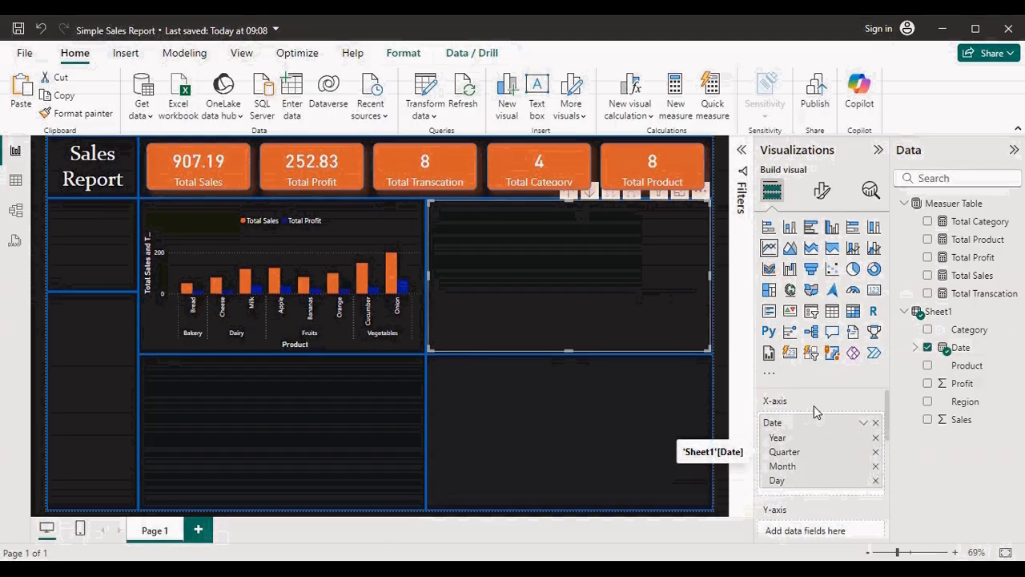
Add Total Sales and Total Profit to the line chart's Y-axis
scroll(881, 439, down, 2)
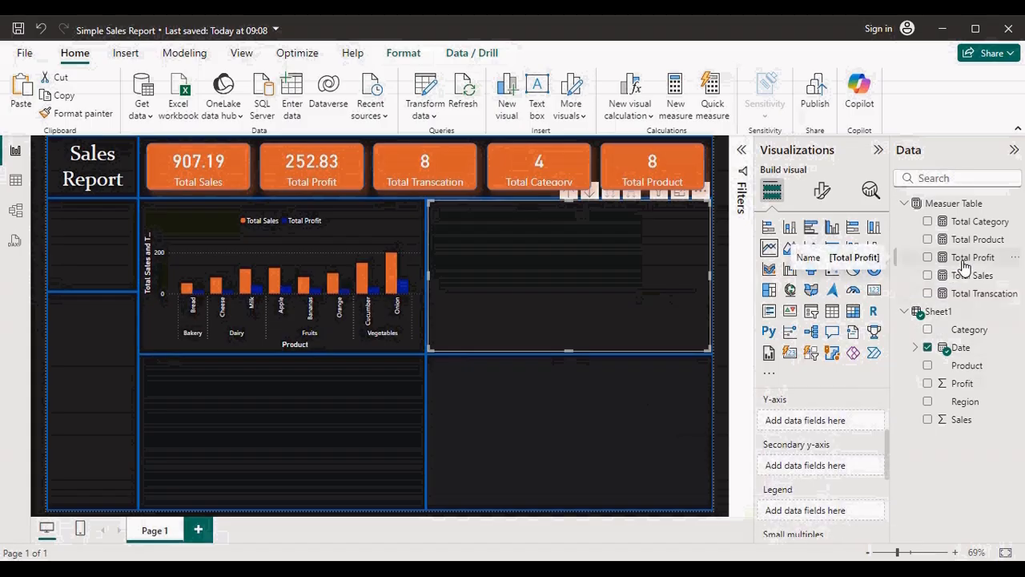
drag(957, 281, 850, 420)
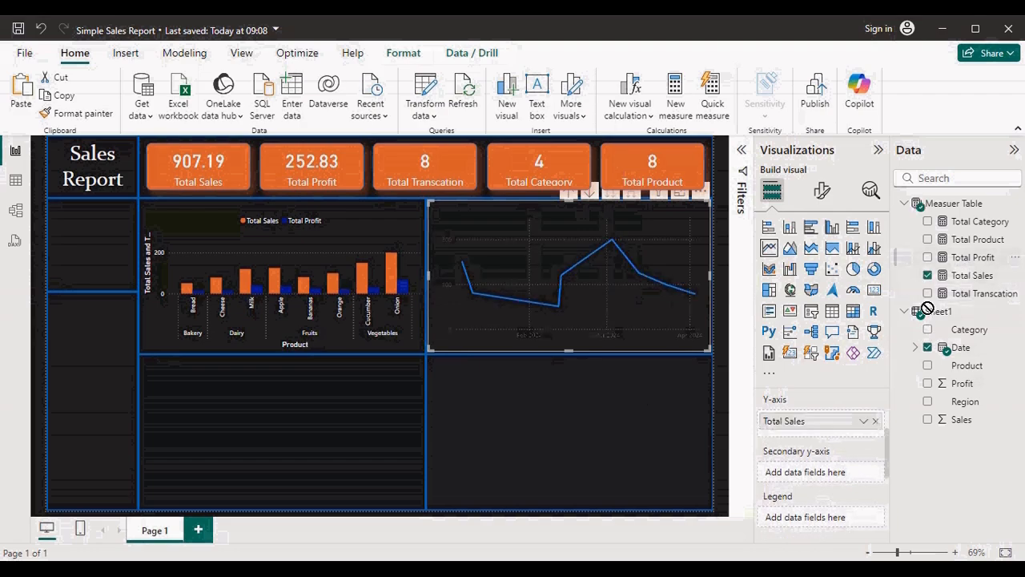
drag(927, 309, 830, 440)
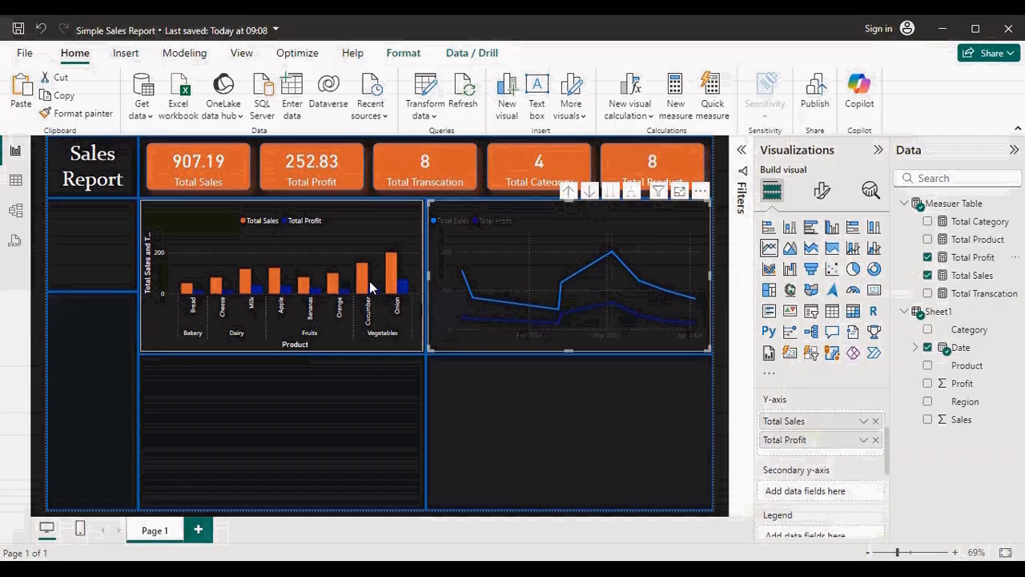
Copy the column chart's formatting onto the line chart with the Format painter
click(374, 228)
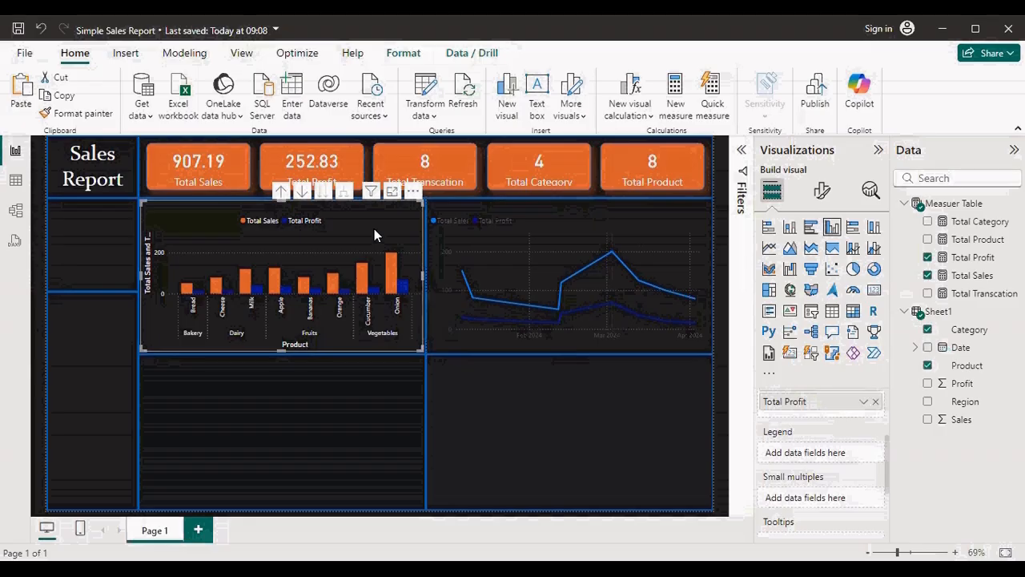
click(78, 116)
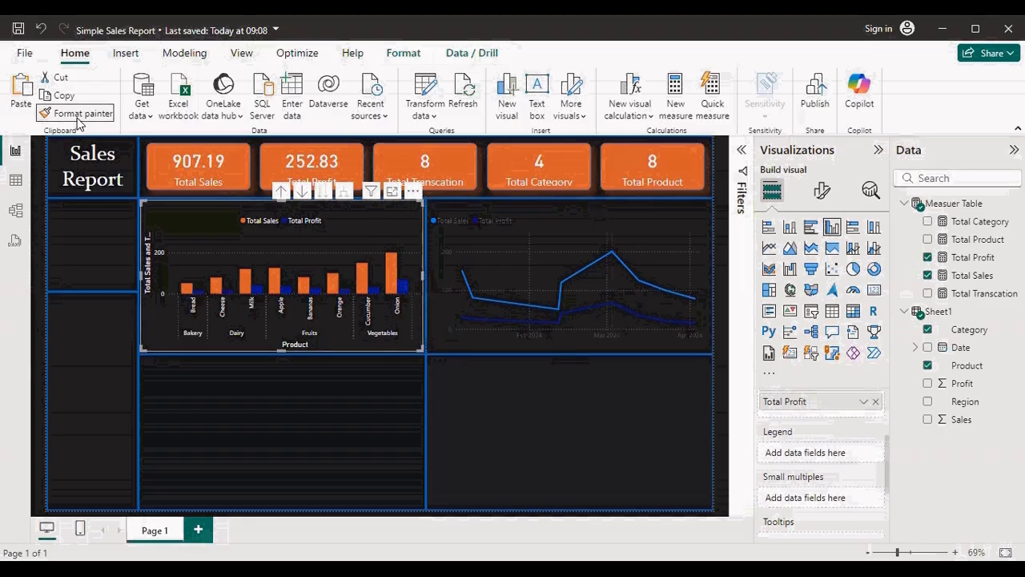
click(557, 215)
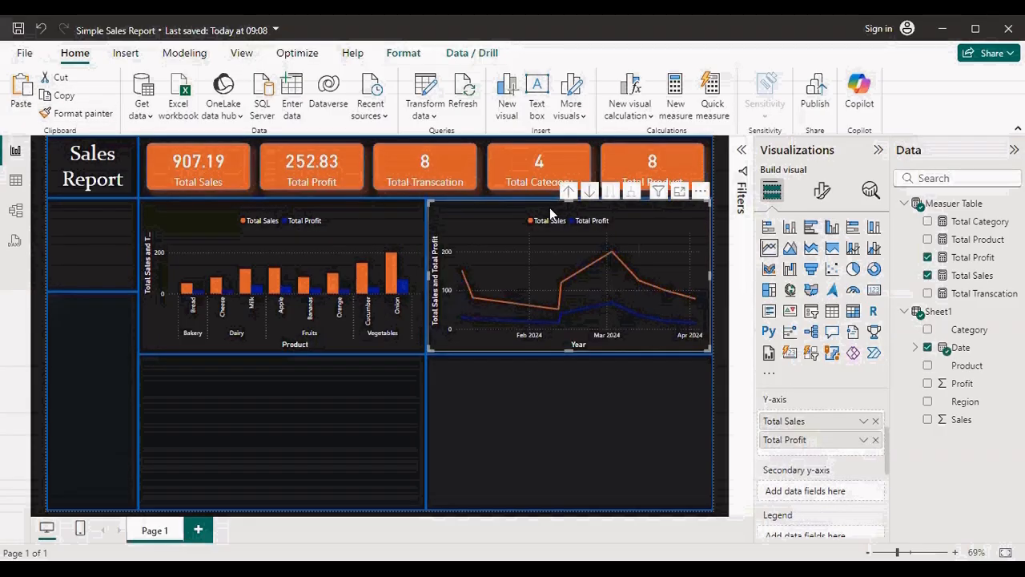
Examine the line chart's mid-February data point in focus mode, and return to the report page
click(680, 193)
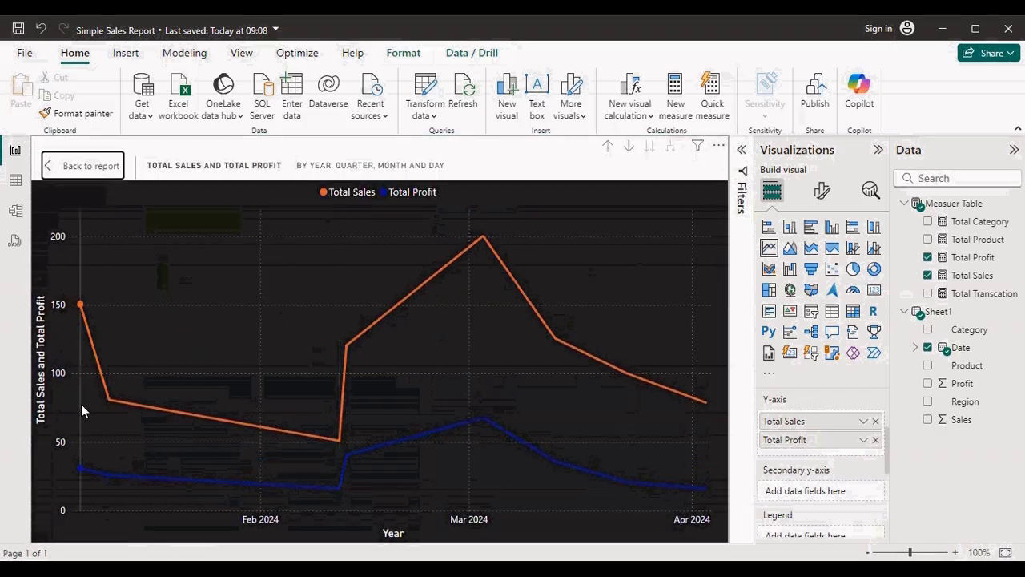
mouse_move(335, 488)
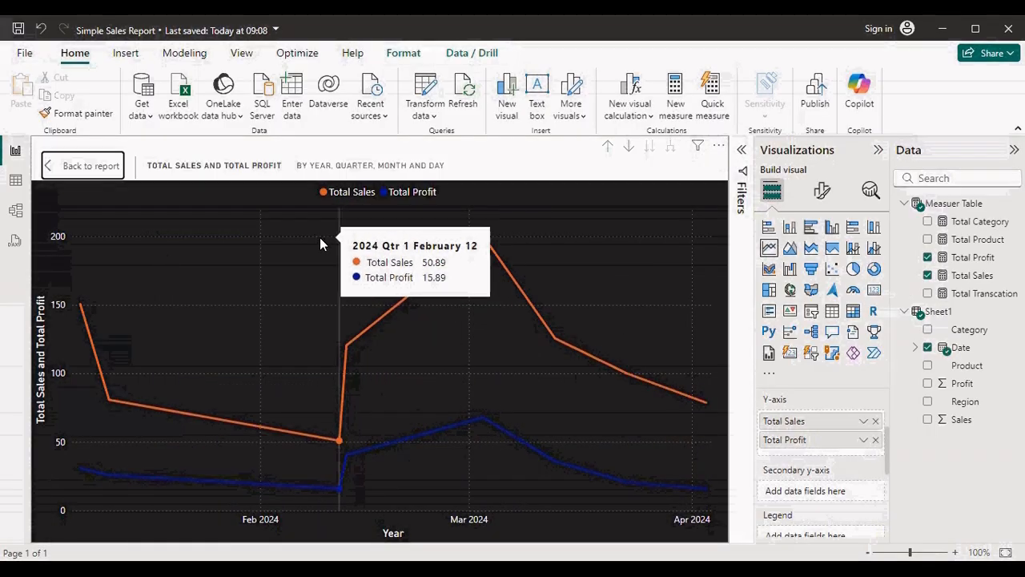
click(95, 168)
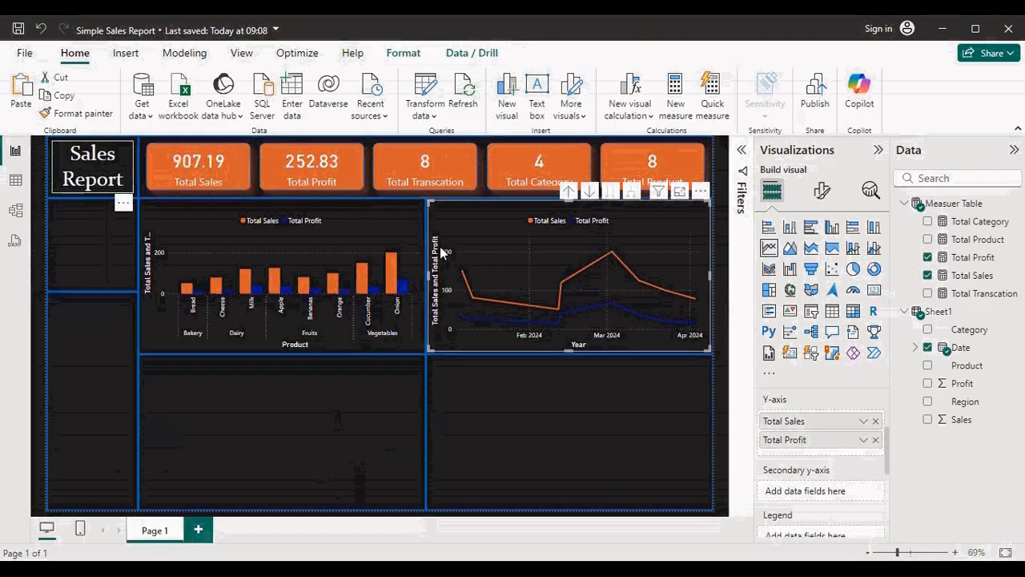
Drill the line chart up to the Year level and inspect its 2024 data point
click(567, 194)
click(567, 194)
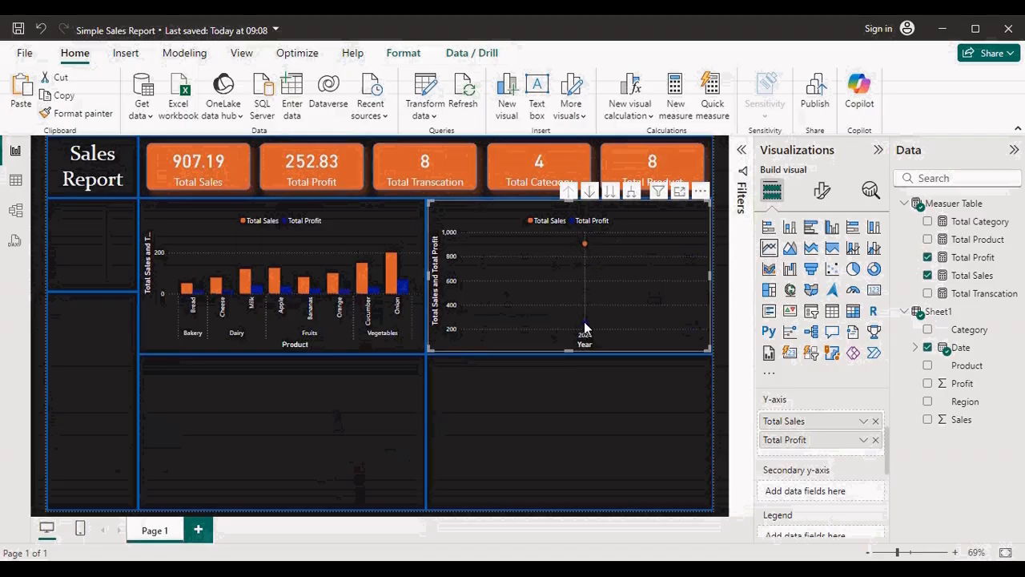
mouse_move(583, 322)
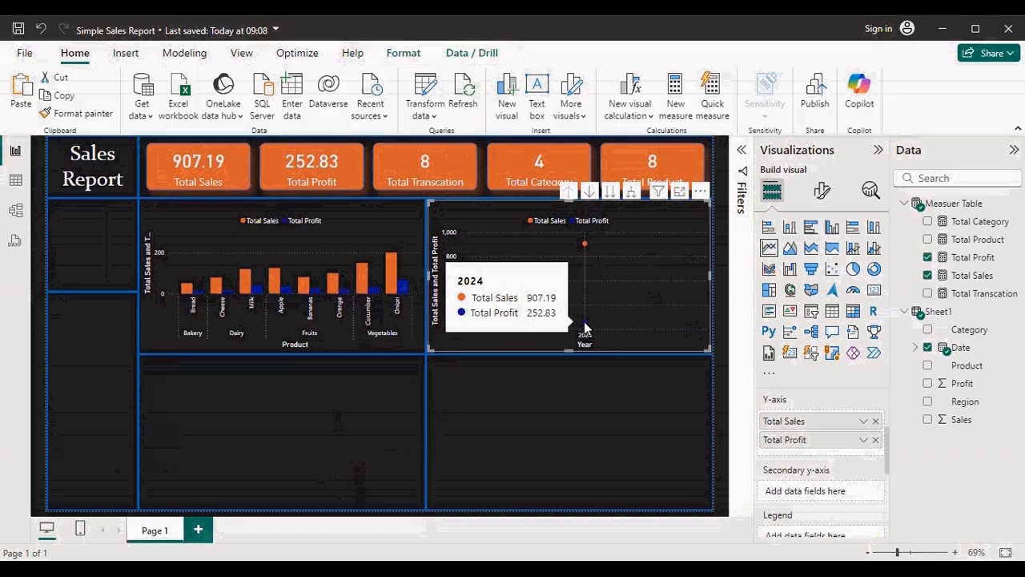
Move the line chart down through the Quarter, Month and Day levels, inspecting the quarterly and monthly data points
click(609, 193)
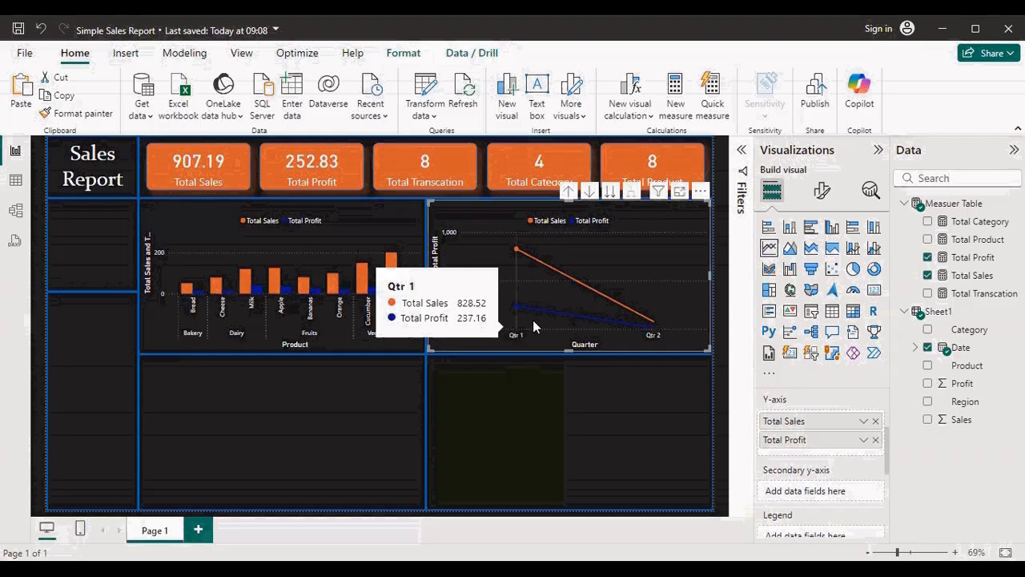
mouse_move(643, 329)
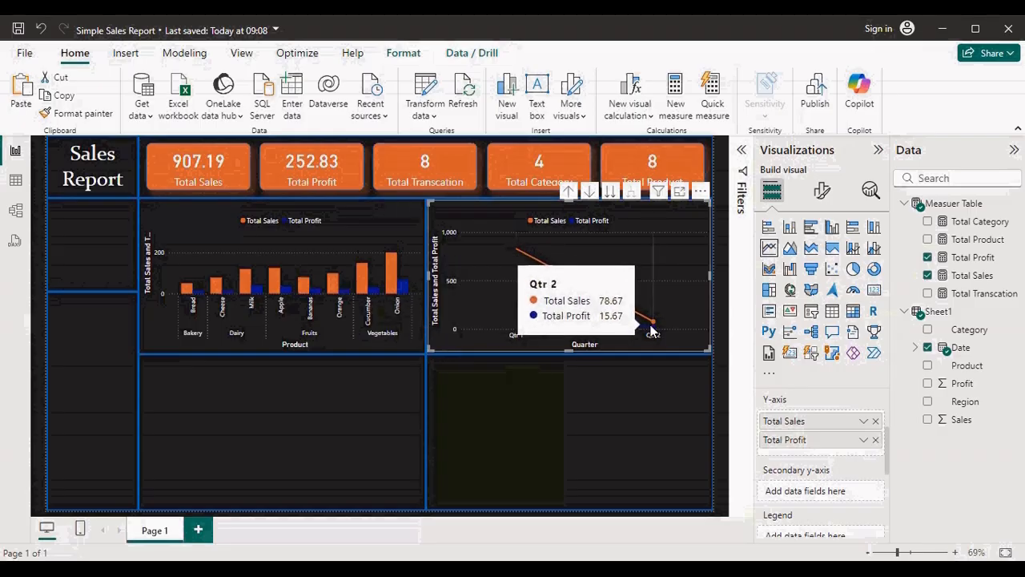
click(606, 192)
mouse_move(493, 330)
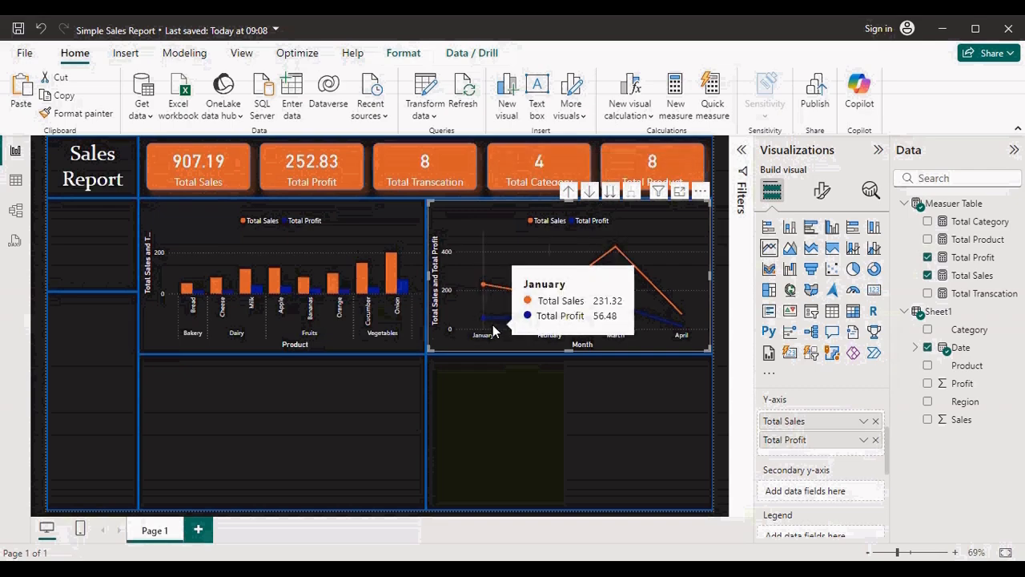
mouse_move(679, 322)
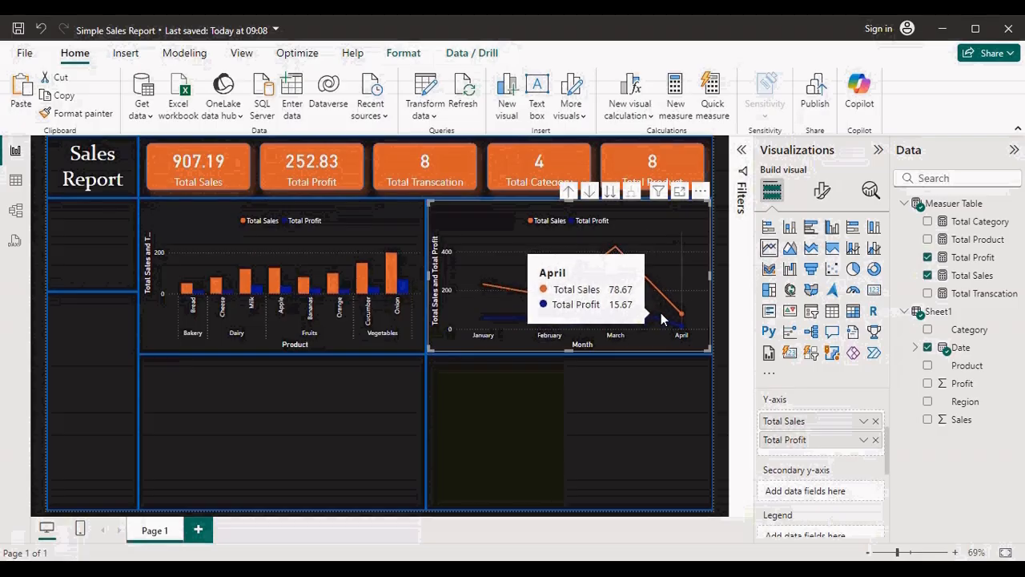
click(609, 196)
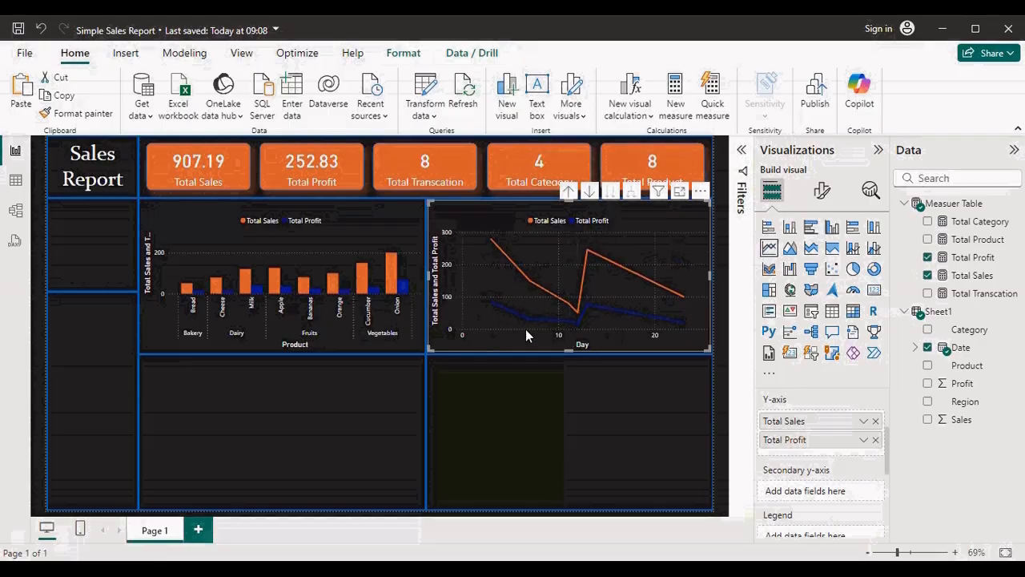
Drill the line chart up to the Year level, and expand its date hierarchy through the months to the individual days
mouse_move(645, 329)
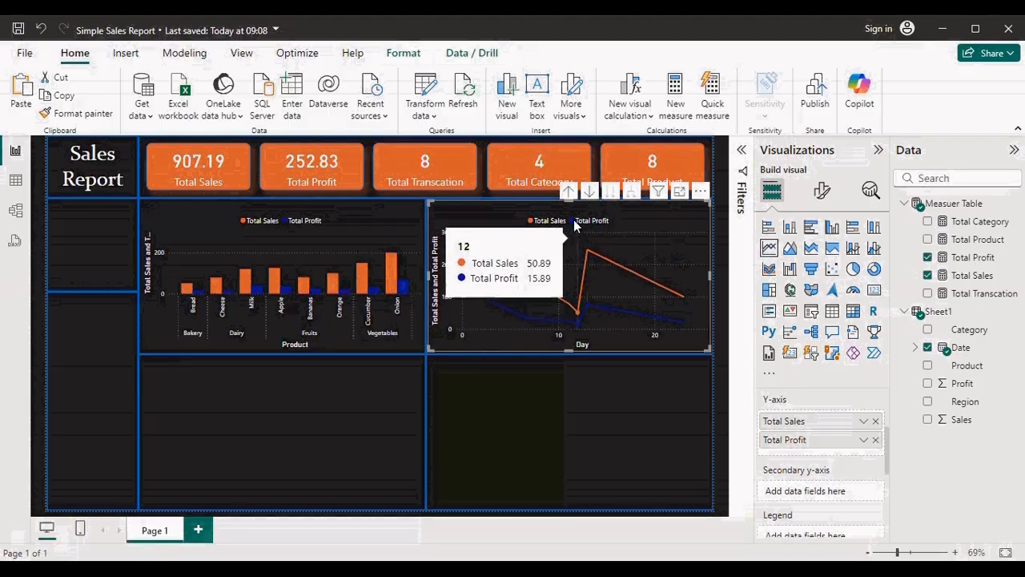
click(568, 194)
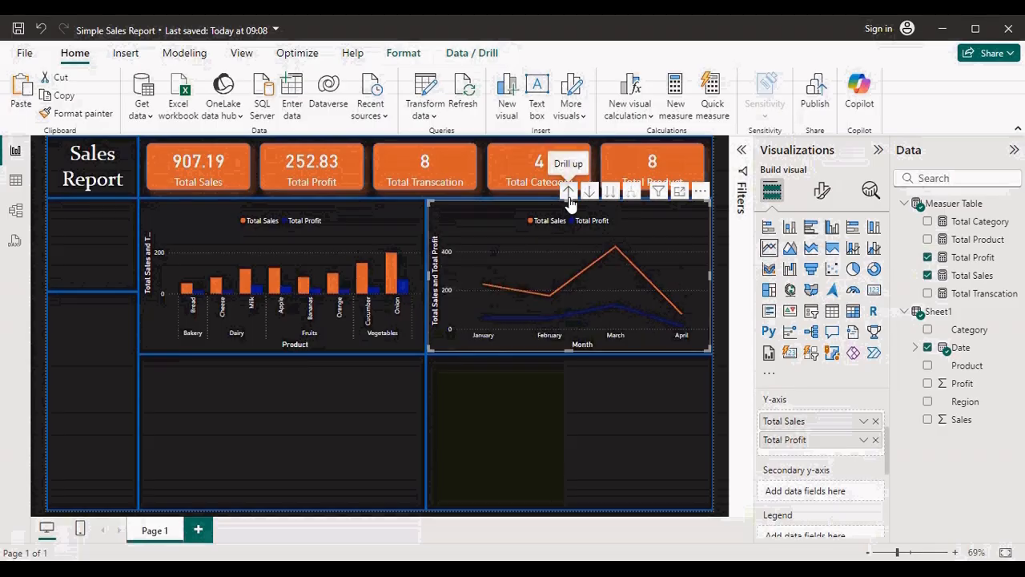
click(568, 196)
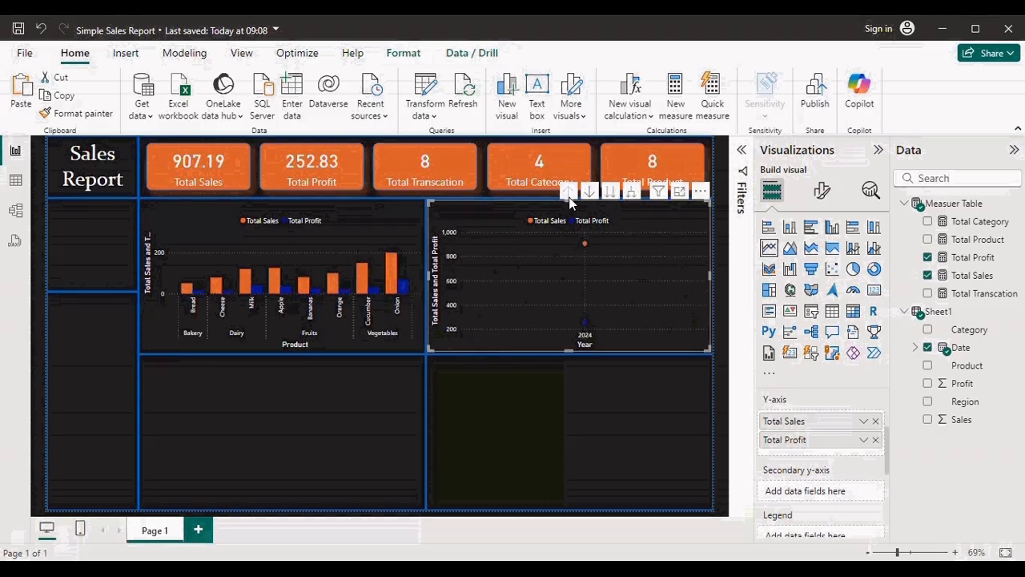
click(632, 196)
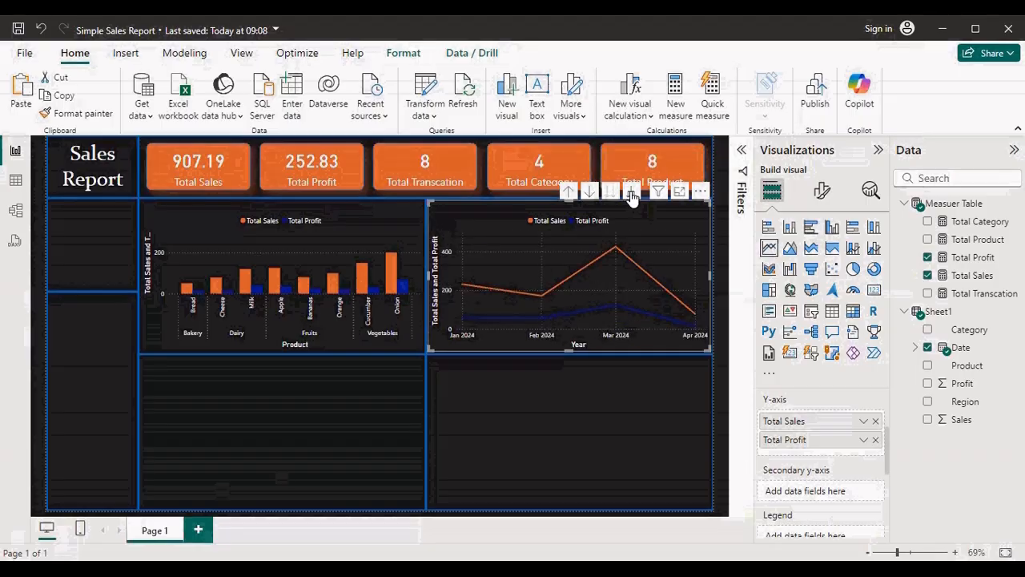
click(632, 196)
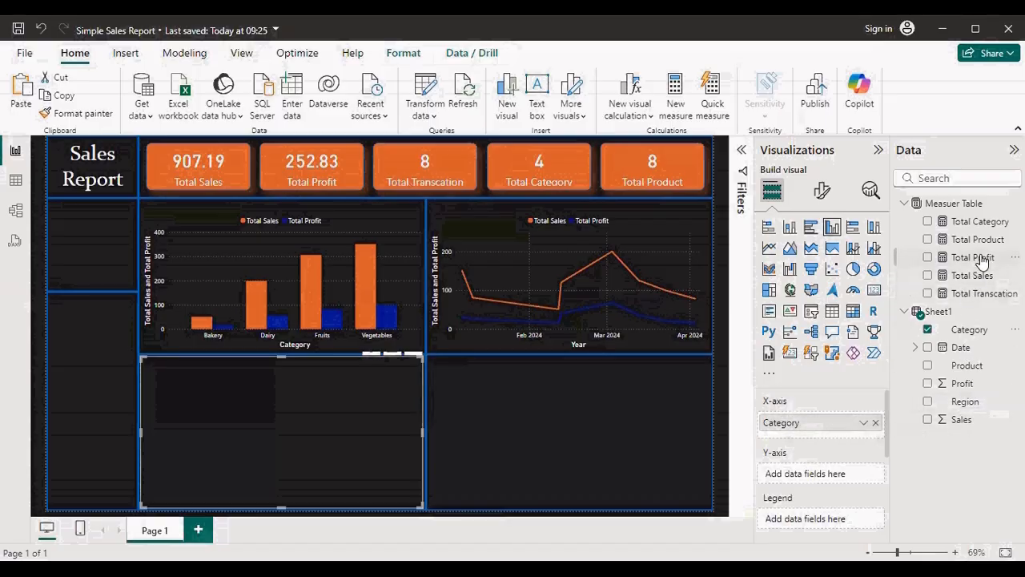
Replace Category with Region on the x-axis of the chart below the category chart, and plot Total Sales and Total Profit
click(876, 423)
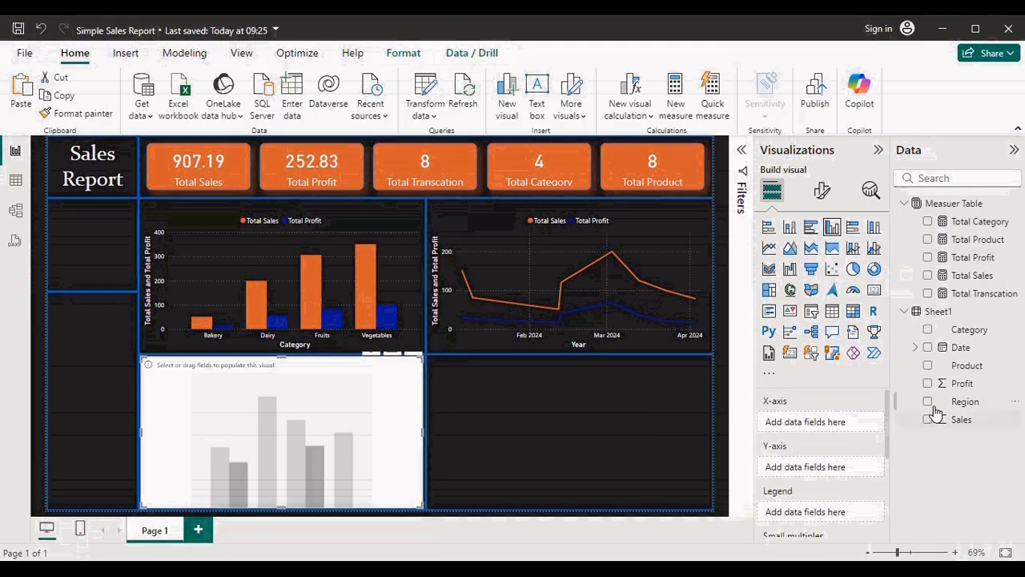
drag(946, 405, 840, 422)
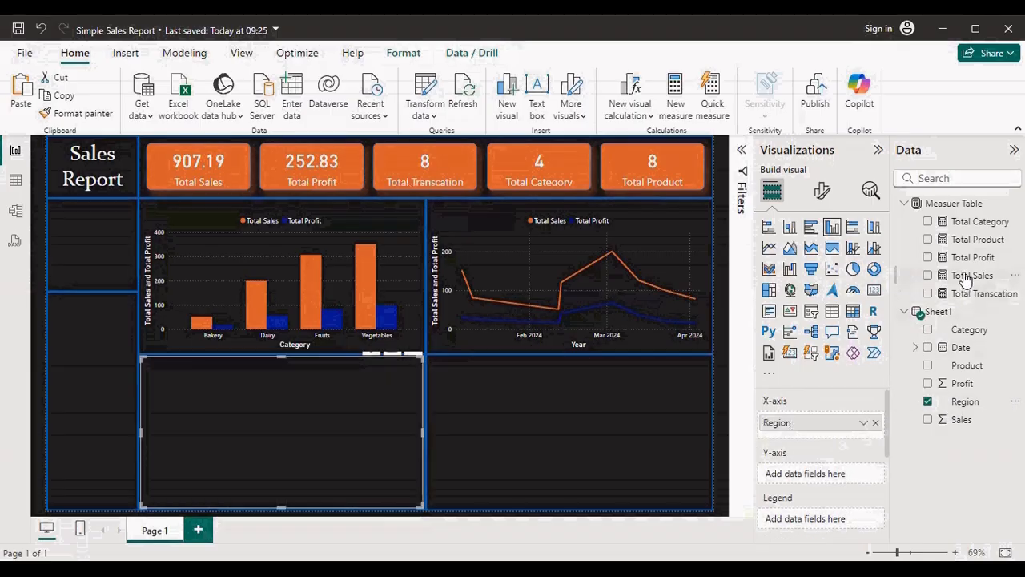
drag(963, 279, 808, 489)
Copy the category column chart's formatting onto the Region chart with the Format painter
click(363, 229)
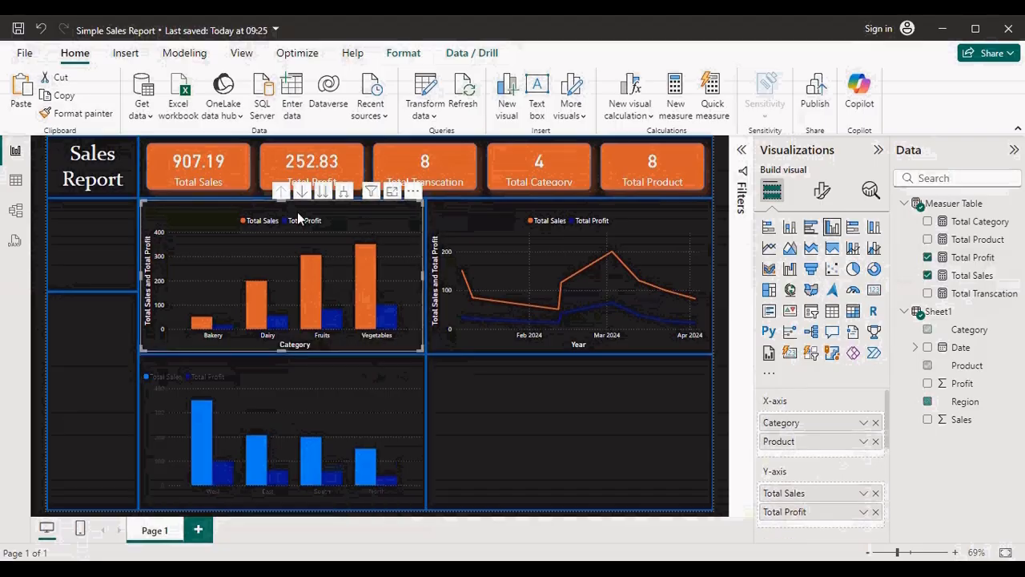
click(80, 113)
click(272, 368)
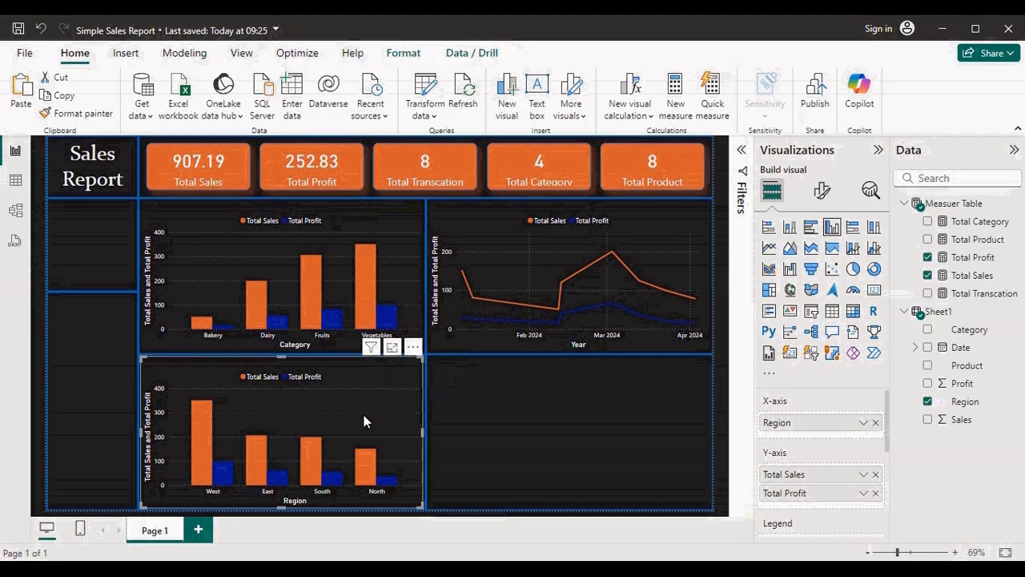
Inspect the sales and profit bars of the West and North regions in the Region chart's focus mode
click(393, 348)
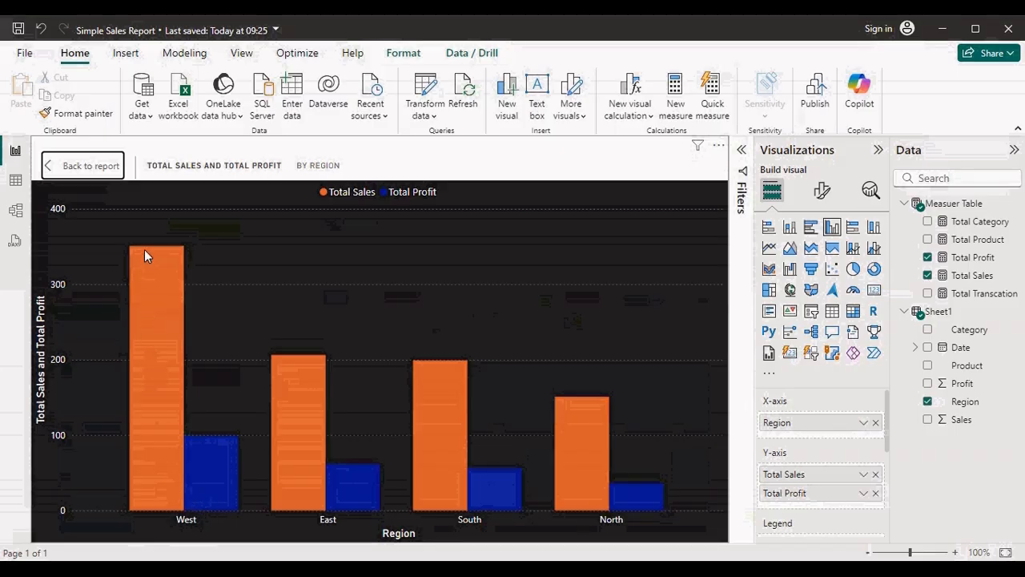
mouse_move(204, 468)
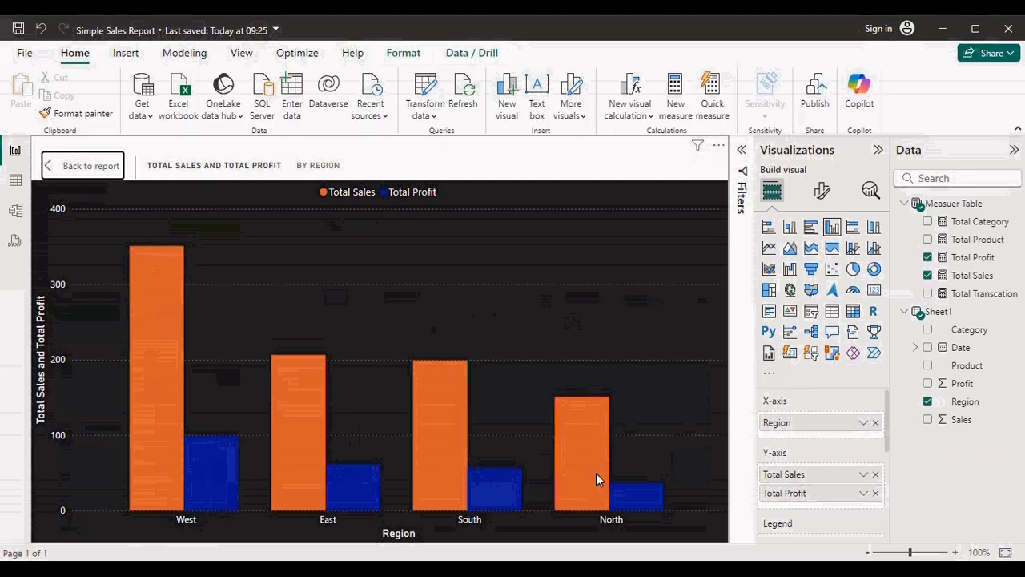
mouse_move(642, 506)
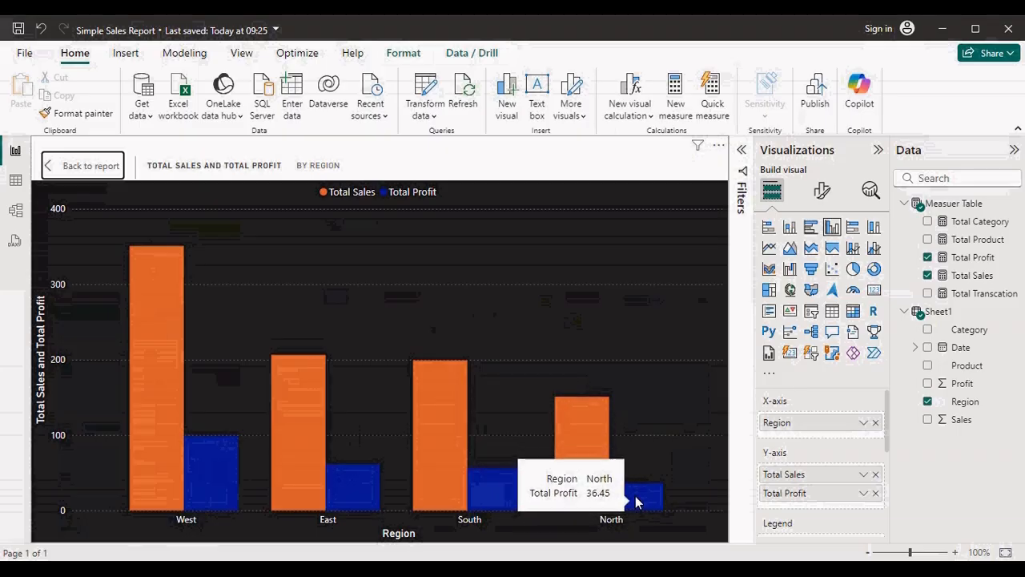
mouse_move(595, 436)
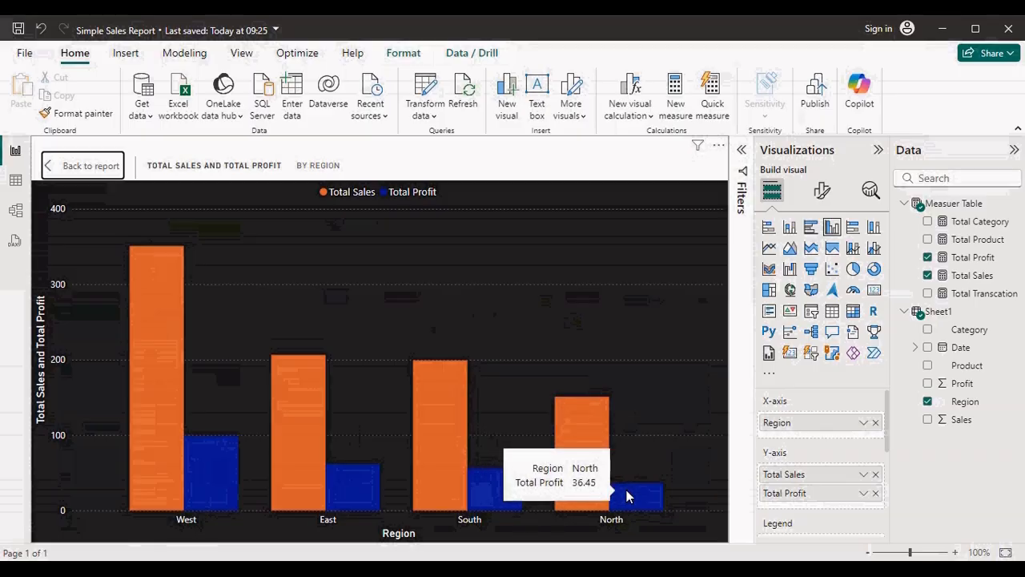
mouse_move(155, 366)
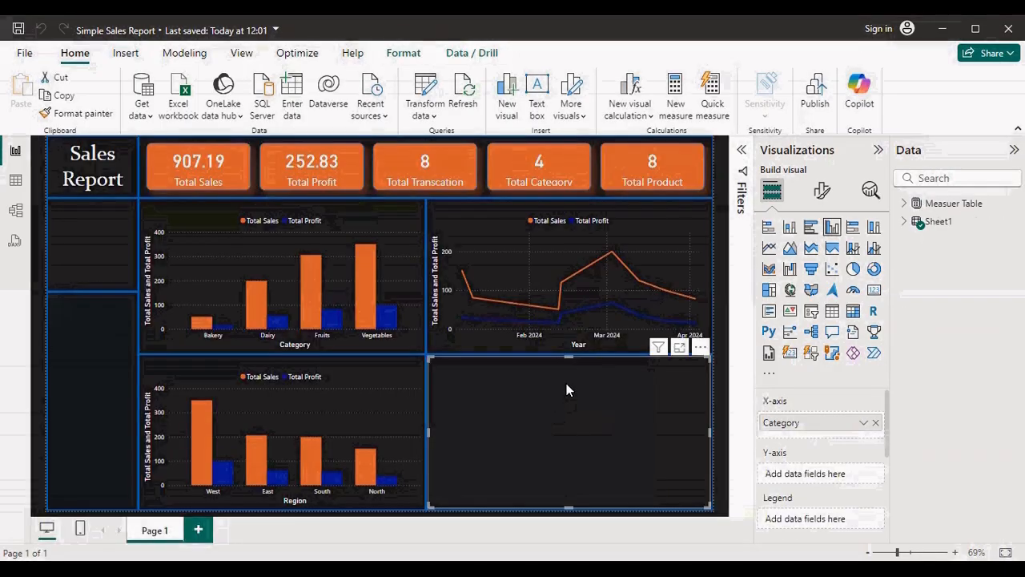
Convert the empty Category chart below the line chart into a table visual
click(832, 310)
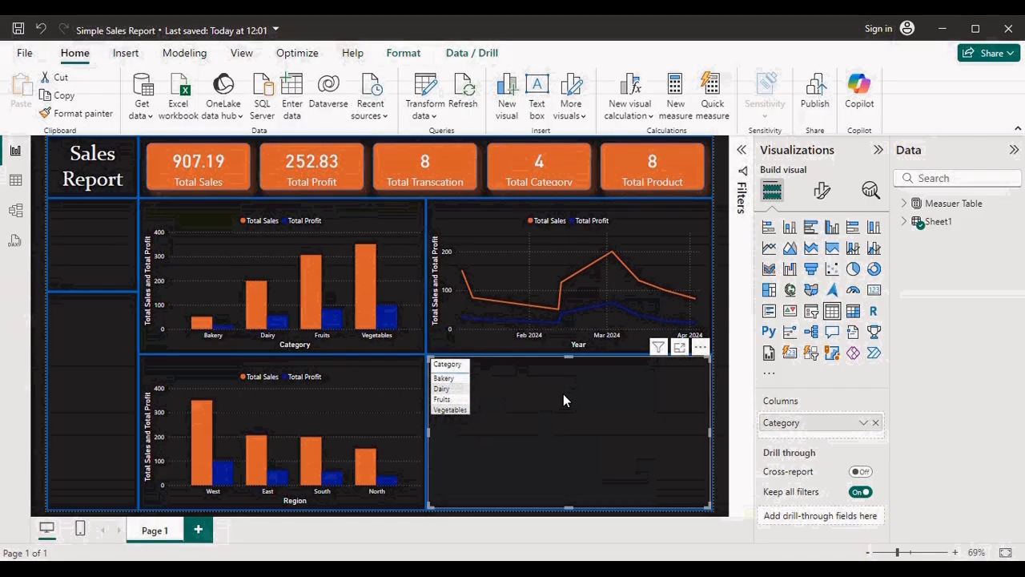
click(904, 221)
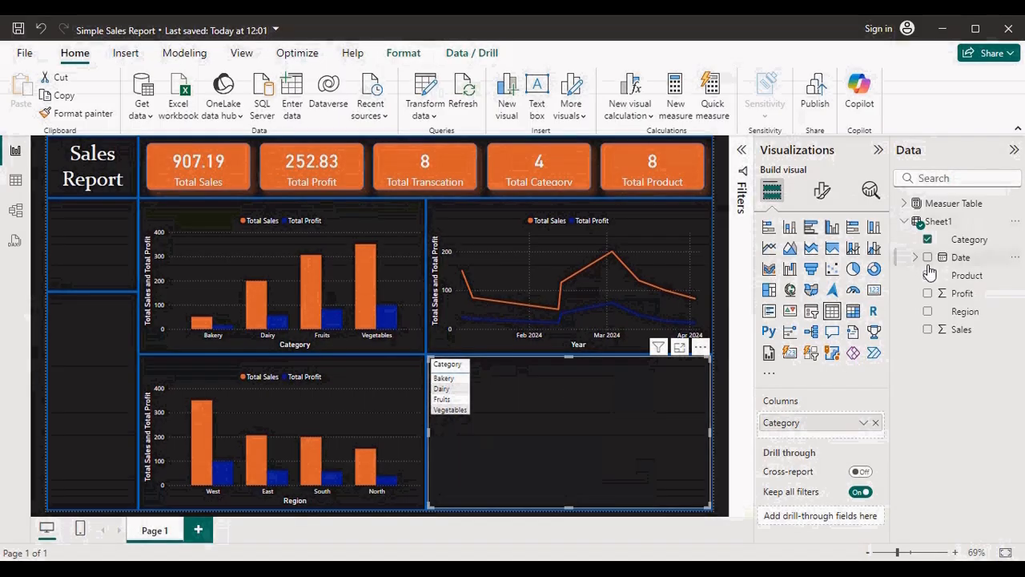
drag(960, 257, 826, 443)
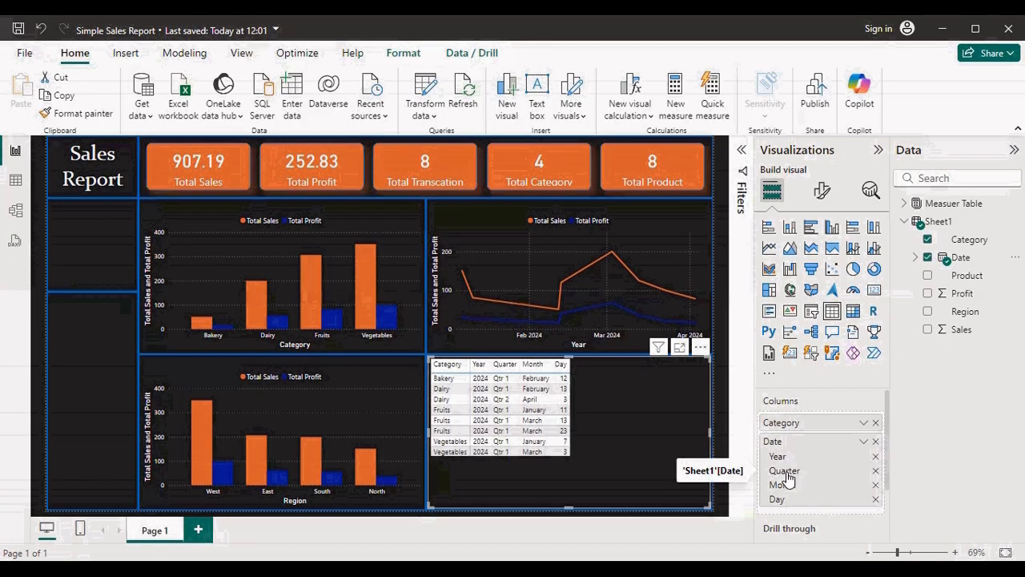
right_click(774, 445)
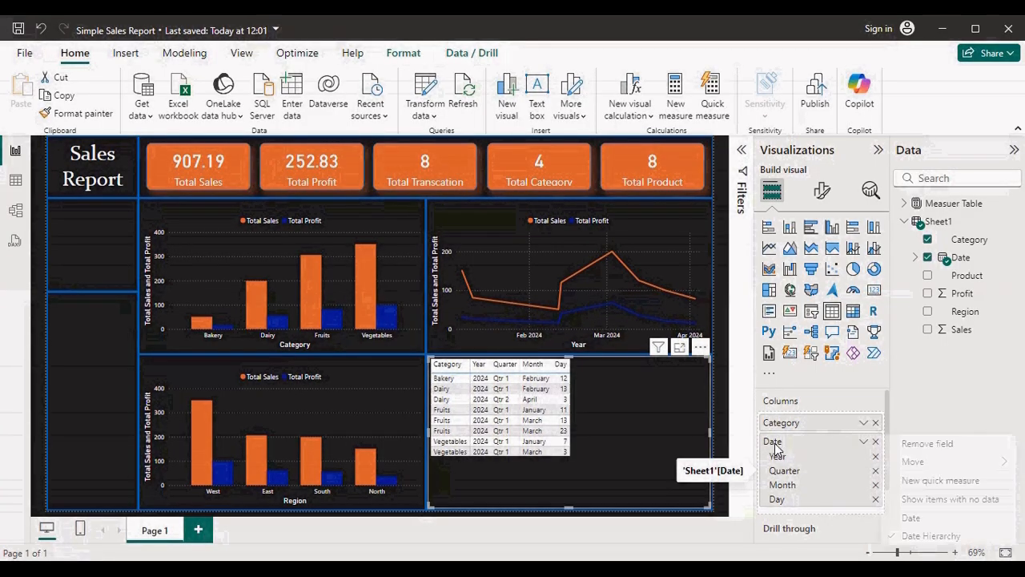
click(909, 518)
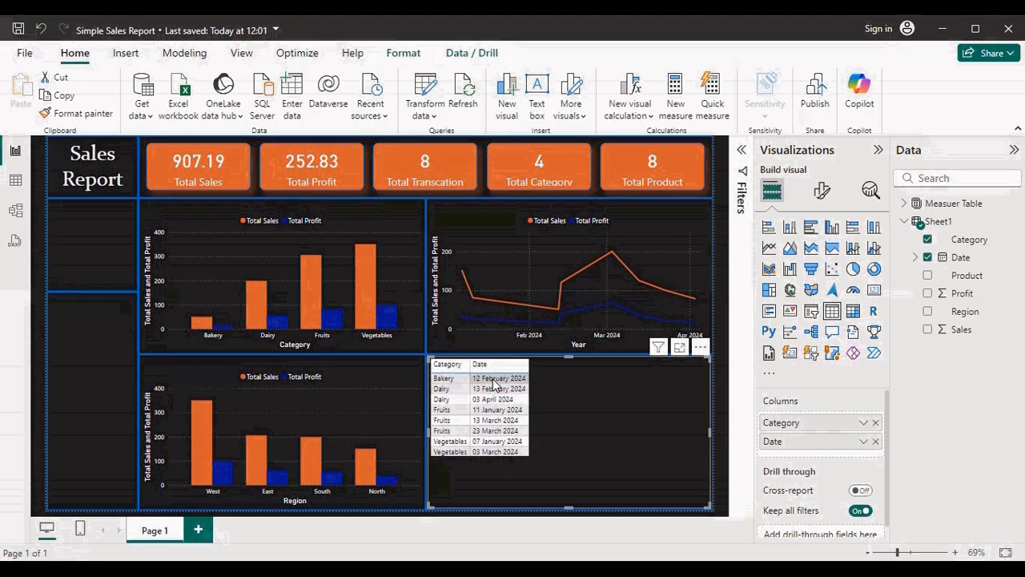
click(875, 442)
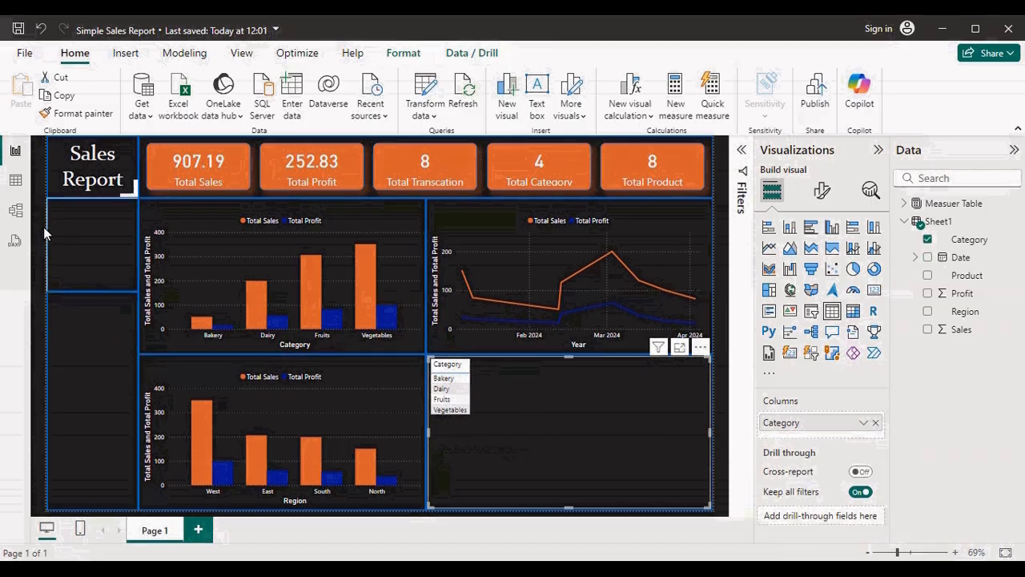
Set the Date column's format in Sheet1 to 14-03-2001 (dd-mm-yyyy), and return to the report page
click(8, 181)
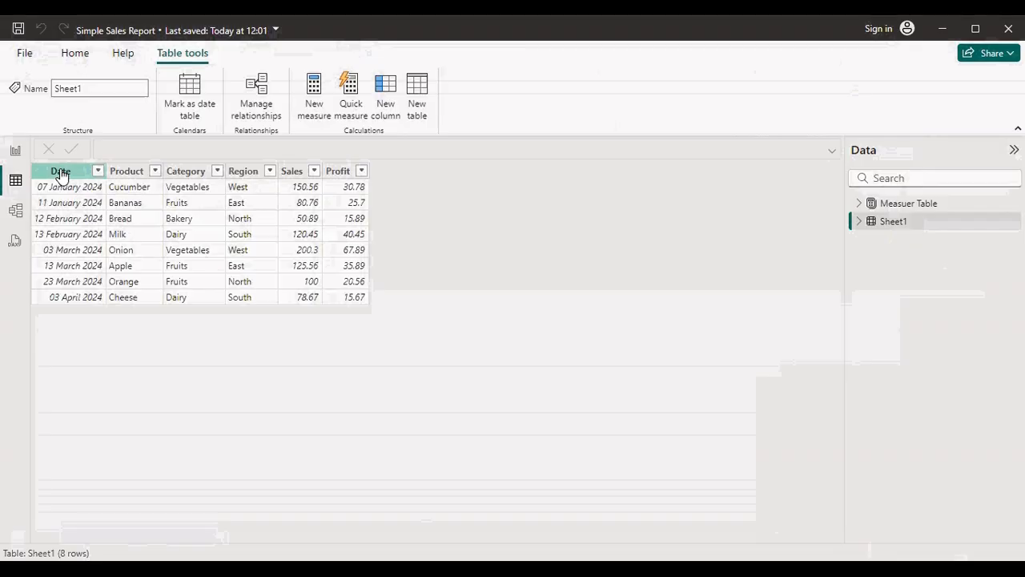
click(60, 171)
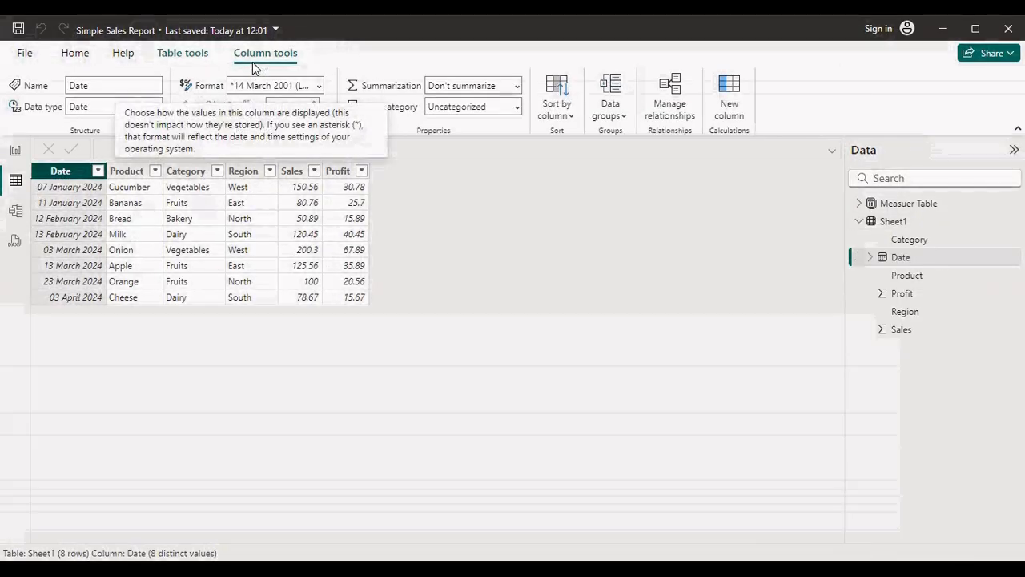
click(319, 85)
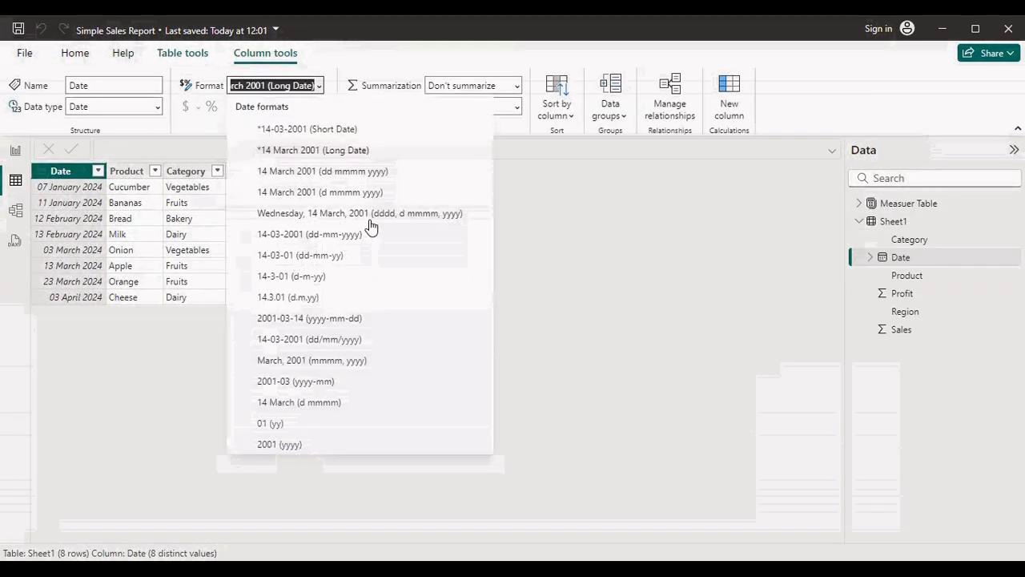
click(343, 239)
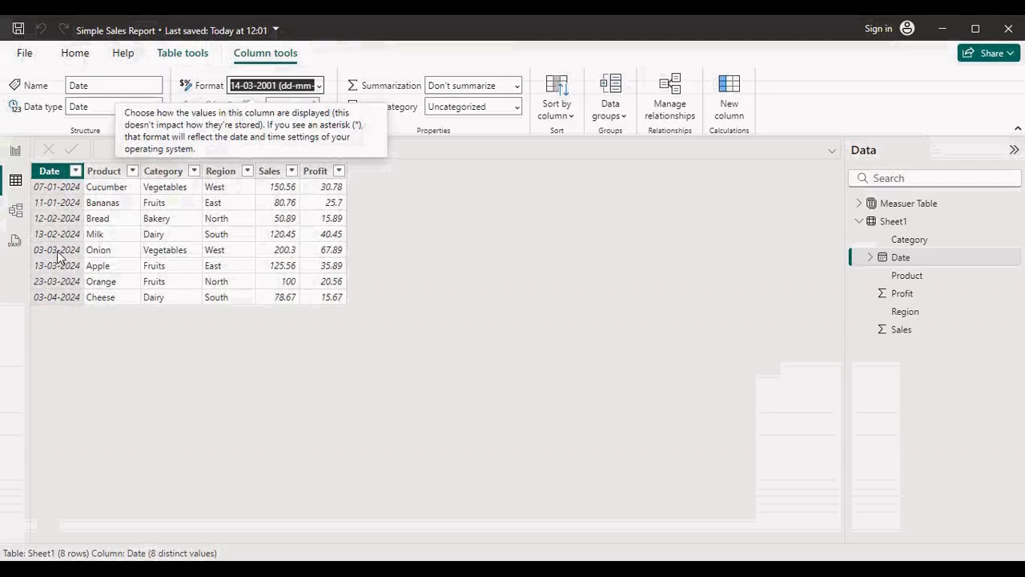
click(16, 152)
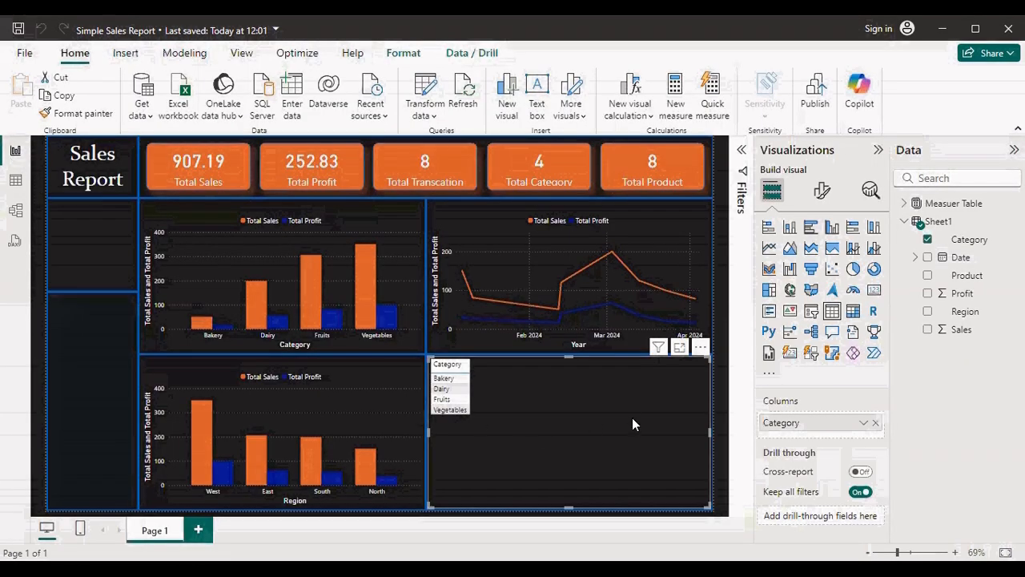
Add Date to the table as a plain date instead of a hierarchy, and place it before Category
click(927, 258)
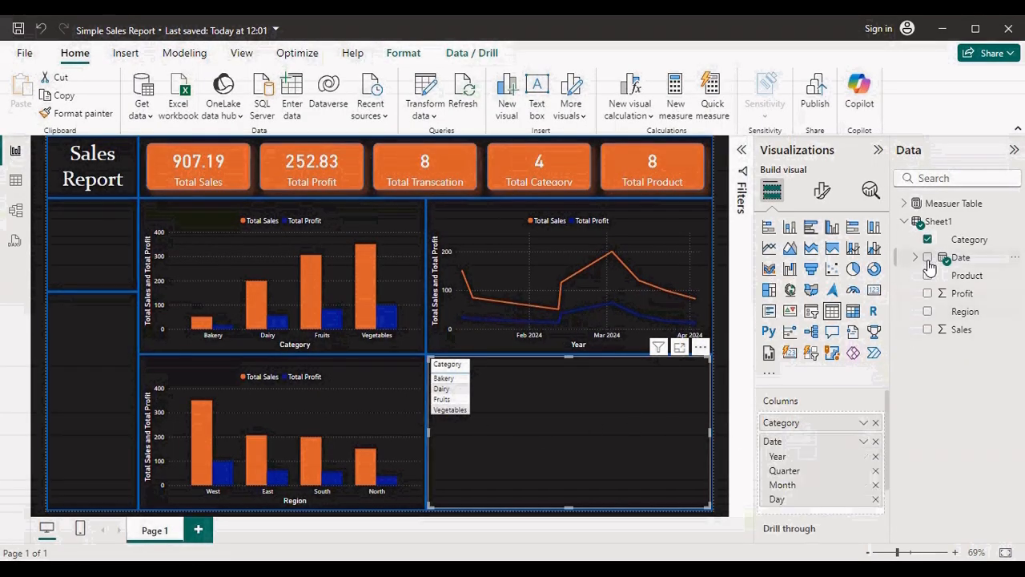
right_click(776, 442)
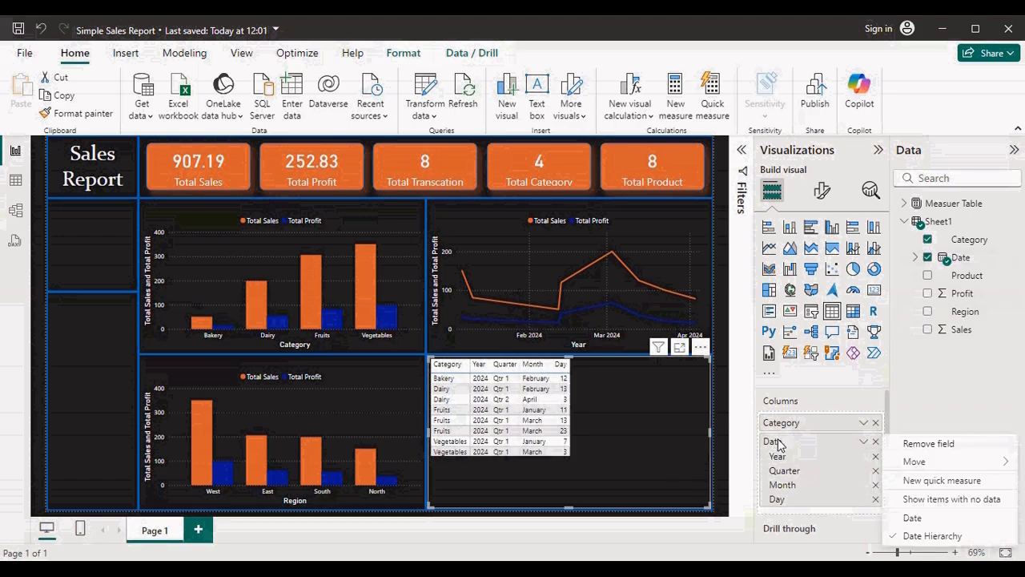
click(910, 520)
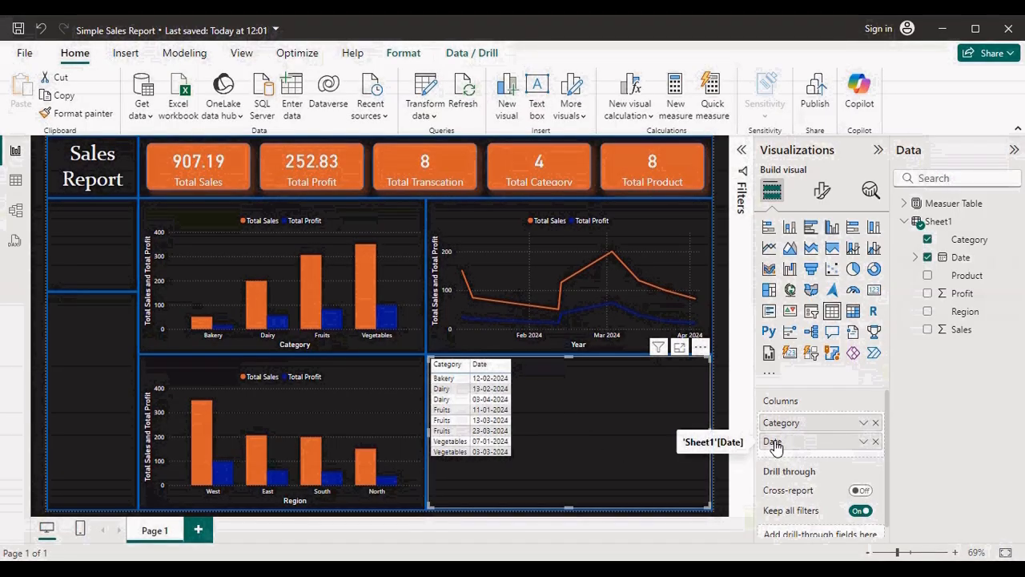
drag(775, 444, 775, 423)
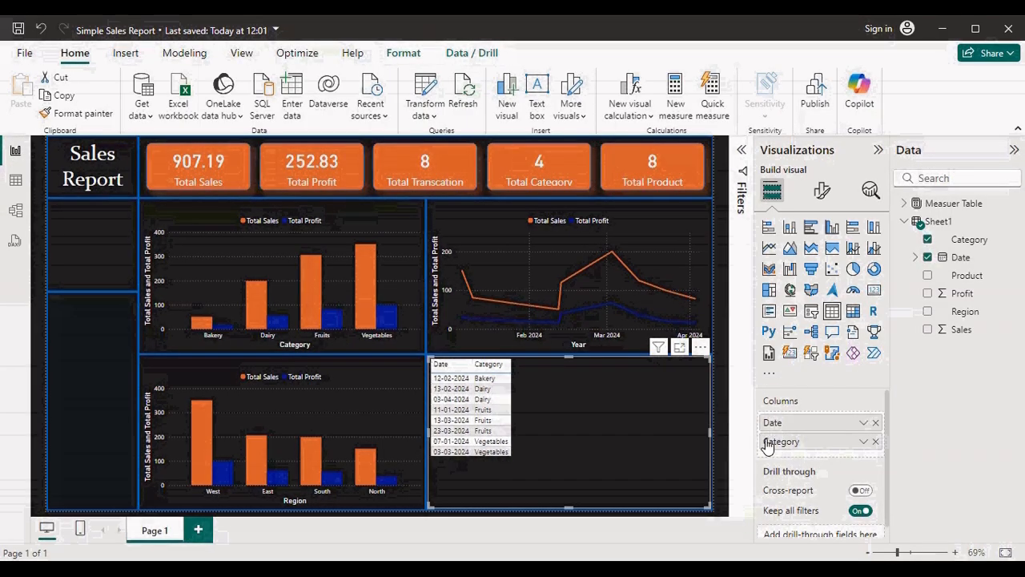
Add Product, Region, Total Sales and Total Profit as further columns of the table
click(928, 276)
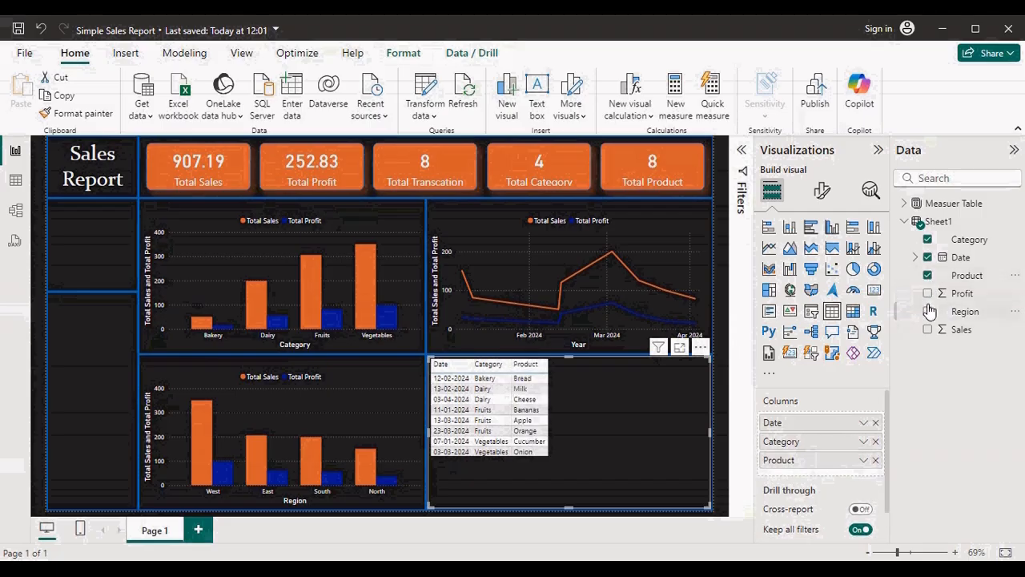
click(927, 311)
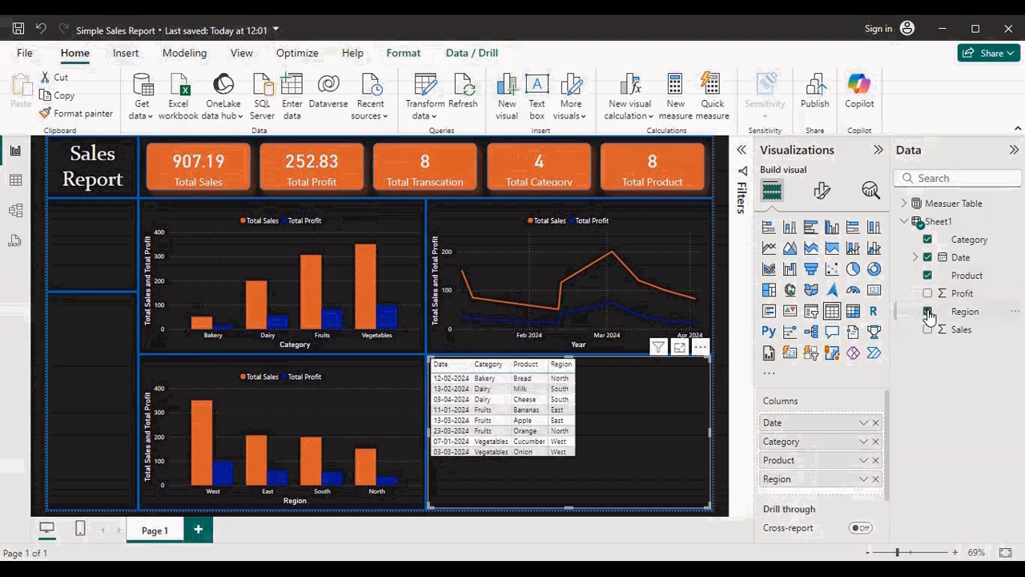
click(904, 203)
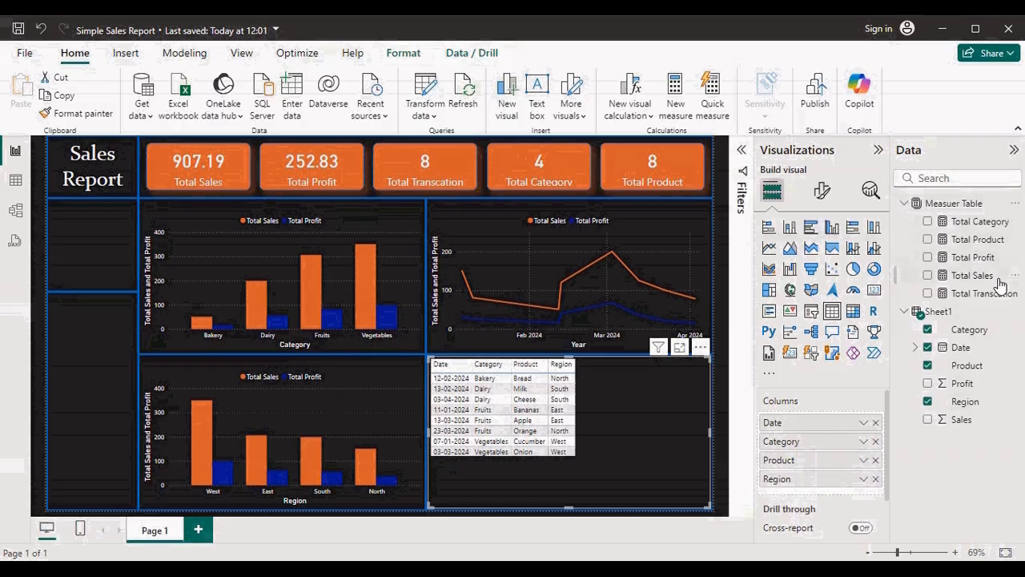
click(928, 276)
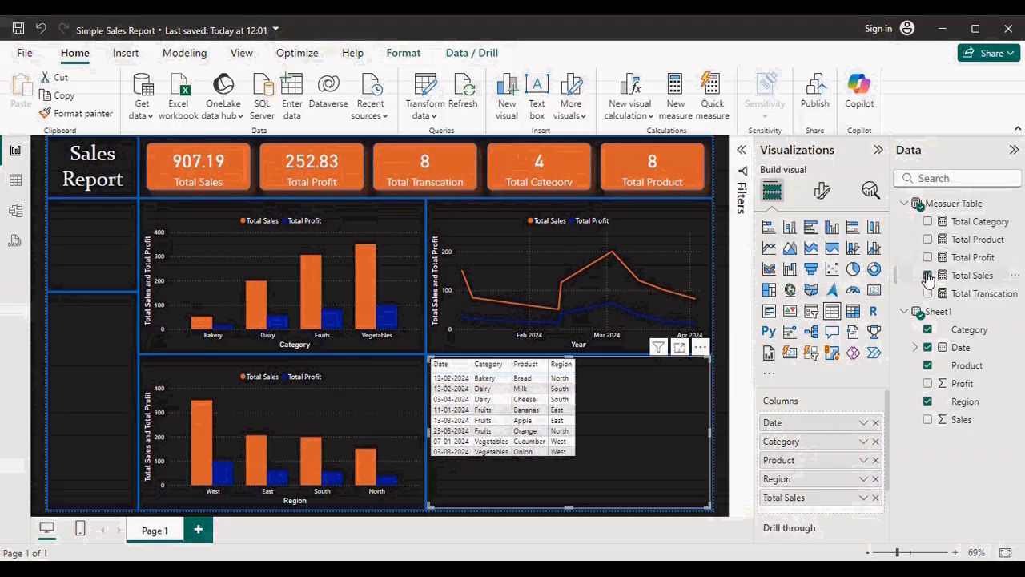
click(928, 257)
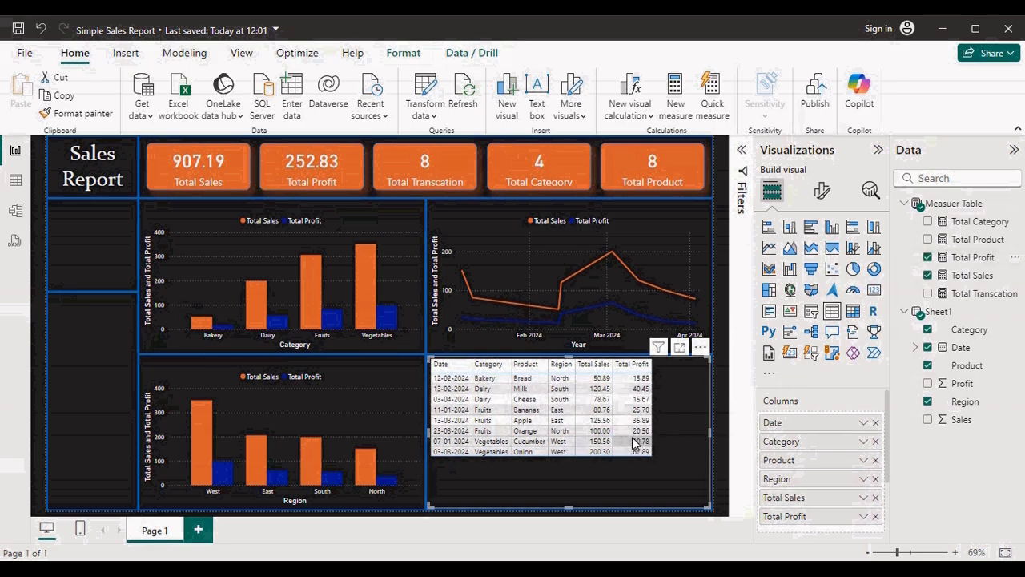
Try to copy the category chart's formatting onto the detail table with Format Painter
click(375, 211)
click(83, 113)
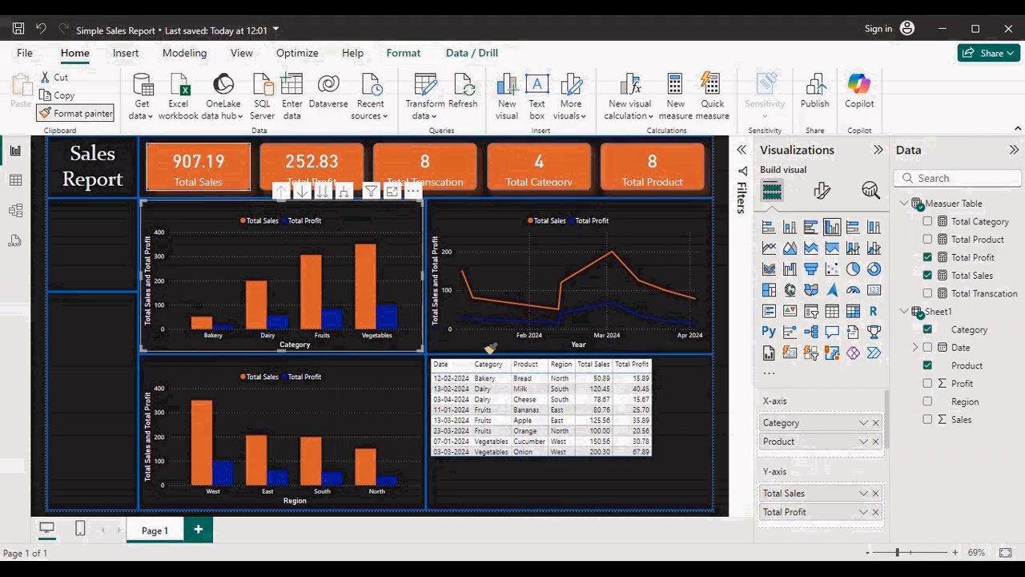
click(529, 367)
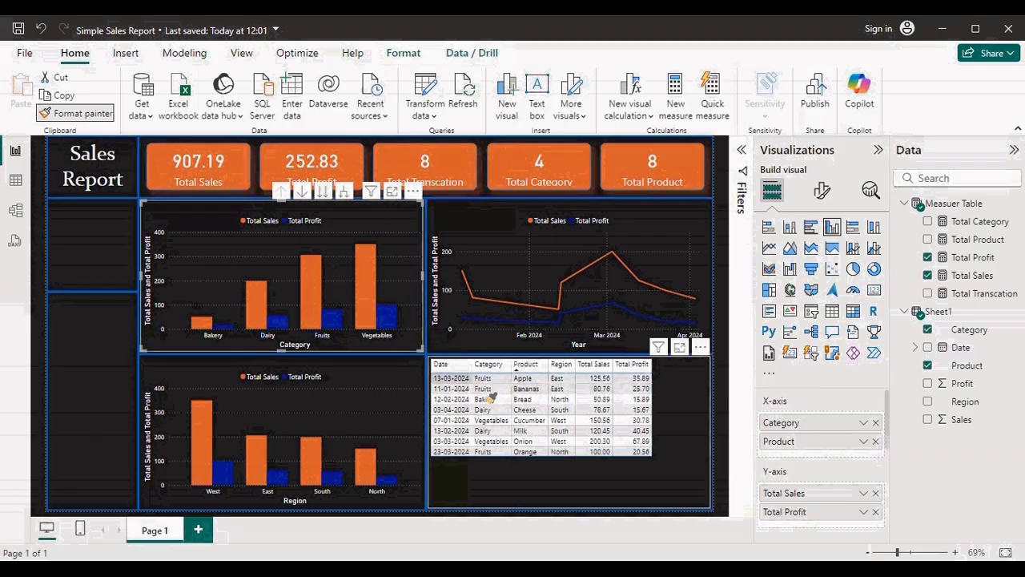
click(494, 398)
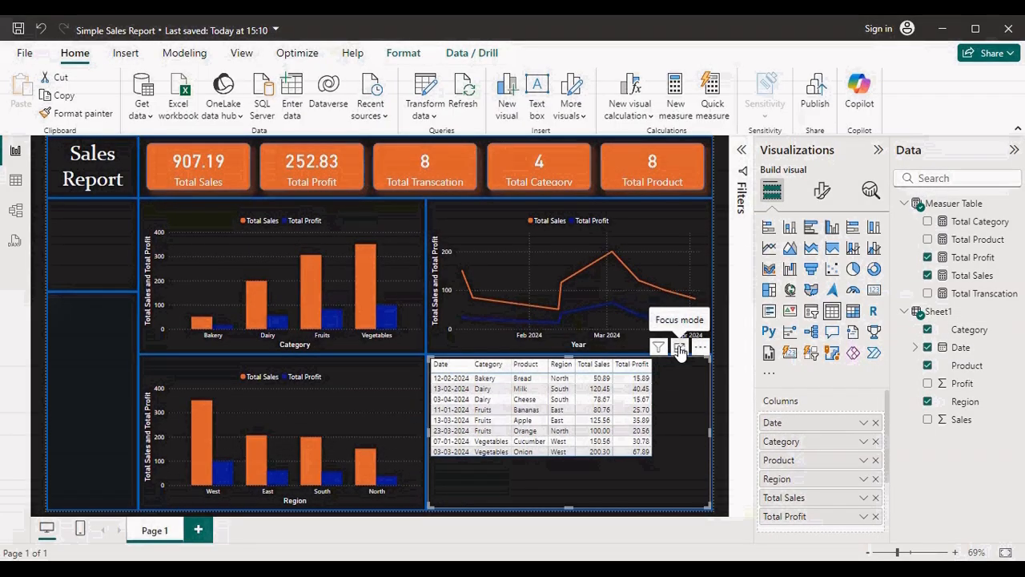
Open the detail table in focus mode and apply the Minimal style preset
click(679, 348)
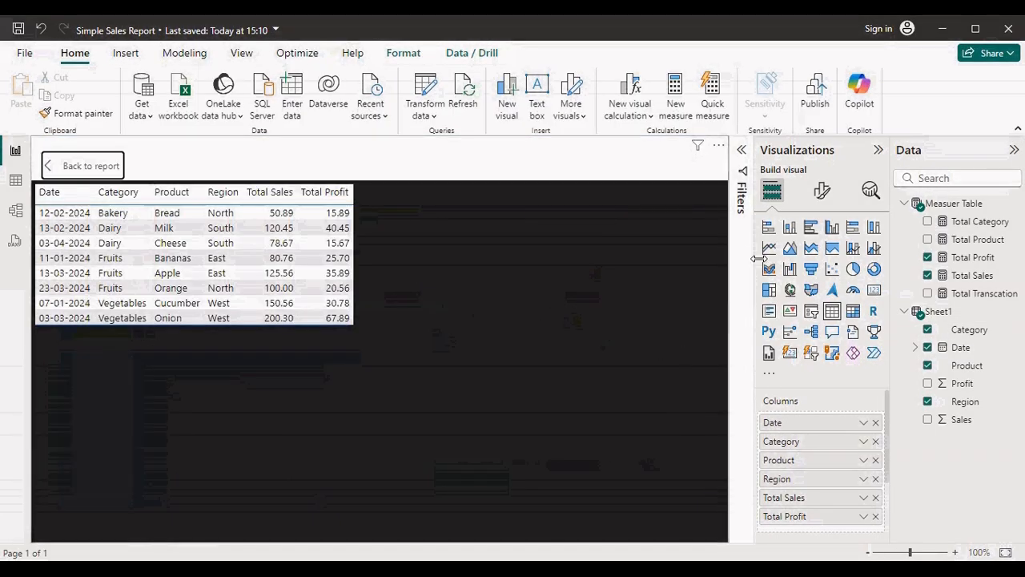
click(823, 202)
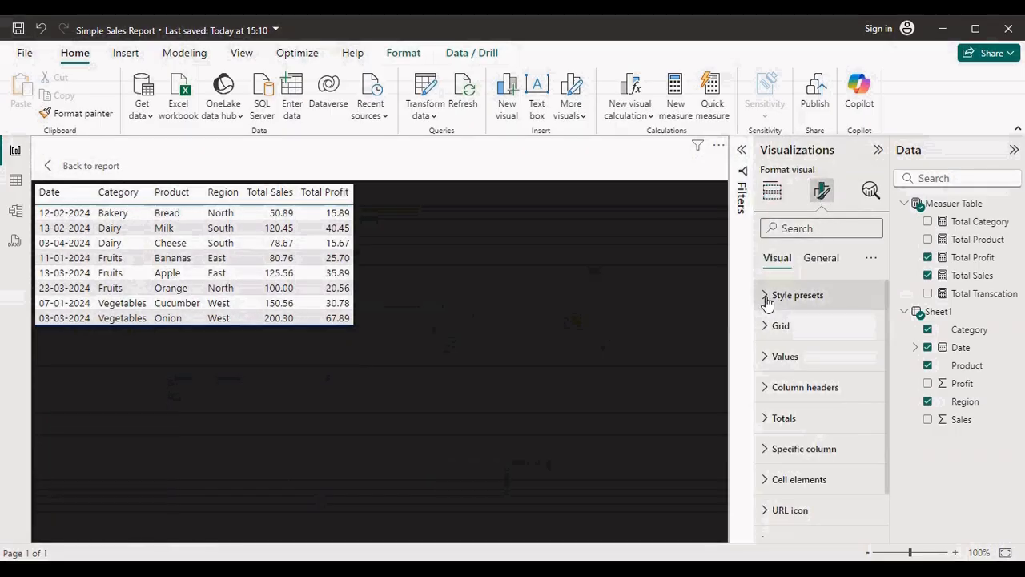
click(766, 297)
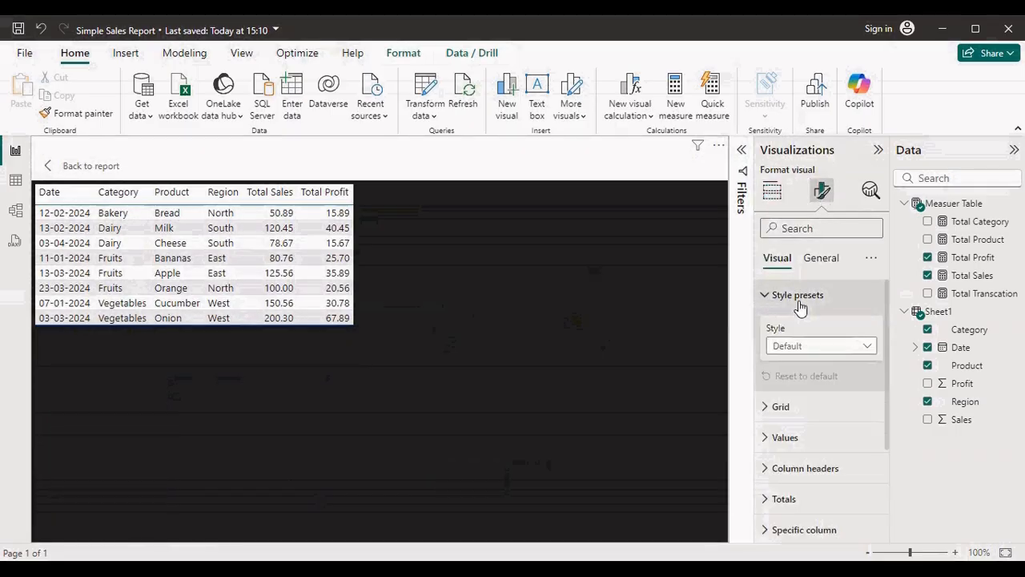
click(839, 345)
click(789, 399)
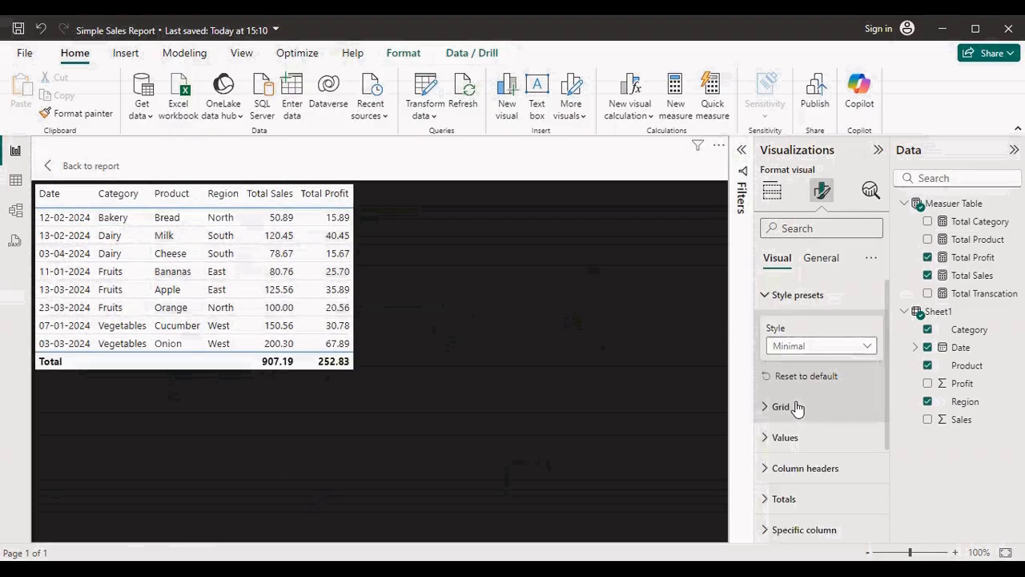
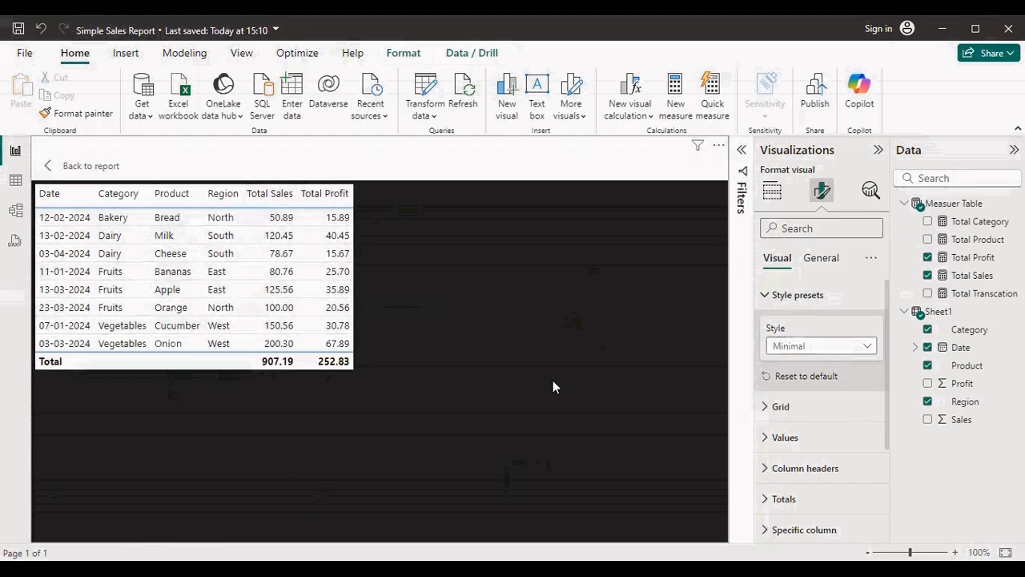
Set both the background and alternate background colors of the table's values to #212122
click(766, 438)
scroll(887, 364, down, 3)
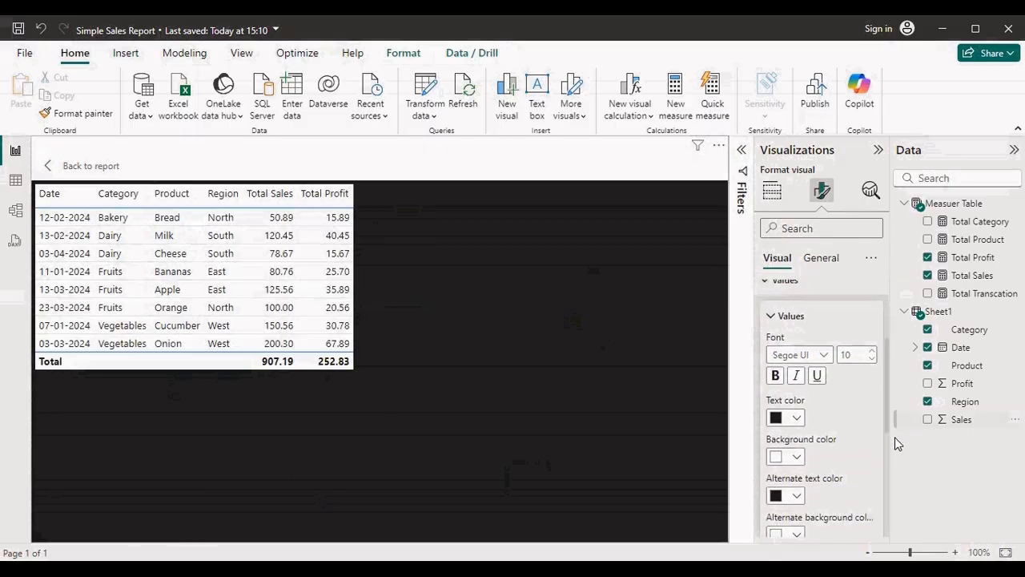
scroll(896, 443, down, 1)
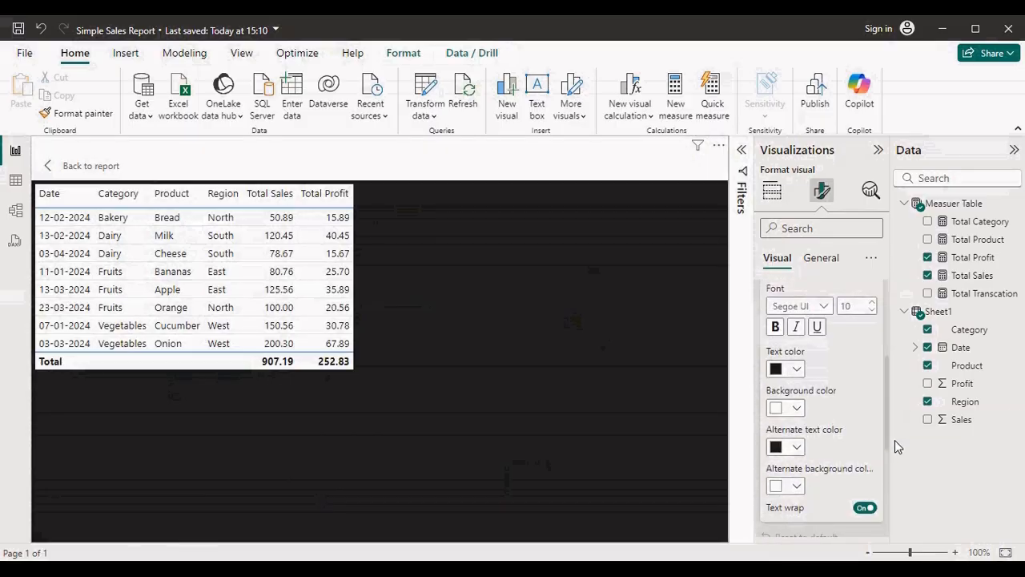
click(799, 409)
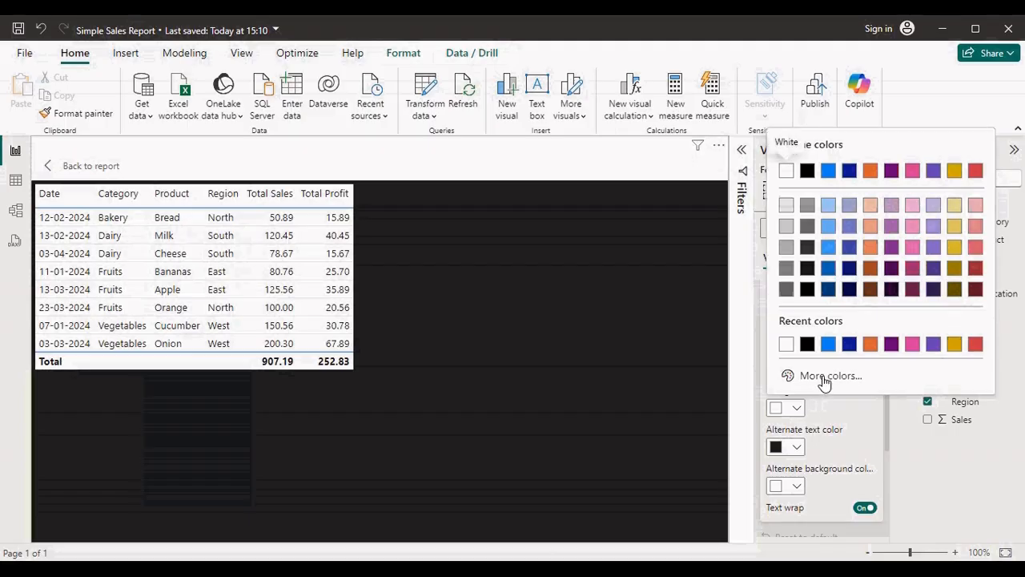
click(824, 380)
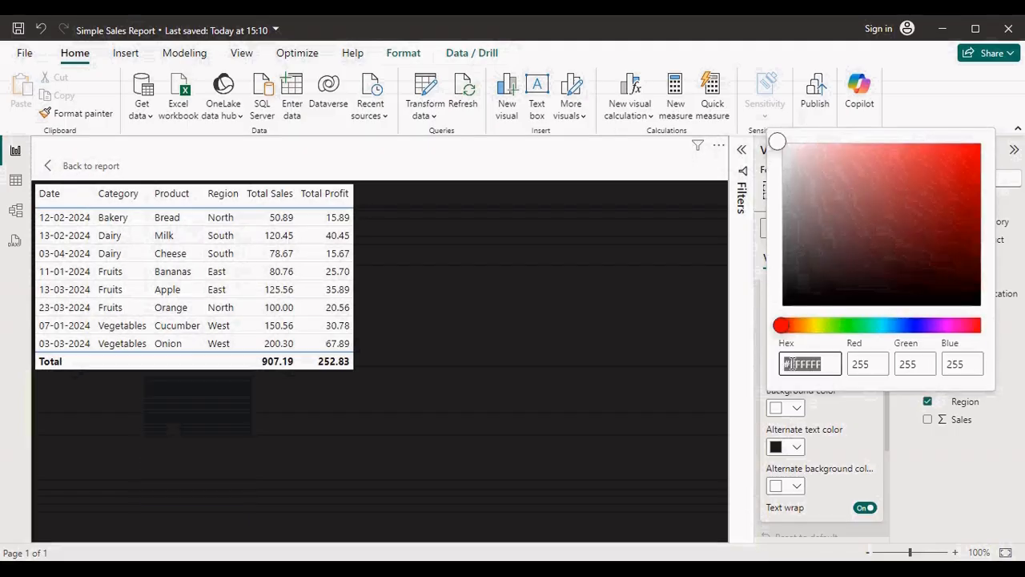
click(790, 363)
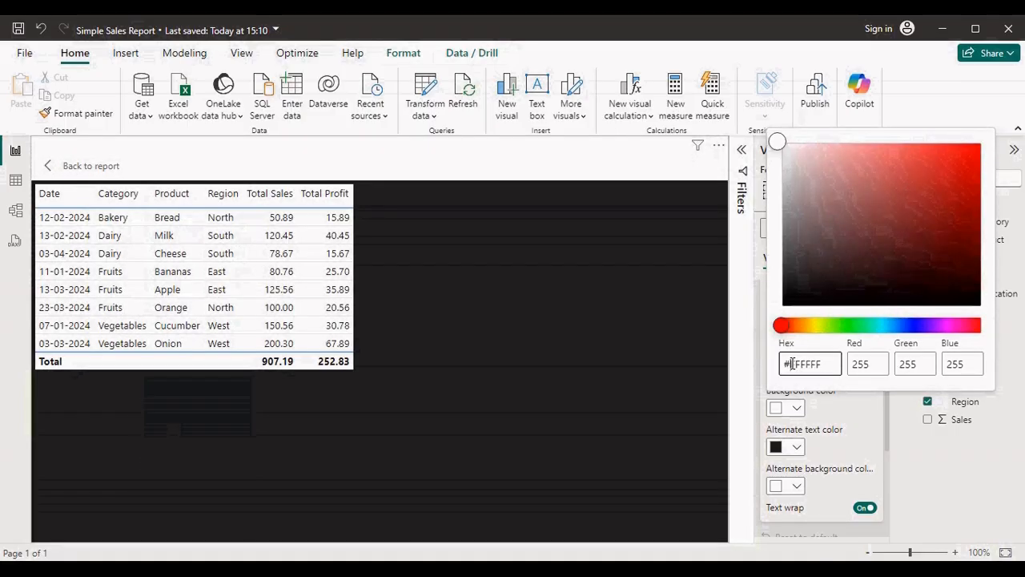
drag(789, 364, 821, 362)
text(212122)
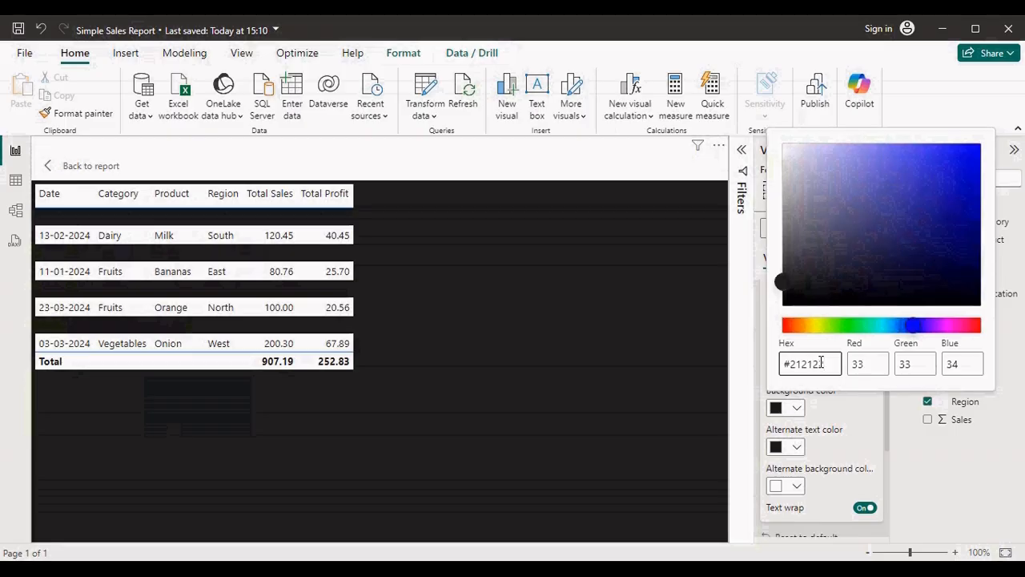
click(865, 451)
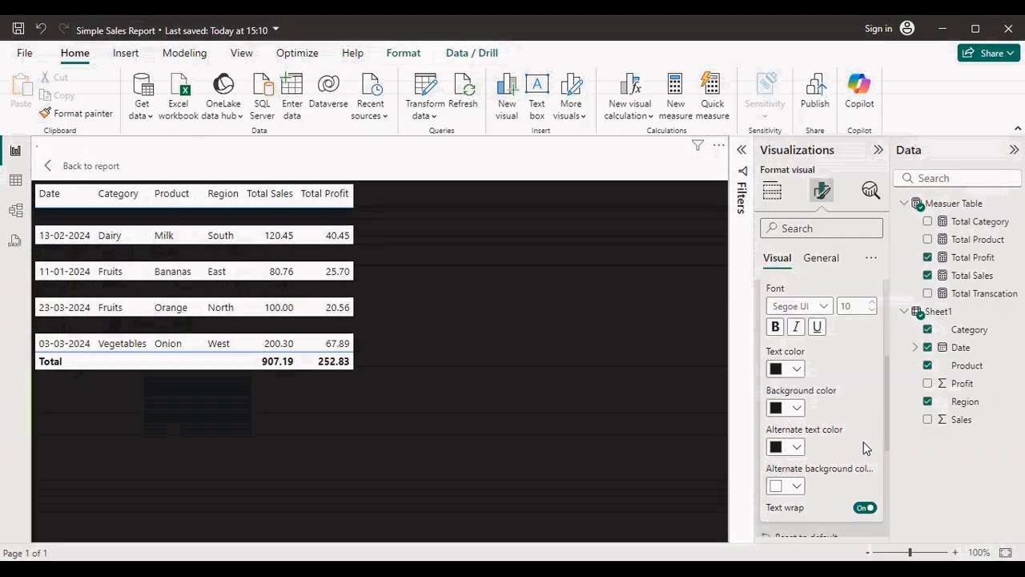
click(795, 487)
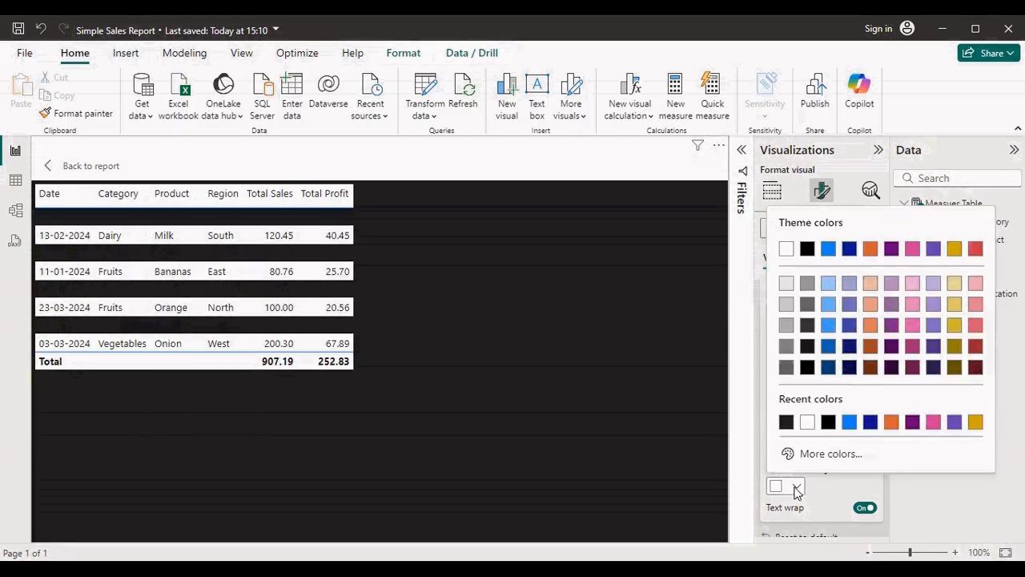
click(786, 424)
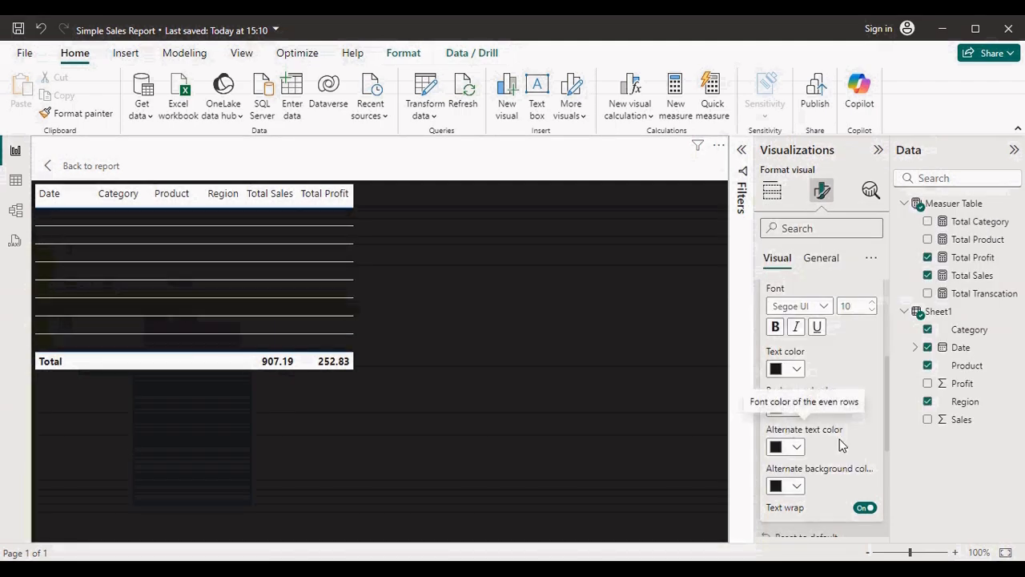
Give the table's column headers a #212122 background and white text
drag(885, 382, 887, 445)
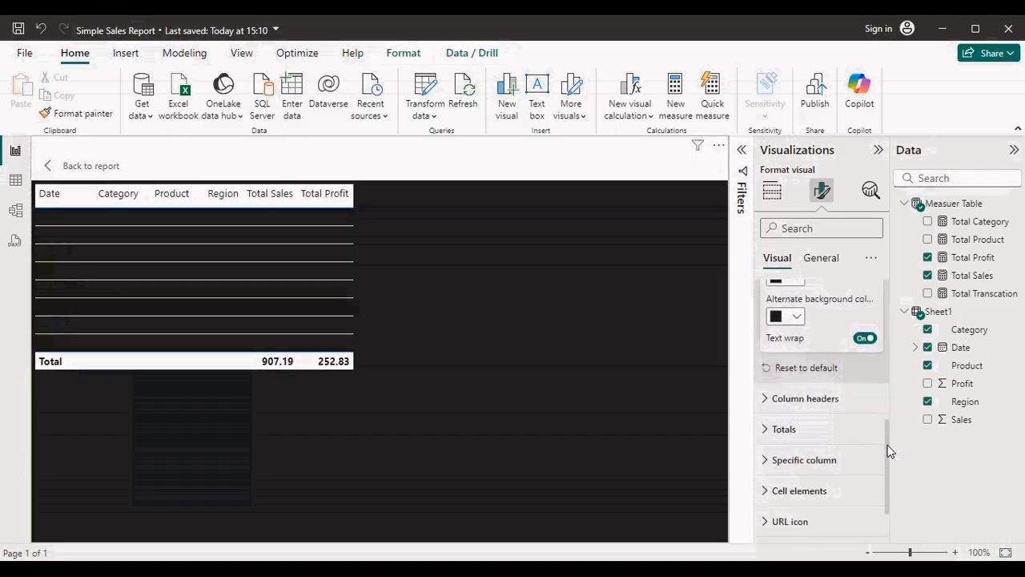
click(772, 398)
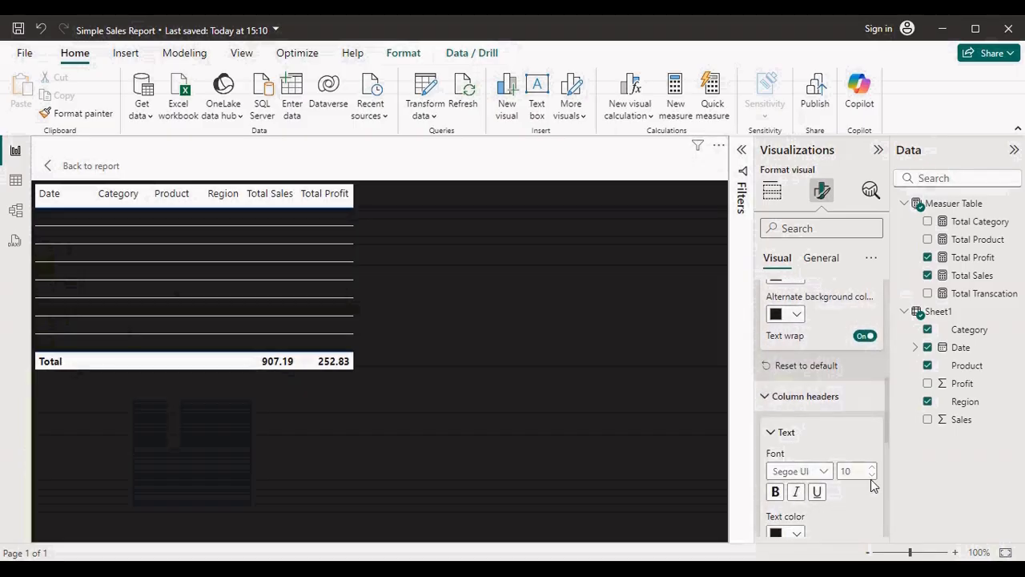
drag(888, 435, 888, 467)
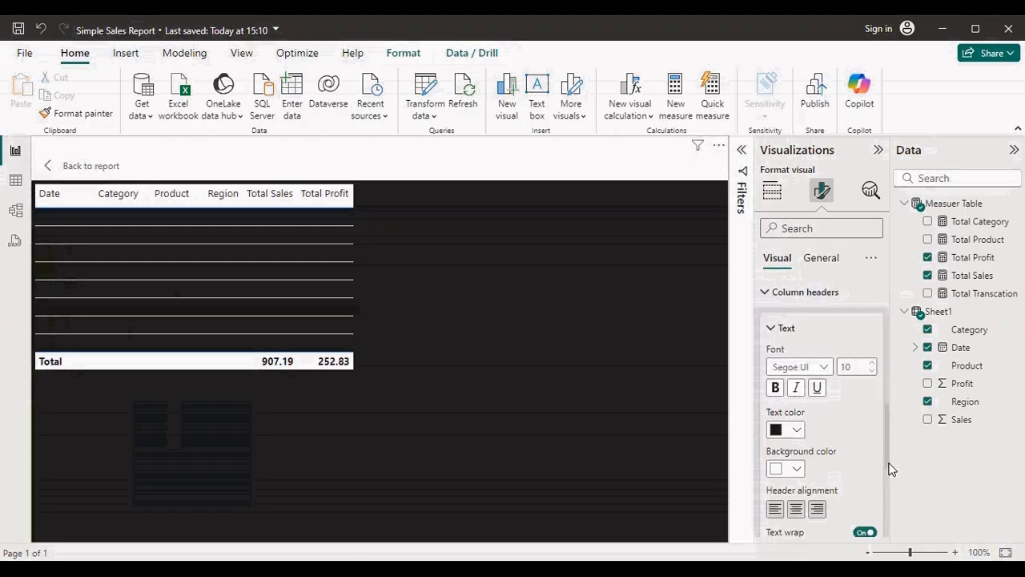
click(796, 468)
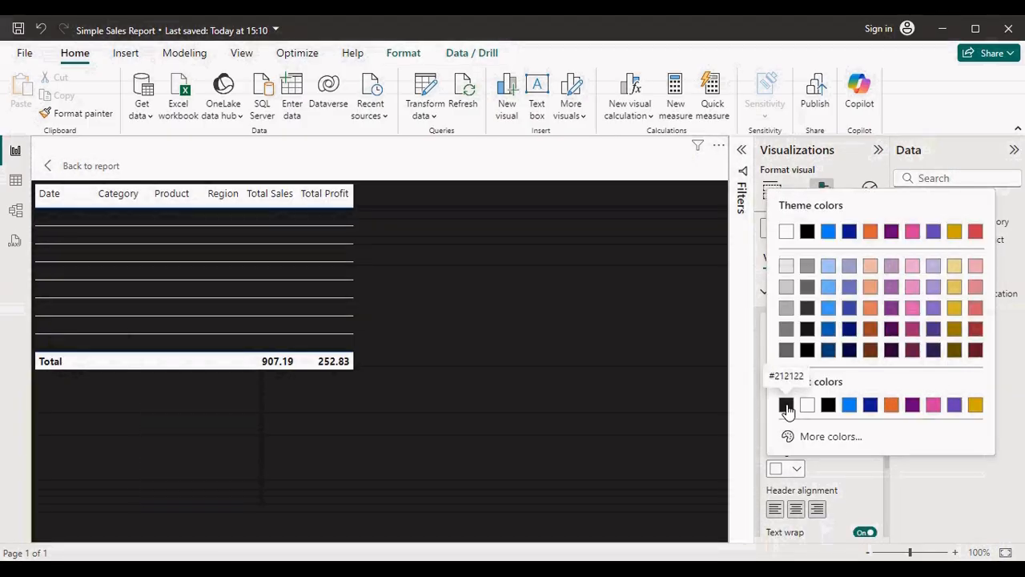
click(786, 406)
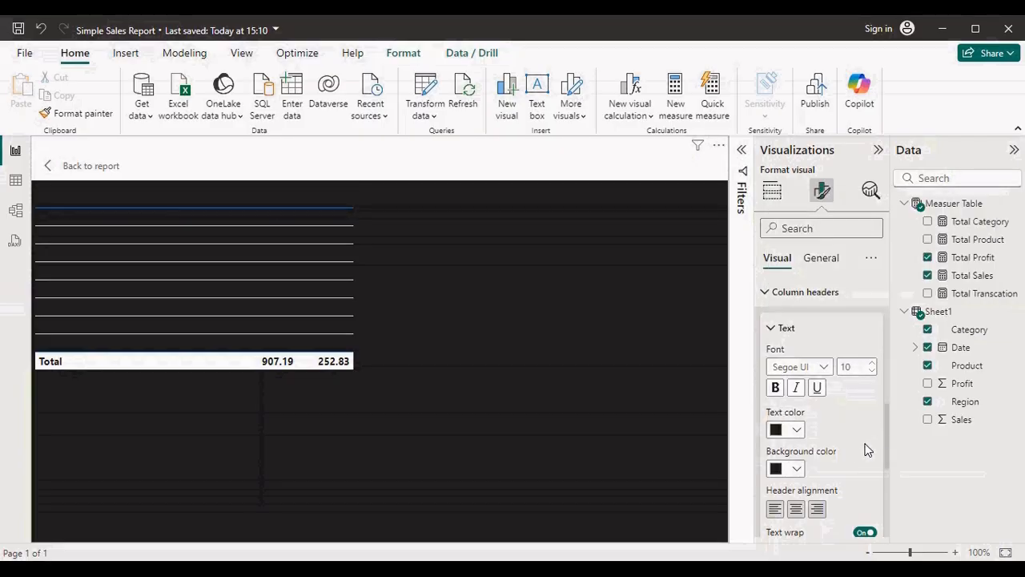
click(797, 429)
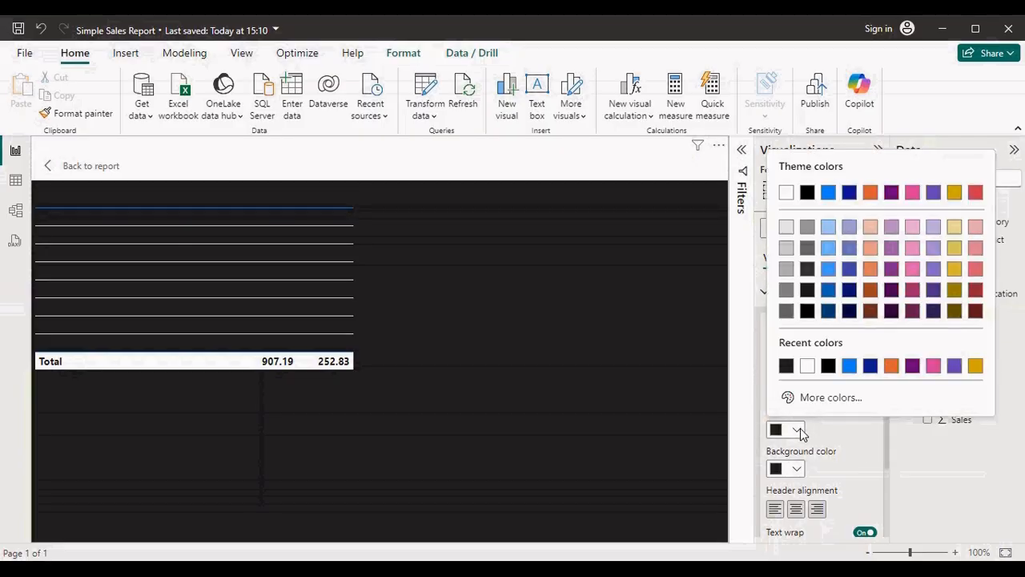
click(807, 367)
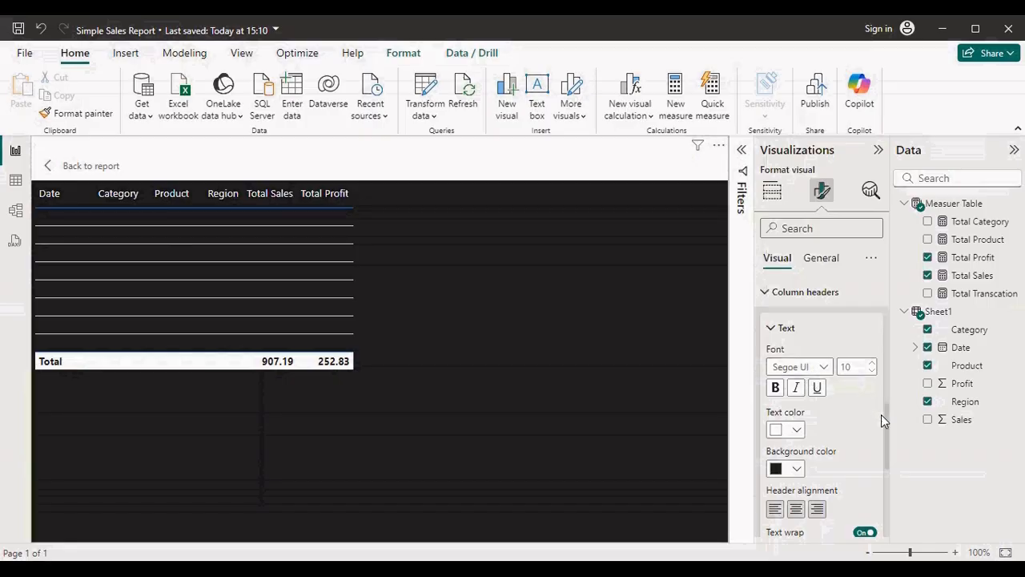
Color the table's value text orange and its alternate row text a darker shade of blue
scroll(887, 413, up, 5)
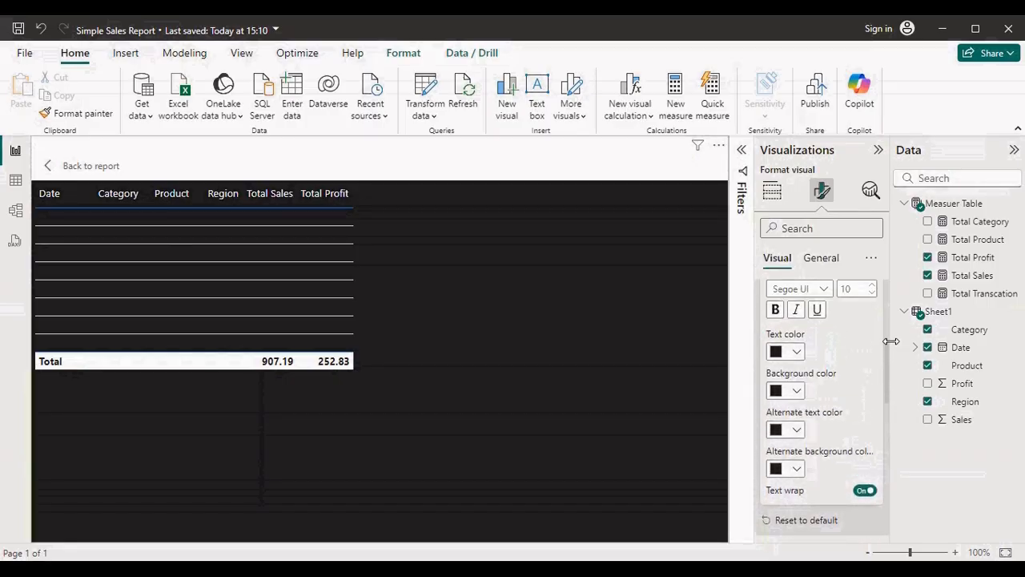
click(797, 352)
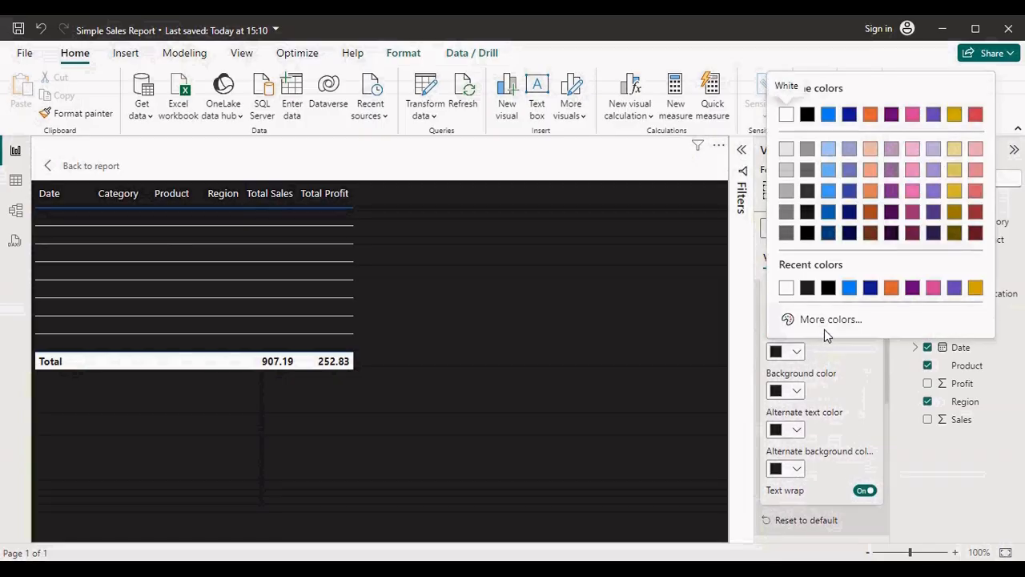
click(891, 289)
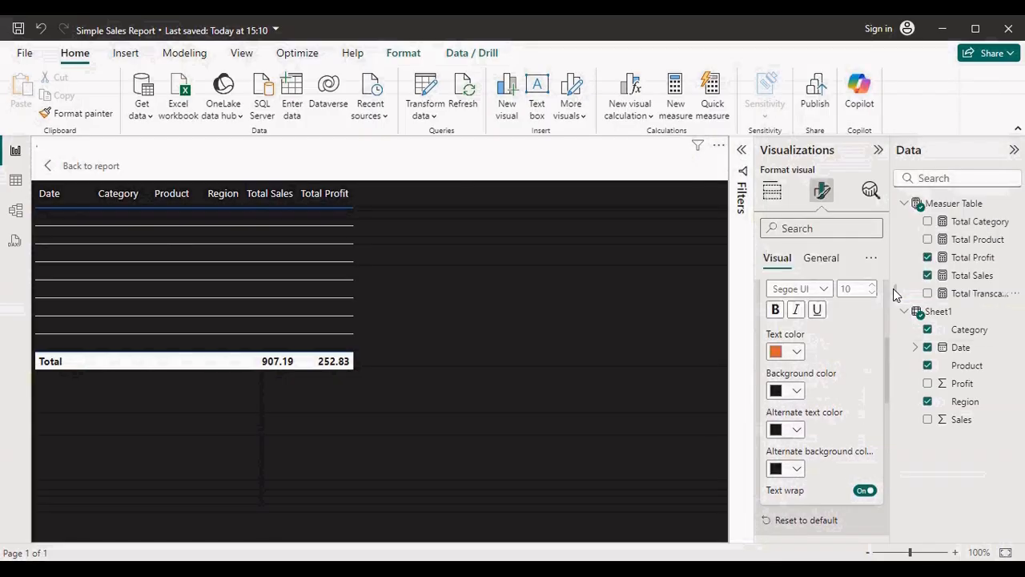
click(799, 431)
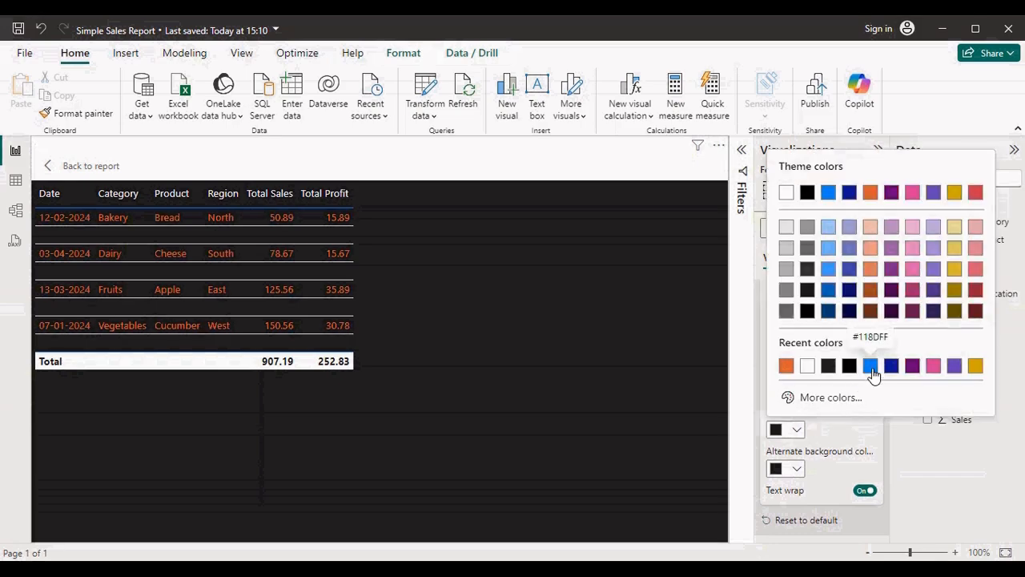
click(829, 292)
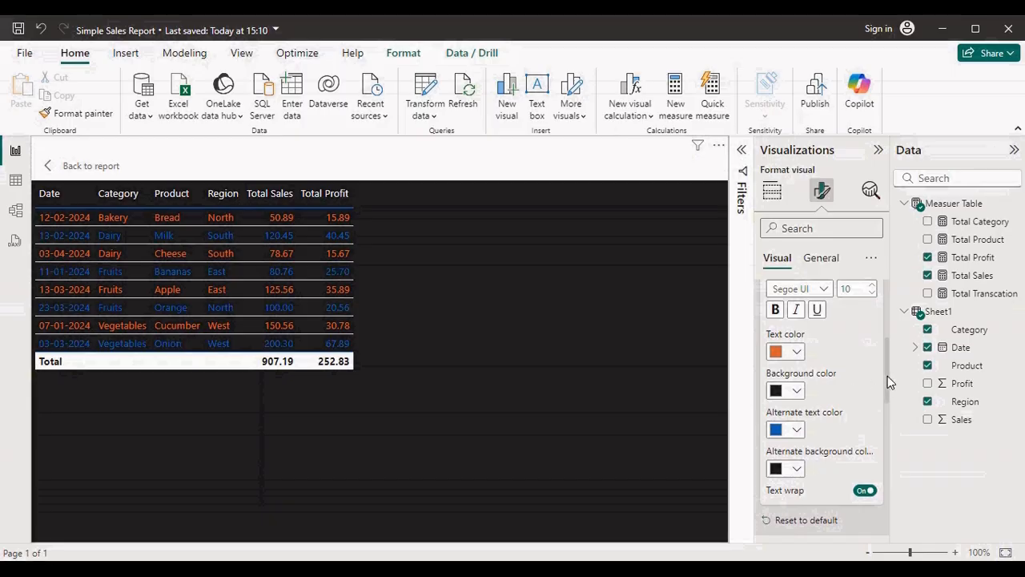
Make the table's column header text bold and increase its font size
drag(888, 376, 892, 433)
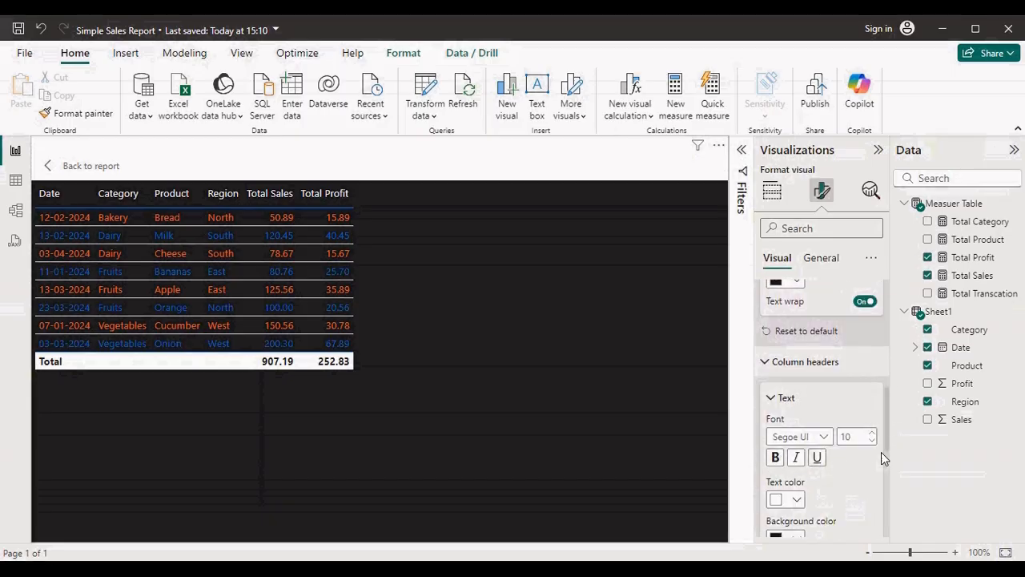
drag(889, 450, 886, 476)
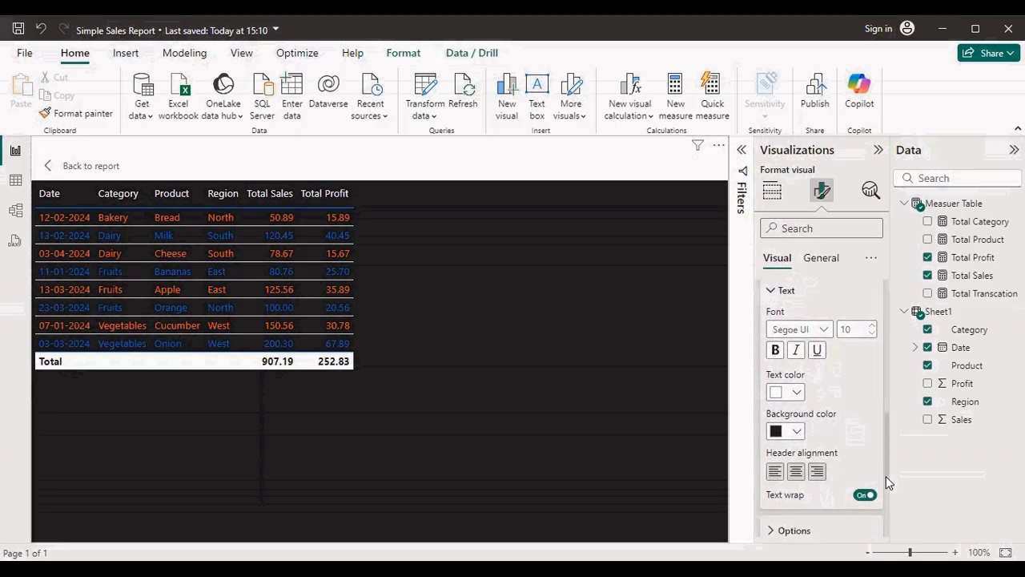
click(775, 352)
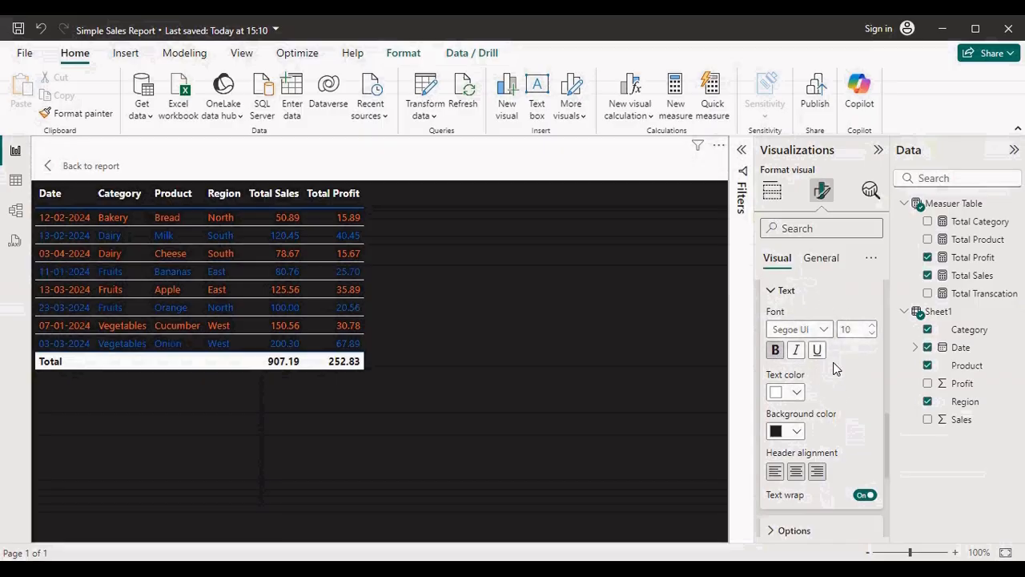
click(872, 326)
Set the font size of the table's values to 12
drag(887, 423, 891, 343)
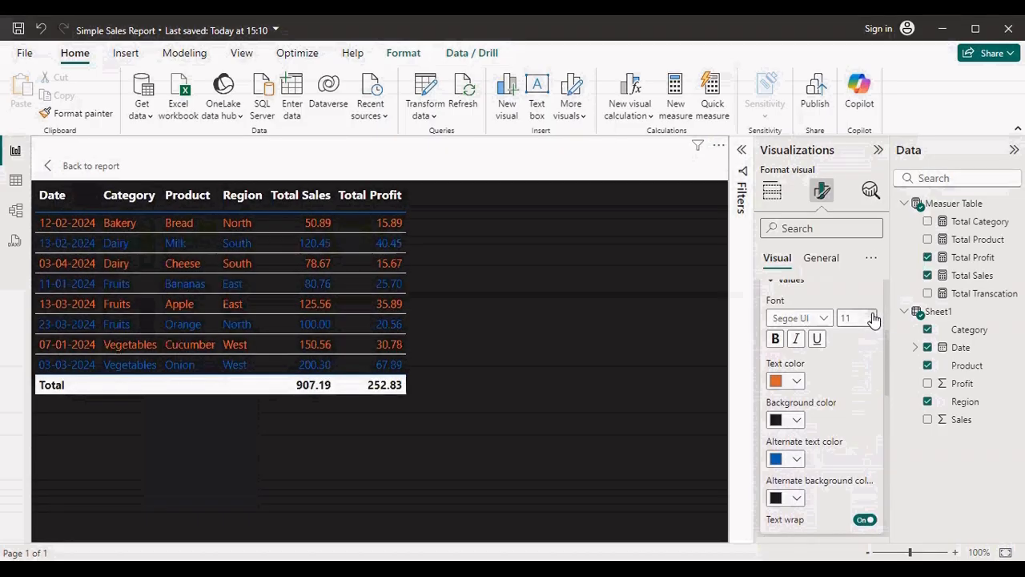
click(873, 315)
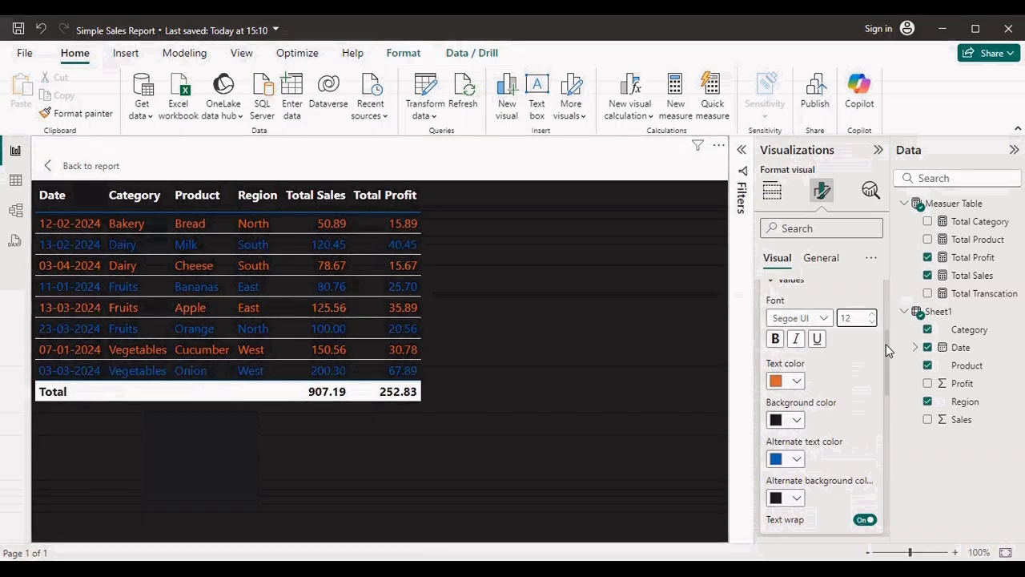
drag(888, 341, 887, 304)
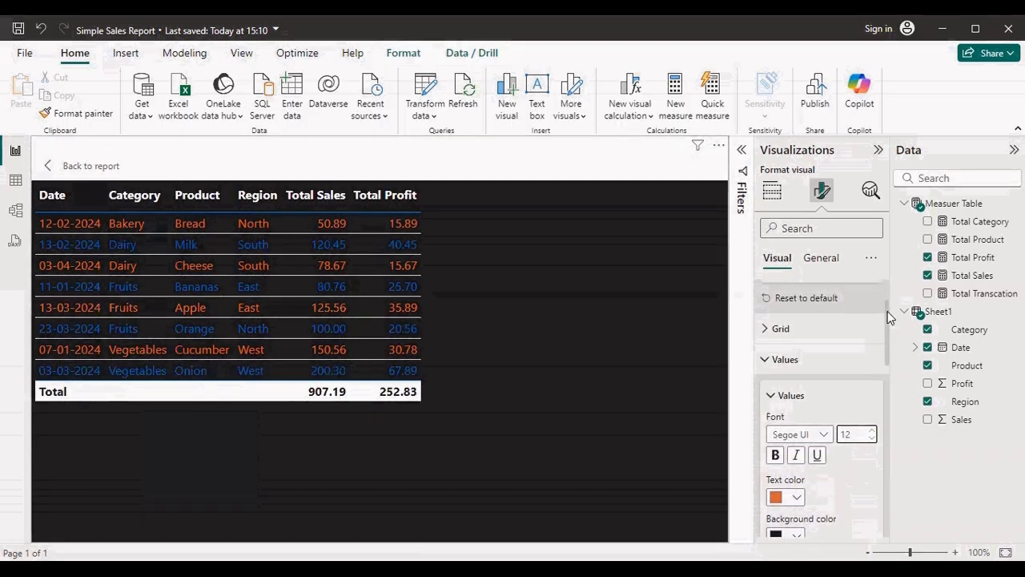
Turn on vertical gridlines for the sales detail table
click(769, 331)
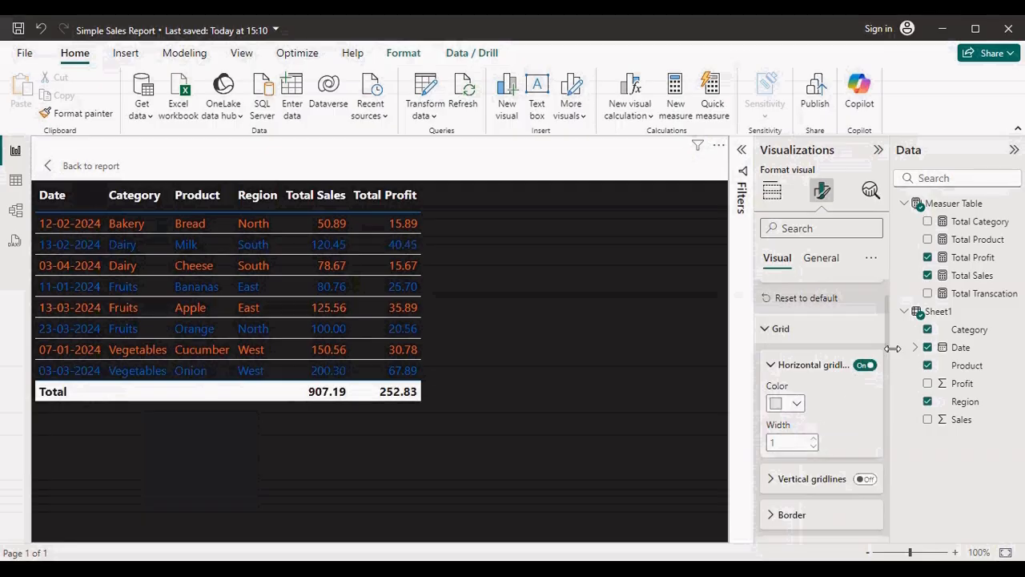
drag(886, 343, 886, 357)
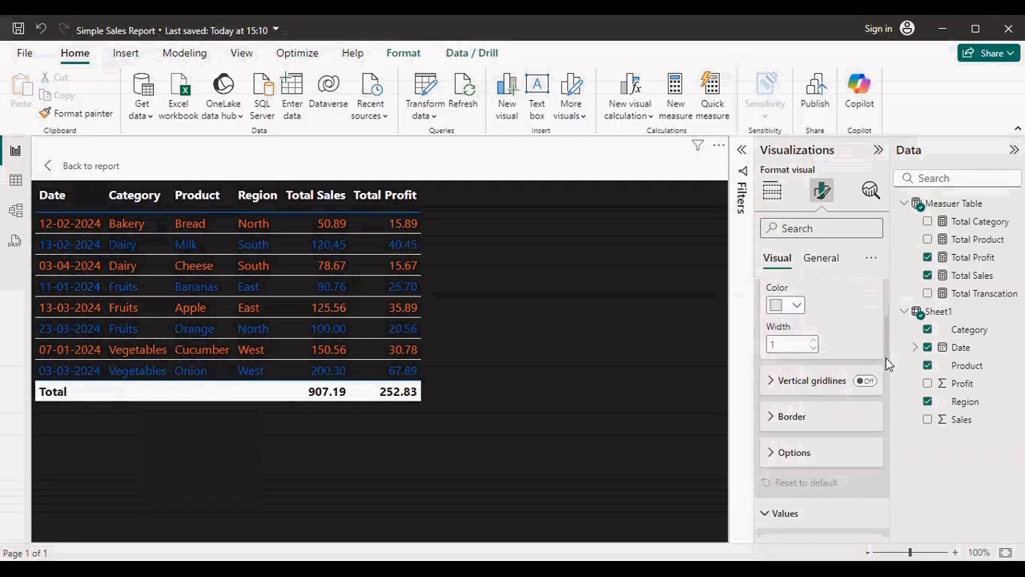
click(865, 391)
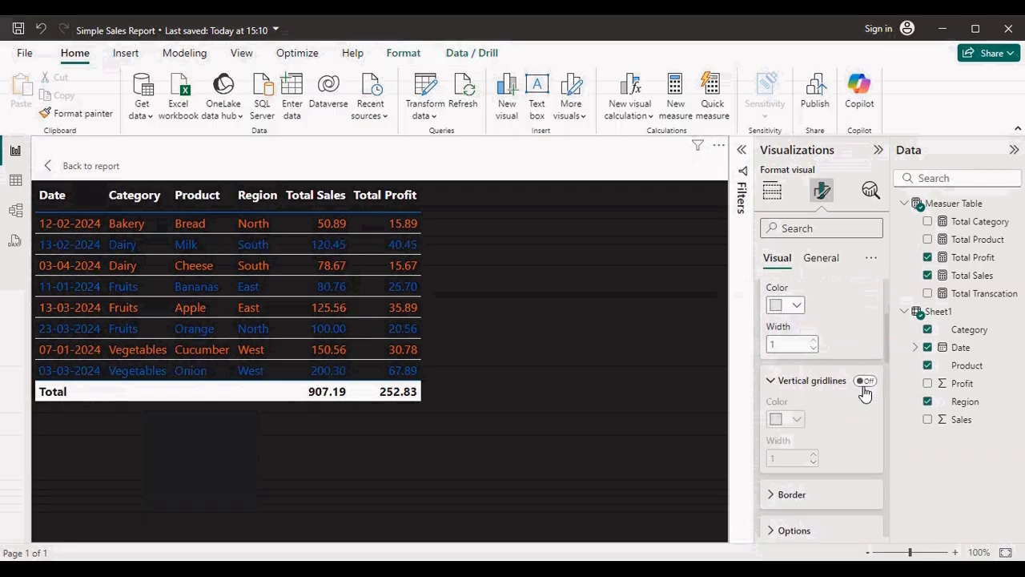
click(864, 382)
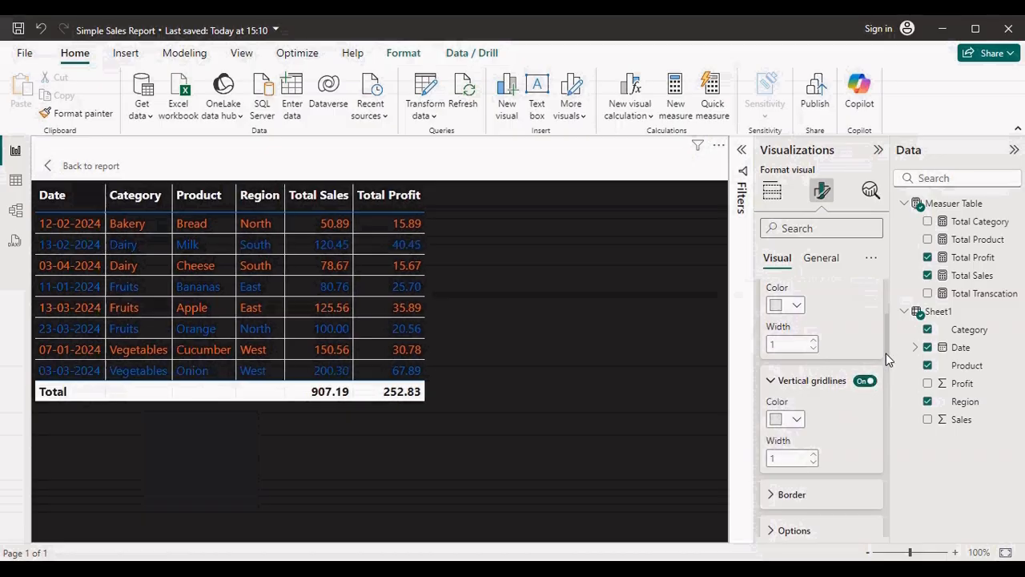
Add top, bottom, left and right borders of width 2 to all sections of the table and return to the report
drag(886, 353, 819, 366)
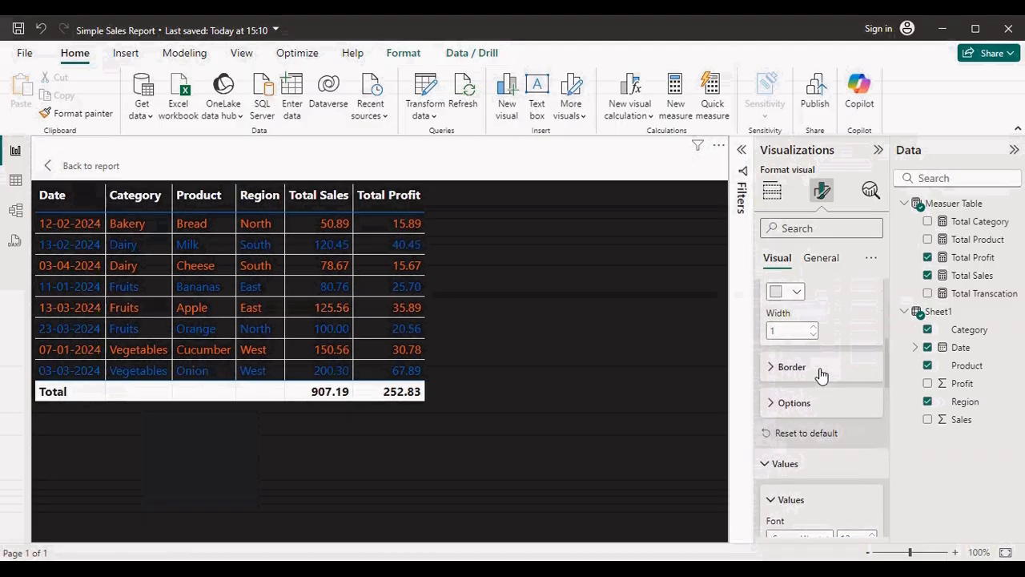
click(774, 371)
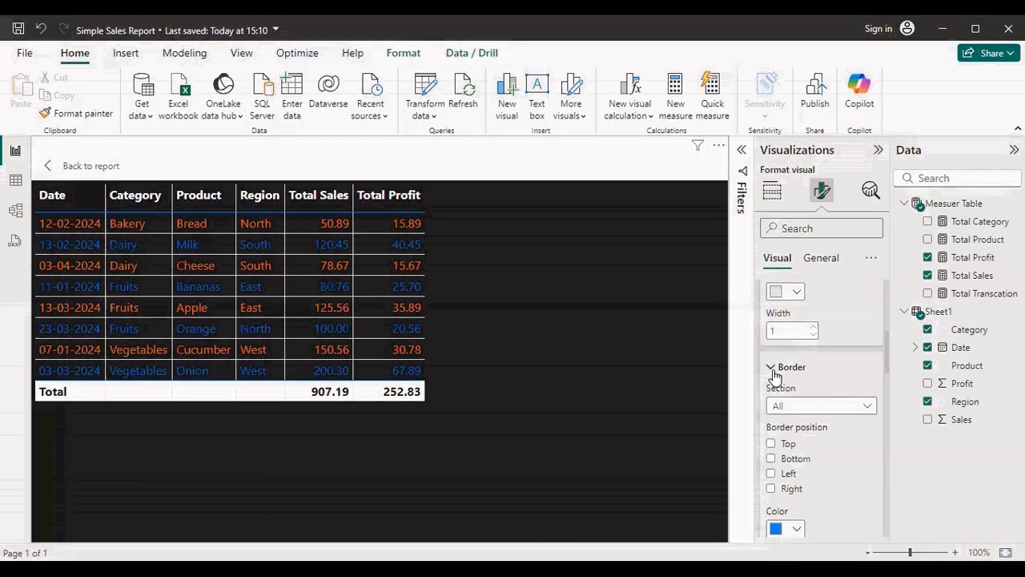
click(772, 444)
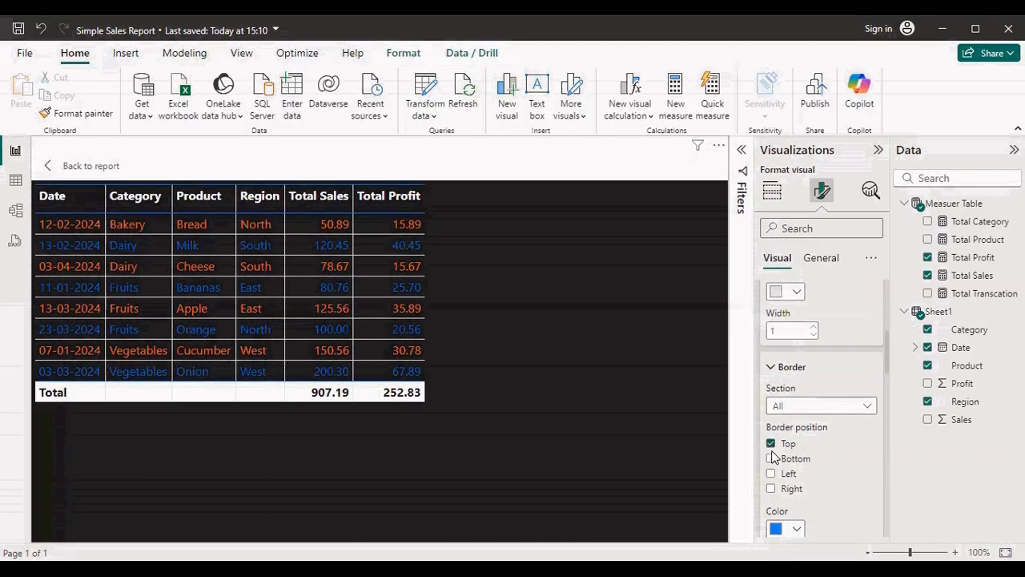
click(771, 459)
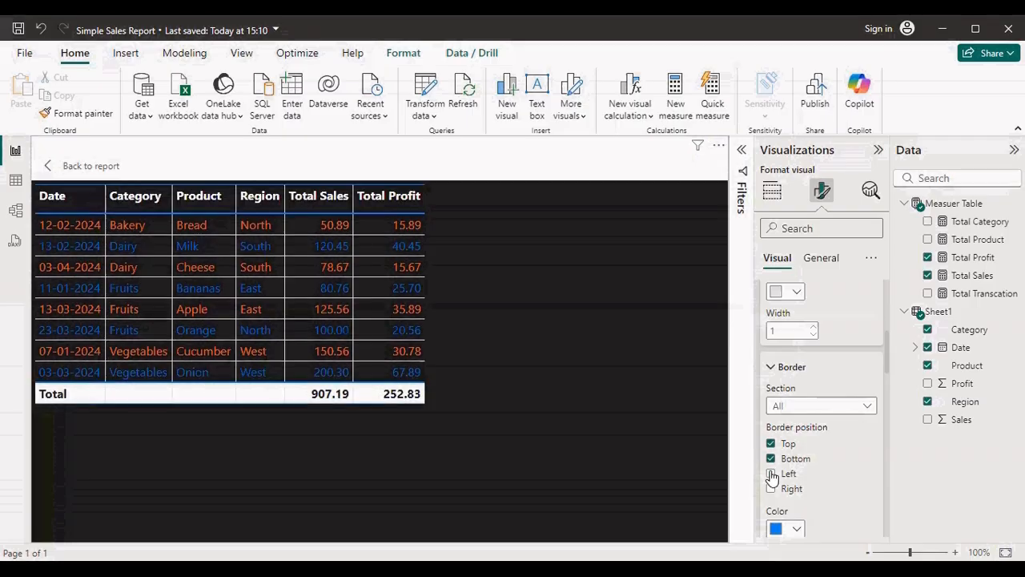
click(771, 474)
click(771, 489)
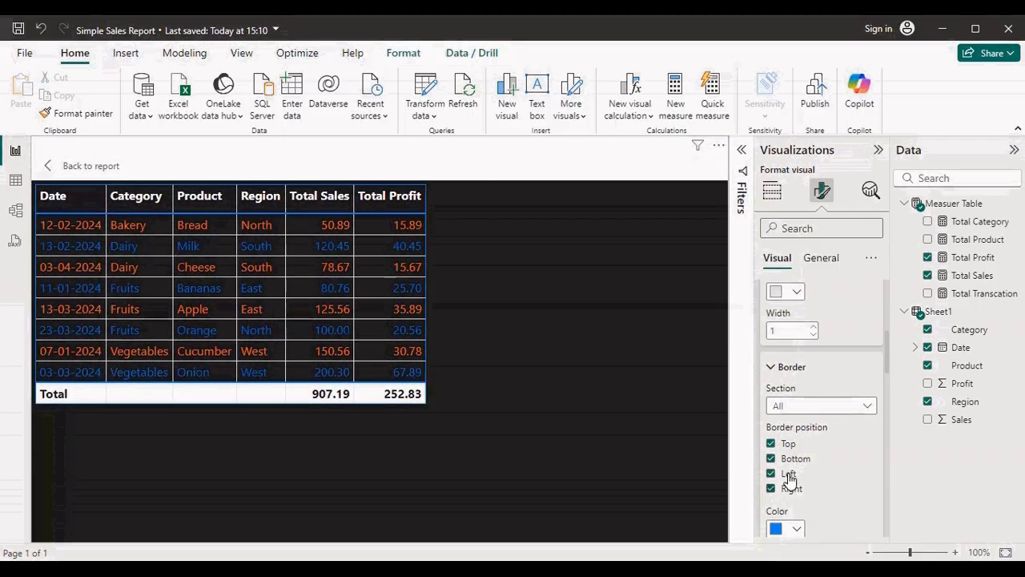
scroll(886, 361, down, 3)
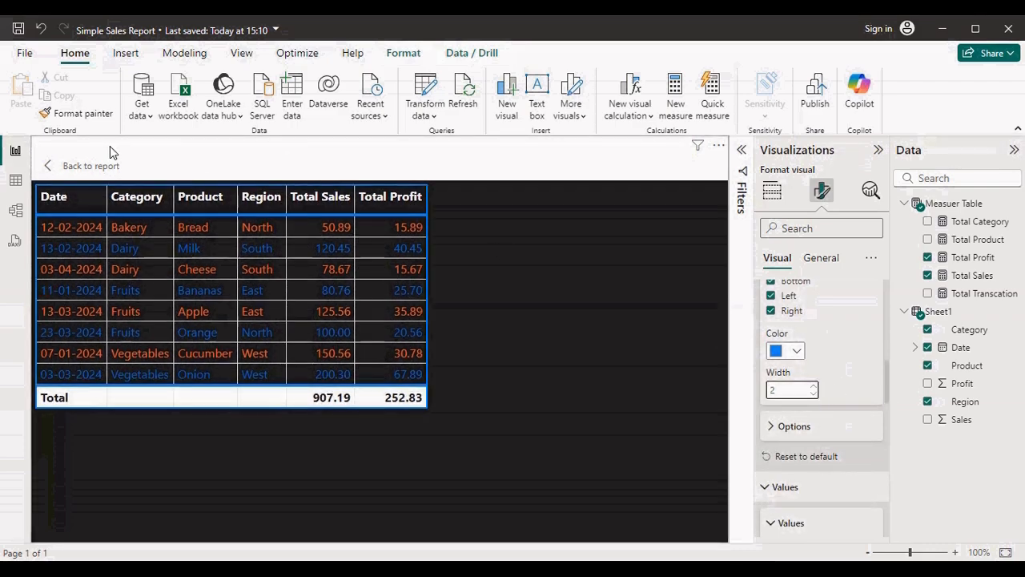
click(69, 168)
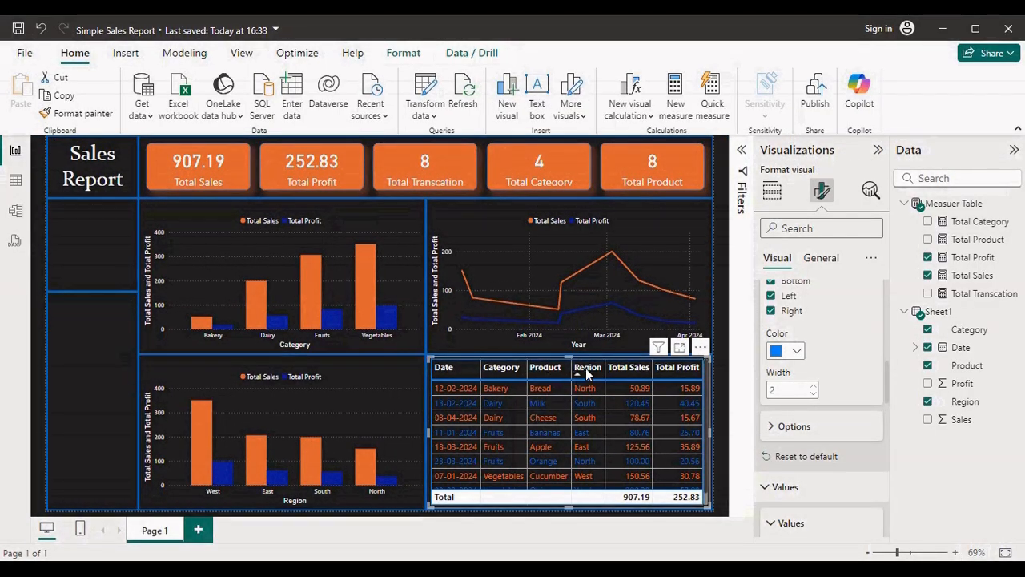
Add a Region slicer in the lower cell of the report's left sidebar and shrink it to fit its list
click(733, 346)
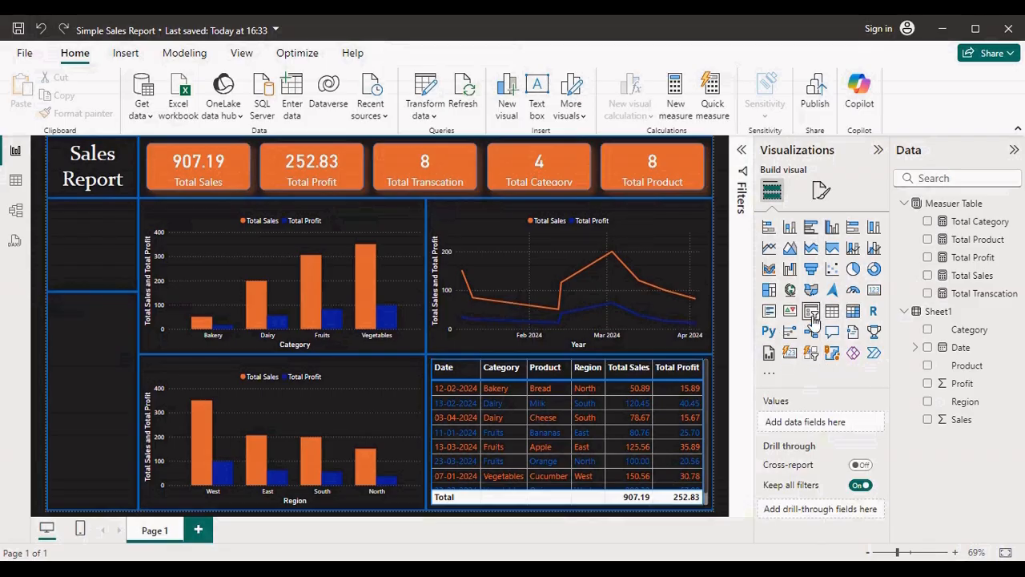
click(811, 312)
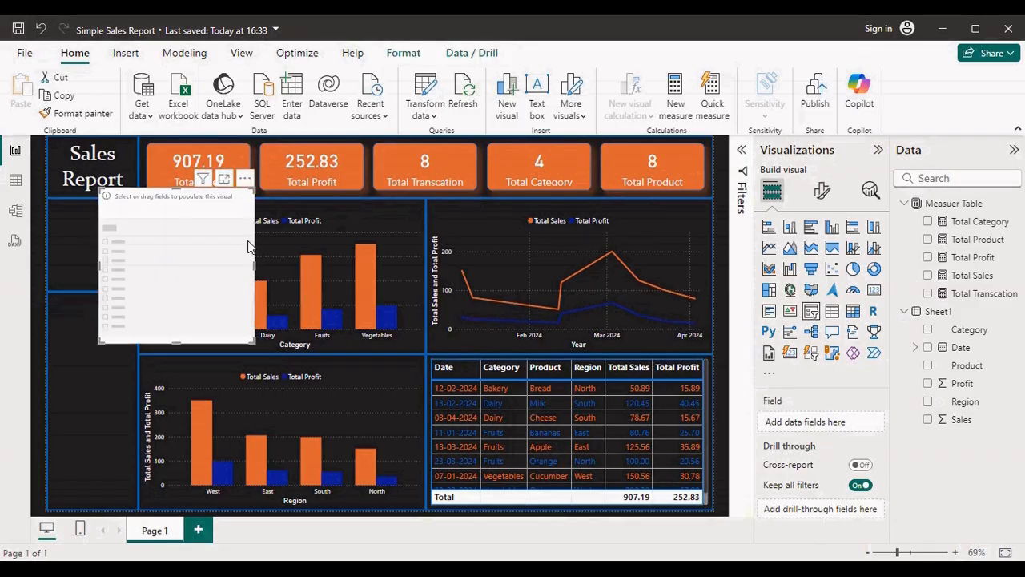
drag(211, 249, 159, 317)
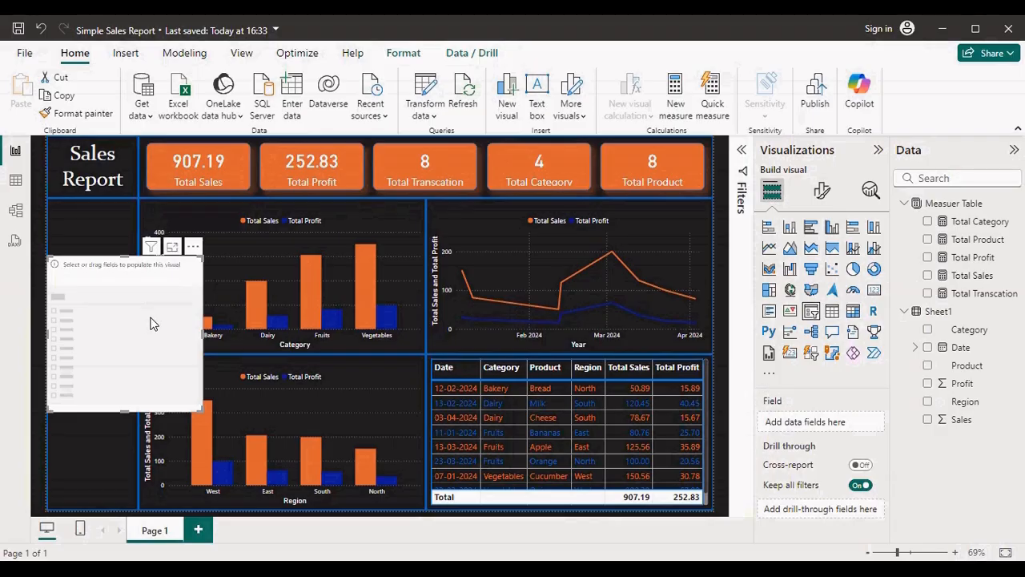
drag(197, 406, 113, 392)
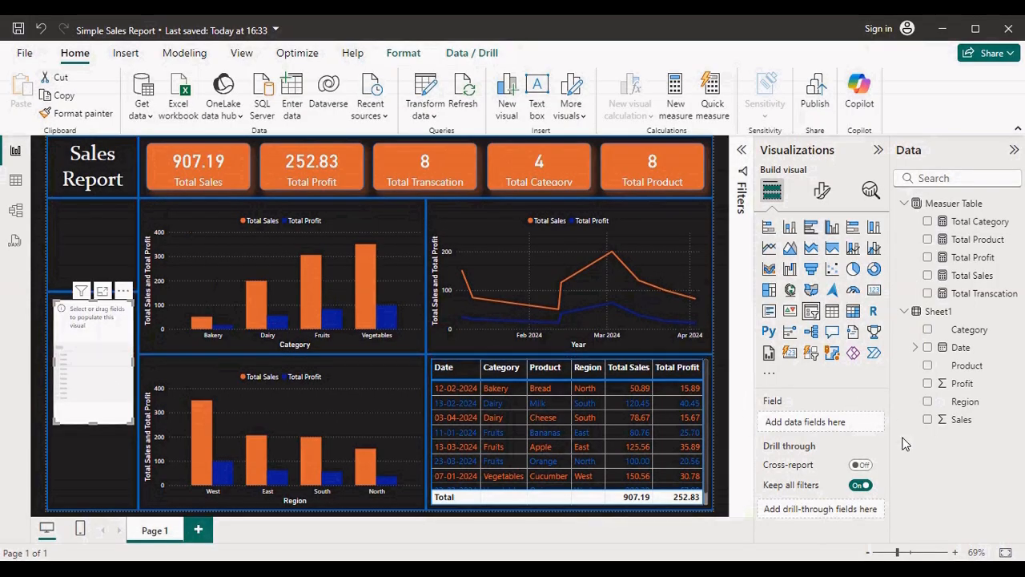
click(928, 403)
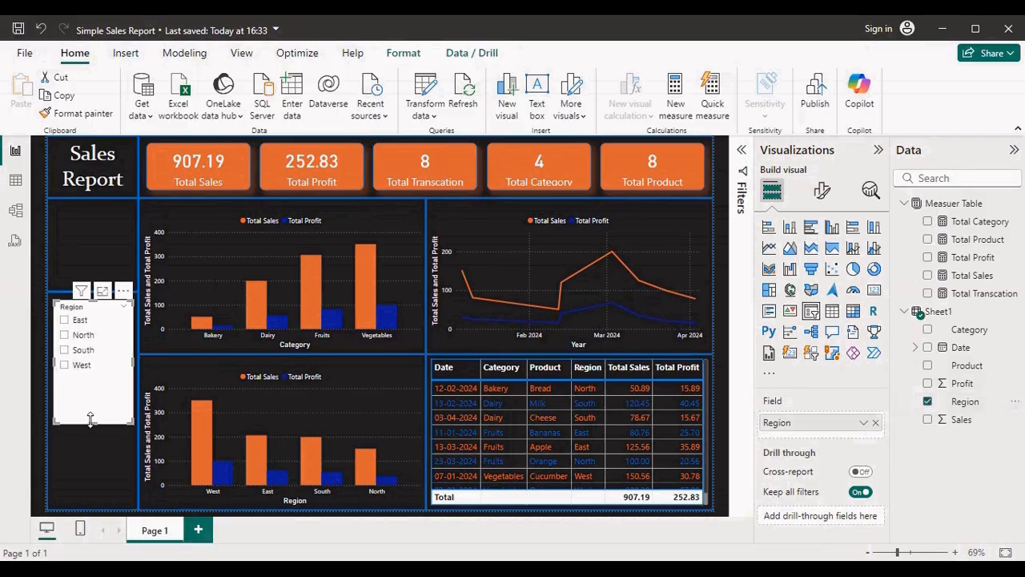
drag(90, 418, 91, 382)
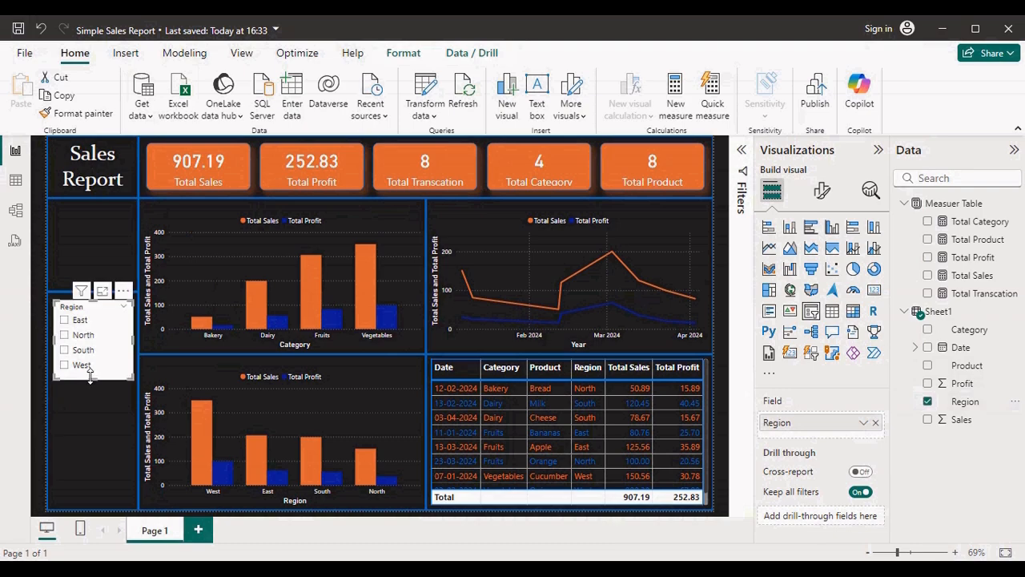
drag(95, 379, 94, 372)
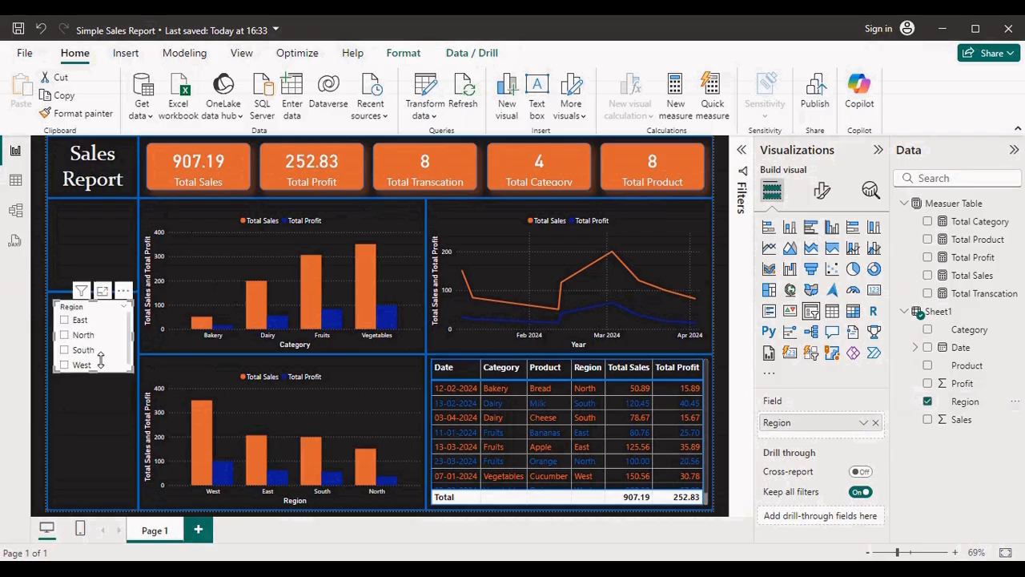
Duplicate the Region slicer twice and stack the copies below the original in the sidebar
click(102, 363)
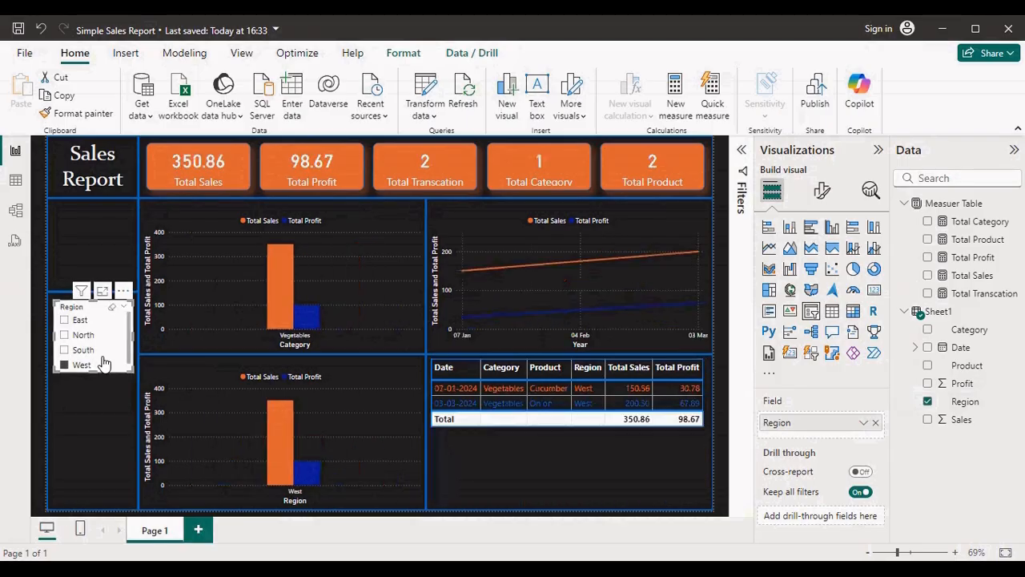
key(ctrl+c)
key(ctrl+v)
drag(103, 364, 94, 437)
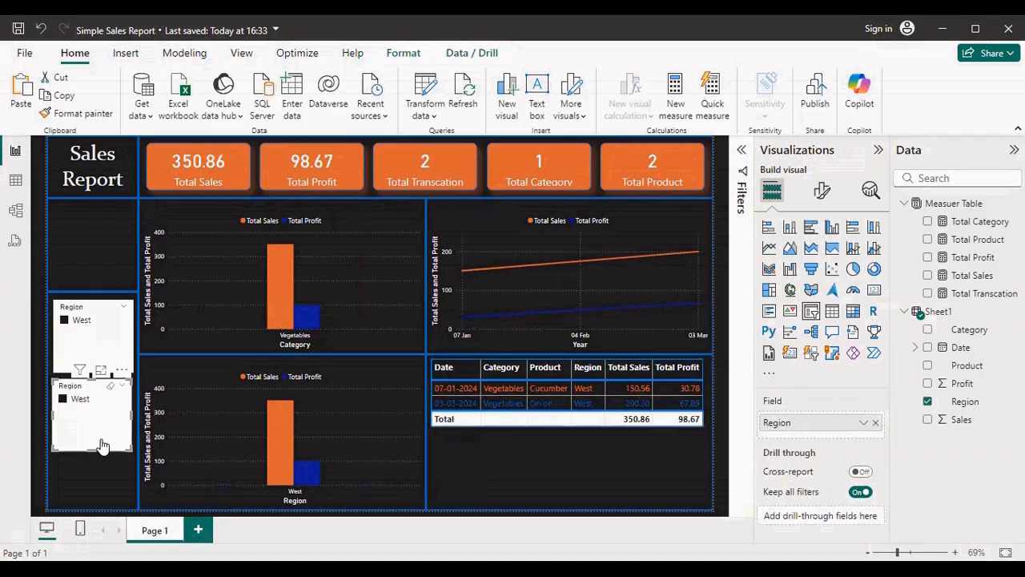
key(ctrl+v)
drag(106, 335, 99, 476)
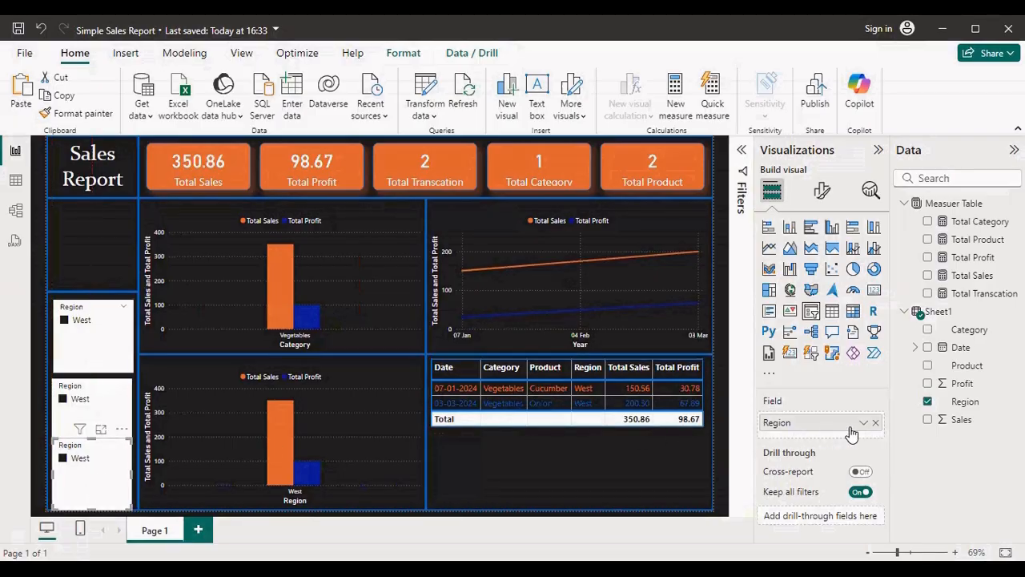
Replace the Region field of the middle slicer with Product
click(116, 400)
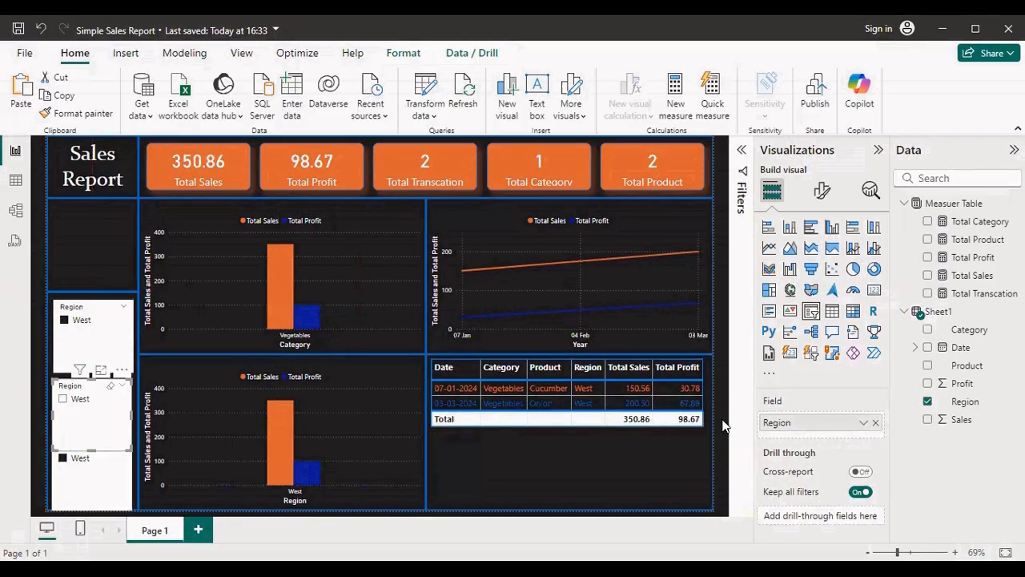
click(876, 422)
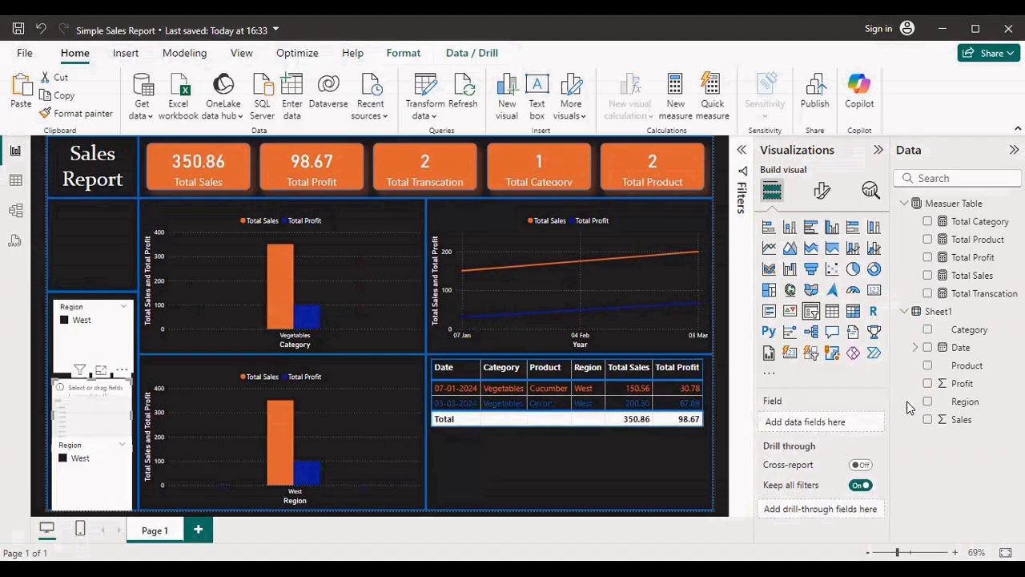
click(927, 366)
Replace the Region field of the lowest slicer with Month from the Date hierarchy
click(99, 497)
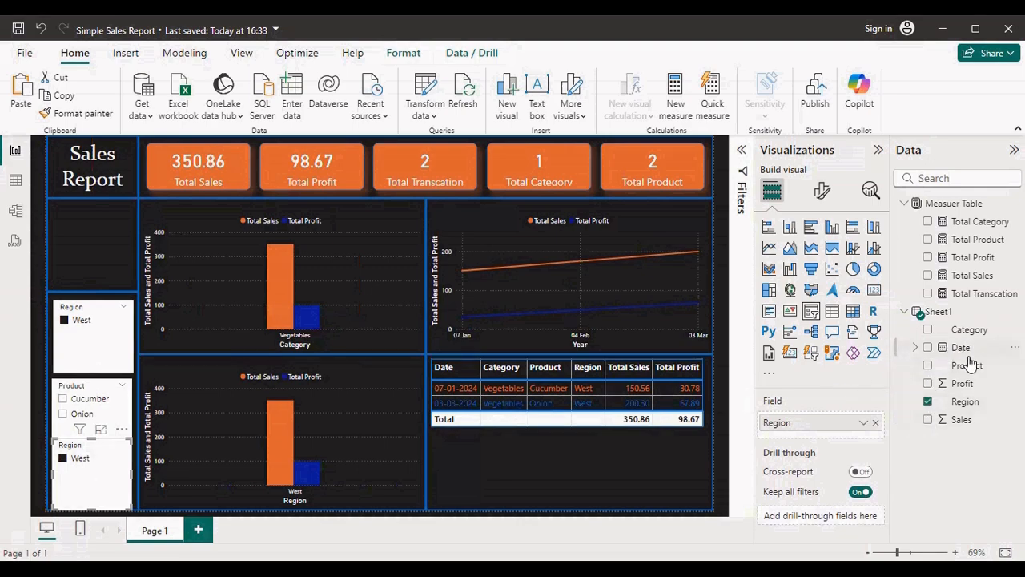
click(915, 347)
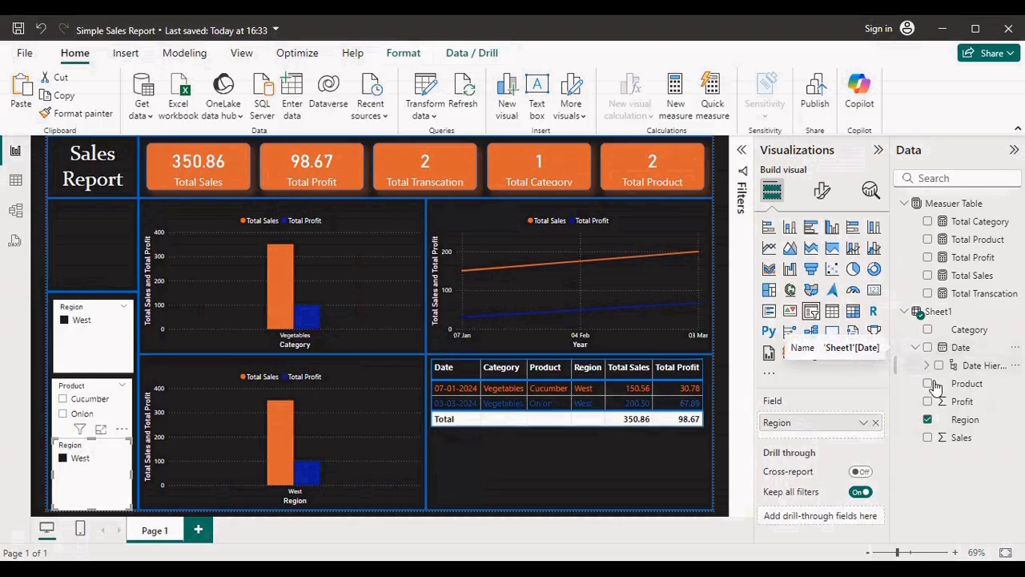
click(926, 365)
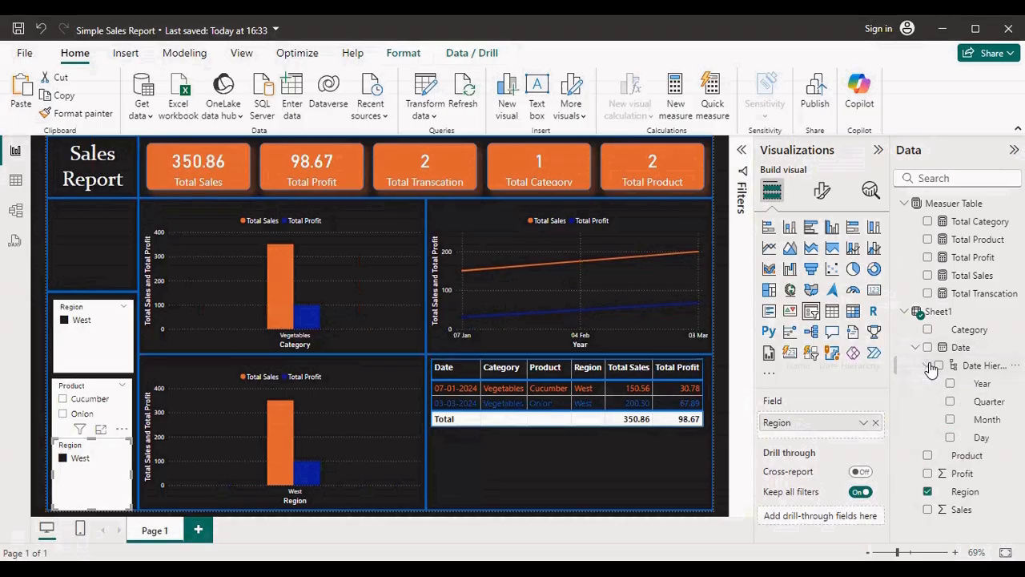
click(950, 420)
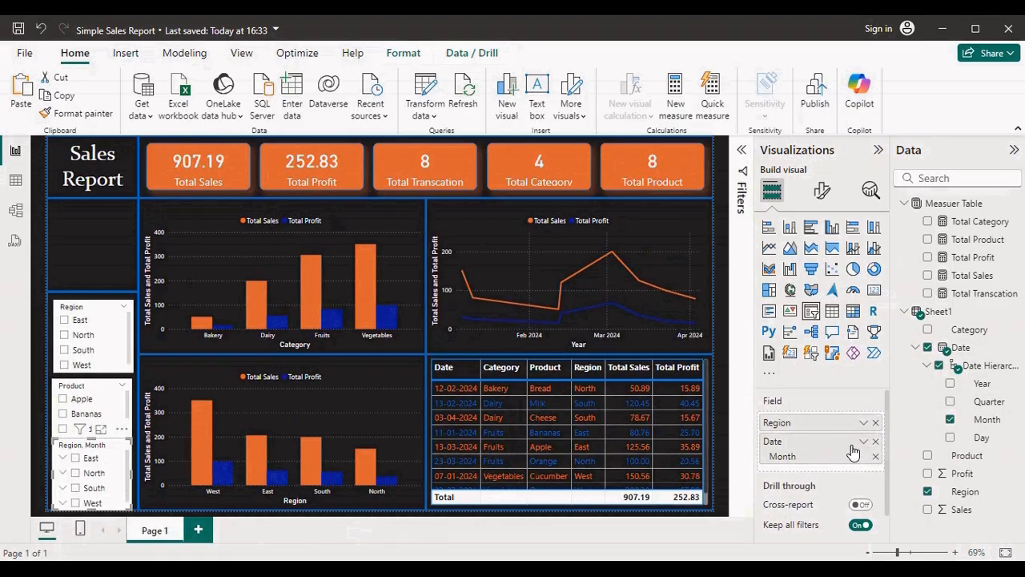
click(875, 422)
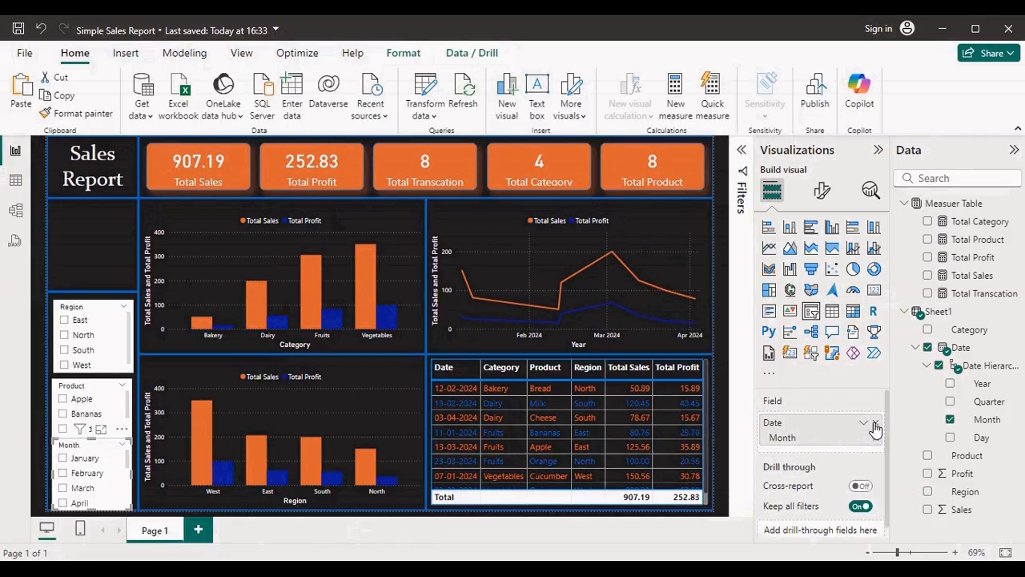
click(875, 424)
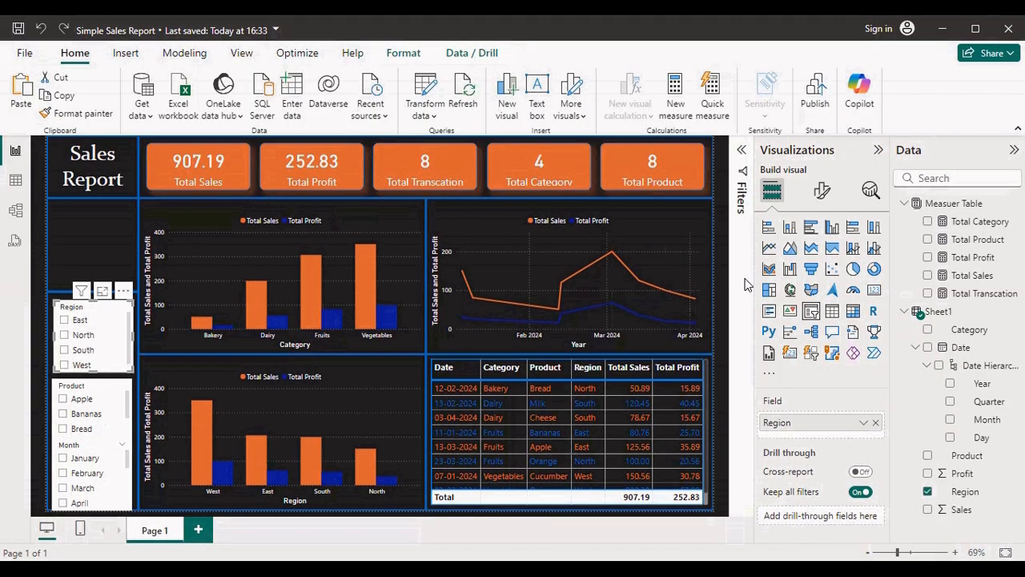
Set the Region slicer's style to Dropdown
click(827, 192)
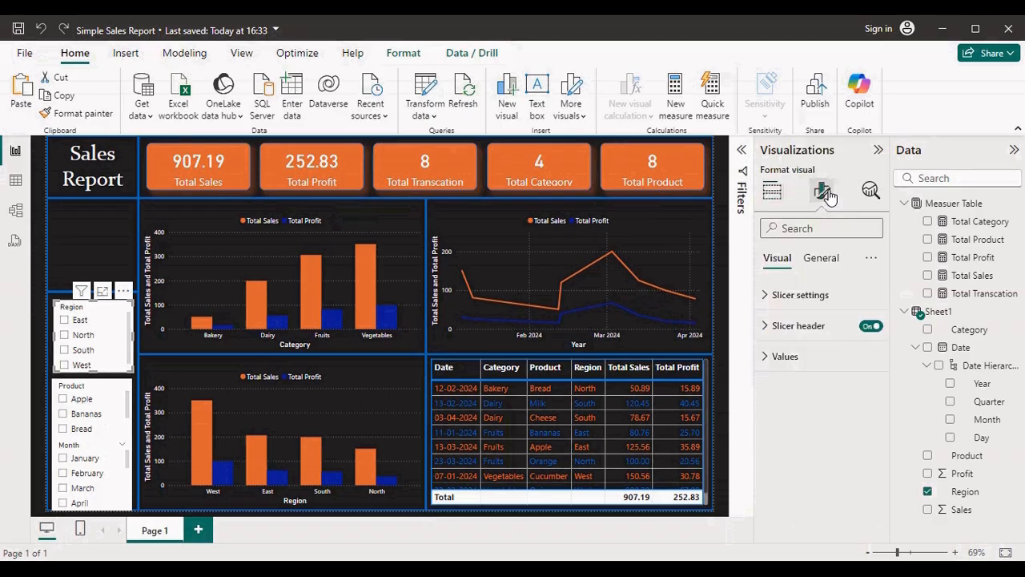
click(765, 301)
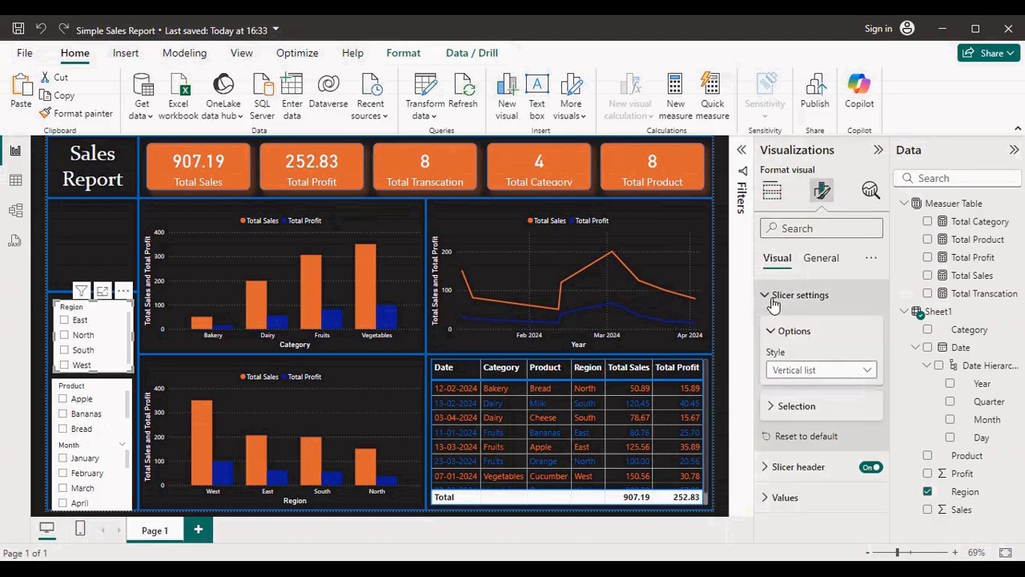
click(812, 377)
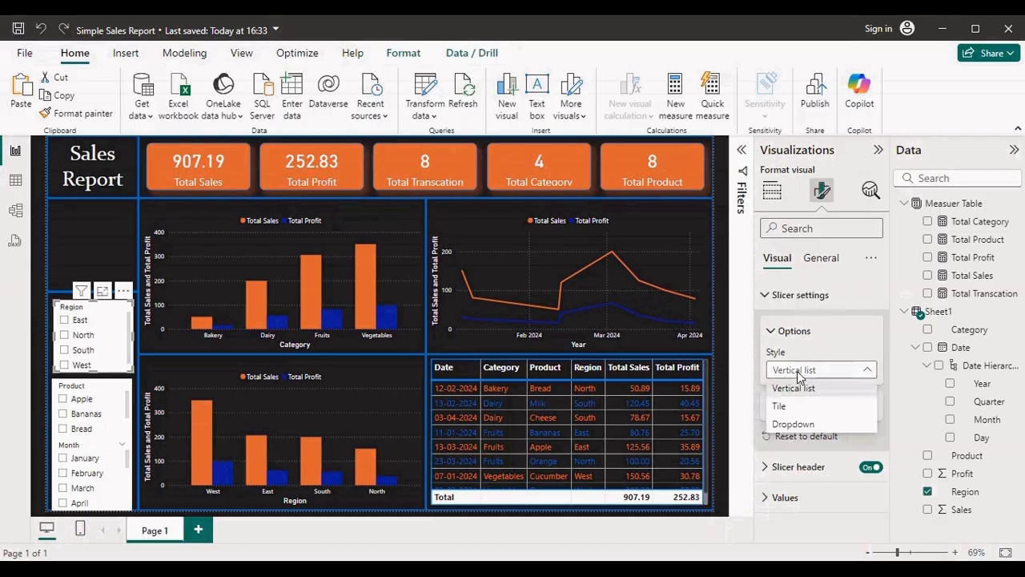
click(797, 424)
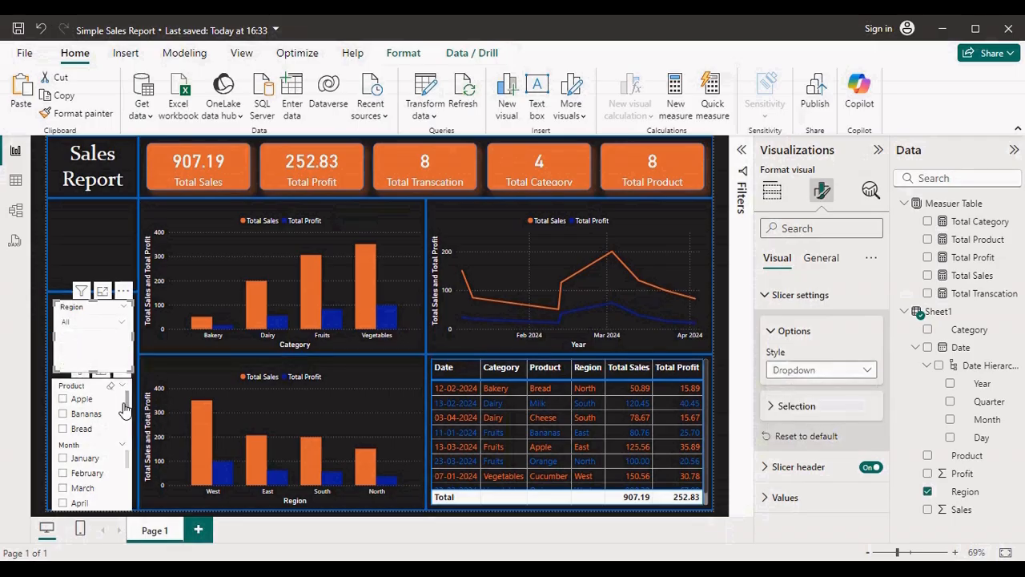
Change the Product slicer's style to Dropdown
click(63, 398)
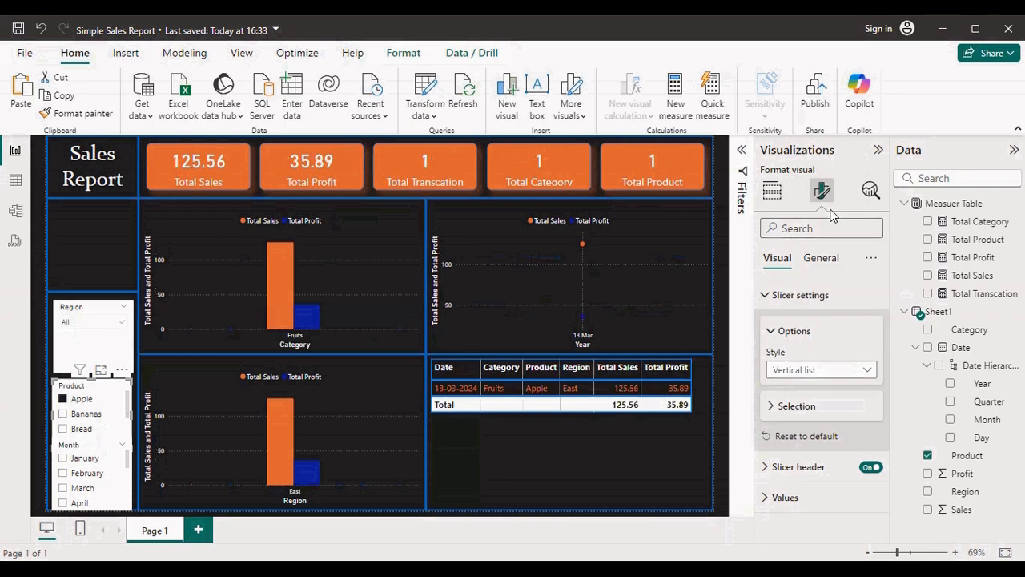
click(813, 374)
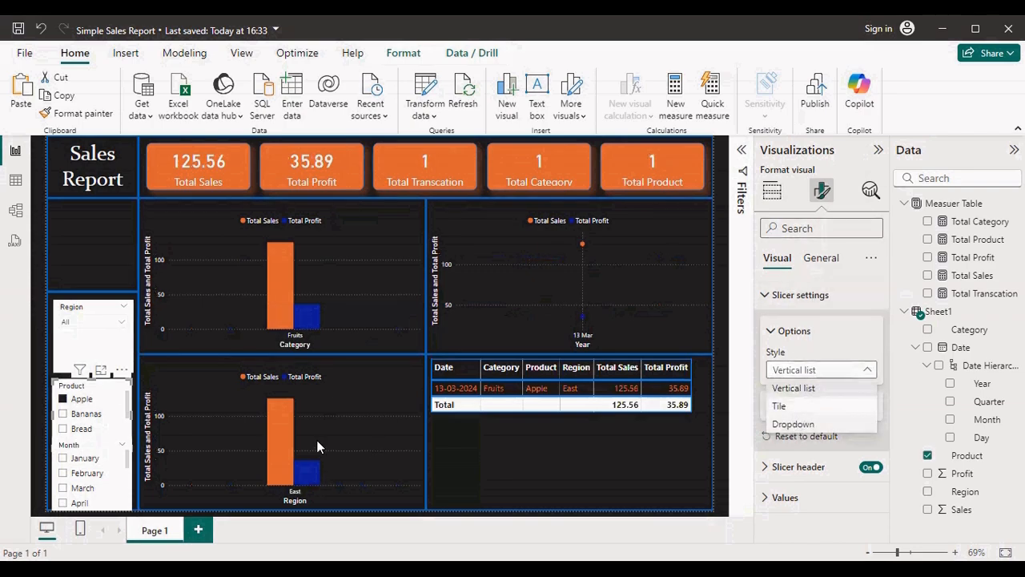
click(795, 425)
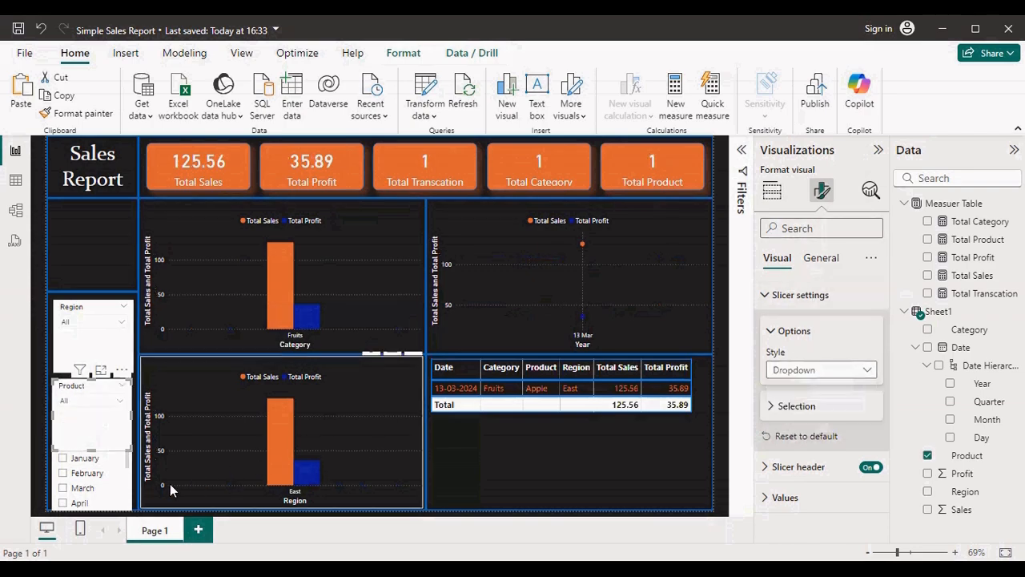
Change the Month slicer's style to Dropdown
click(118, 502)
click(118, 502)
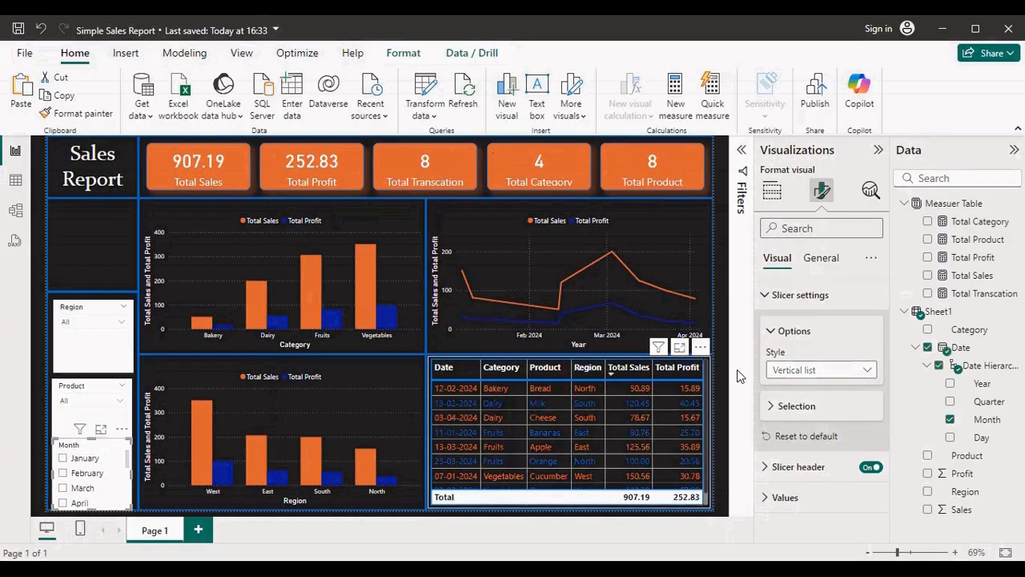
click(812, 370)
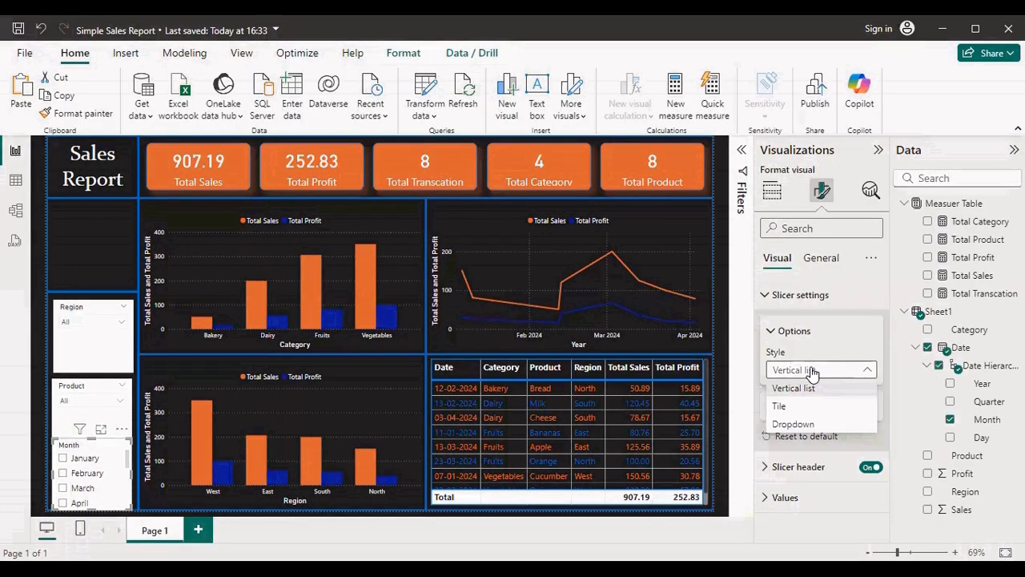
click(793, 424)
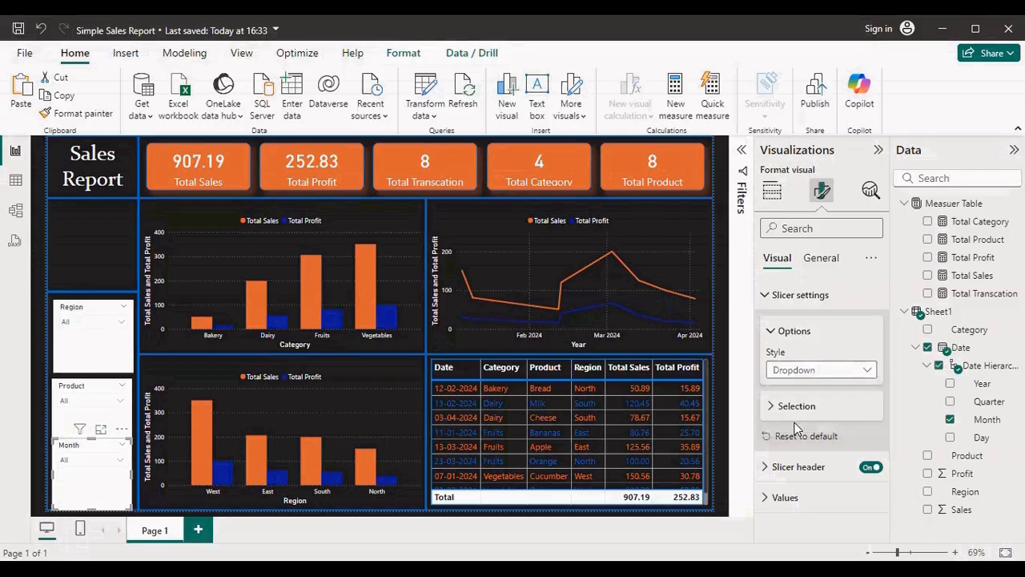
Resize the Region slicer to a height of 126 and a width of 157
click(114, 353)
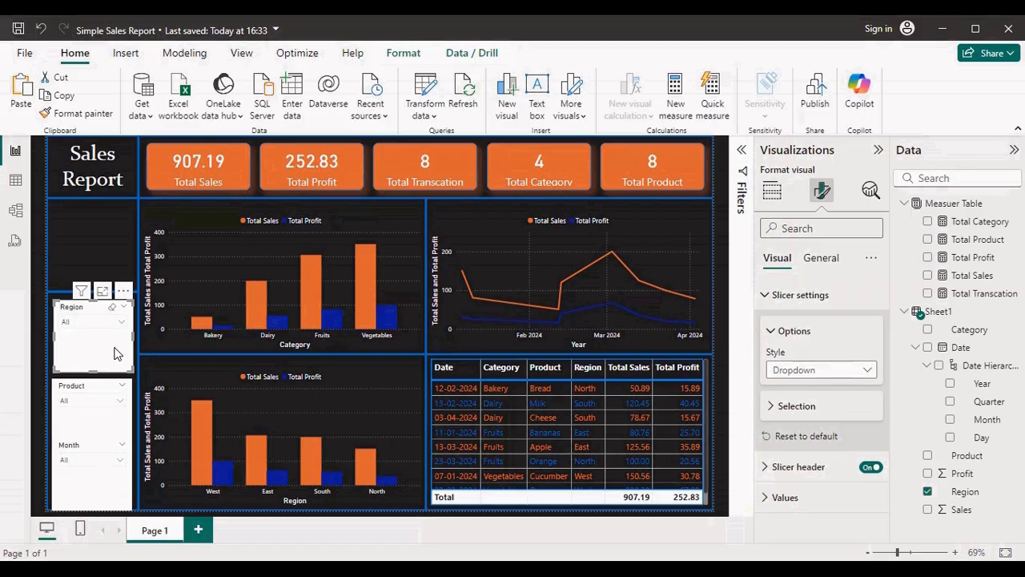
click(820, 260)
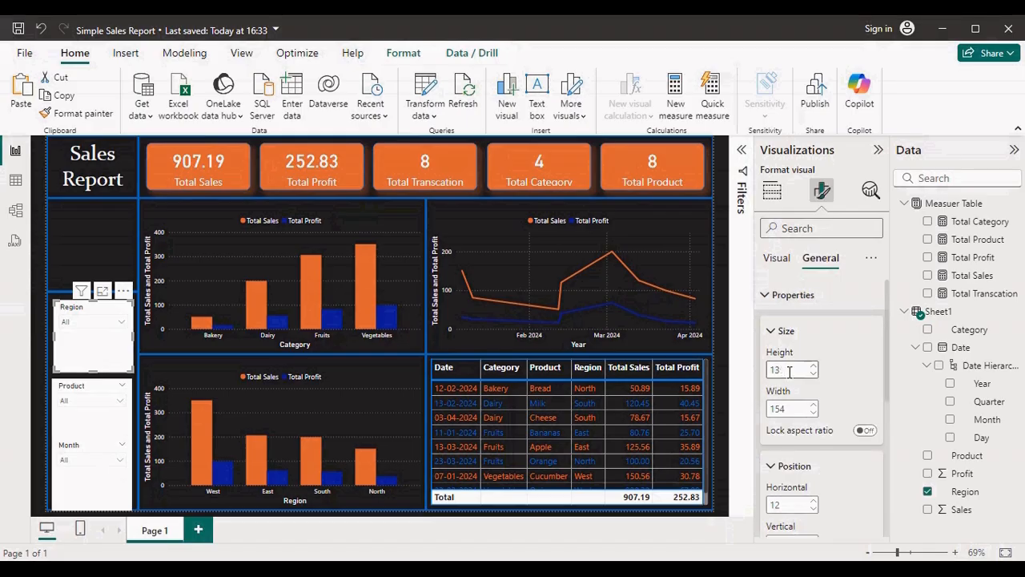
key(BackSpace)
key(BackSpace)
text(12)
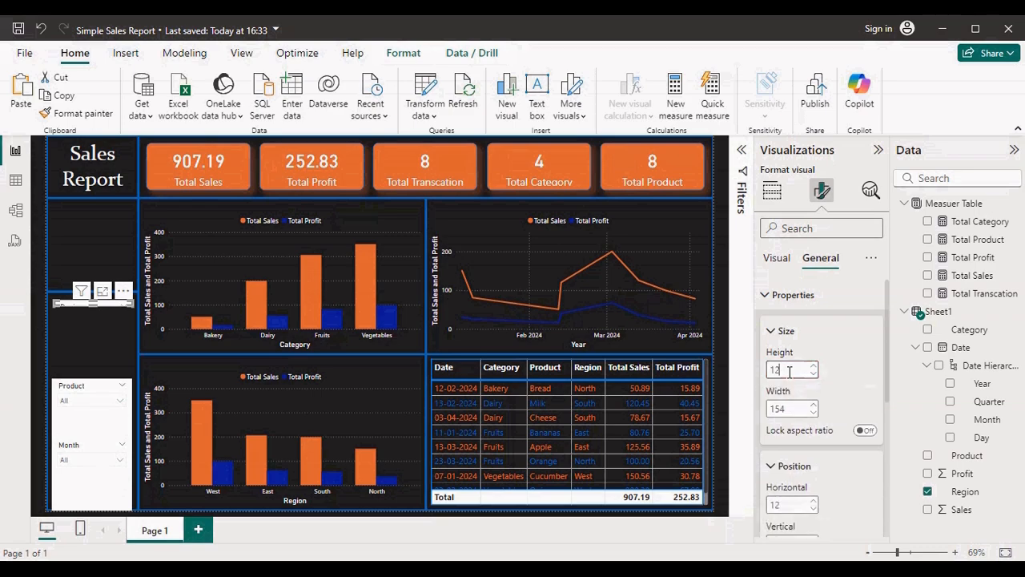
text(6)
click(785, 409)
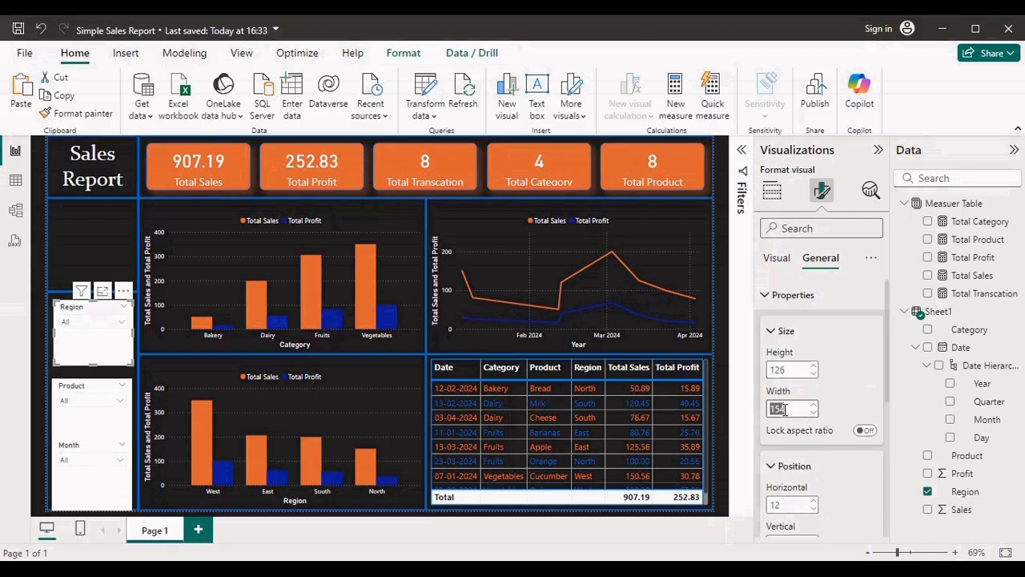
text(157)
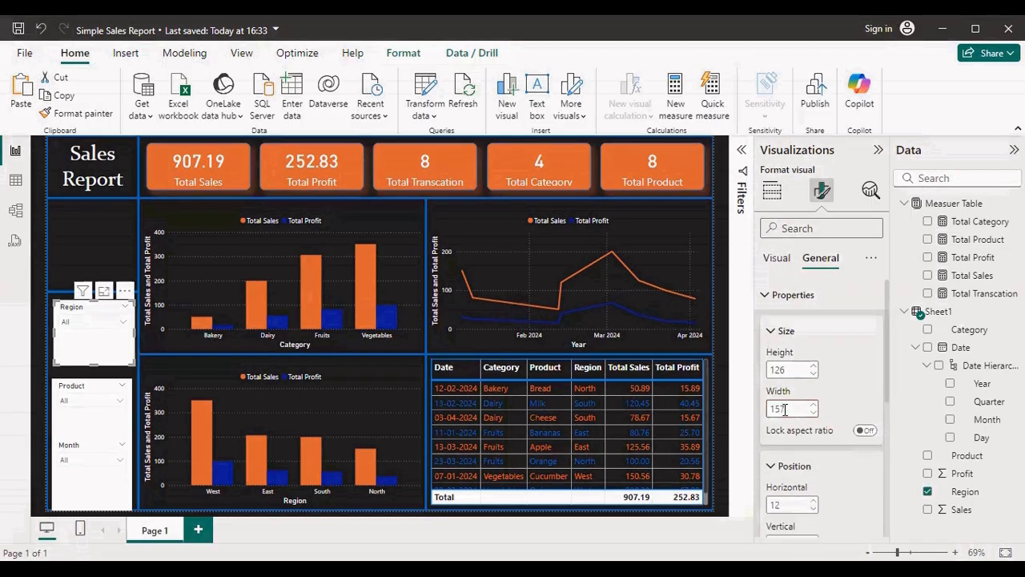
Resize the Product slicer to a height of 126 and a width of 157
click(88, 401)
click(62, 426)
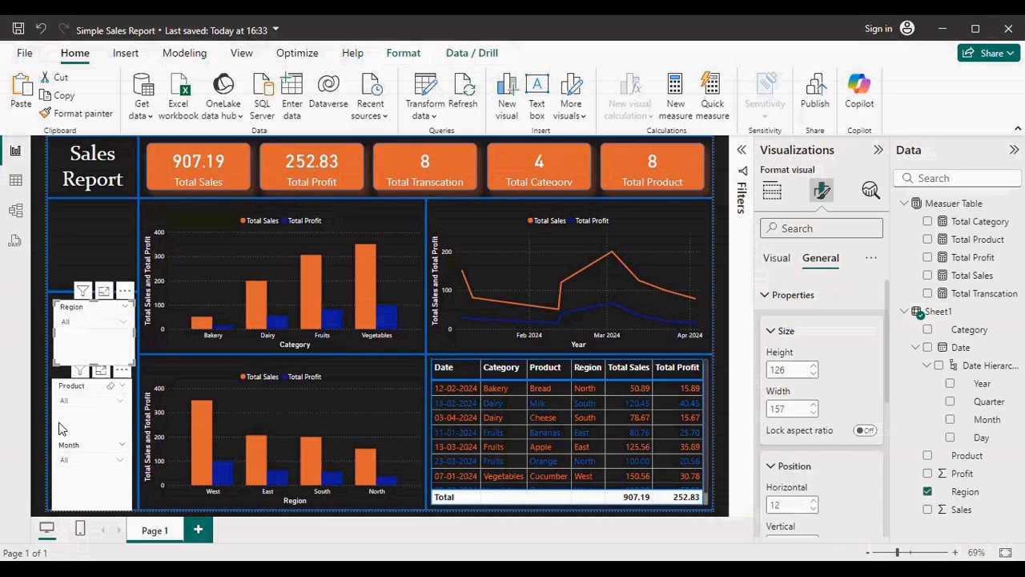
double_click(776, 369)
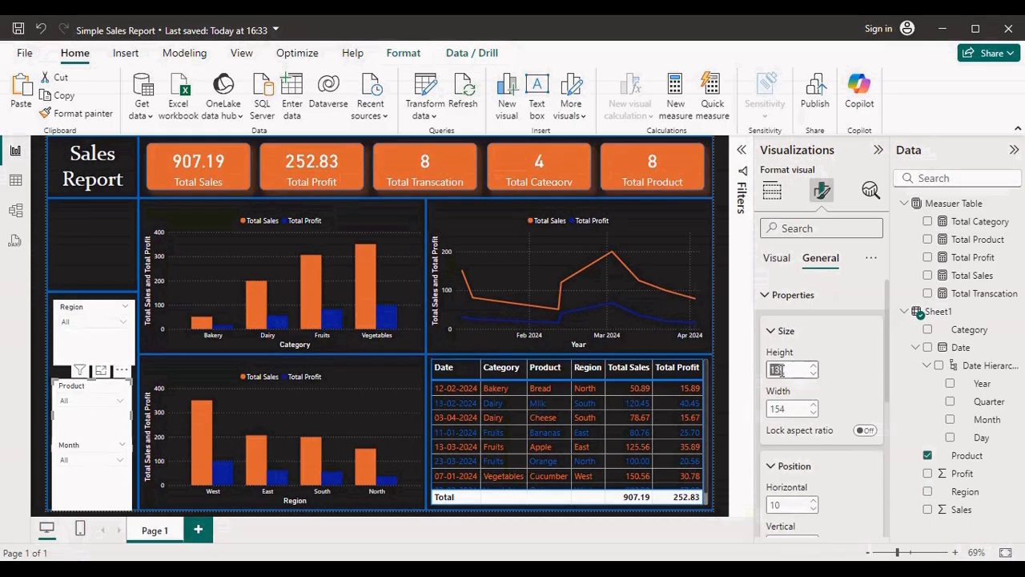
text(126)
double_click(777, 408)
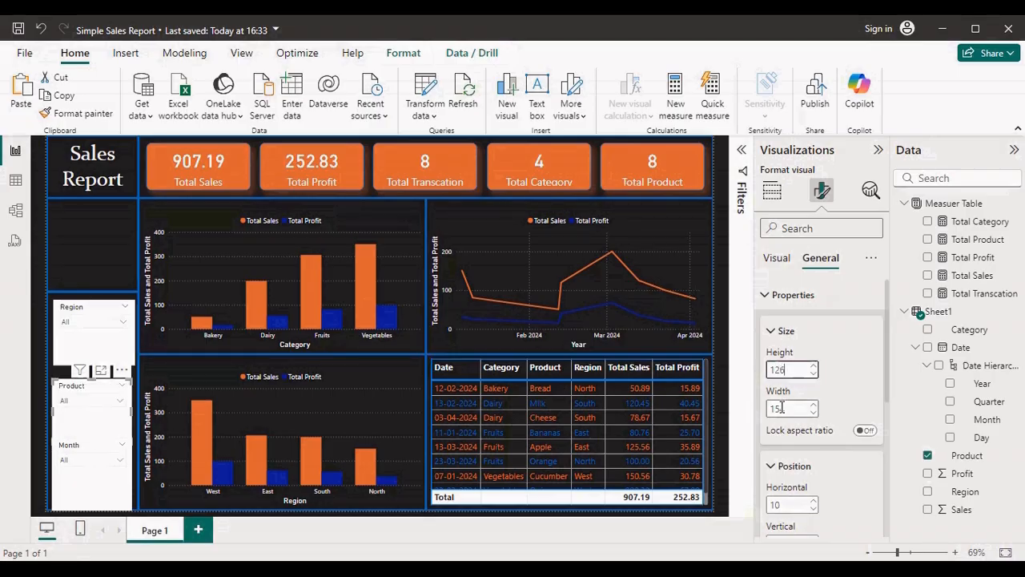
text(157)
Resize the Month slicer to a height of 126 and a width of 157
click(98, 506)
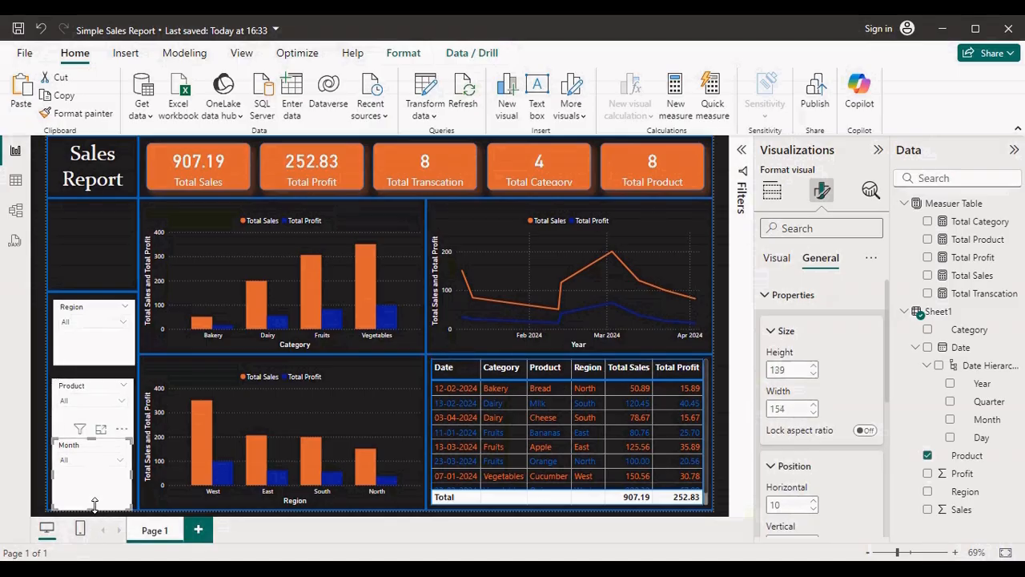
double_click(790, 368)
text(126)
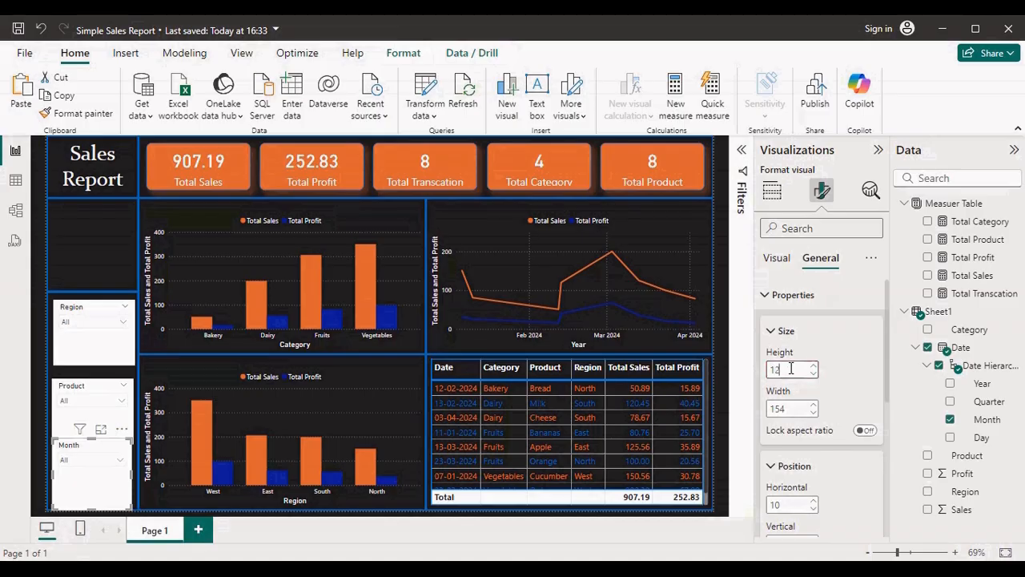
double_click(777, 408)
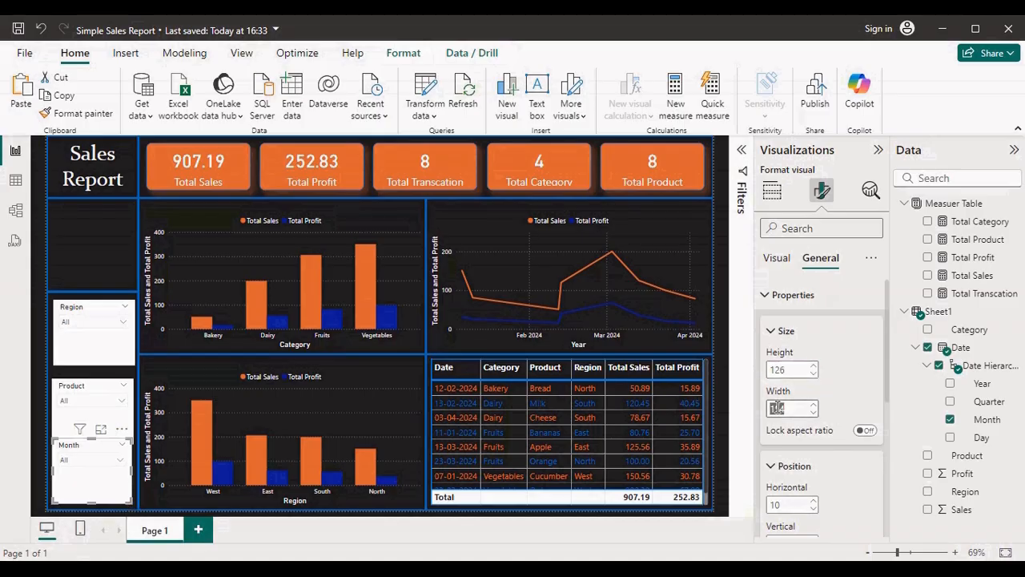
text(157)
key(Return)
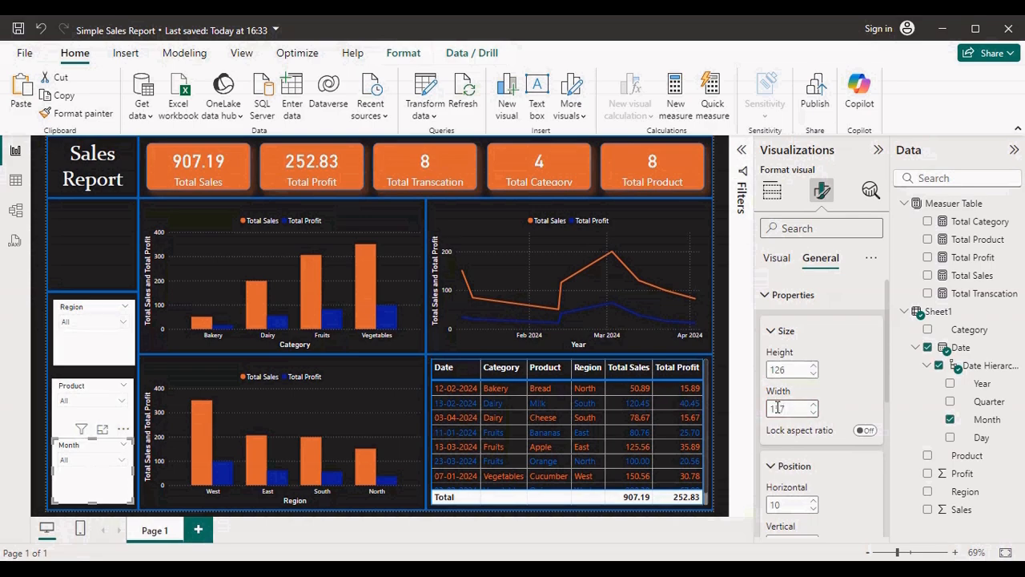
Position the Region slicer at horizontal 10 and vertical 309
click(82, 359)
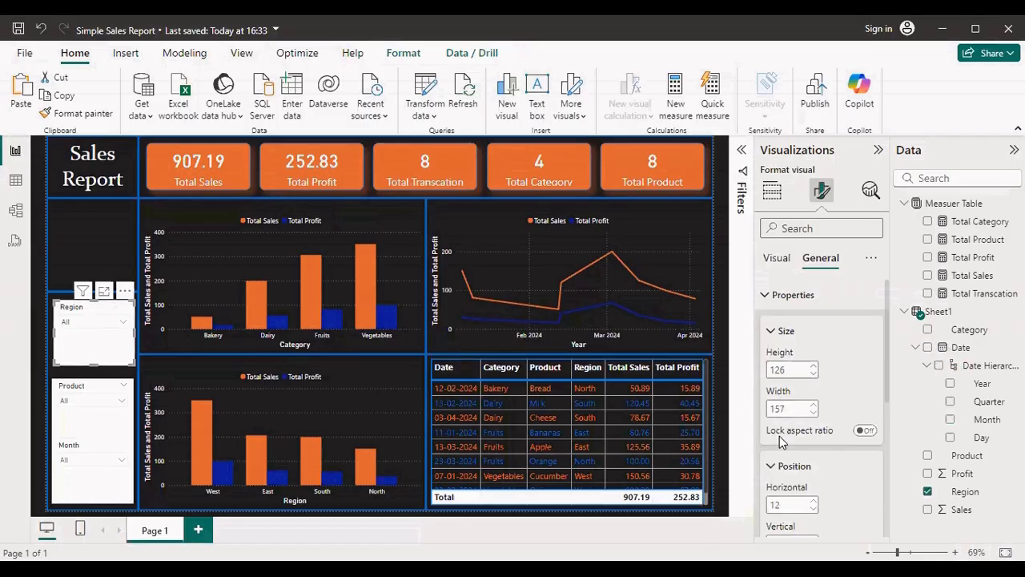
click(770, 330)
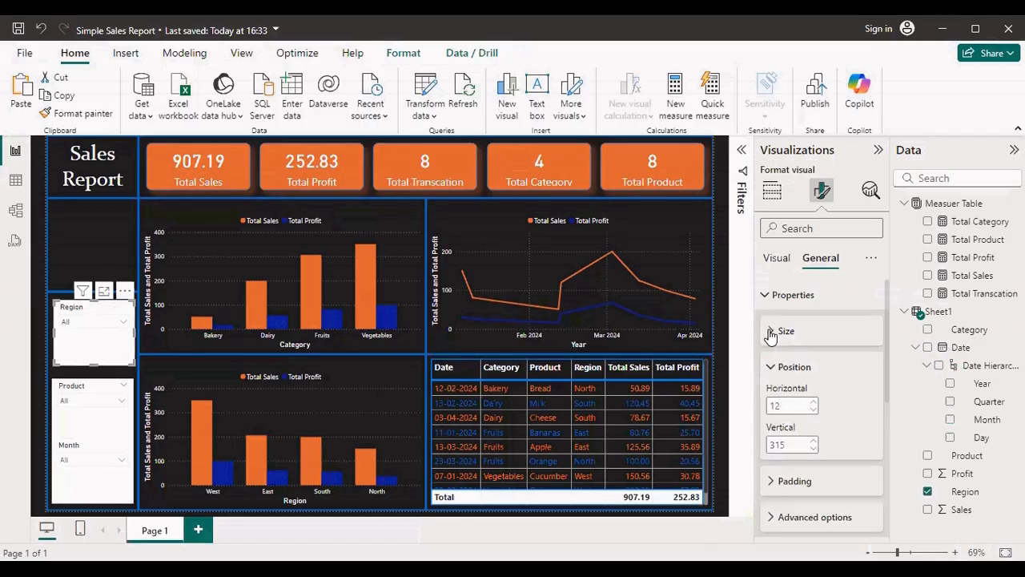
double_click(782, 402)
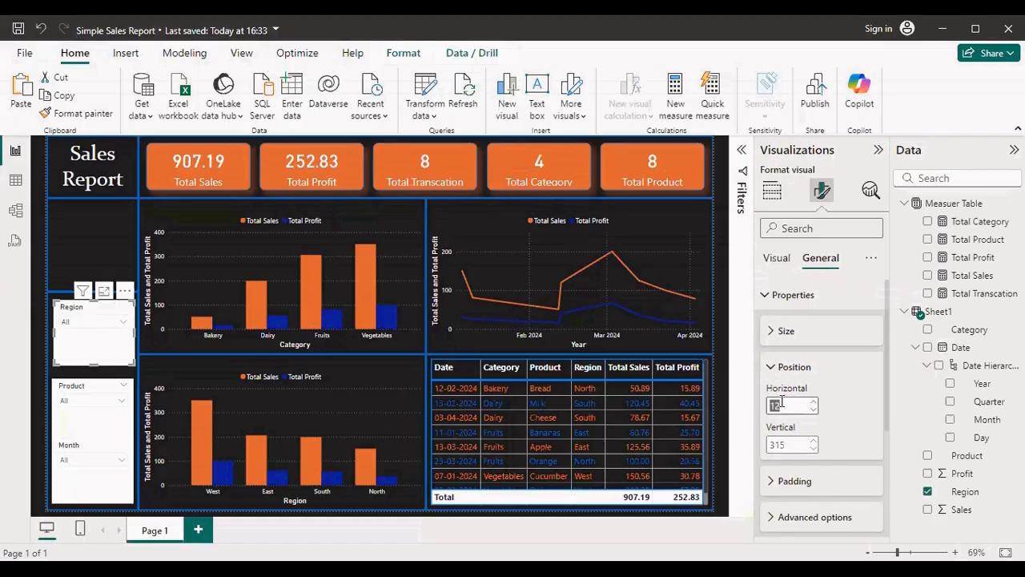
text(10)
double_click(785, 446)
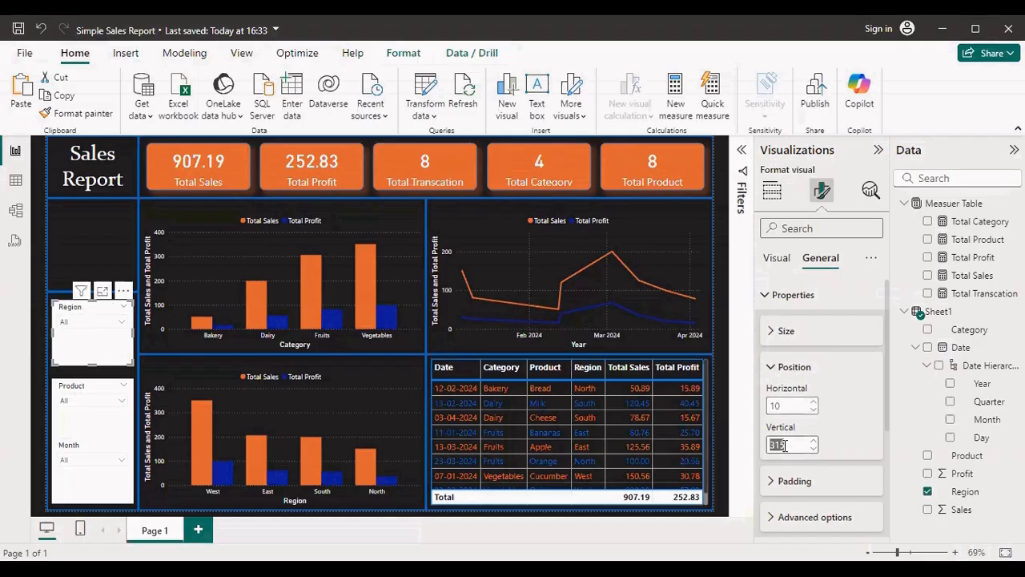
text(399)
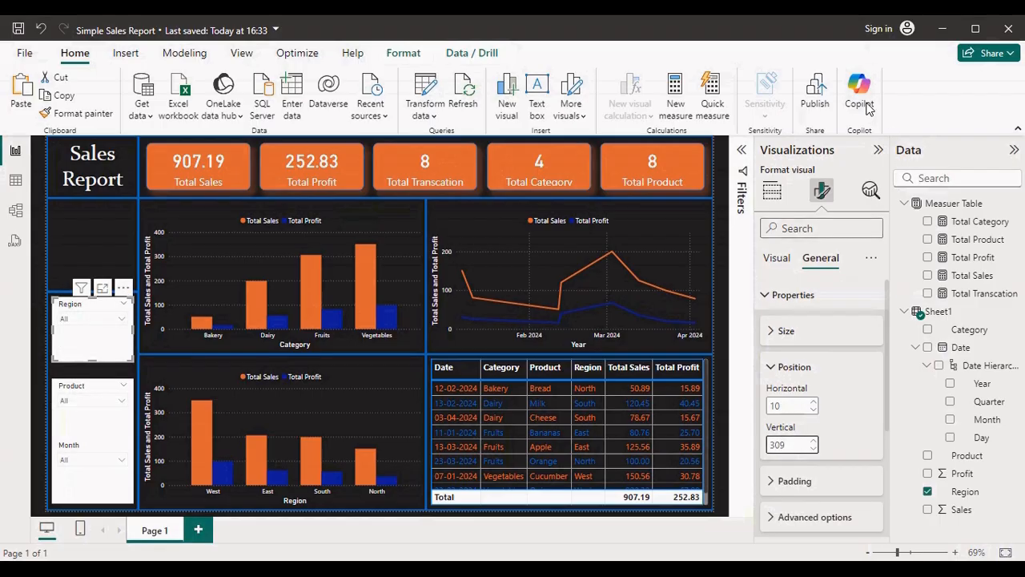
Adjust the vertical positions of the Product and Month slicers to space the three sidebar slicers evenly
click(120, 410)
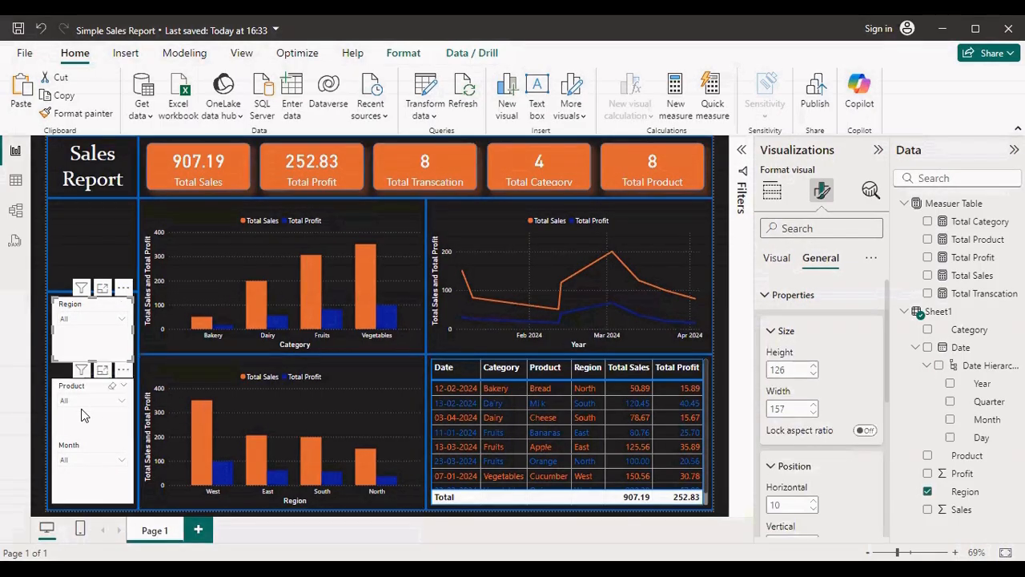
click(81, 414)
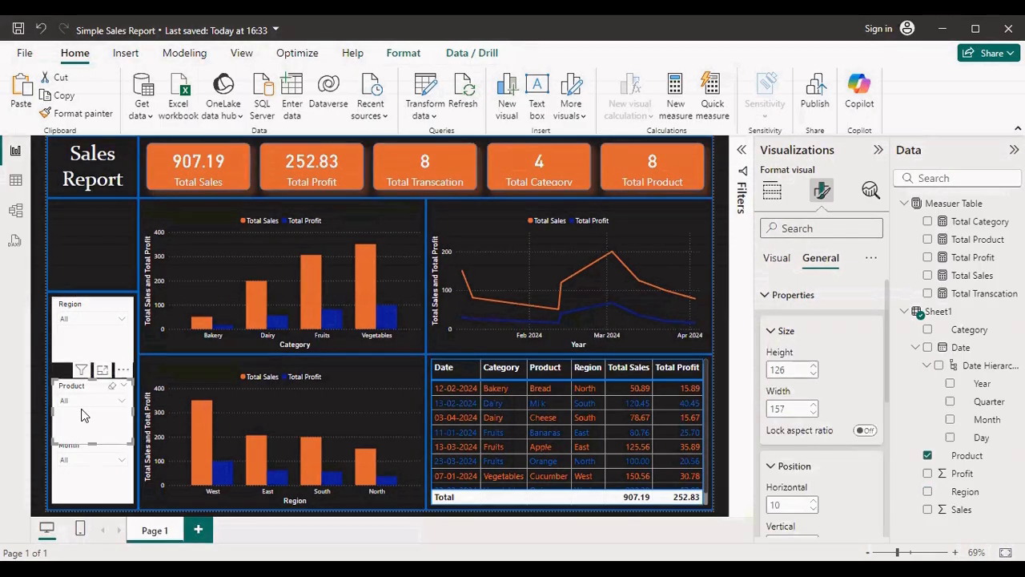
click(773, 336)
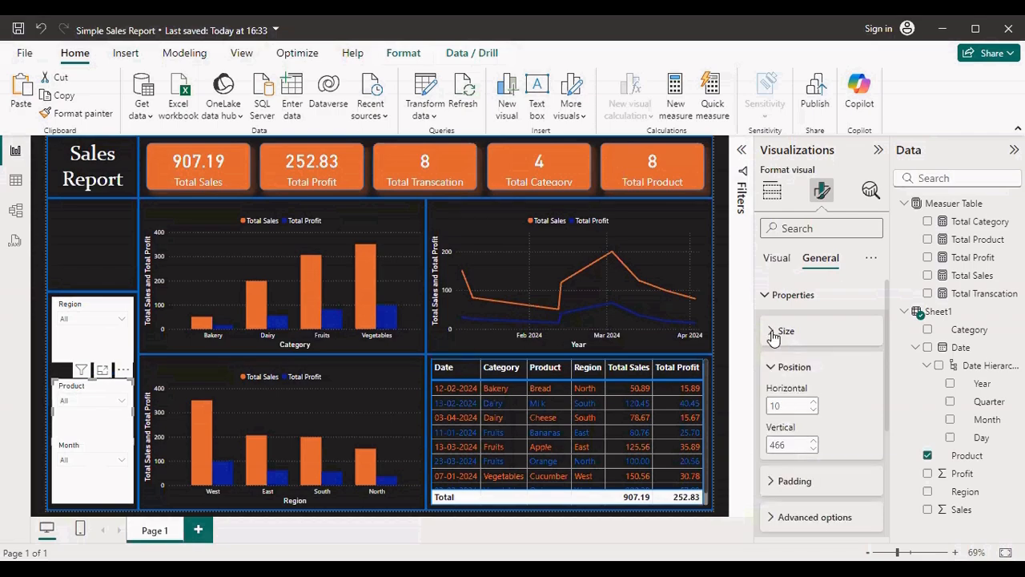
double_click(792, 445)
text(435)
key(Return)
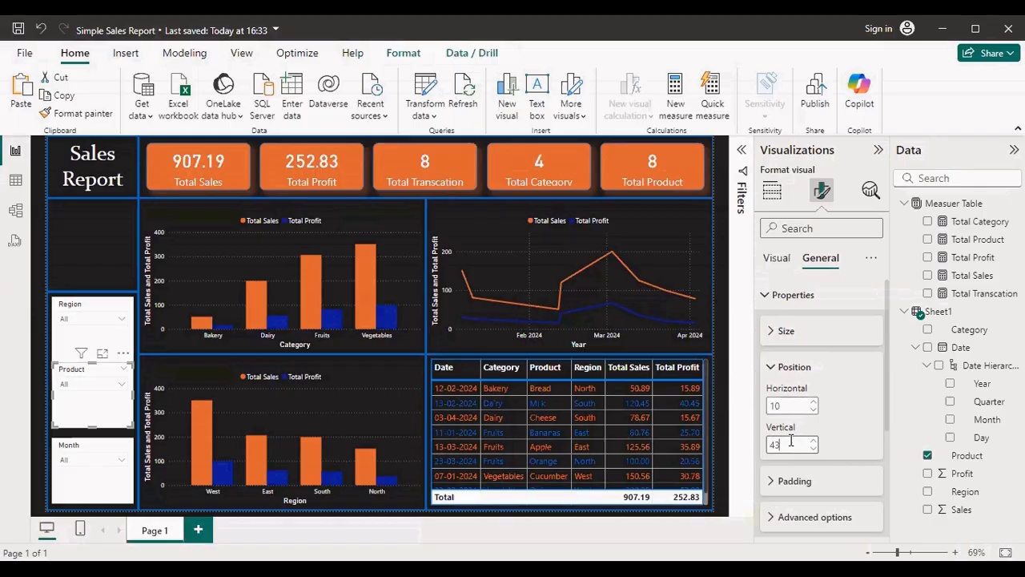
text(4)
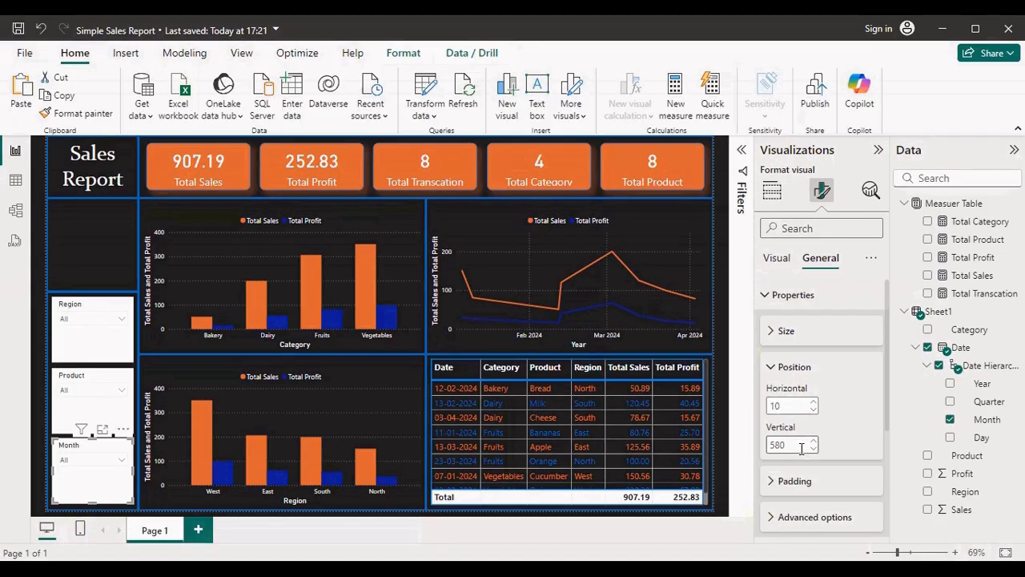
click(794, 446)
text(3)
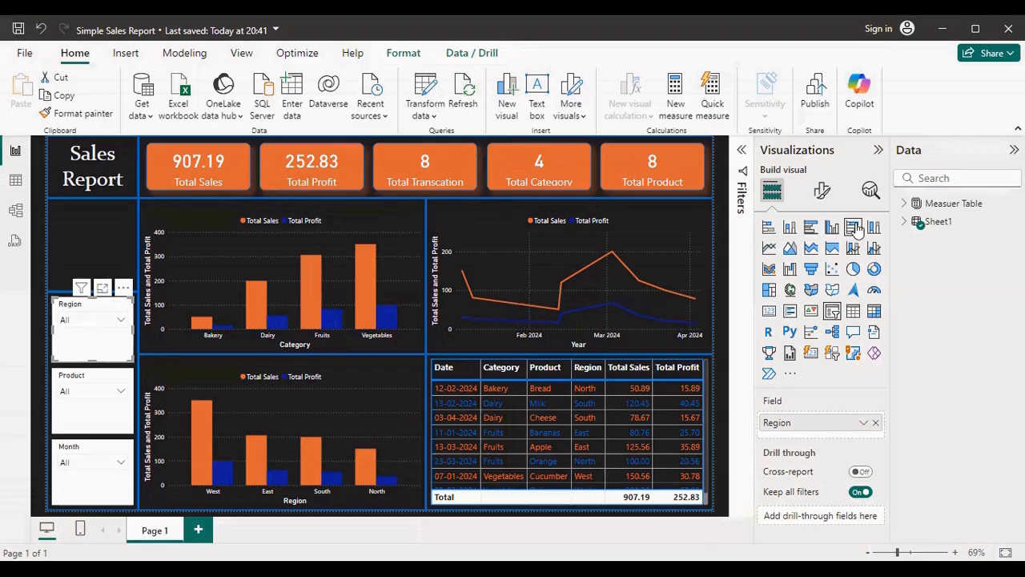
Give the Region slicer a blue background and turn on its visual border
click(821, 193)
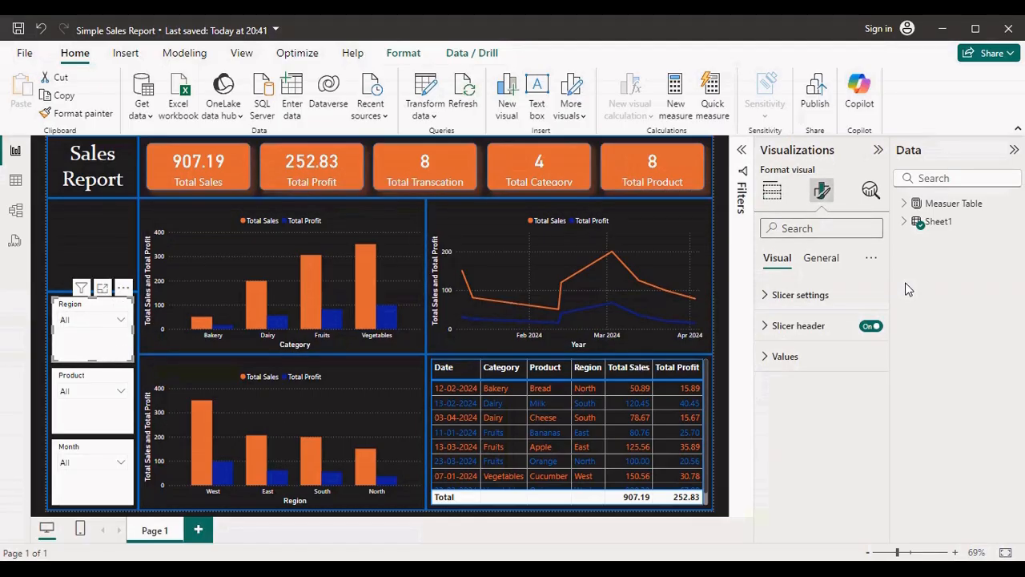
click(810, 262)
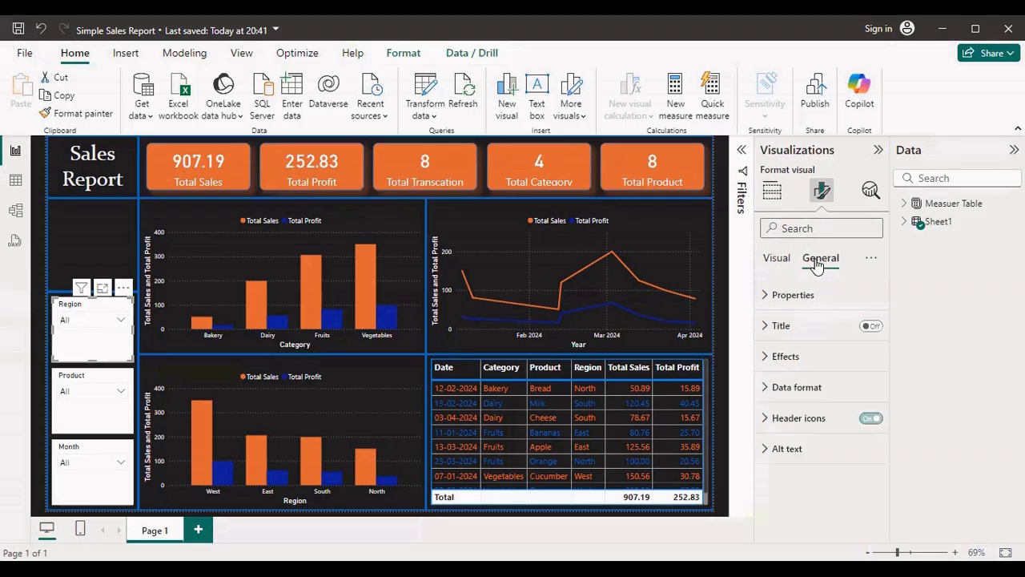
click(770, 356)
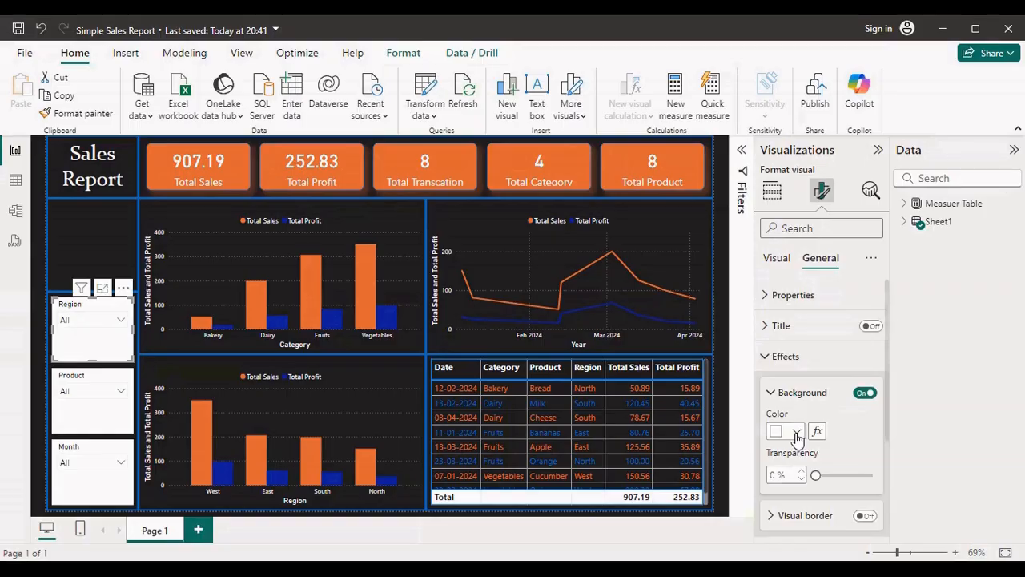
click(794, 430)
click(828, 370)
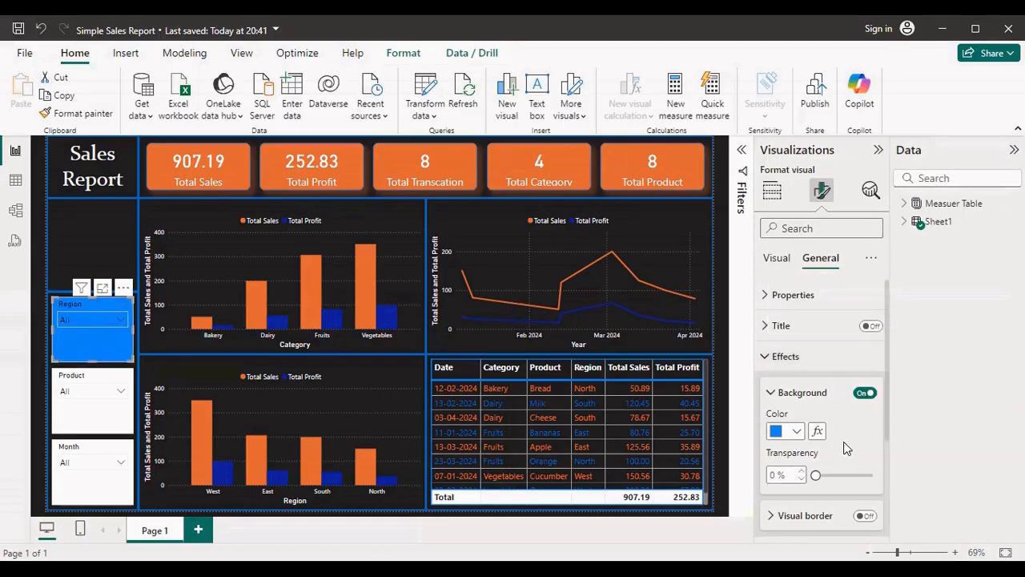
click(864, 517)
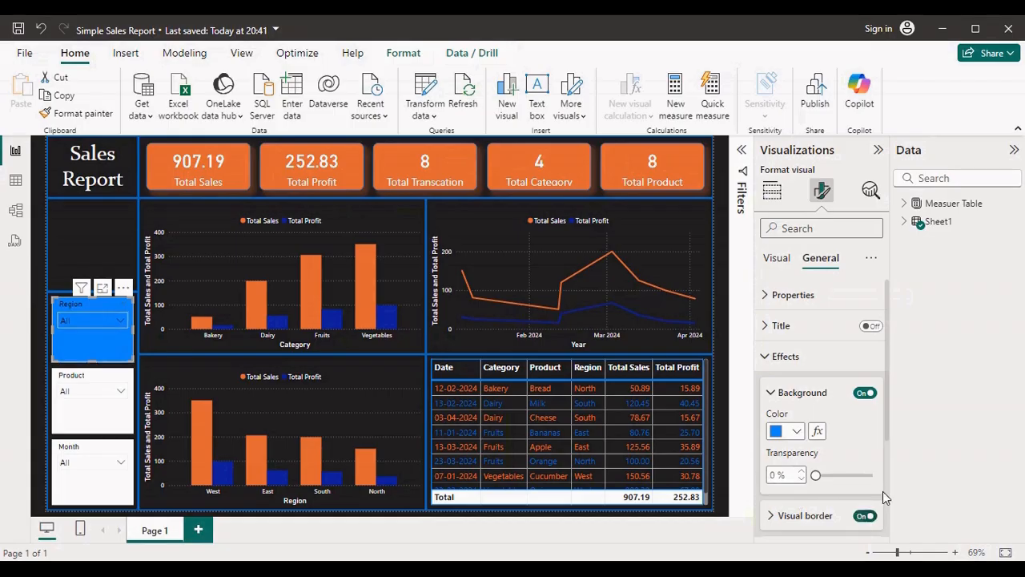
drag(889, 462, 884, 460)
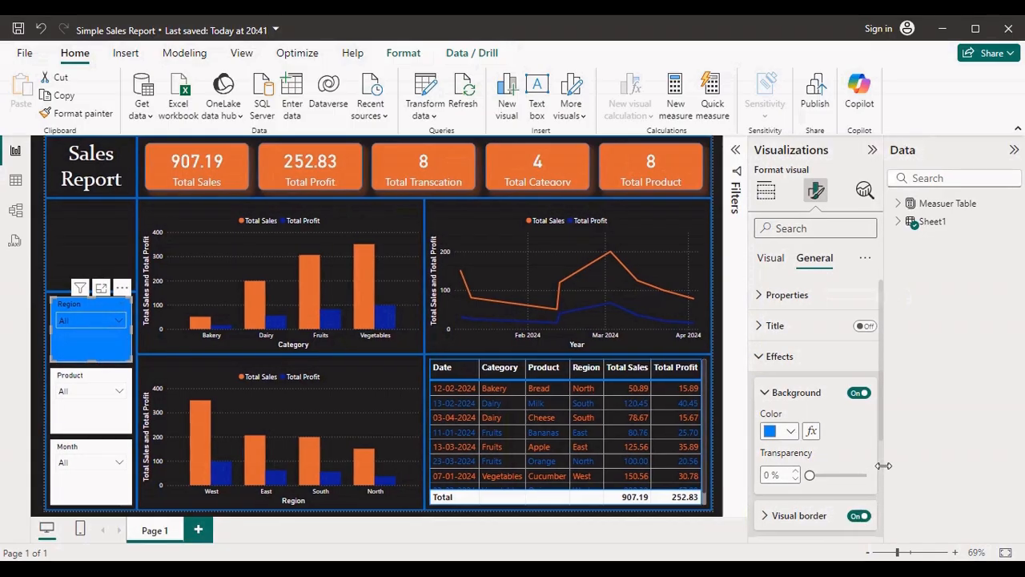
Make the Region slicer's visual border orange, 3 px wide, with corners rounded to 1 px
scroll(881, 467, down, 4)
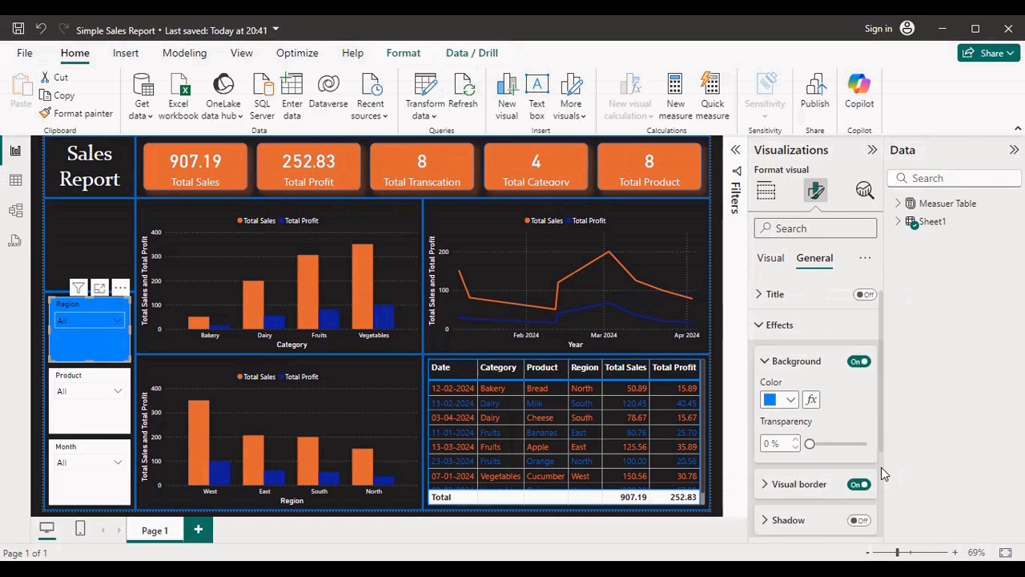
click(772, 372)
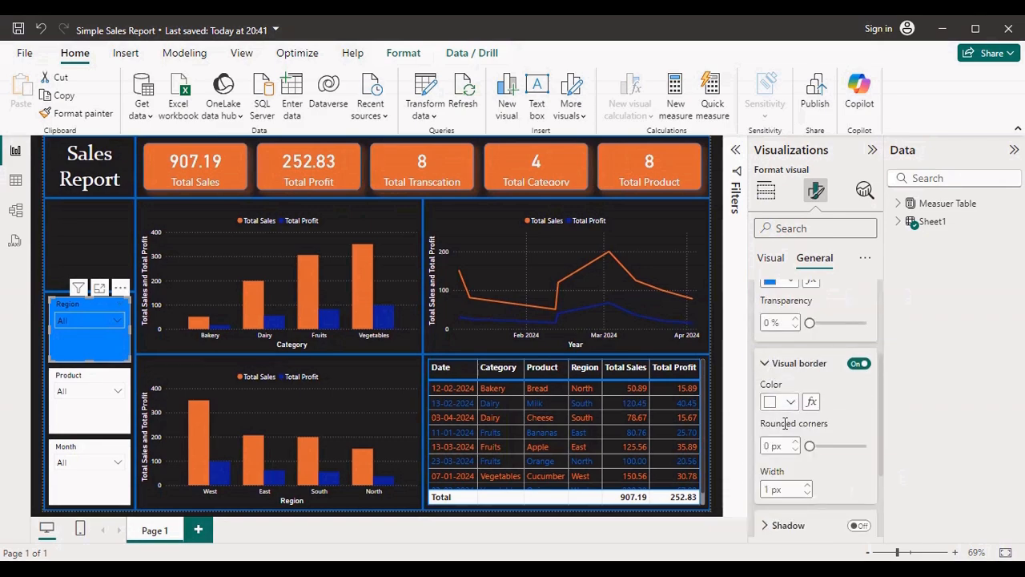
click(790, 402)
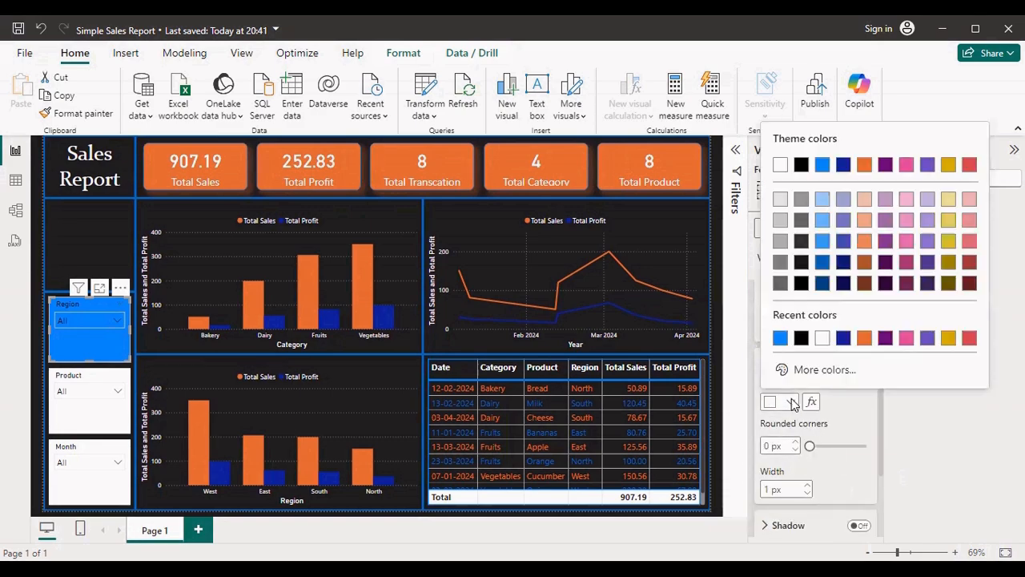
click(863, 338)
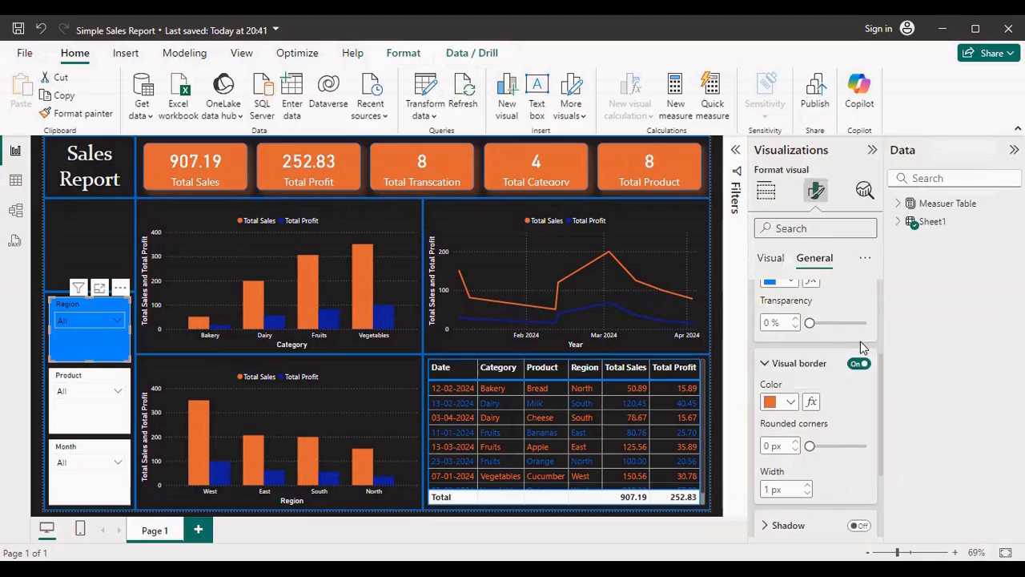
click(807, 484)
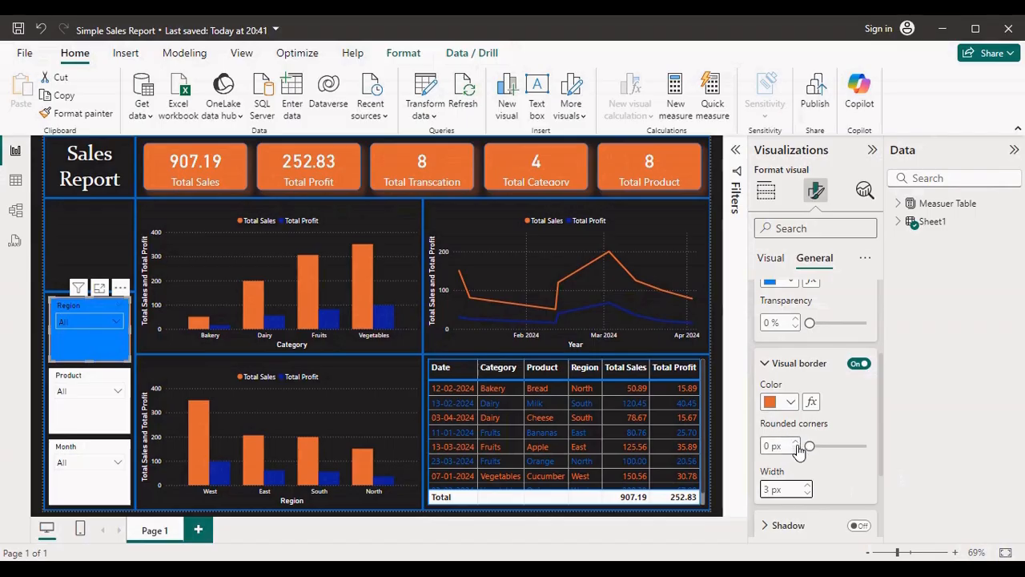
click(796, 443)
click(796, 443)
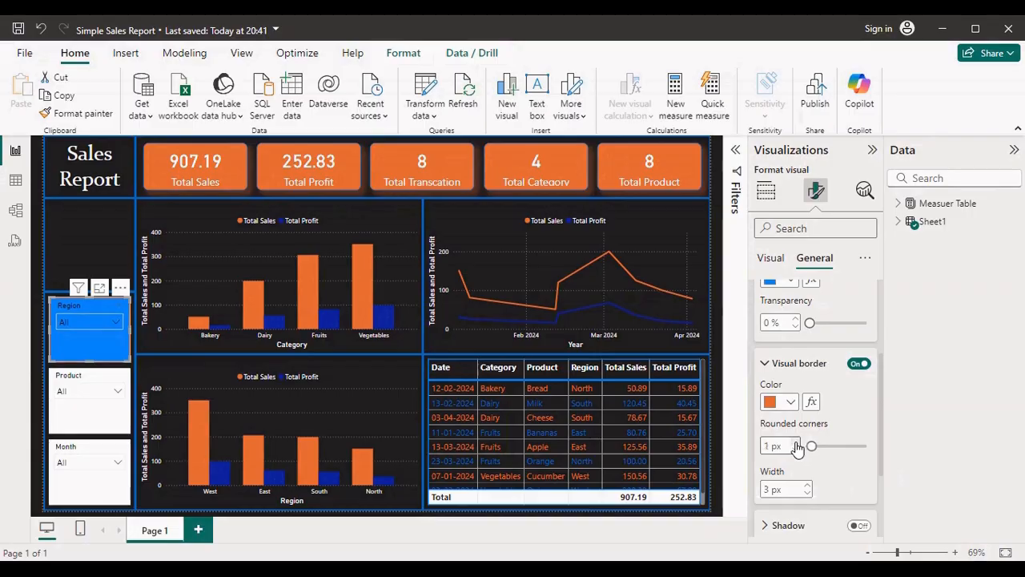
Format the Region slicer's header text as bold white Constantia at size 15
click(75, 304)
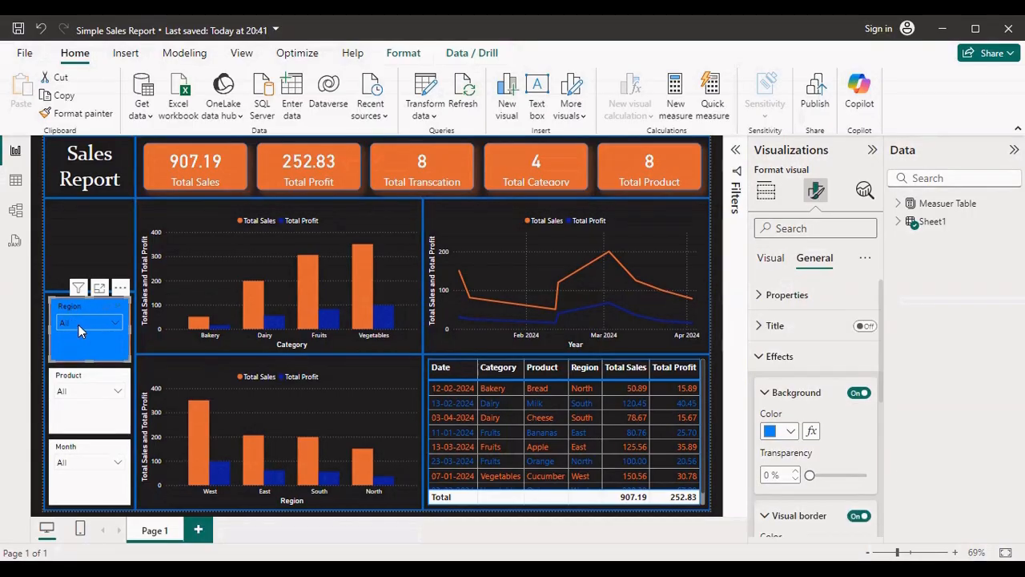
click(770, 261)
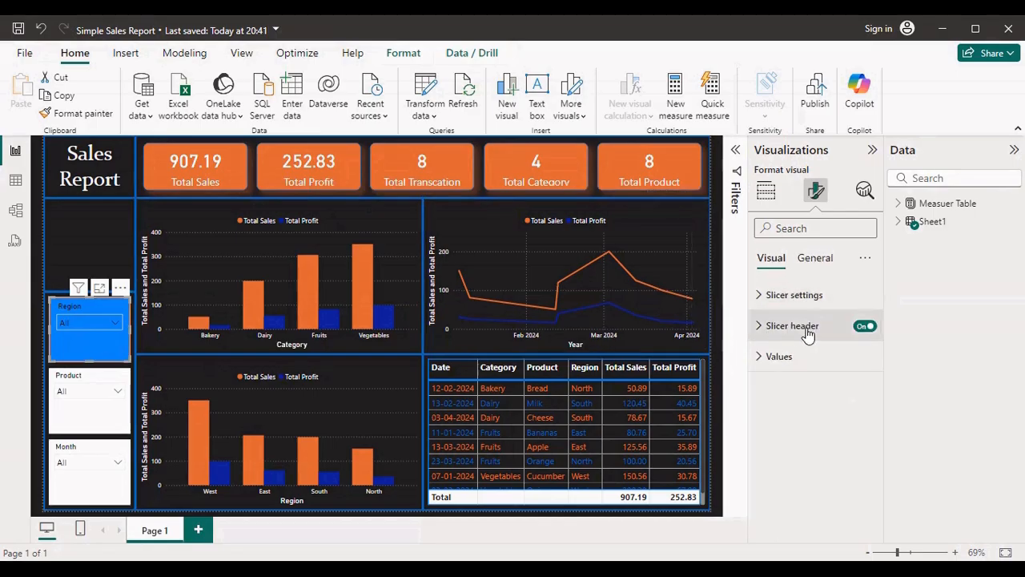
click(763, 331)
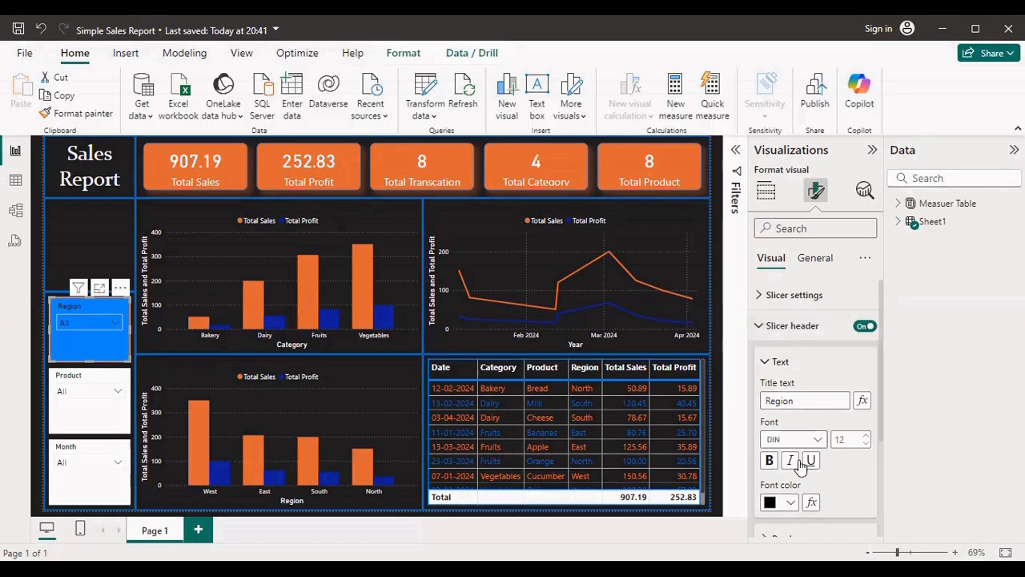
click(789, 503)
click(843, 438)
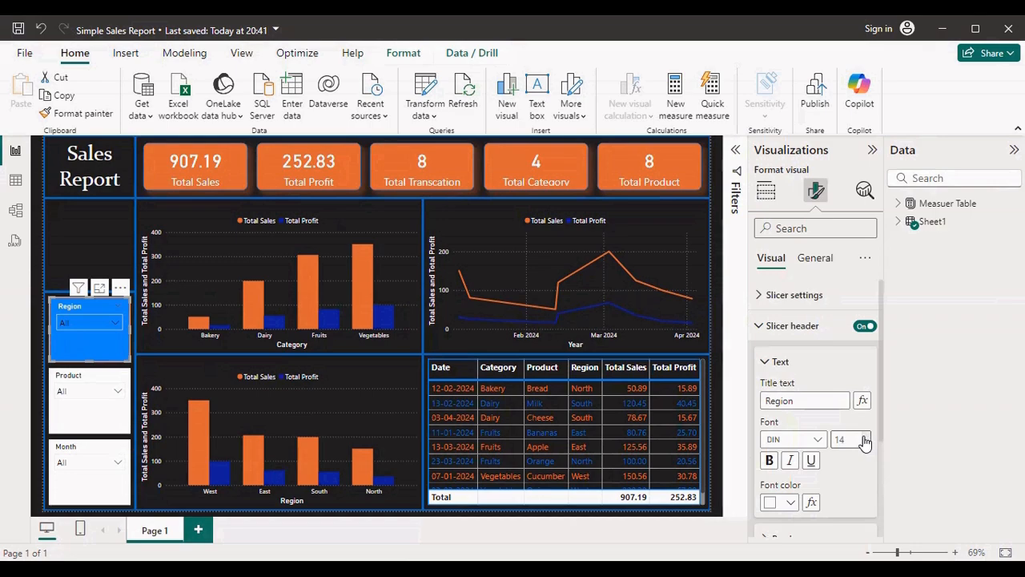
click(817, 440)
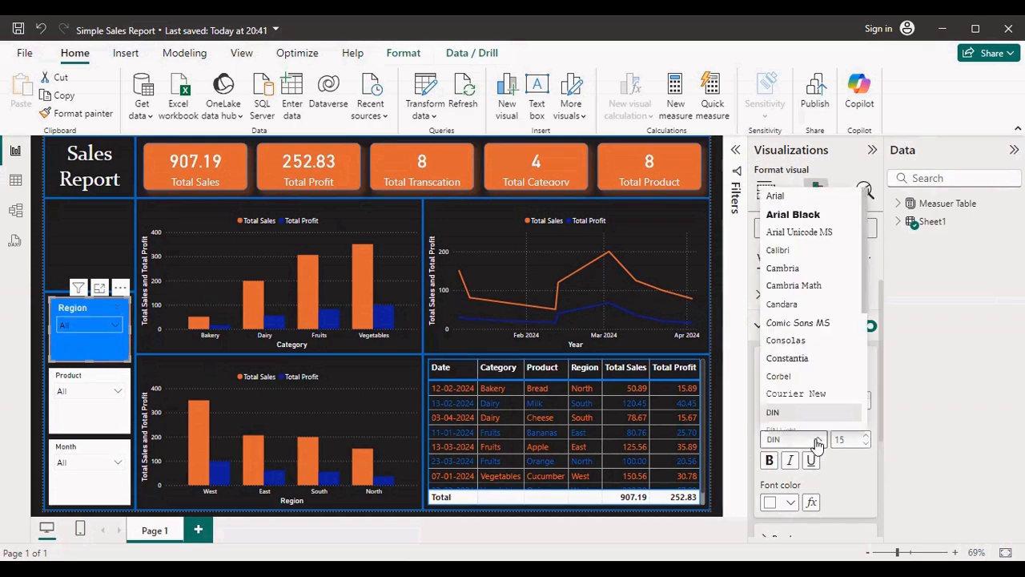
click(788, 360)
click(763, 326)
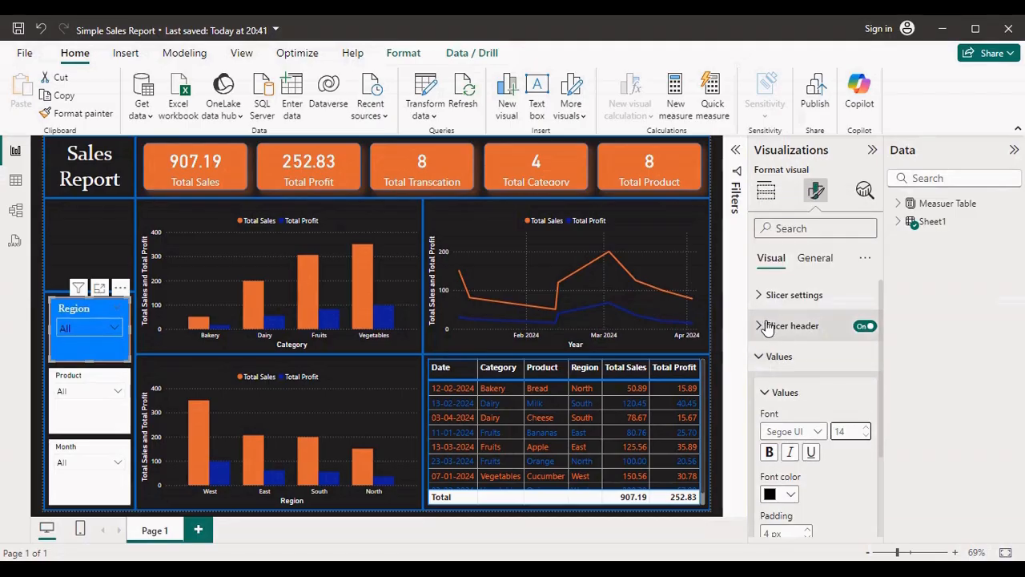
click(762, 326)
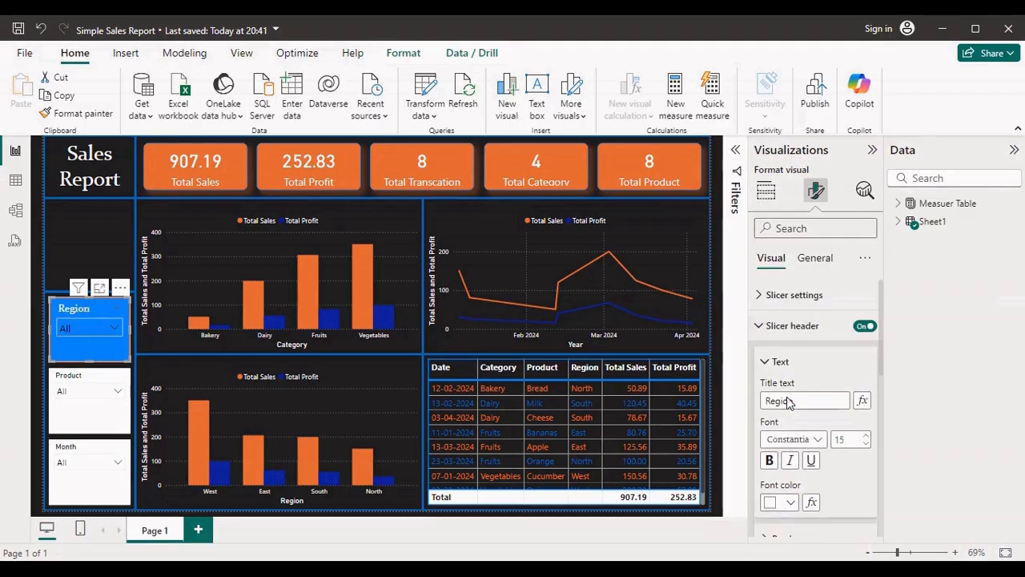
click(770, 461)
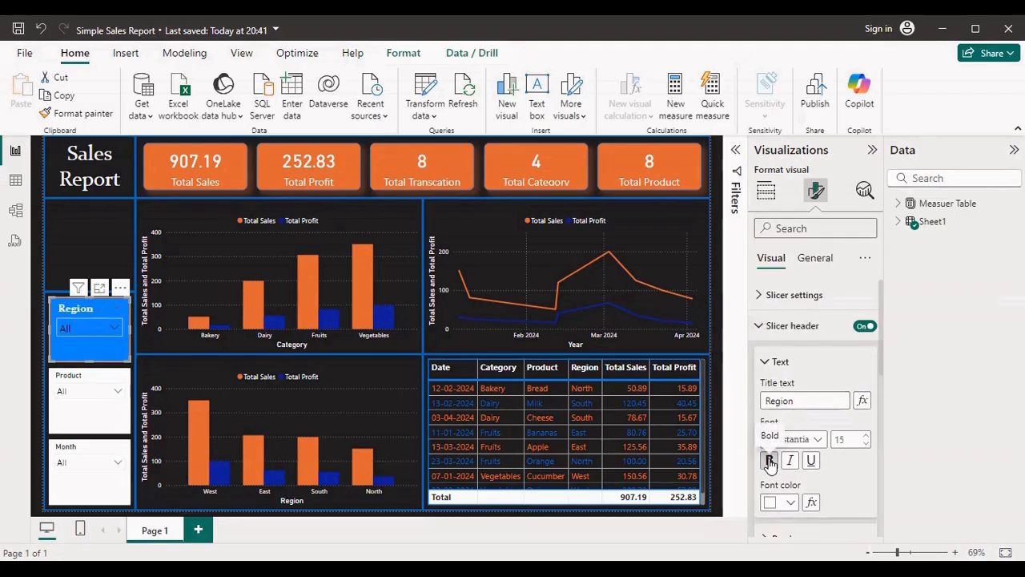
Set the Region slicer's values to Times New Roman, size 15, in white
click(762, 330)
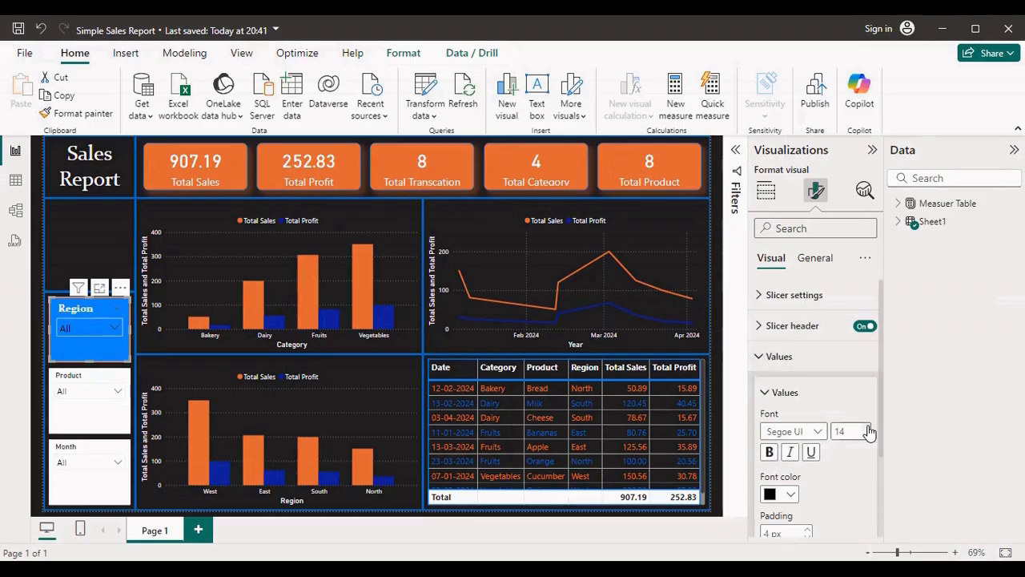
click(810, 431)
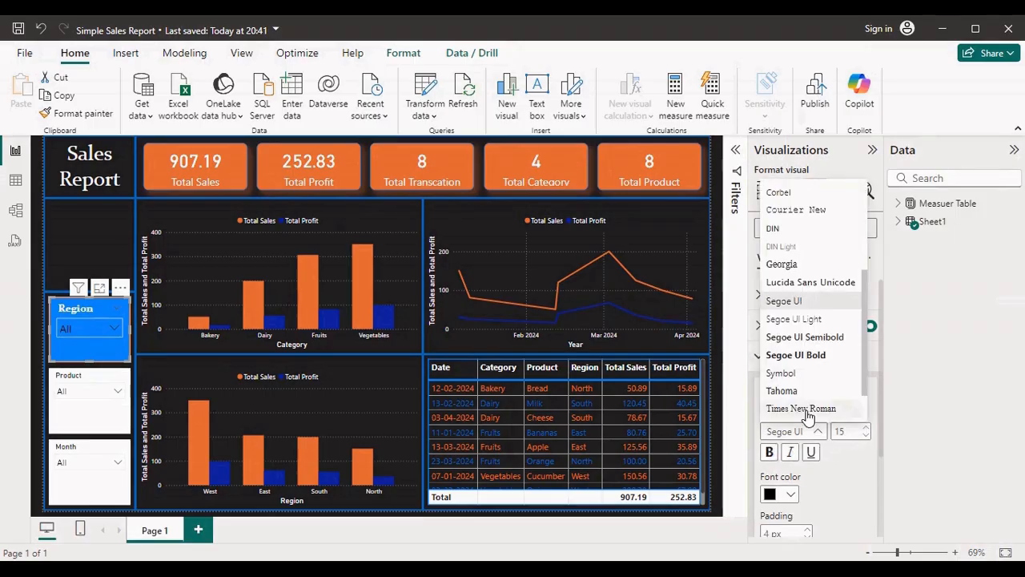
click(801, 410)
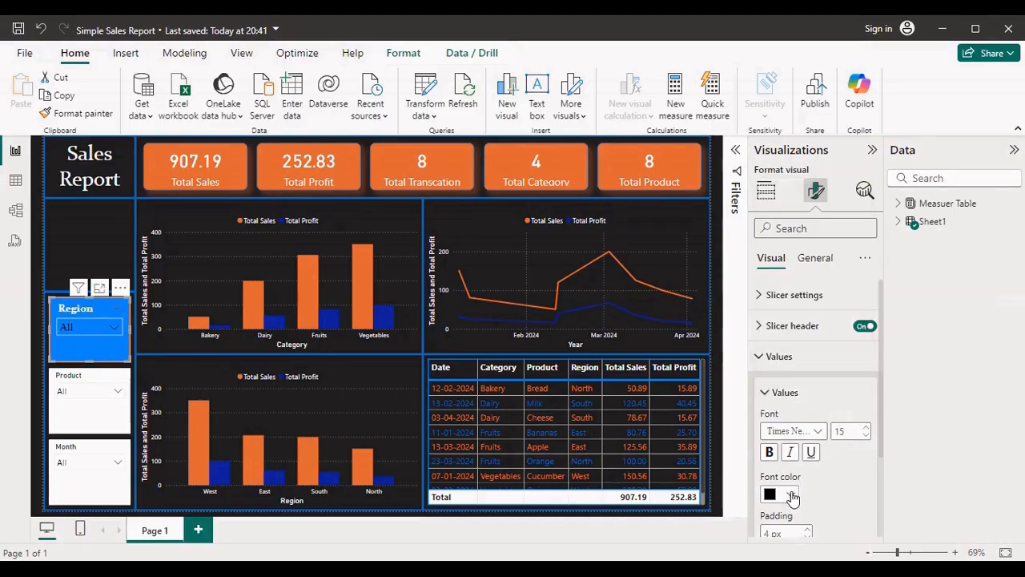
click(791, 494)
click(780, 433)
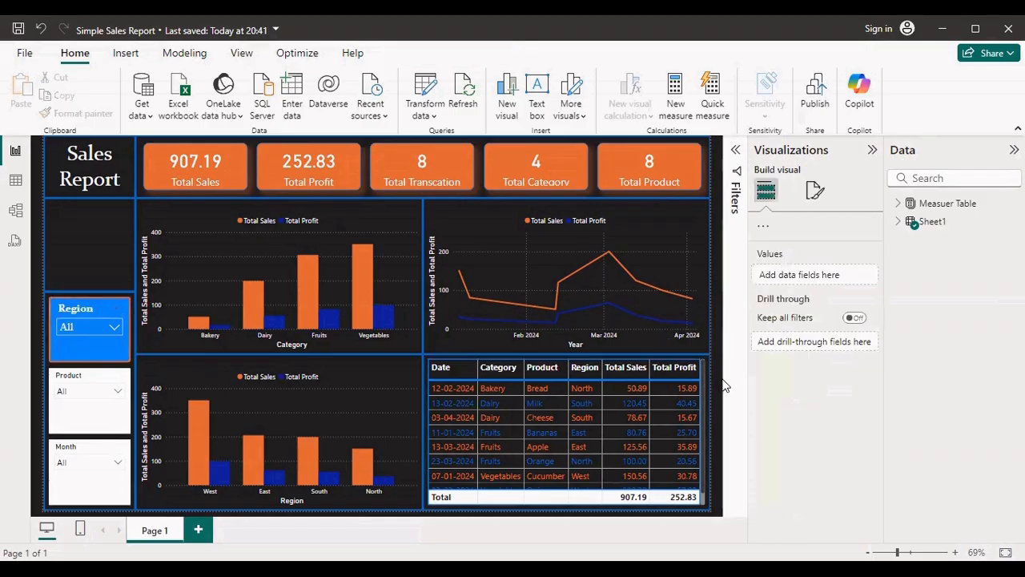
click(504, 350)
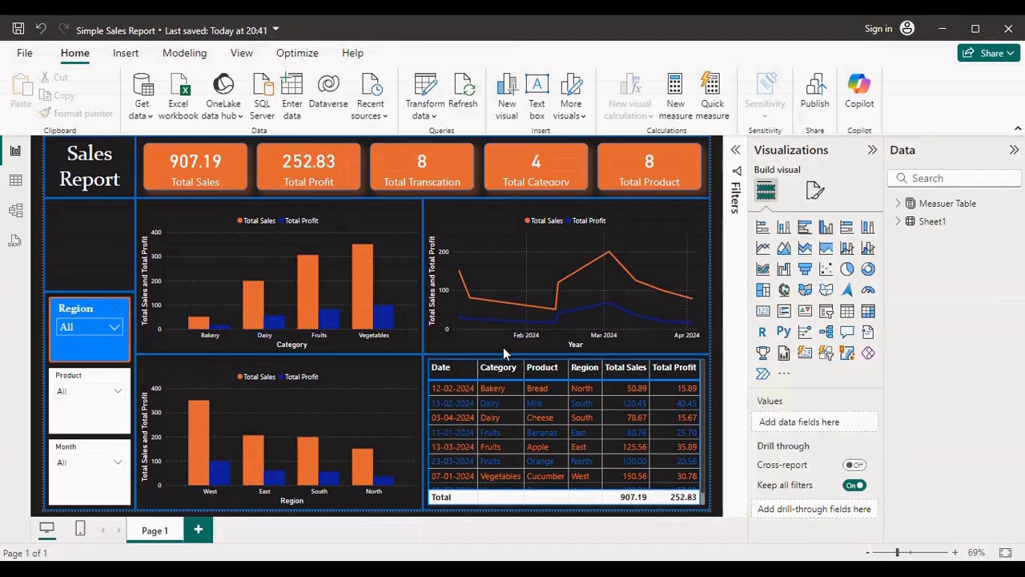
Copy the Region slicer's formatting to the Product and Month slicers with Format painter
click(86, 349)
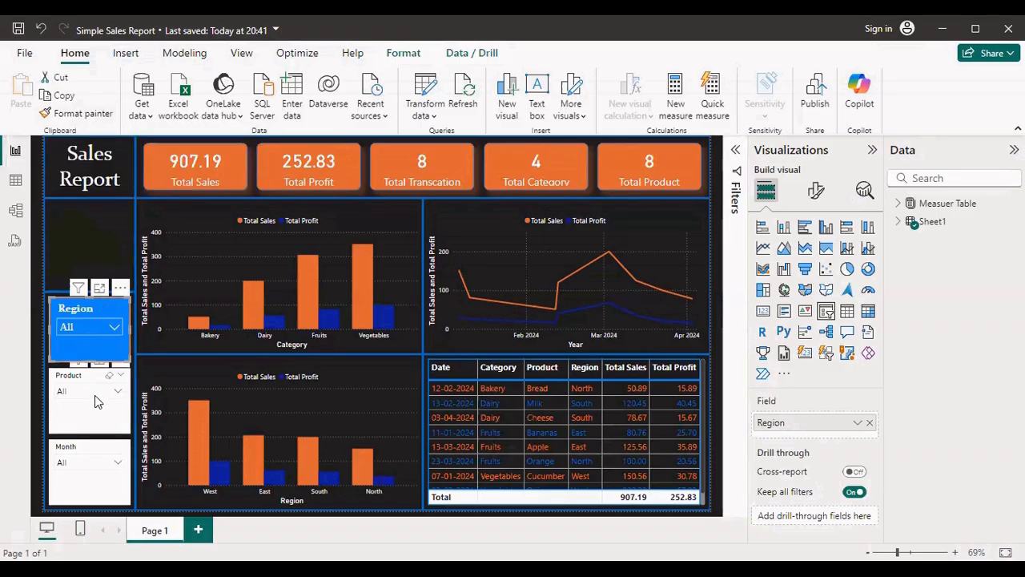
click(78, 113)
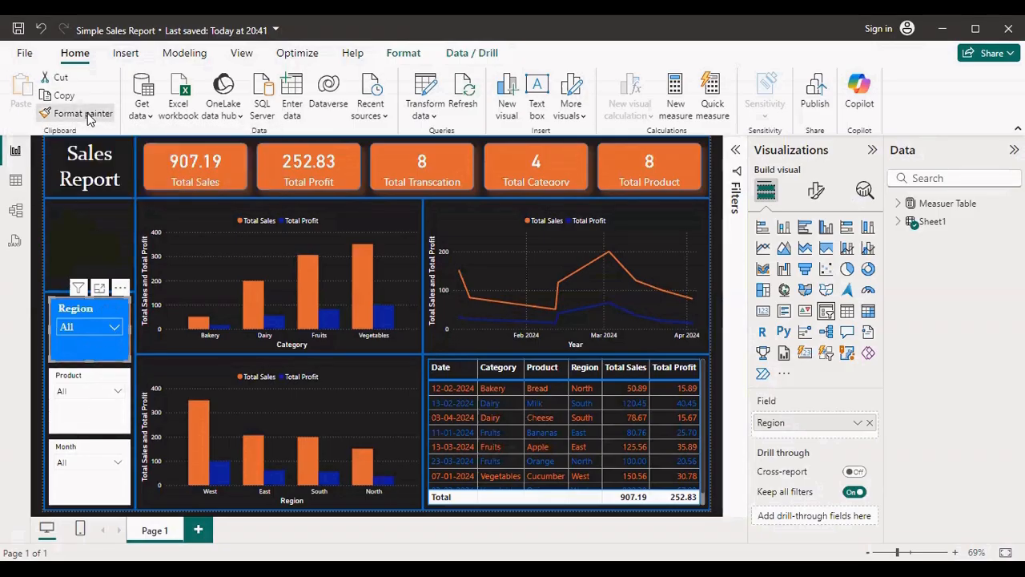
click(85, 413)
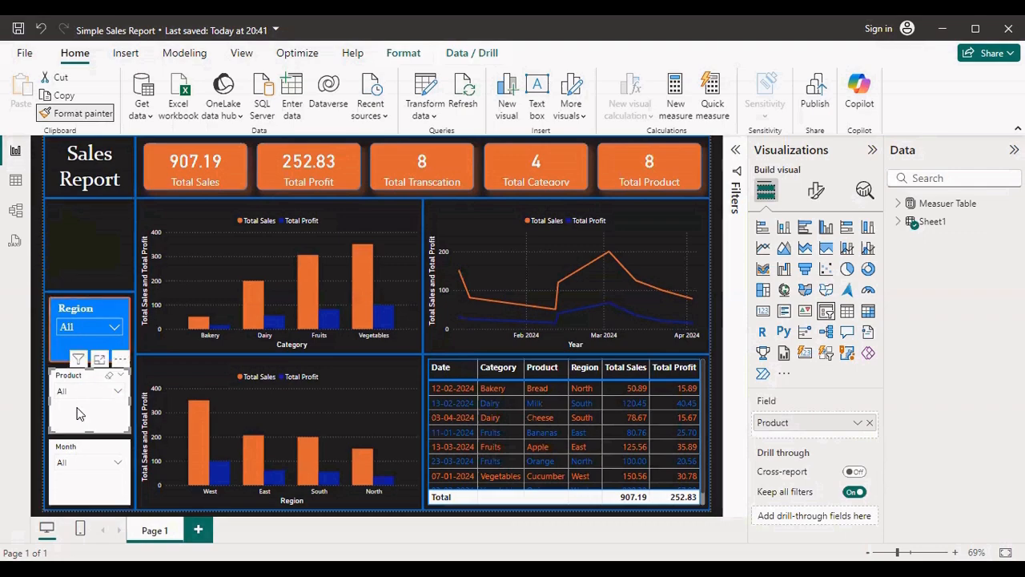
click(91, 115)
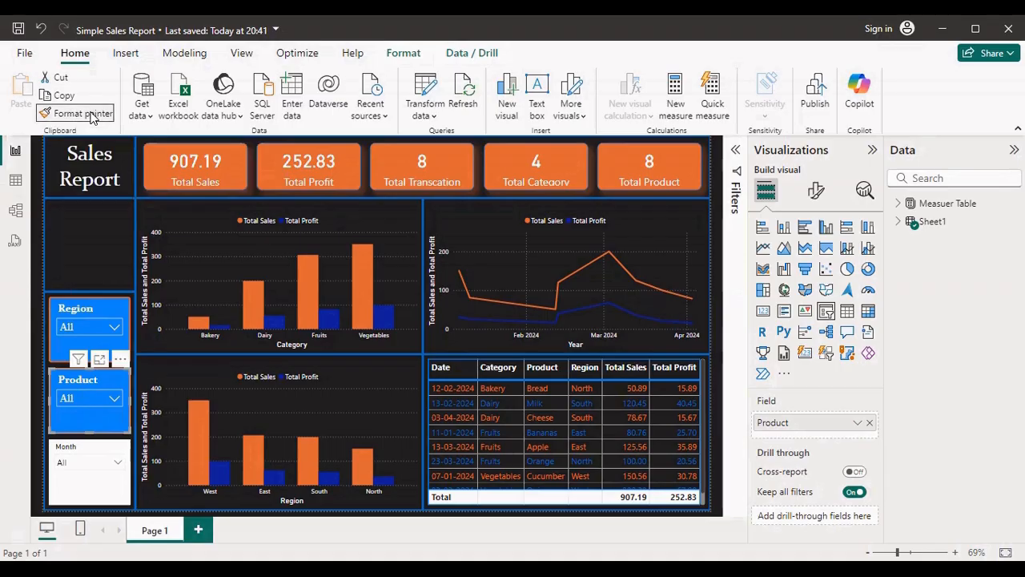
click(79, 466)
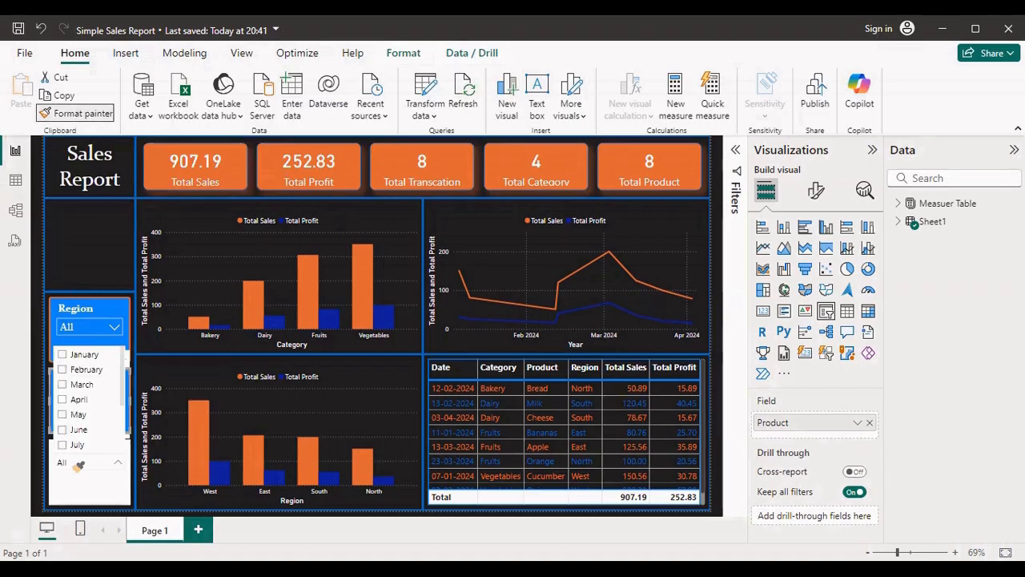
click(76, 478)
click(72, 478)
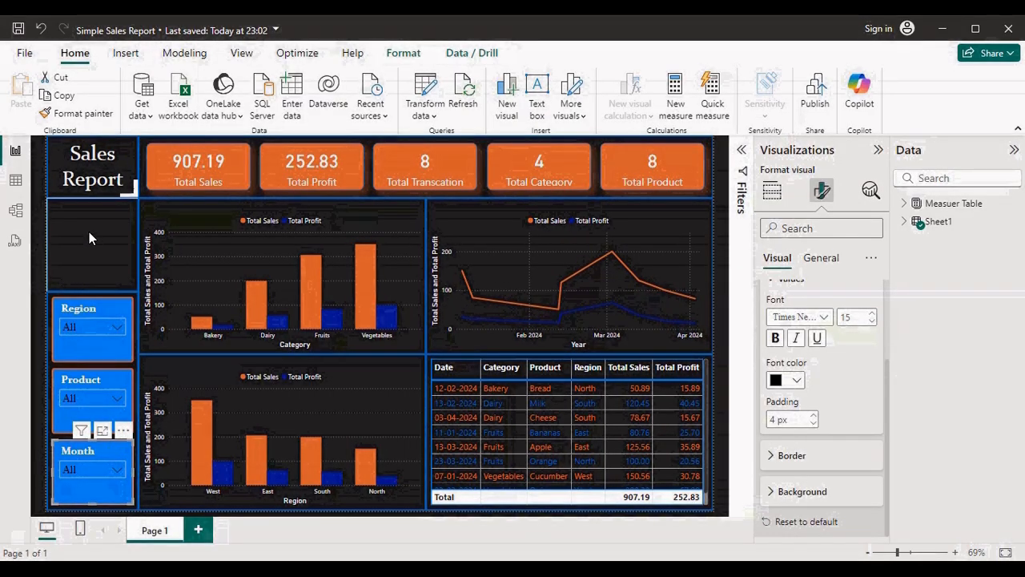
Insert a Clear all slicers button and place it above the Region slicer at horizontal 10 and vertical 220
click(126, 54)
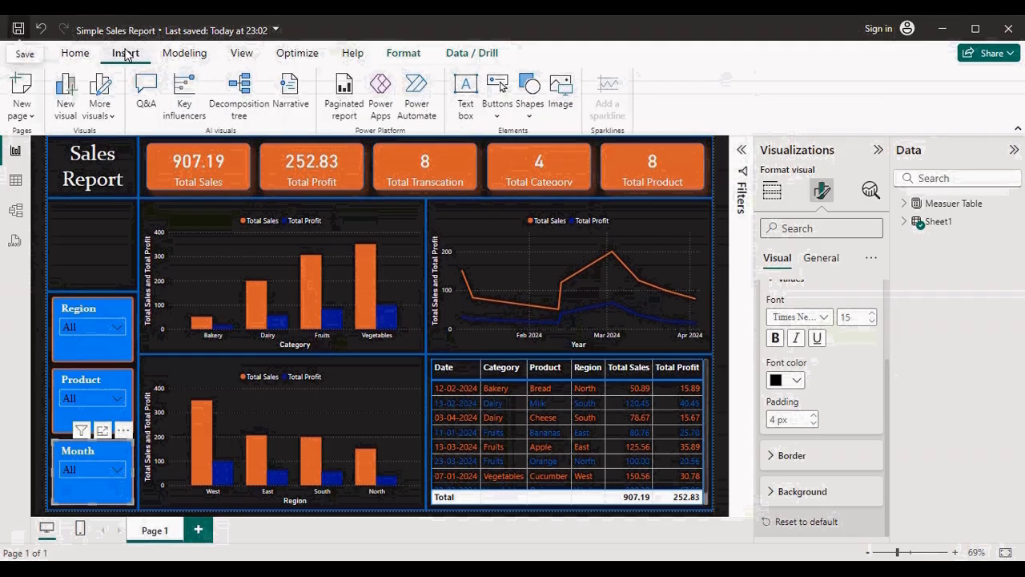
click(497, 118)
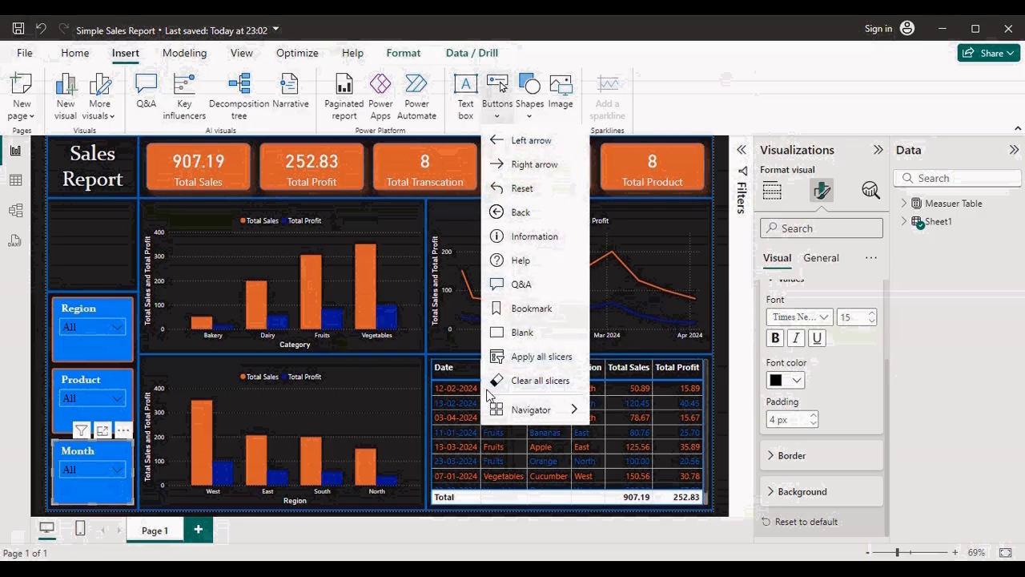
click(544, 381)
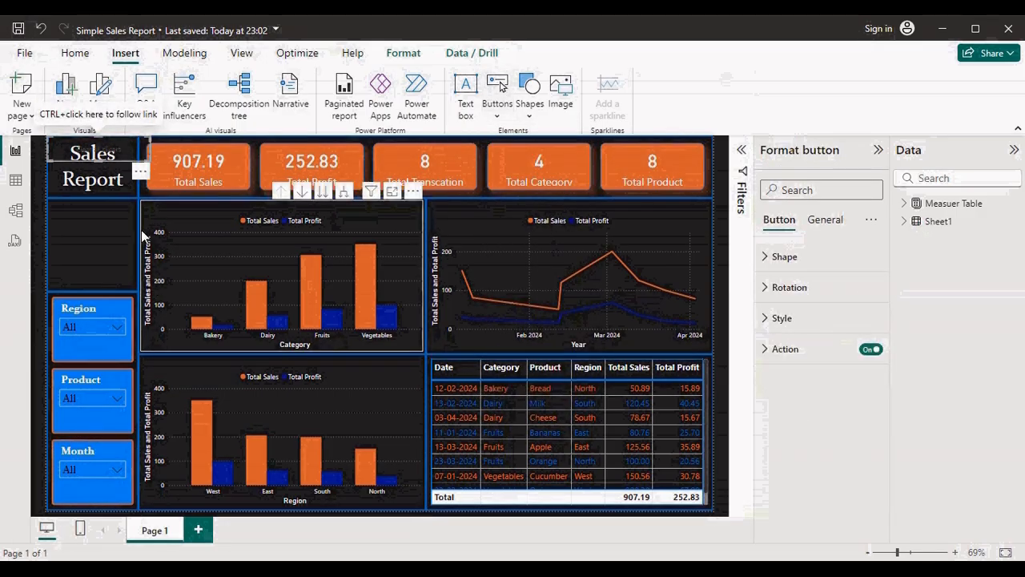
drag(118, 156, 119, 269)
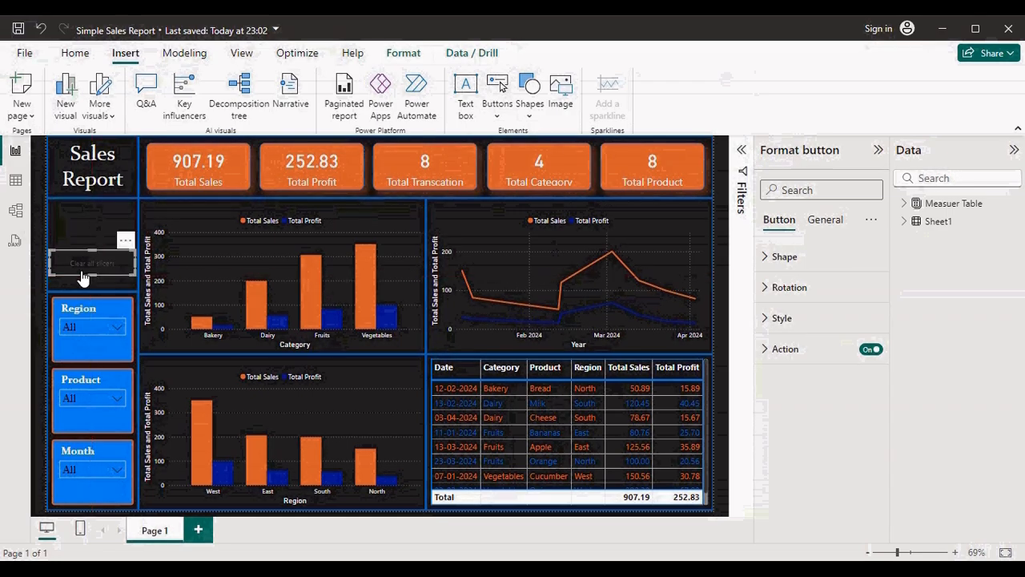
click(824, 219)
click(778, 407)
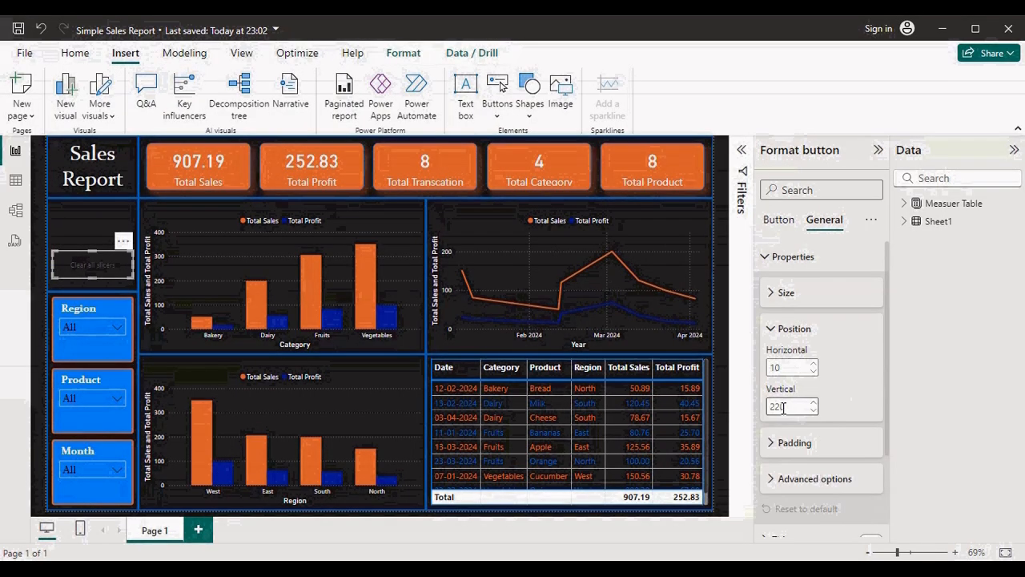
Turn on the Clear all slicers button's fill and set its colour to the theme's dark blue
click(91, 267)
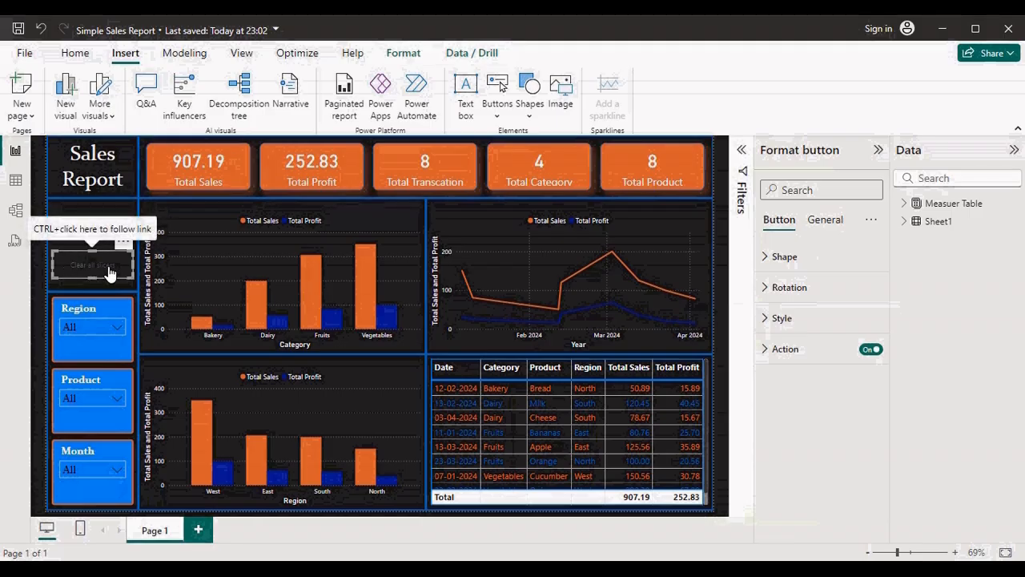
click(781, 318)
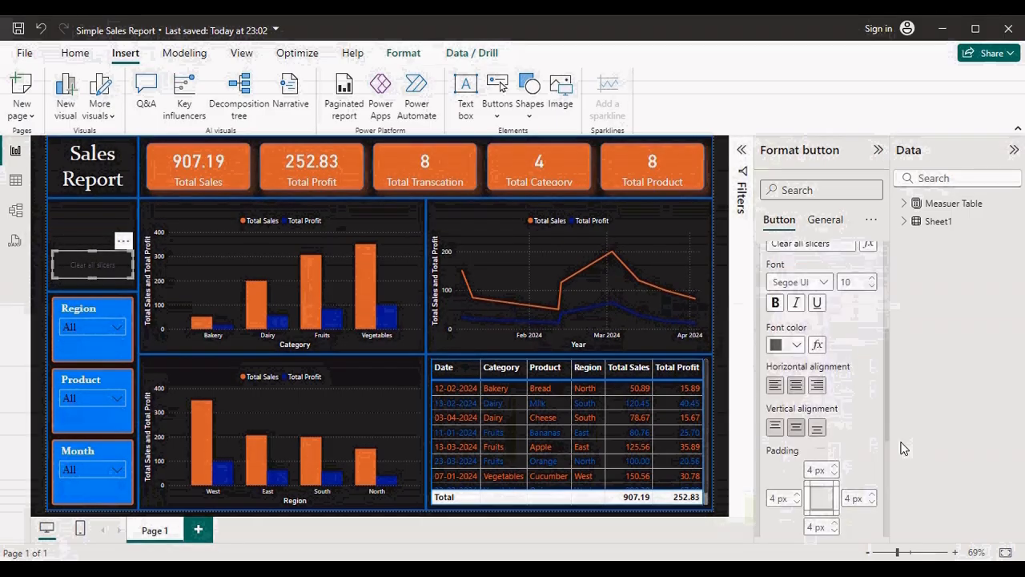
scroll(881, 449, down, 4)
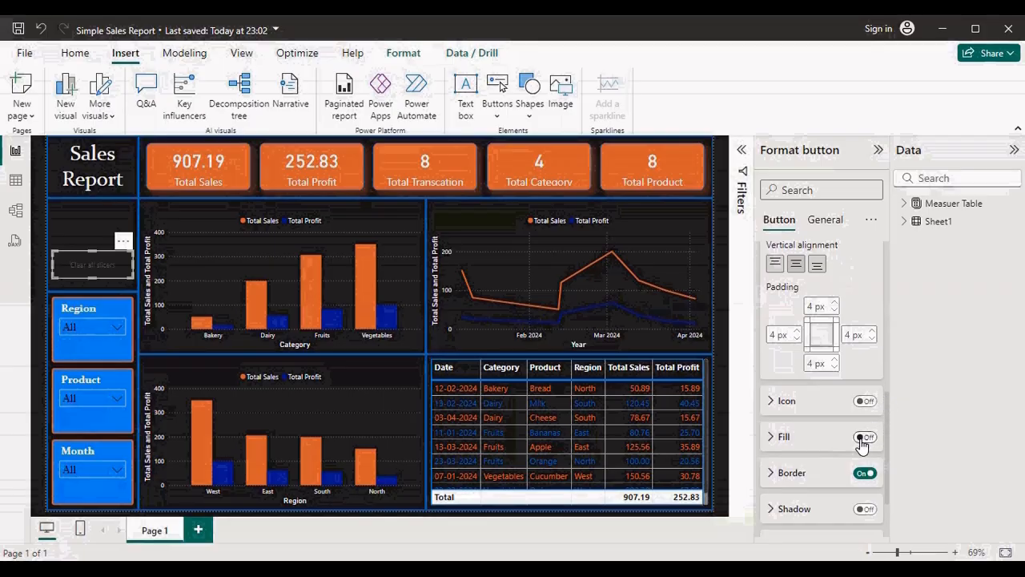
click(862, 437)
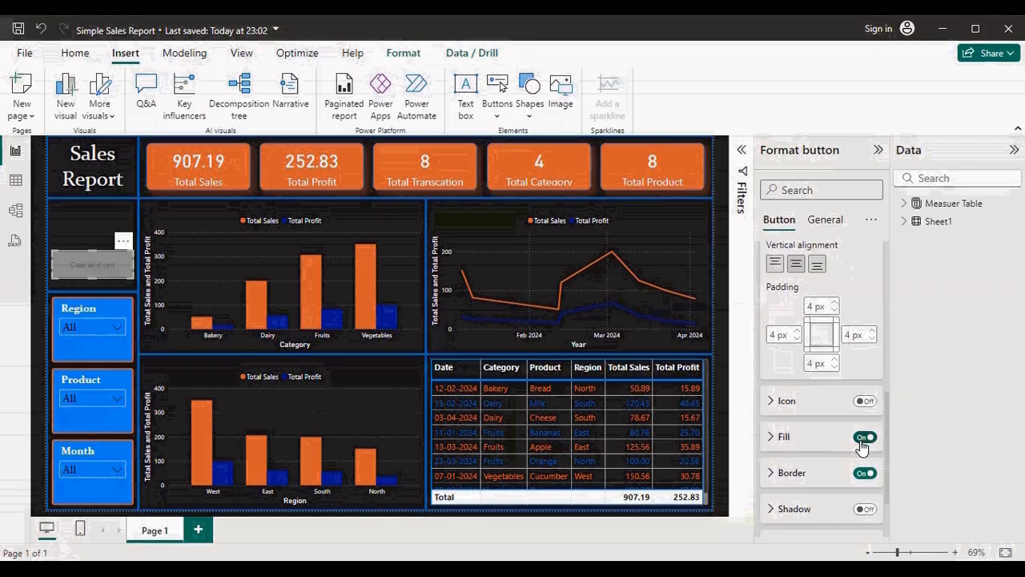
click(772, 441)
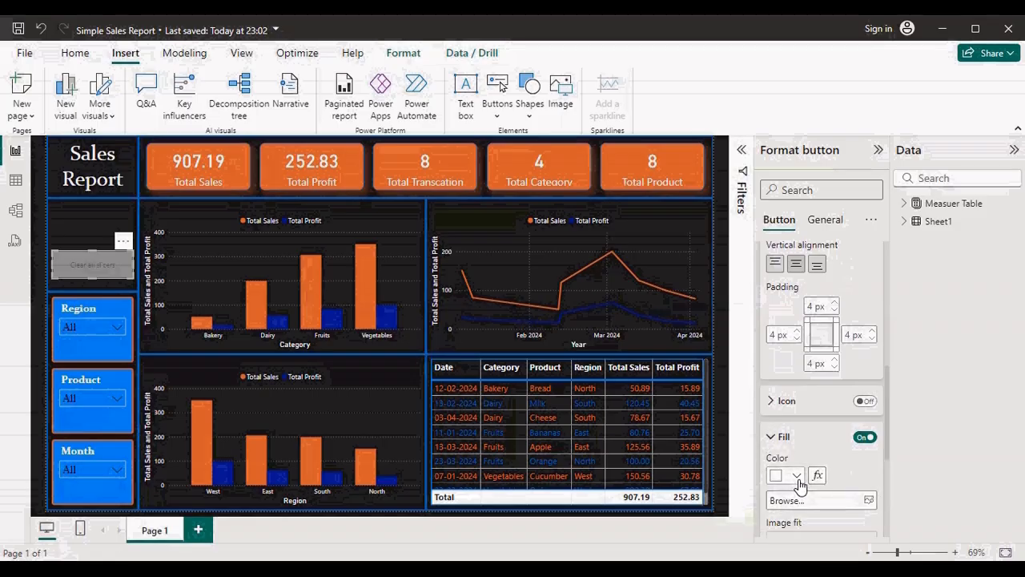
click(799, 479)
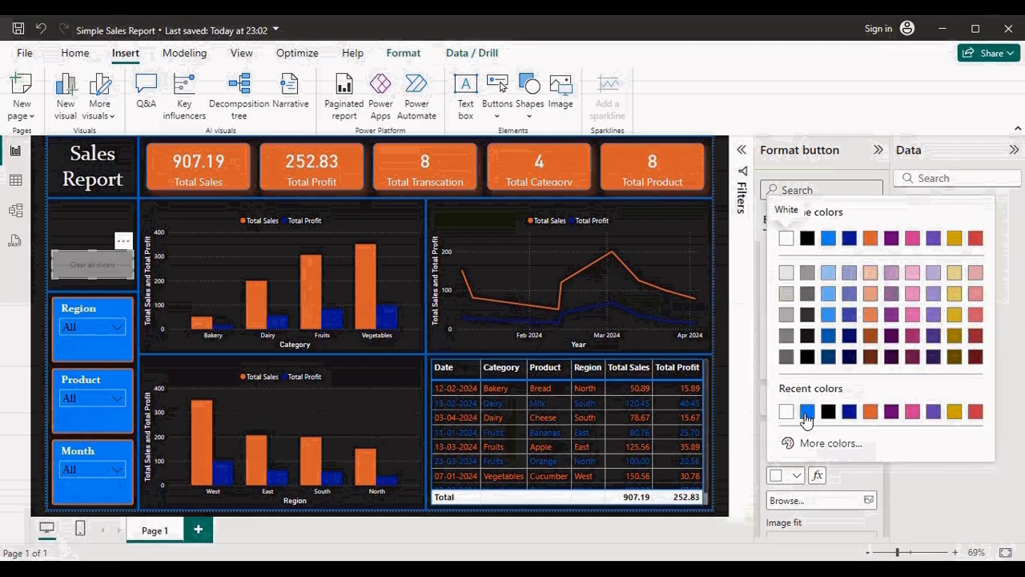
click(806, 415)
click(796, 475)
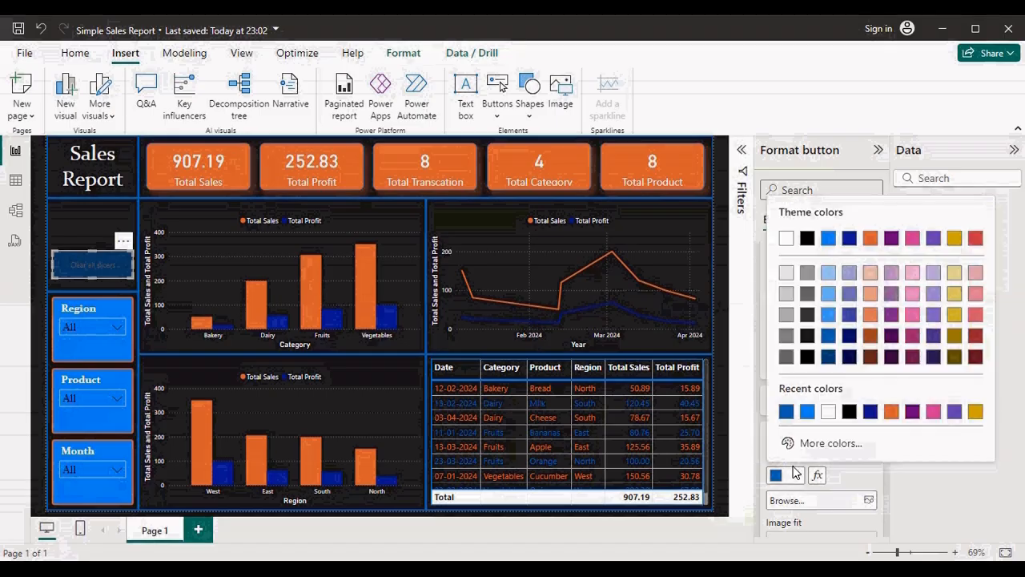
click(870, 412)
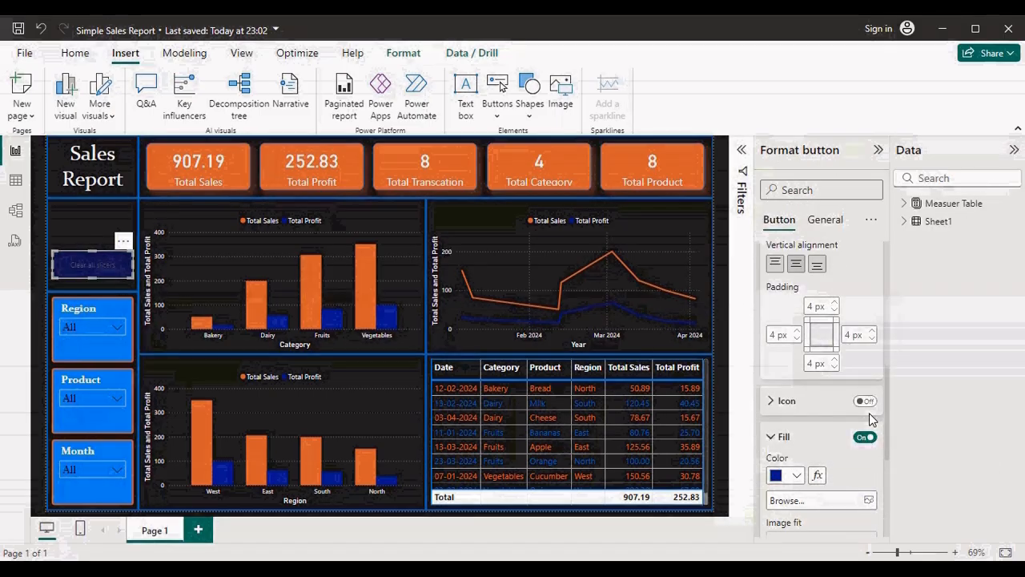
Format the Clear all slicers button's text as white Times New Roman at size 13
scroll(881, 377, up, 3)
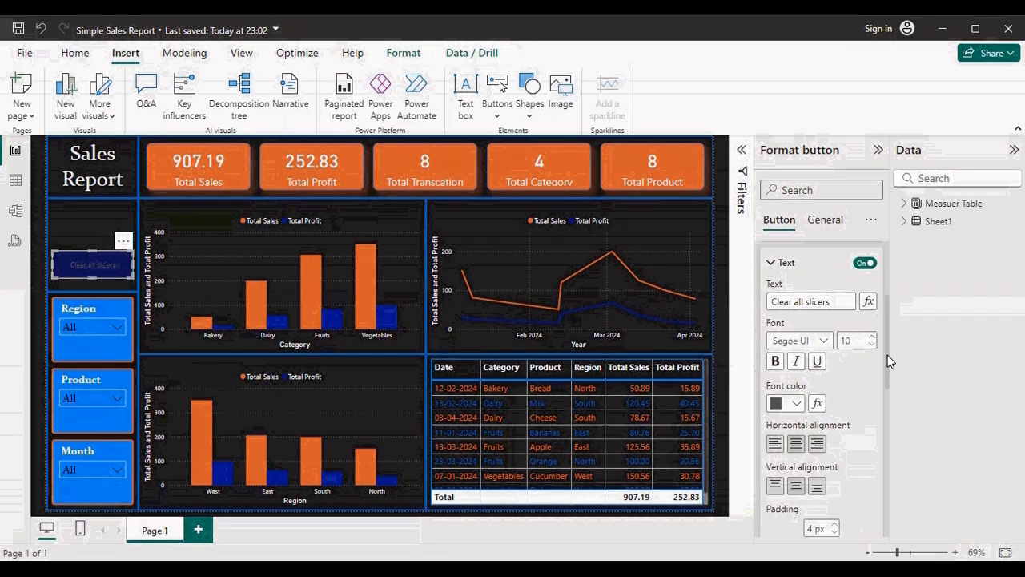
click(797, 403)
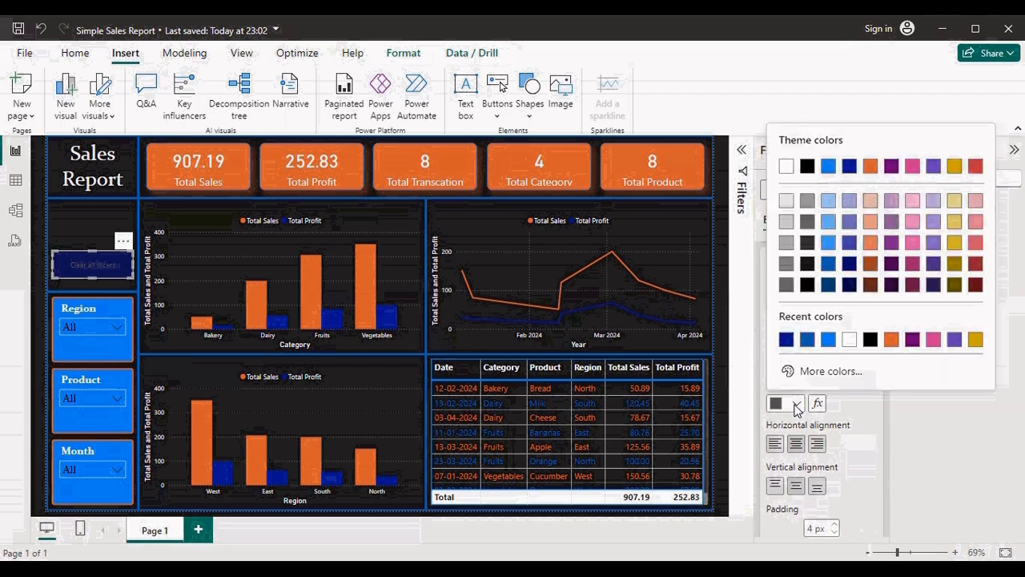
click(848, 341)
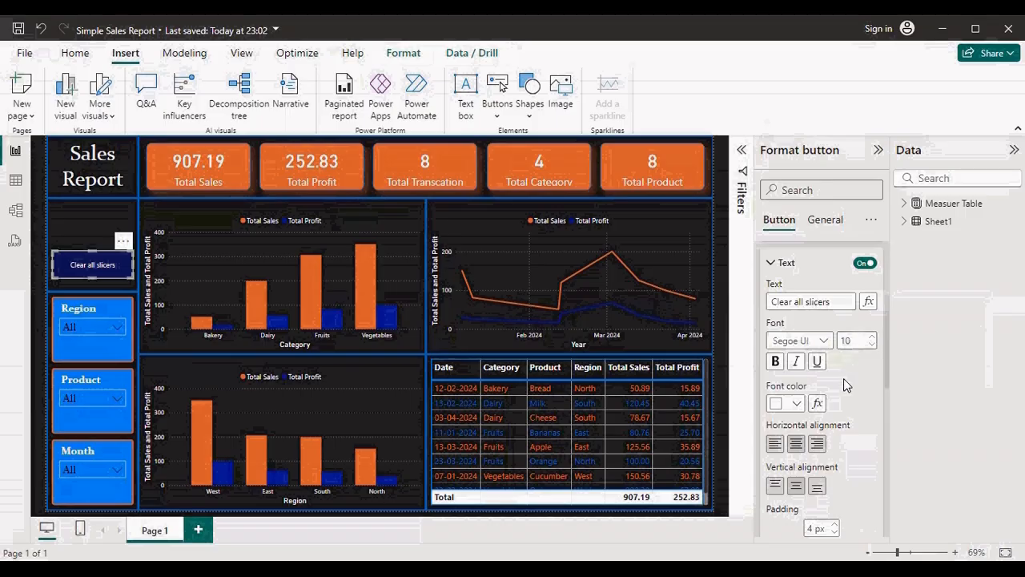
click(869, 340)
click(870, 340)
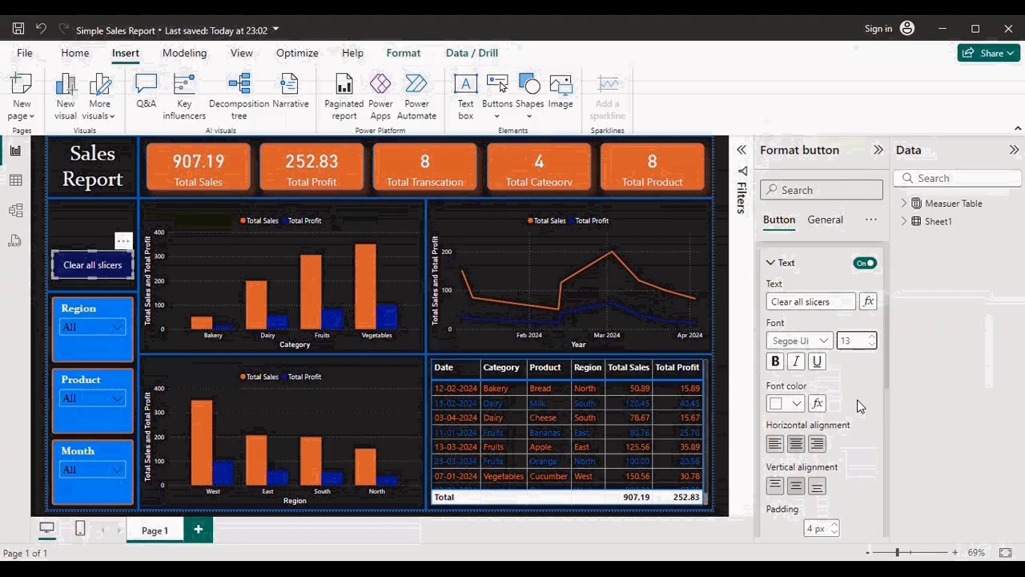
click(823, 341)
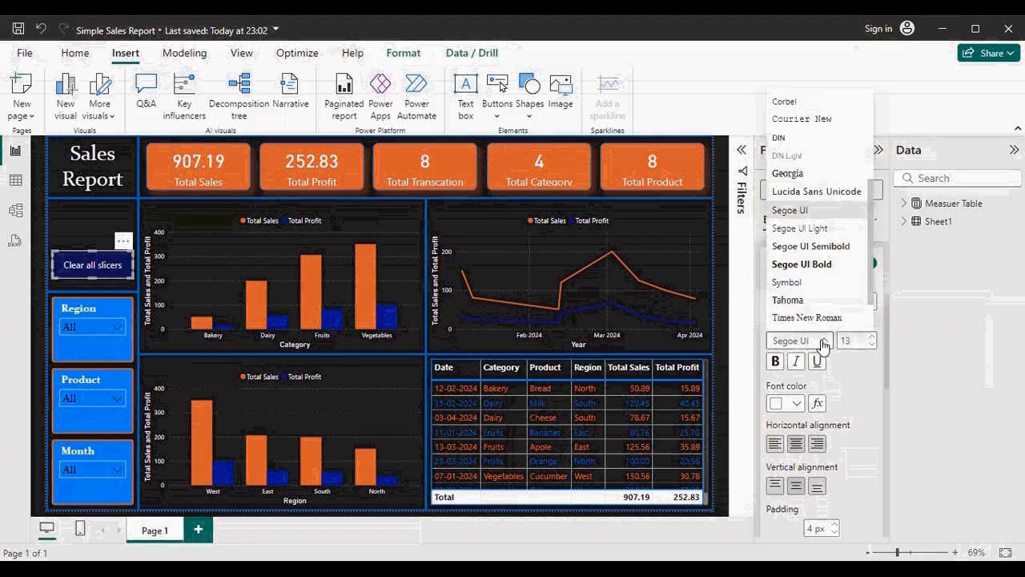
click(806, 317)
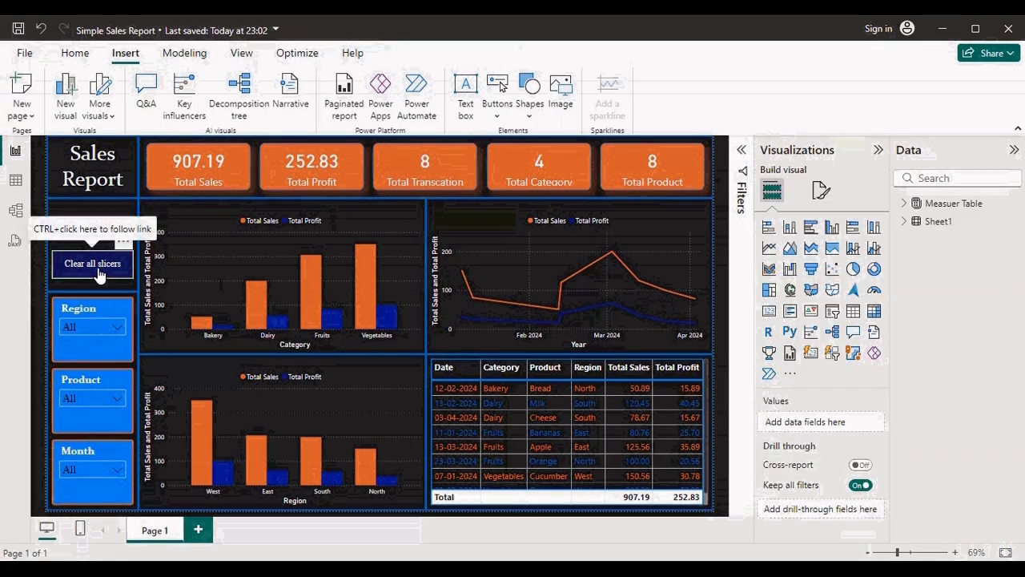
Test the Clear all slicers button by filtering Region to West and Month to January and June and clearing them with it
click(114, 331)
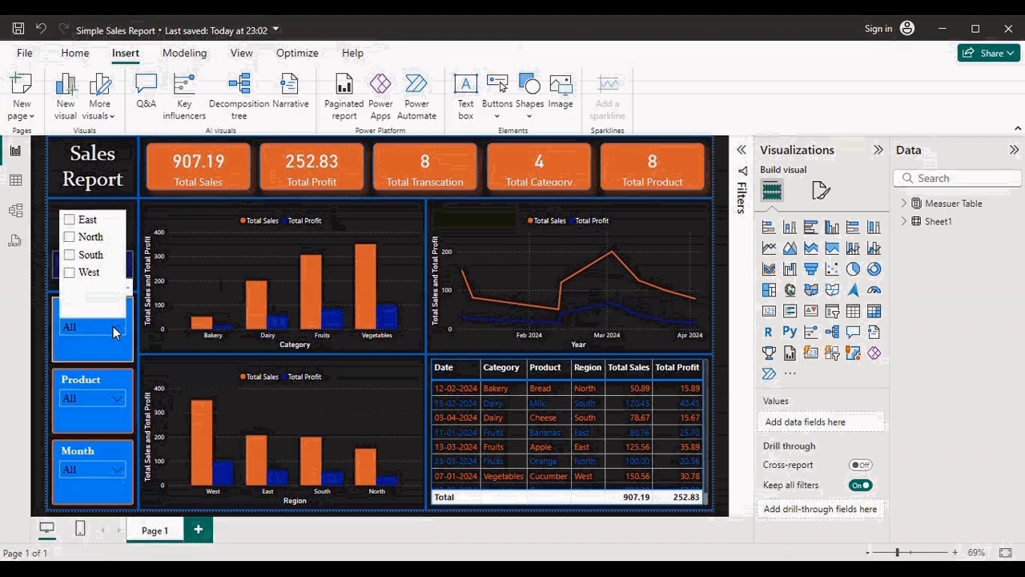
click(86, 273)
click(115, 469)
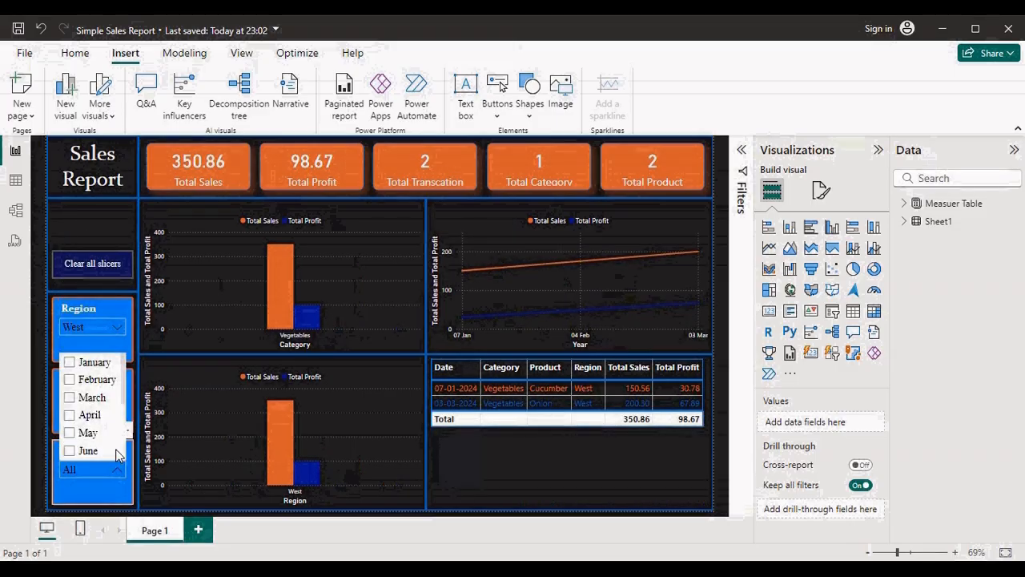
click(90, 365)
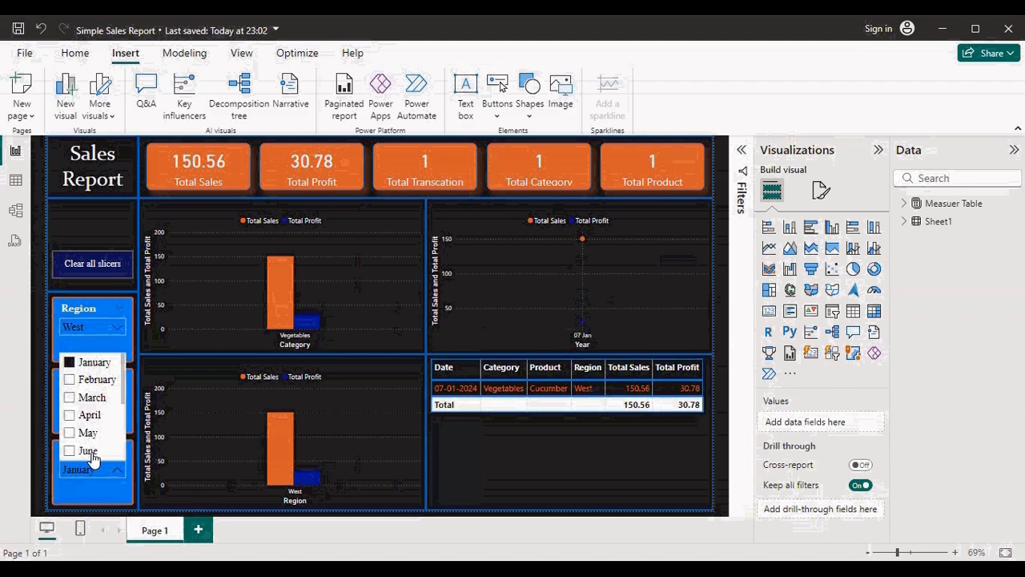
click(88, 451)
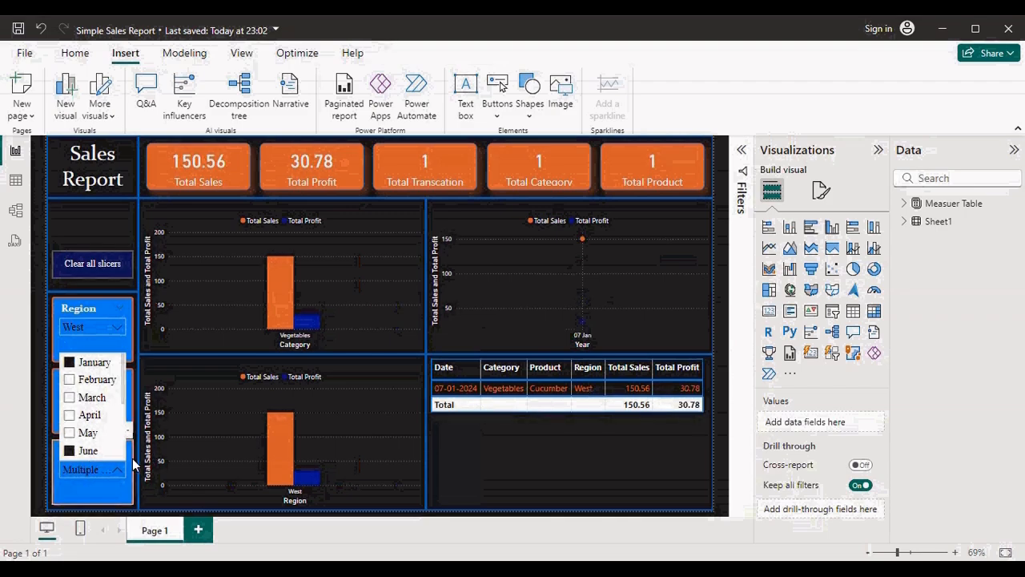
click(30, 362)
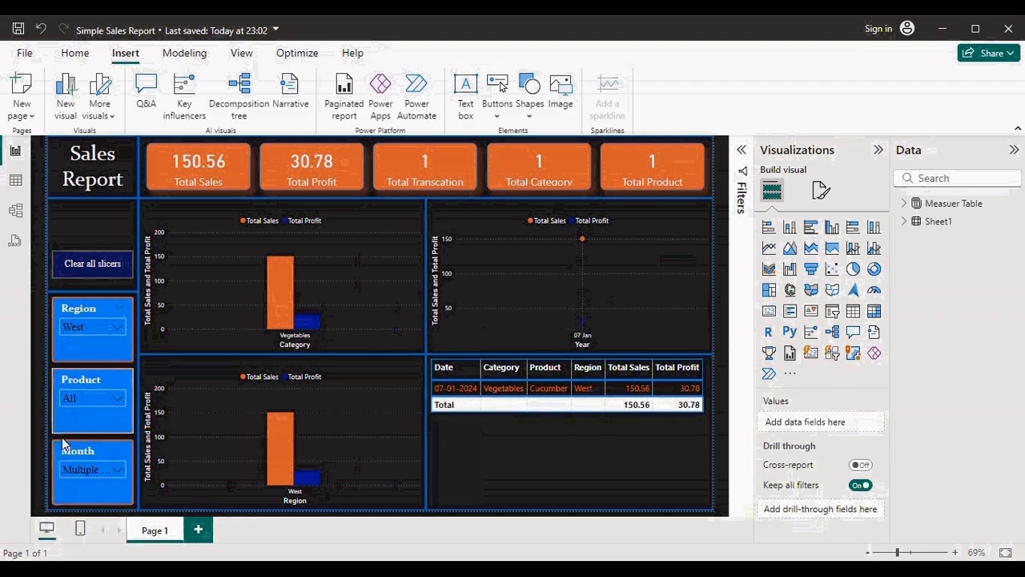
ctrl+click(91, 267)
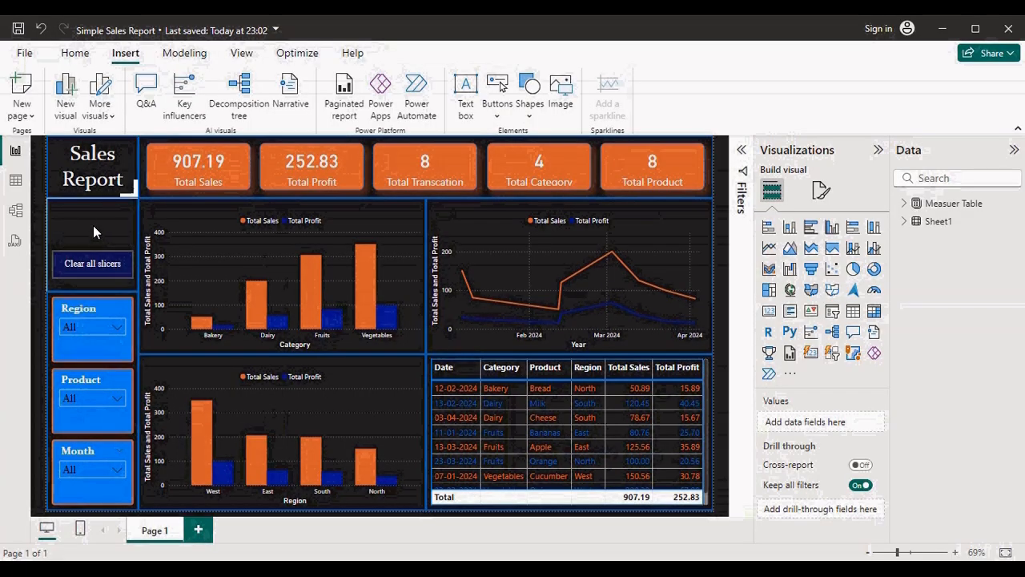
Check cross-filtering by selecting the Vegetables column in the category chart and clearing that selection
click(366, 293)
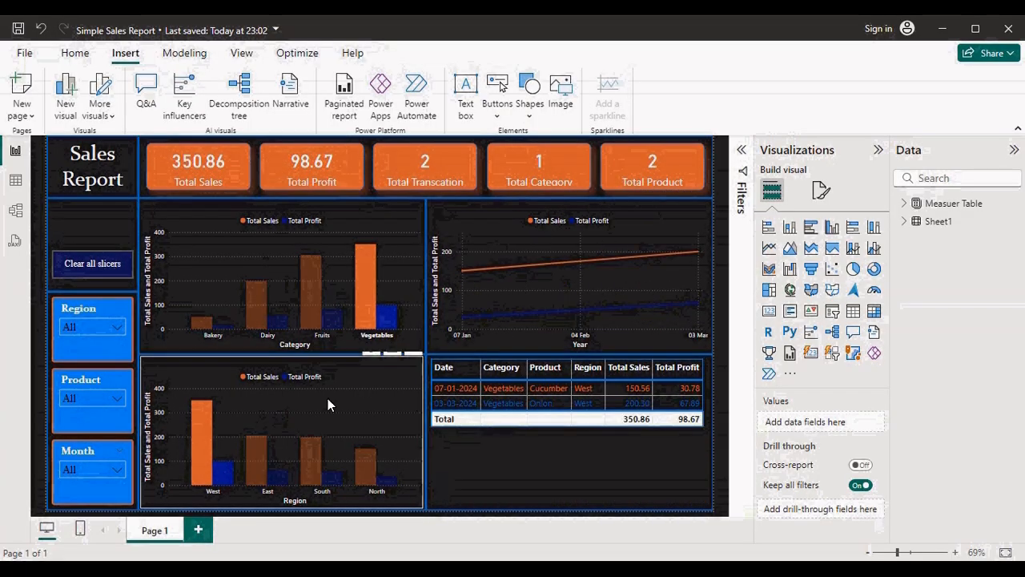
click(109, 228)
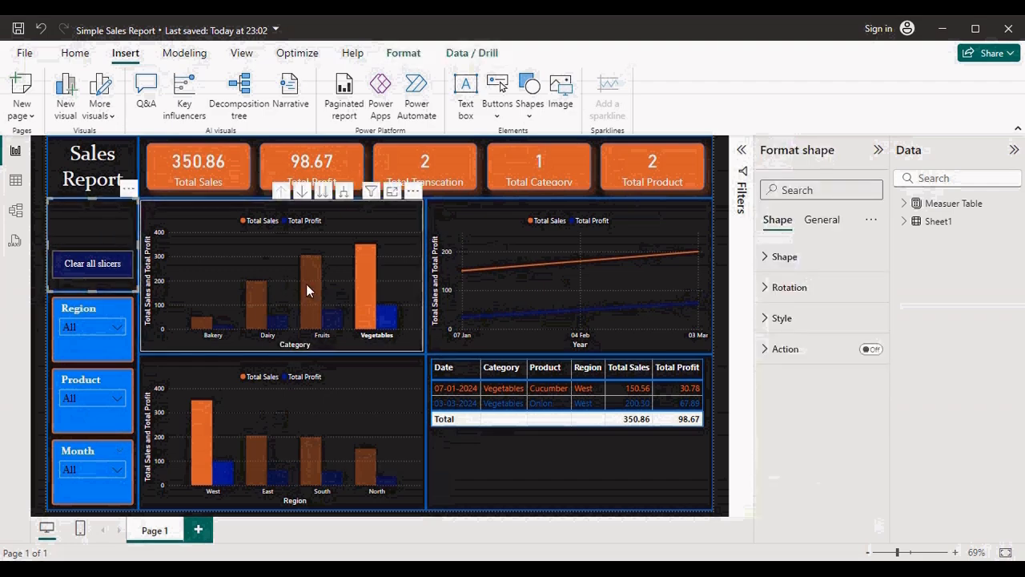
click(368, 285)
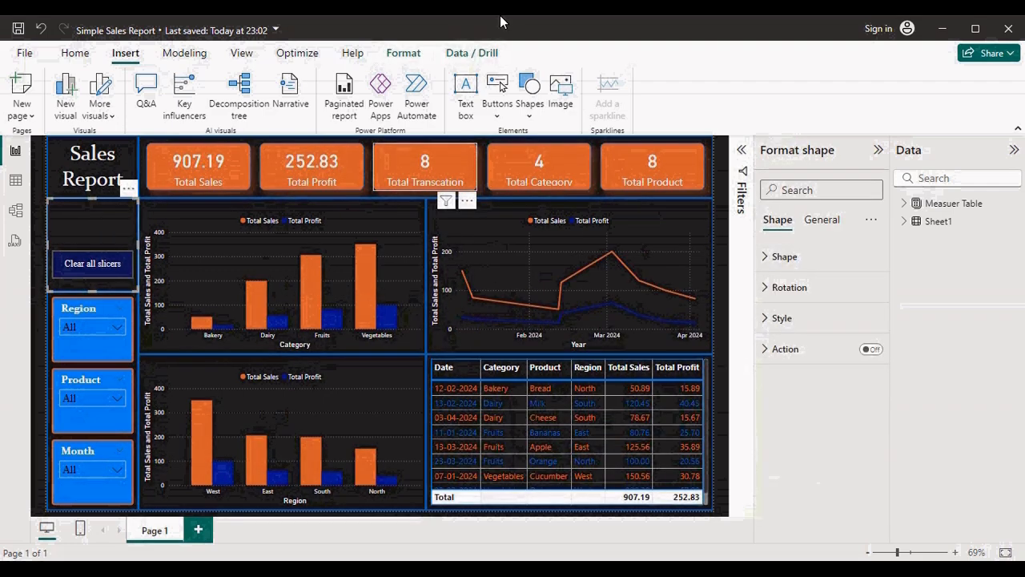
Add a bookmark of the unfiltered report page and rename it Reset
click(241, 54)
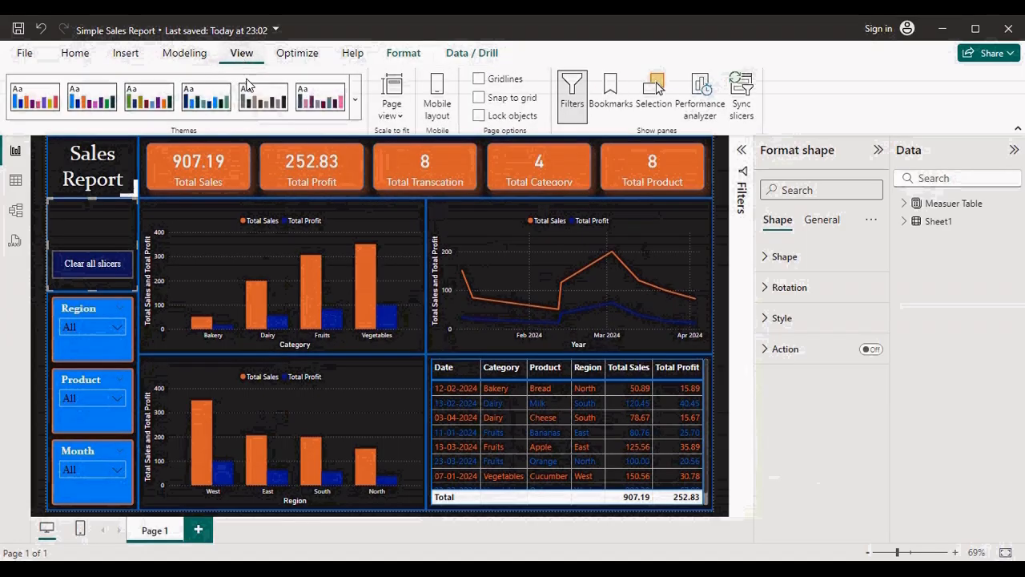
click(611, 109)
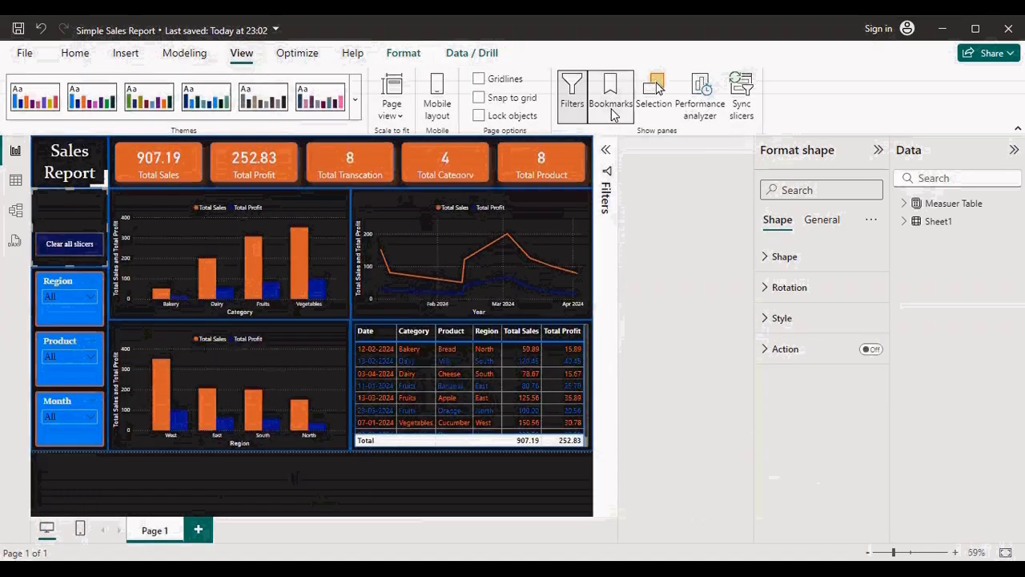
click(641, 175)
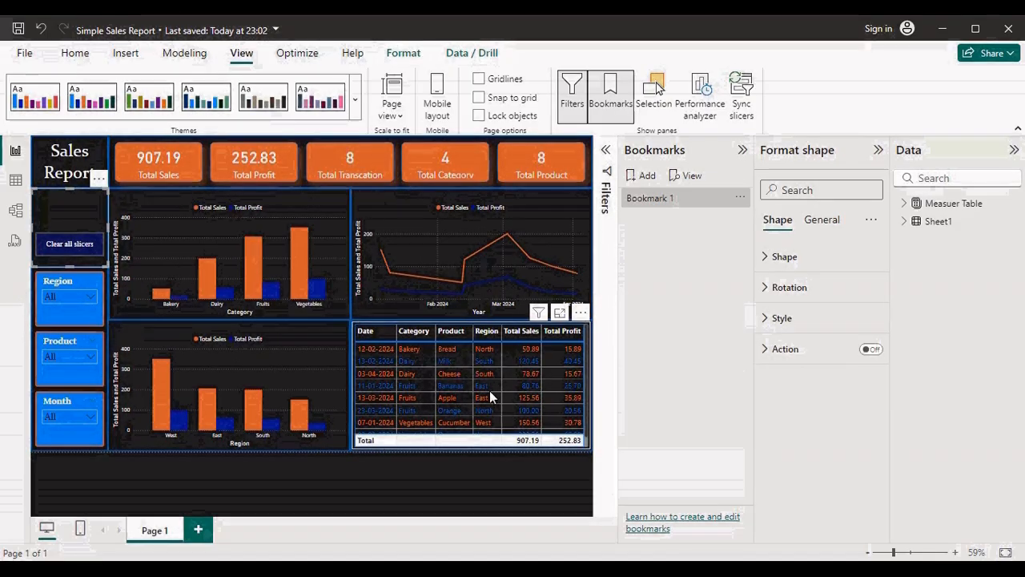
double_click(653, 200)
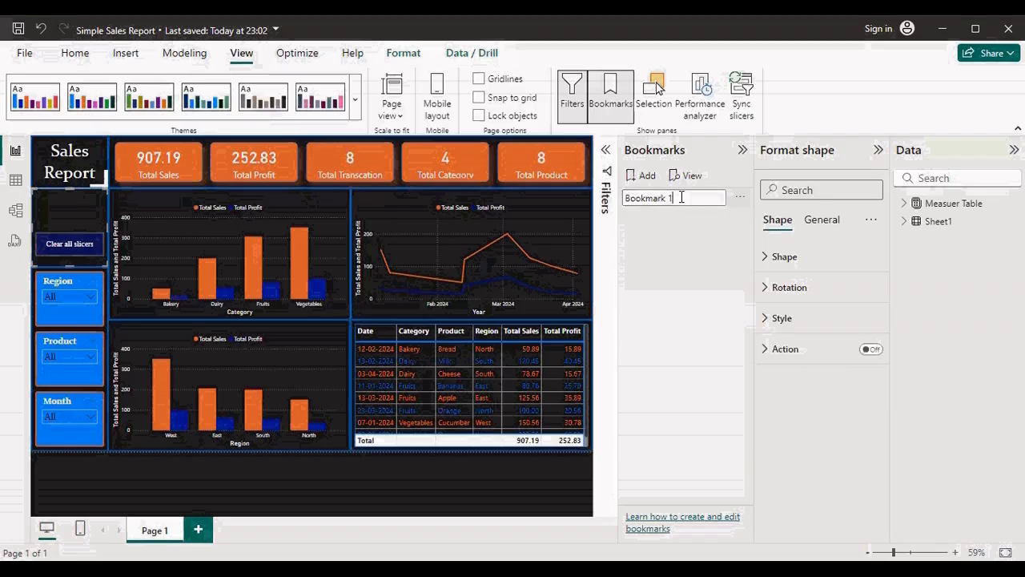
drag(681, 197, 617, 198)
text(De)
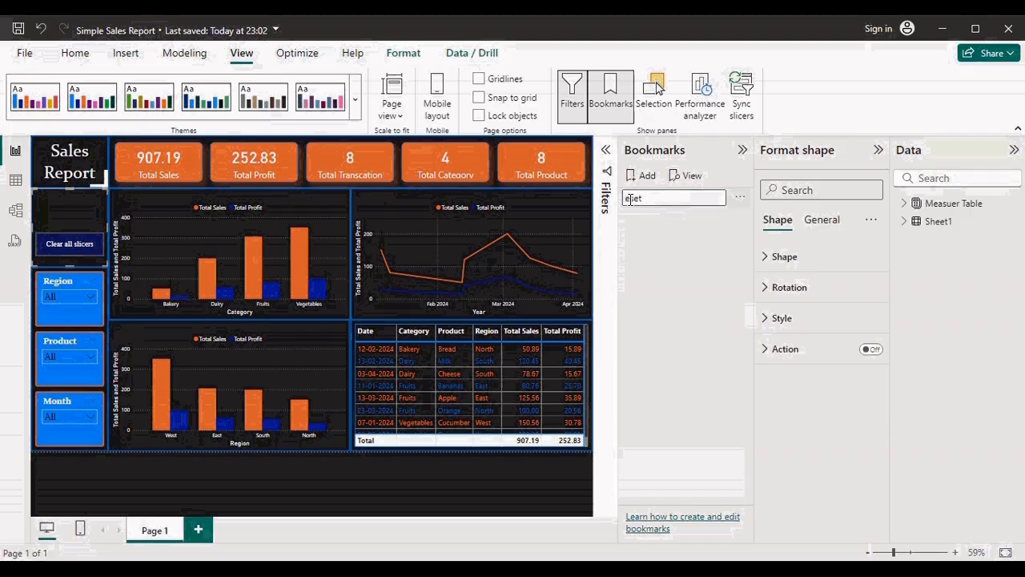
key(Return)
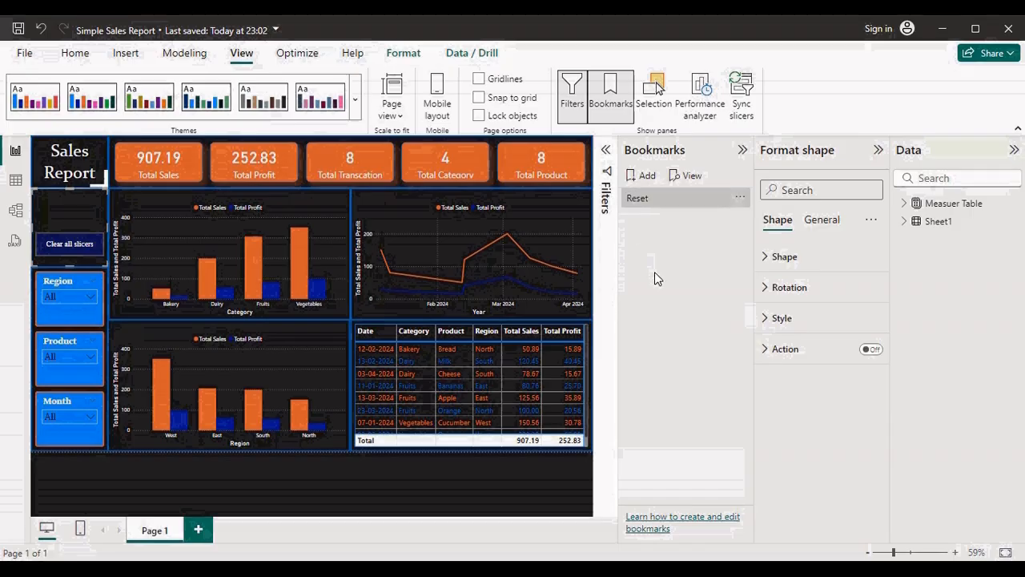
Insert a blank button and place it just above the Clear all slicers button
click(125, 55)
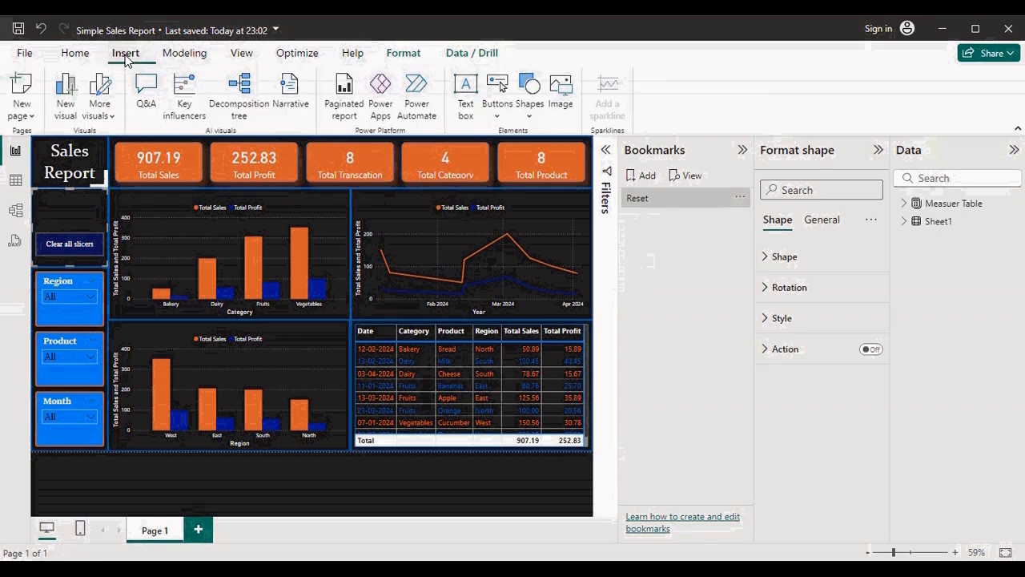
click(498, 119)
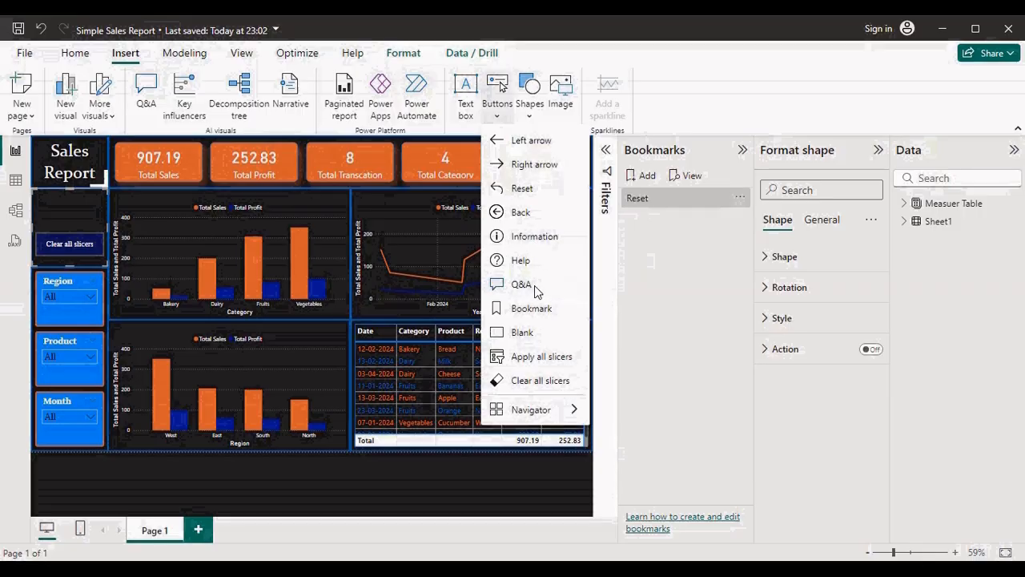
click(522, 334)
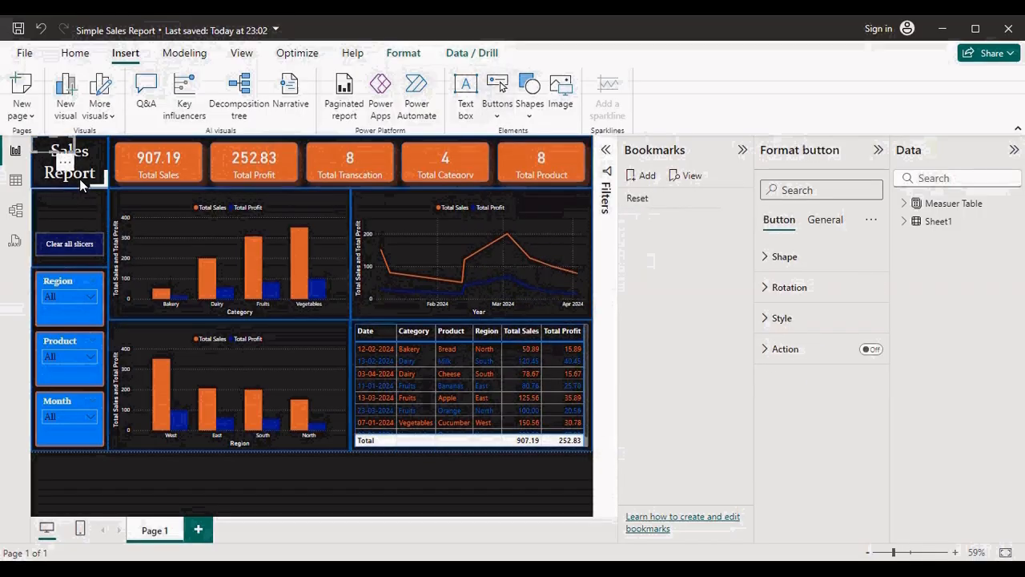
drag(50, 144, 66, 209)
Resize the blank button to height 54 and width 156 to match the Clear all slicers button
click(77, 242)
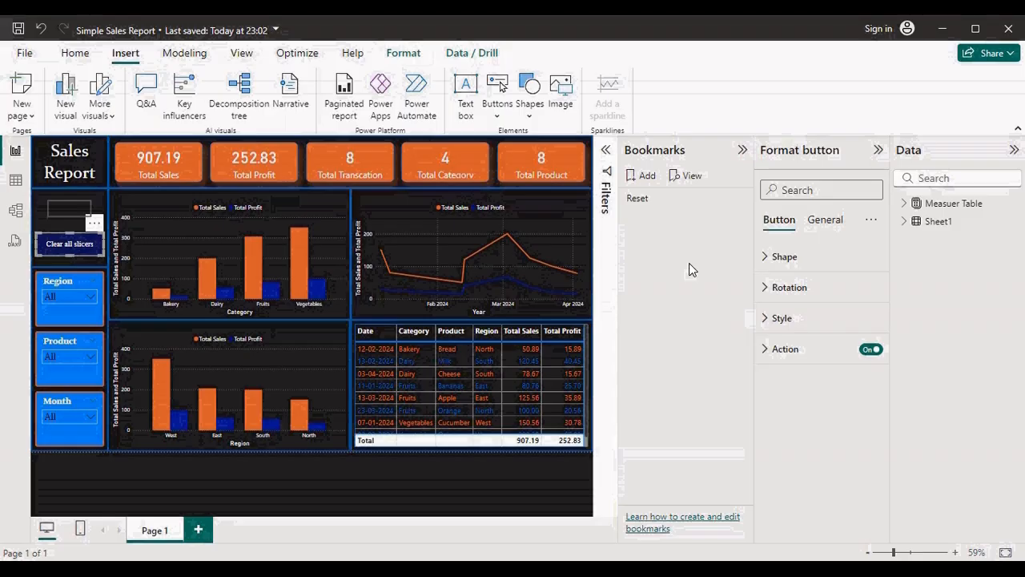
click(825, 220)
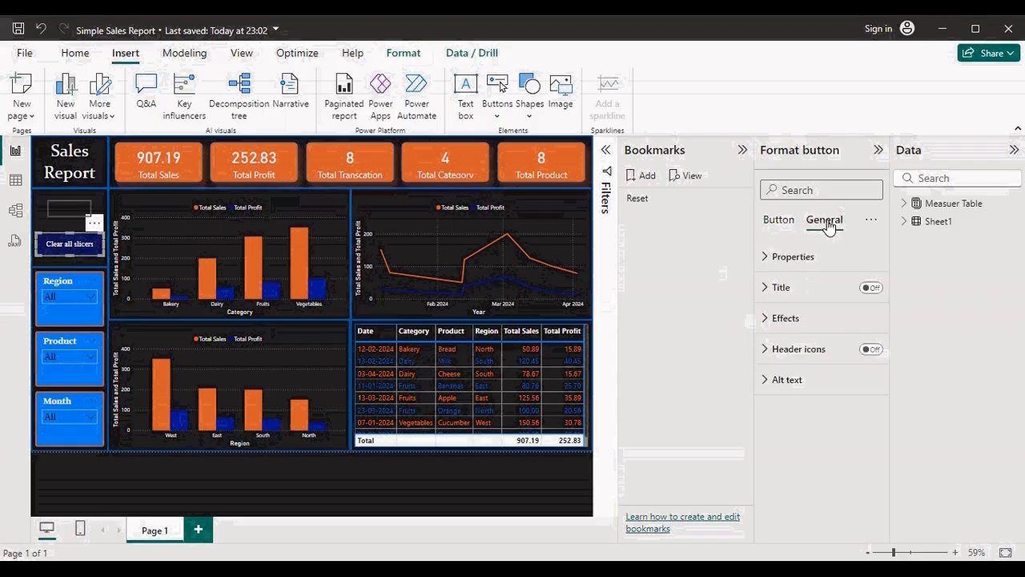
click(767, 261)
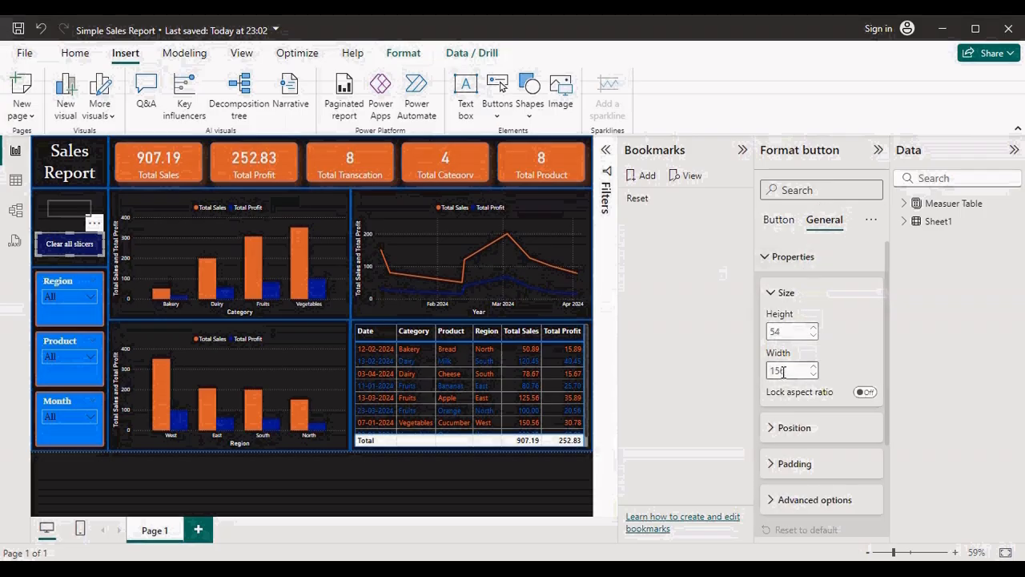
click(70, 213)
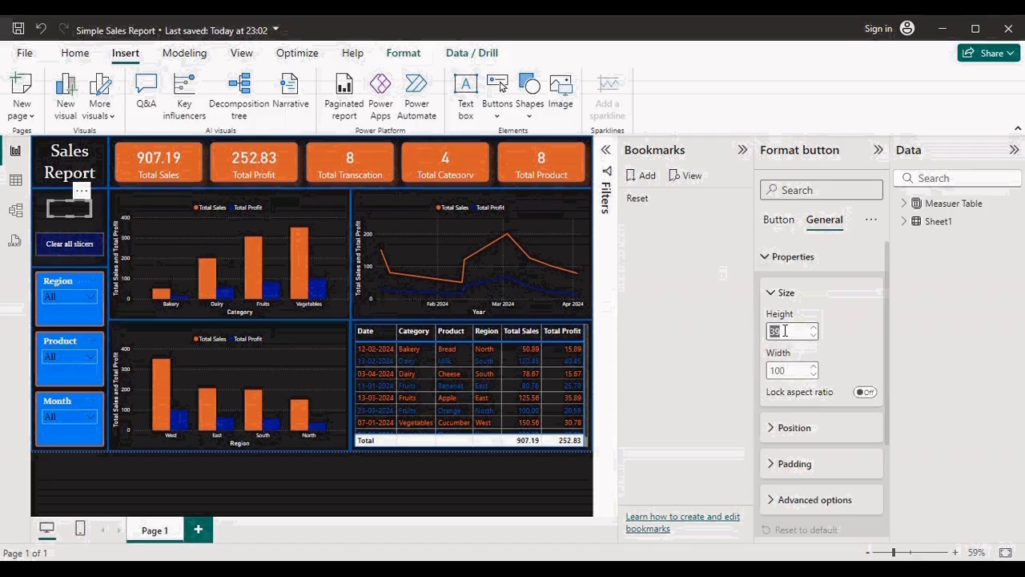
text(54)
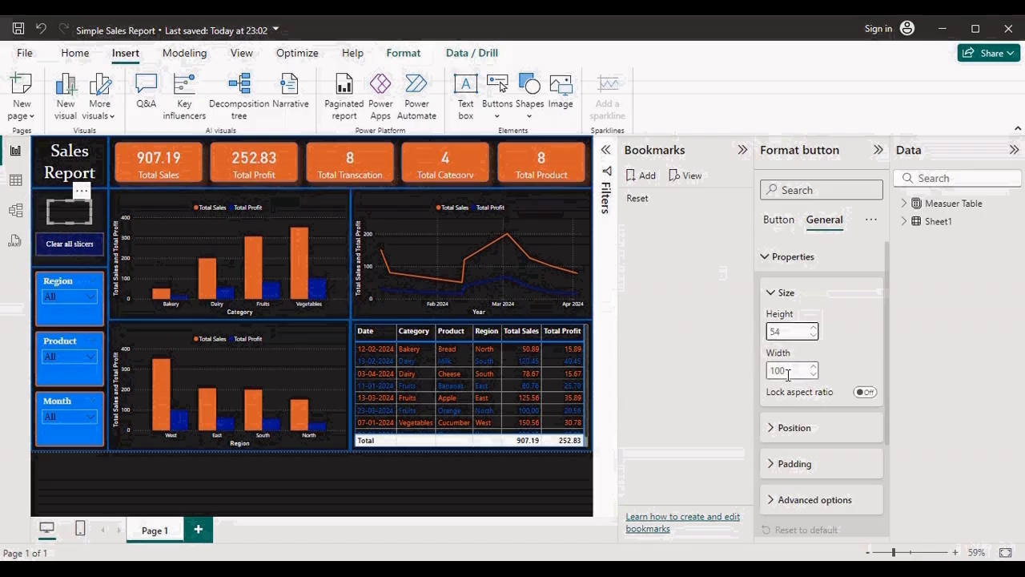
double_click(788, 374)
text(15)
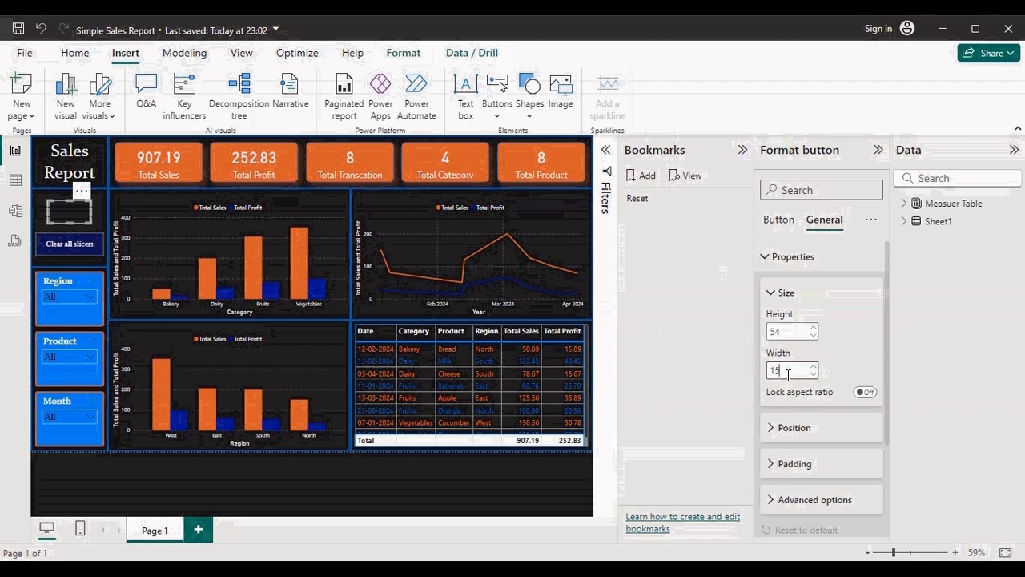
text(6)
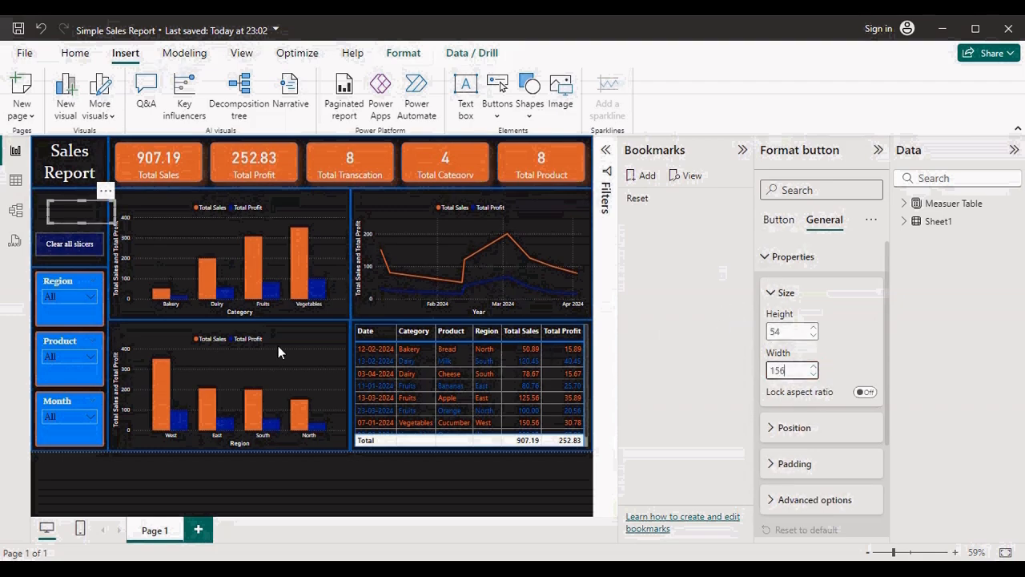
Place the blank button at horizontal position 10 and about 143 vertically, in line with the Clear all slicers button, and reduce its width to 155
click(77, 251)
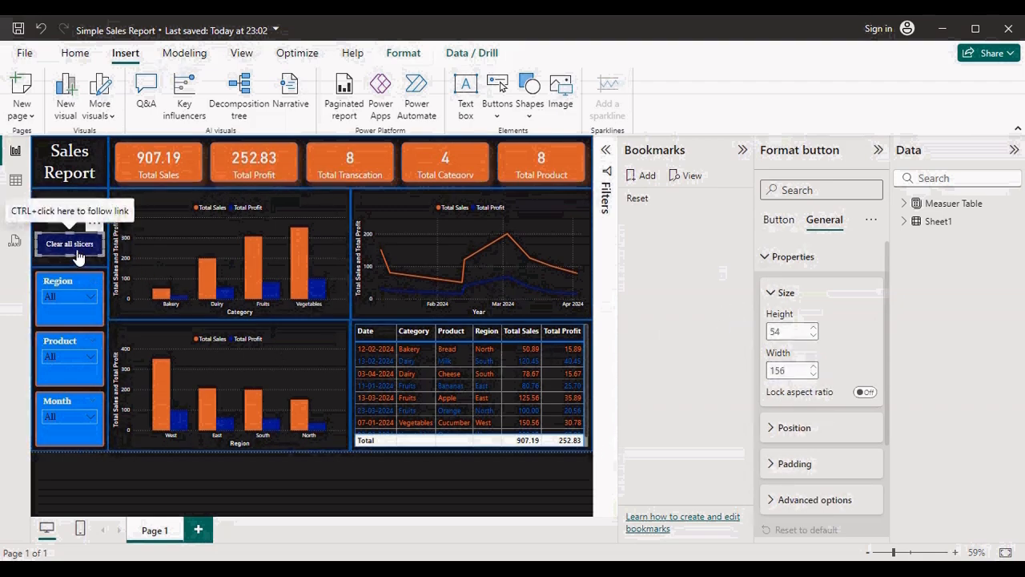
click(775, 432)
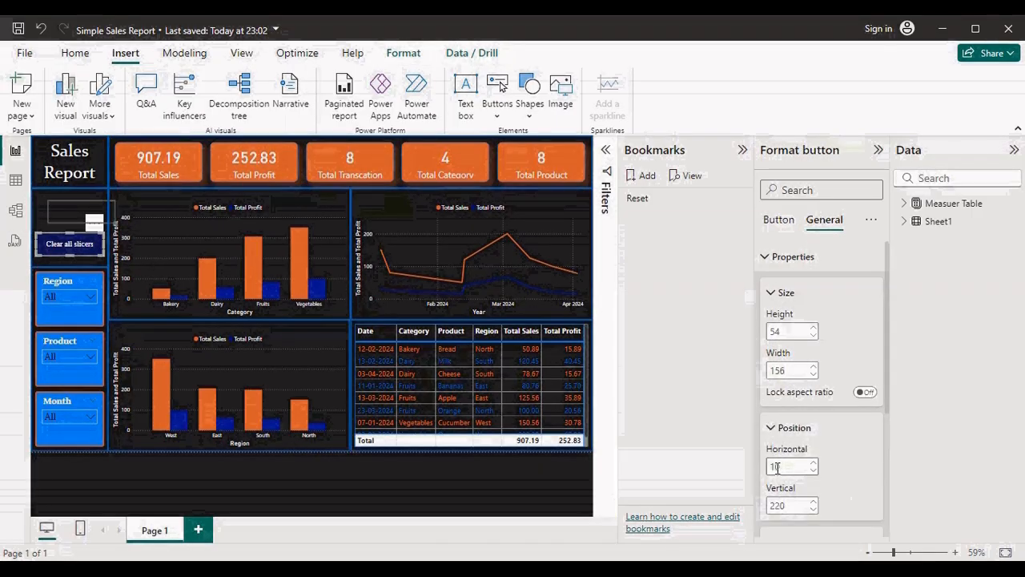
click(75, 213)
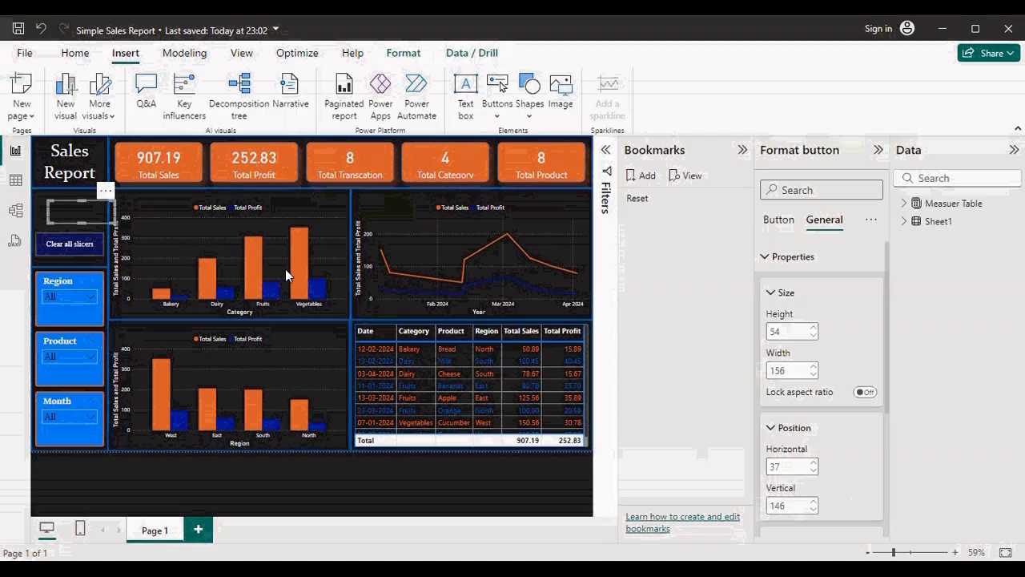
click(774, 465)
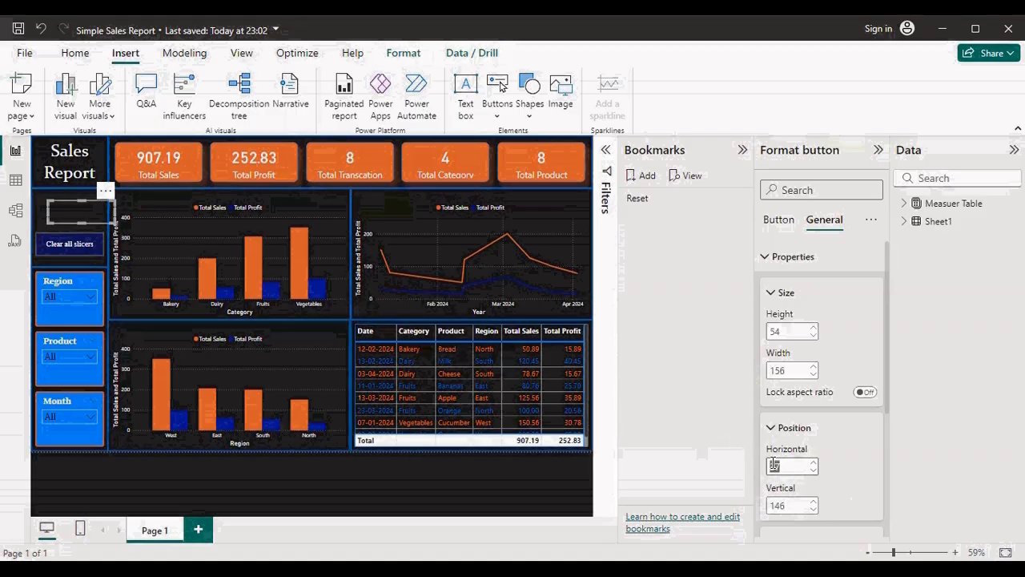
key(BackSpace)
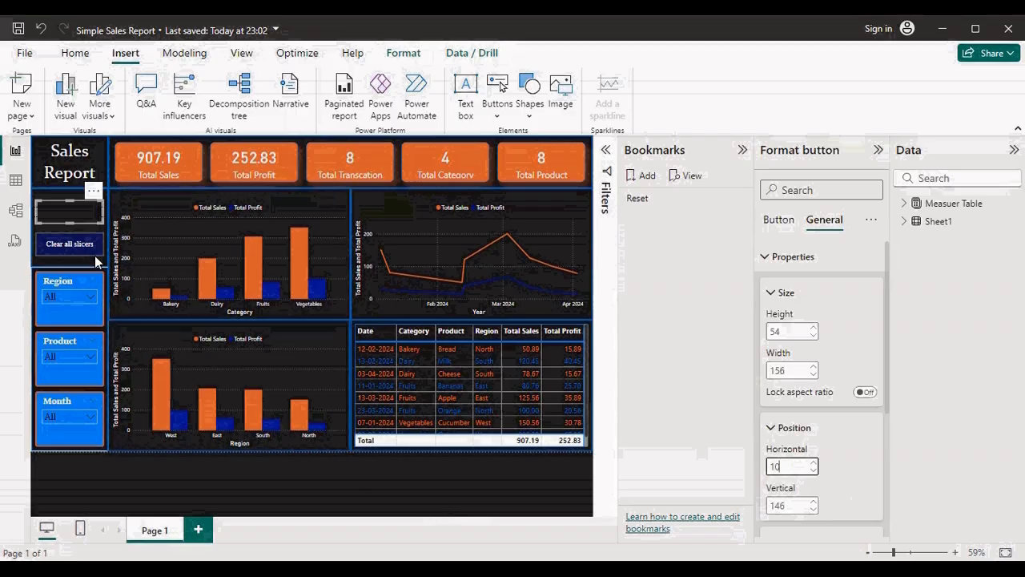
click(62, 211)
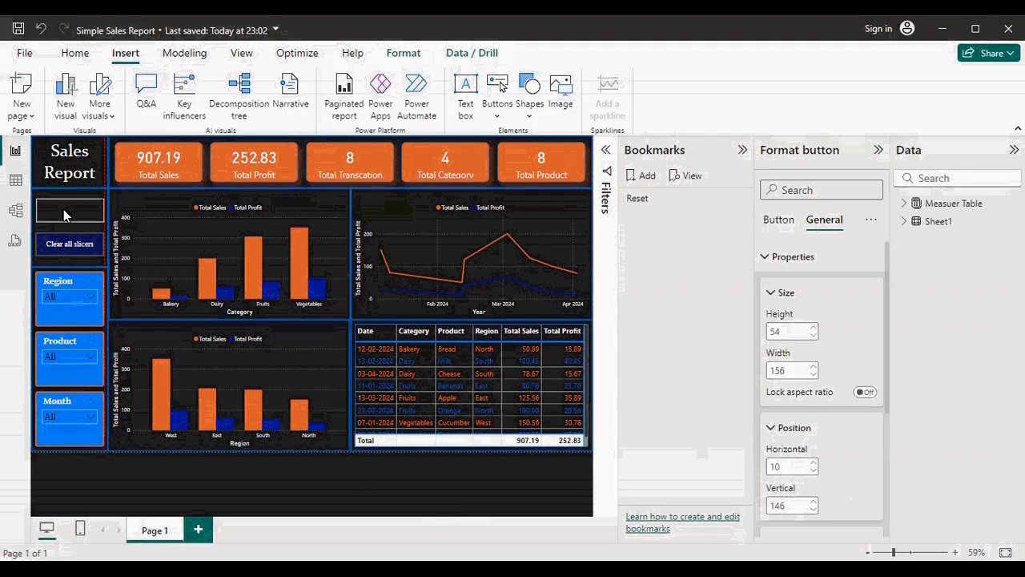
click(812, 371)
drag(62, 211, 65, 211)
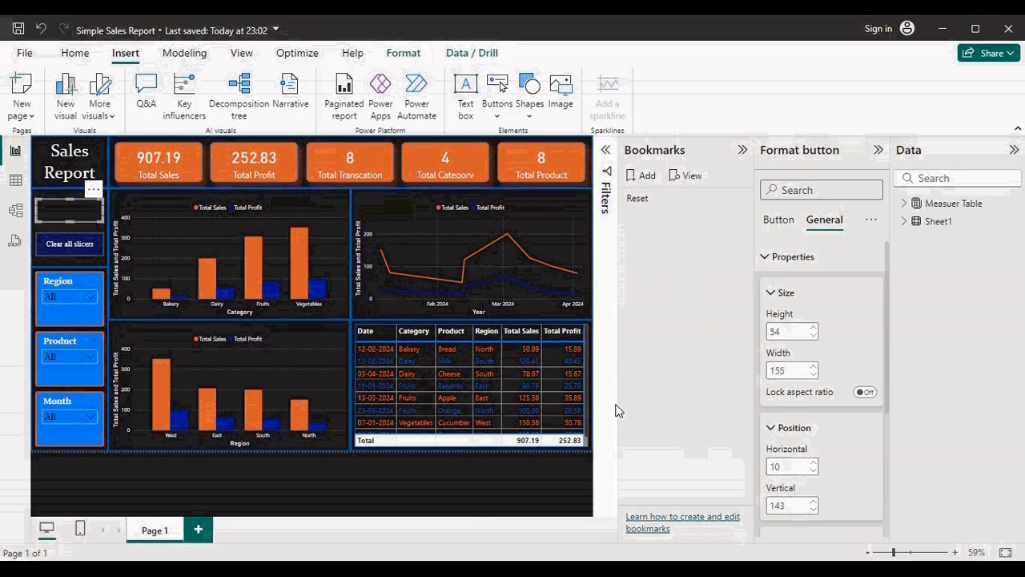
click(56, 256)
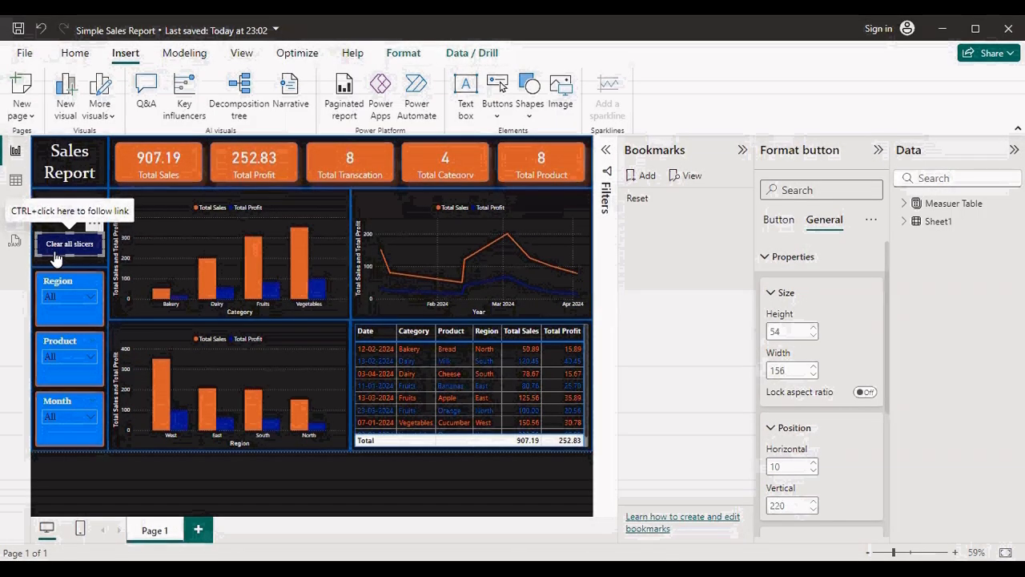
click(74, 53)
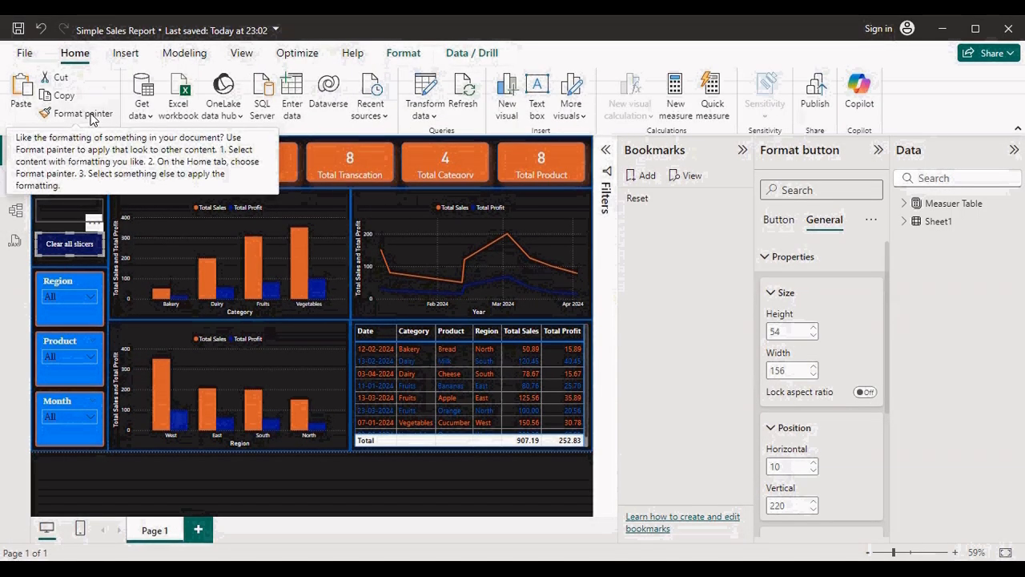
click(90, 118)
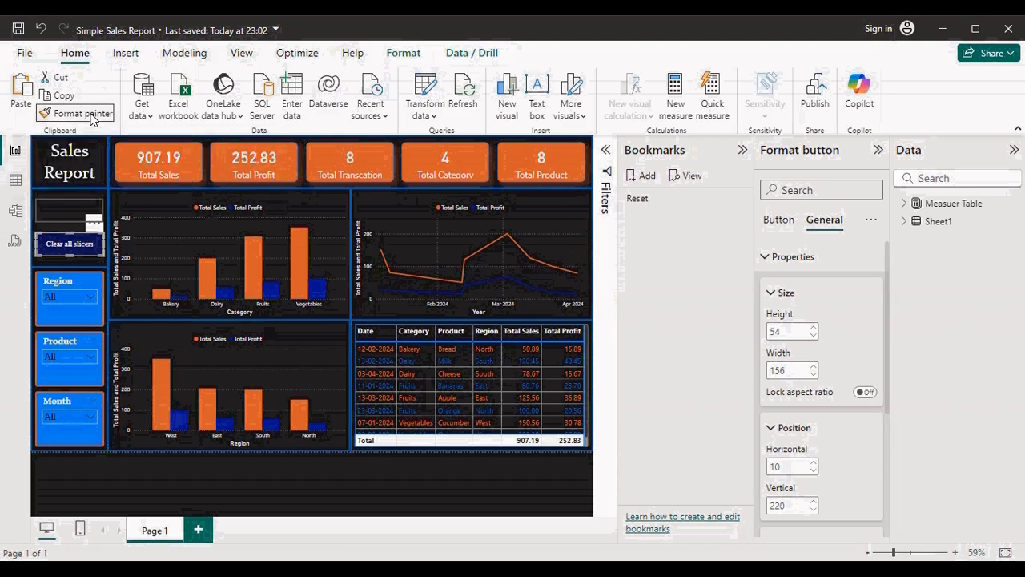
click(58, 205)
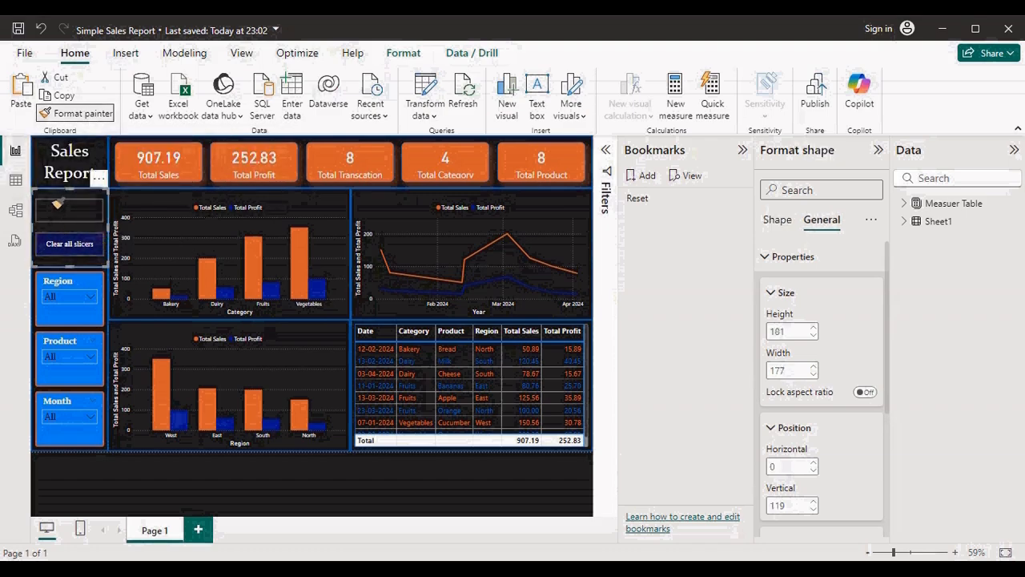
click(575, 500)
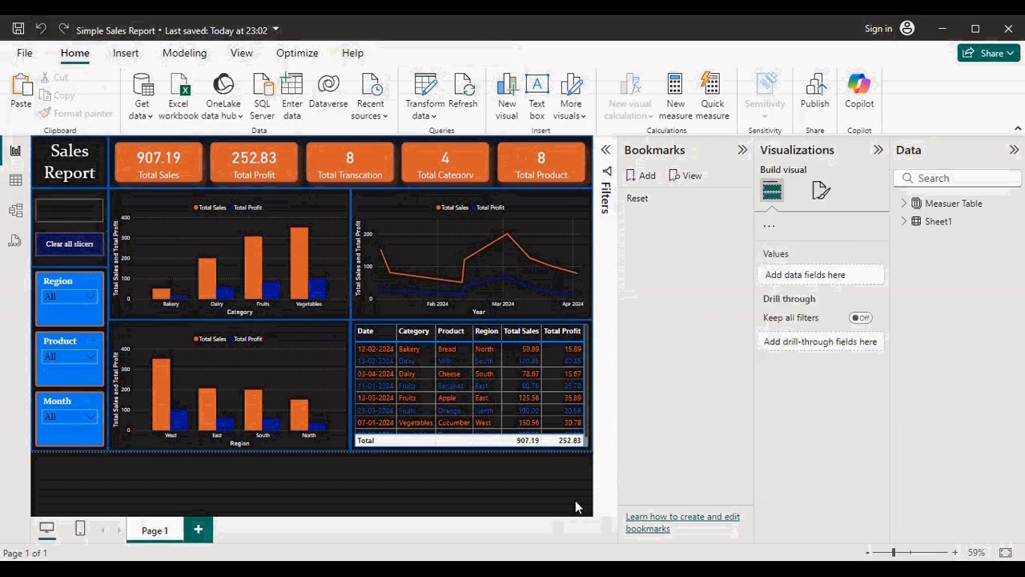
Copy the Clear all slicers button's formatting onto the blank button with Format painter
click(79, 247)
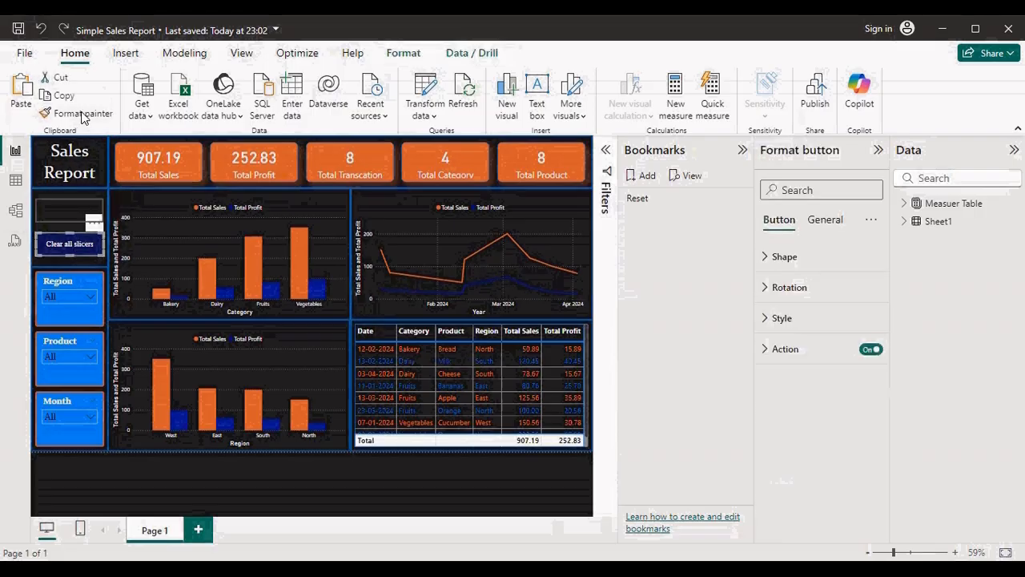
click(83, 115)
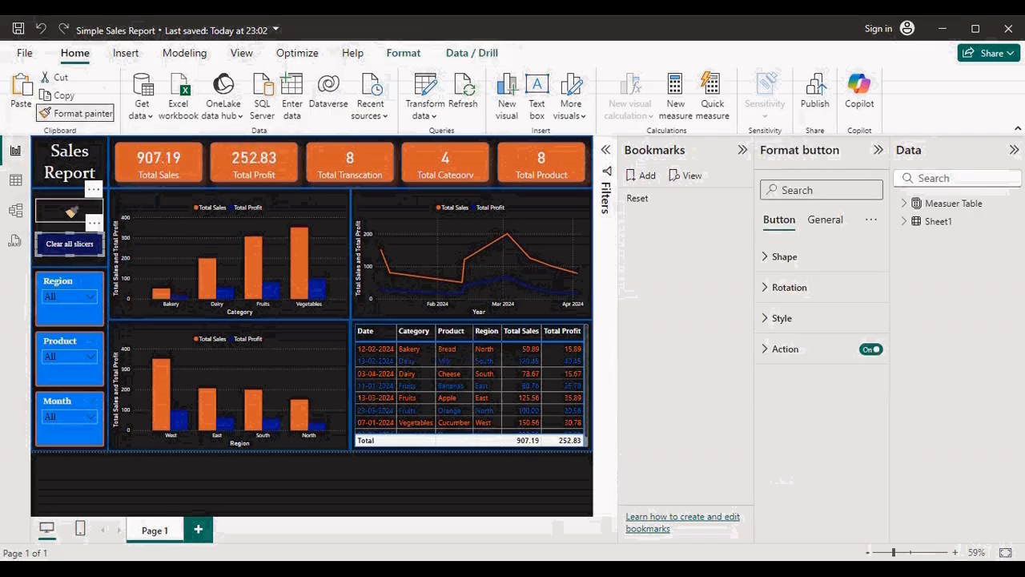
click(70, 210)
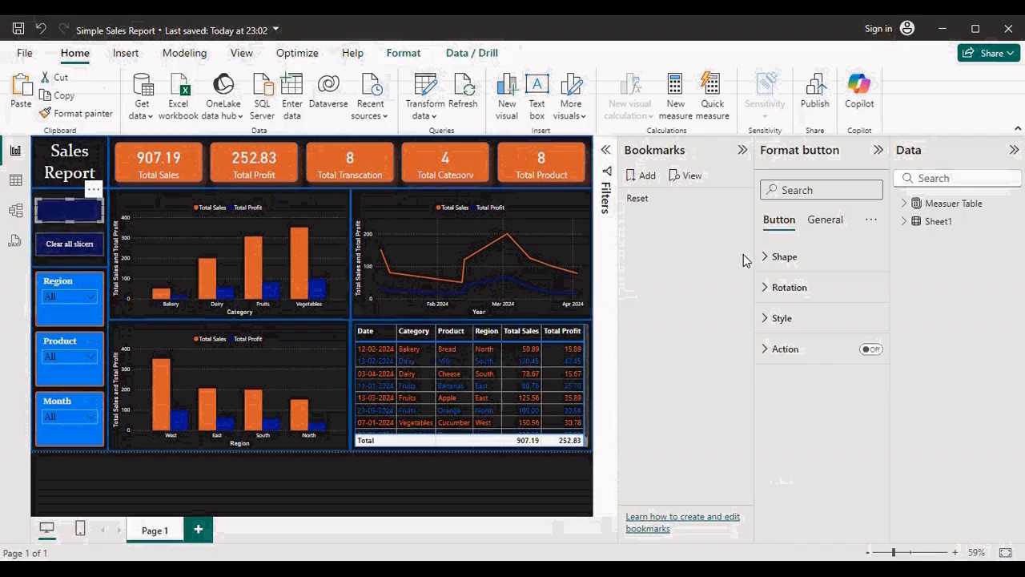
Set the new button's default text to Rest in its style settings
click(765, 320)
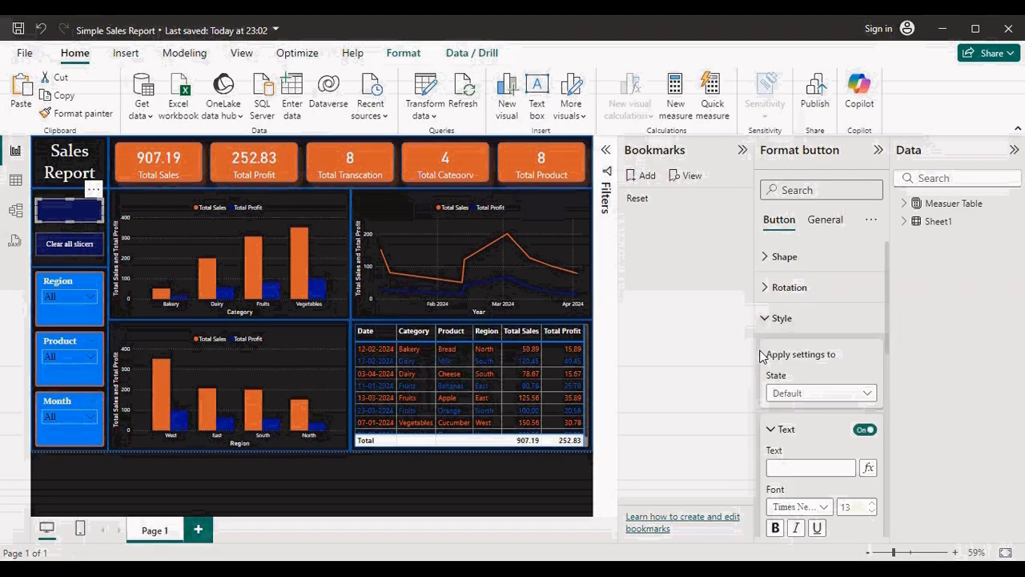
click(808, 470)
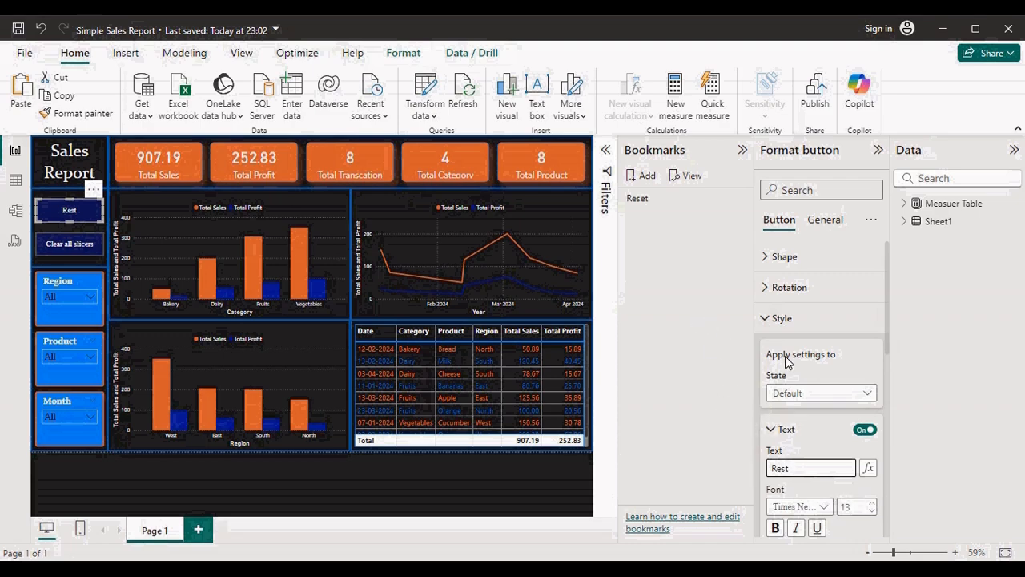
scroll(886, 367, down, 5)
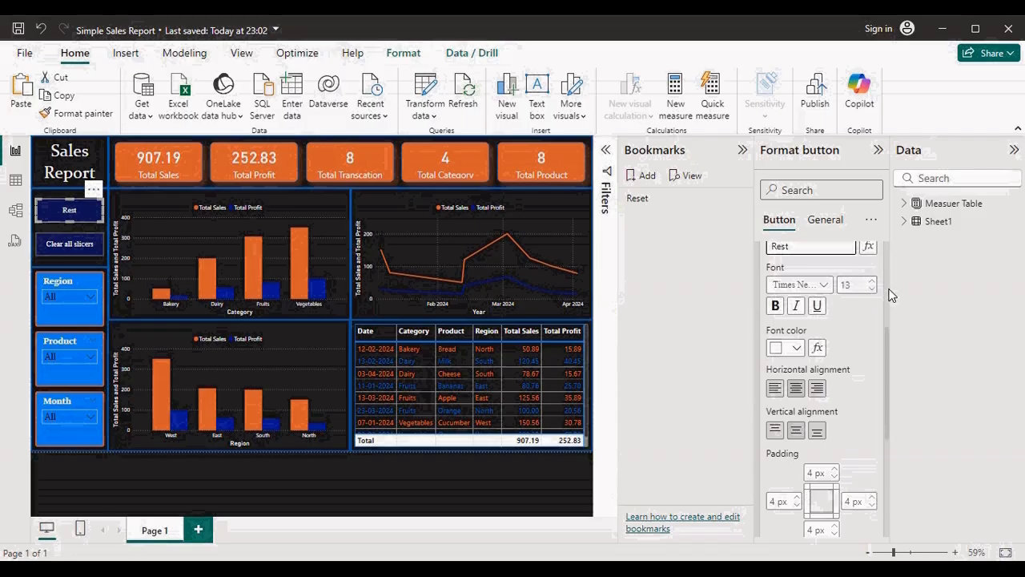
scroll(891, 296, up, 6)
click(769, 321)
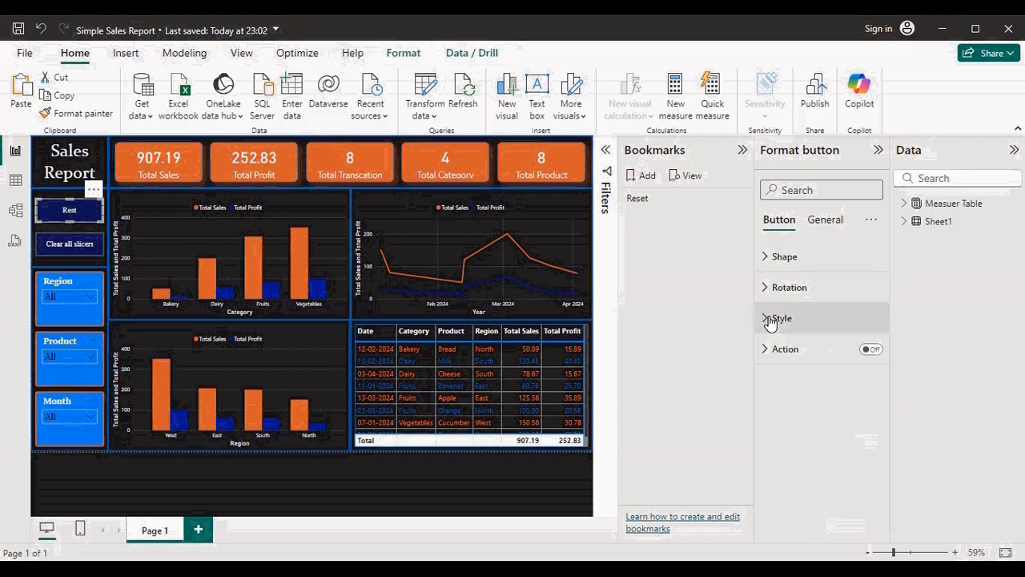
Turn on the Rest button's action and set it to the Bookmark type with the Reset bookmark
click(868, 350)
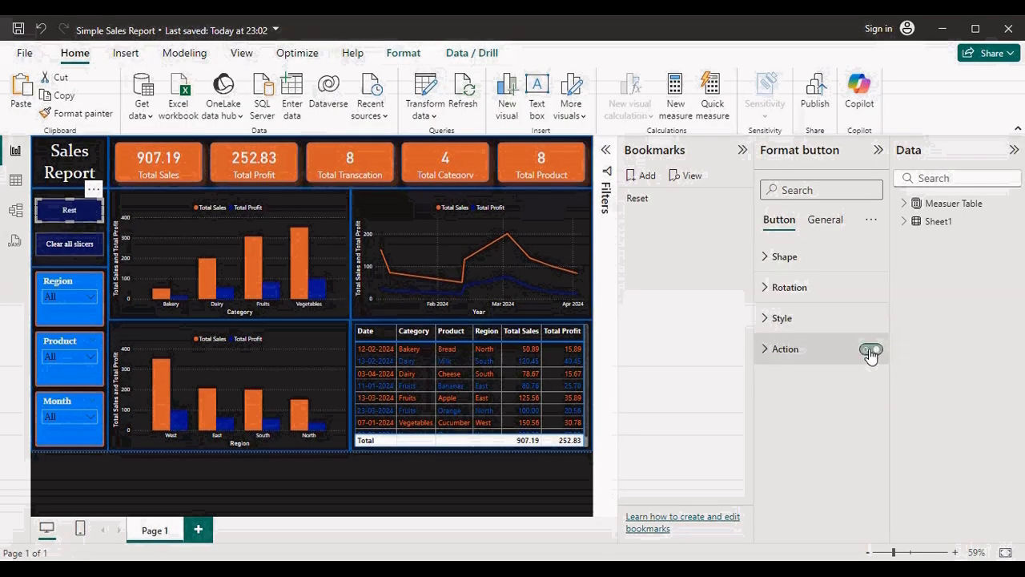
click(765, 350)
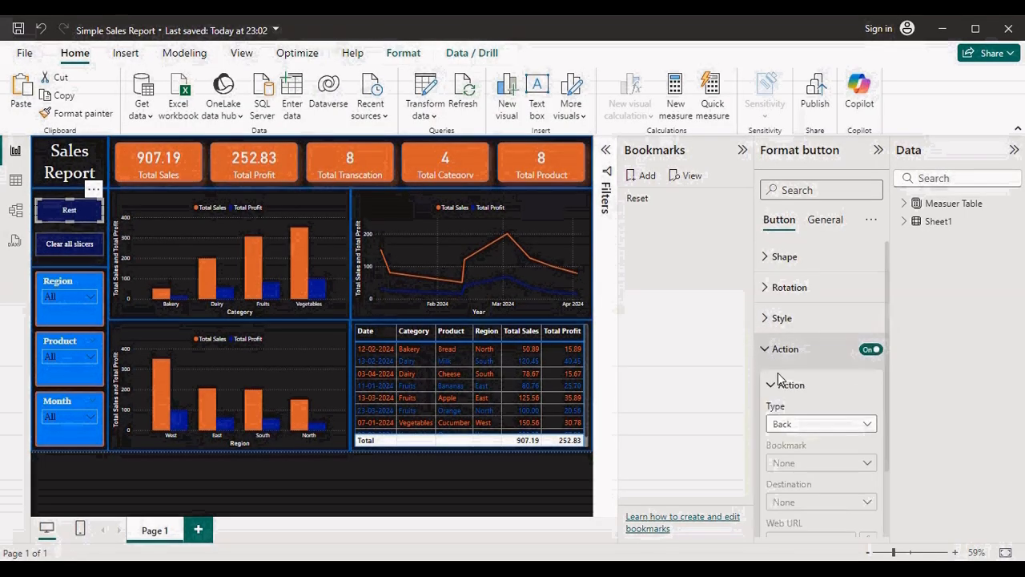
click(815, 424)
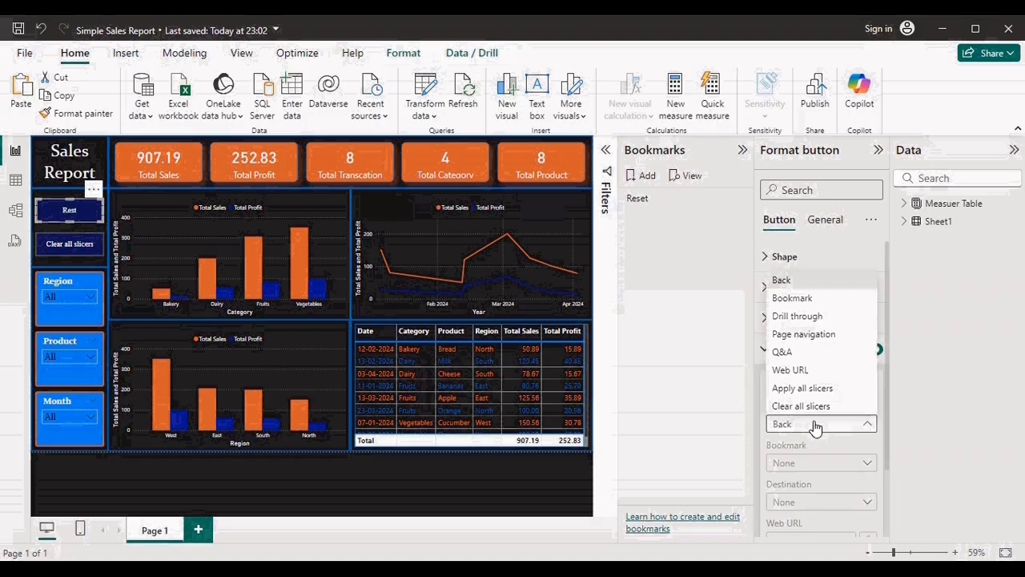
click(792, 298)
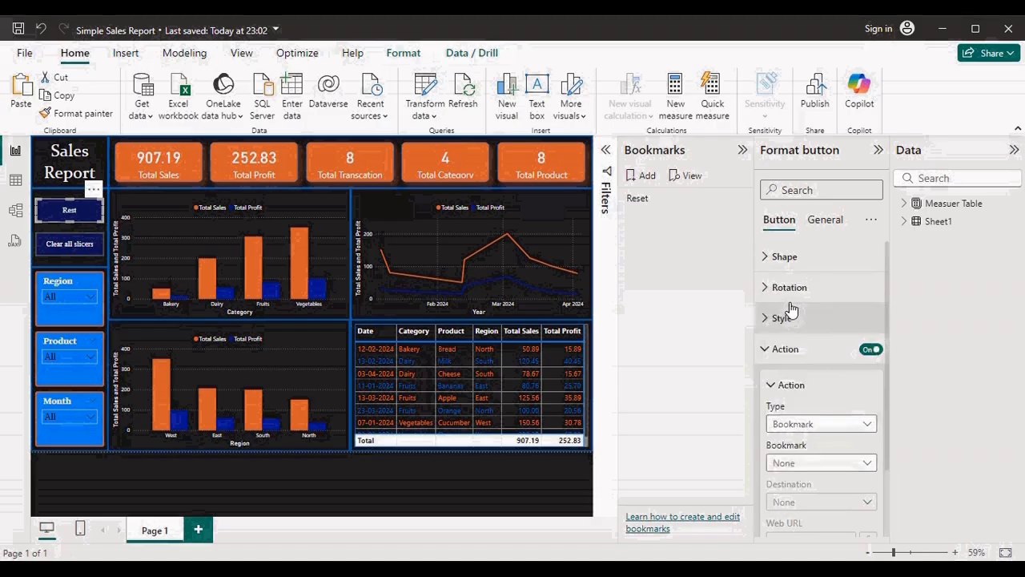
click(815, 463)
click(786, 499)
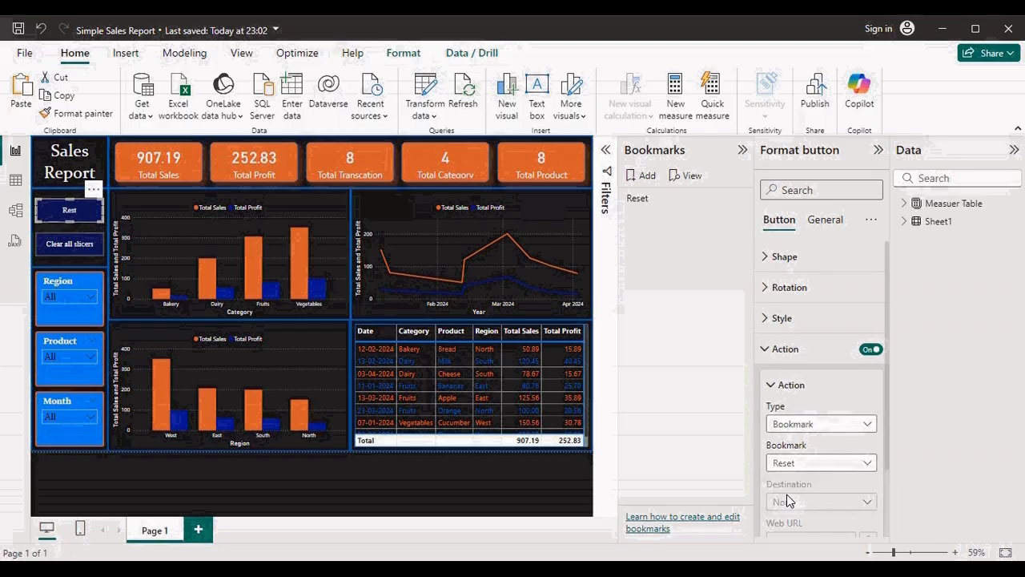
Test the Rest button by highlighting the Vegetables category, filtering Product to Apple and running the button's bookmark action
click(742, 150)
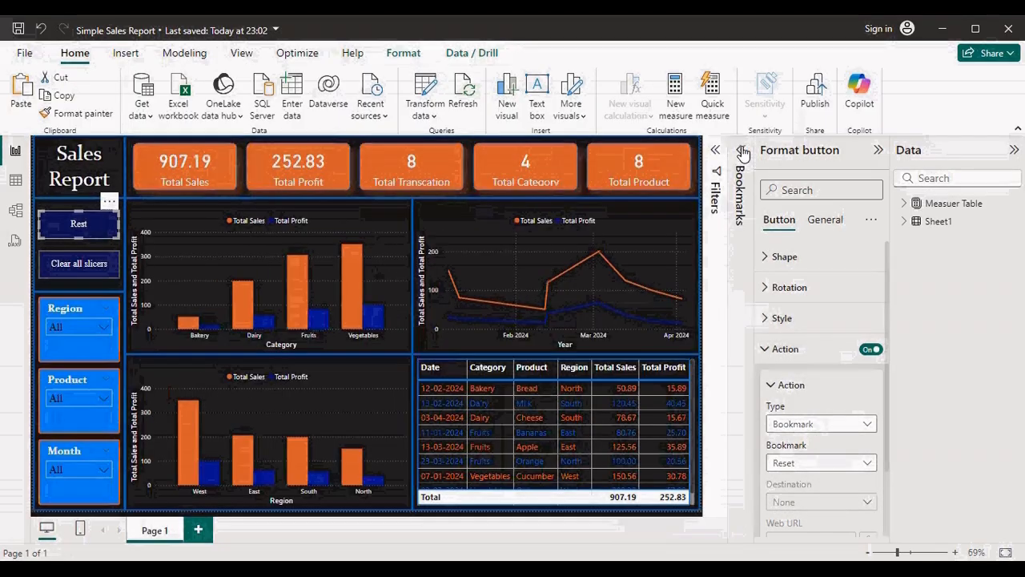
click(352, 305)
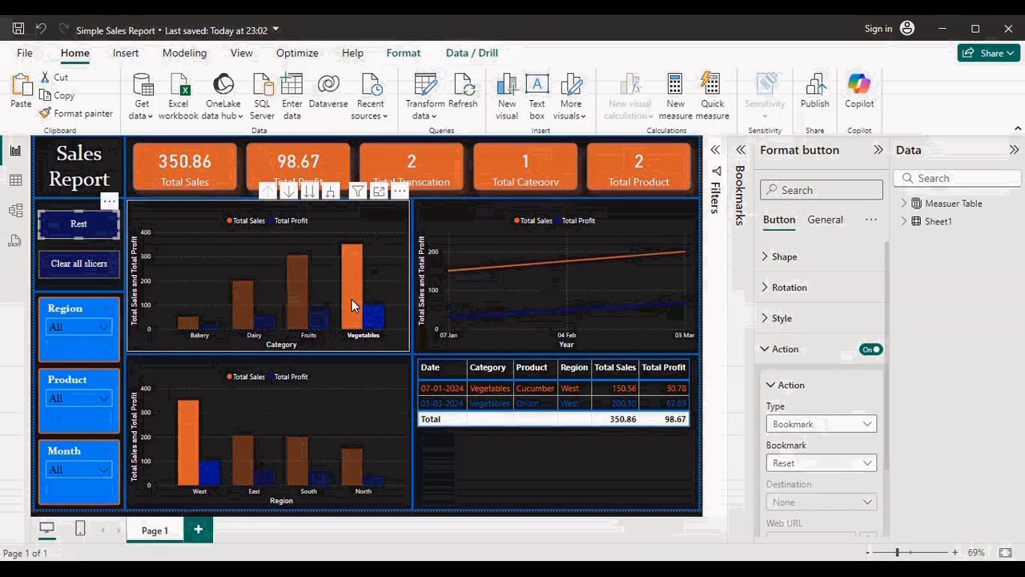
click(104, 397)
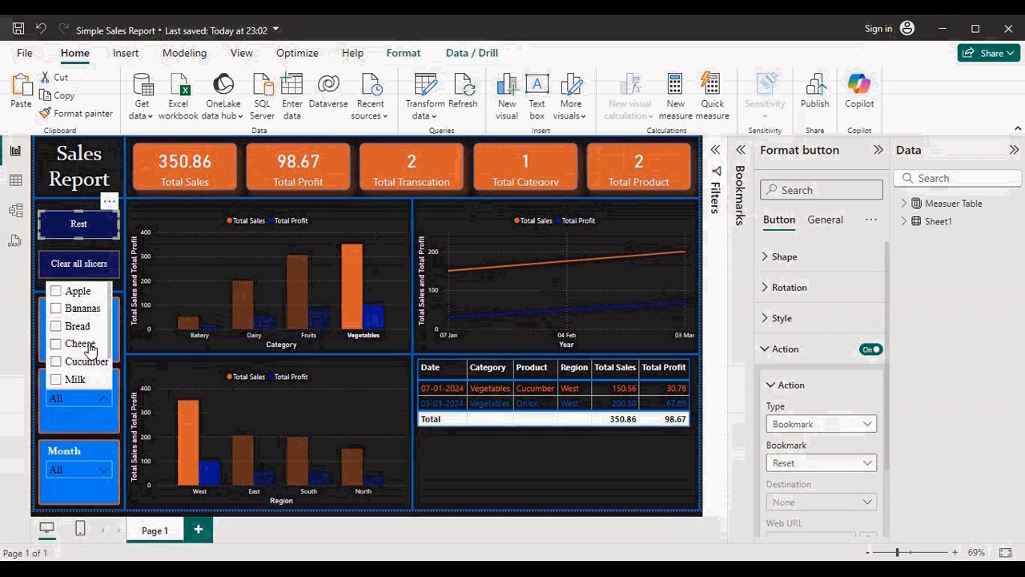
click(78, 293)
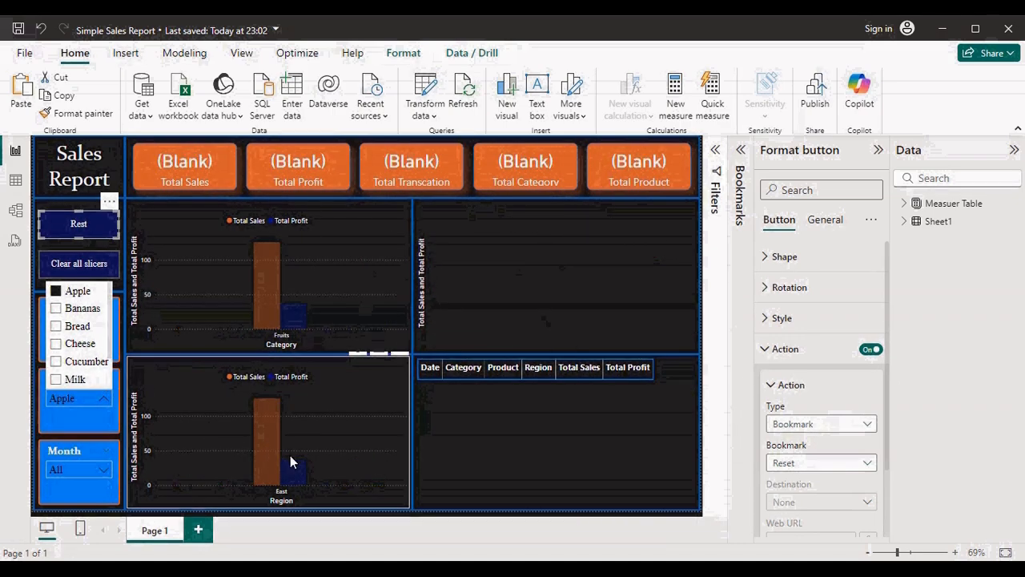
click(319, 525)
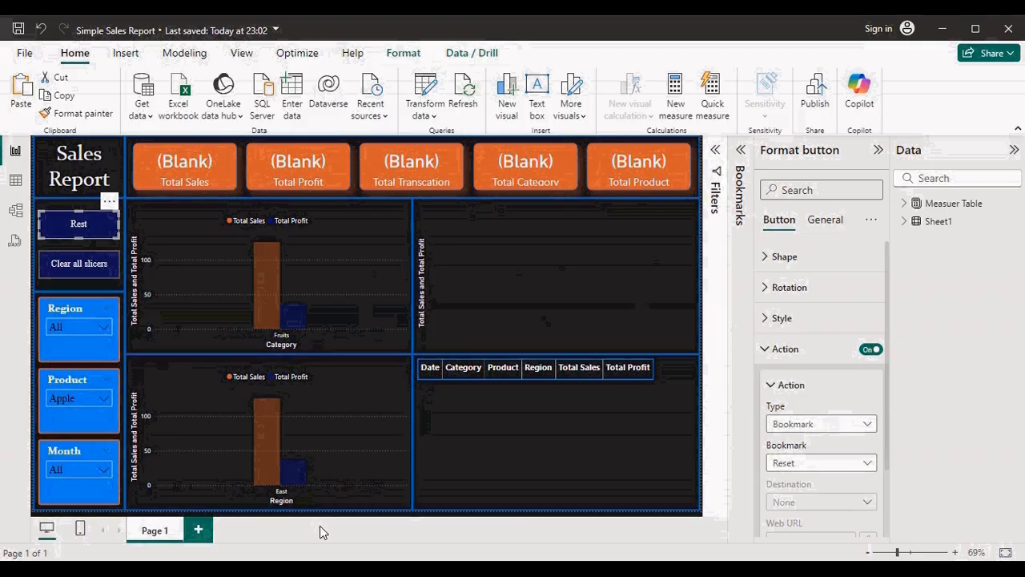
ctrl+click(78, 227)
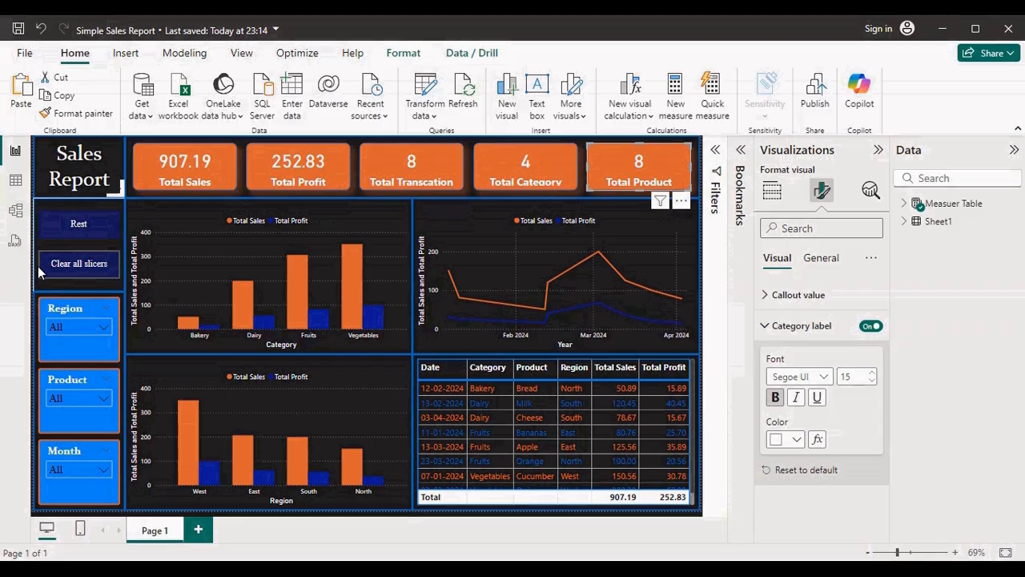
Turn on the visual border of the Clear all slicers button and set its color to the theme orange
click(80, 260)
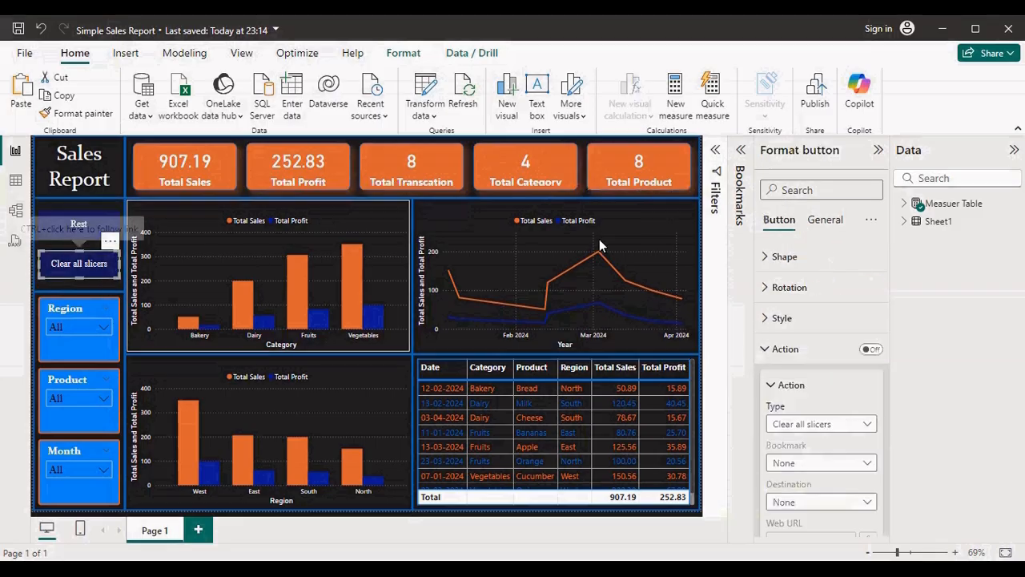
click(825, 221)
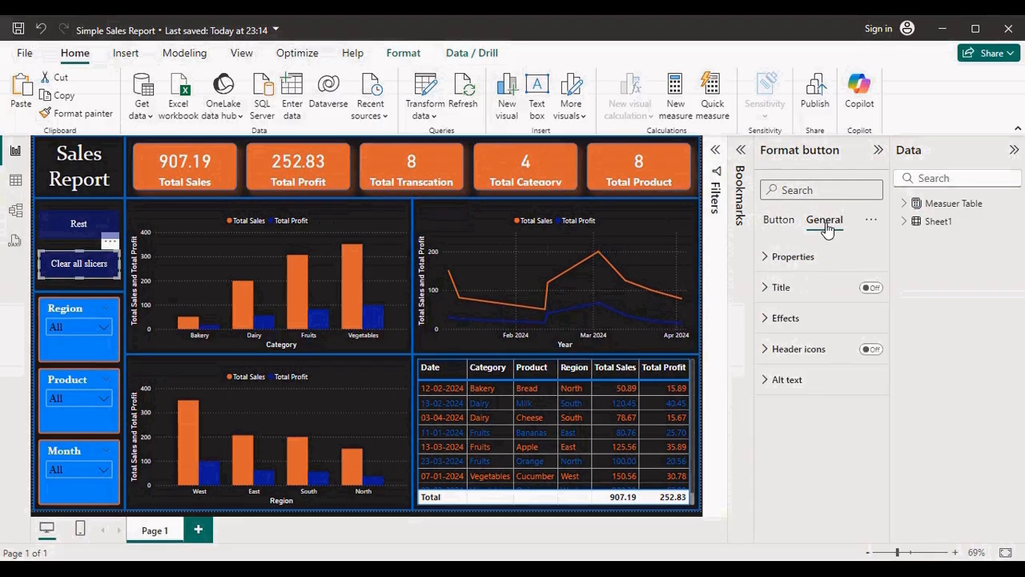
click(769, 322)
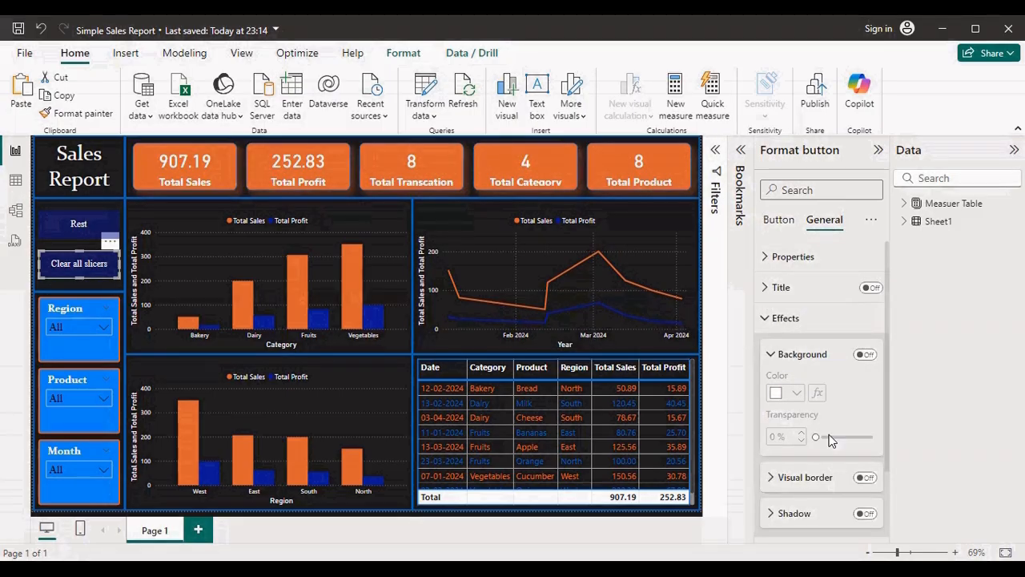
click(862, 478)
click(783, 485)
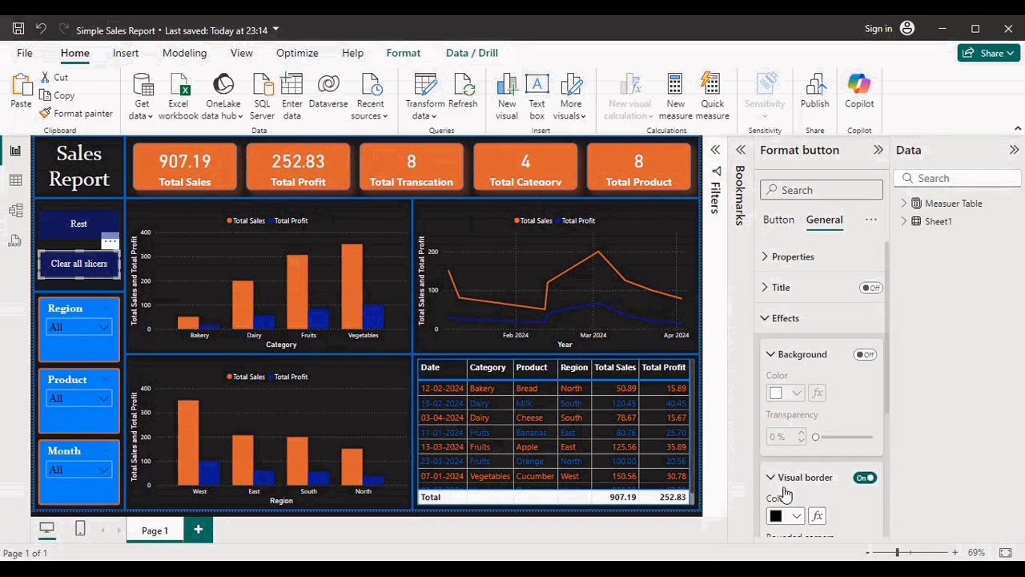
click(796, 516)
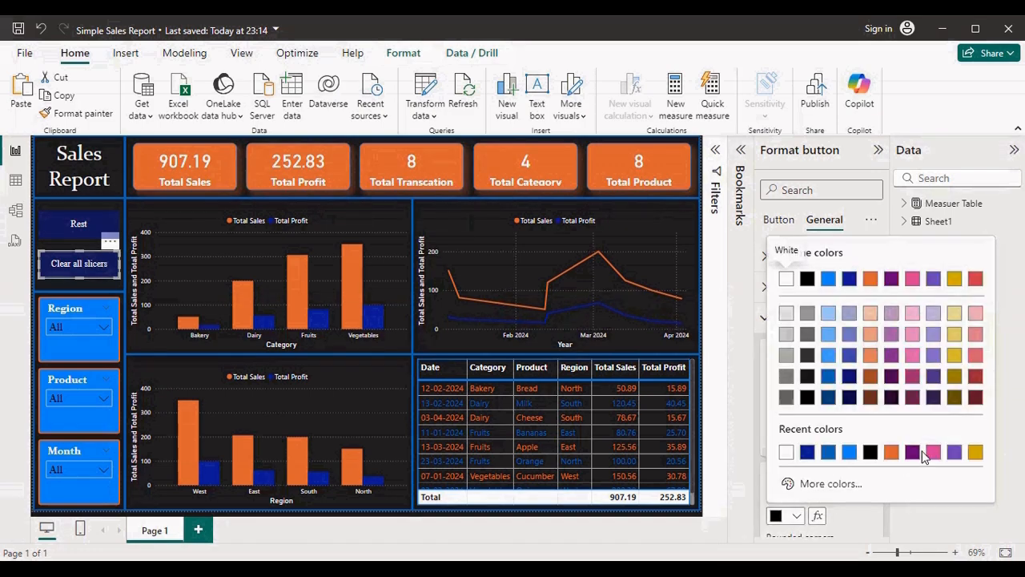
click(869, 279)
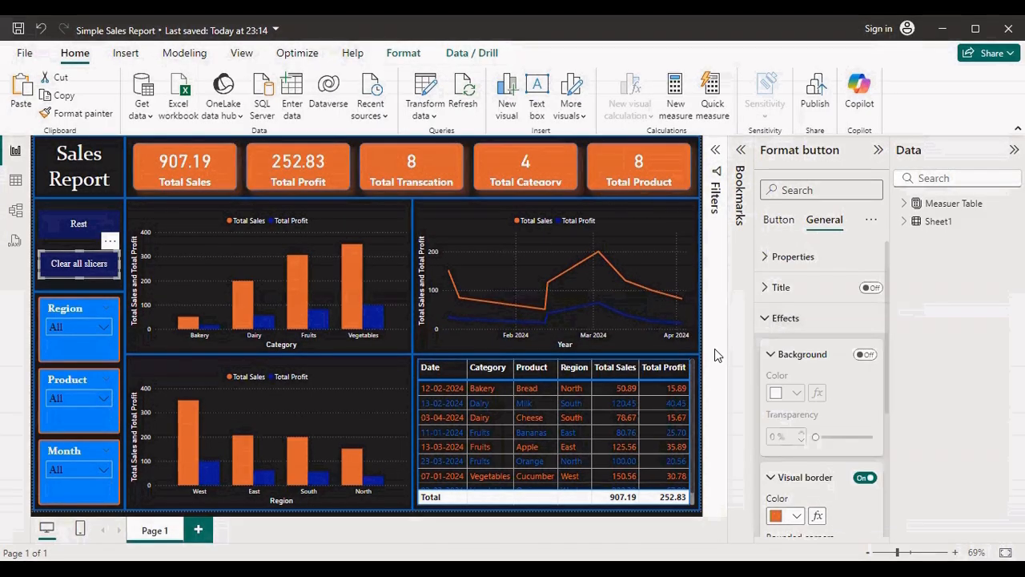
Copy the Clear all slicers button's bordered formatting onto the Rest button with Format painter
click(688, 321)
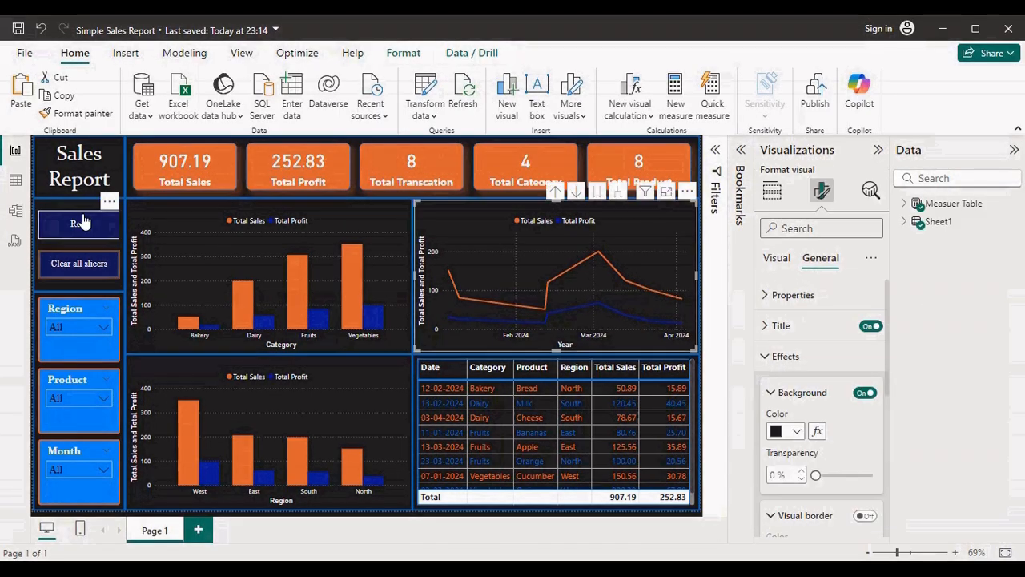
click(58, 276)
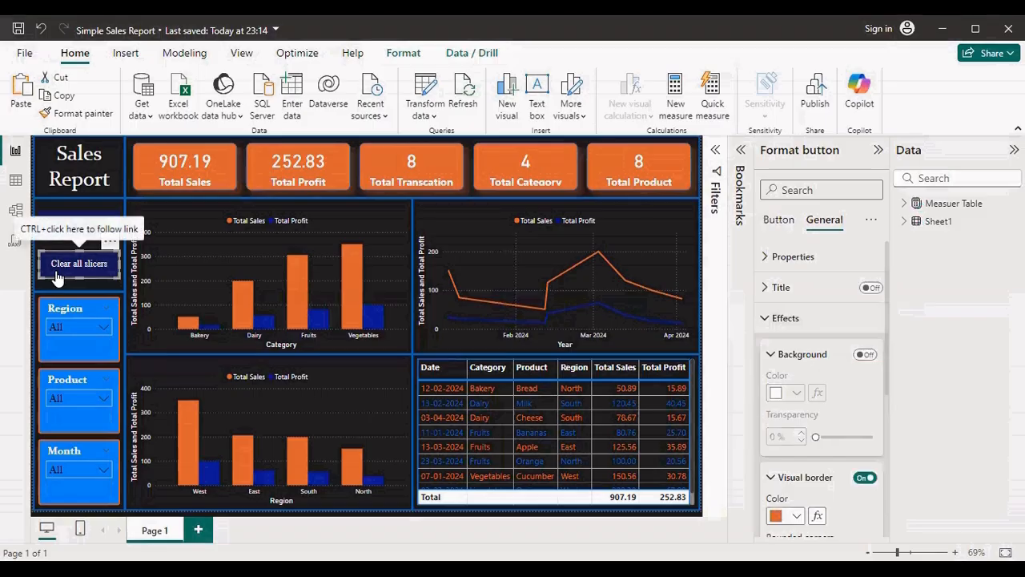
click(73, 114)
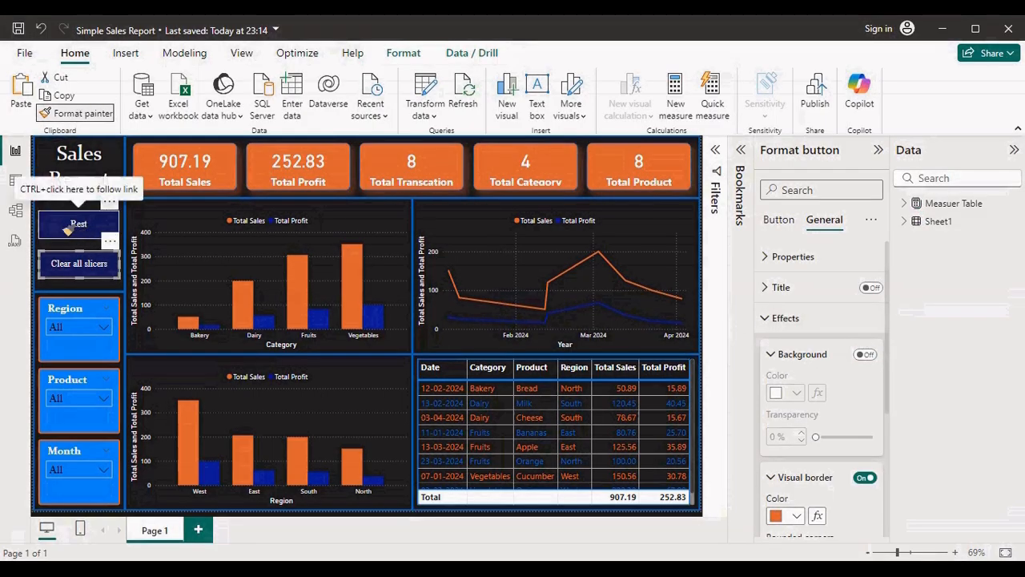
click(71, 227)
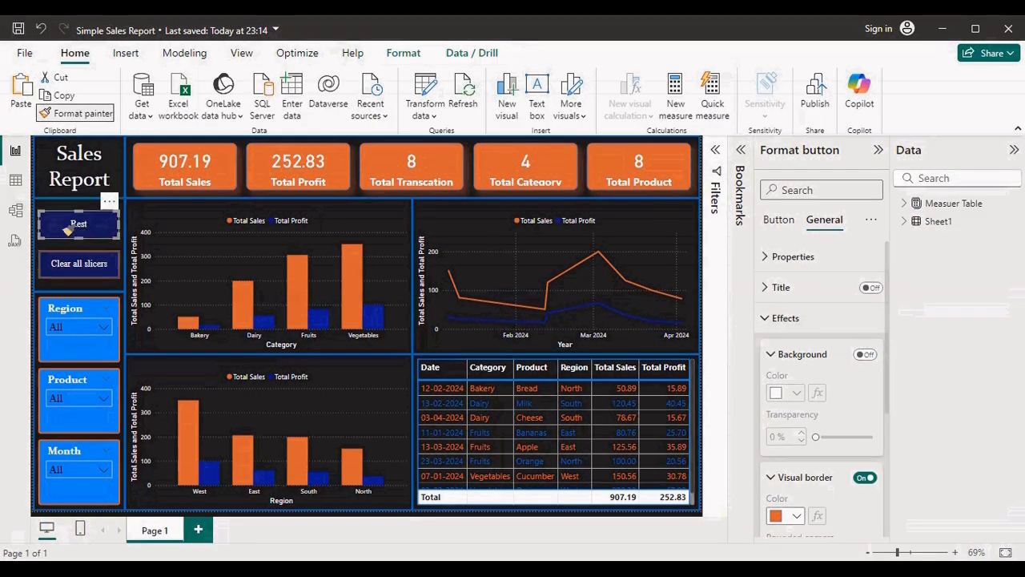
click(681, 322)
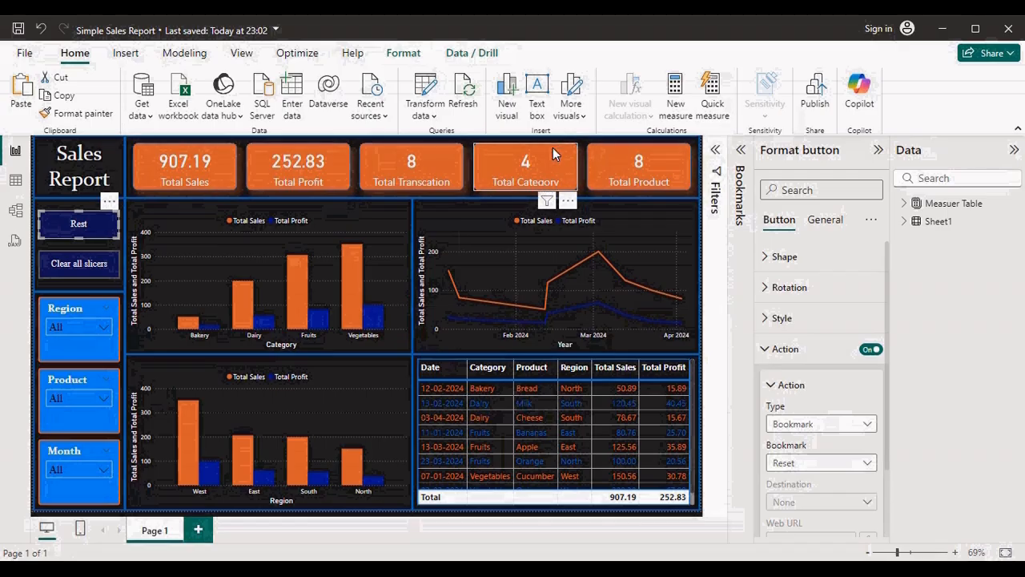
Set the Total Category card's category label to font size 12 and bold
click(553, 148)
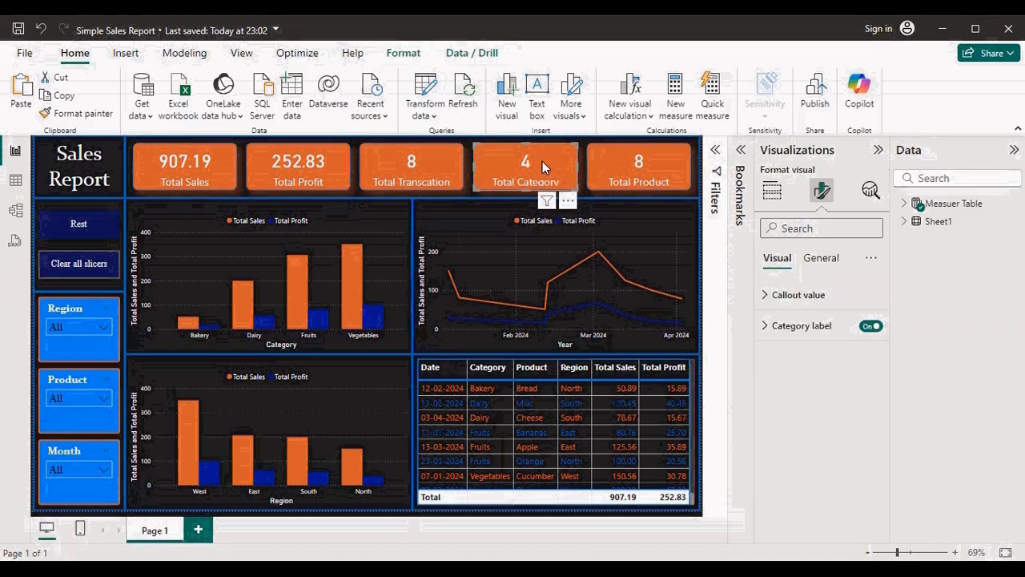
click(764, 328)
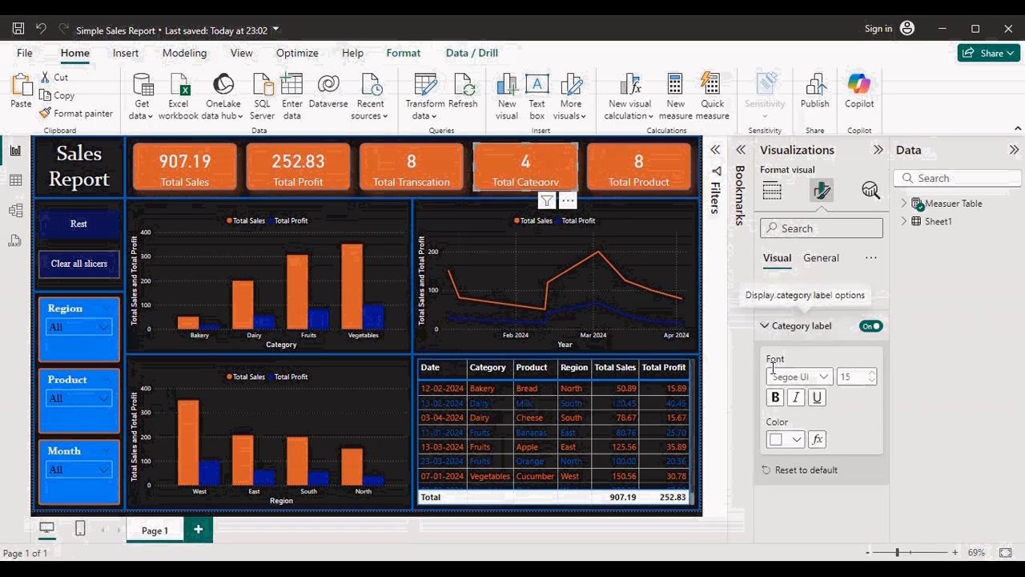
click(872, 383)
click(872, 383)
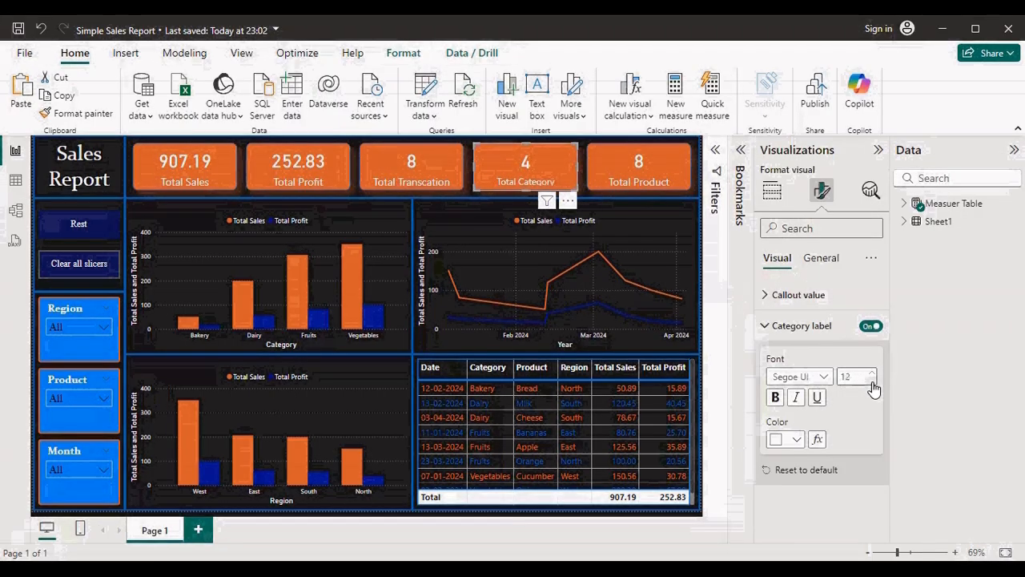
click(775, 399)
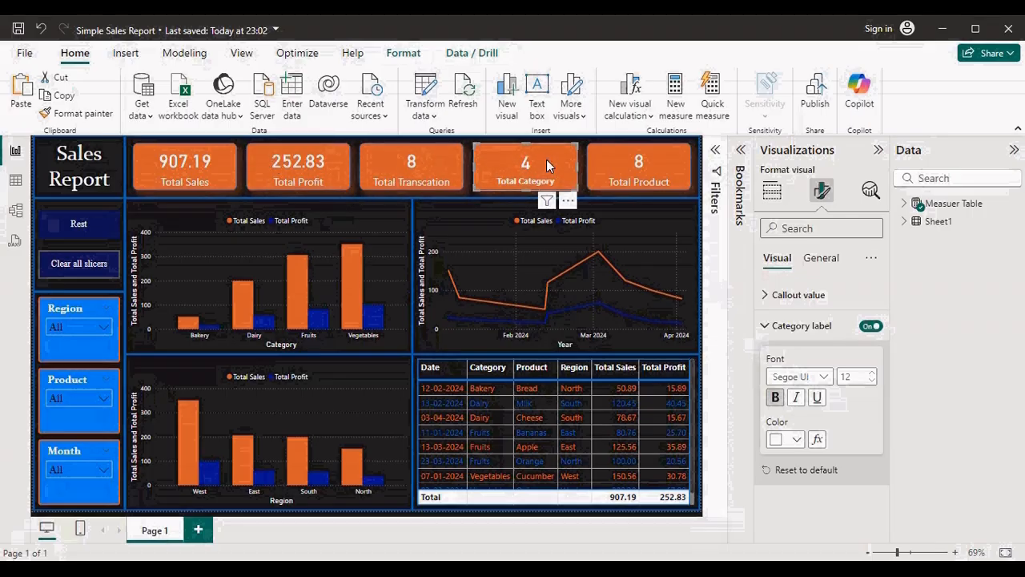
Copy the Total Category card's formatting onto the Total Sales, Total Profit, Total Transcation and Total Product cards with Format painter, and save the report
click(78, 113)
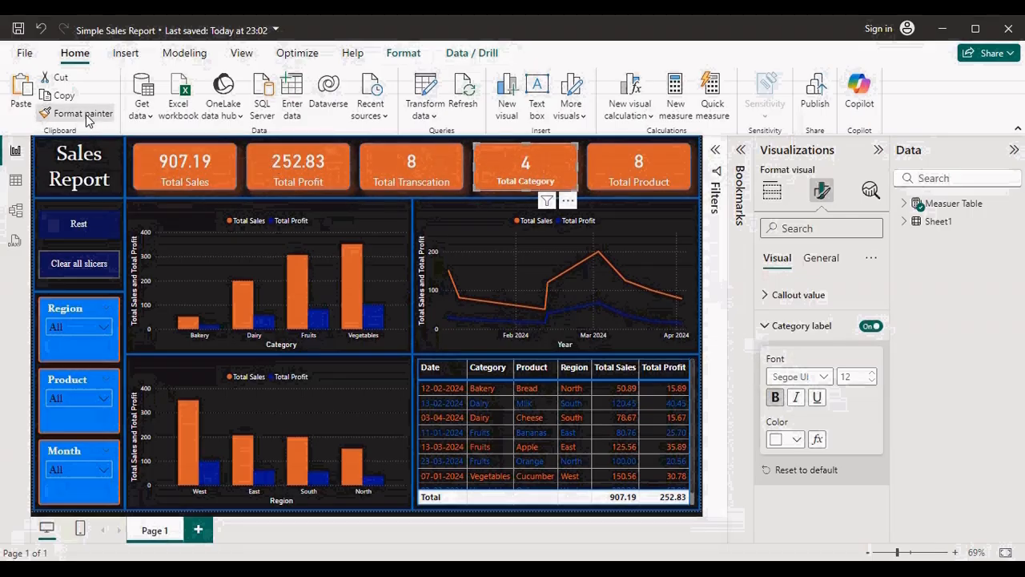
click(180, 169)
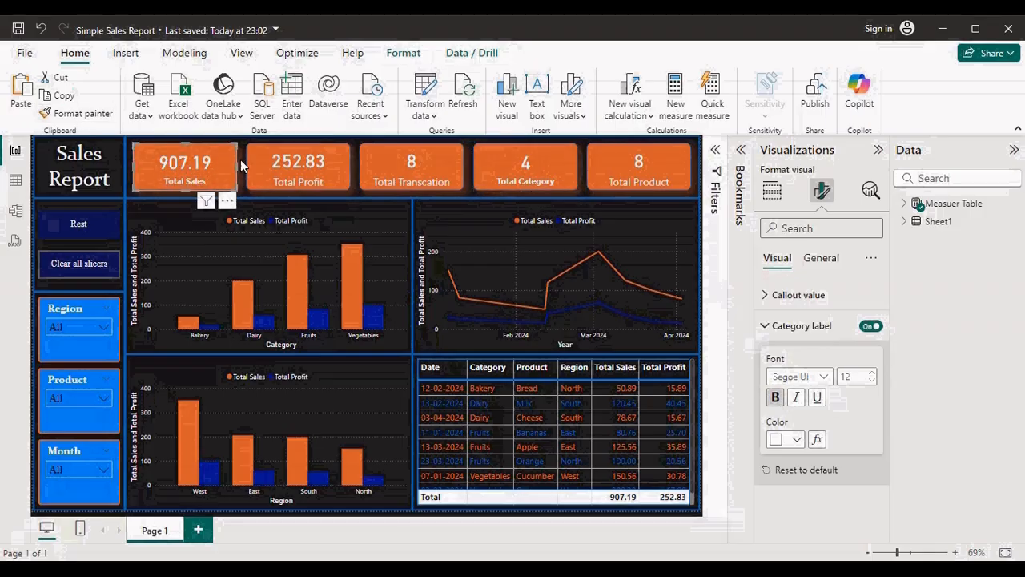
click(96, 114)
click(304, 161)
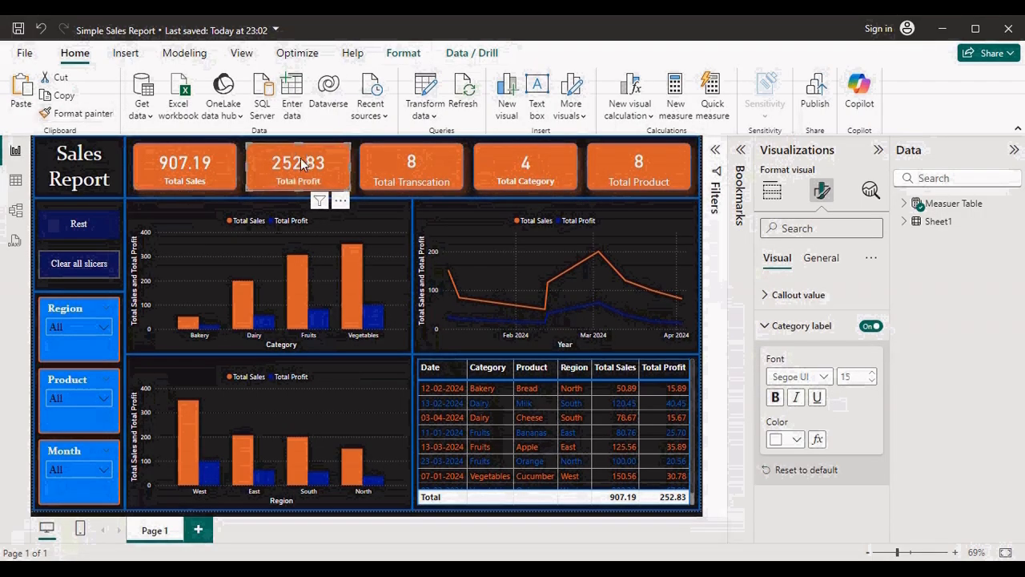
click(94, 115)
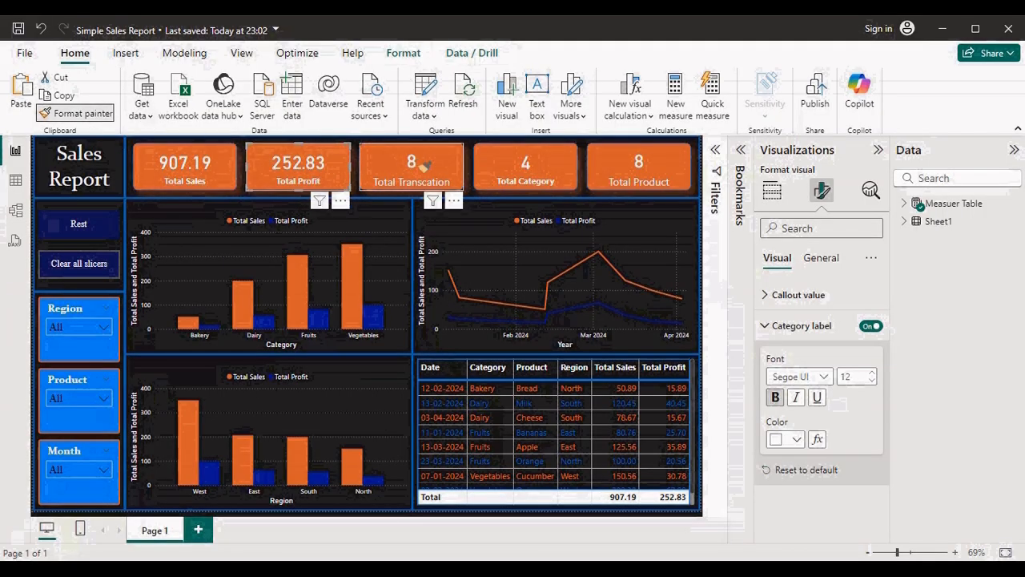
click(425, 165)
click(96, 114)
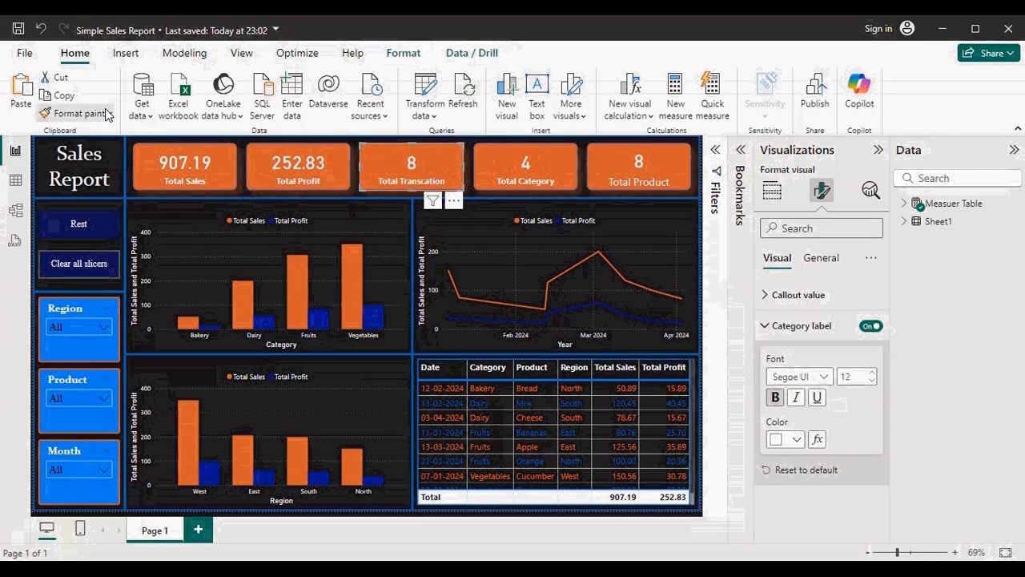
click(607, 168)
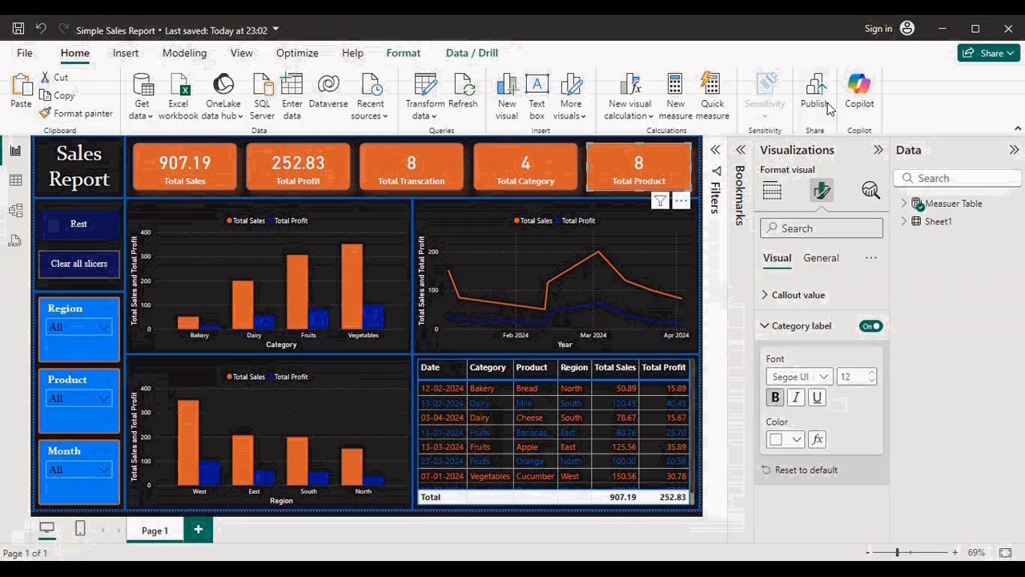
click(18, 30)
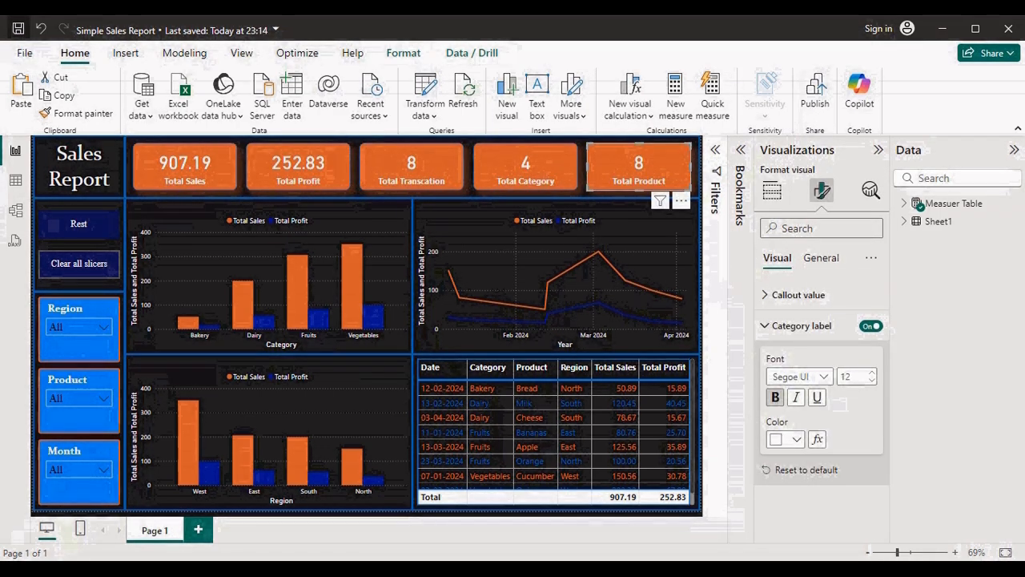
Rename the report page Page 1 as Report
double_click(153, 527)
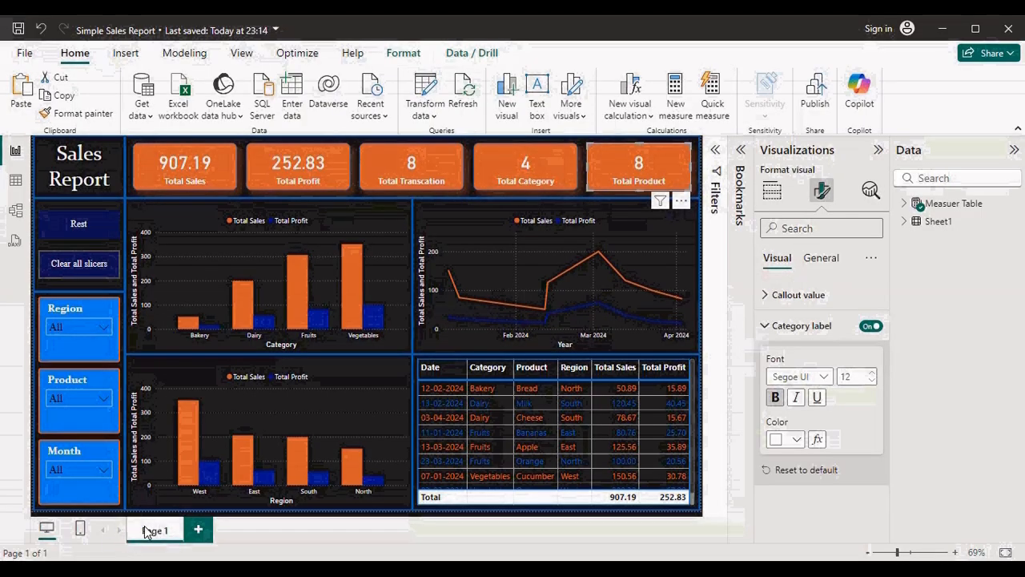
drag(146, 531, 164, 526)
double_click(145, 529)
drag(145, 528, 170, 533)
text(Sales)
key(ctrl+a)
text(Report)
key(Return)
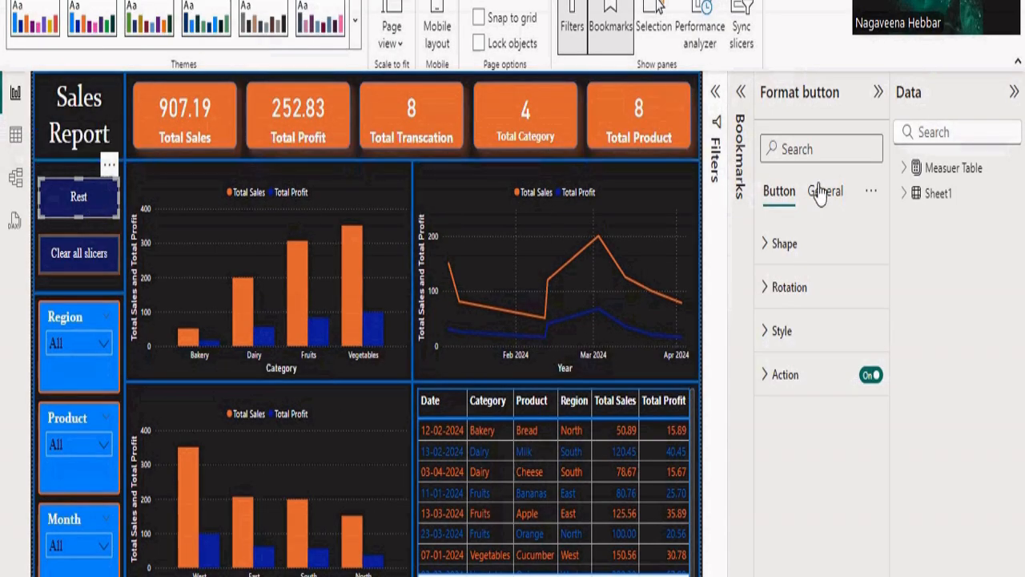
Open the Rest button's default text for editing in its style settings
click(768, 333)
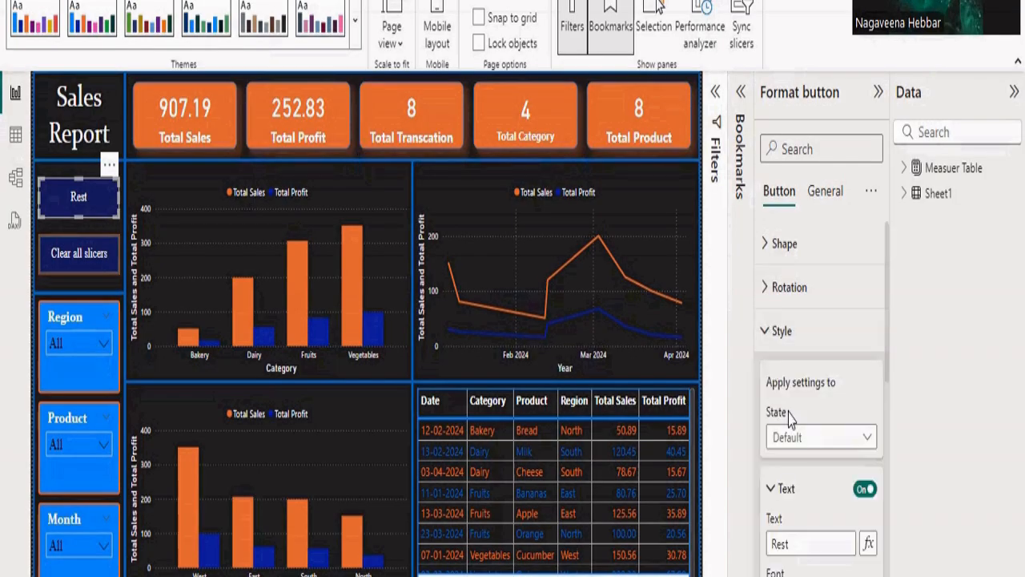
click(782, 543)
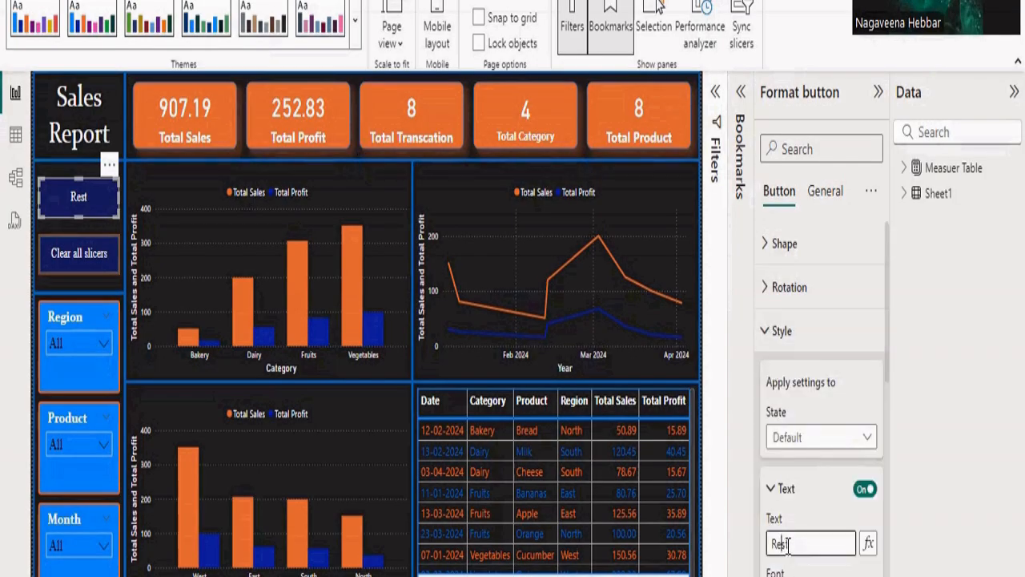